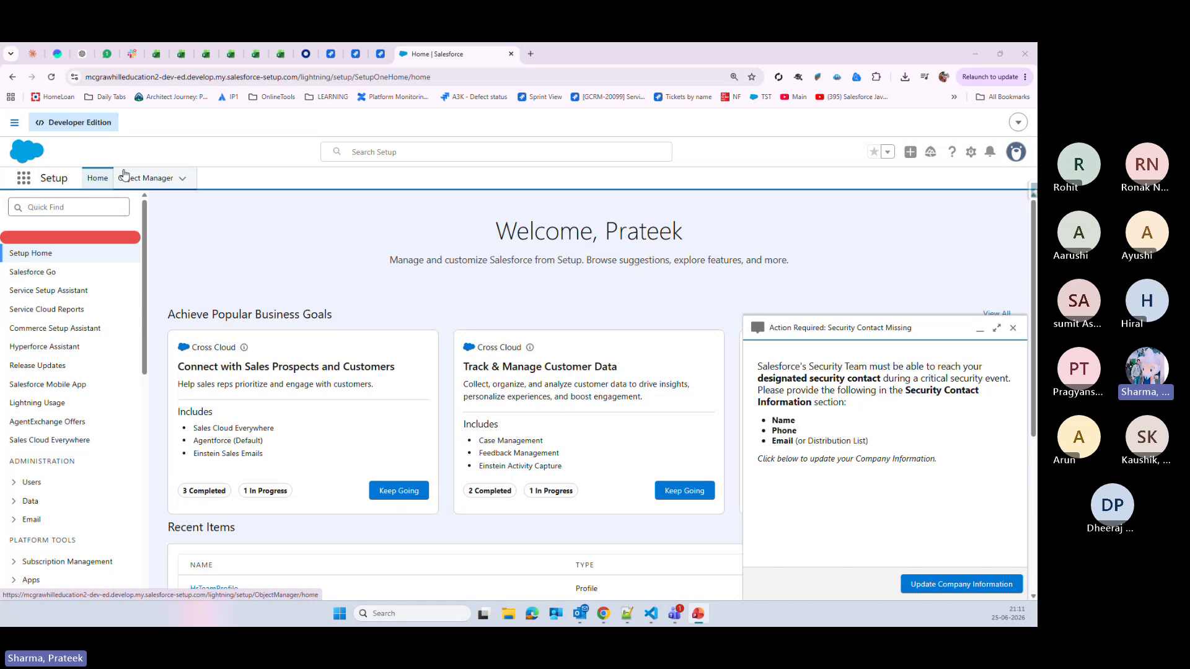
- Dismiss the security contact notice in Object Manager and open the Account object's Fields & Relationships
left_click(145, 180)
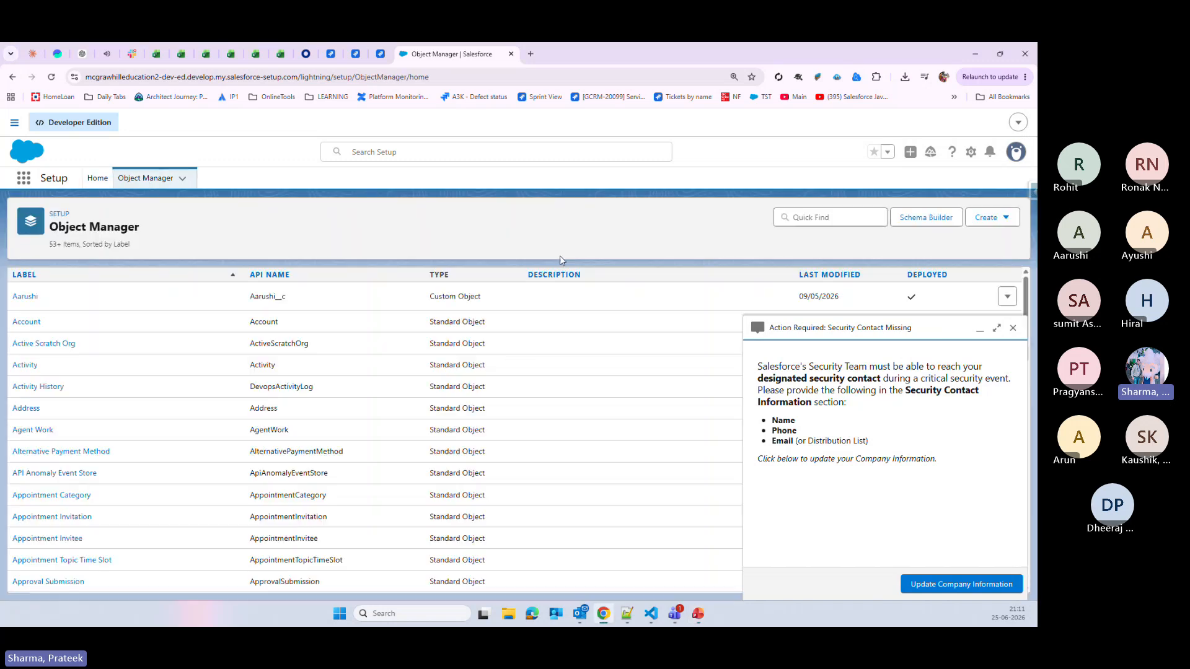
left_click(1012, 328)
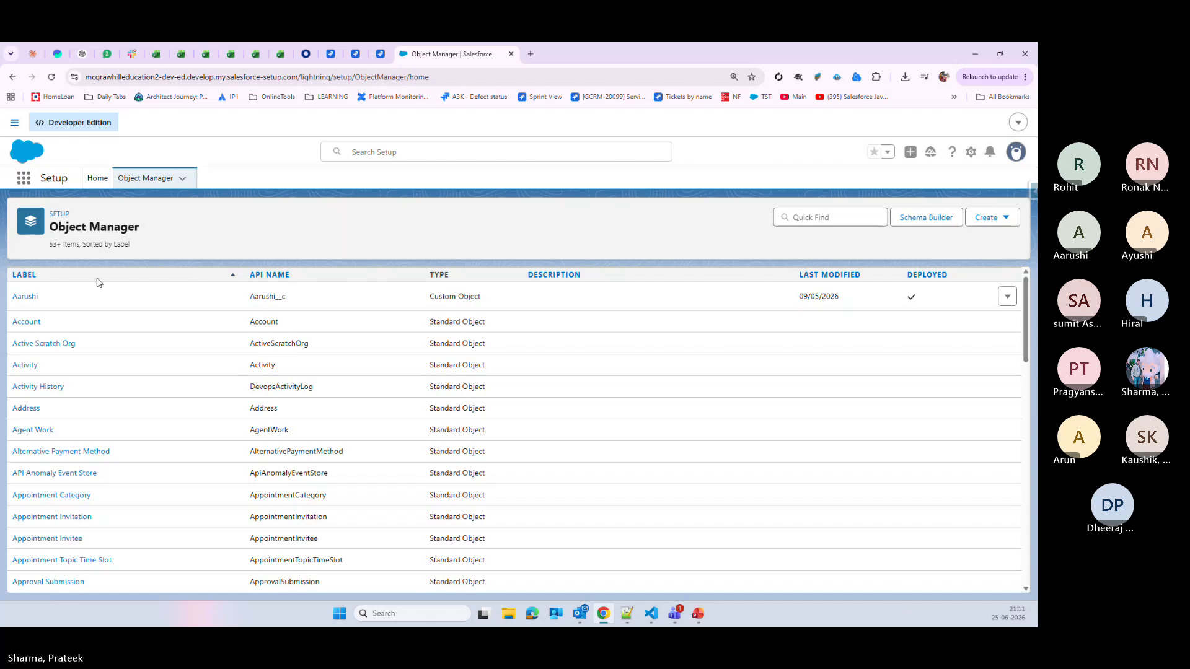
scroll(37, 390, "down", 3)
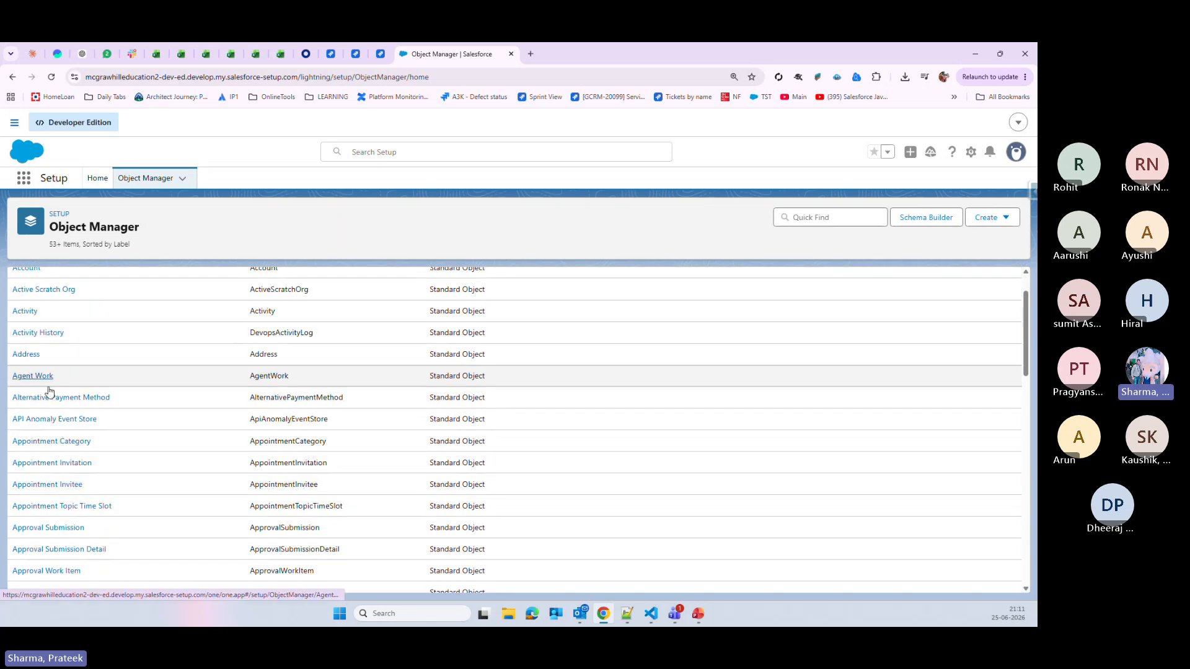
scroll(67, 429, "down", 5)
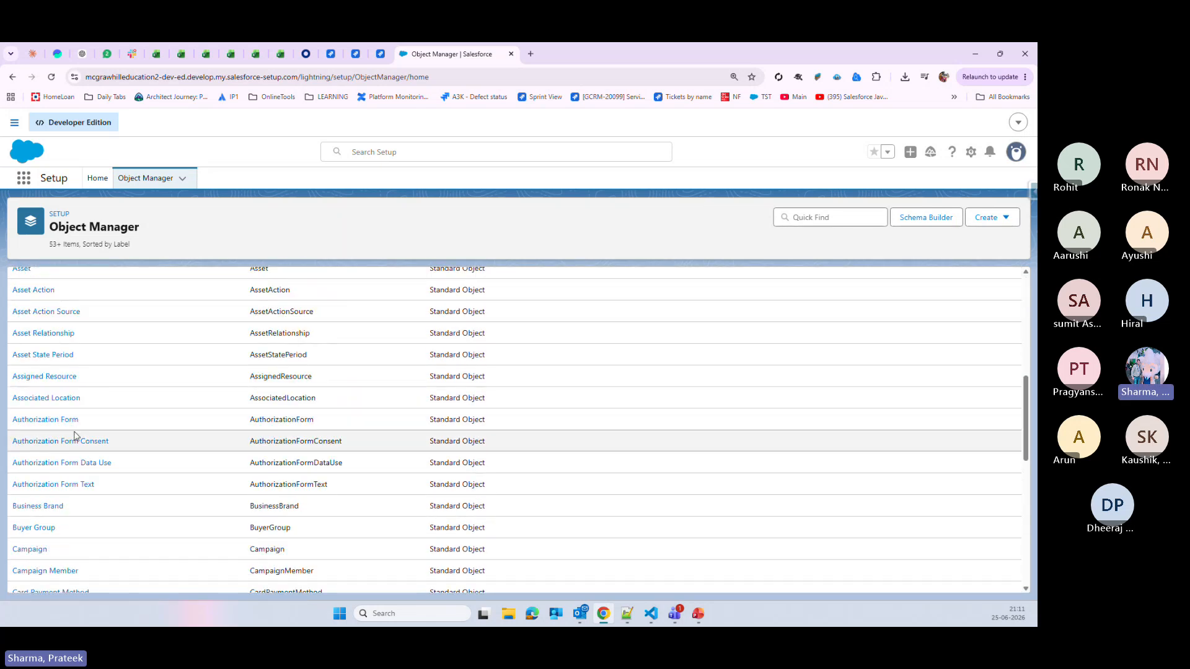
scroll(199, 366, "up", 8)
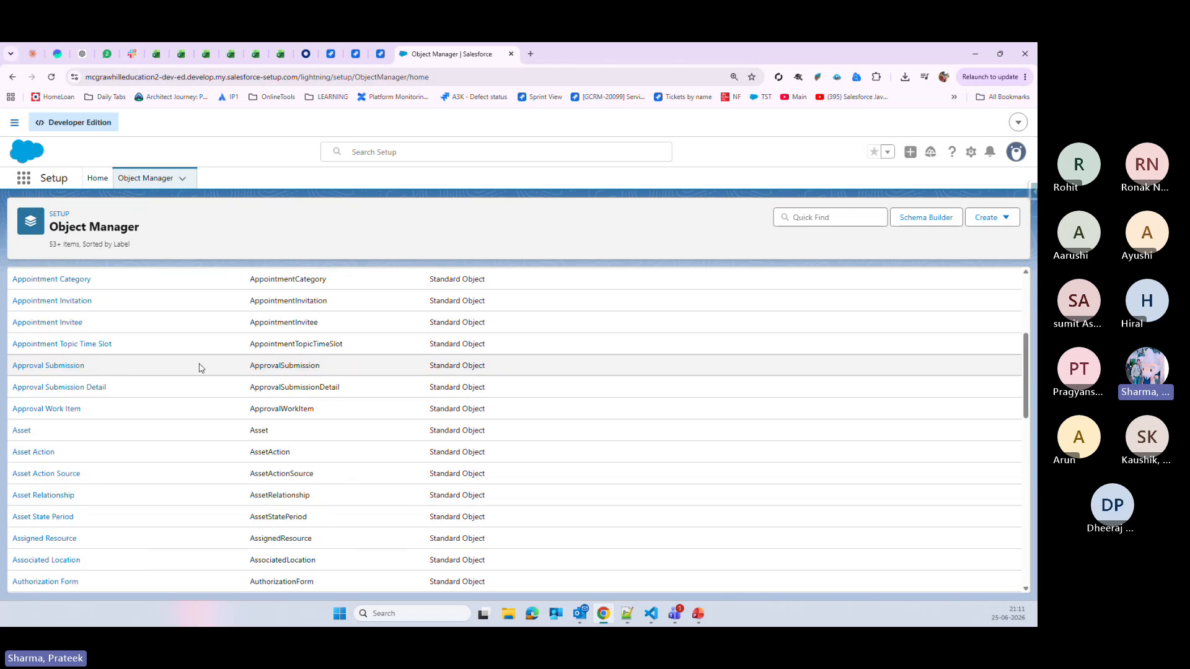
left_click(26, 322)
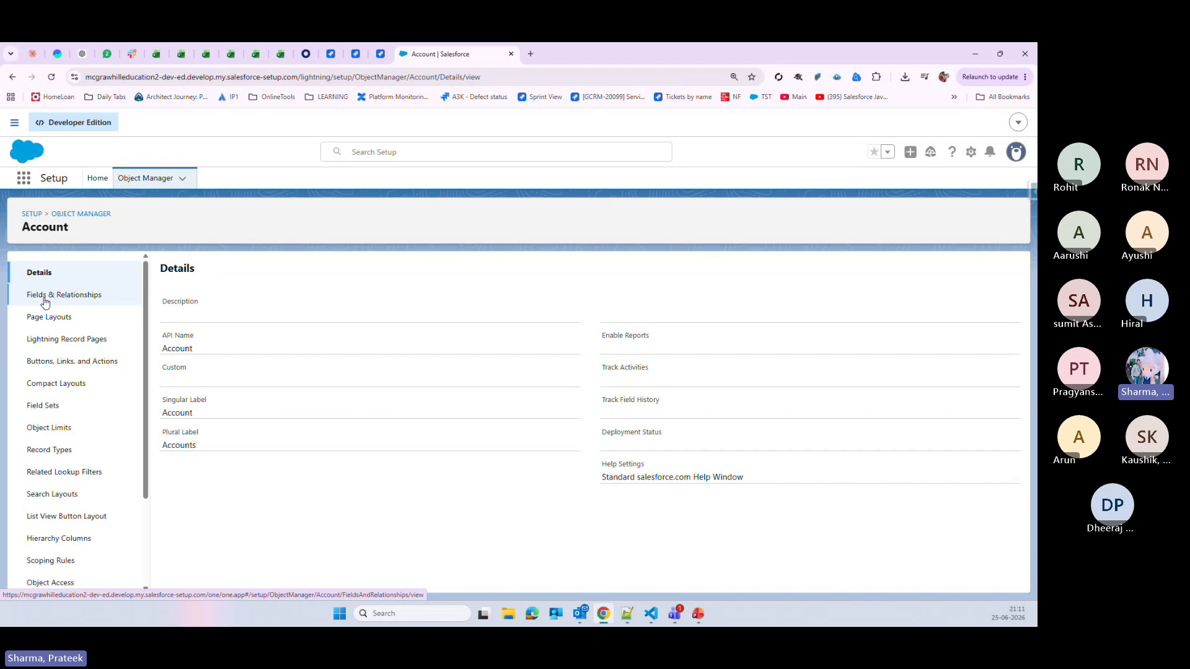
left_click(68, 297)
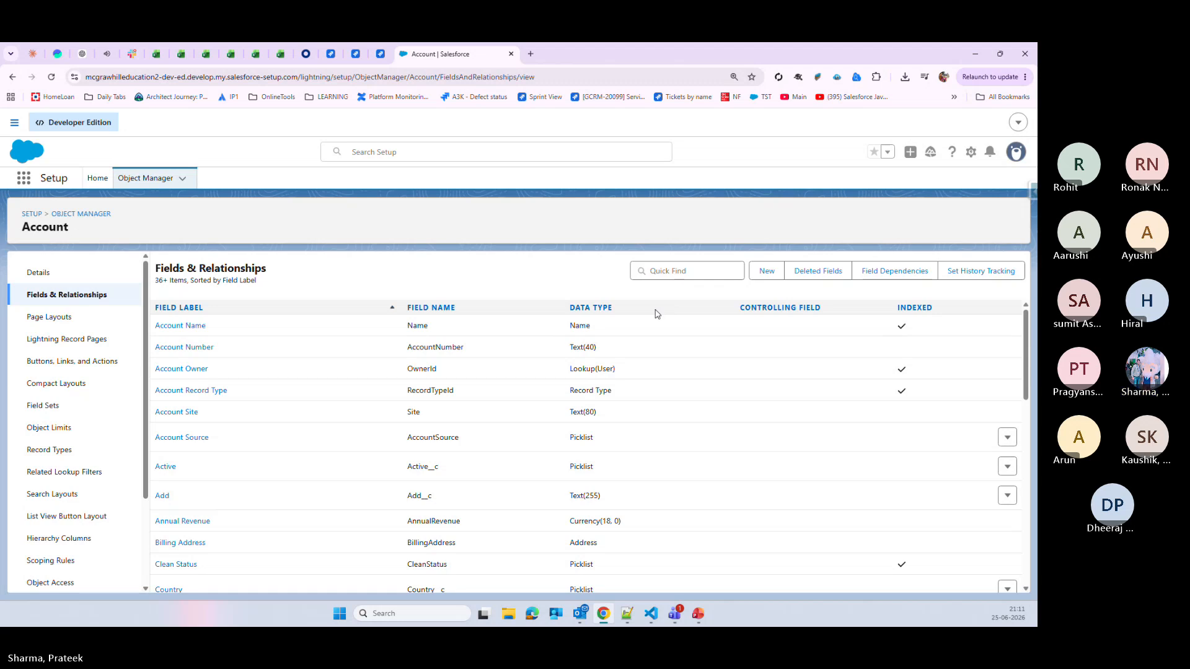
- Start a new custom field on Account, choose Formula as its data type and continue to the output type
left_click(767, 271)
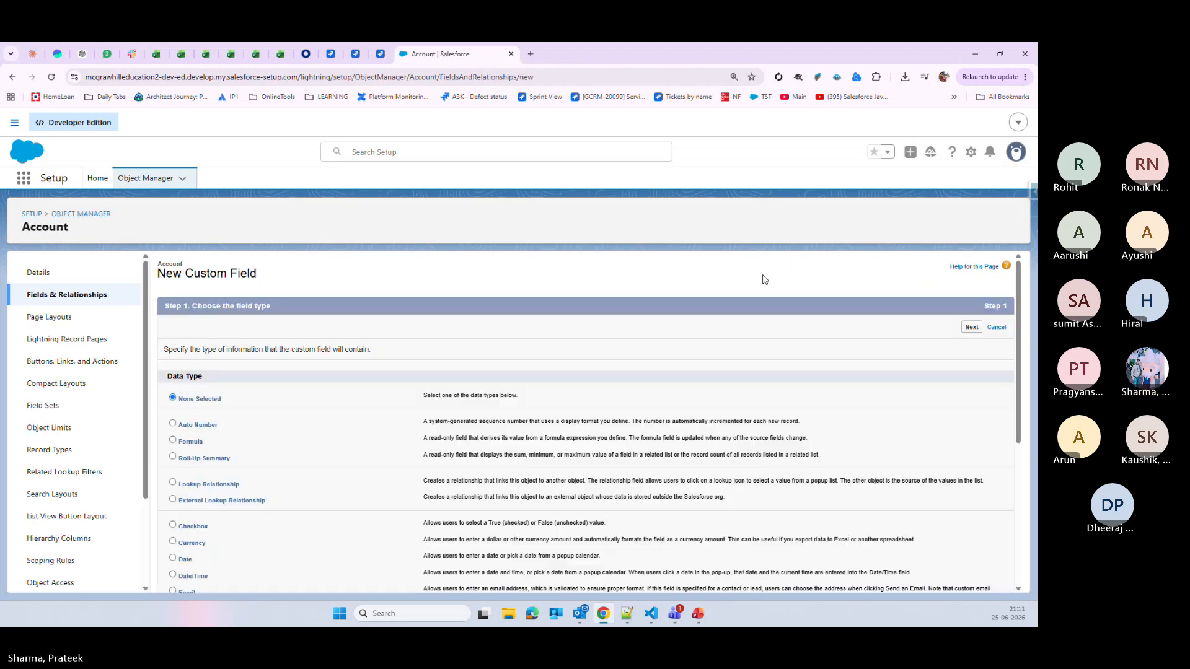
scroll(629, 432, "down", 2)
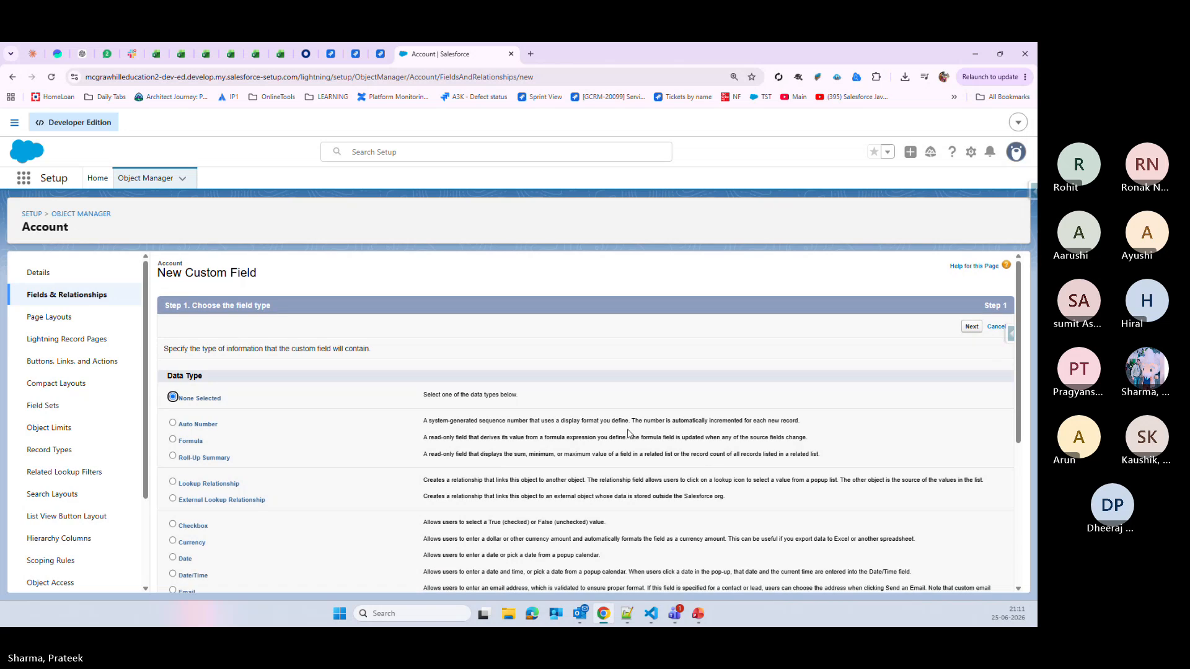
scroll(191, 361, "down", 1)
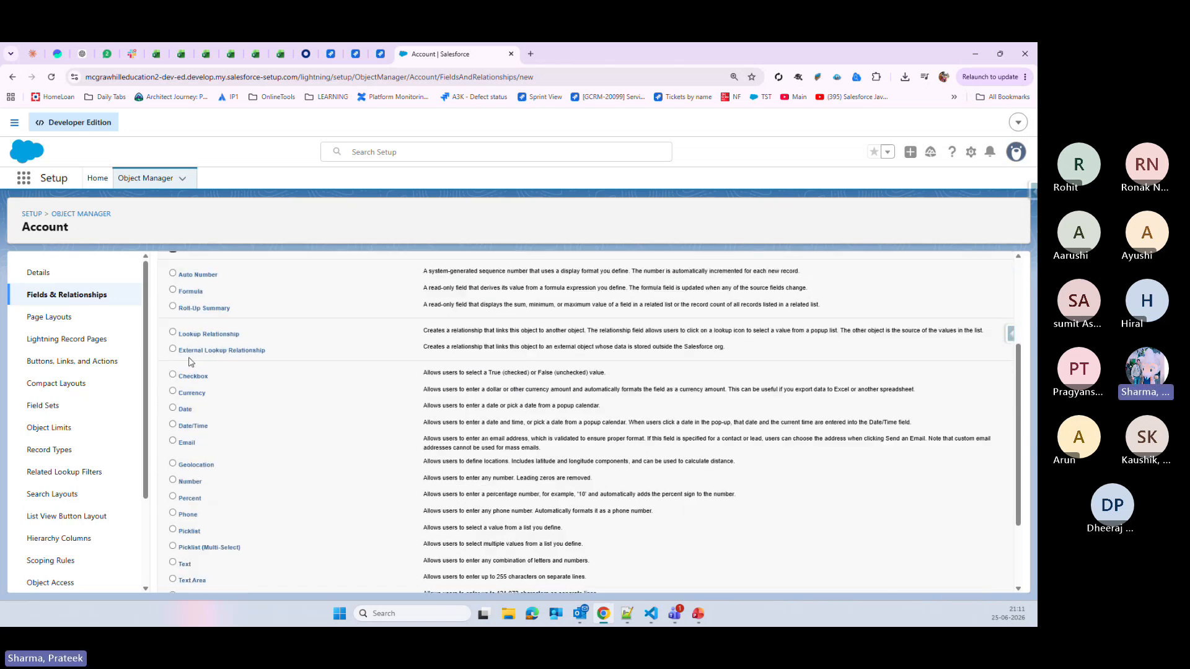
scroll(180, 347, "up", 1)
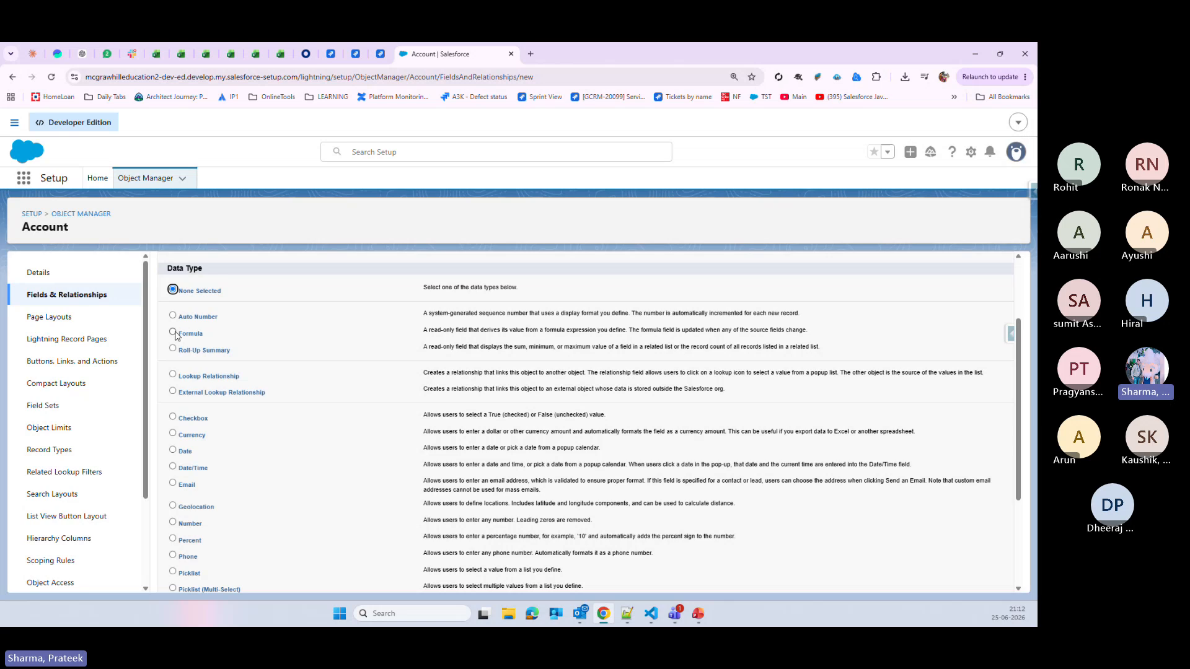
left_click(174, 333)
left_click_drag(422, 335, 824, 335)
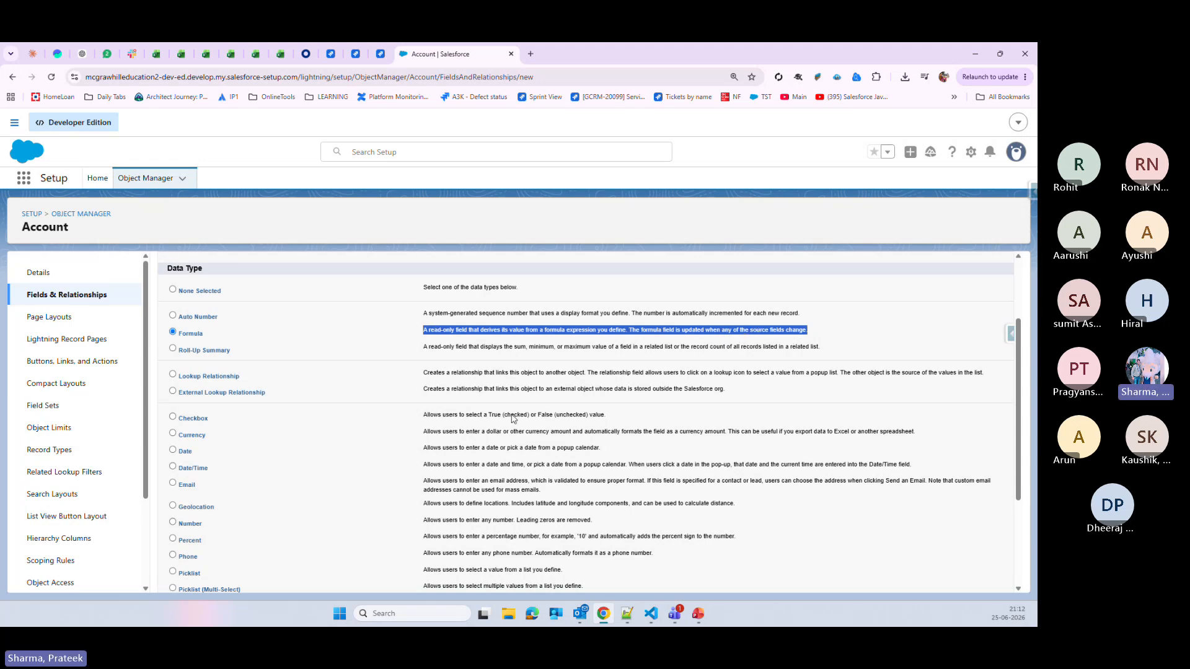
scroll(664, 447, "down", 3)
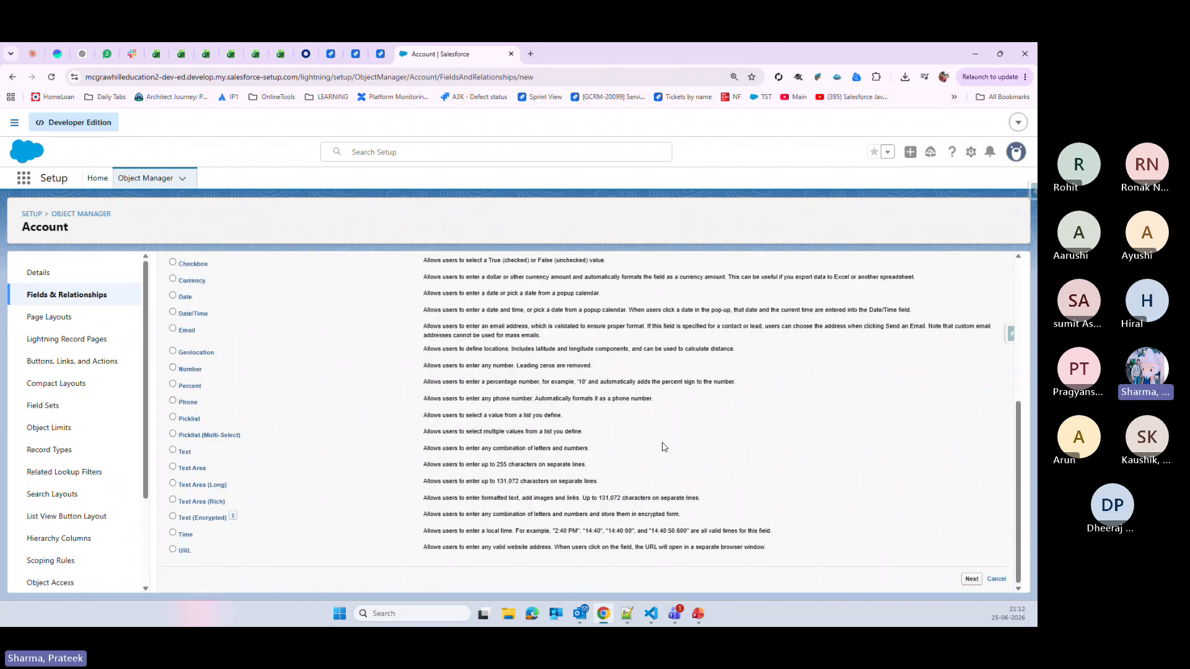
left_click(972, 580)
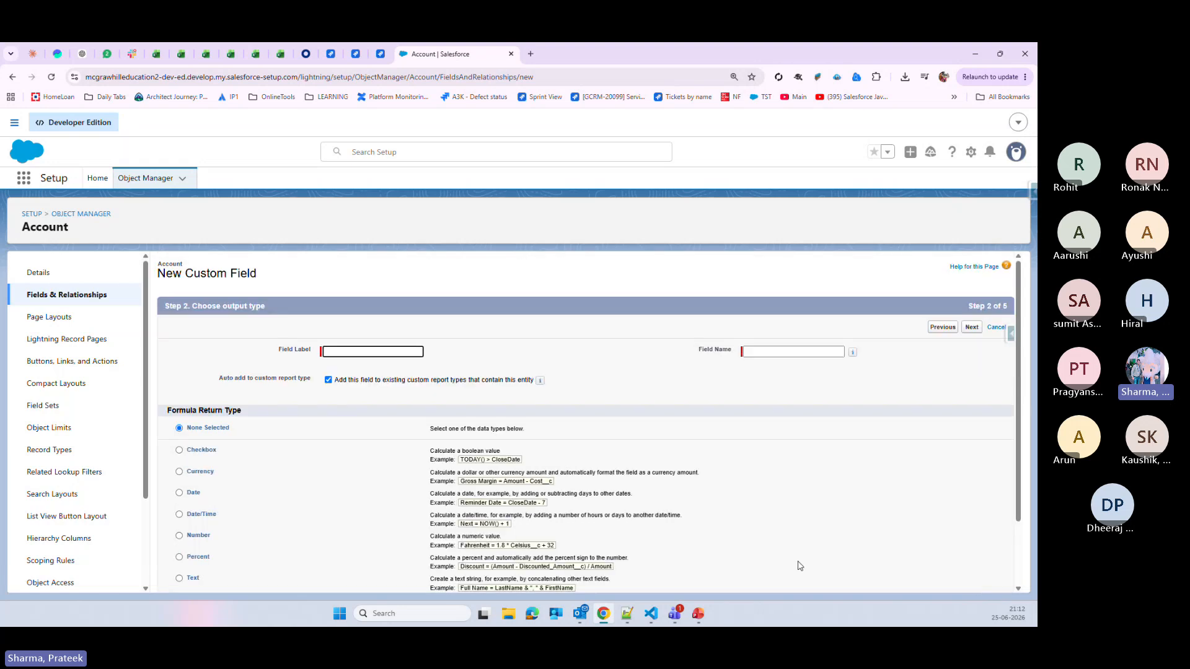
- Enter Formulafield as the field label and let the matching field name fill in
scroll(390, 429, "down", 2)
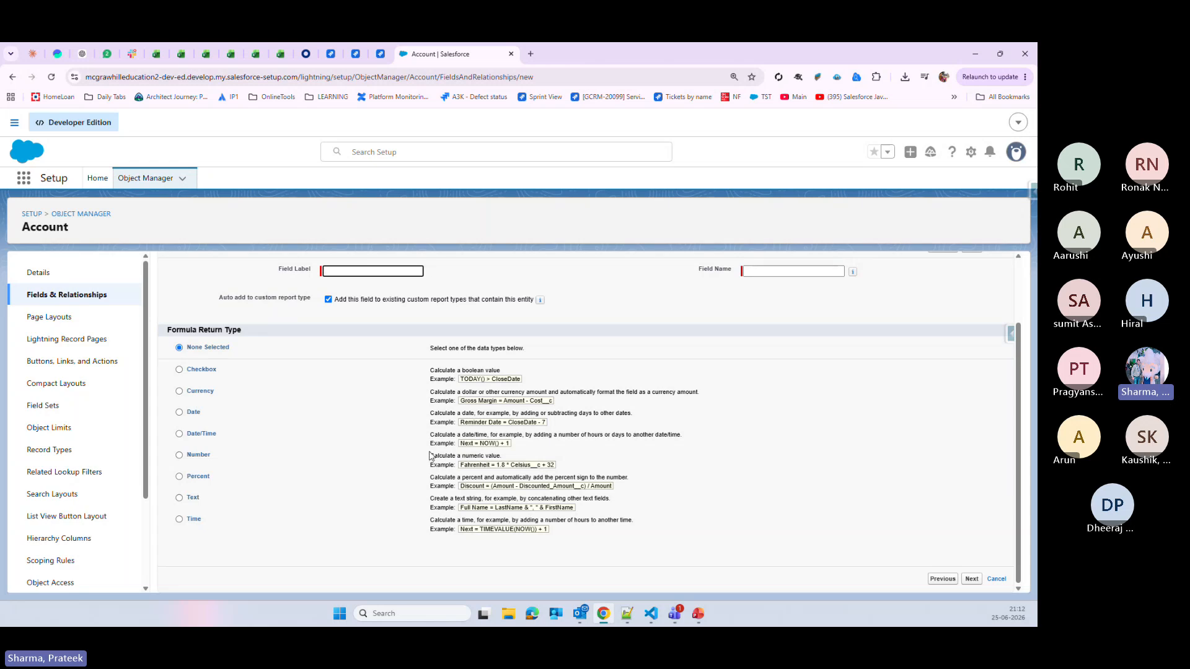
left_click(380, 267)
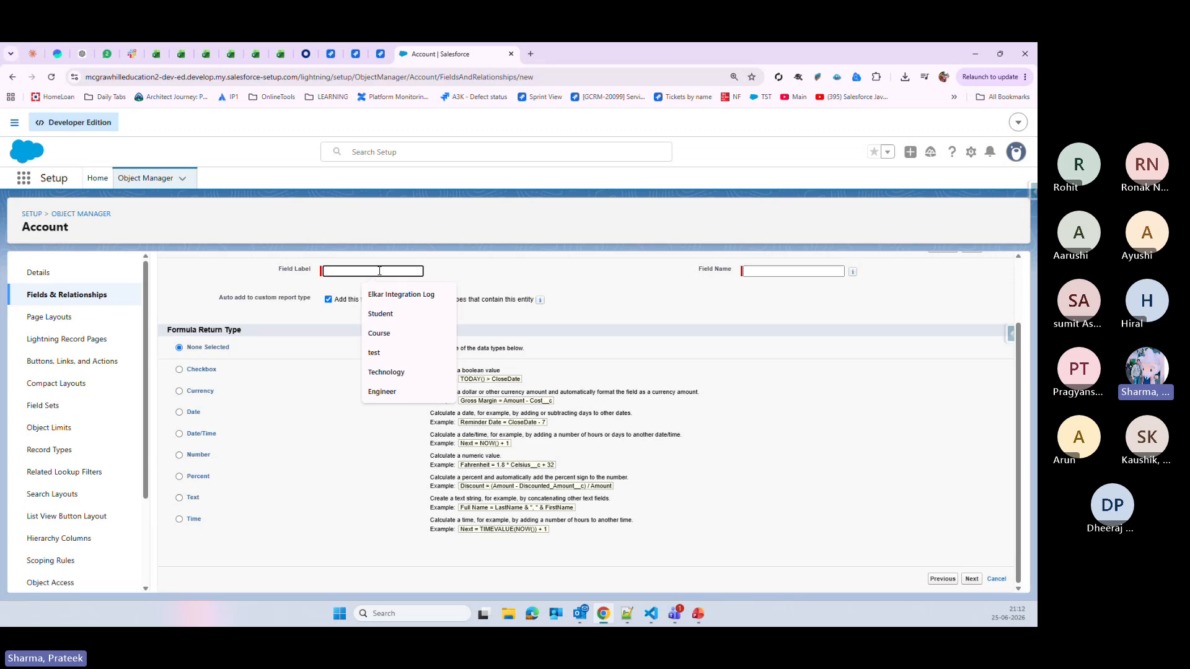
type("F")
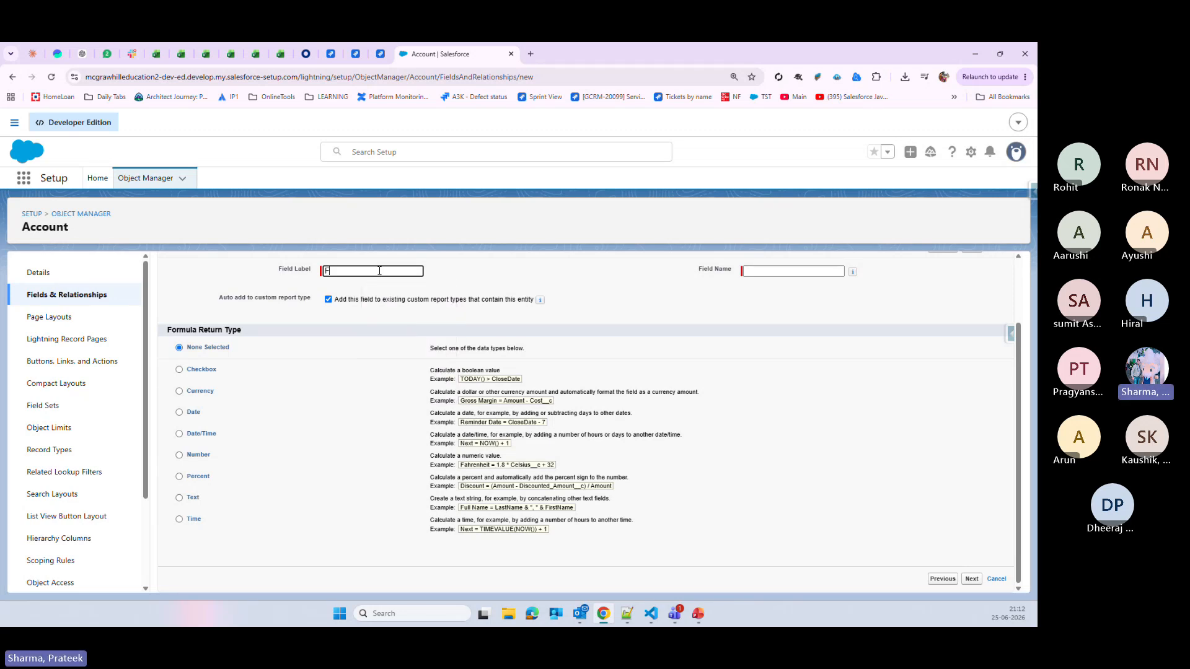
type("ormu")
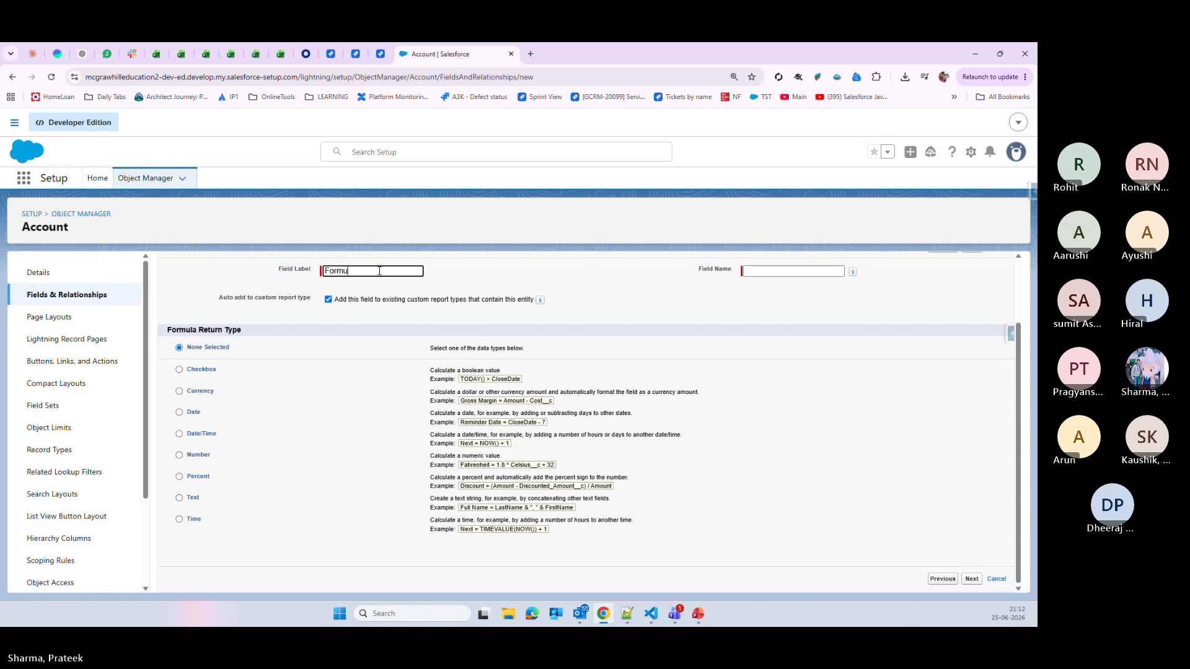
type("lafield")
left_click(809, 269)
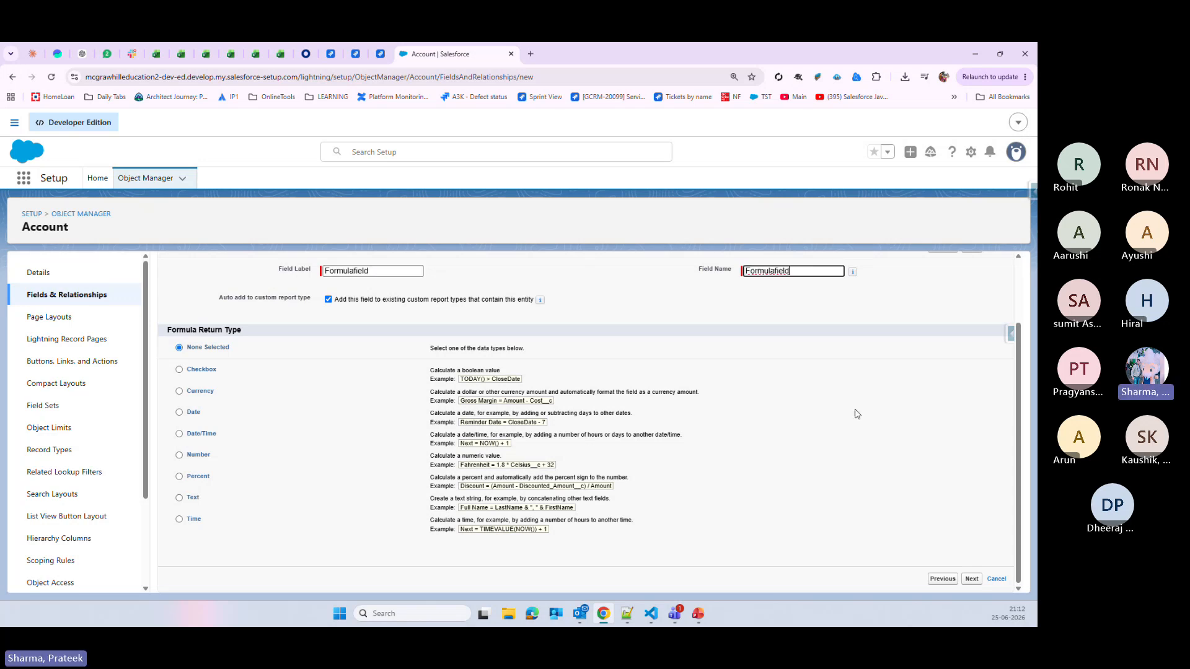
left_click(859, 414)
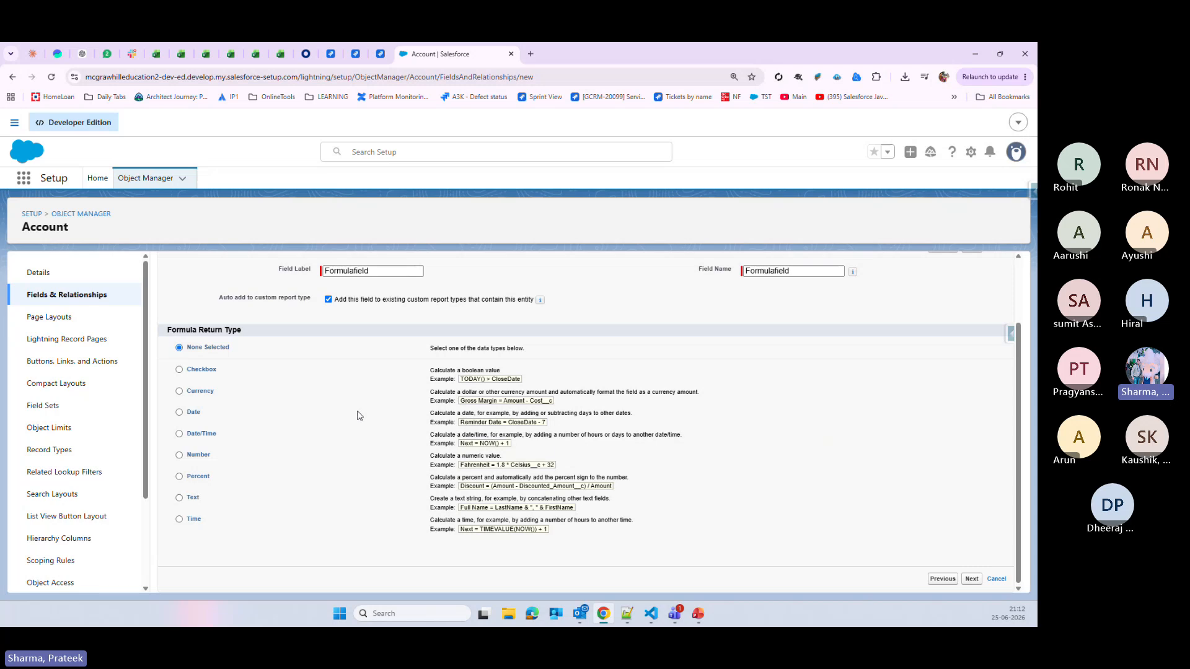
- Set the formula return type to Number and continue to the formula entry
left_click(179, 499)
left_click(179, 455)
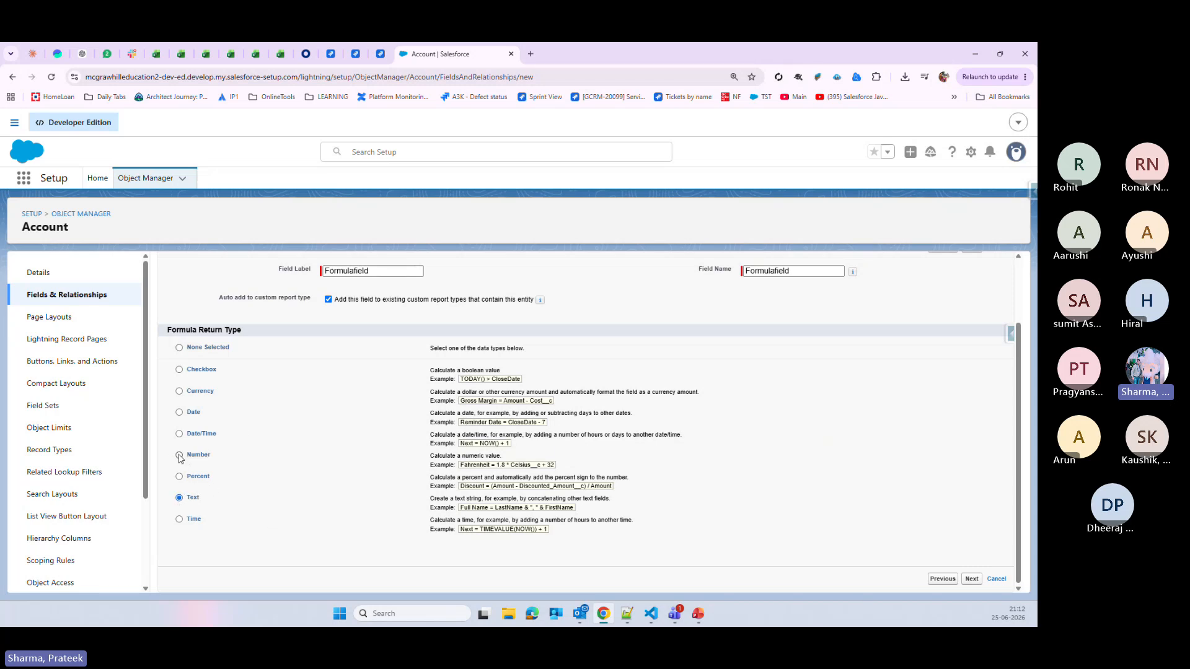
left_click(972, 578)
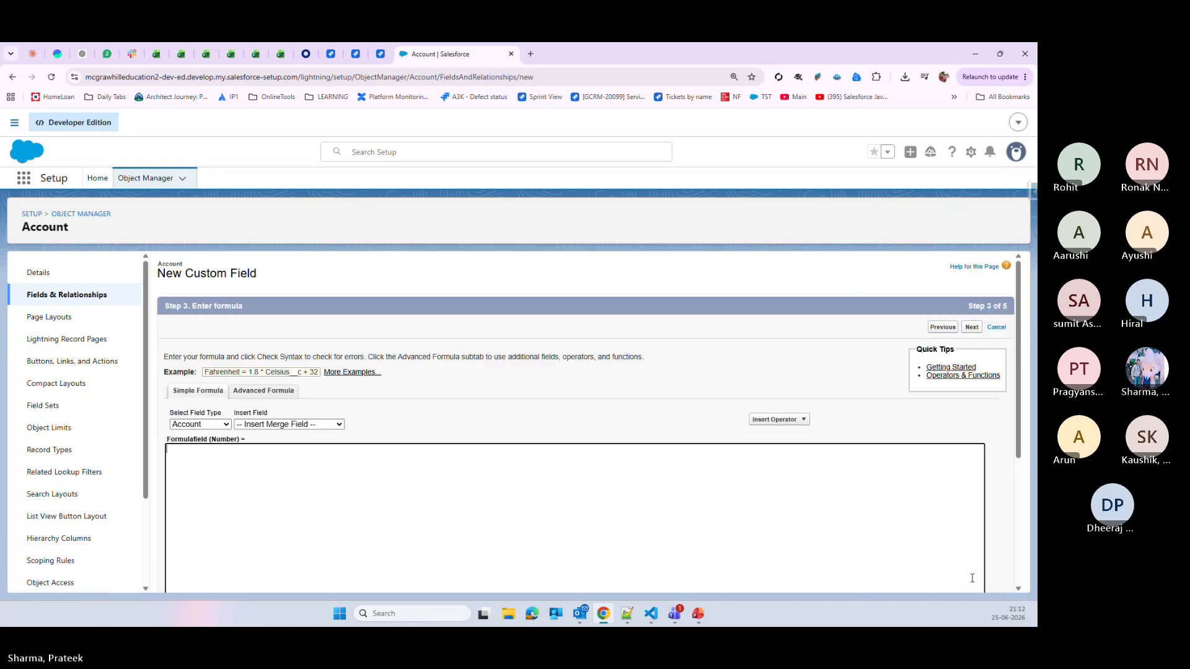
- Switch to the advanced formula editor and insert the Account's Rating field into the formula
scroll(539, 489, "down", 2)
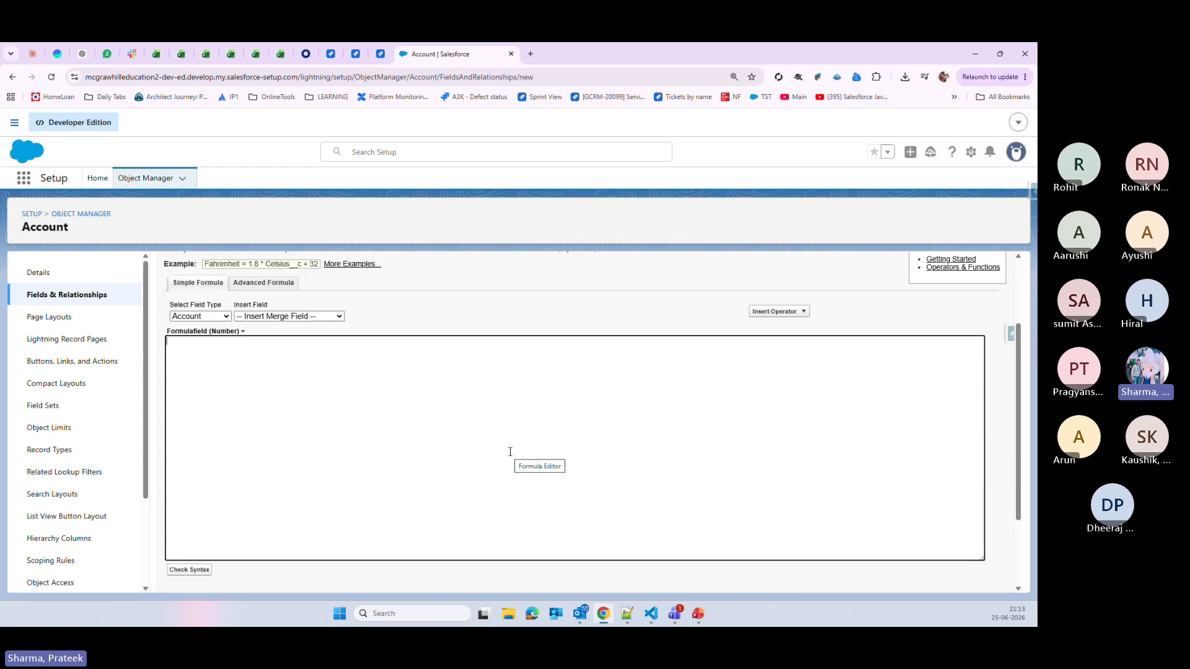
left_click(264, 283)
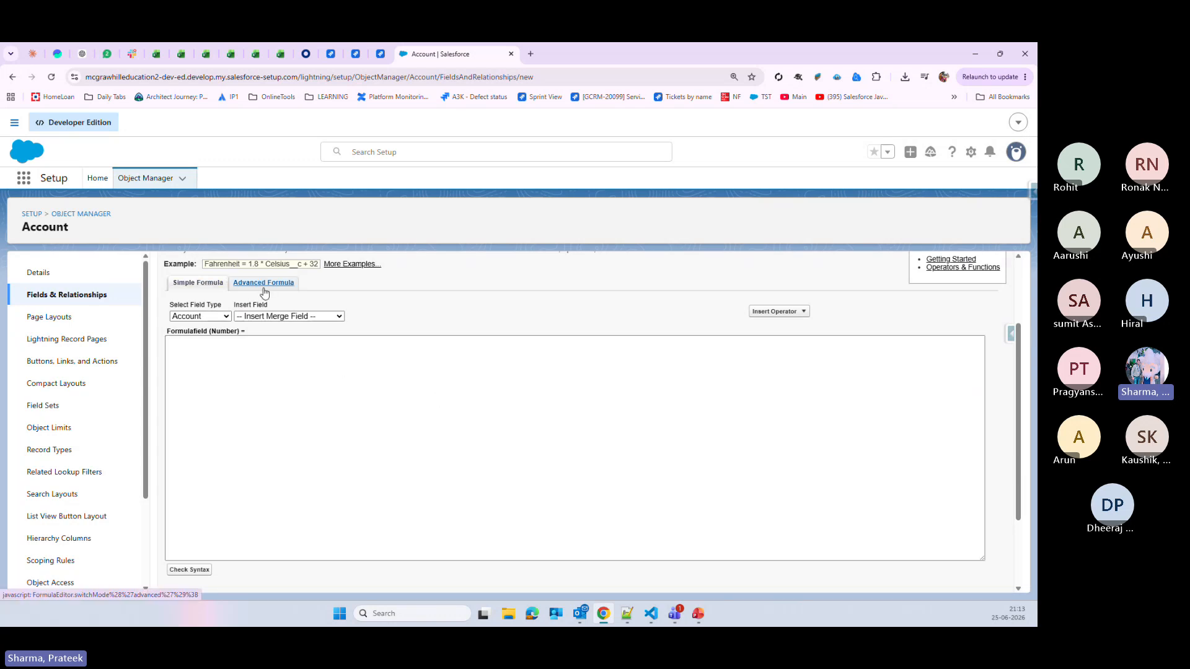
scroll(525, 469, "down", 2)
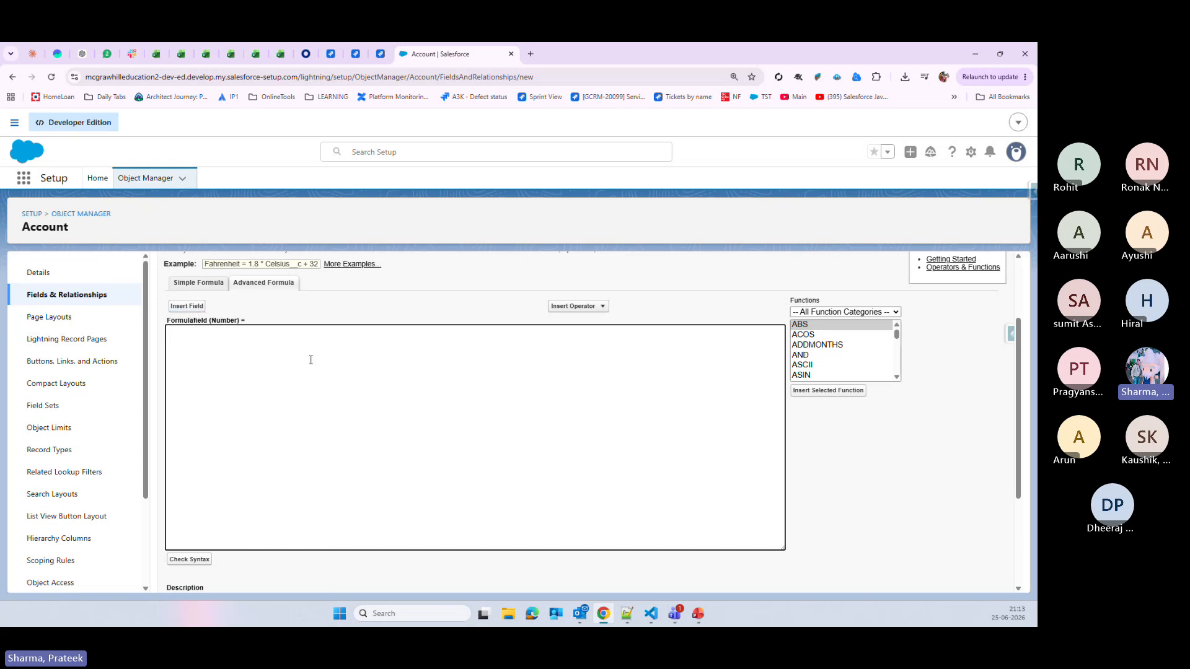
left_click(197, 308)
left_click(197, 308)
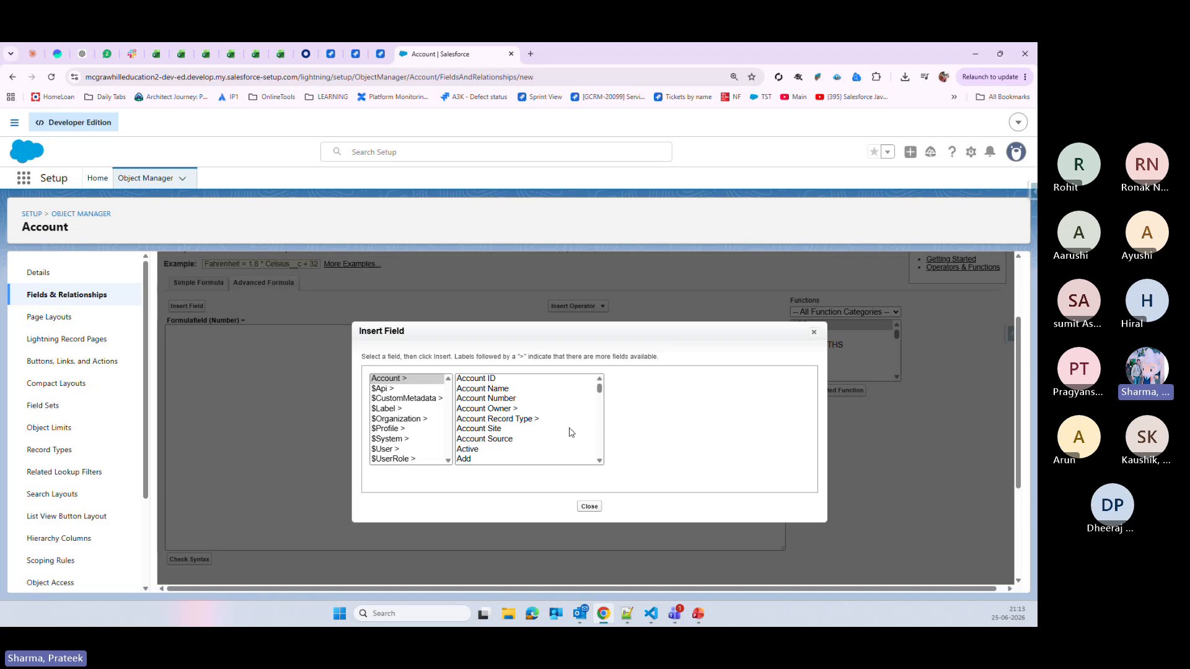
left_click(509, 410)
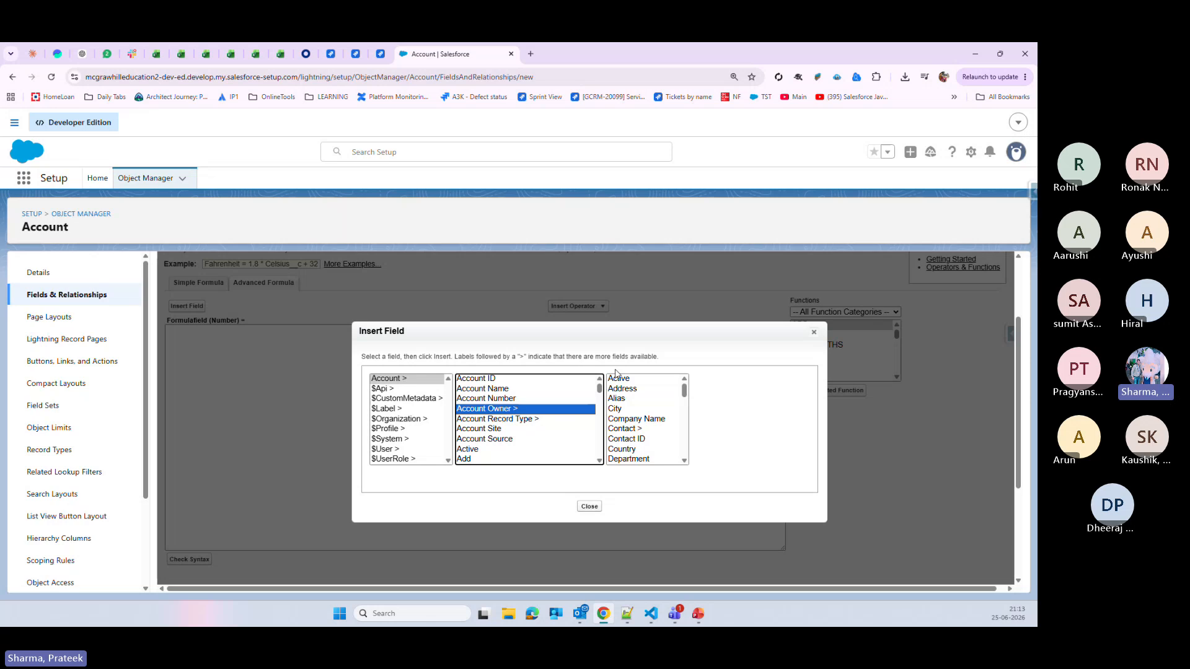
left_click(684, 461)
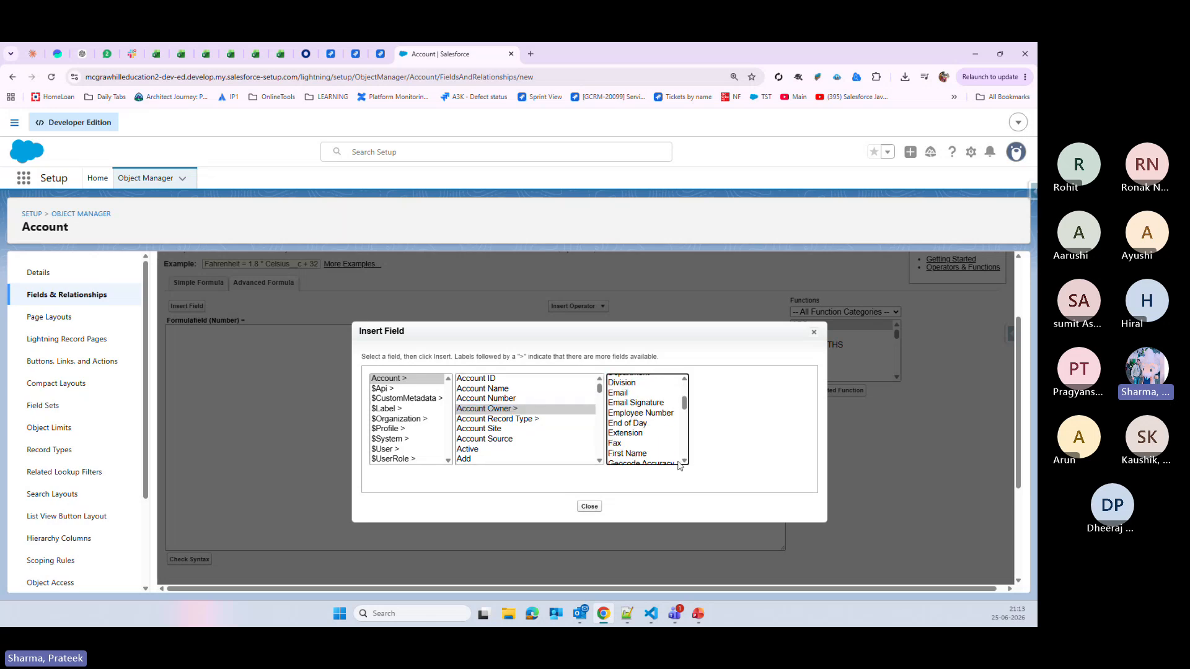
left_click(485, 421)
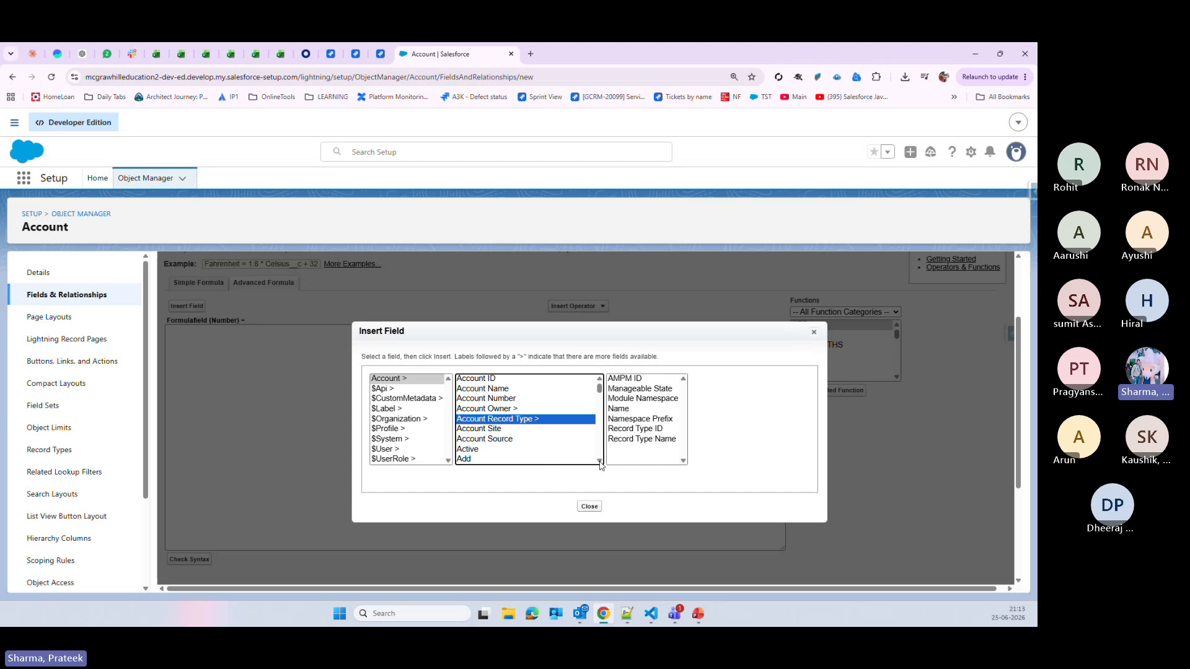
left_click_drag(599, 462, 599, 461)
left_click(472, 387)
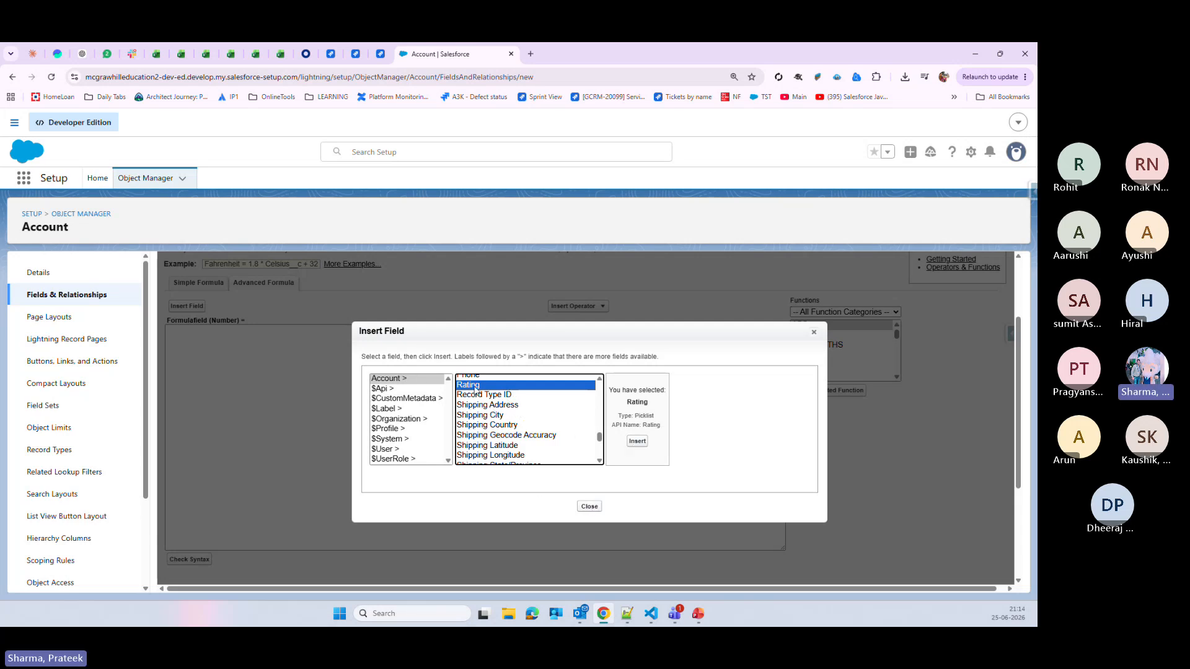
left_click(638, 442)
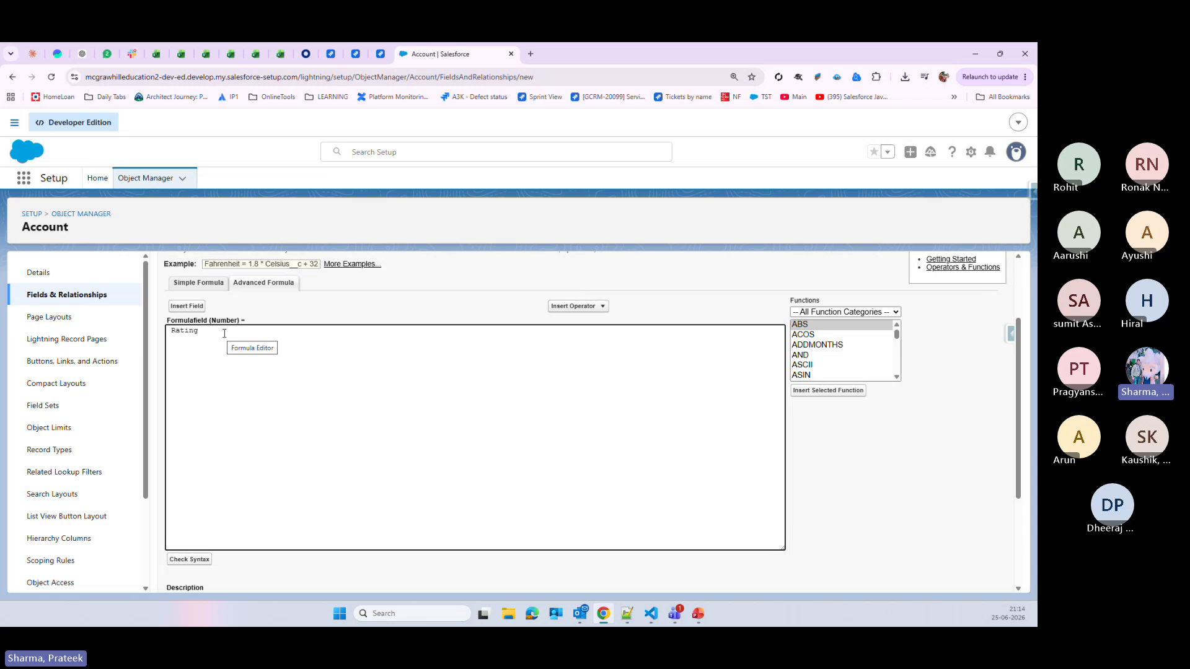
- Insert the IF function template after the Rating field in the formula
left_click(586, 308)
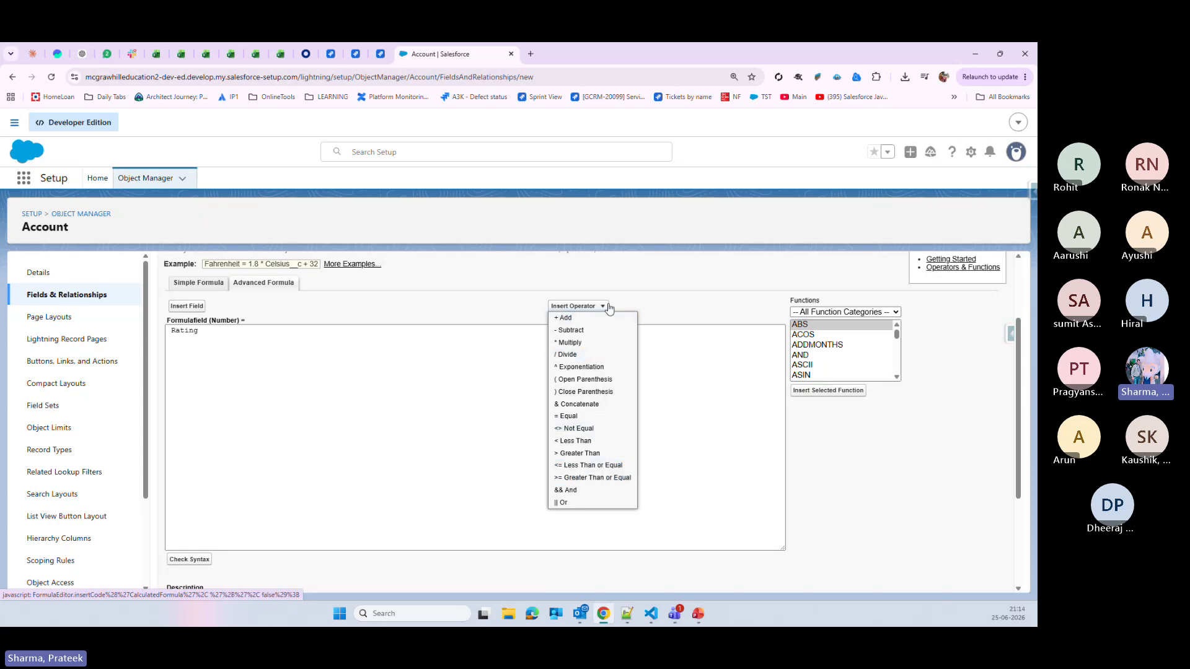
left_click(735, 389)
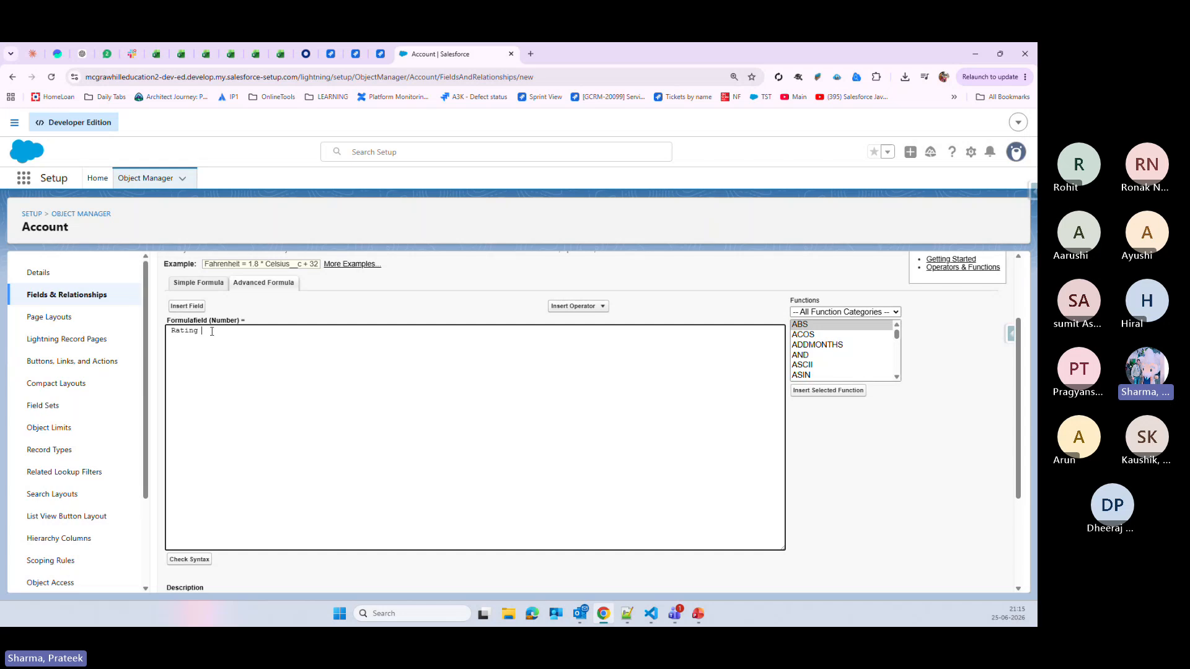
left_click(831, 325)
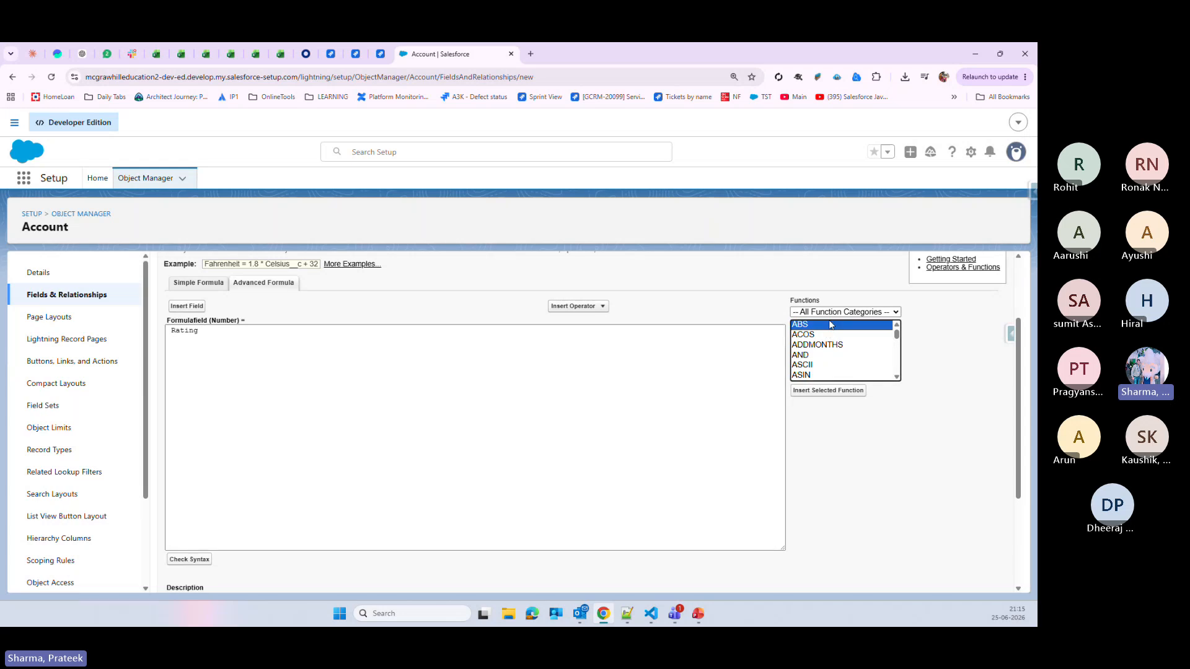
key("i")
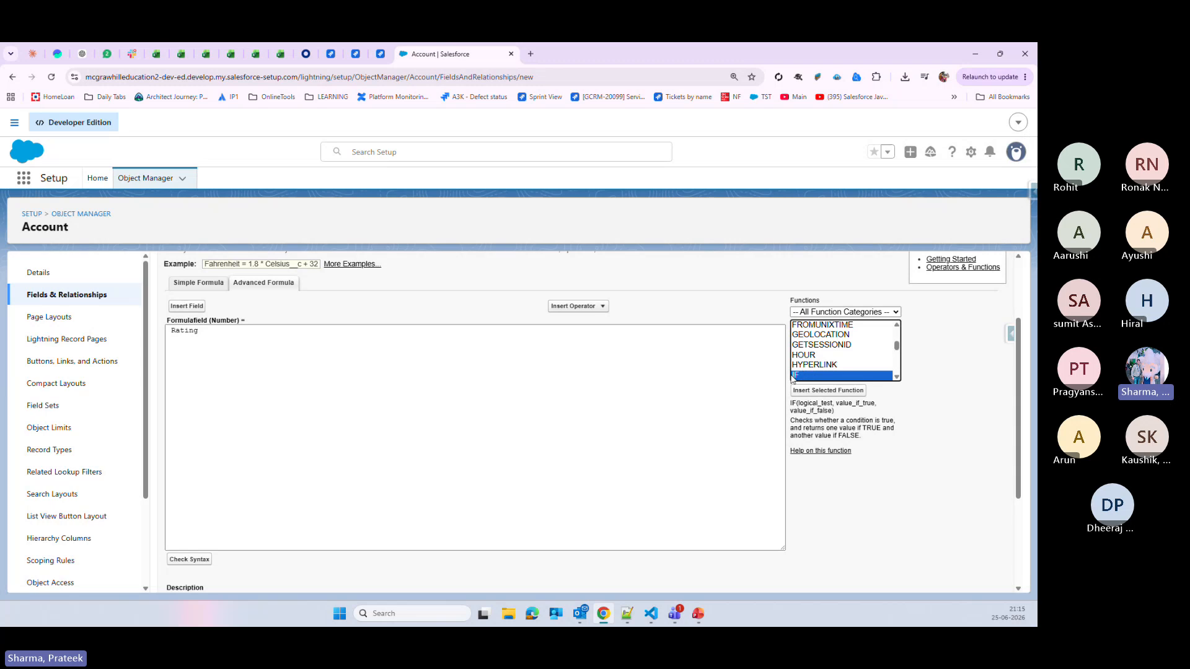
left_click(814, 392)
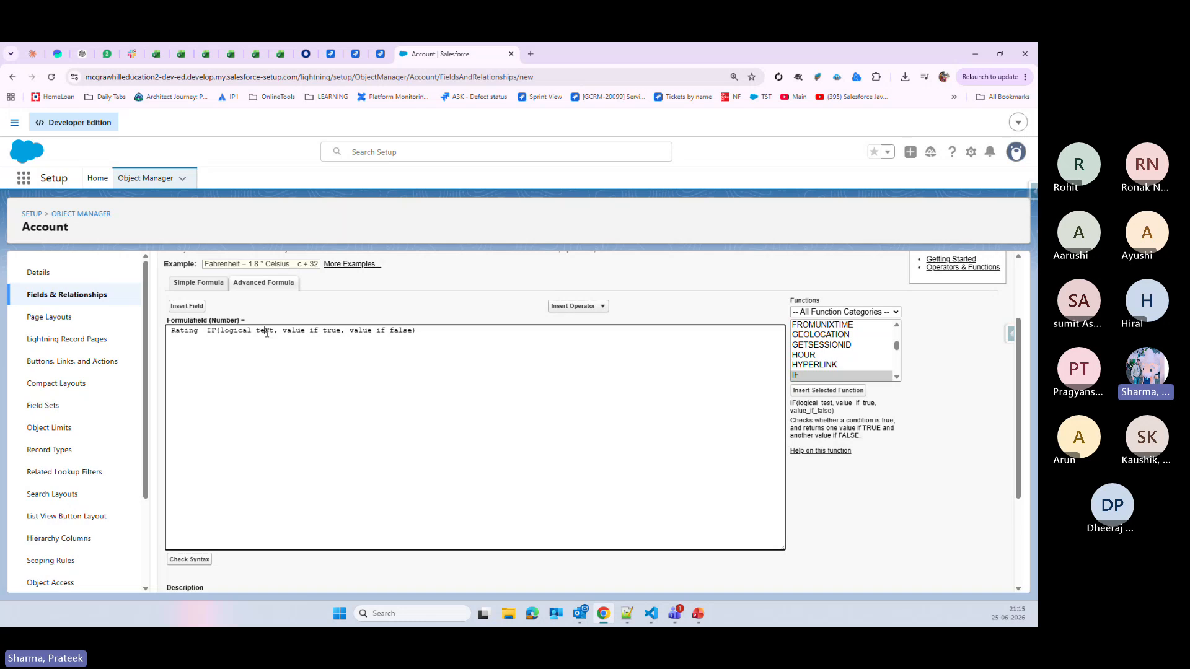
double_click(247, 330)
left_click(314, 332)
double_click(315, 331)
left_click(394, 331)
double_click(395, 330)
double_click(249, 332)
- Move Rating into the IF function in place of logical_test and complete the condition as Rating =='Hot'
double_click(199, 330)
key("ctrl+c")
key("BackSpace")
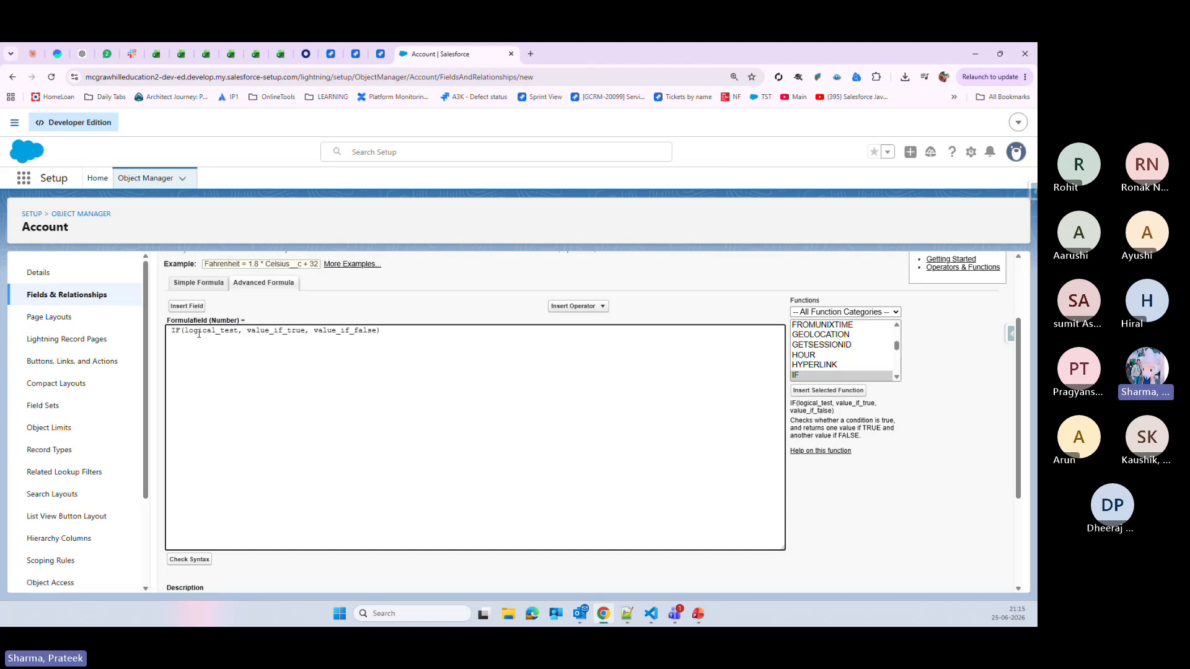
double_click(198, 331)
key("ctrl+v")
key("BackSpace")
type("==")
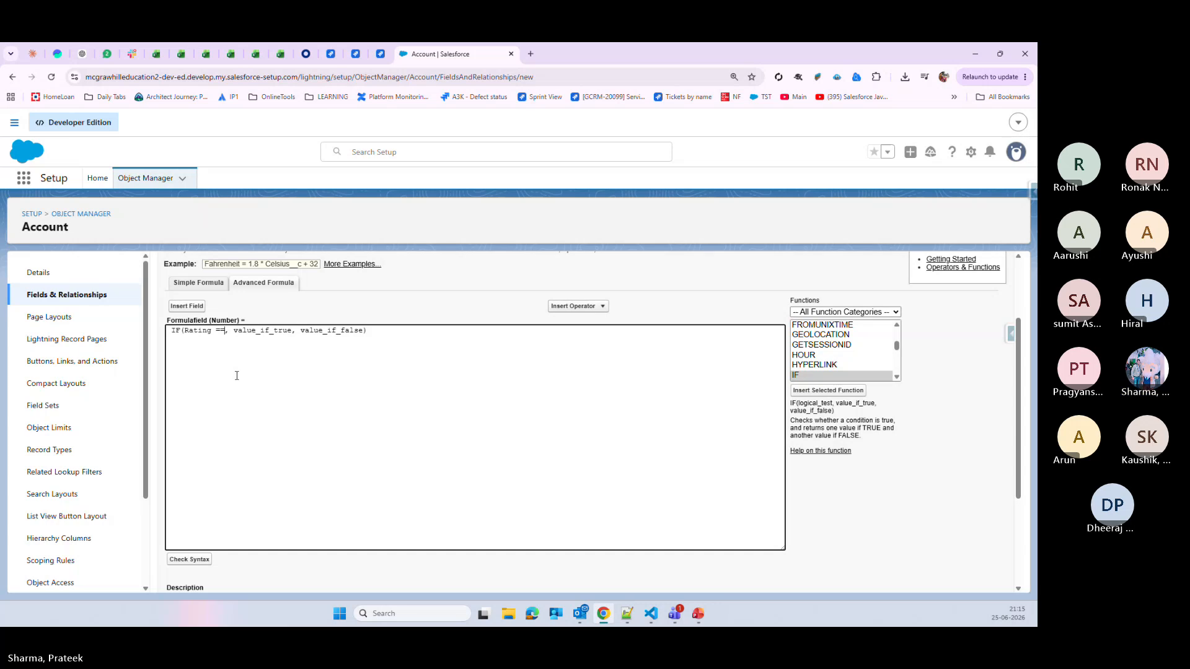
type("''")
type("Hot")
- Set the IF function's true value to 100 and its false value to 0
double_click(298, 330)
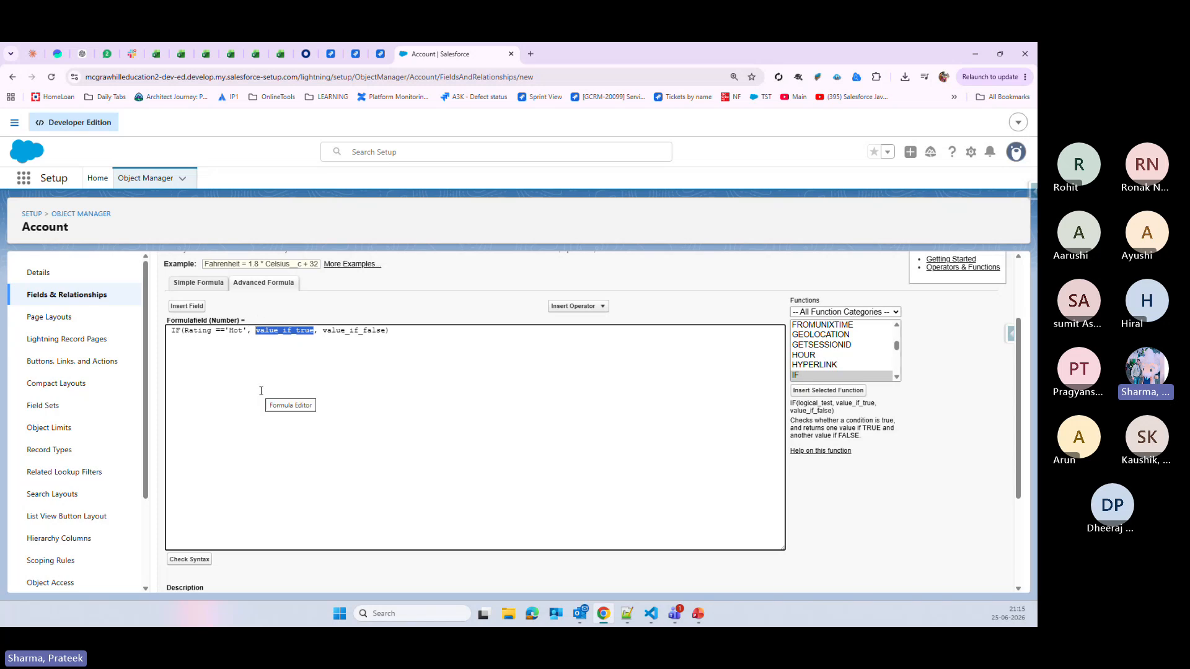
type("100")
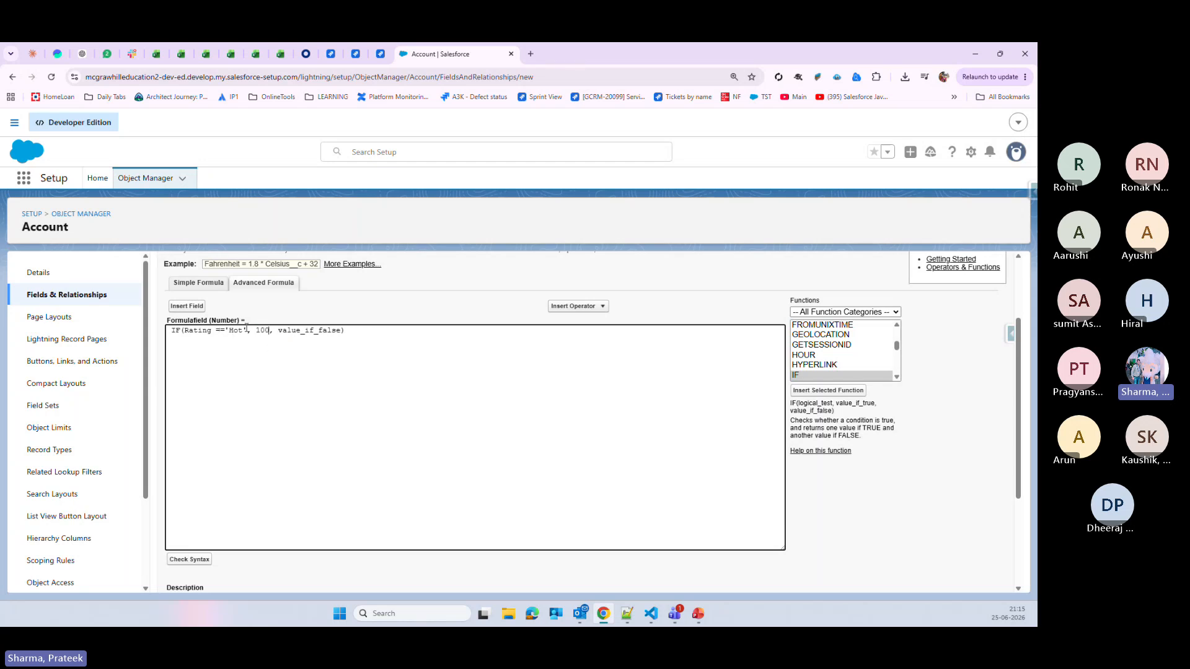
double_click(310, 330)
type("0")
left_click_drag(185, 330, 249, 331)
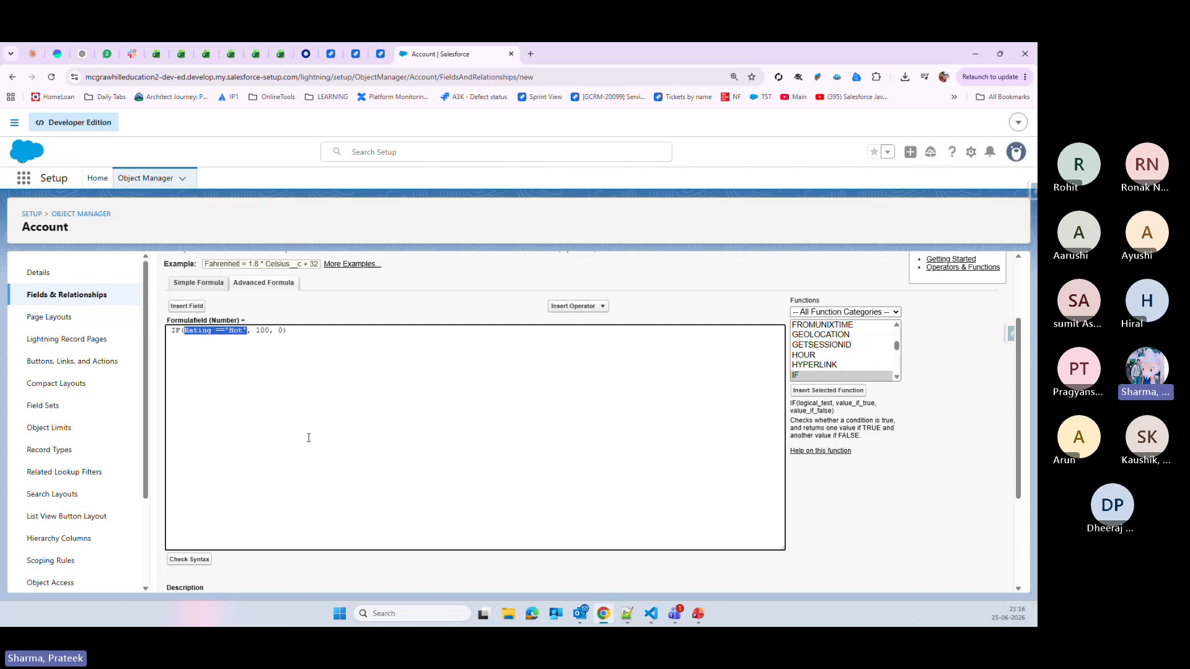
left_click(199, 331)
double_click(199, 330)
- Insert the AND function template after the IF expression and move it to a new line
left_click(298, 334)
left_click(896, 324)
scroll(834, 342, "up", 1)
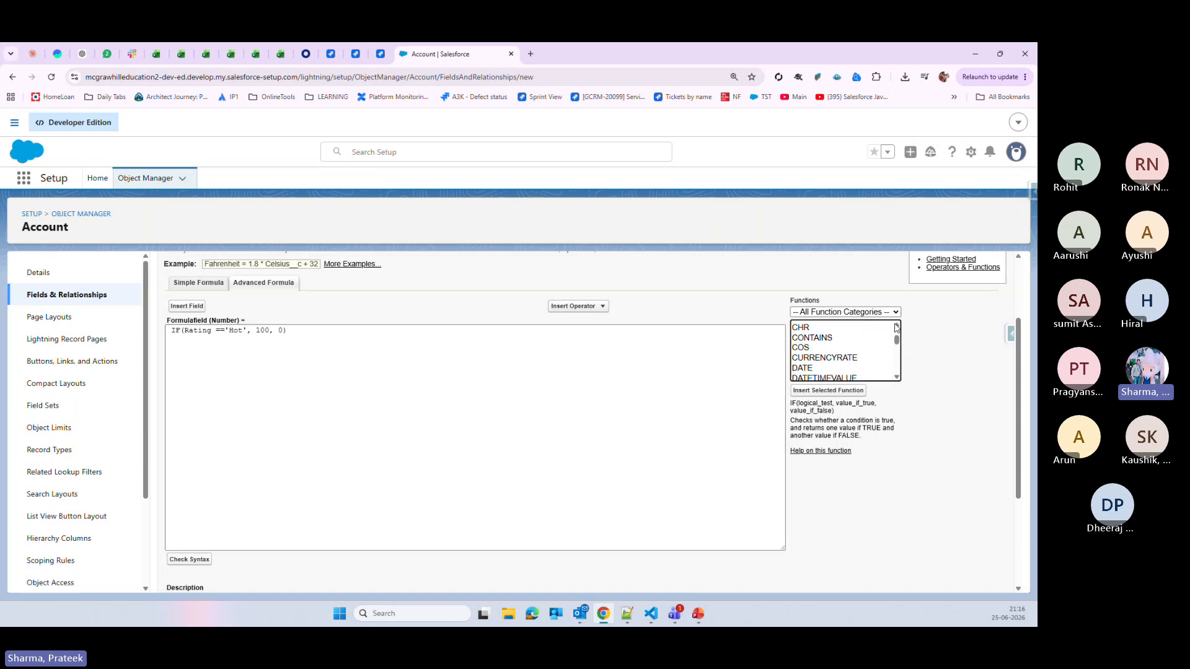
left_click(818, 344)
key("a")
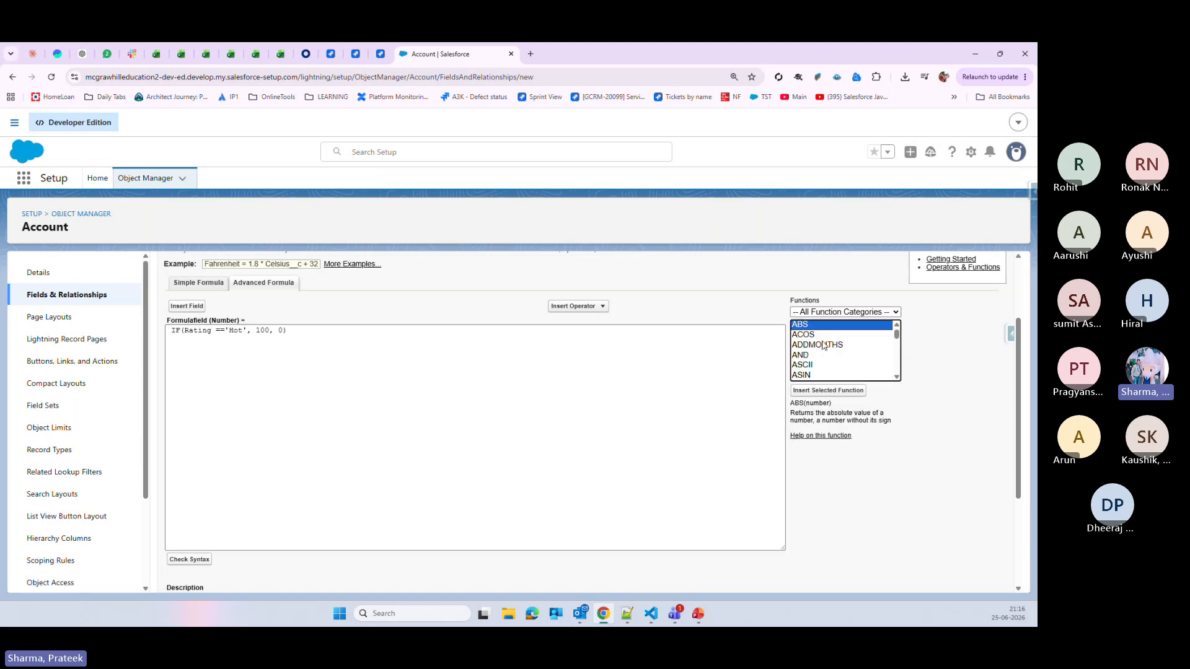
left_click(816, 357)
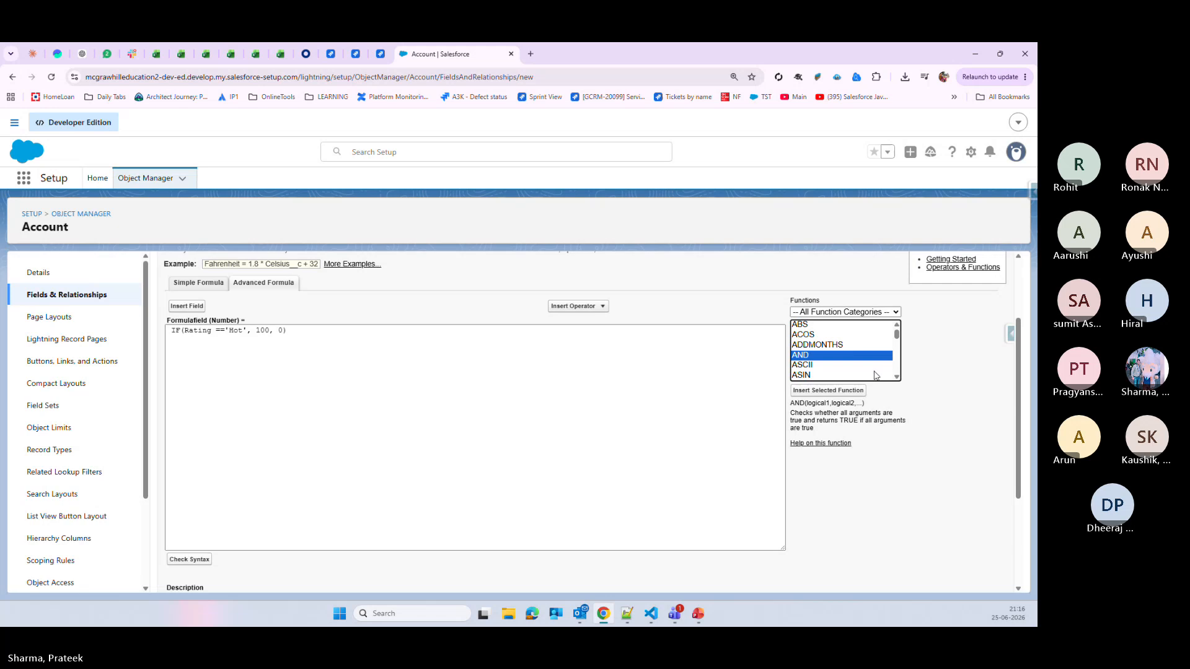
left_click(818, 390)
left_click(292, 333)
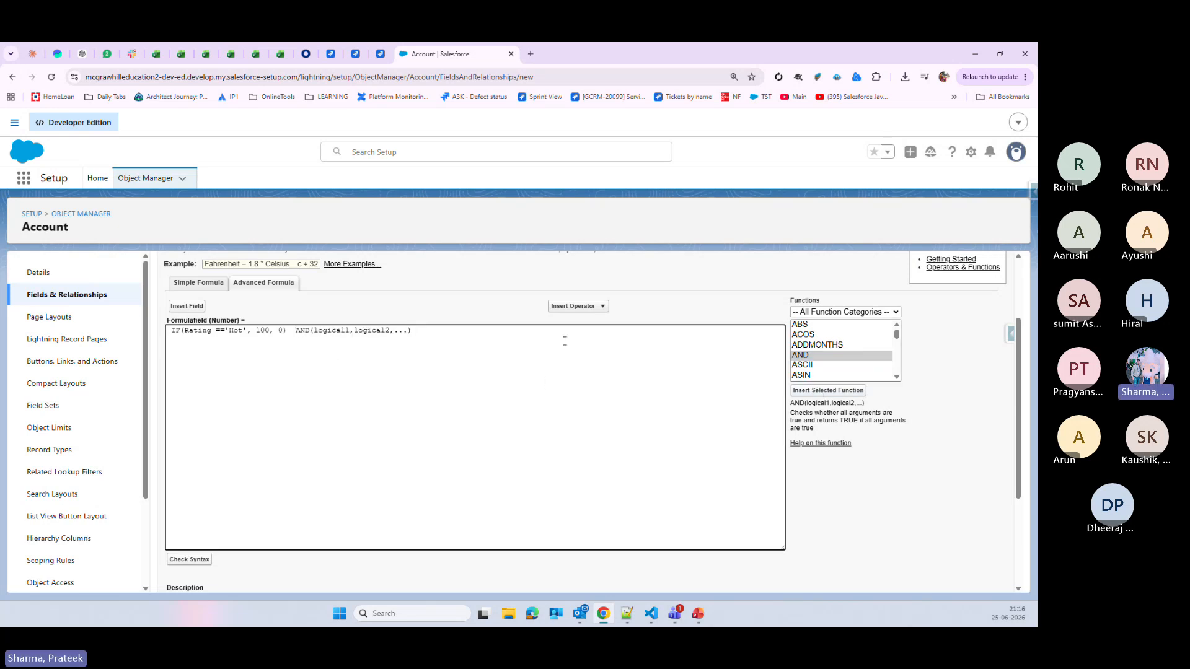
key("Return")
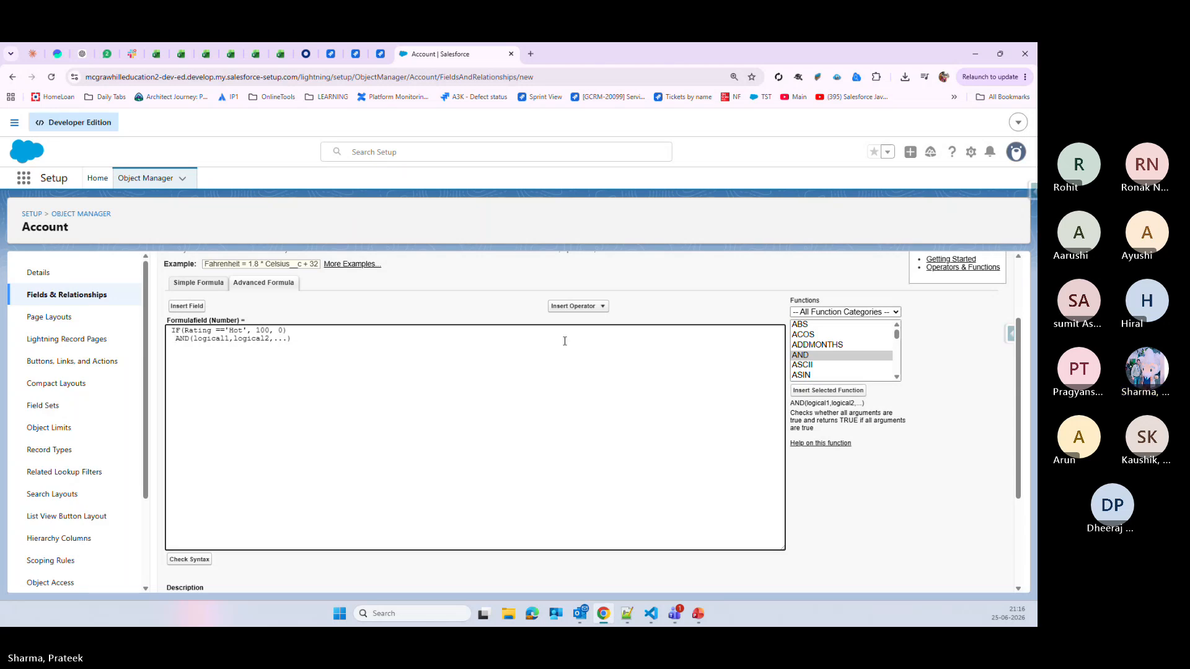
double_click(201, 339)
double_click(251, 339)
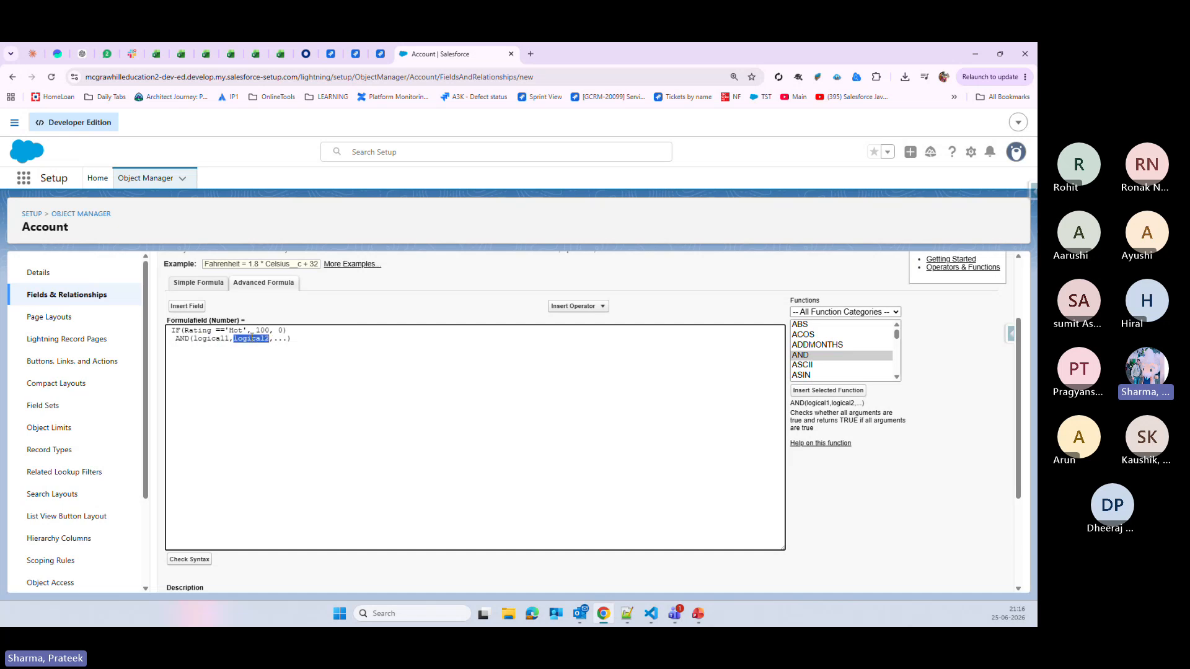
left_click(303, 340)
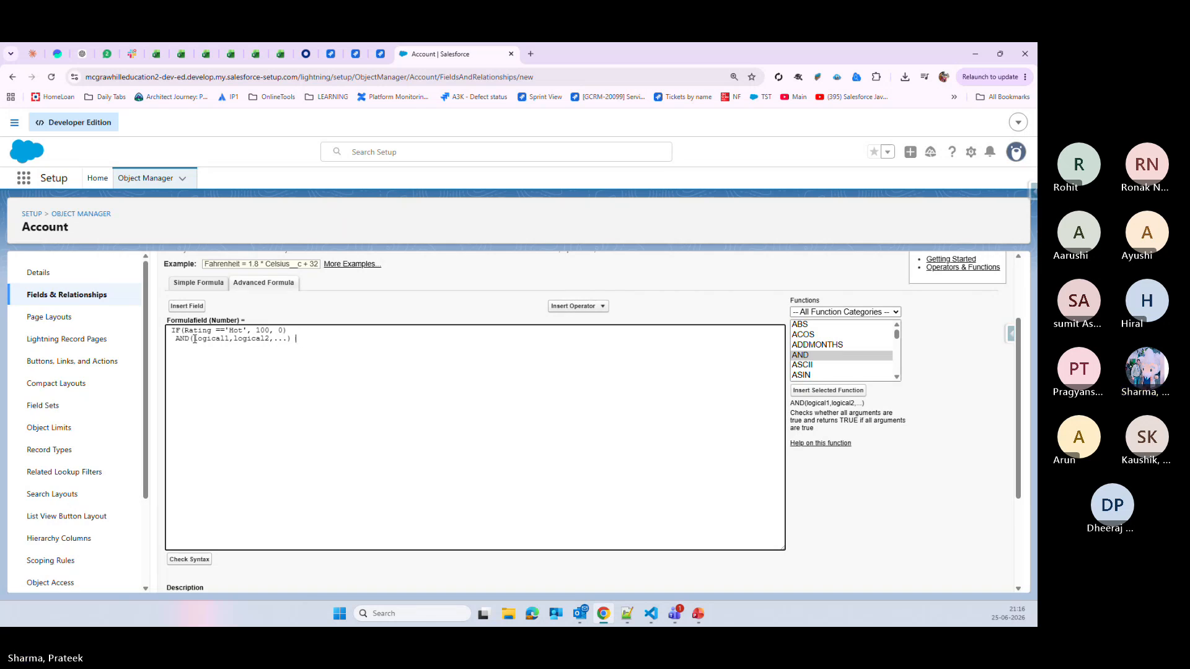
left_click_drag(198, 339, 292, 338)
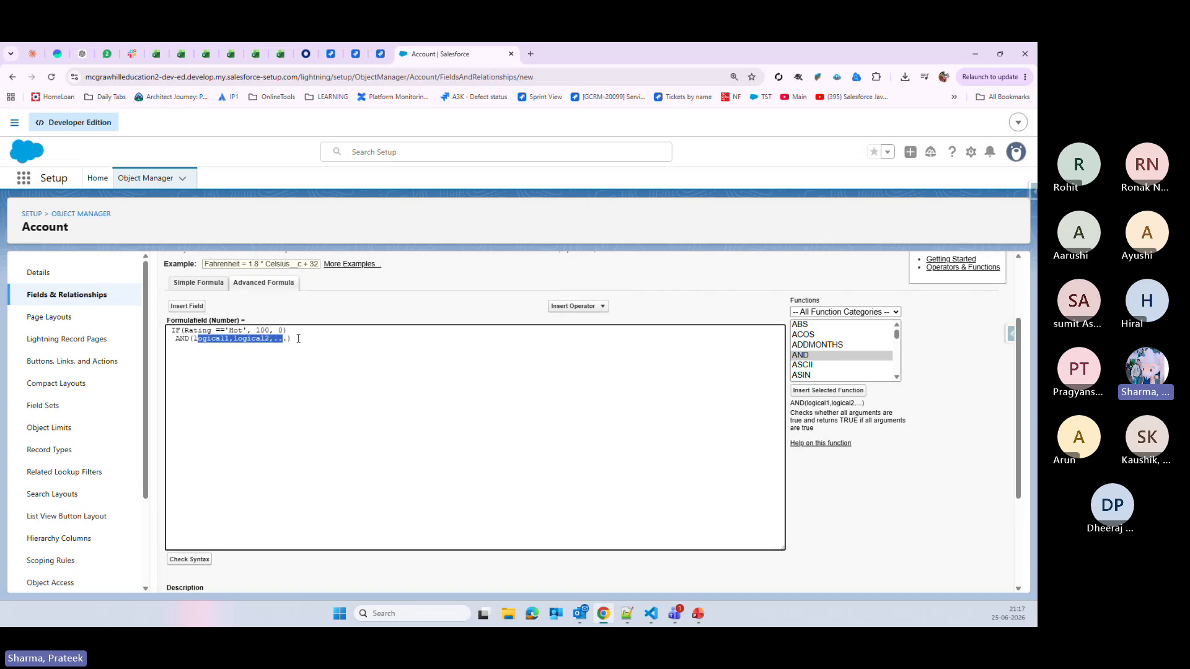
- Insert the OR function template after the AND expression and move it to its own line
left_click(309, 338)
left_click(831, 346)
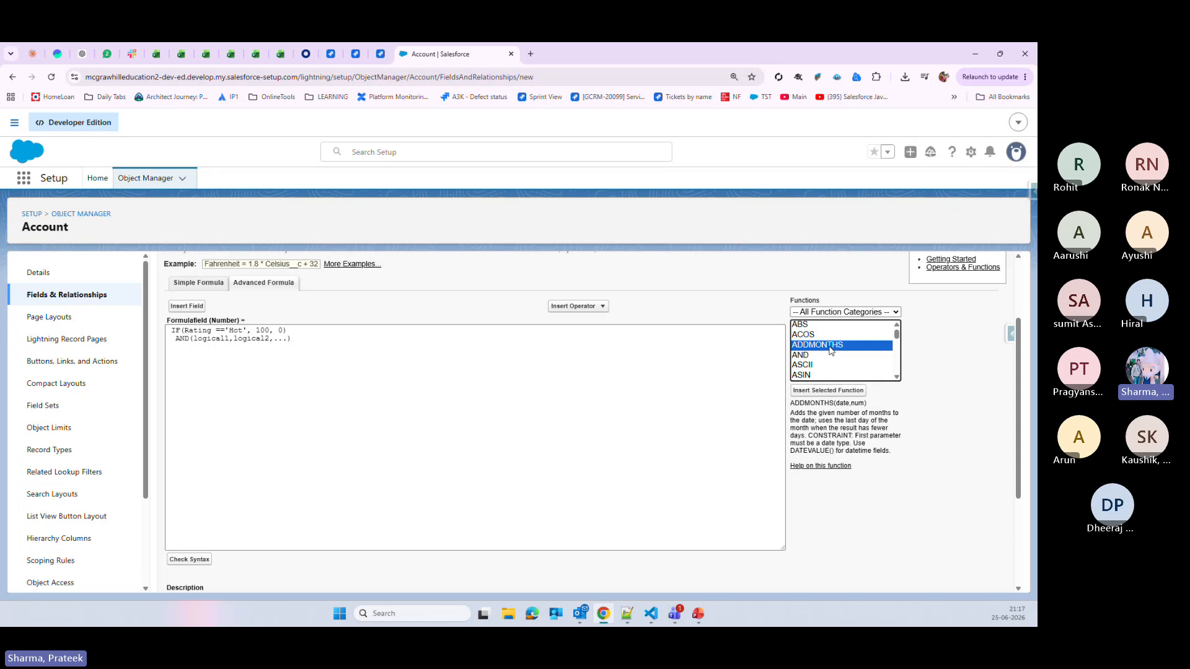
key("o")
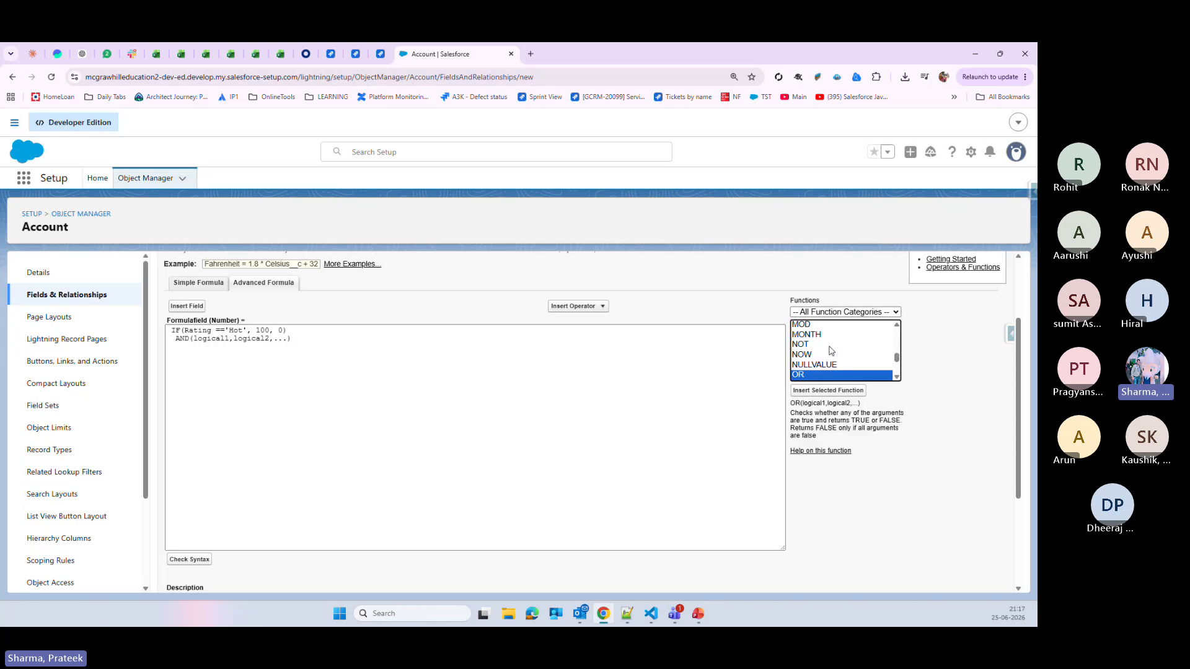
left_click(817, 391)
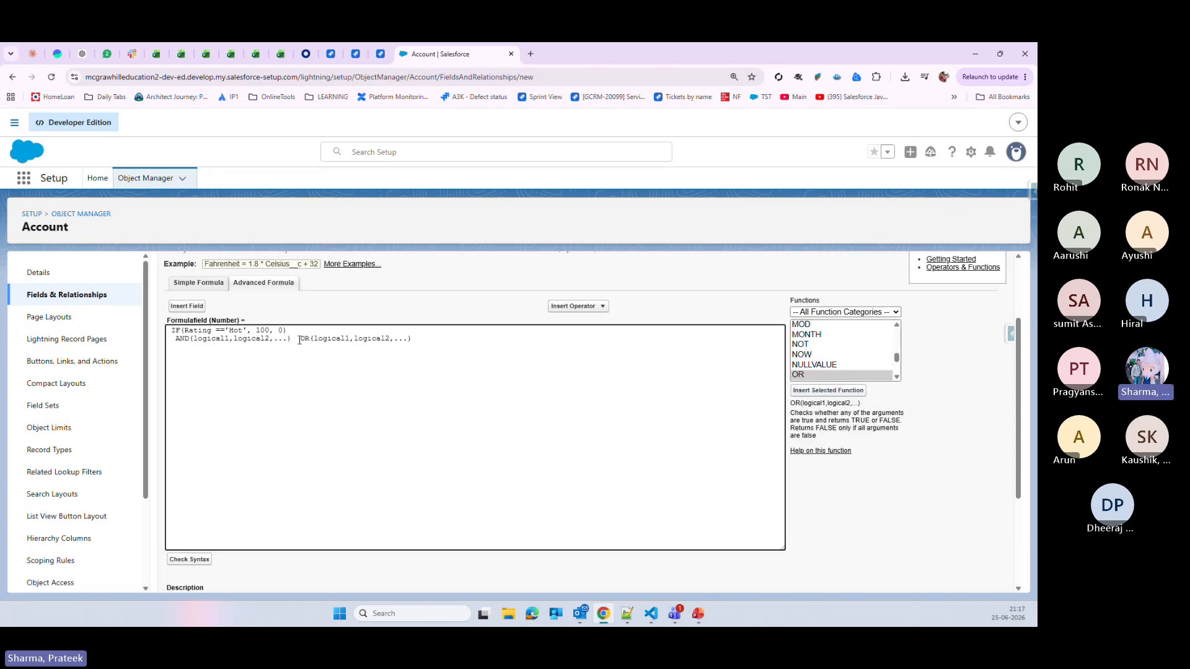
key("Return")
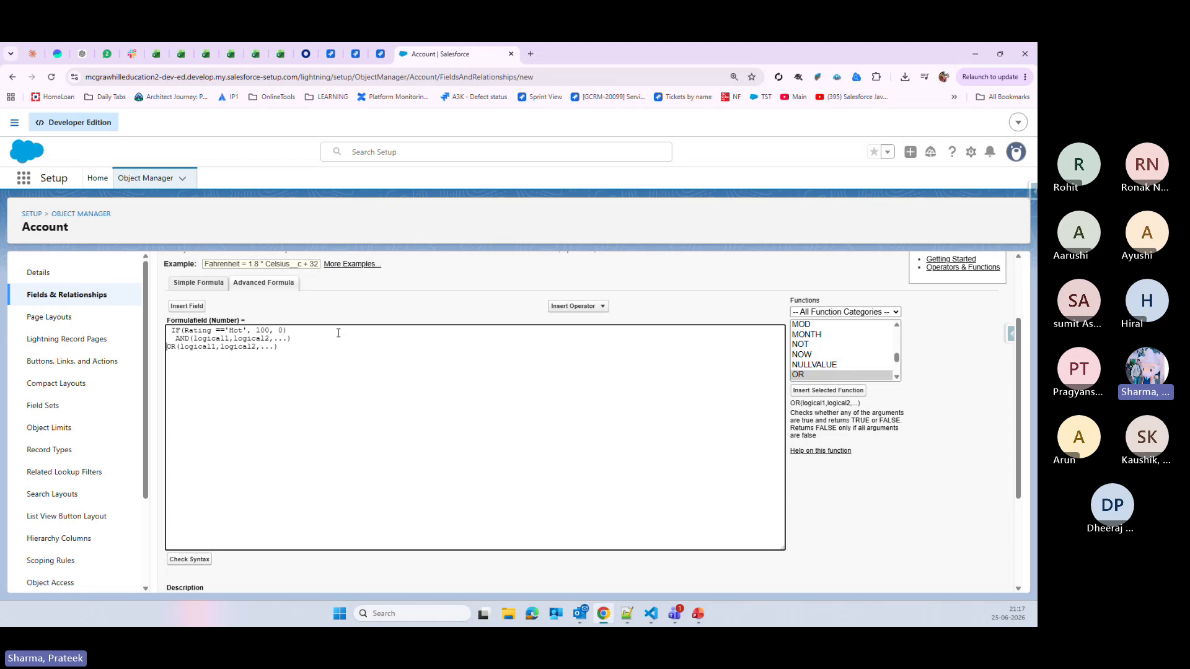
- Insert the TEXT function template after the OR expression and move it to its own line
left_click(295, 350)
left_click(822, 366)
key("t")
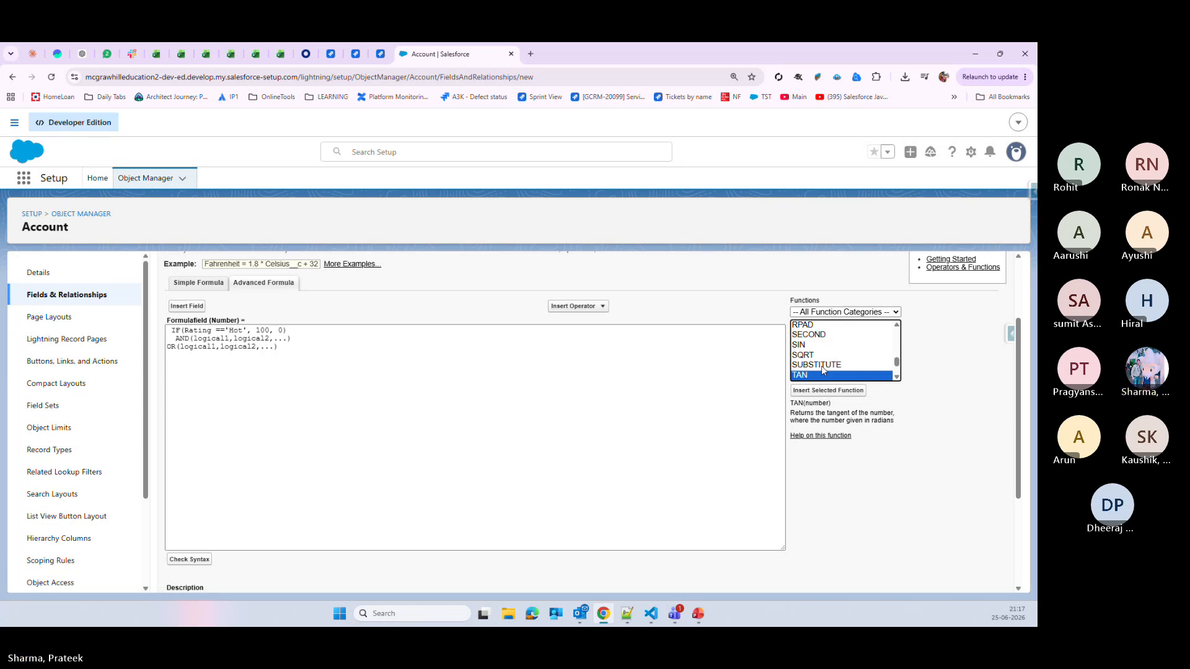
key("Down")
left_click(835, 391)
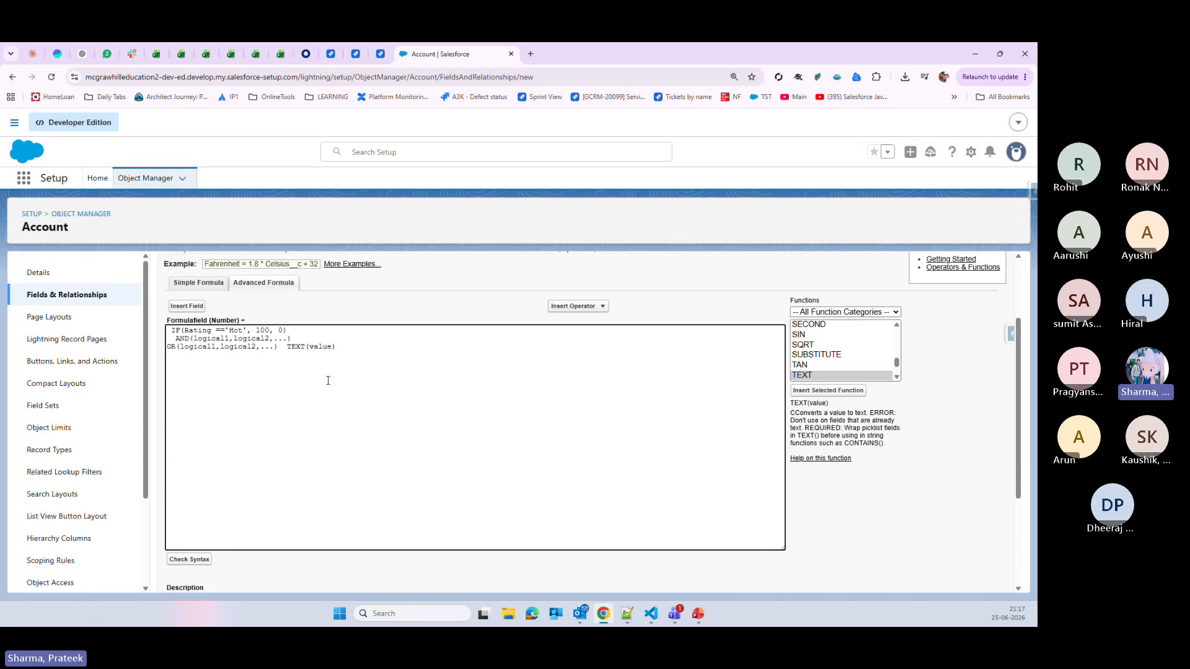
key("Return")
- Replace the value placeholder inside TEXT with the TODAY function
double_click(198, 357)
left_click_drag(185, 332, 231, 327)
double_click(194, 356)
left_click(814, 355)
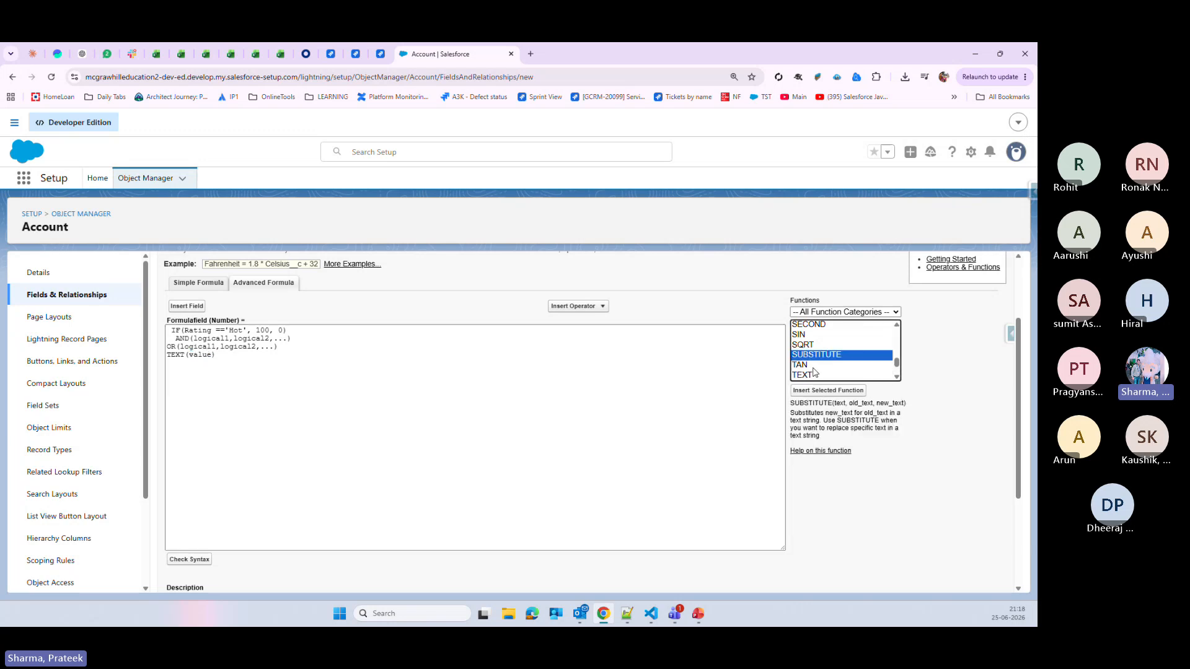
key("Down")
key("Down")
key("Down")
key("Down")
key("Down")
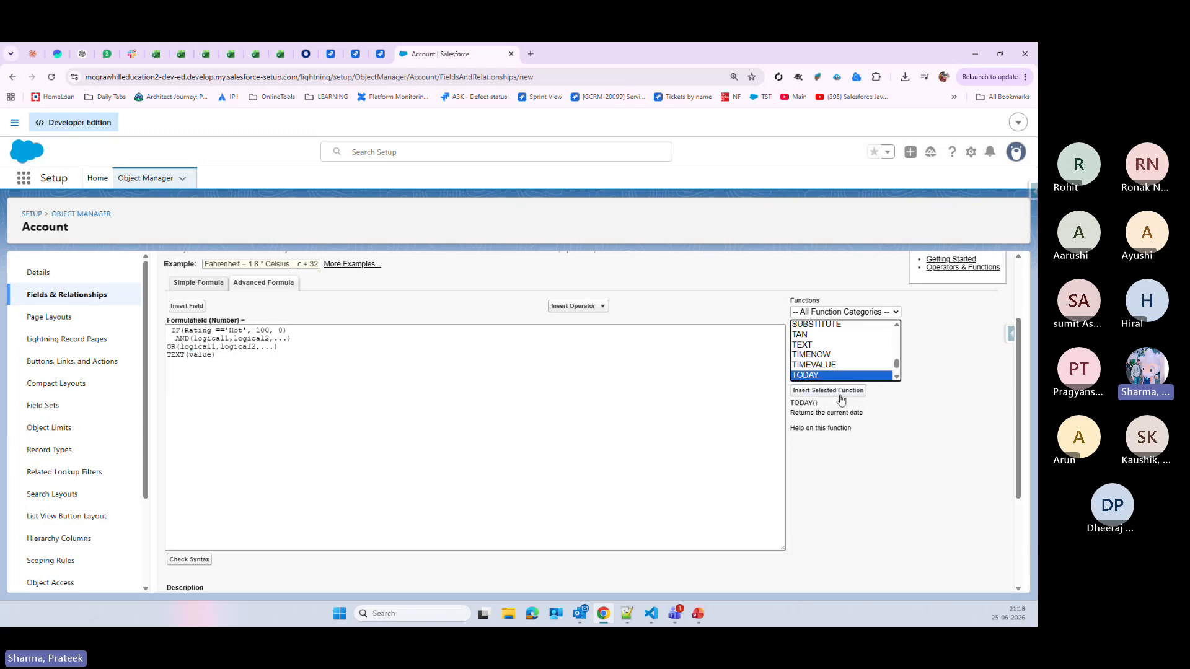
left_click(831, 391)
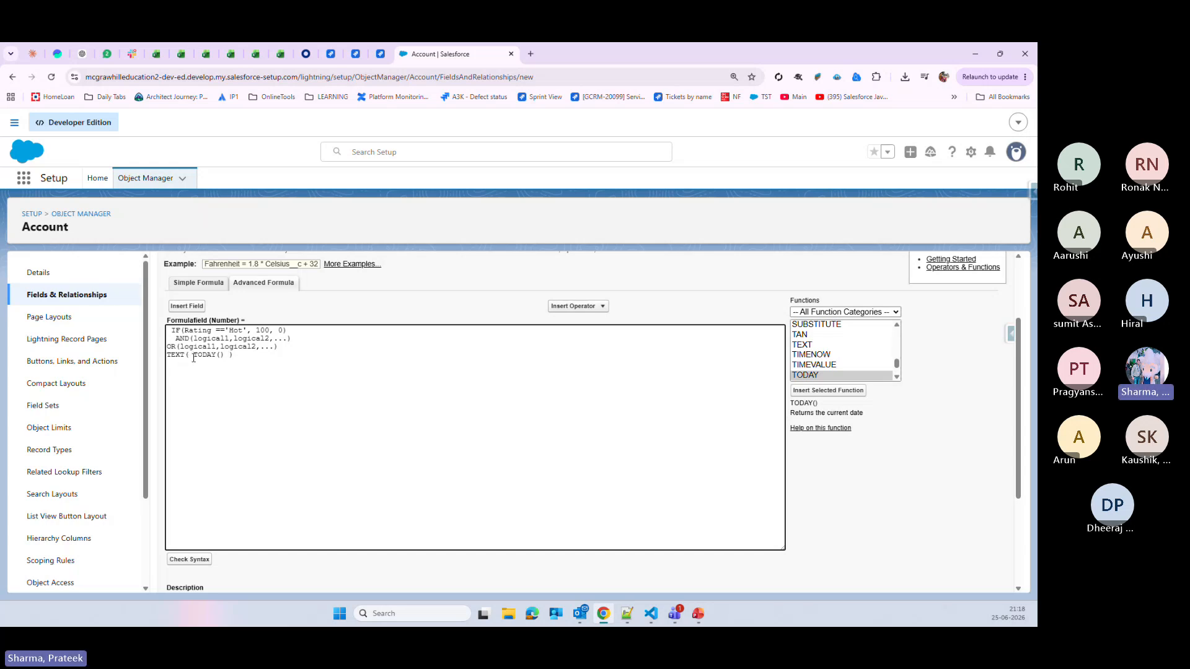
- Move TODAY() out of the TEXT function onto a separate line below it
left_click_drag(194, 358, 225, 354)
key("ctrl+c")
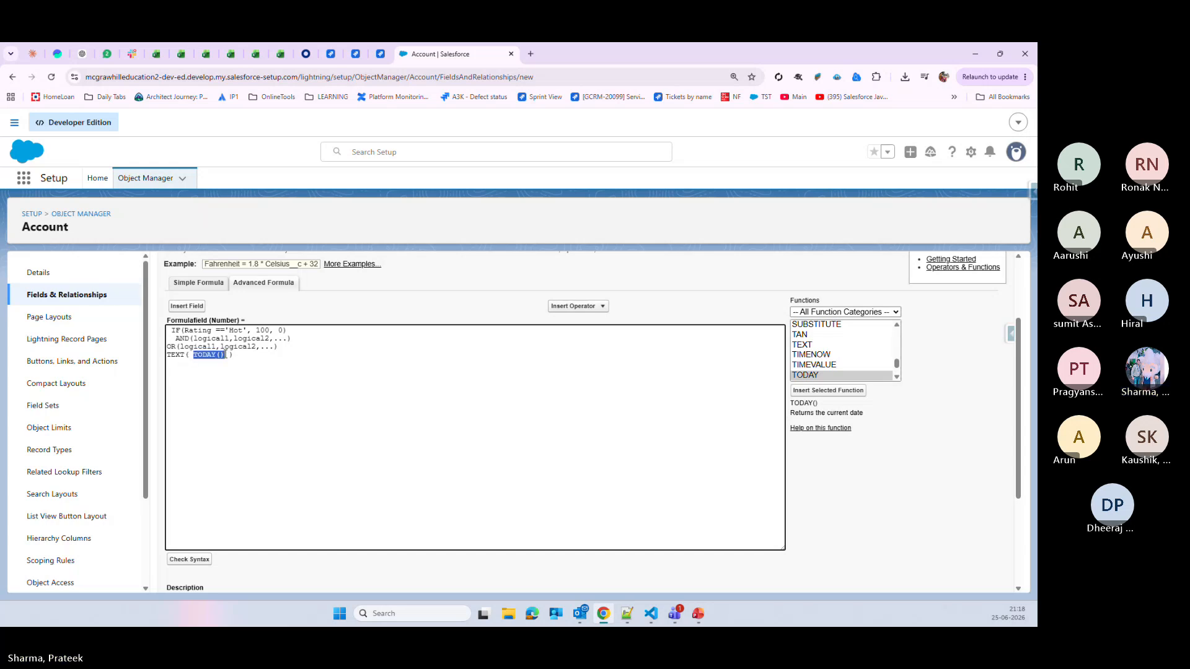
key("BackSpace")
key("ctrl+v")
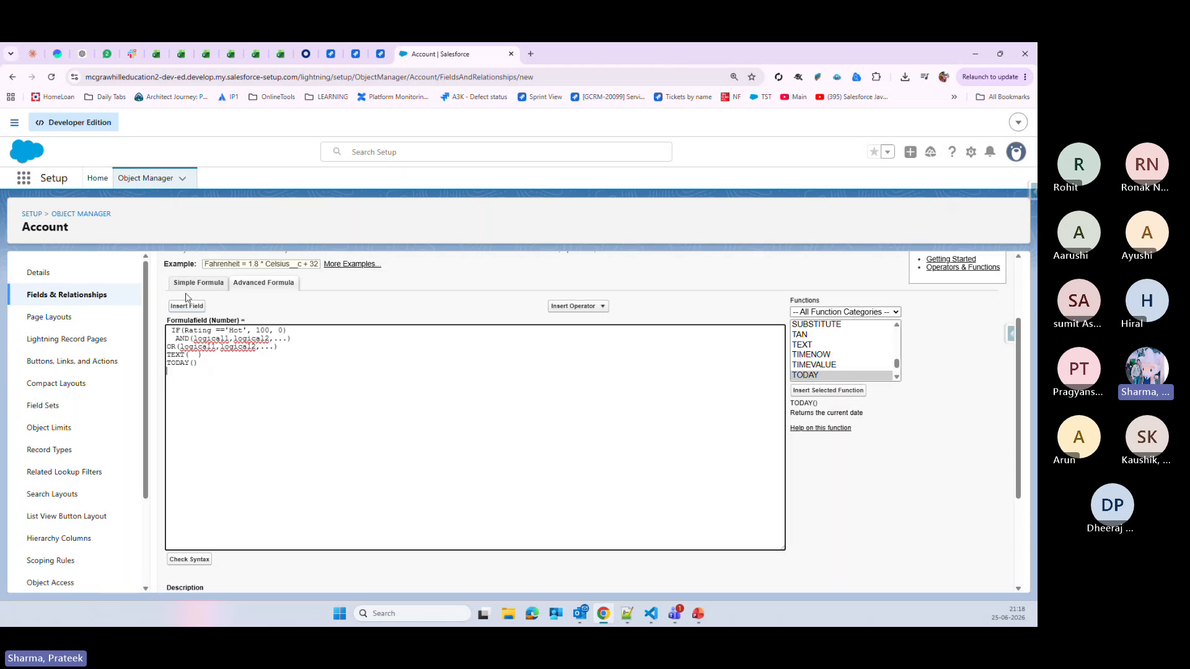
- Find the NOW function, check its description and insert it on the line below TODAY()
left_click(821, 356)
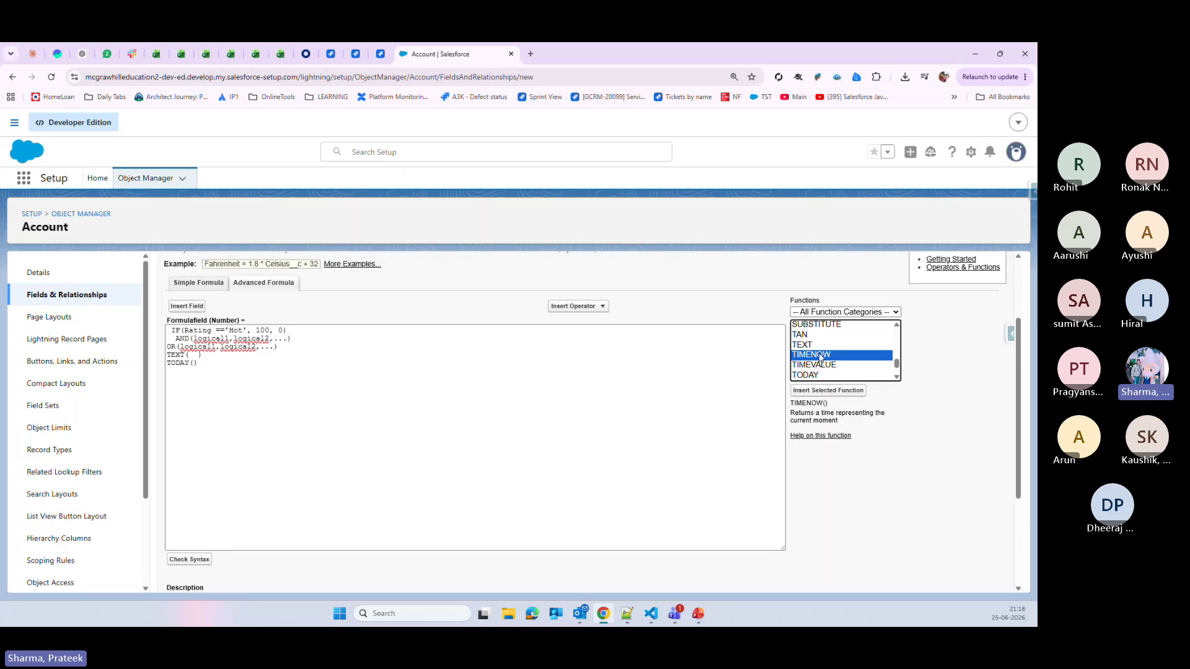
key("n")
left_click(806, 335)
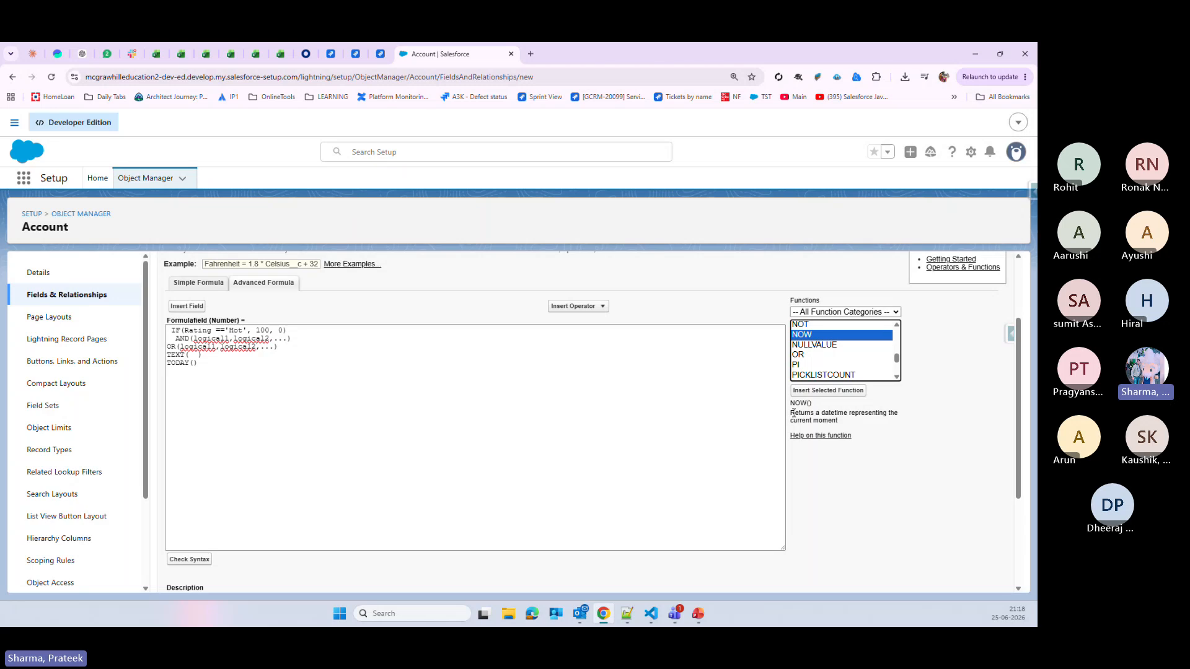
left_click_drag(793, 410, 840, 428)
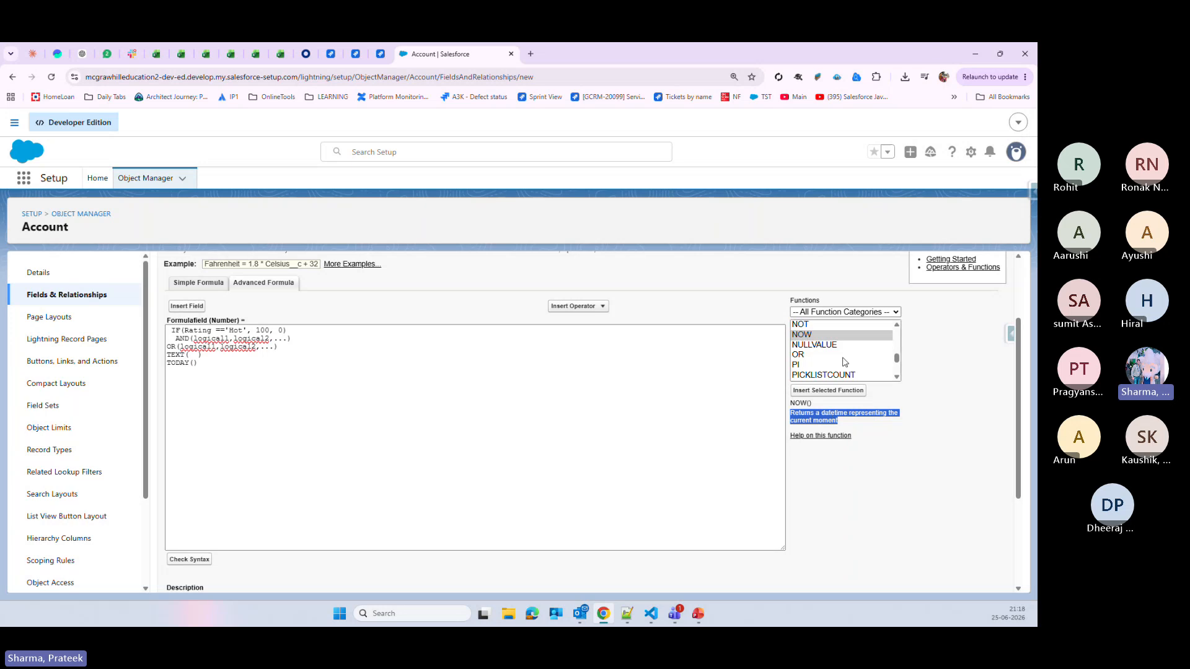
left_click(829, 391)
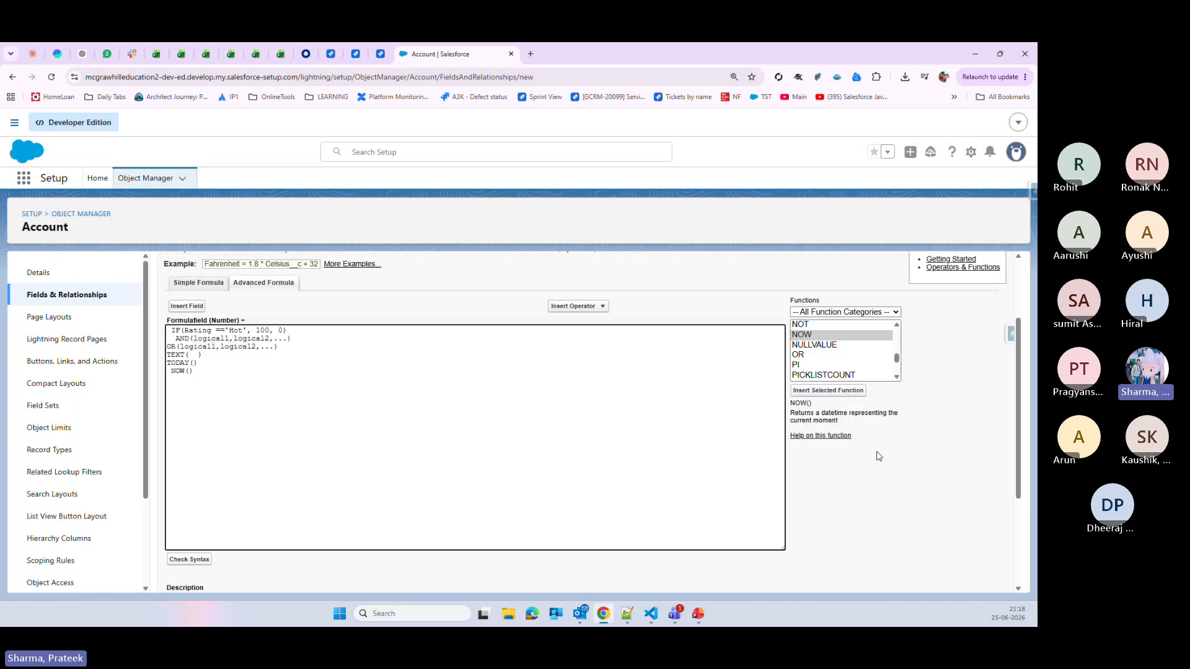
- Find the LEN function, insert its template after NOW() and move it to its own line
left_click(817, 346)
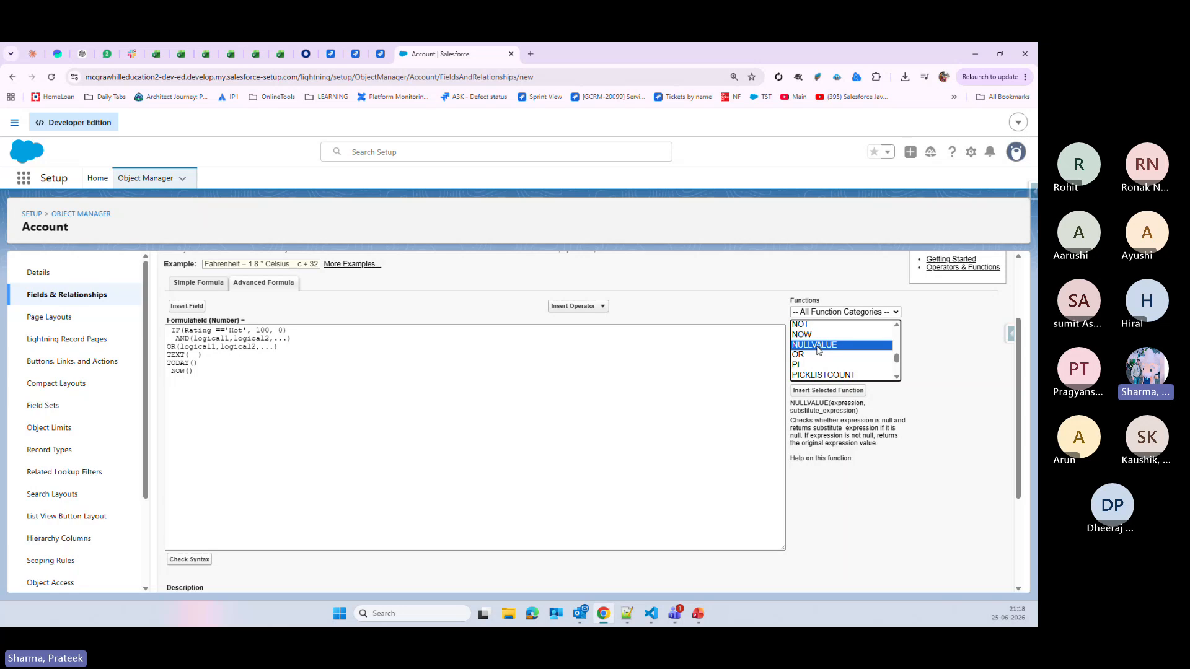
key("l")
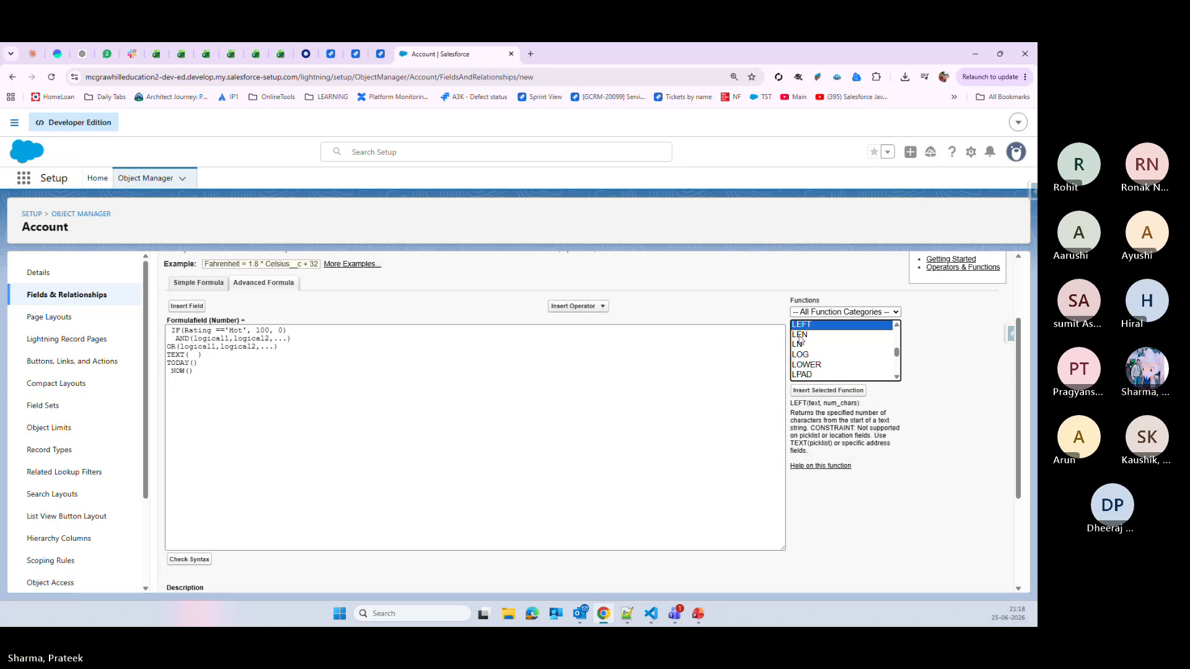
left_click(799, 337)
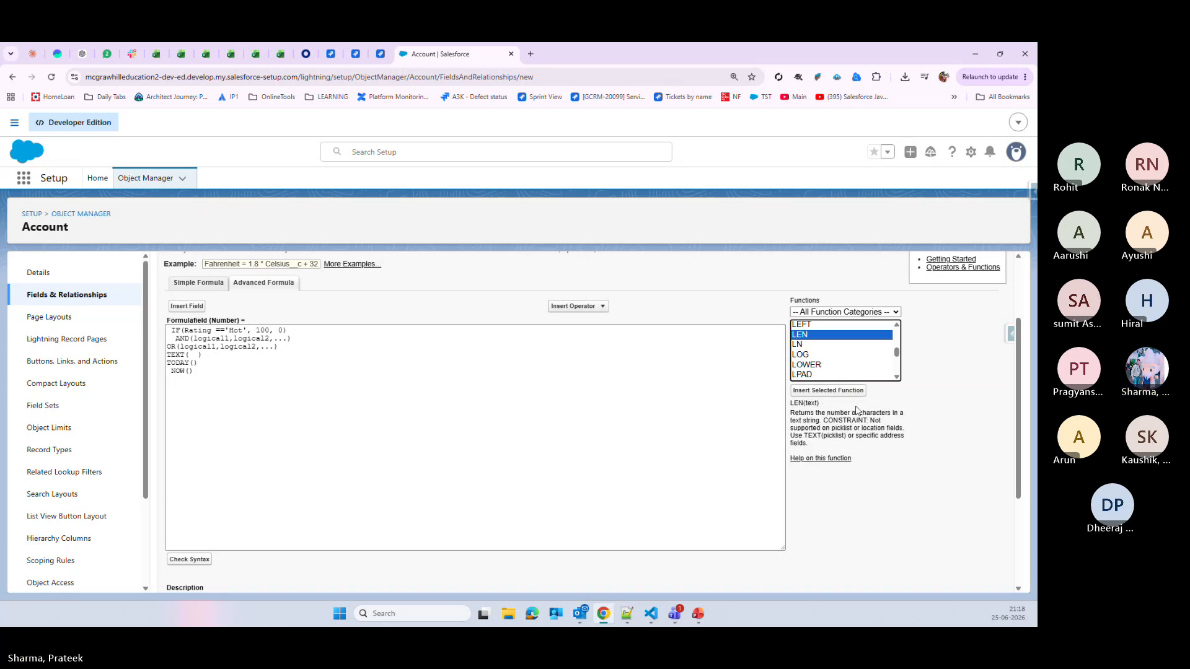
left_click(815, 394)
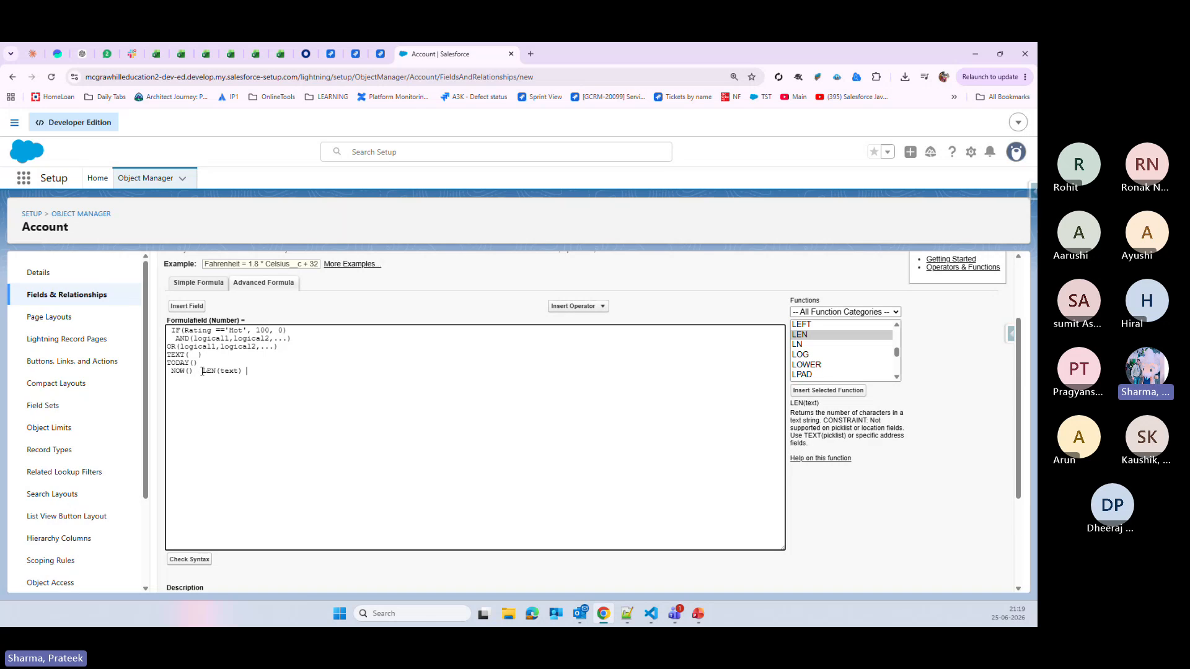
key("Return")
- Try the LEFT function as the argument of LEN, then remove it along with the leftover placeholder text
double_click(192, 377)
left_click(185, 378)
left_click_drag(186, 378, 199, 379)
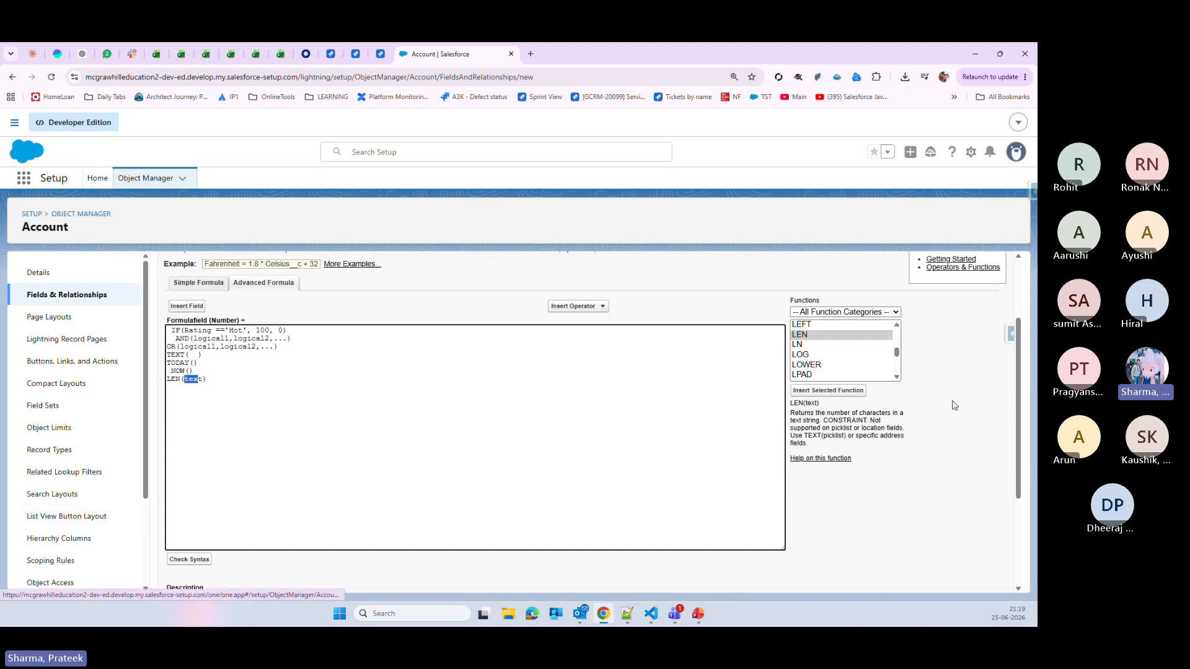
left_click(803, 325)
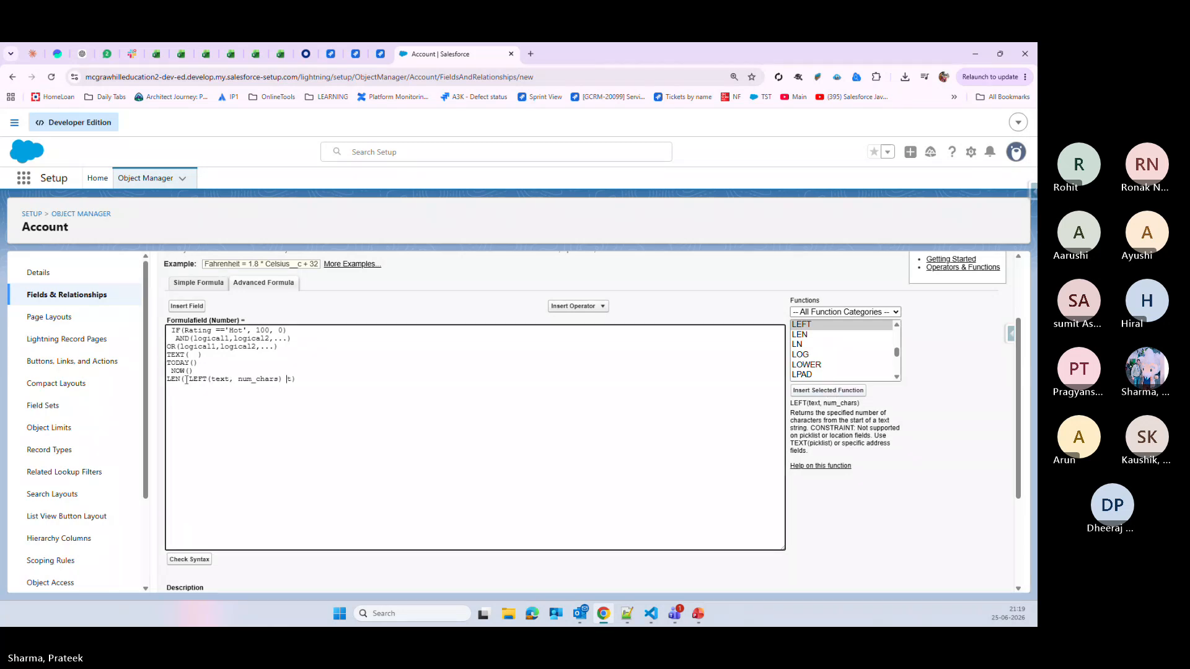
key("ctrl+z")
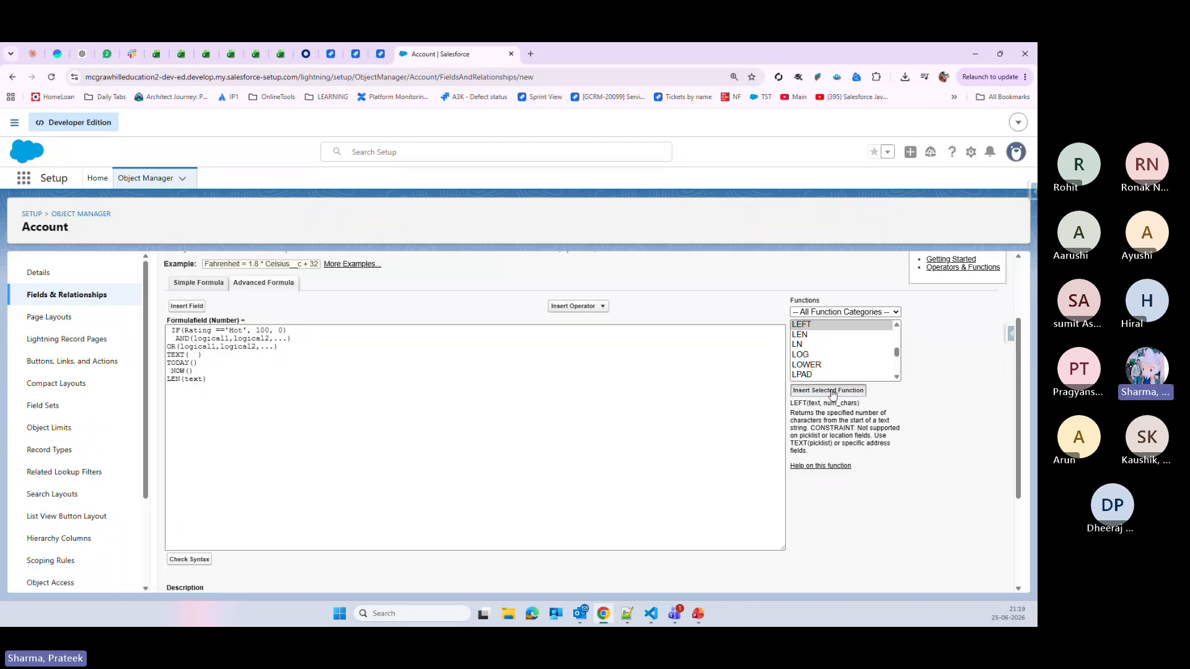
left_click(832, 391)
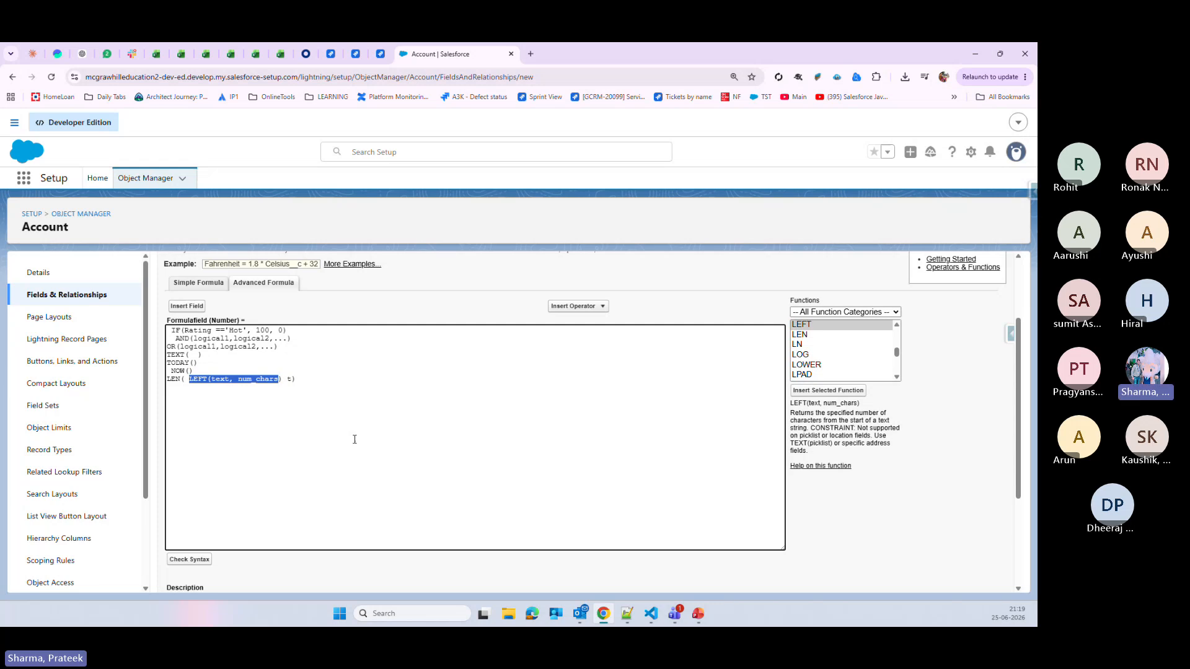
key("BackSpace")
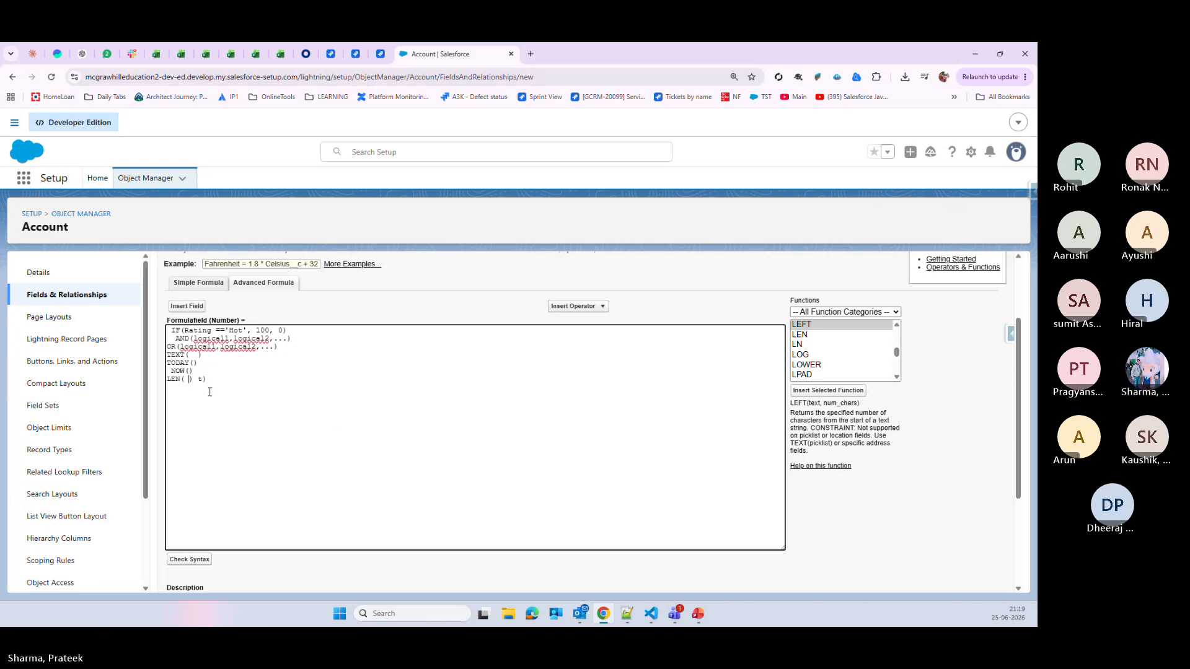
key("BackSpace")
key("BackSpace")
key("BackSpace")
- Insert the LEFT function template below the LEN line, leaving one blank line between them
key("Return")
key("Return")
left_click(827, 390)
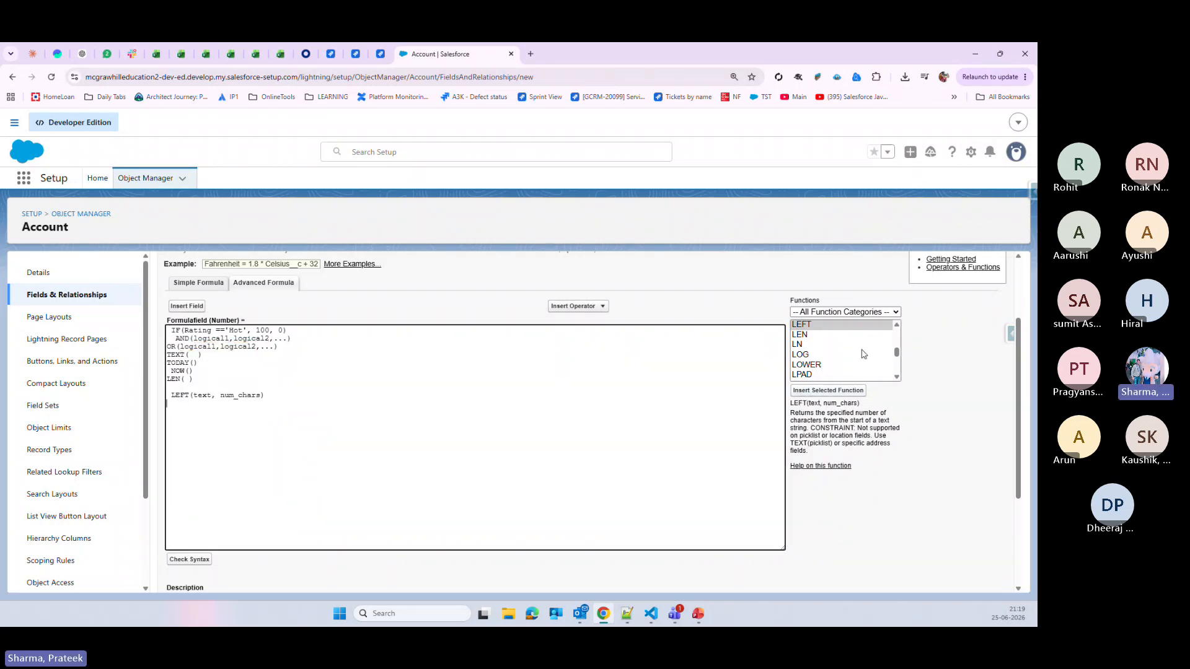
- Find the RIGHT function, check its description and insert its template on the line below LEFT
left_click(815, 335)
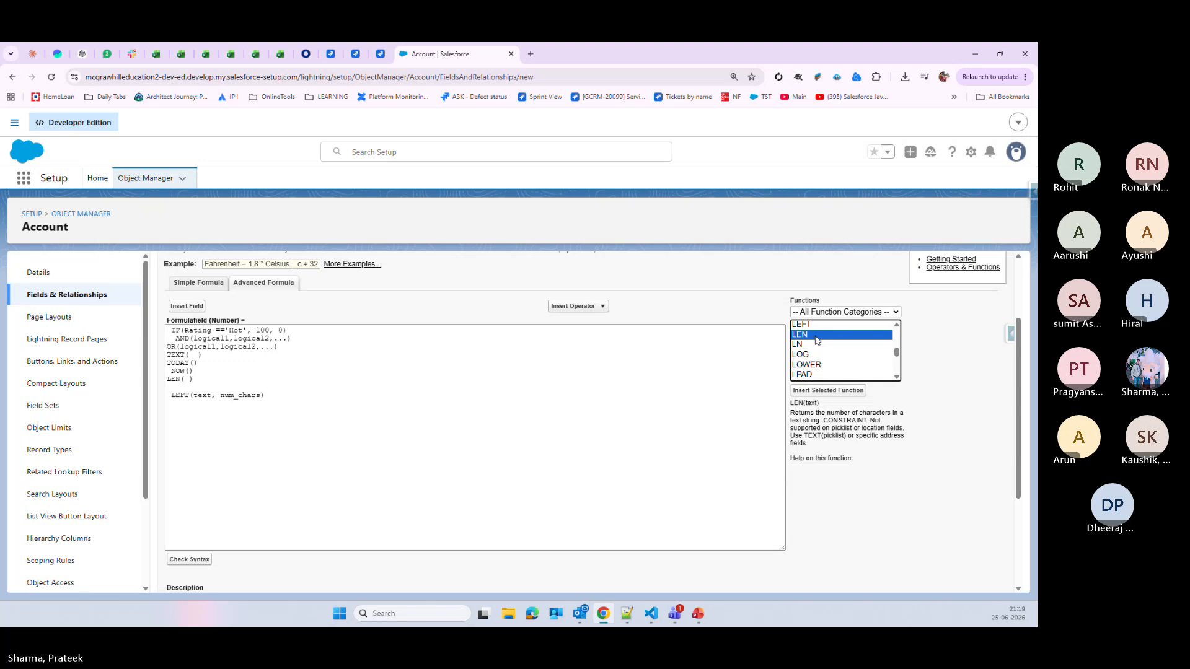
key("r")
left_click(854, 375)
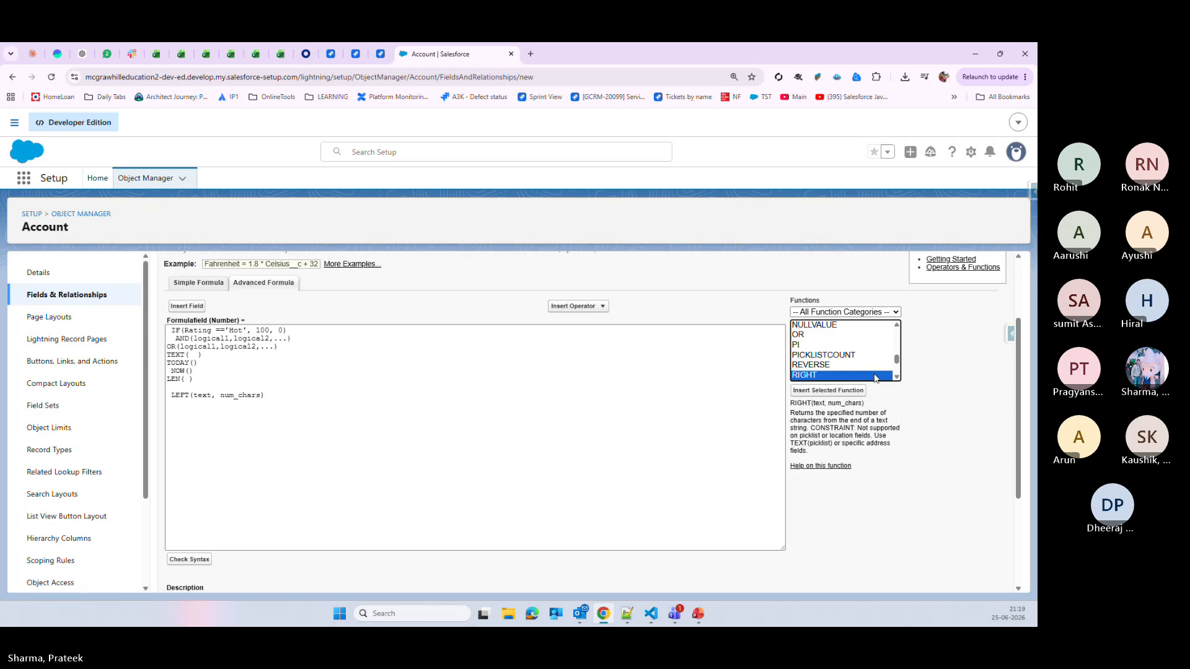
left_click(841, 392)
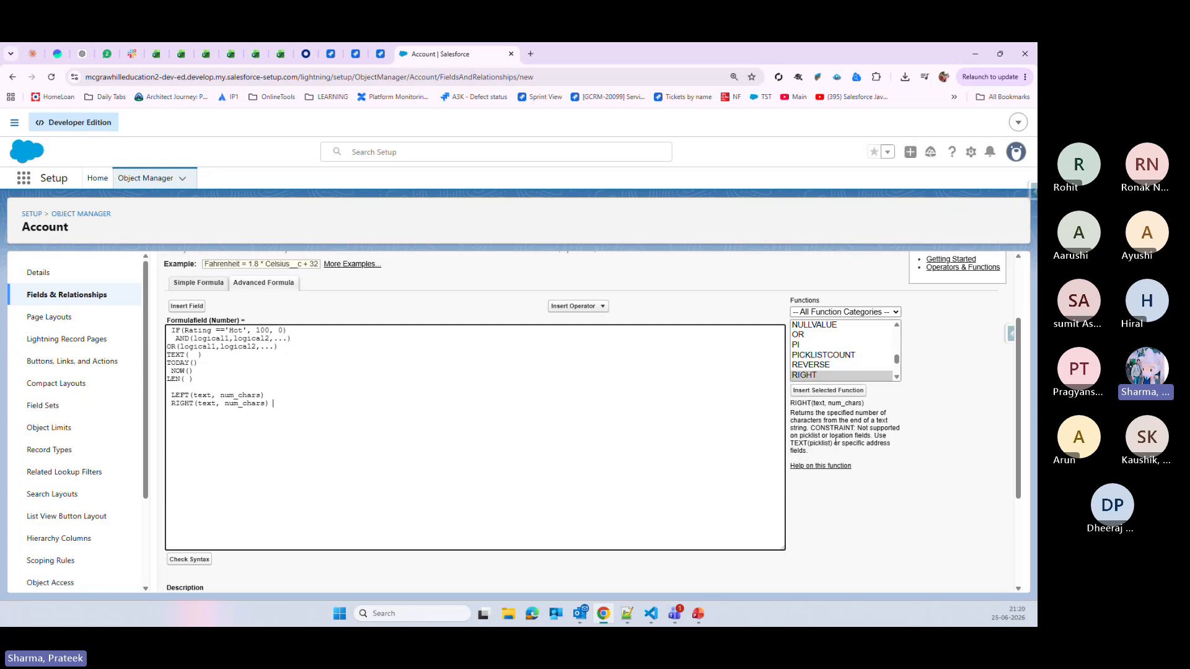
- Find the CONTAINS function and insert its template on a new line below RIGHT
double_click(239, 404)
left_click(280, 401)
key("Return")
left_click(847, 354)
key("c")
left_click(848, 366)
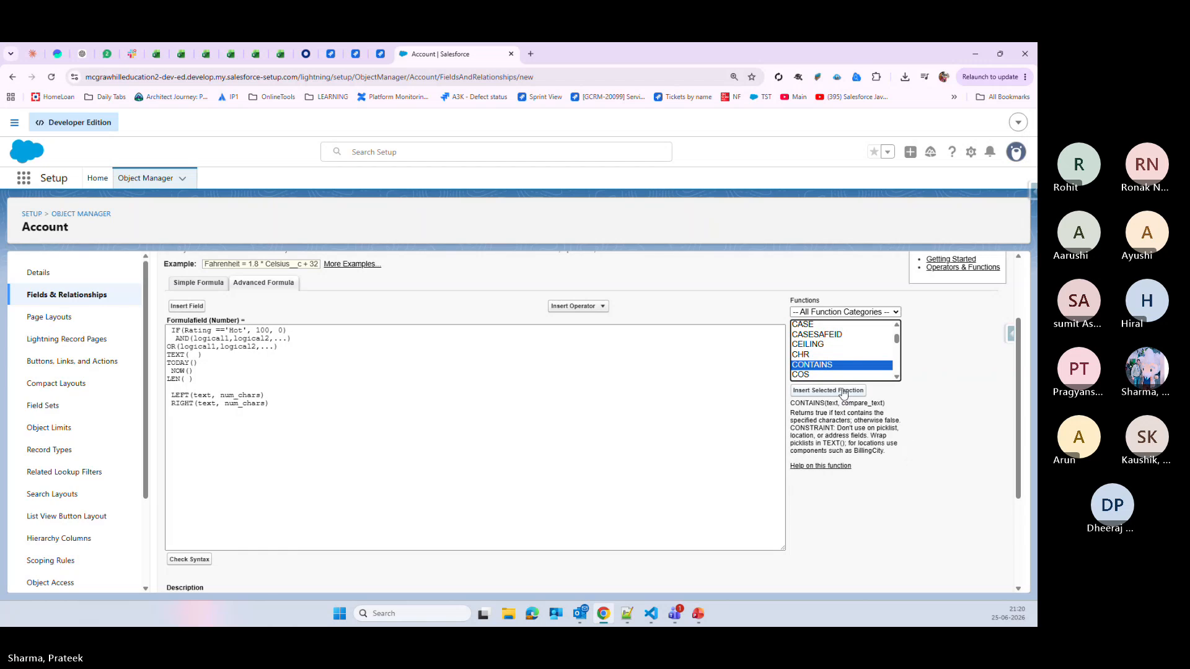
left_click(843, 391)
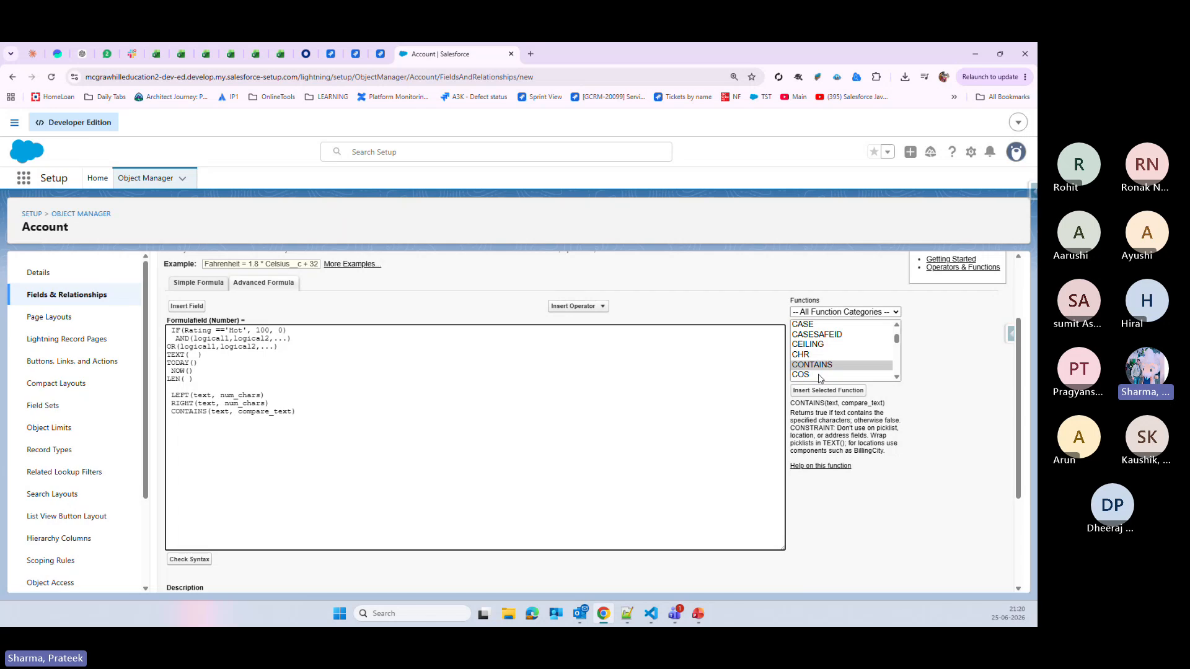
- Find the ISBLANK function, insert its template after CONTAINS and move it to its own line
left_click(815, 336)
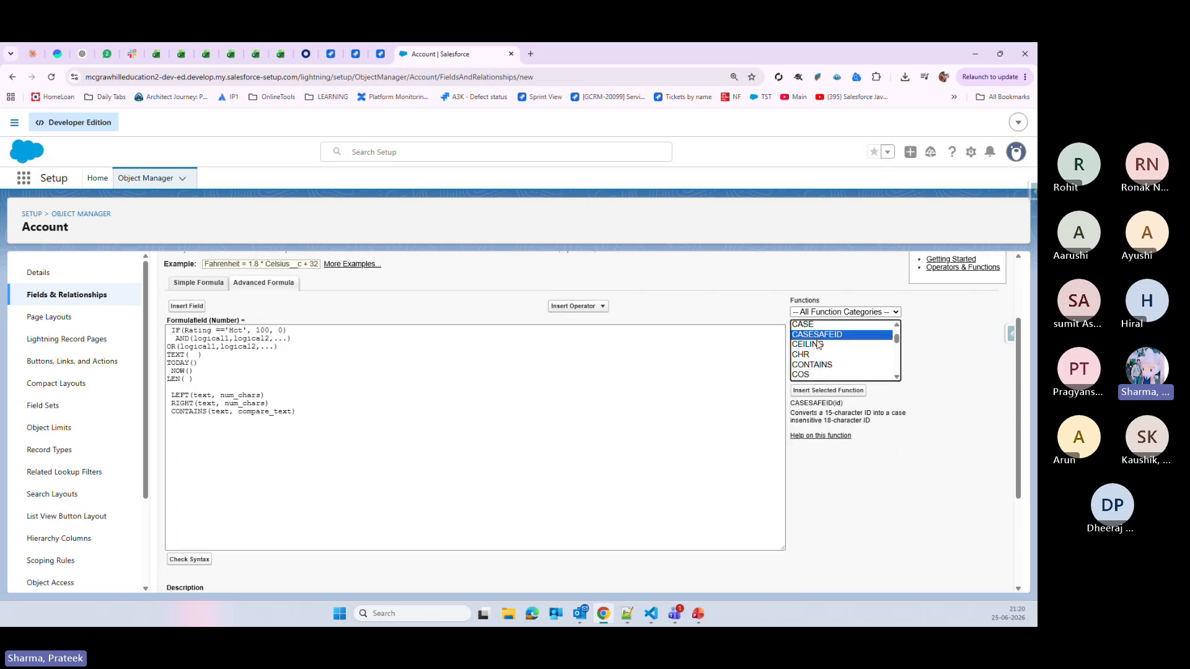
key("i")
key("i")
key("i")
key("i")
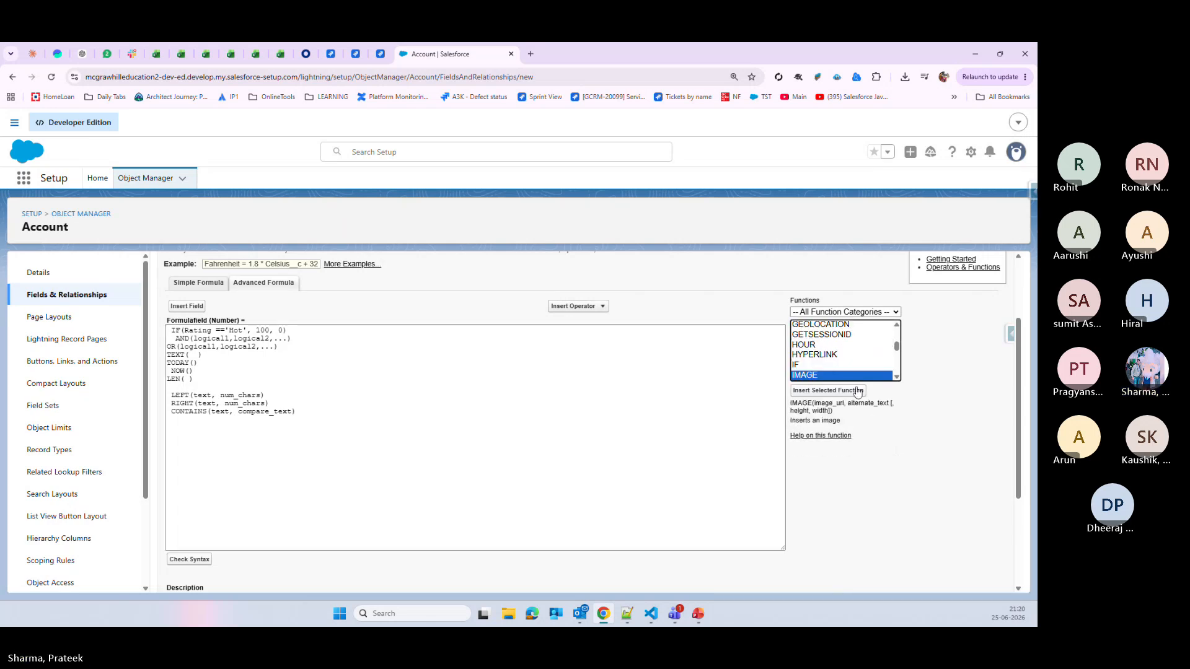
key("i")
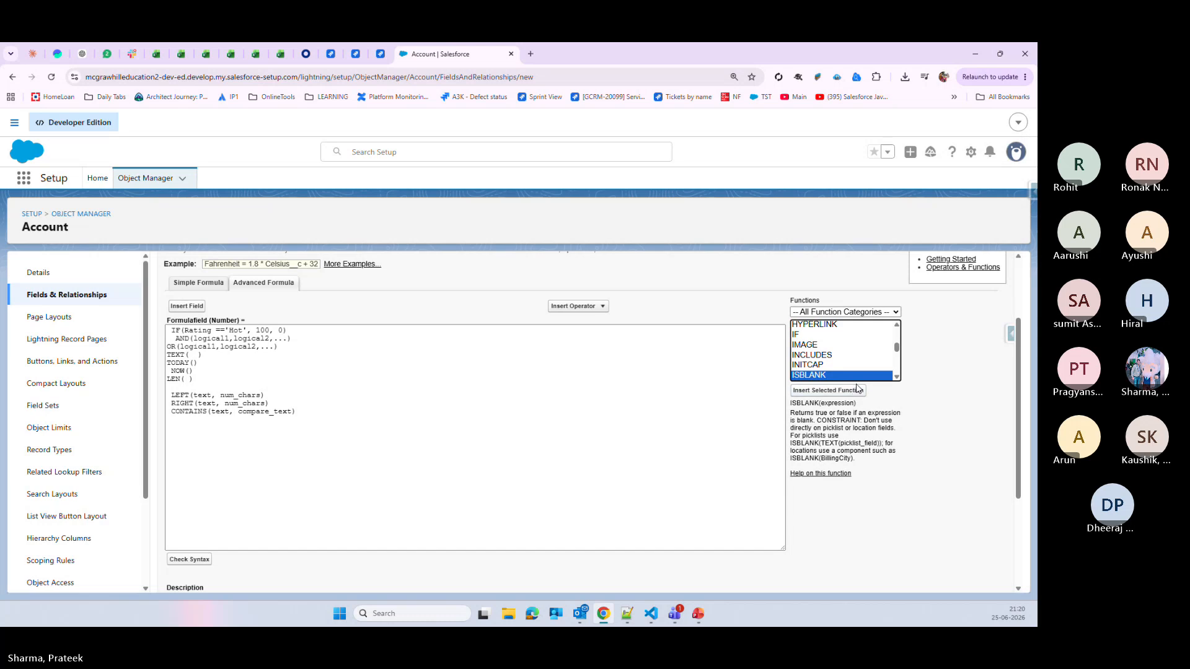
left_click(828, 390)
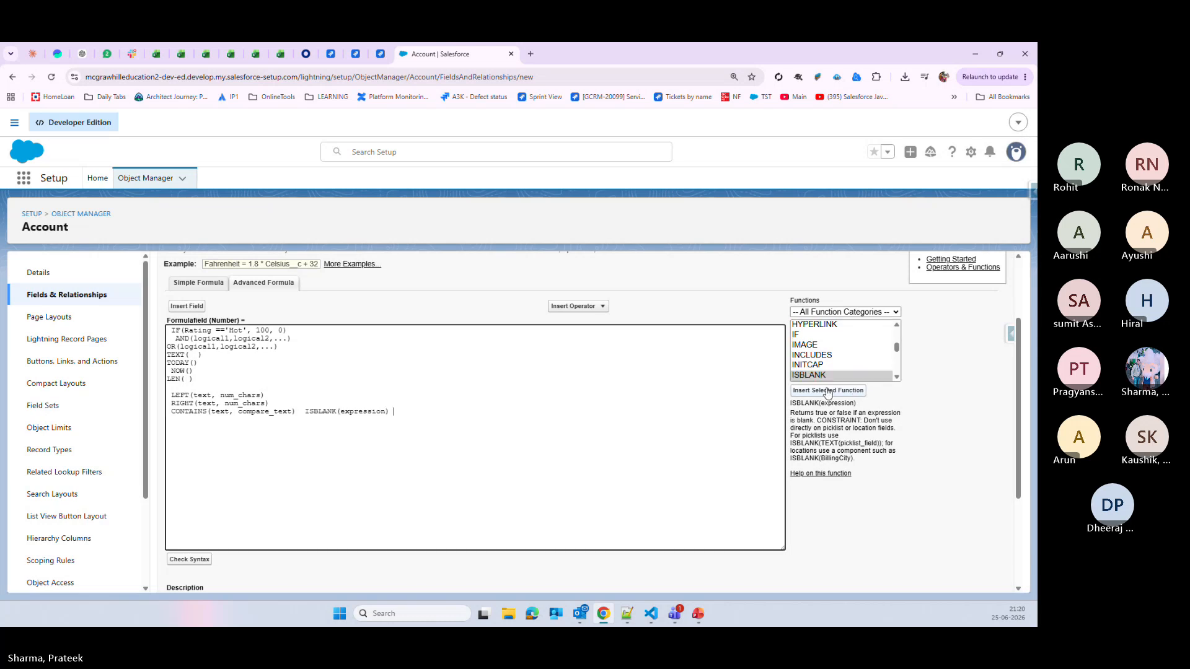
left_click(306, 411)
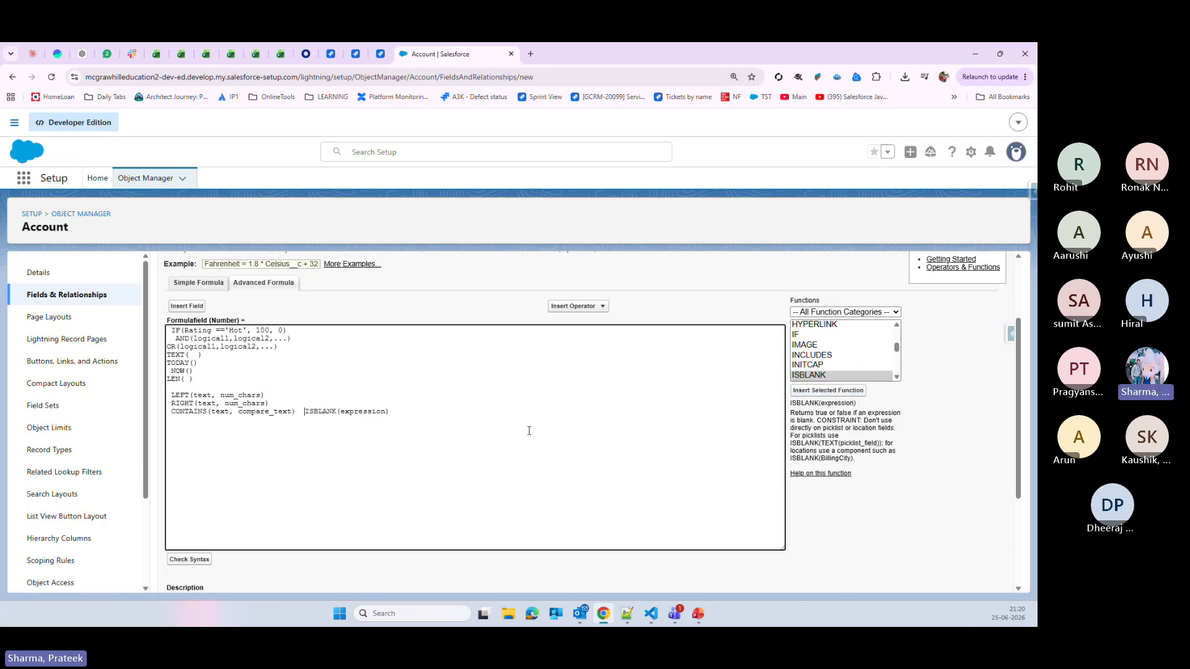
key("Return")
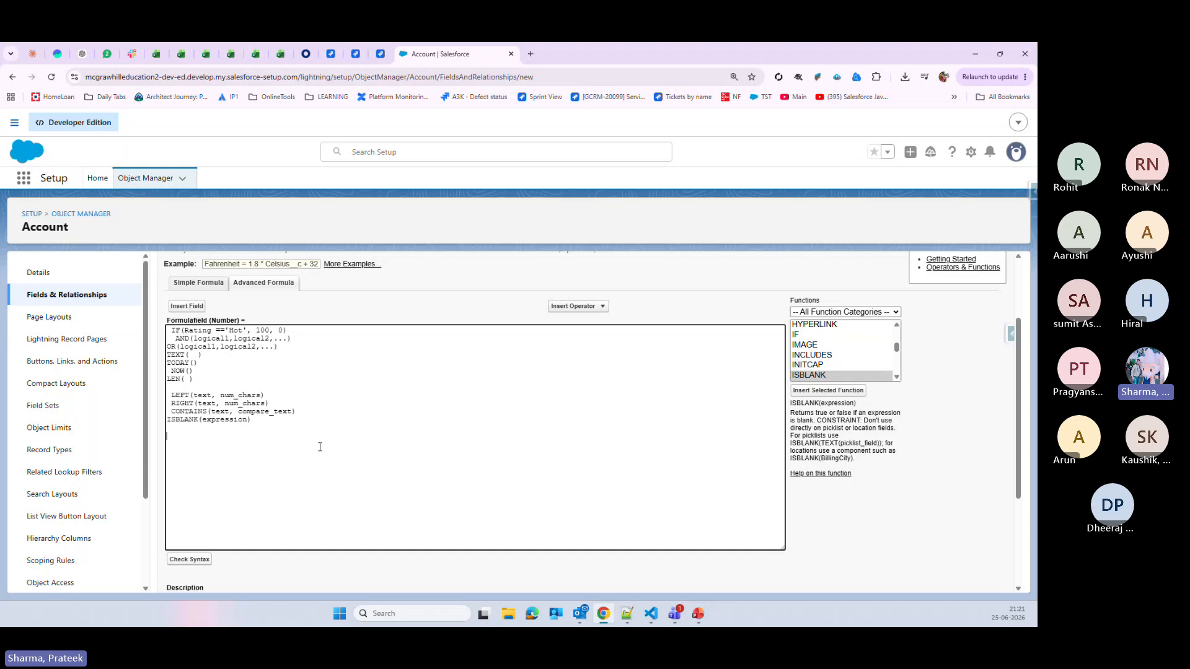
- List the operators +-*/, +!=<>, && ||!, & and () on separate lines below ISBLANK
type("+-*/")
key("Return")
type("+!=<>")
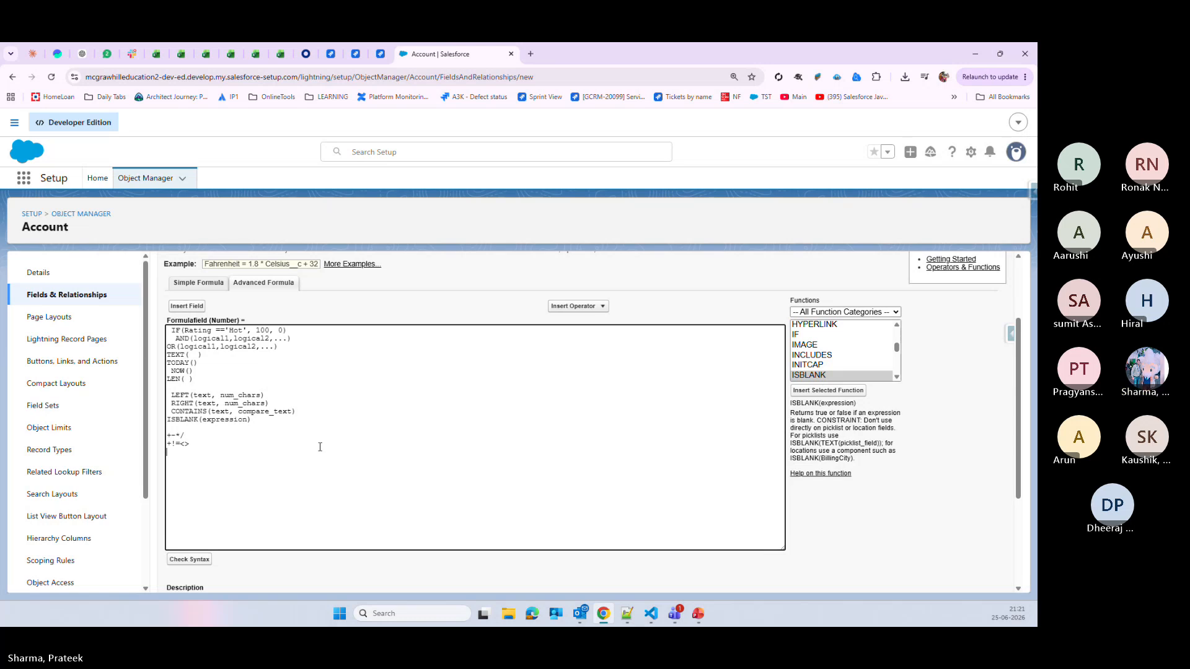
type("&&")
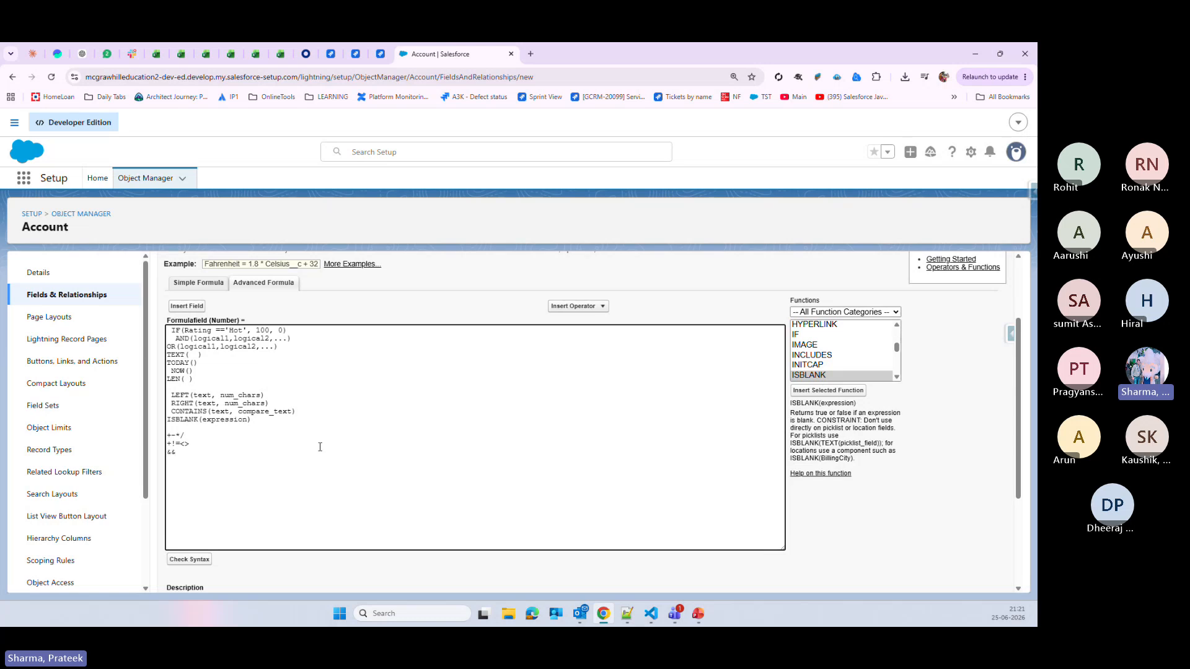
type(" ||")
type("&")
type("()")
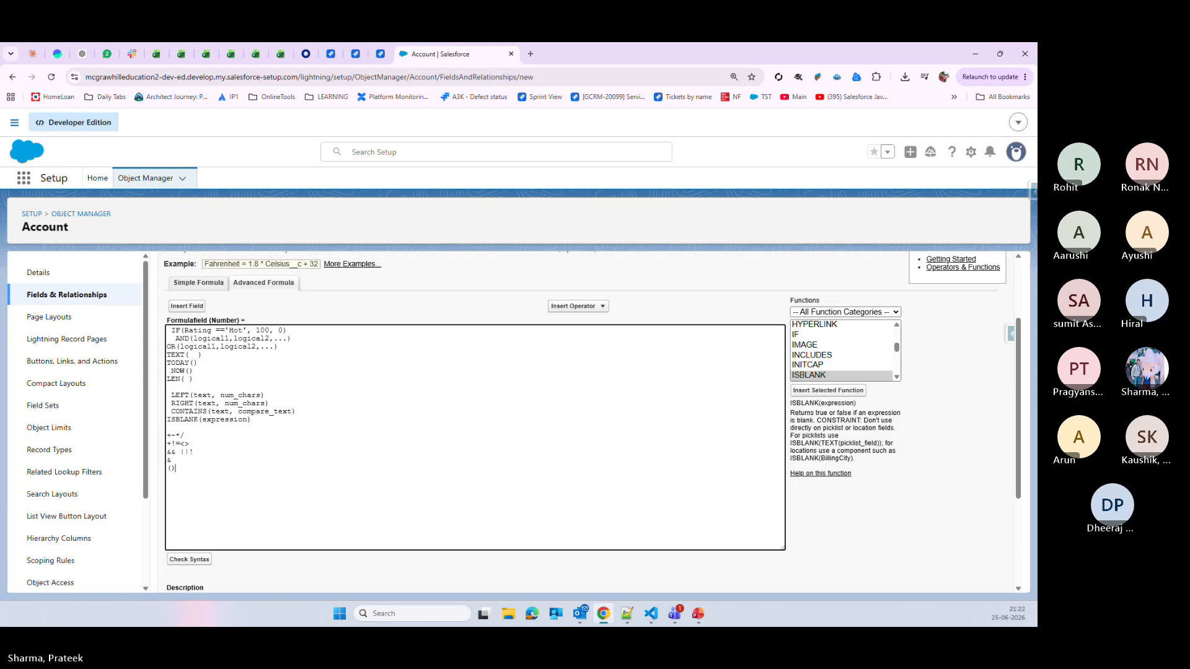
- Clear all sample functions and operators from the Formulafield formula
key("alt+Tab")
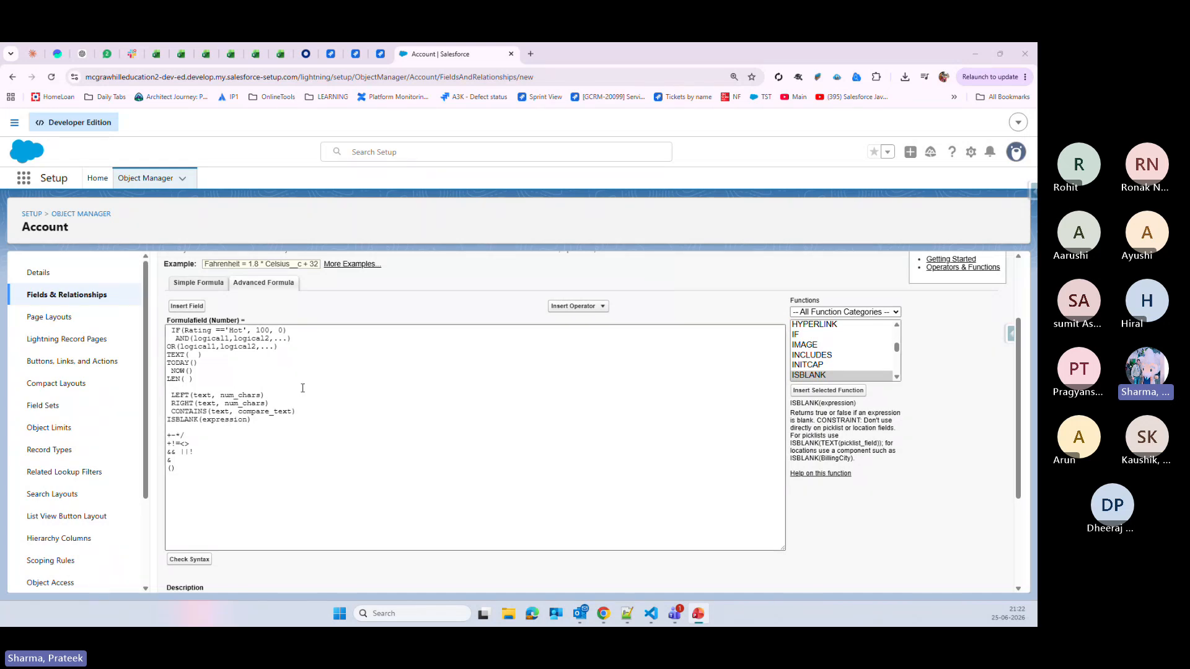
left_click_drag(190, 478, 142, 320)
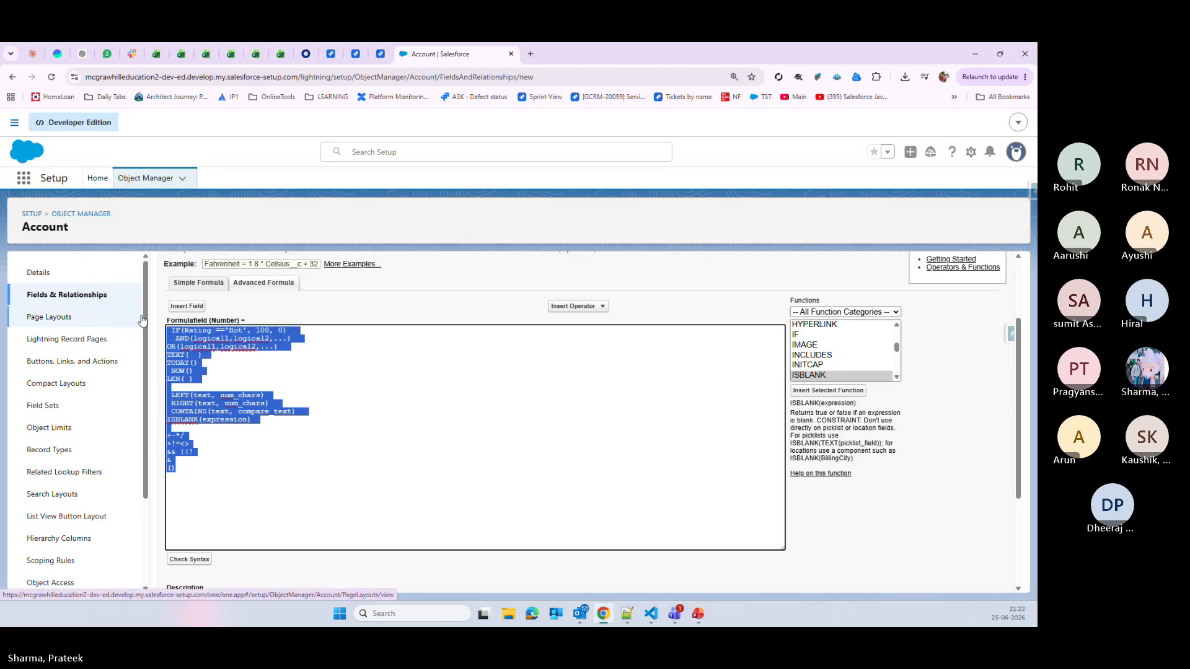
key("Delete")
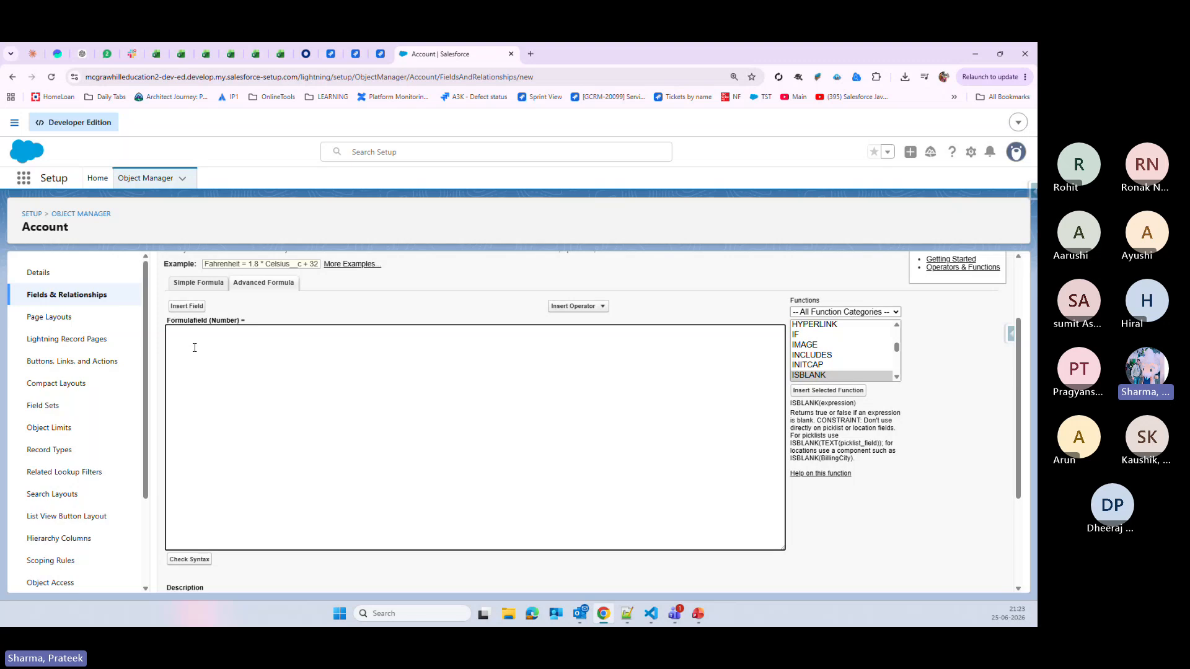
- Enter a formula that subtracts the Account's Created Date field from today's date: Today()- CreatedDate
type("Today()-")
left_click(188, 306)
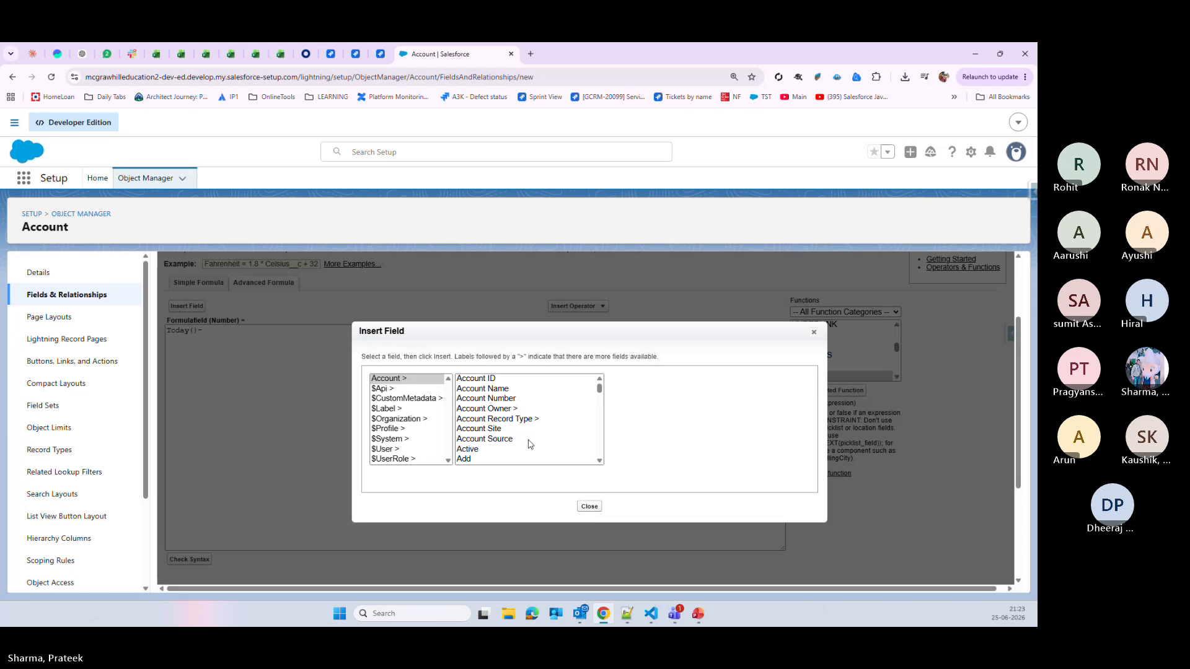
left_click(500, 420)
left_click(488, 379)
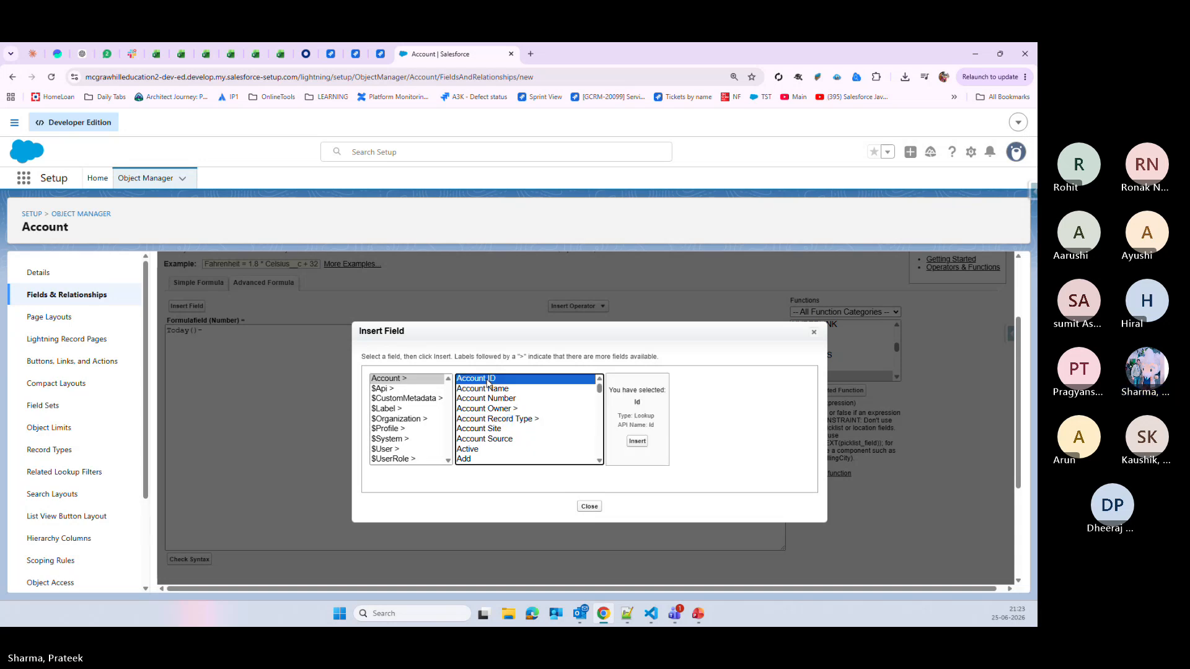
left_click_drag(487, 392, 576, 472)
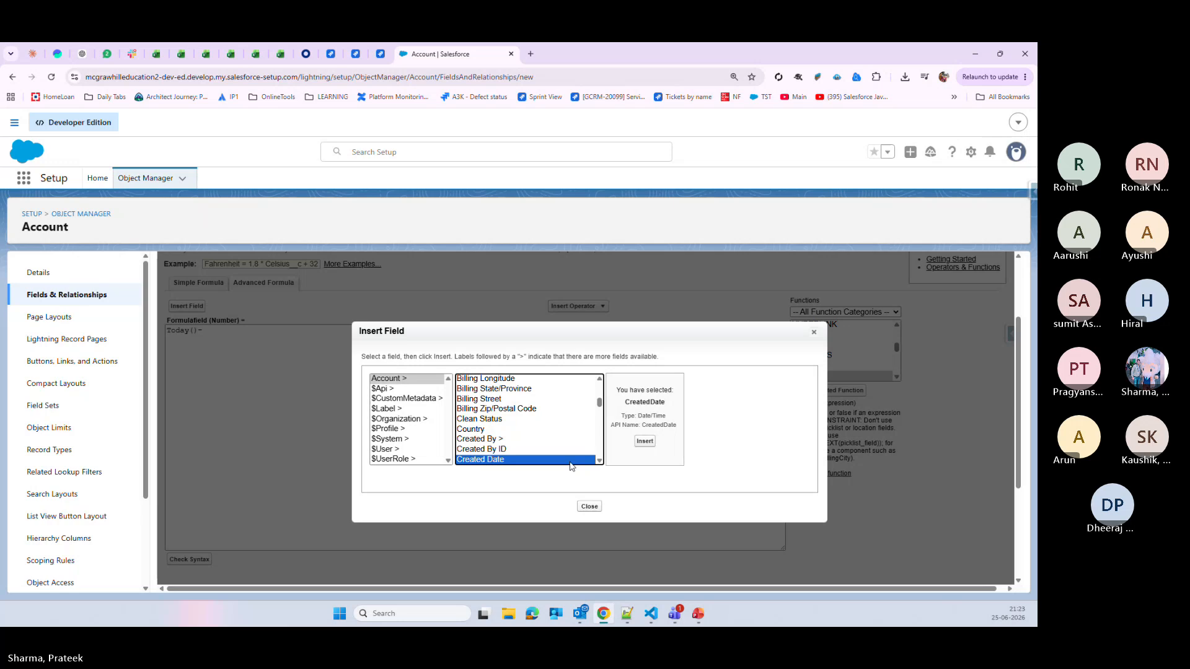
left_click(644, 441)
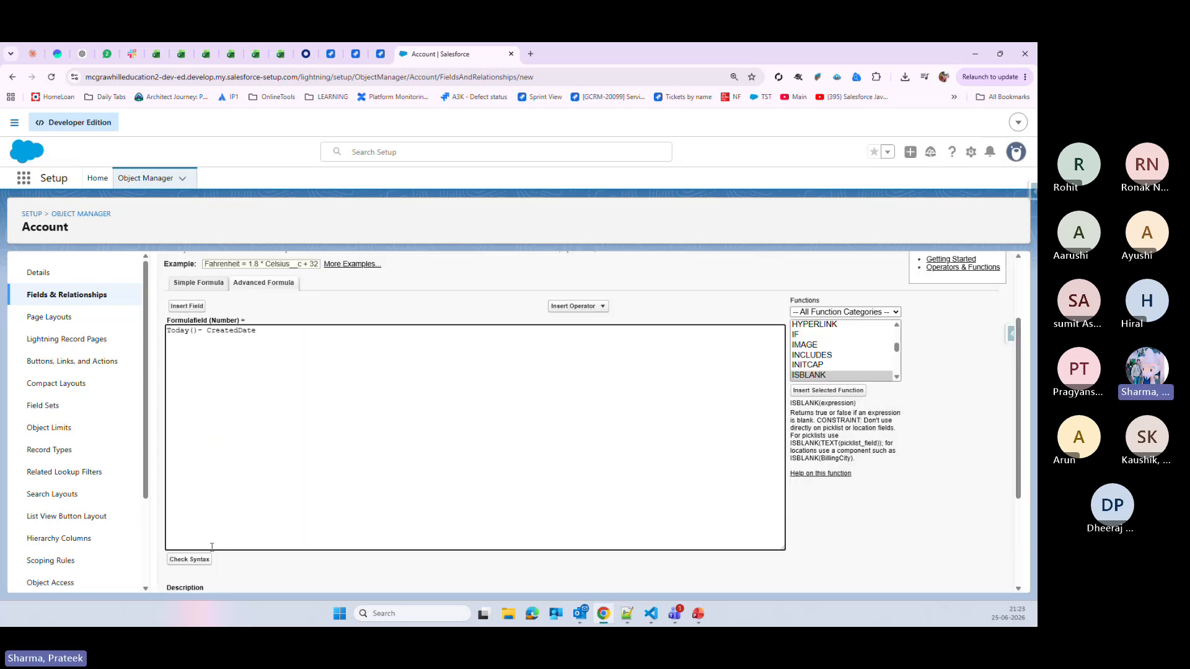
- Check the syntax of the Today()- CreatedDate formula and review the check result
scroll(212, 533, "down", 2)
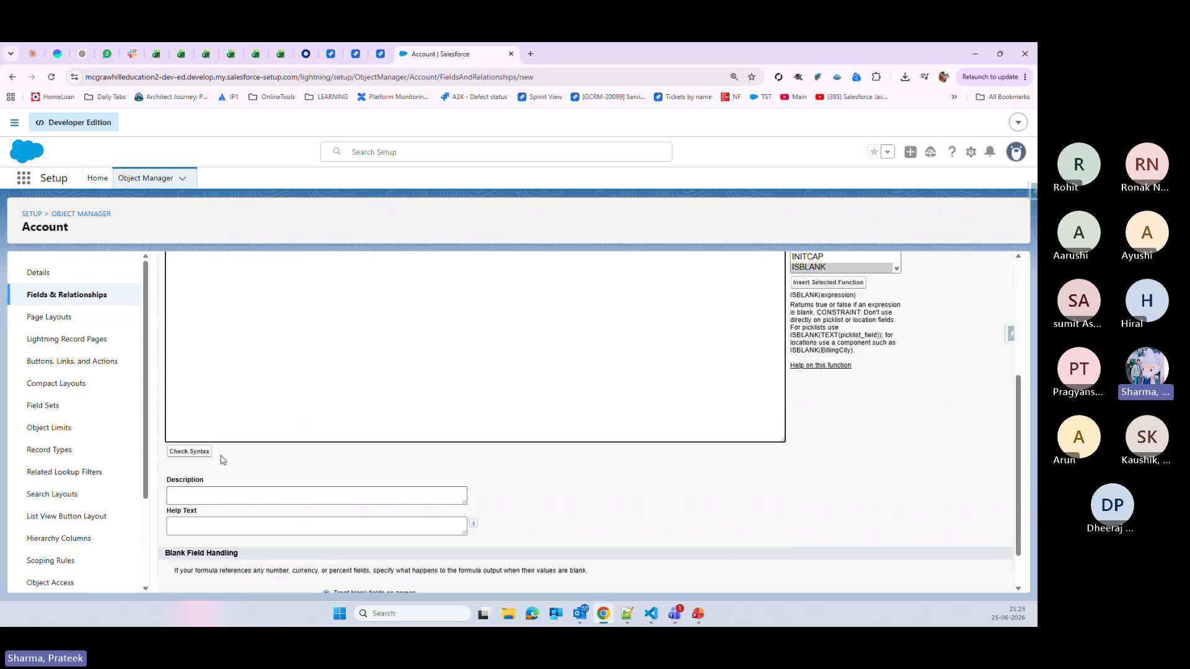
scroll(217, 459, "up", 2)
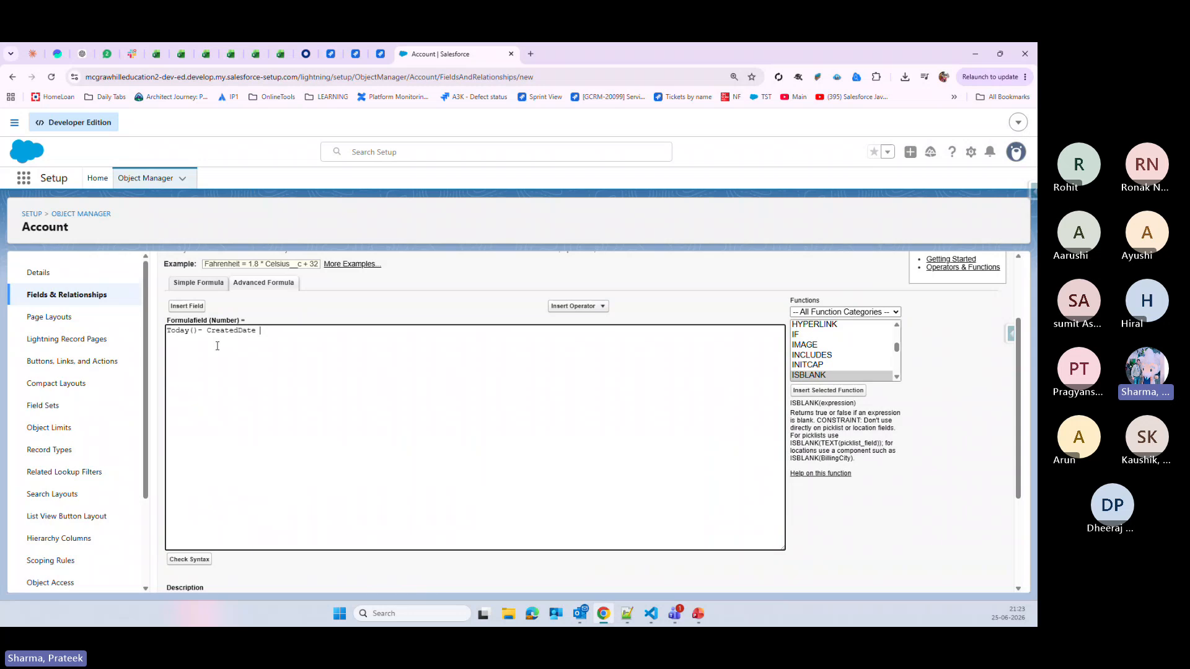
left_click(192, 560)
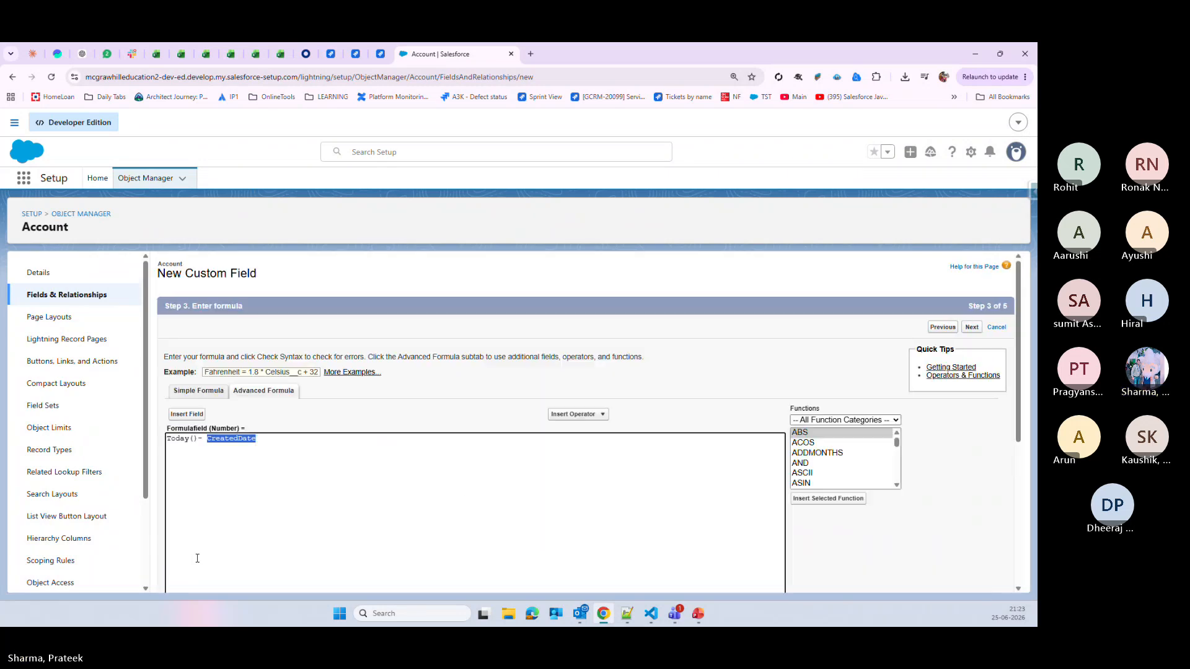
scroll(197, 558, "down", 5)
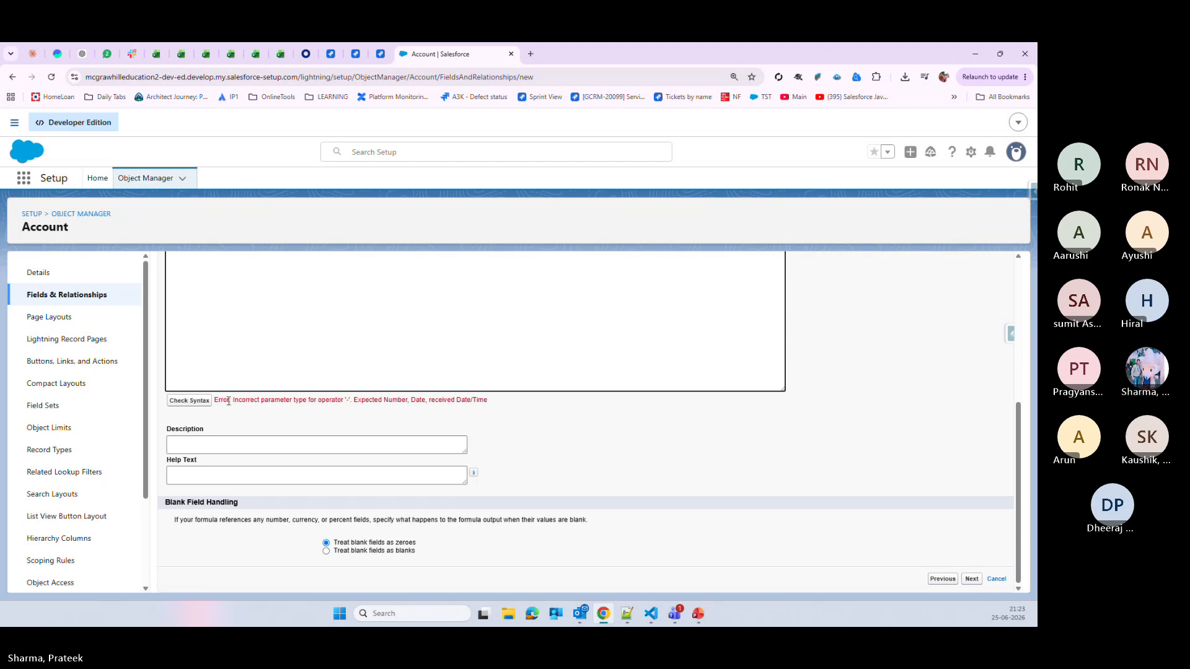
- Examine the syntax check message below the formula editor for the date subtraction formula
left_click_drag(228, 401, 327, 401)
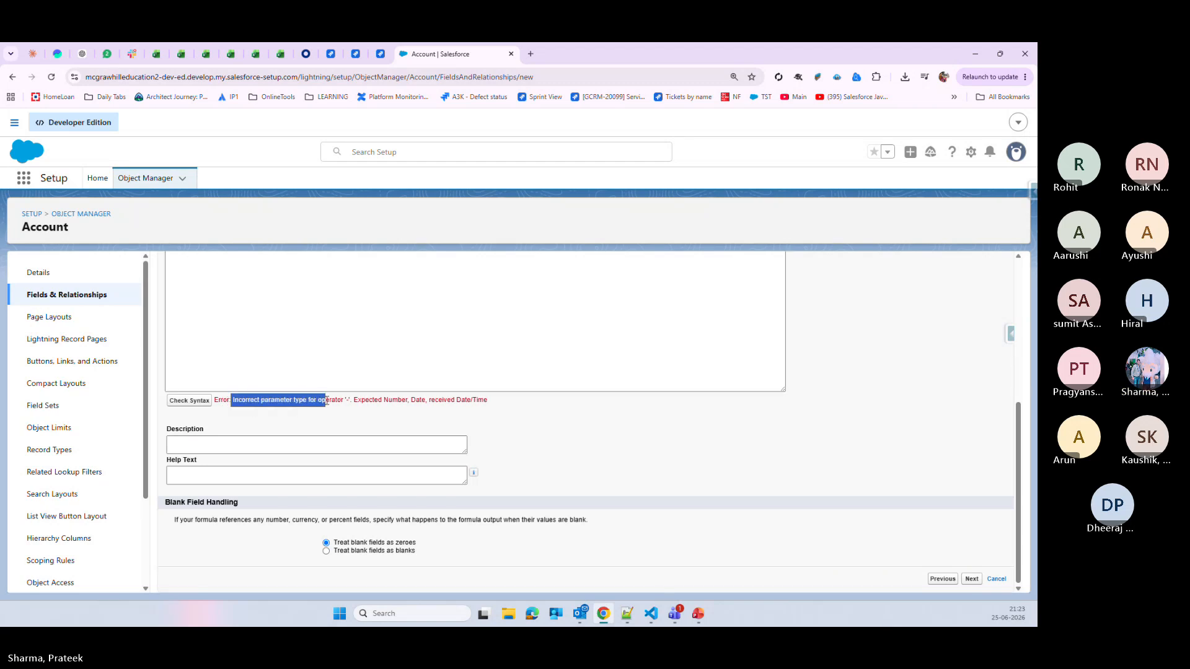
left_click_drag(327, 401, 482, 401)
left_click(543, 458)
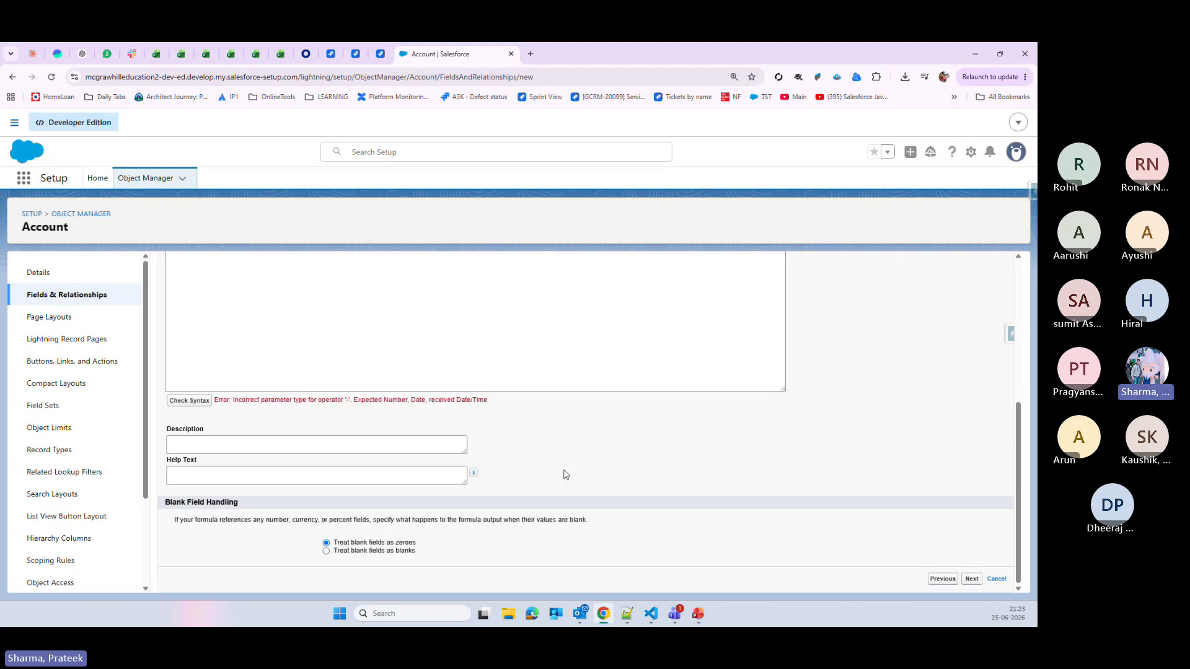
- Replace the date subtraction formula with a name concatenation example: FirstName & "" & LastName
scroll(573, 474, "up", 5)
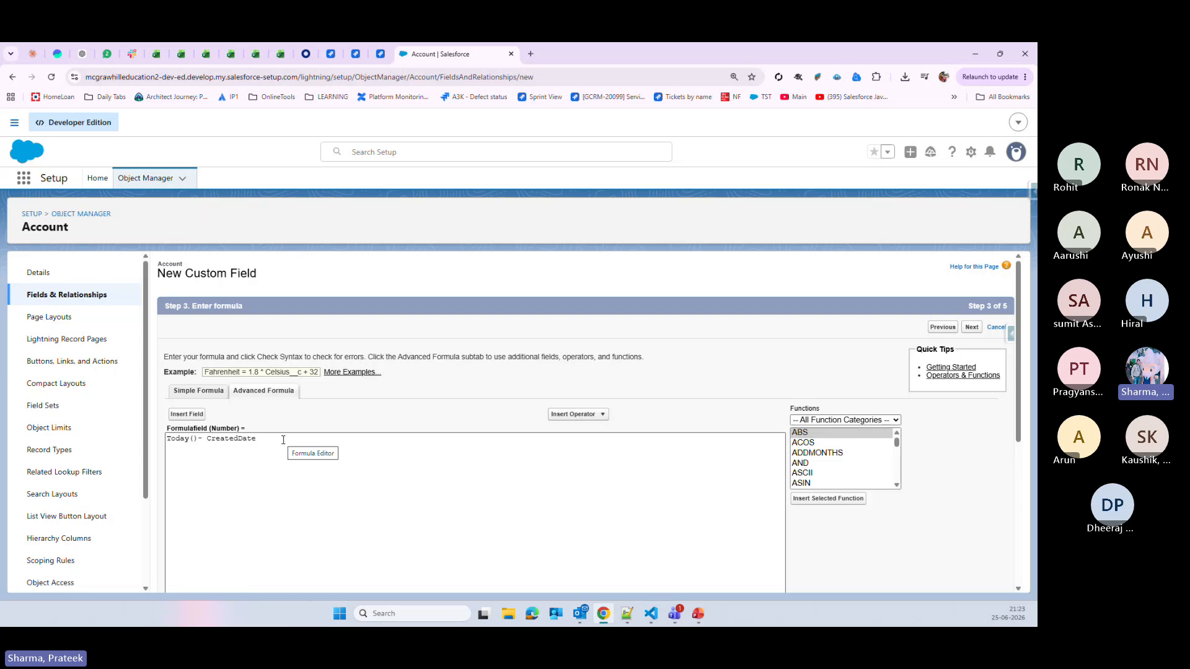
left_click_drag(284, 440, 121, 451)
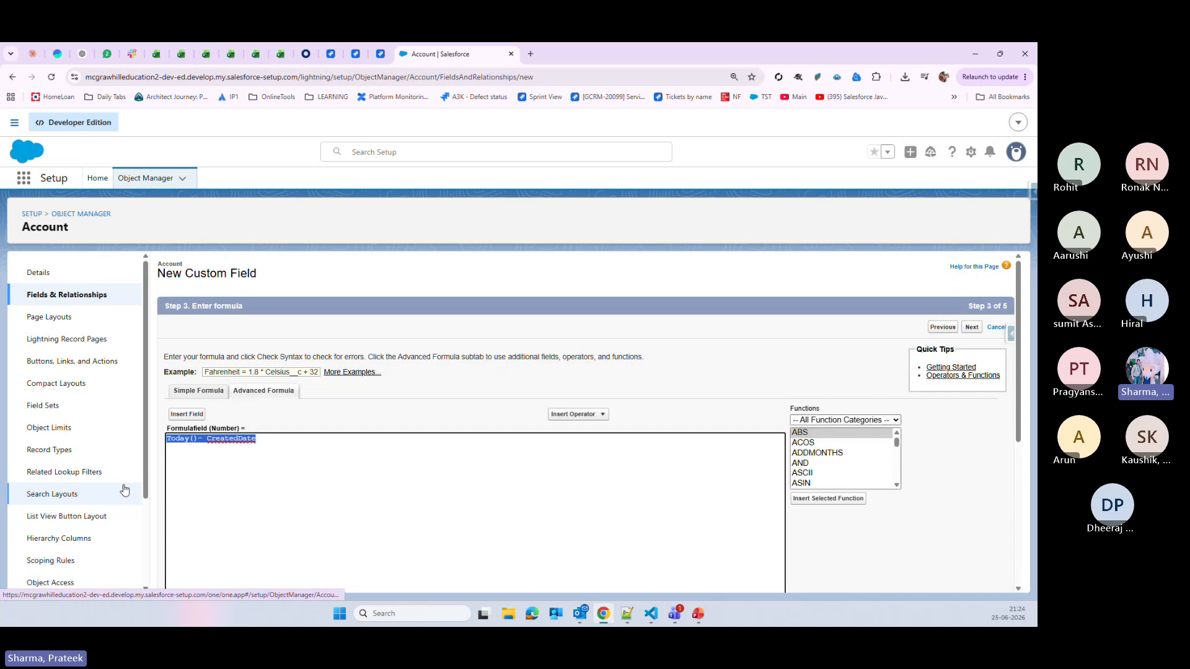
type("First")
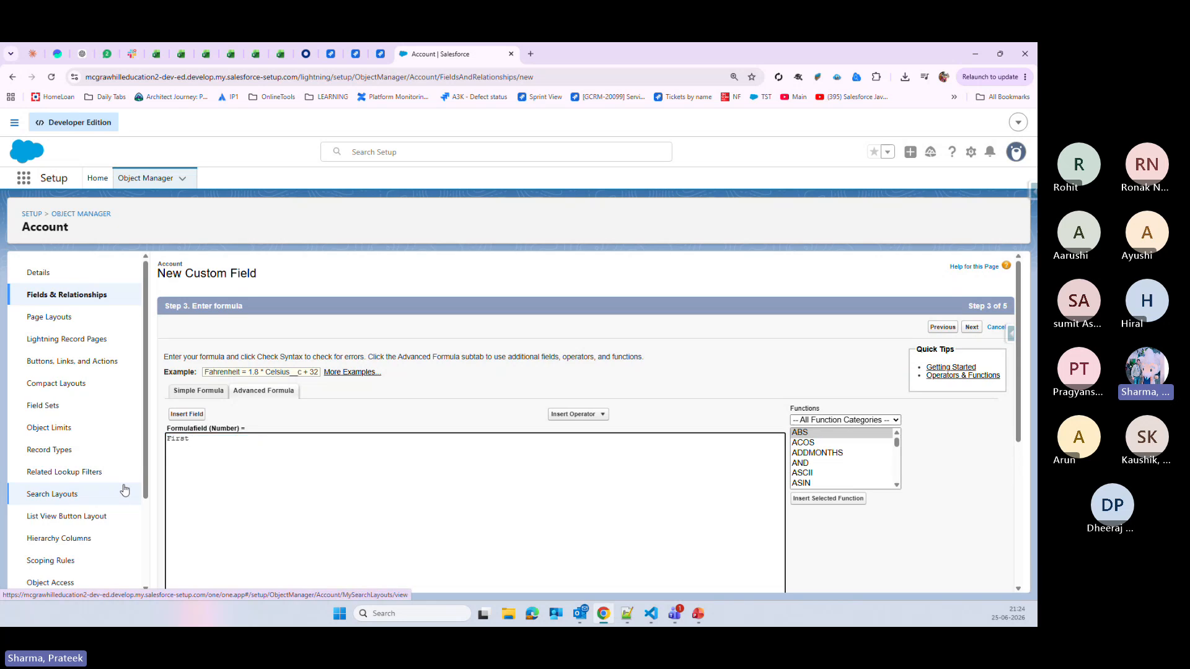
type("Name")
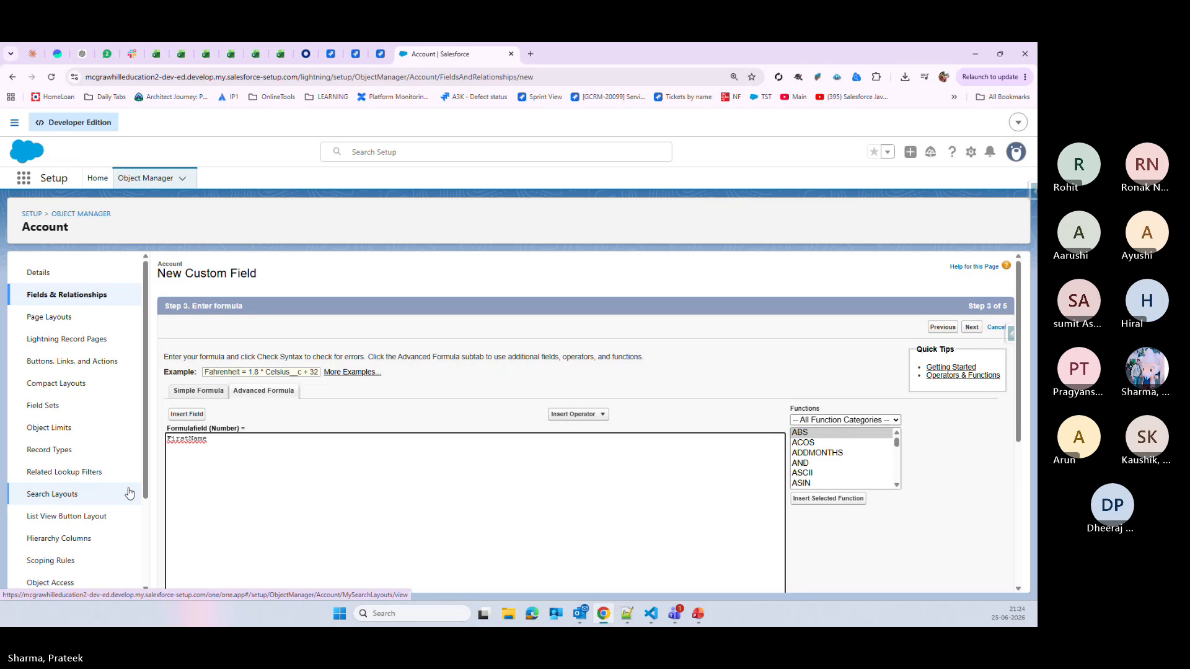
type(" & \"")
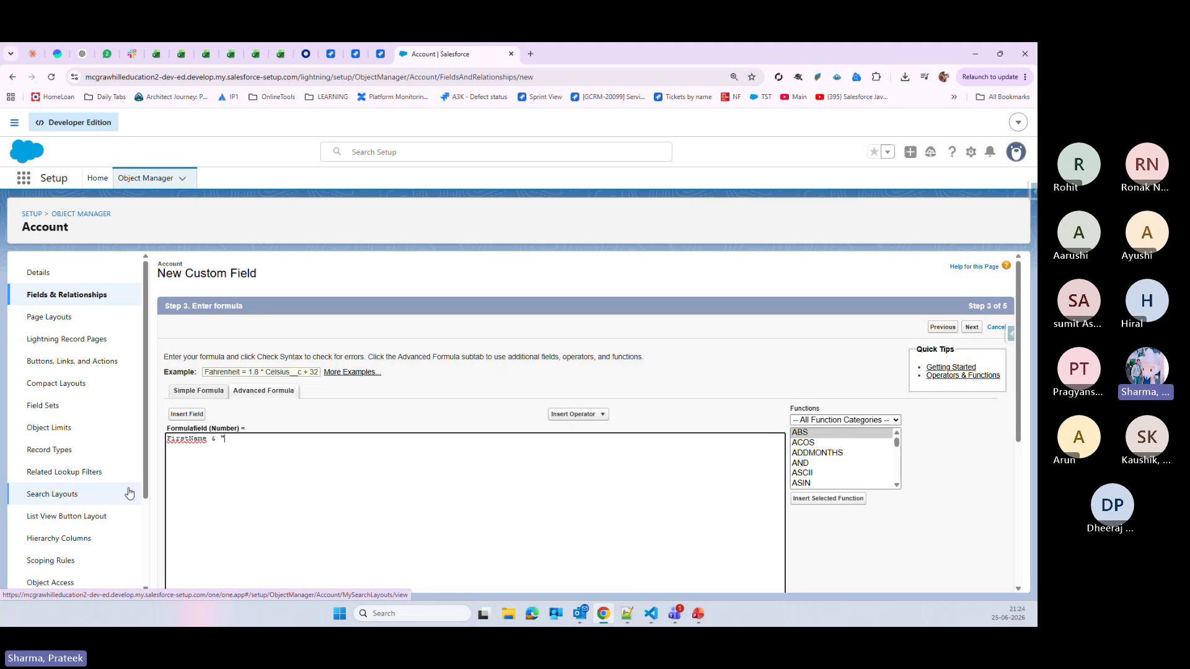
type("\" & LastName")
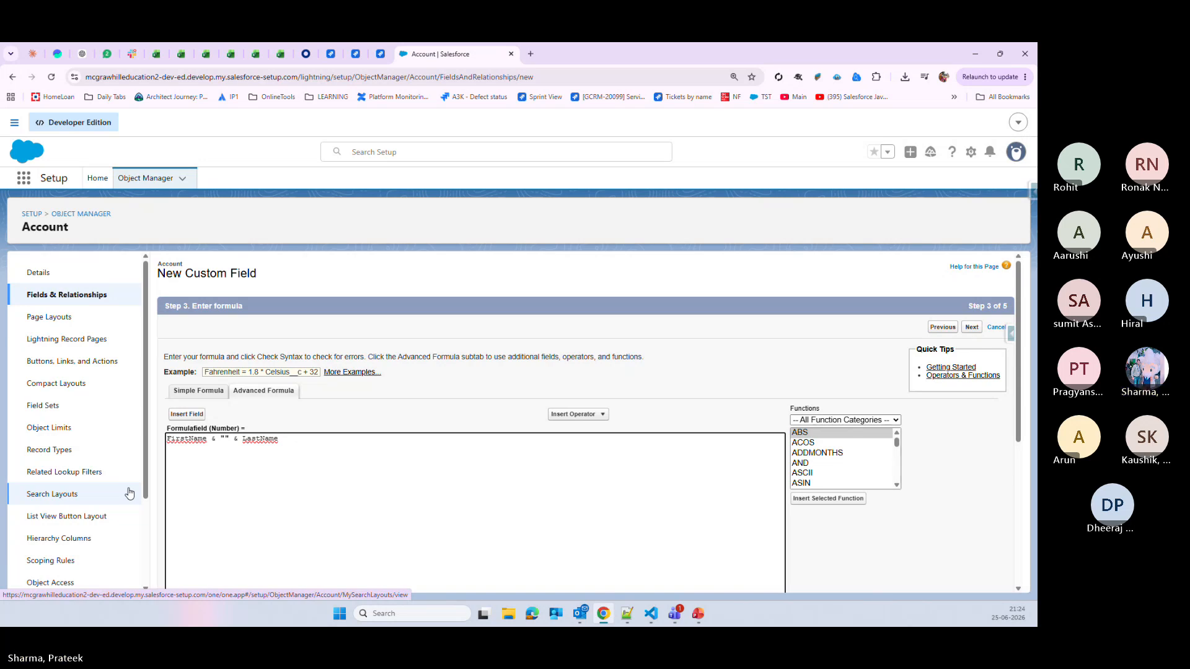
- Clear the name concatenation example from the Formulafield formula
key("BackSpace")
key("ctrl+a")
key("BackSpace")
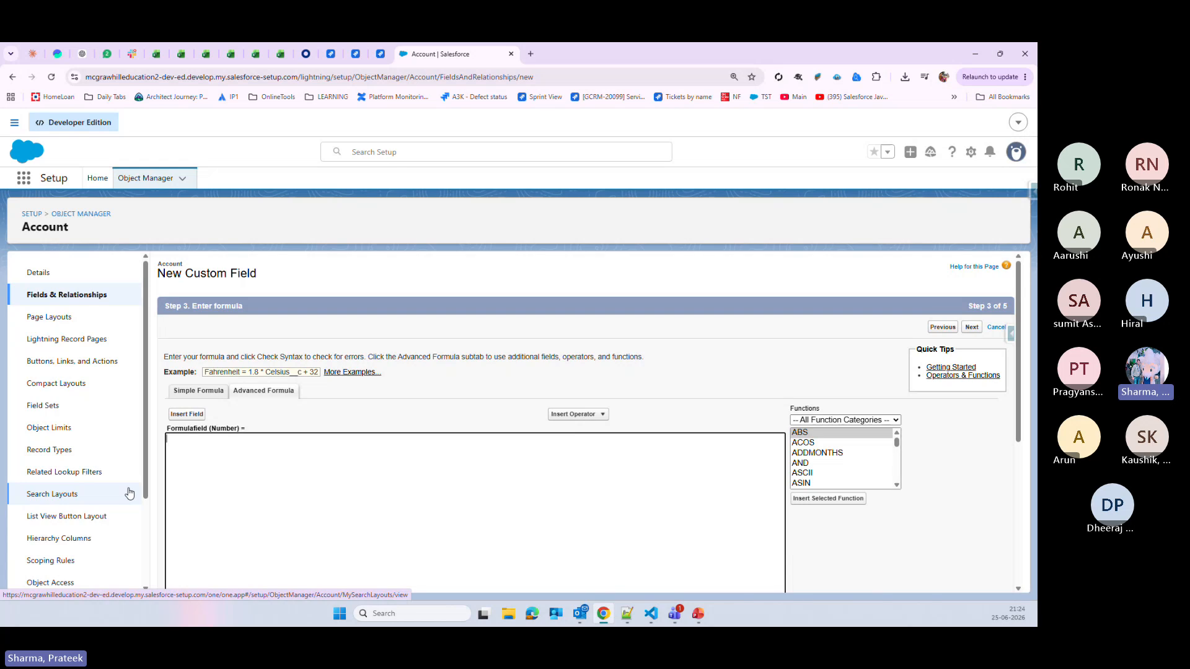
- Enter a conditional formula that returns 10% of the amount for won deals: if(StageName="Closed Won",Amount *0.10,0)
scroll(447, 462, "down", 1)
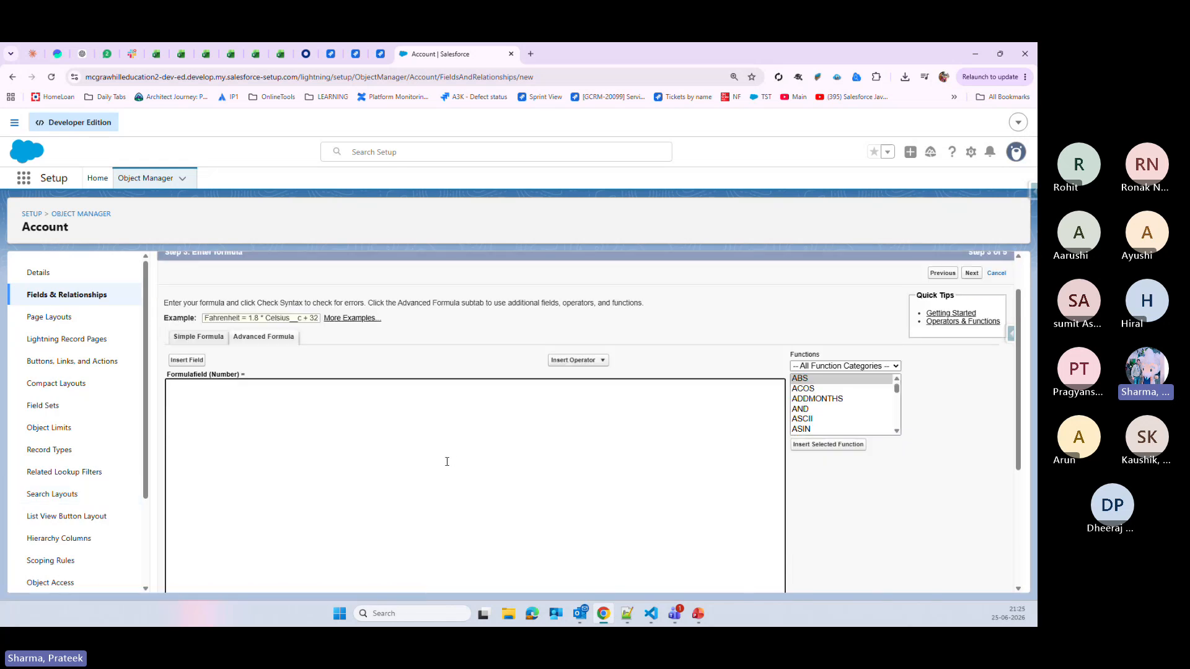
scroll(446, 462, "down", 2)
scroll(443, 466, "up", 1)
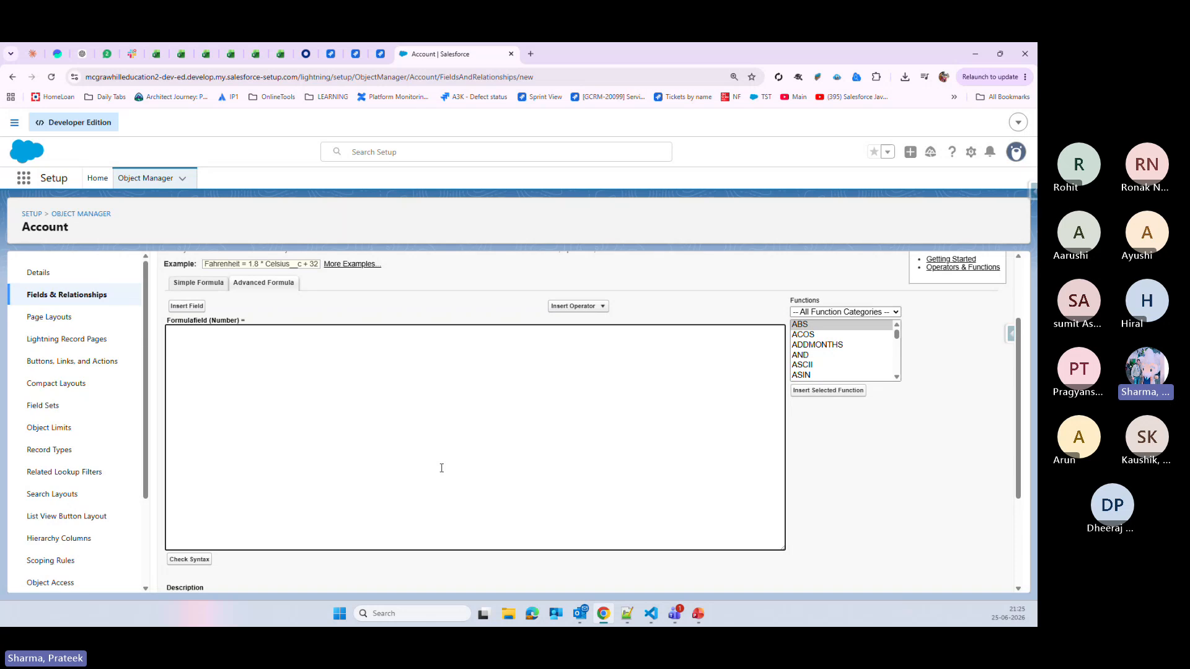
type("if")
type("()")
type("Stage")
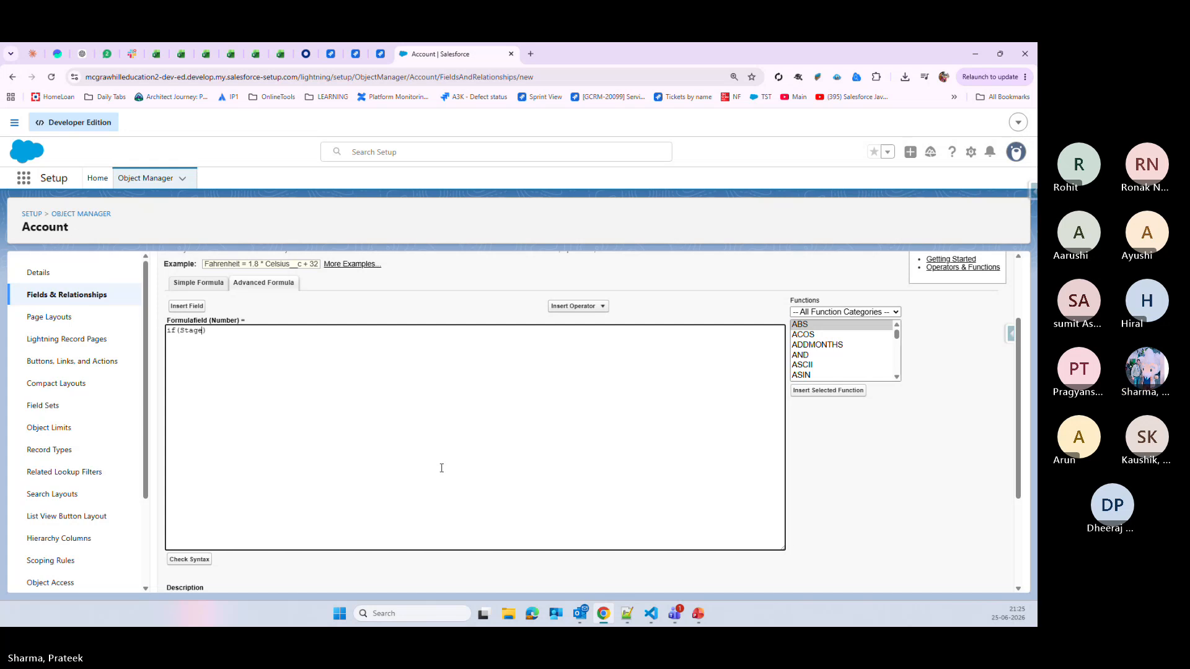
type("Name")
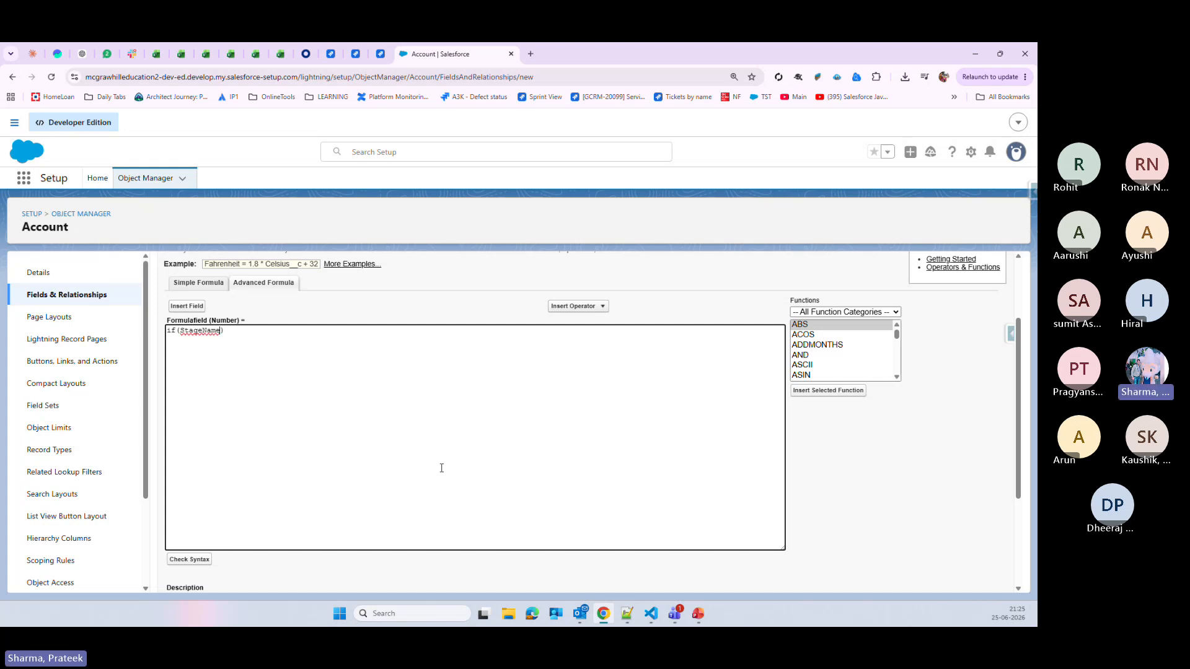
type("=Closed")
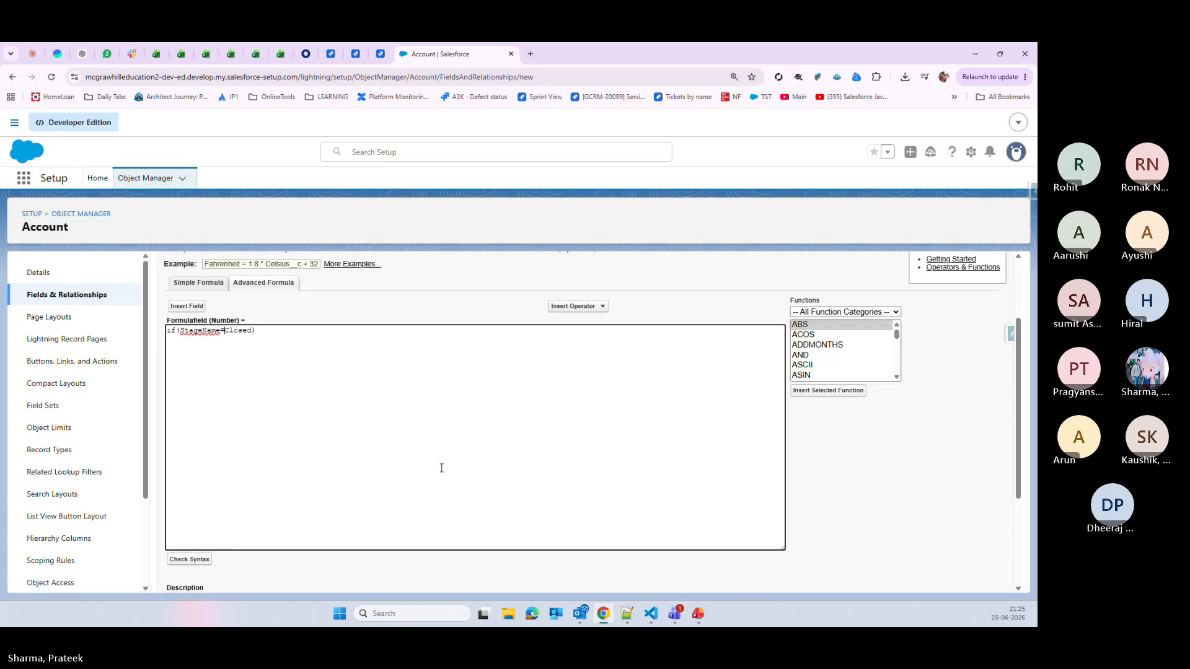
type("\"")
type(" Wor")
type("\"")
type(",")
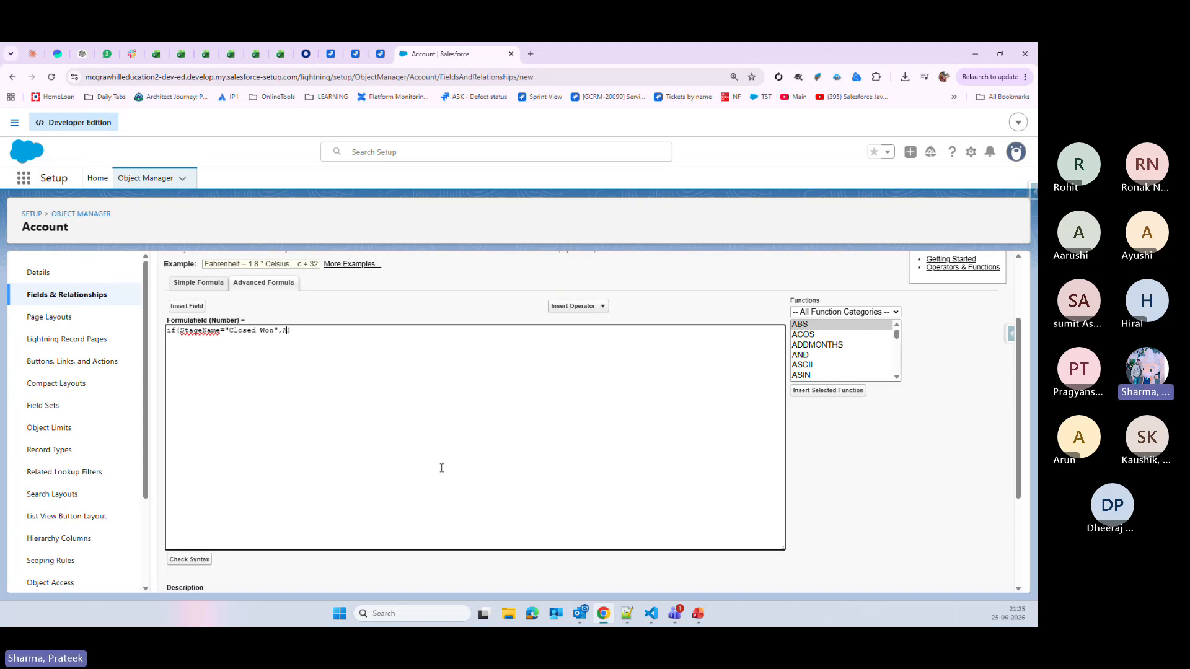
type("Amount *0.10,0")
- Highlight the amount calculation and the whole conditional formula, and enter CloseDate -Today( as another example in the formula editor
left_click_drag(283, 330, 337, 330)
left_click(394, 428)
left_click_drag(350, 330, 157, 338)
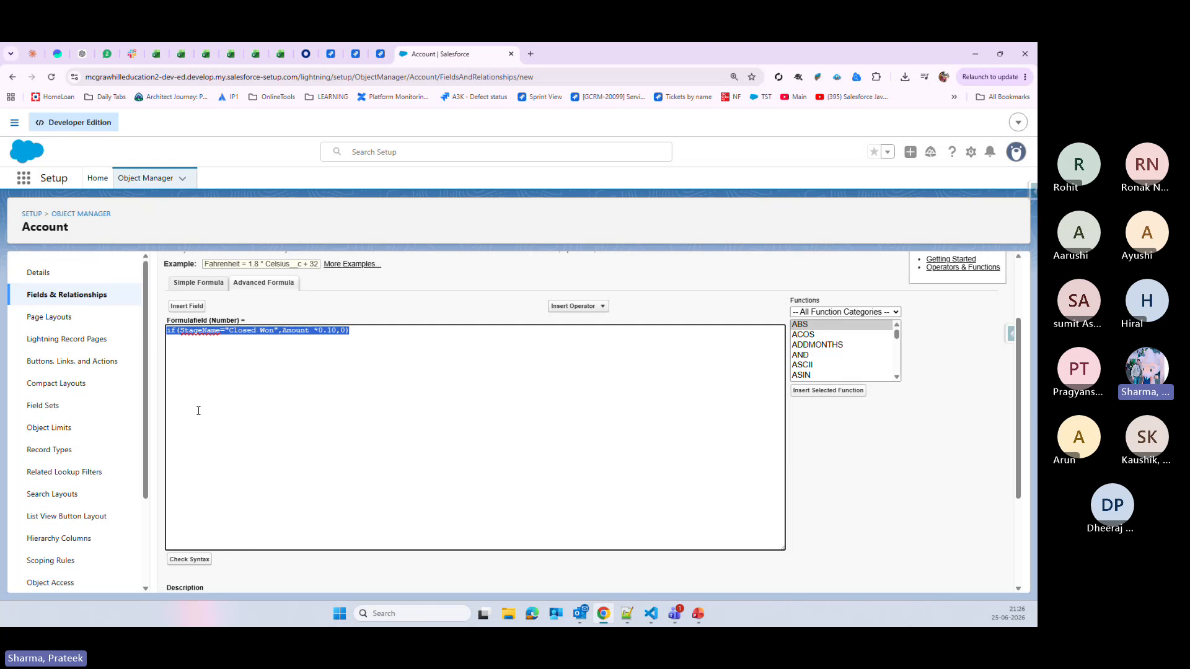
left_click(366, 334)
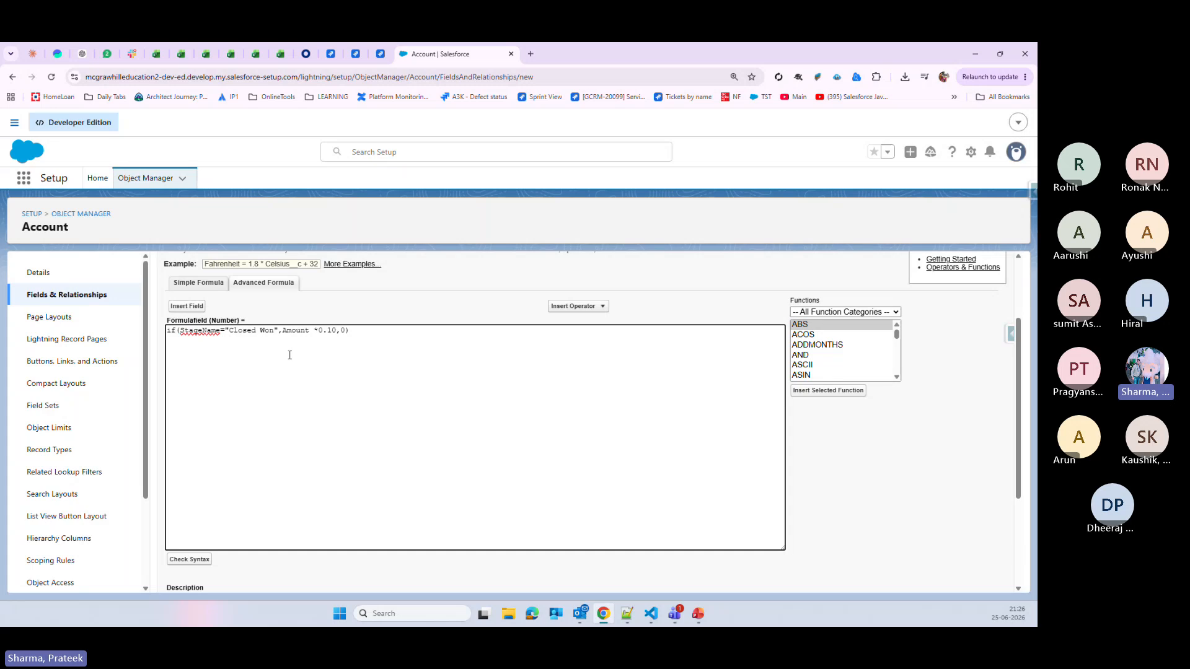
type("CloseDate -Today(")
- Return to the Object Manager, search for cont and open the Contact object's Fields & Relationships
left_click(148, 185)
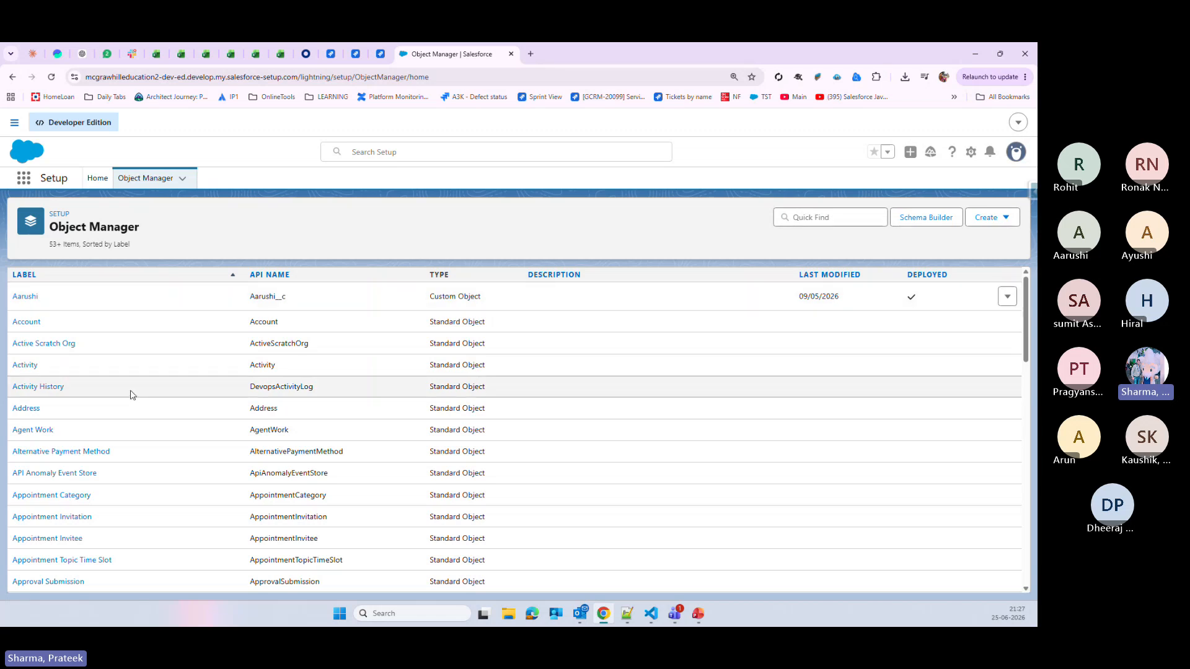
scroll(129, 372, "down", 3)
scroll(129, 372, "down", 4)
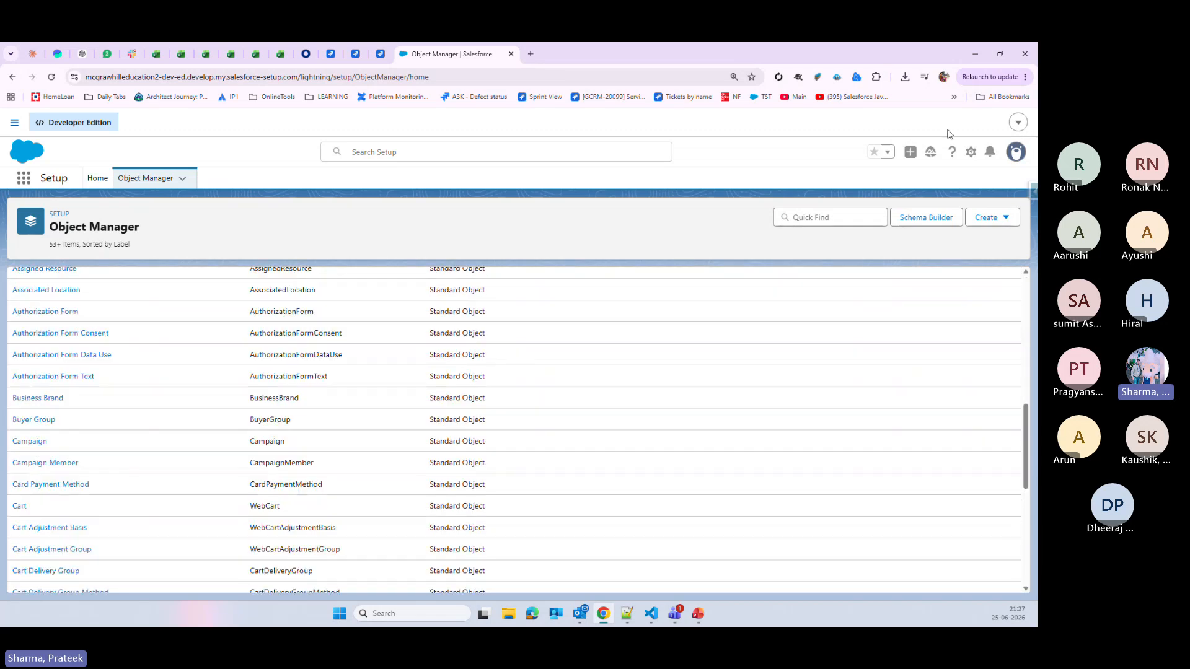
left_click(841, 217)
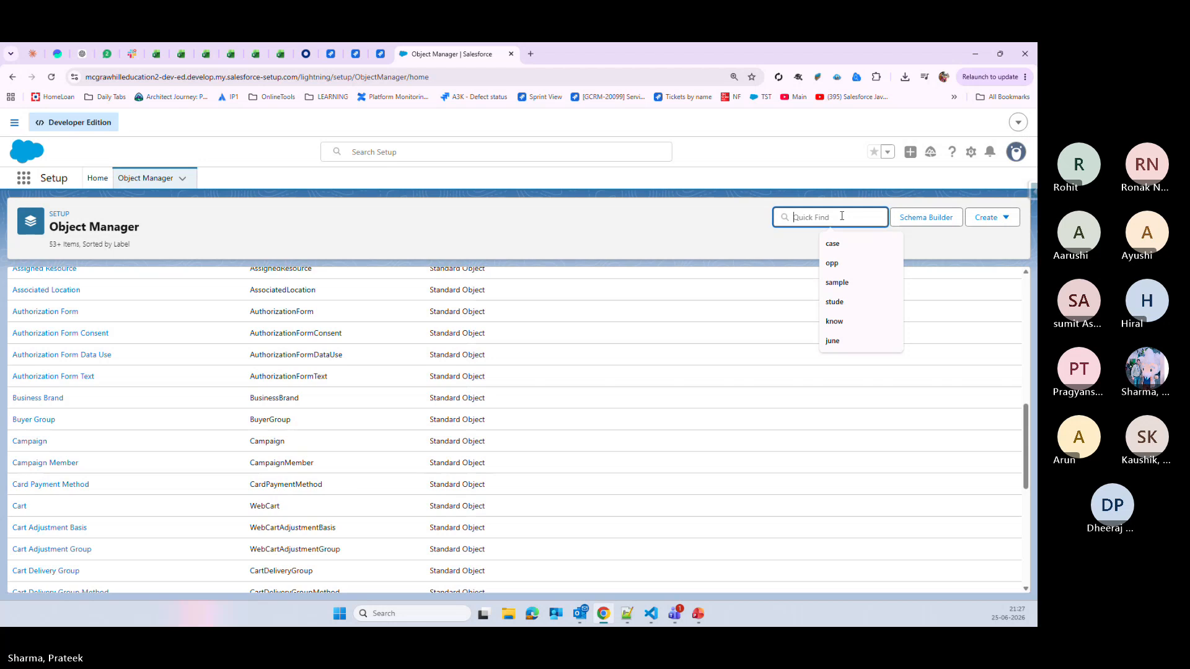
type("cont")
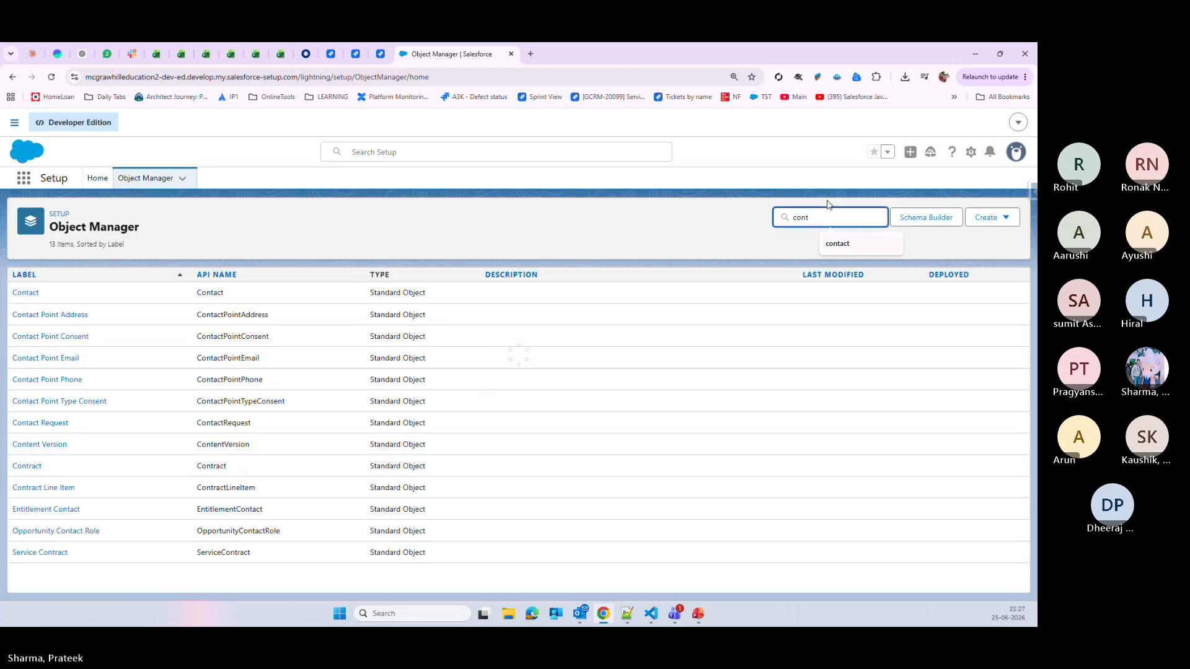
left_click(25, 294)
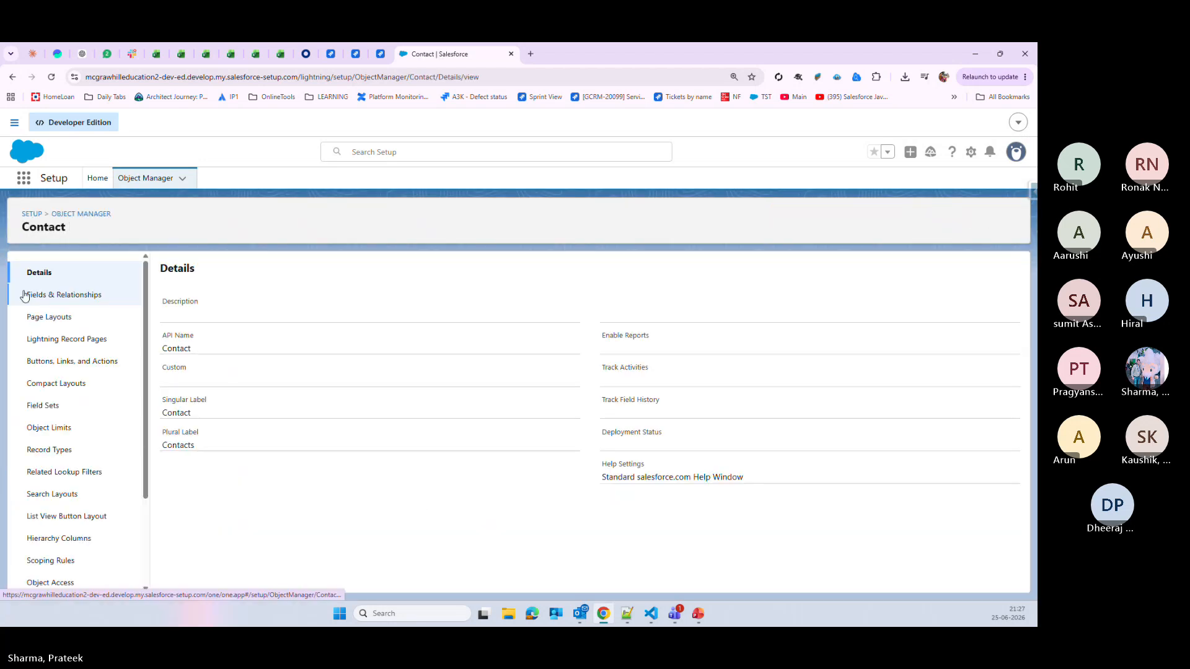
left_click(57, 295)
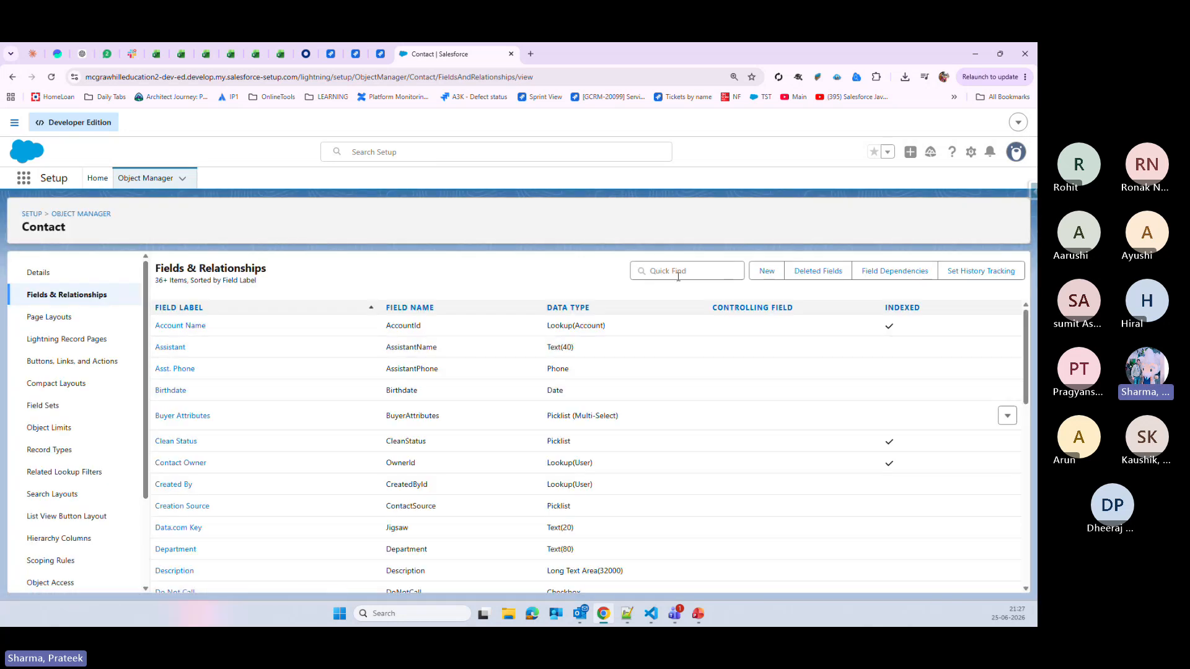
- Start a new custom field on Contact with the Formula data type and proceed to its label and return type
left_click(767, 271)
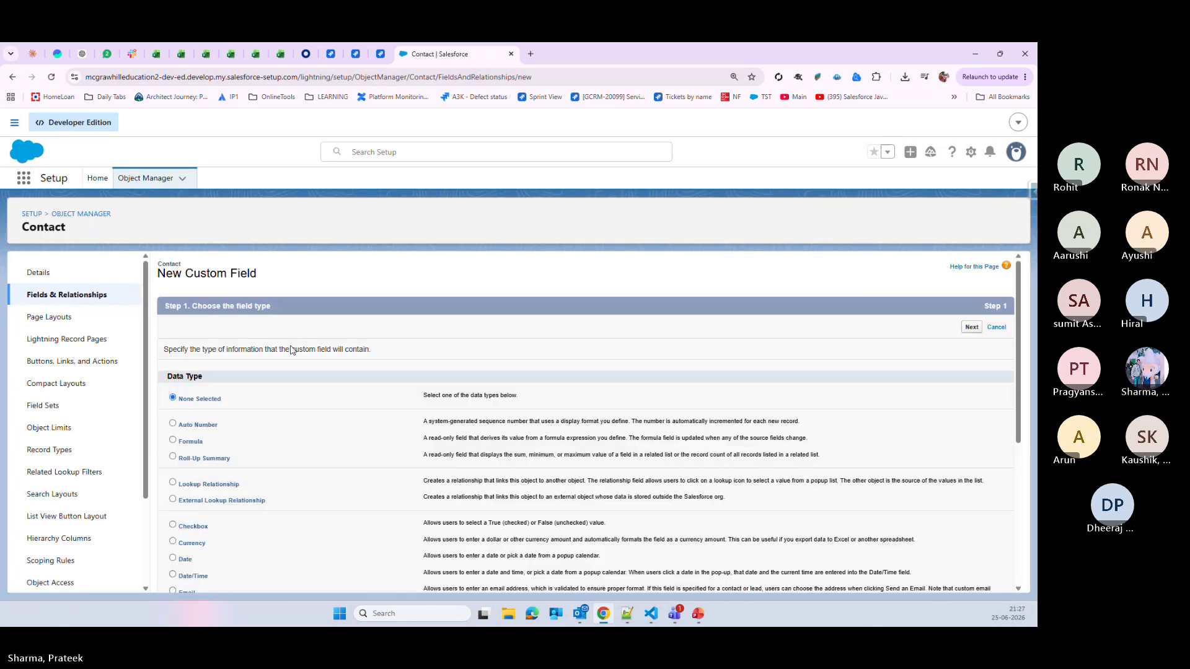
left_click(198, 444)
scroll(198, 446, "down", 4)
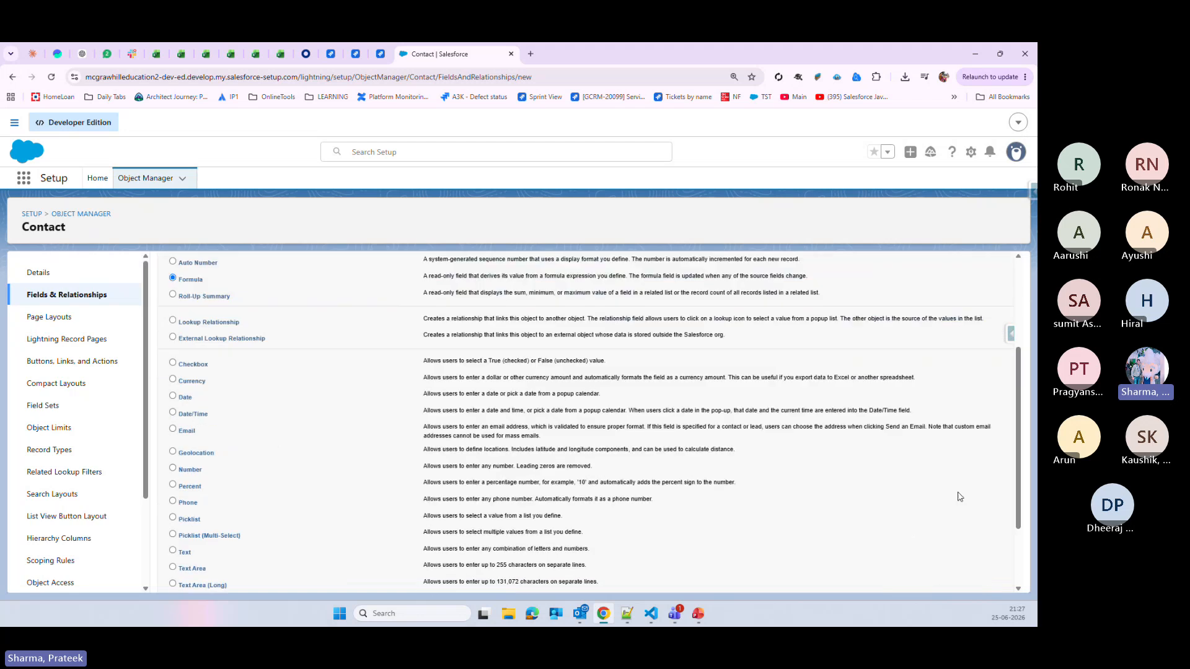
left_click(971, 579)
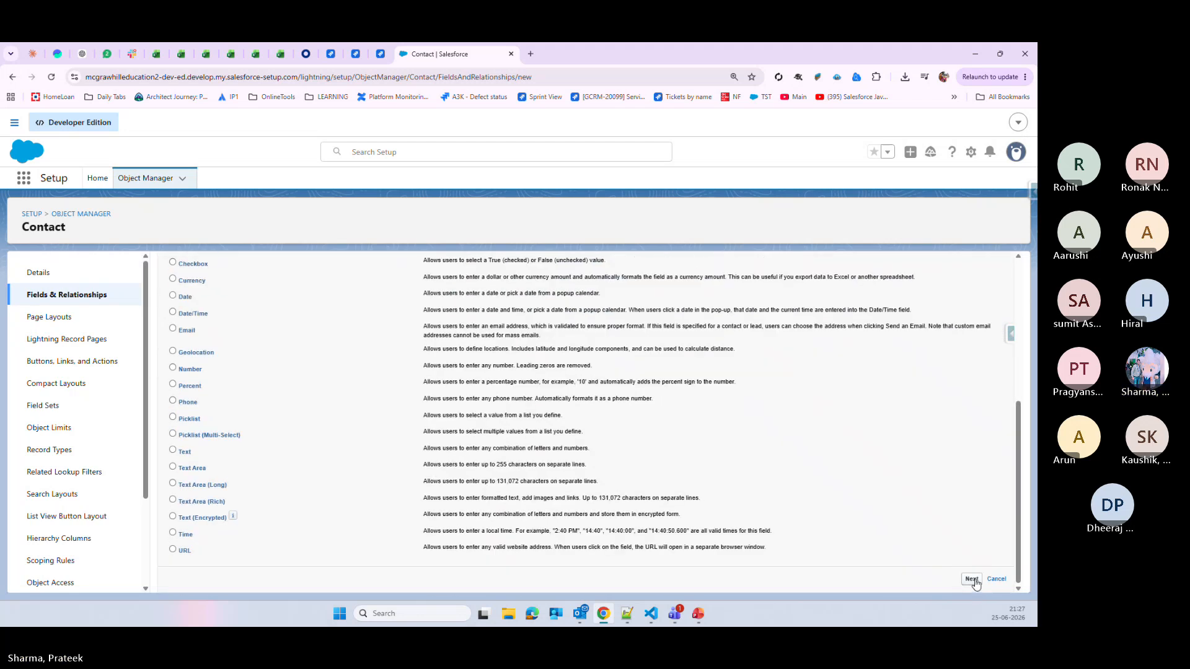
- Label the field Accountndustry, fill in the matching field name, set the Text return type and continue to the formula editor
scroll(334, 451, "down", 1)
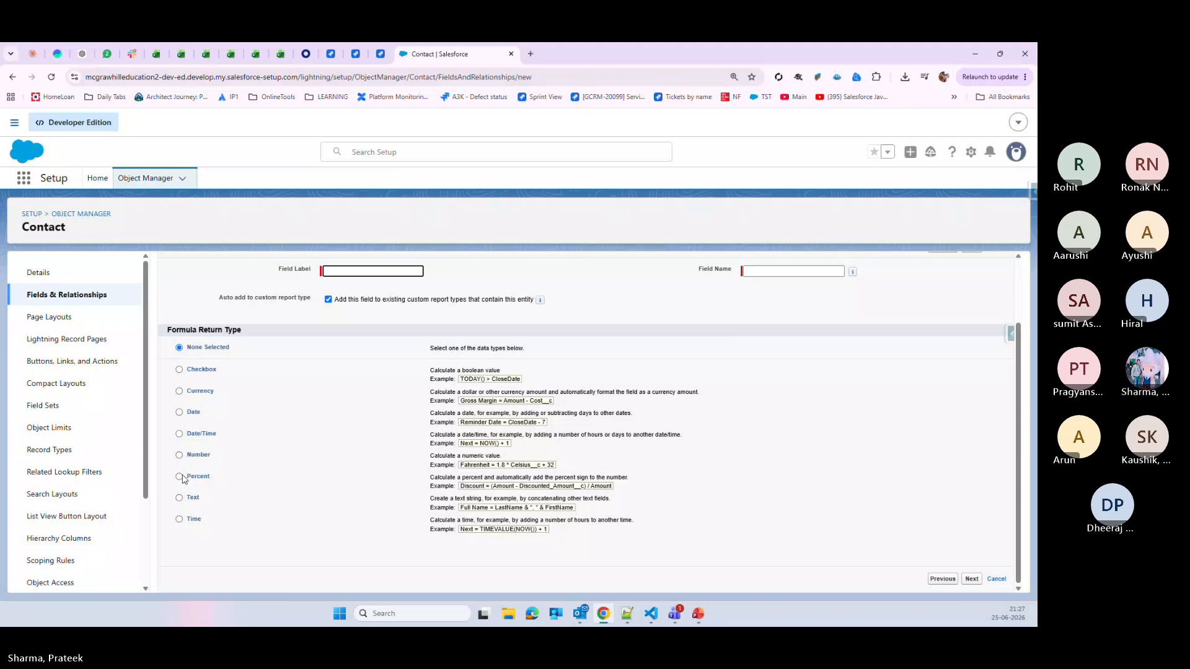
left_click(179, 498)
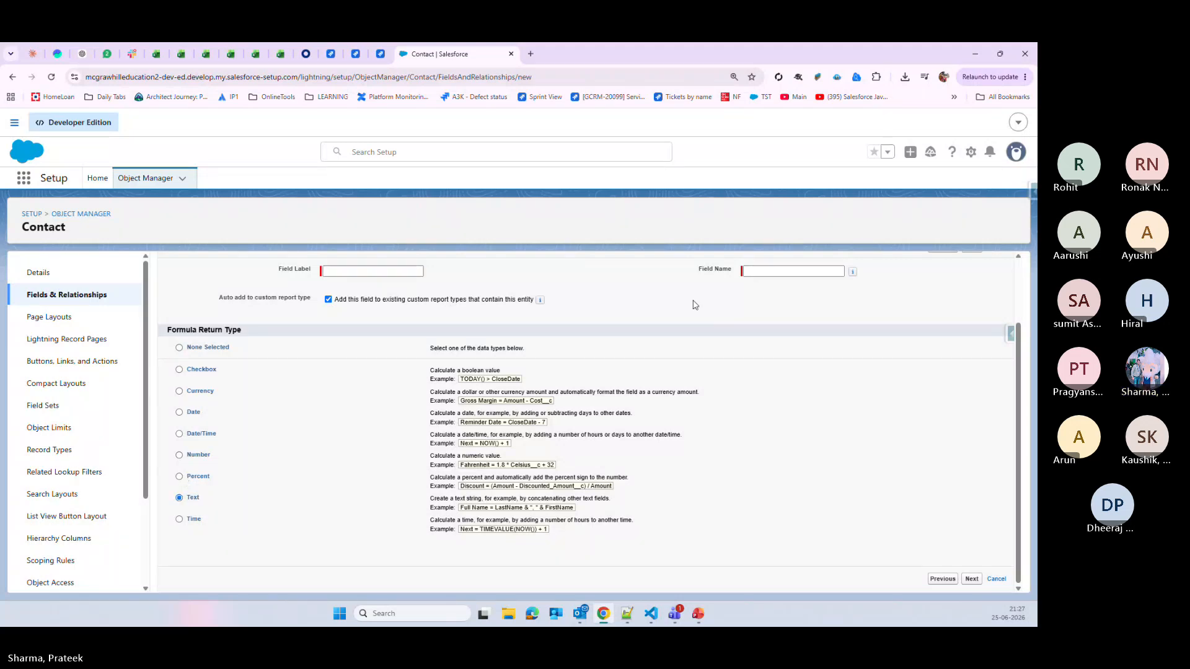
left_click(365, 271)
type("Acc")
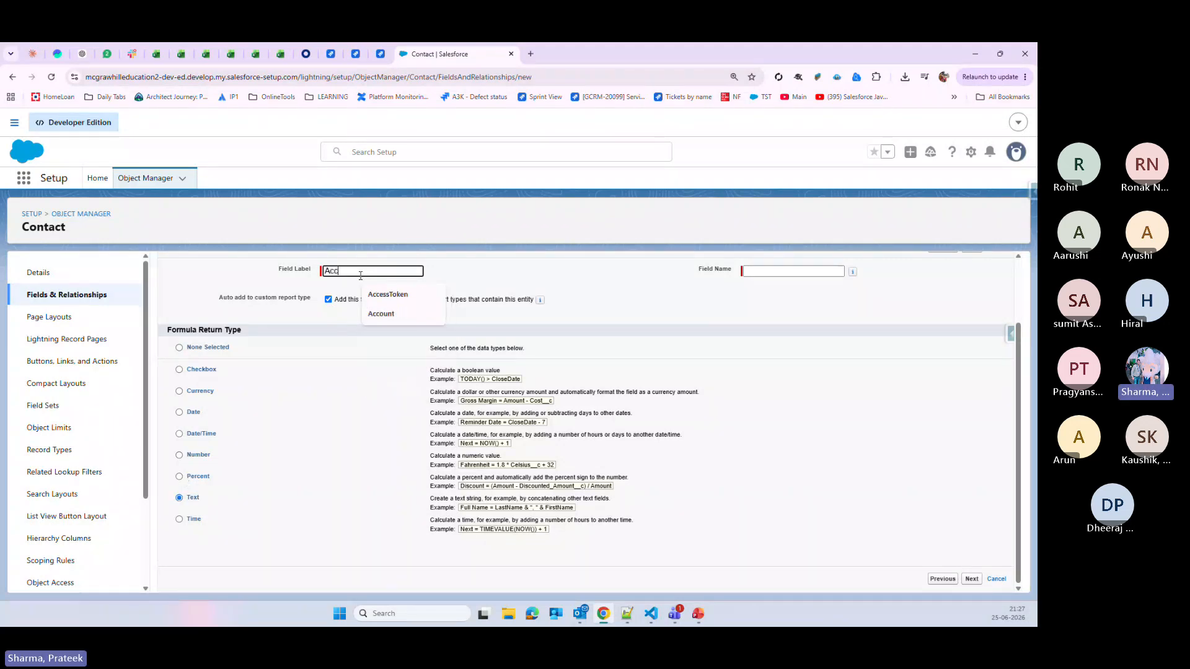
type("ountndustry")
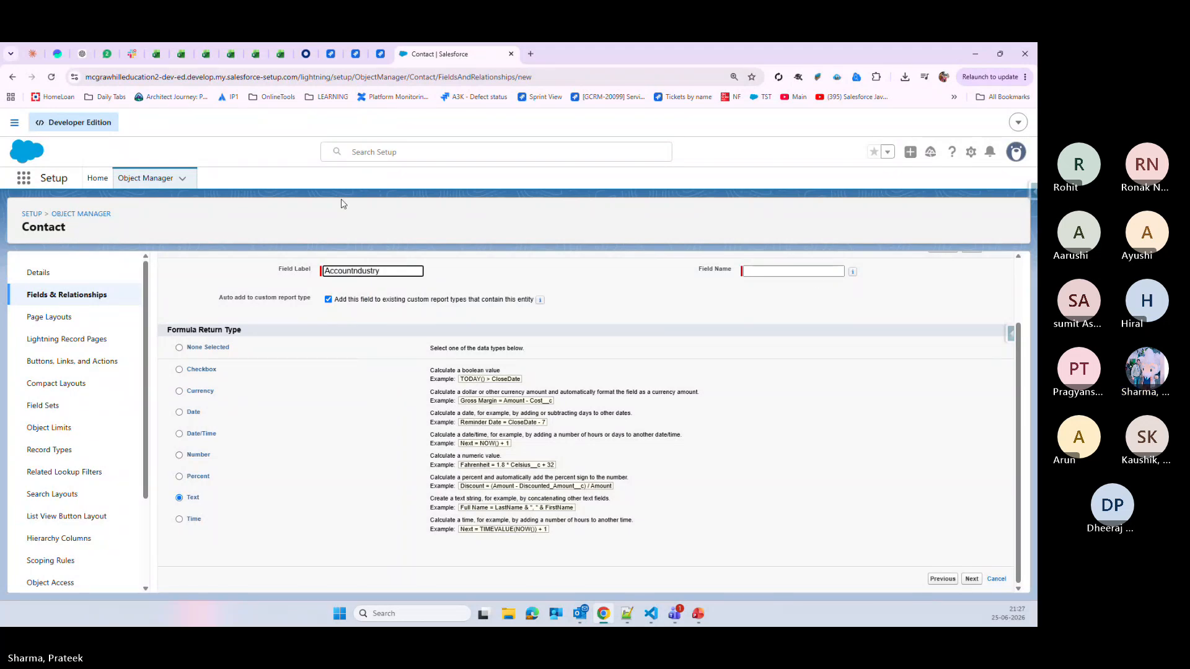
left_click(816, 272)
left_click(774, 404)
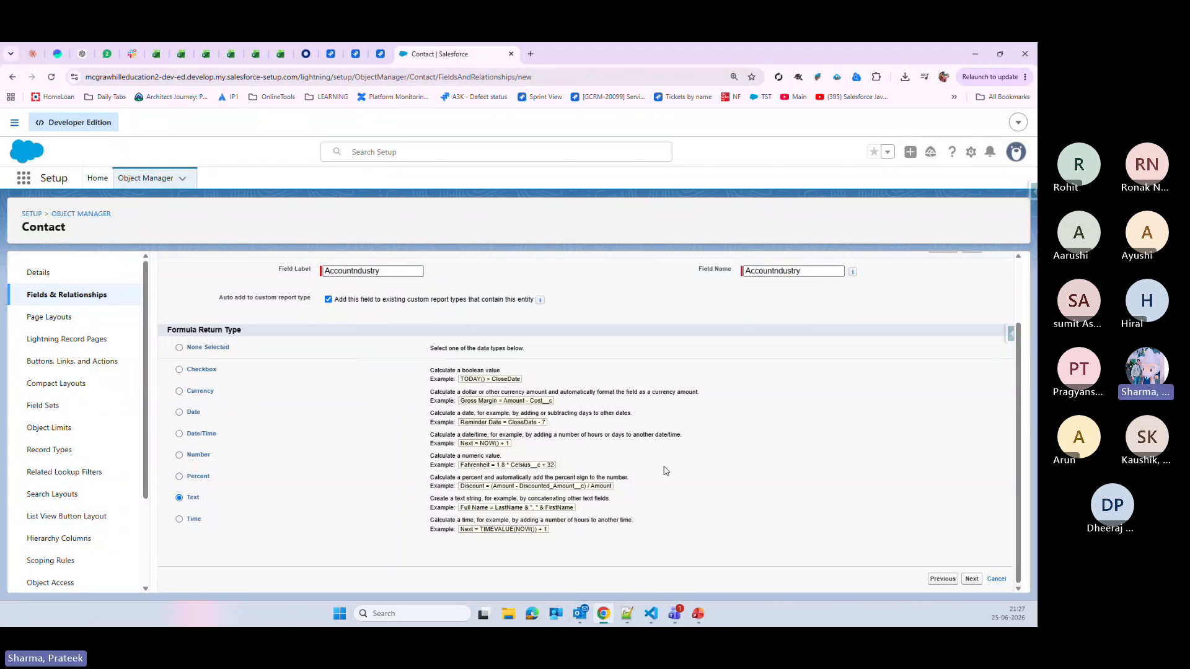
left_click(971, 578)
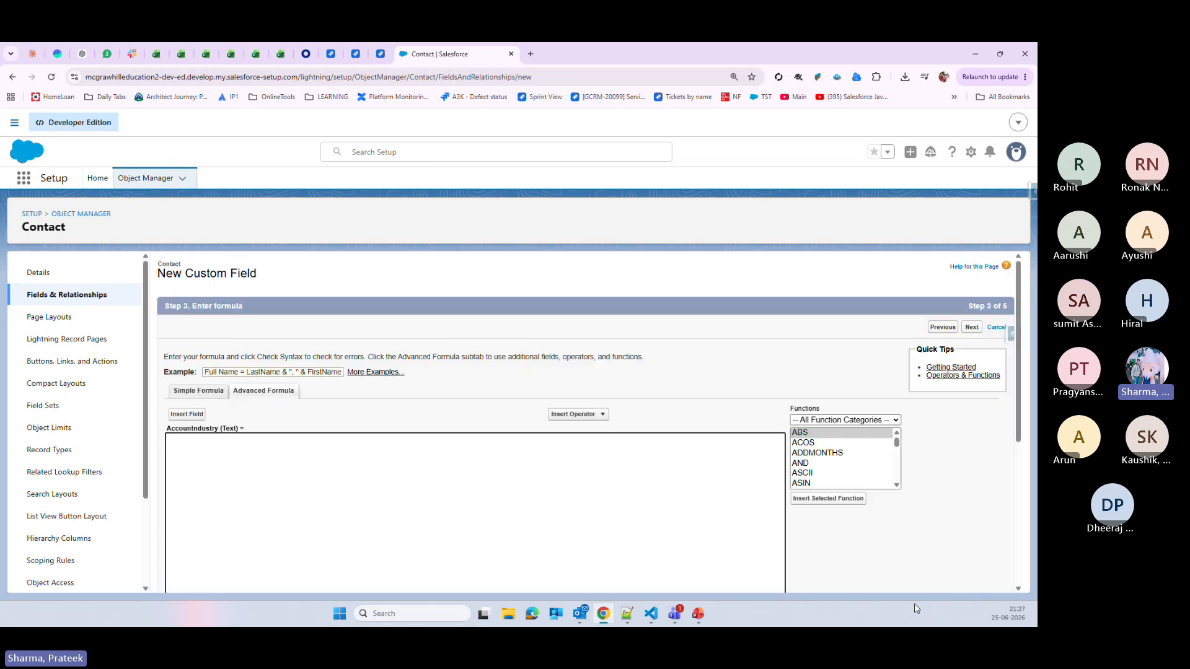
- Insert the related Account's Industry field into the AccountIndustry formula and check its syntax
scroll(576, 480, "down", 4)
scroll(575, 474, "up", 2)
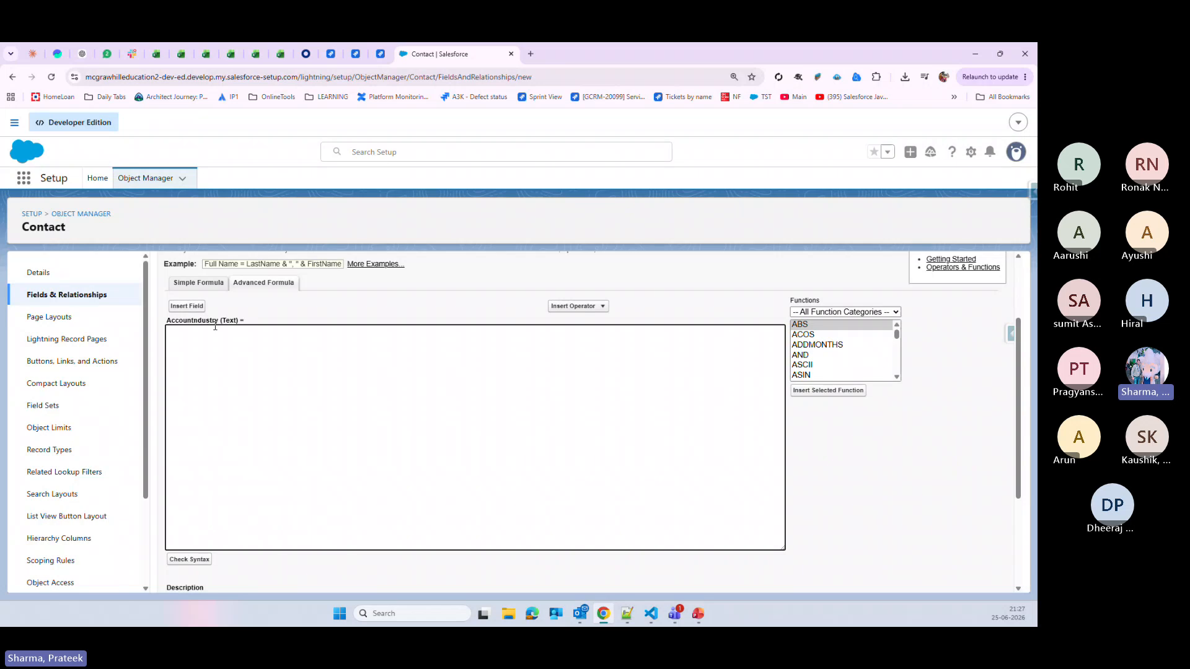
left_click(188, 310)
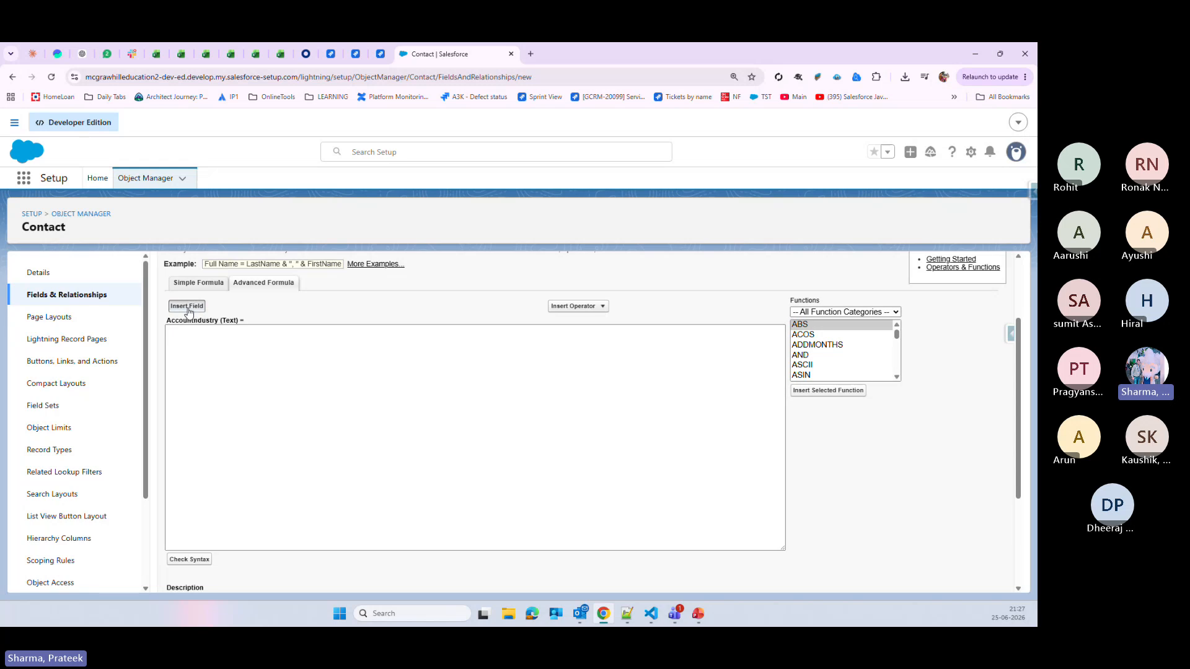
left_click(489, 379)
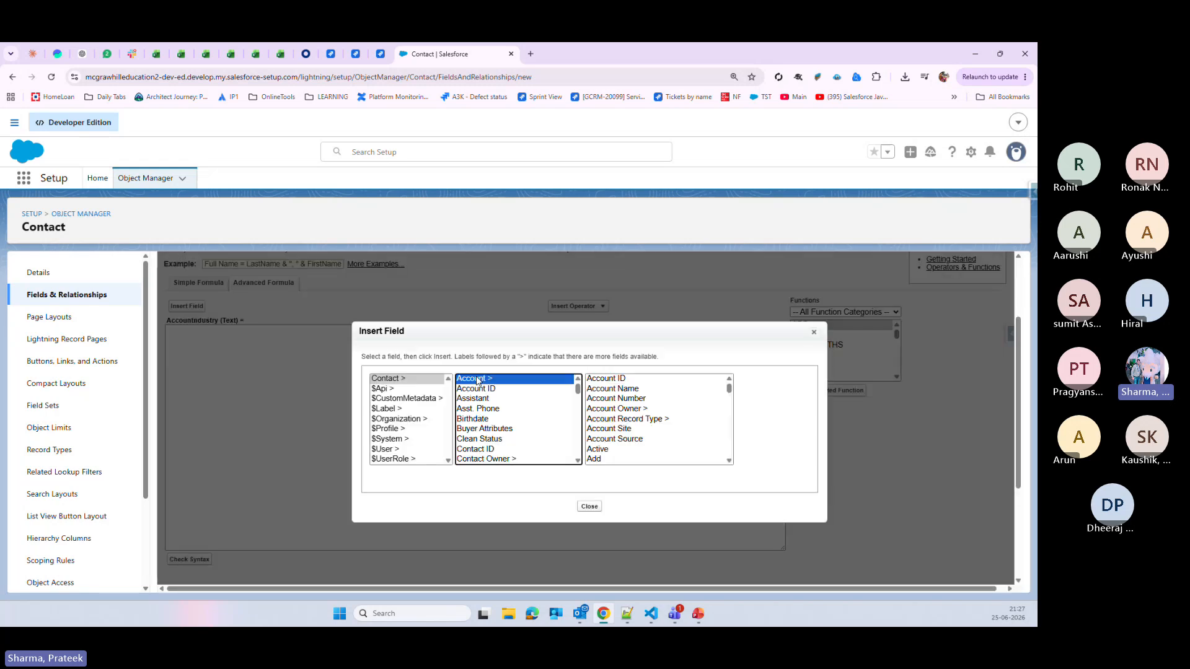
left_click(730, 461)
left_click(729, 461)
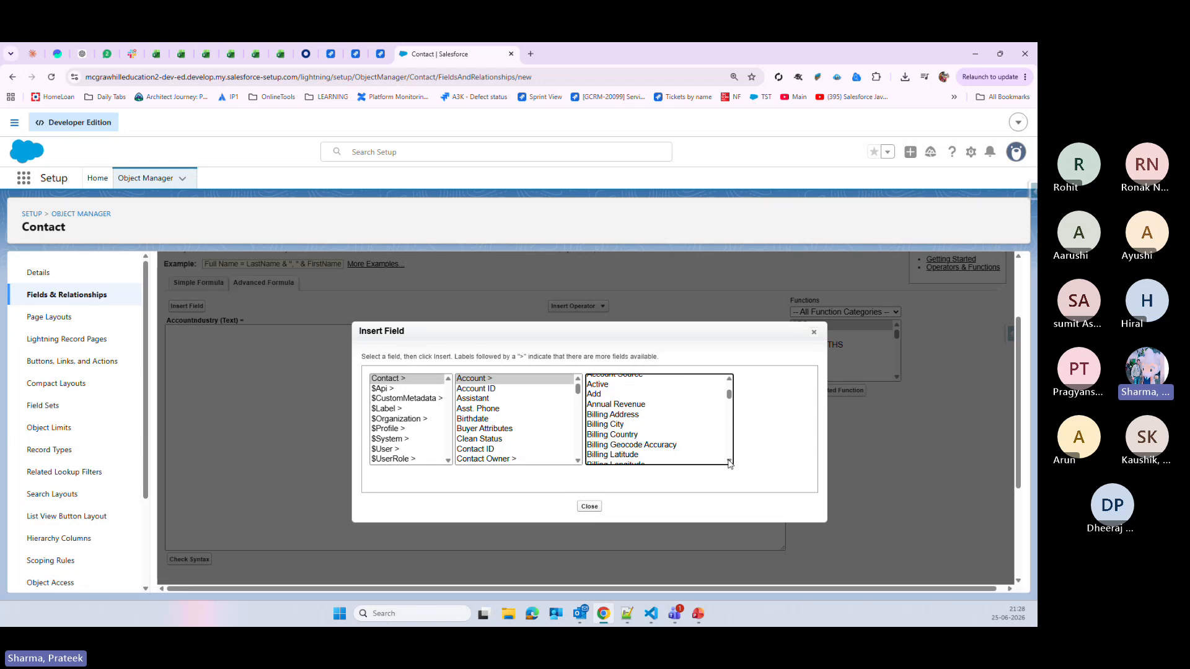
scroll(642, 460, "down", 6)
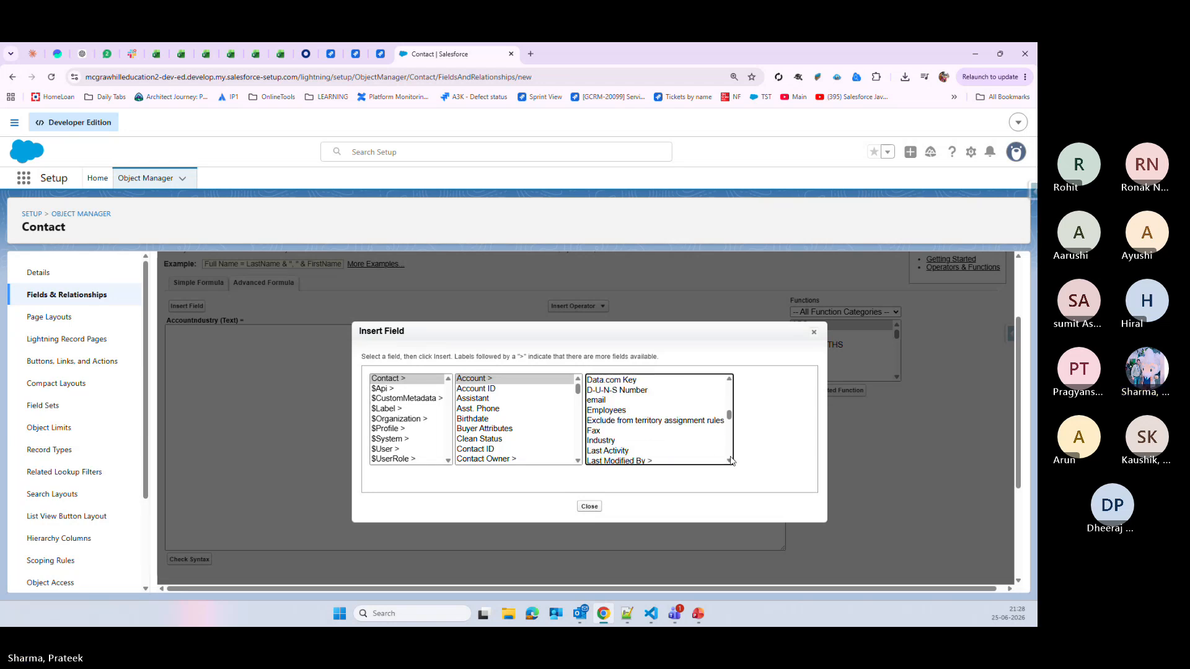
left_click(613, 441)
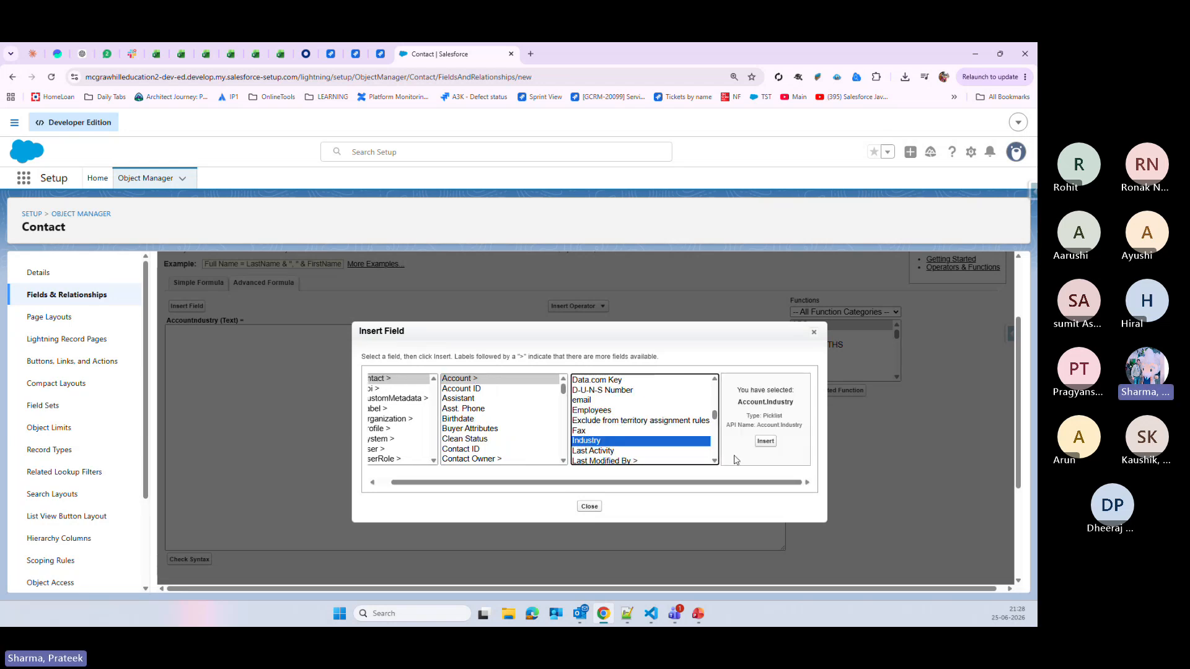
left_click(765, 442)
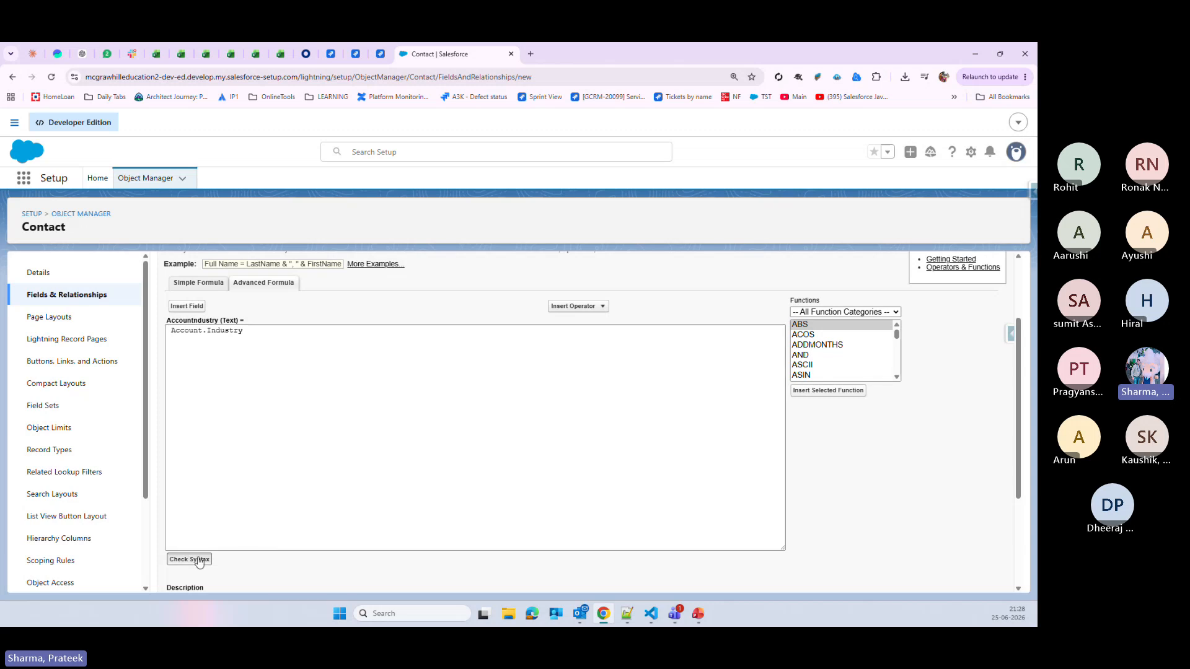
left_click(199, 560)
scroll(343, 550, "down", 3)
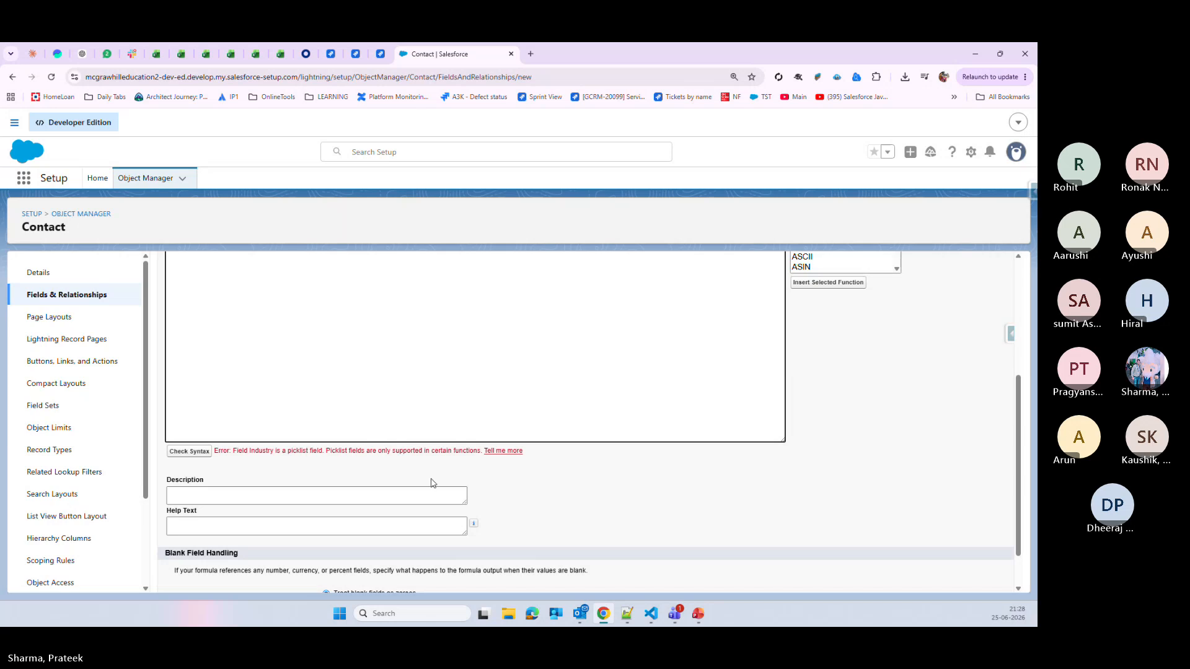
scroll(428, 489, "up", 3)
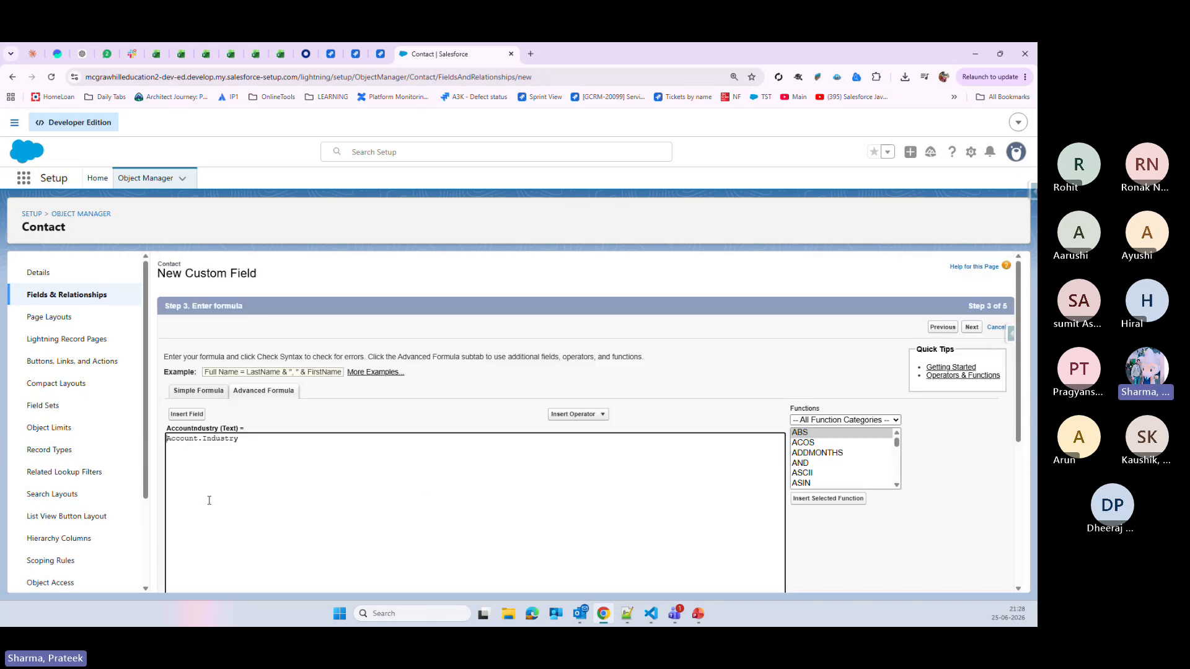
- Find ISPICKVAL among the available functions and insert it into the formula
left_click(809, 444)
key("i")
key("i")
key("i")
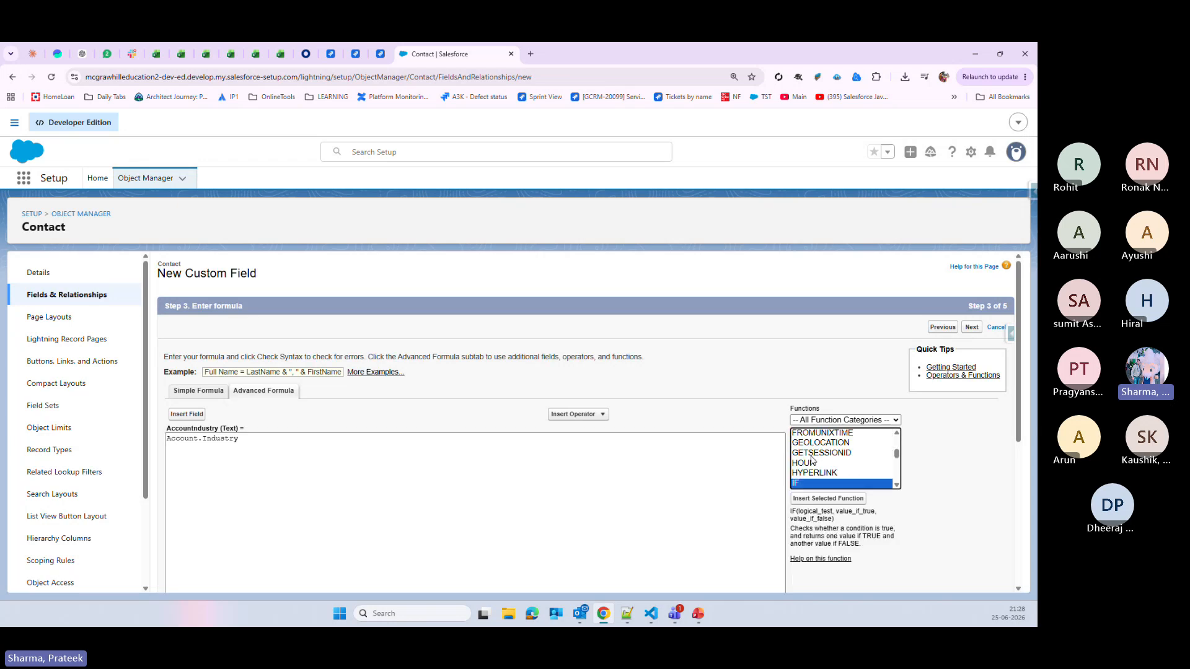
key("i")
key("i")
key("i")
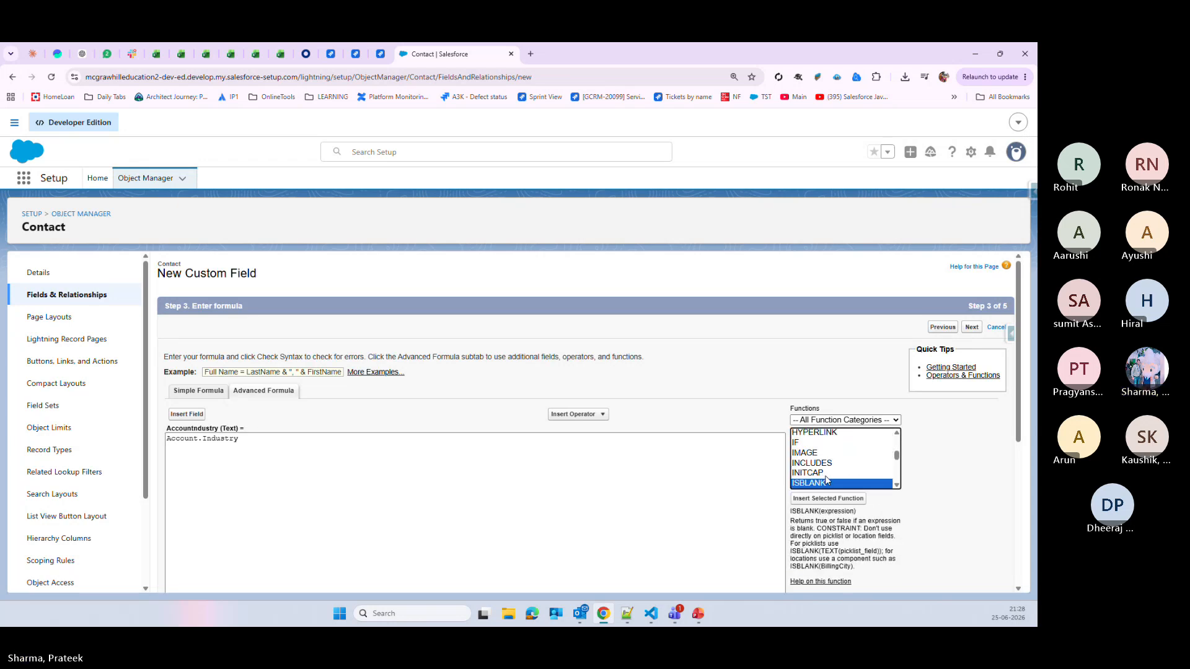
key("i")
key("i")
key("i")
key("i")
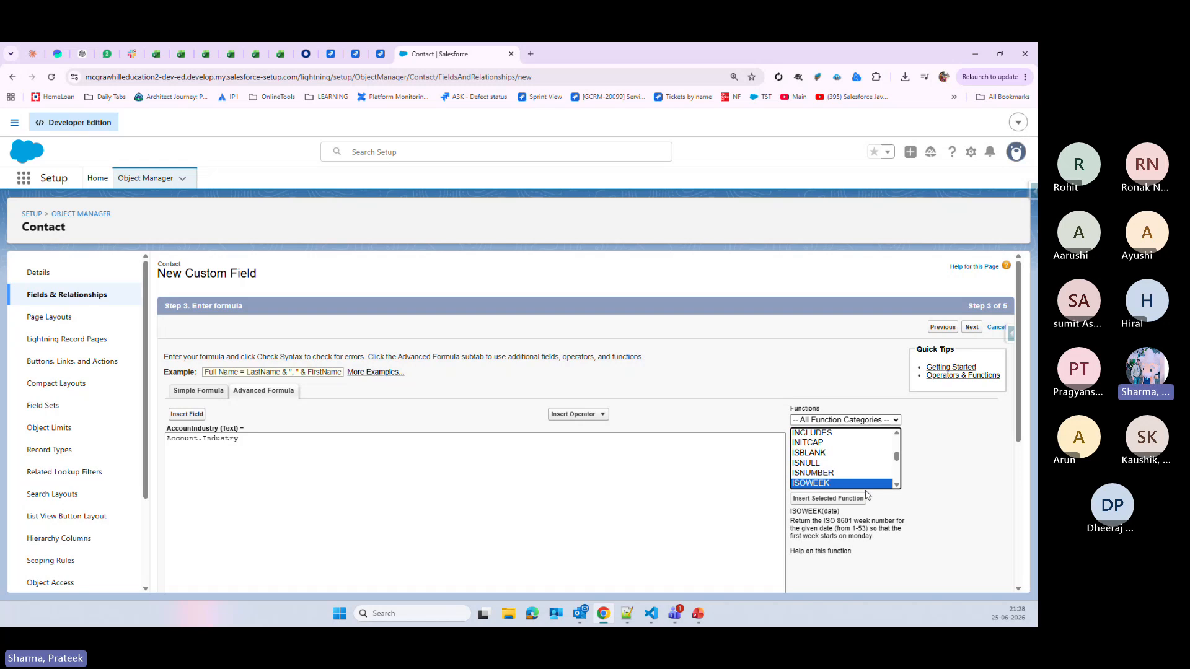
left_click(827, 498)
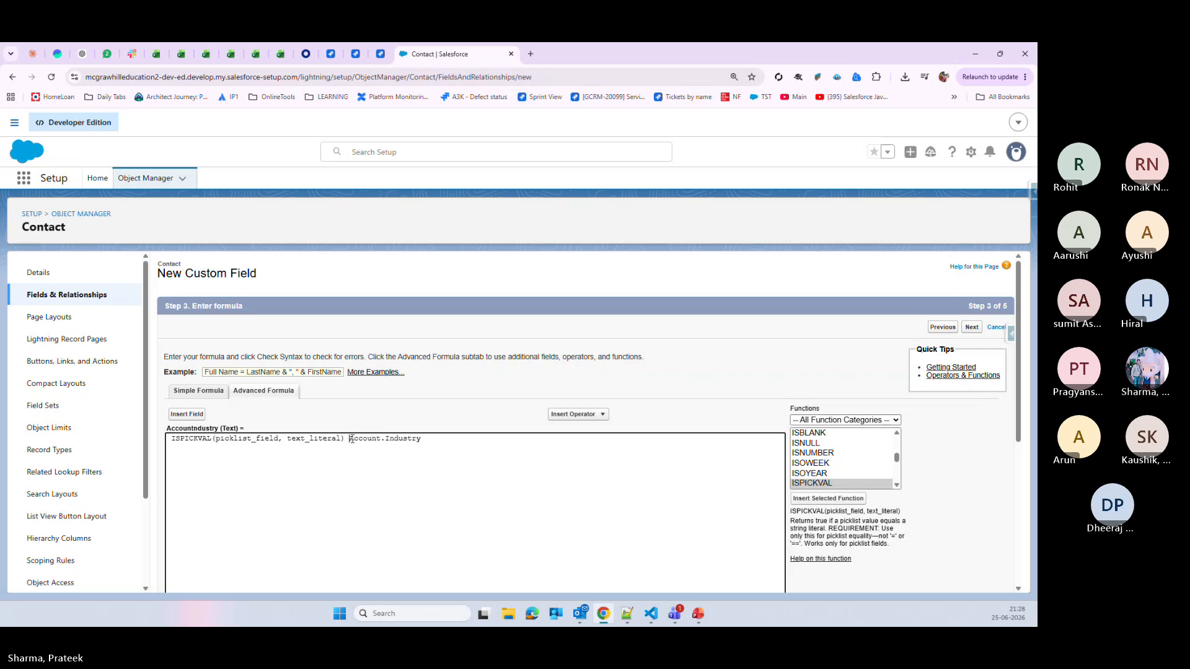
- Move Account.Industry into the ISPICKVAL function in place of its picklist_field argument
left_click_drag(350, 438, 424, 440)
key("ctrl+c")
key("BackSpace")
double_click(264, 439)
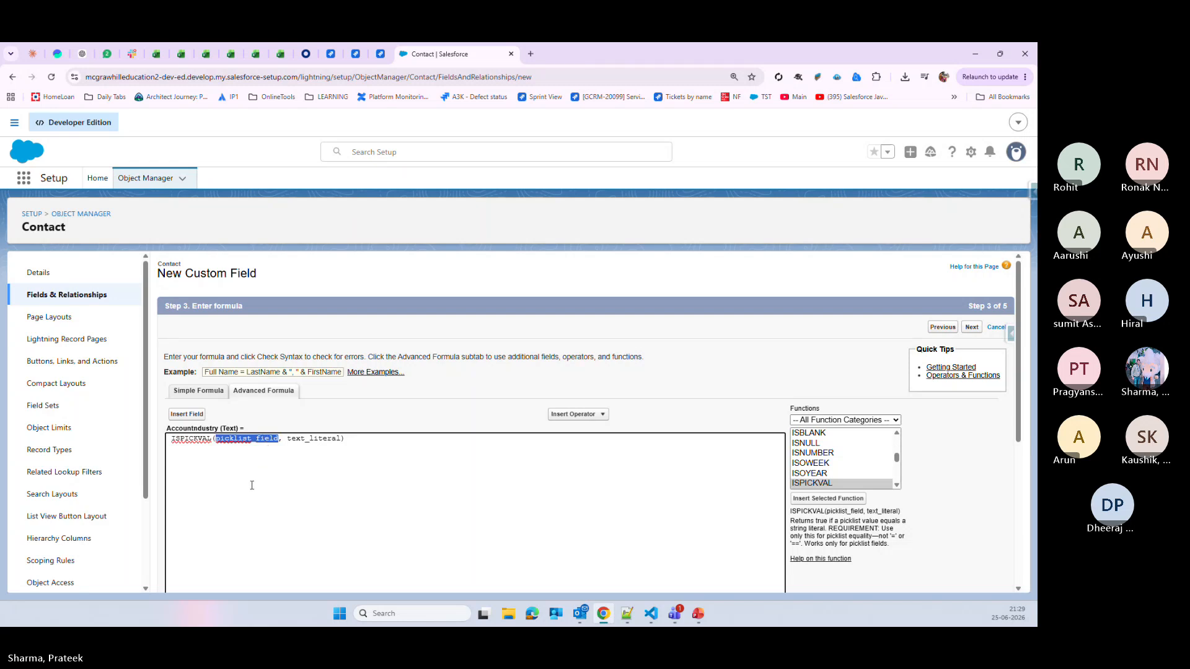
key("ctrl+v")
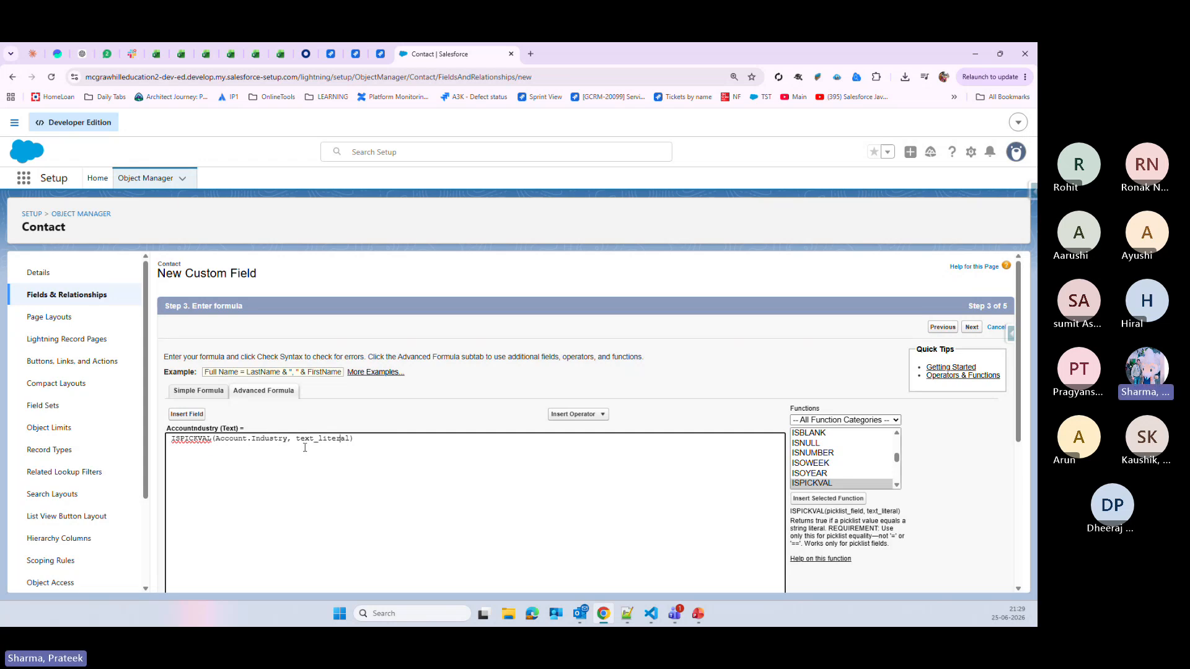
- Remove the text_literal argument from ISPICKVAL and check the syntax of ISPICKVAL(Account.Industry)
left_click_drag(288, 440, 351, 438)
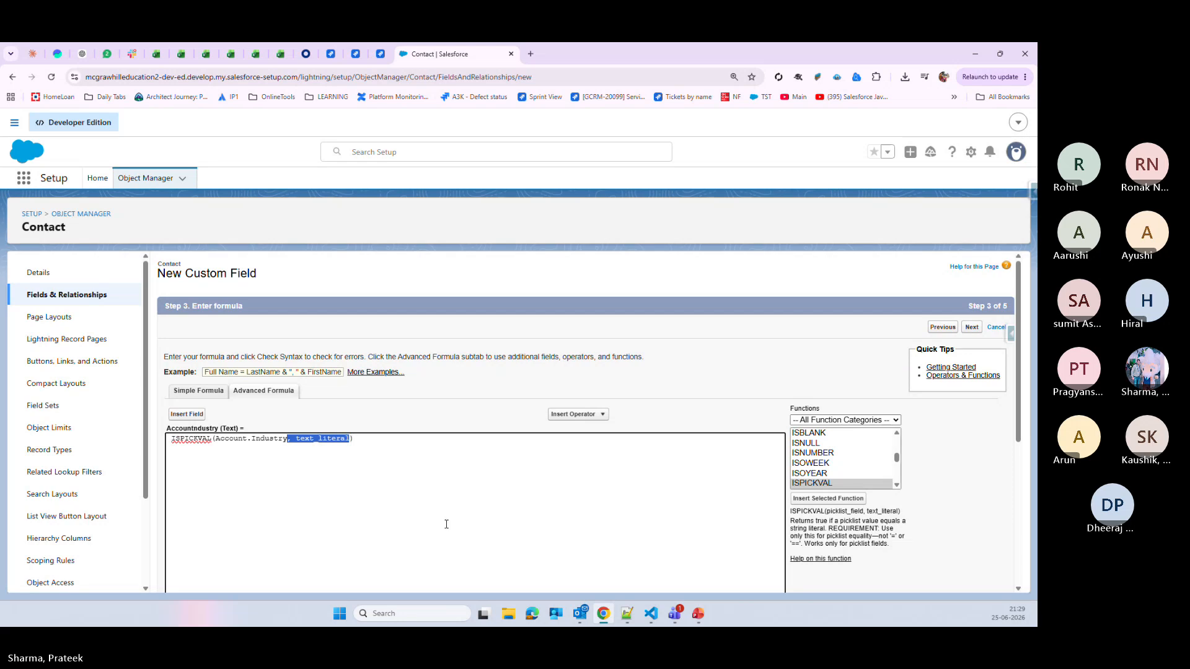
key("BackSpace")
scroll(194, 534, "down", 3)
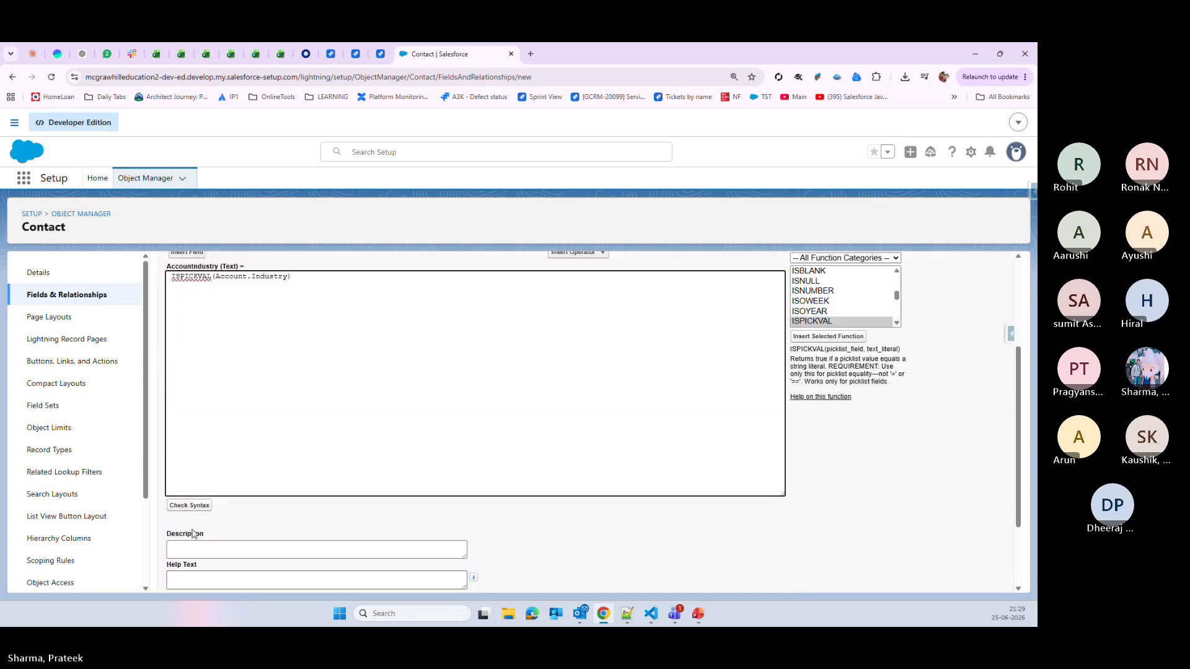
left_click(190, 506)
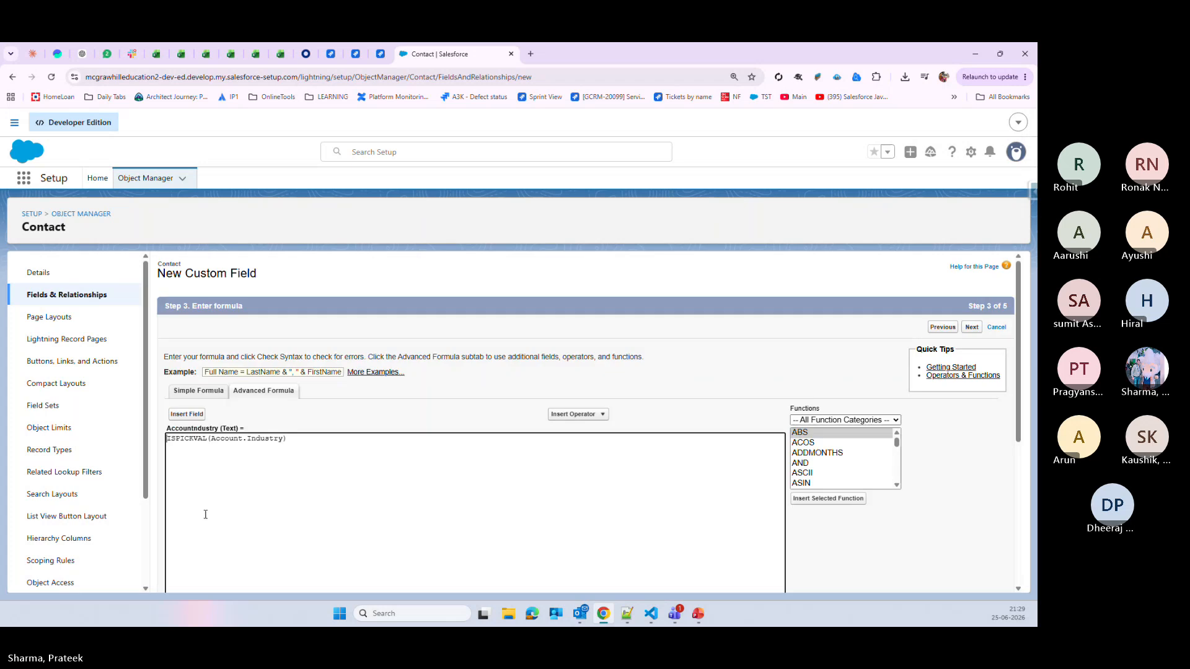
scroll(341, 513, "down", 4)
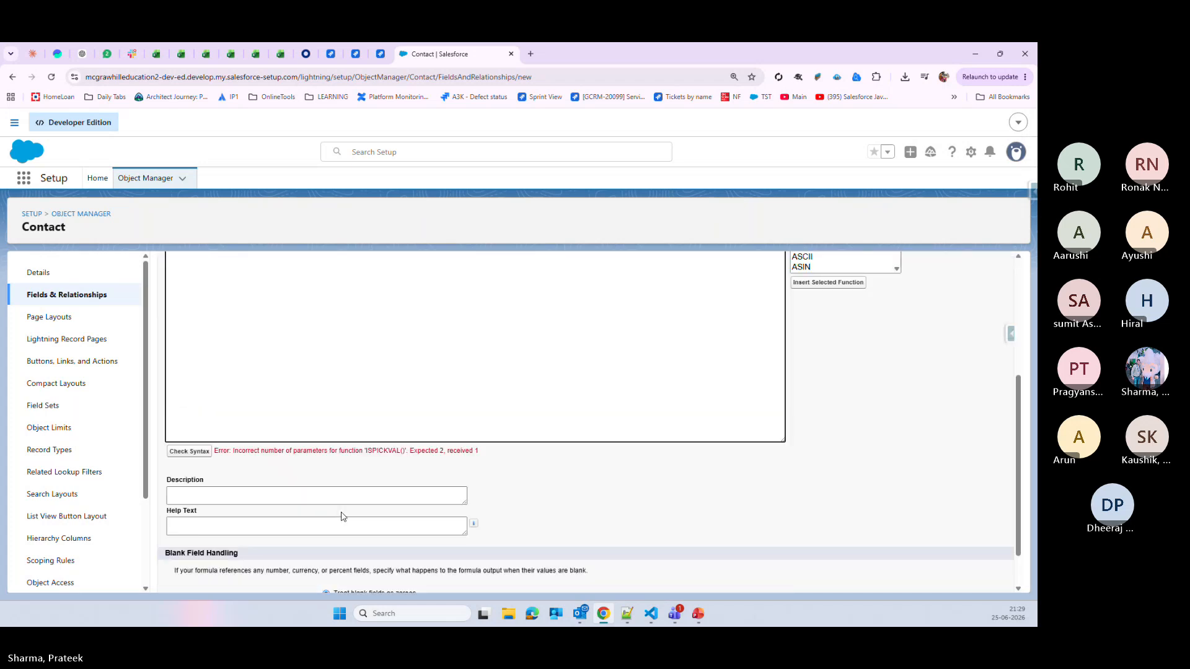
- Look through the functions from IF to ISPICKVAL and read the descriptions of how they handle picklist fields
scroll(342, 516, "up", 2)
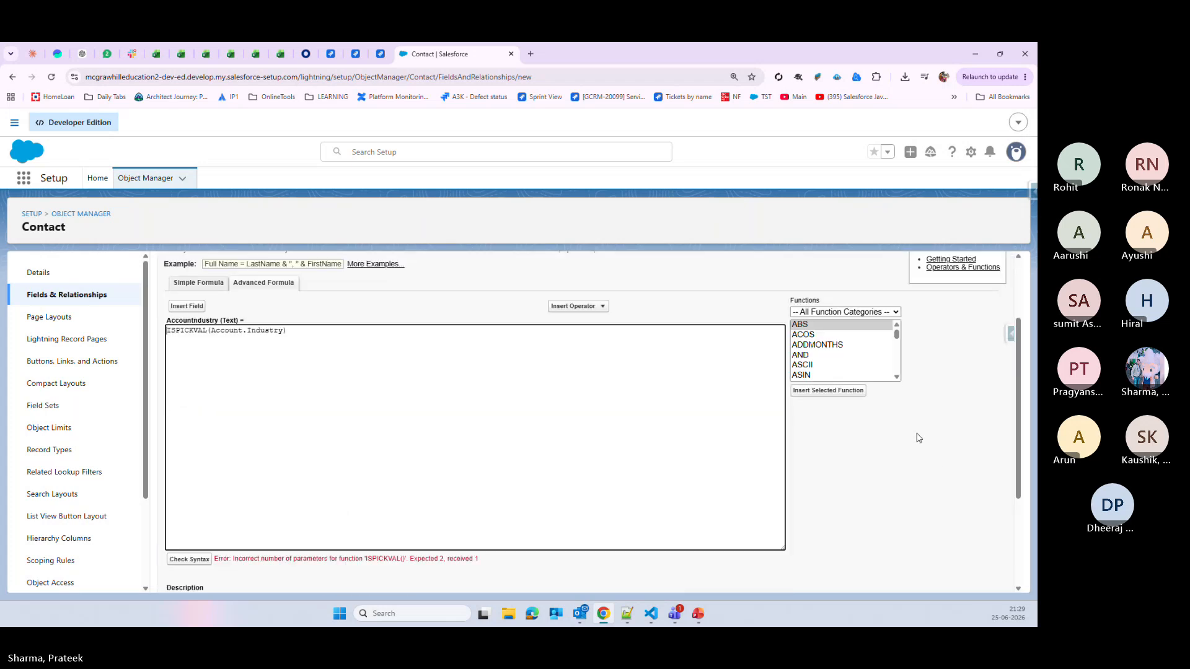
left_click(850, 325)
key("i")
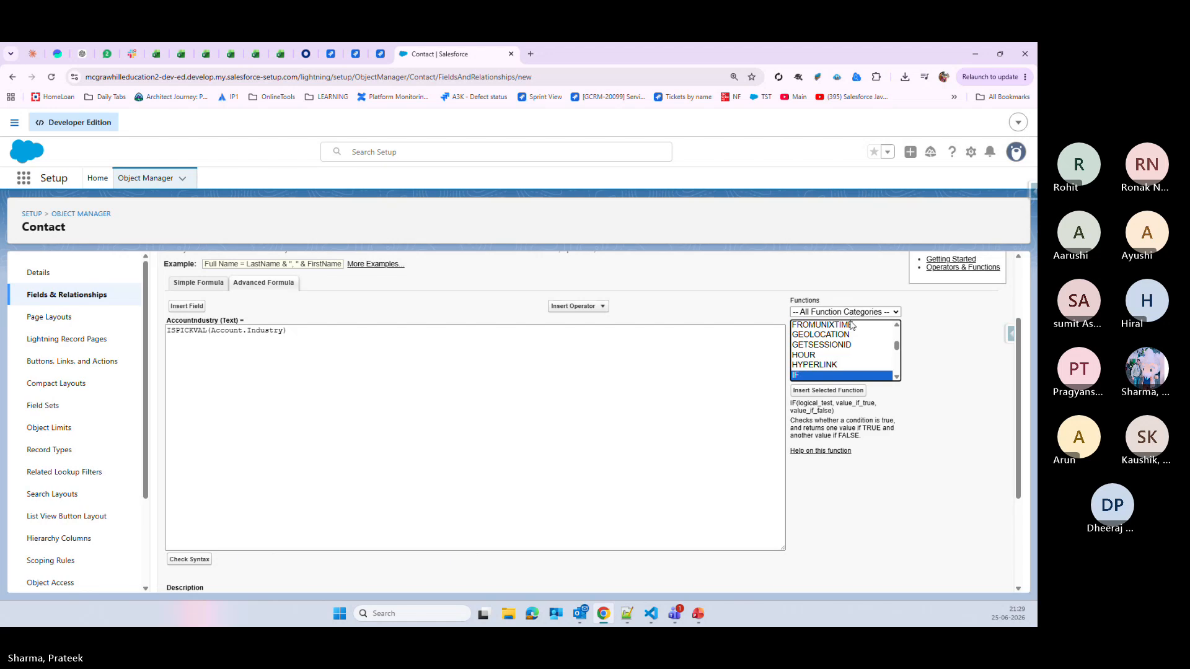
key("Down")
key("Down")
key("Down")
key("Down")
key("Down")
key("Down")
key("Down")
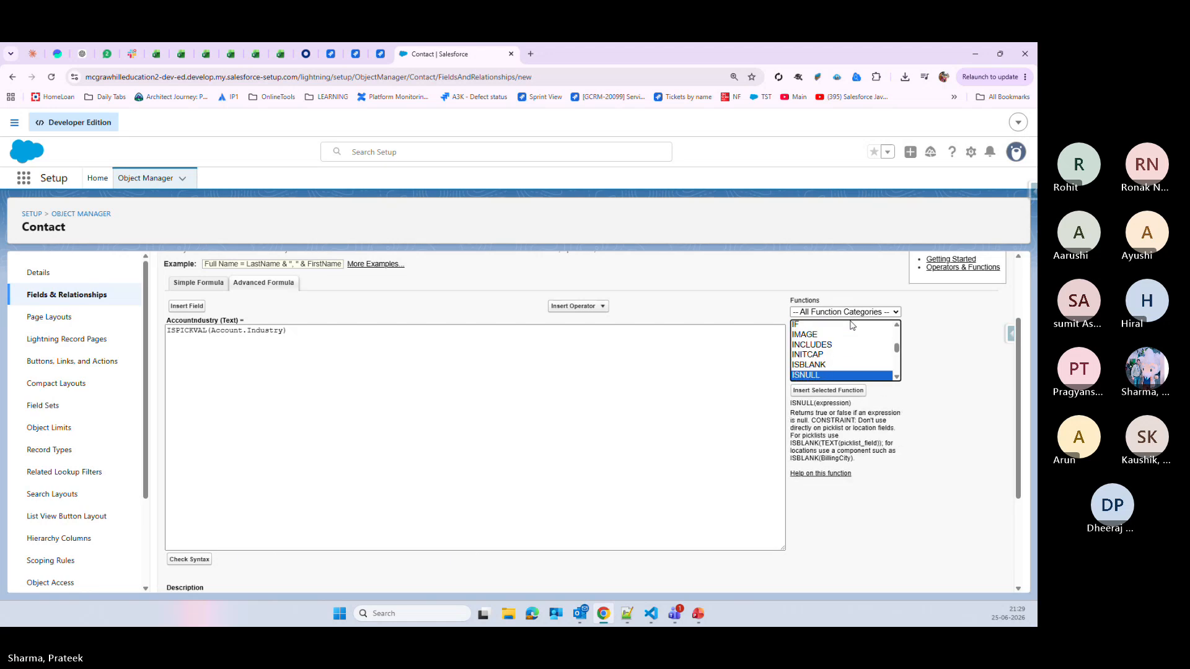
key("Up")
key("Up")
key("Up")
key("Up")
key("Up")
key("Up")
key("Up")
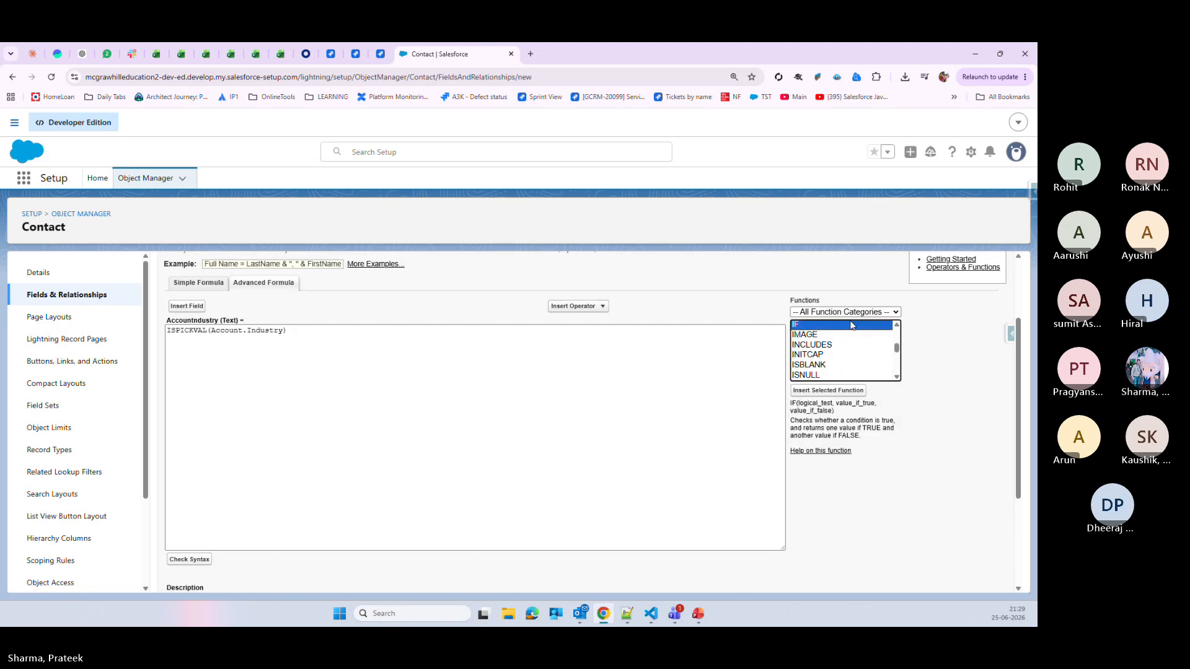
key("Down")
key("Down")
key("Down")
key("Down")
key("Down")
key("Down")
key("Down")
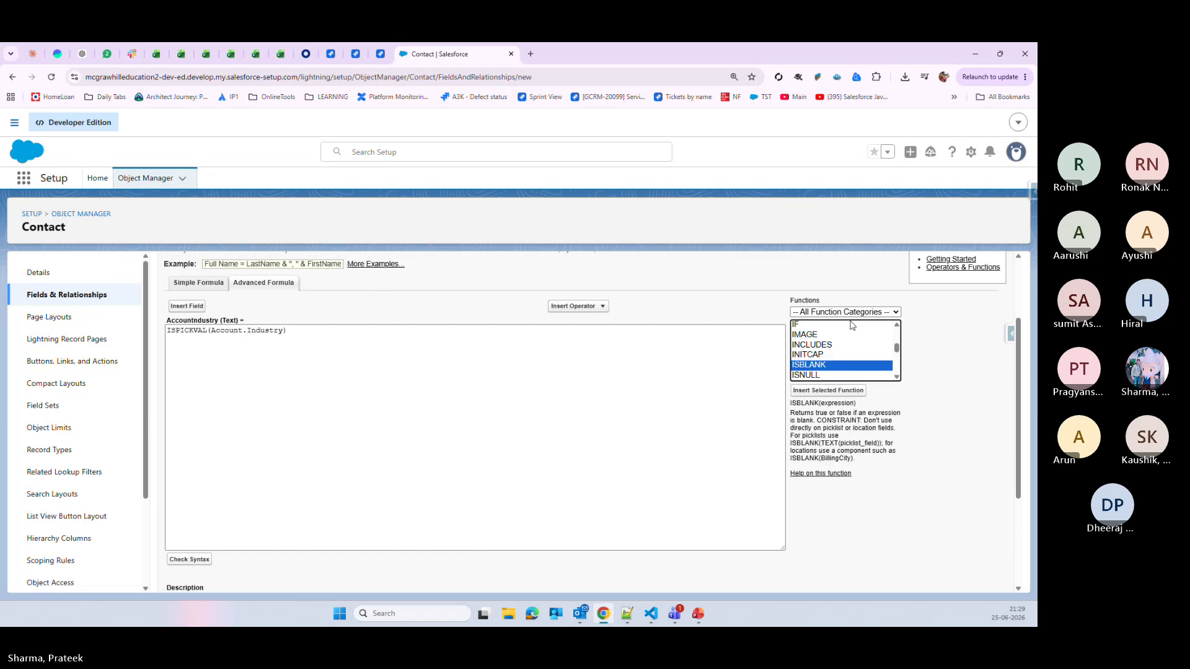
scroll(852, 326, "down", 1)
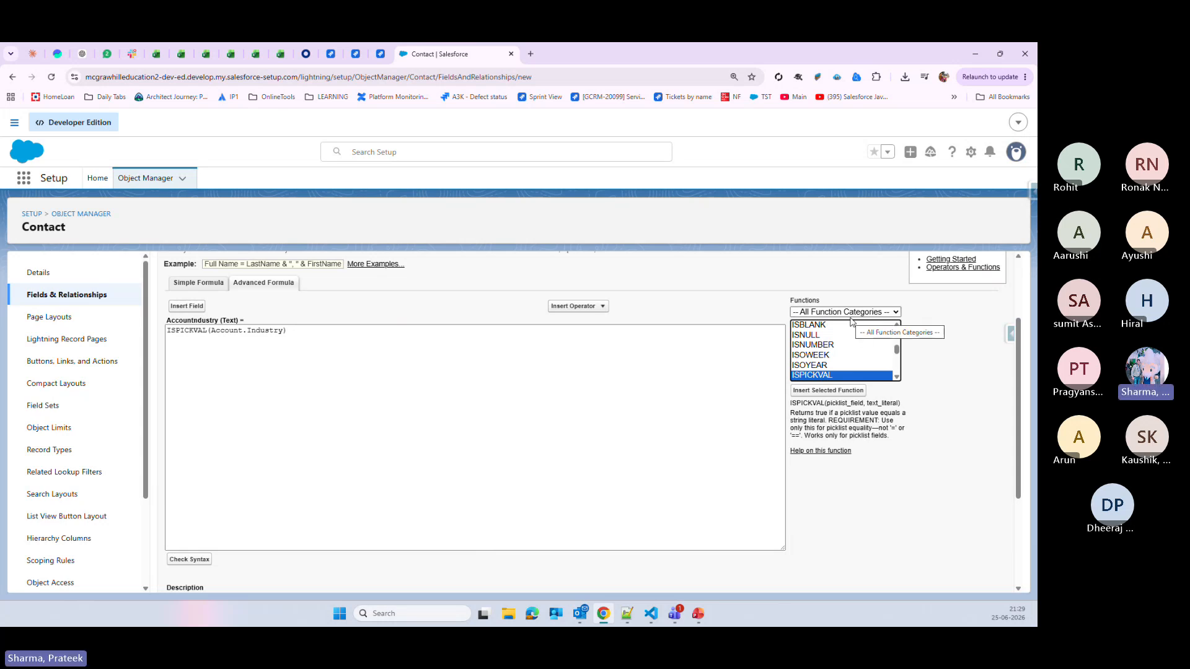
- Delete the ISPICKVAL function name and its opening parenthesis from in front of Account.Industry
left_click(254, 361)
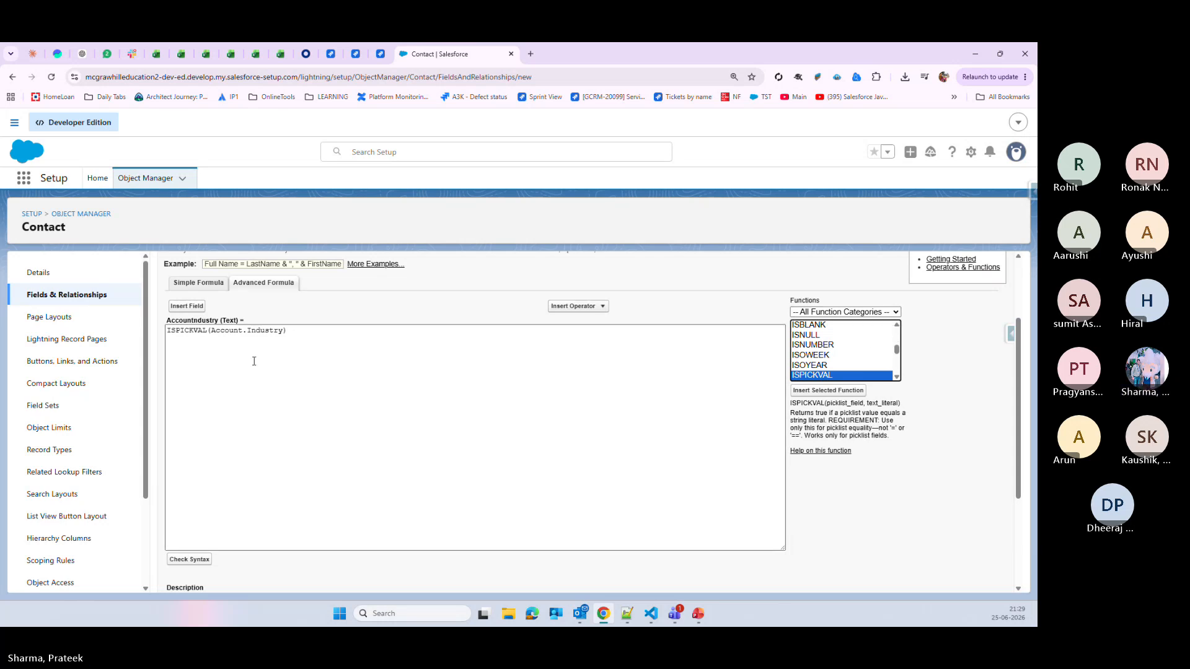
left_click(210, 330)
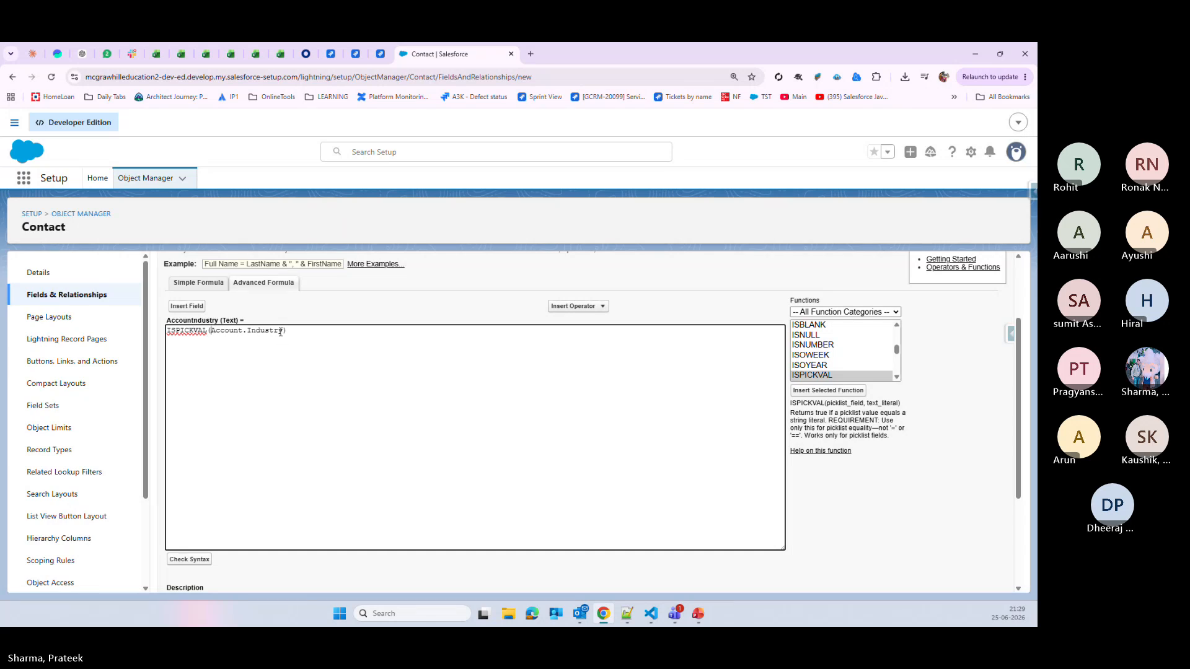
key("BackSpace")
key("BackSpace")
key("BackSpace")
key("BackSpace")
key("BackSpace")
key("BackSpace")
key("BackSpace")
key("BackSpace")
key("BackSpace")
key("BackSpace")
key("alt+Tab")
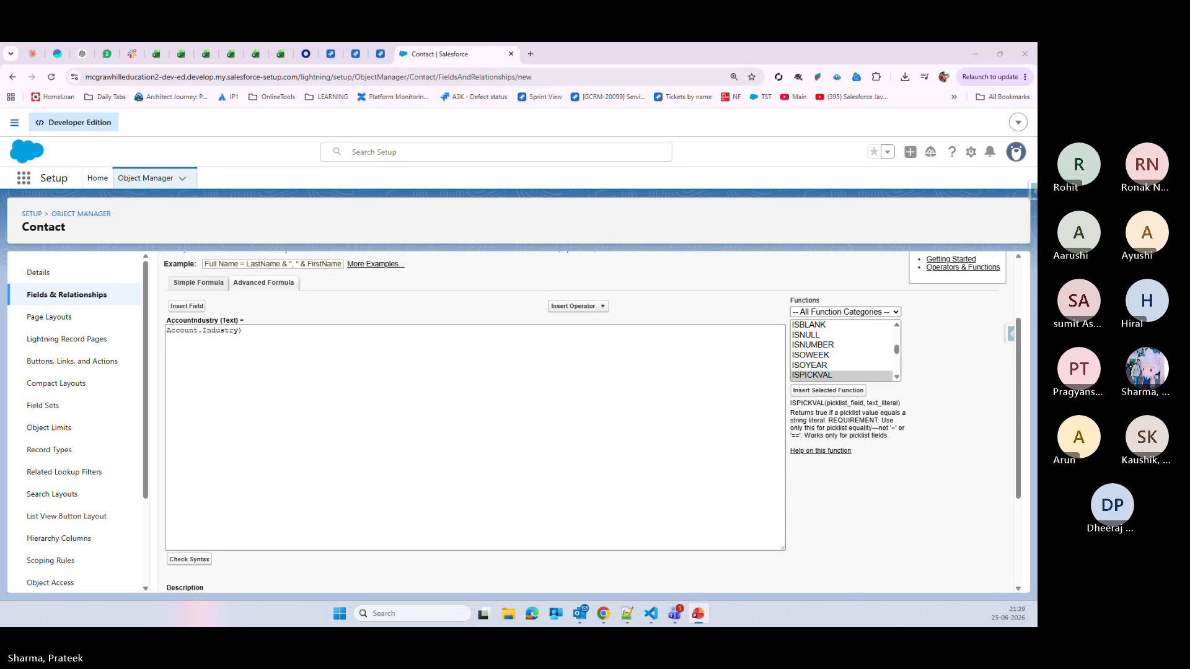
- Change the formula to Text(Account.Industry) and check its syntax
left_click(278, 331)
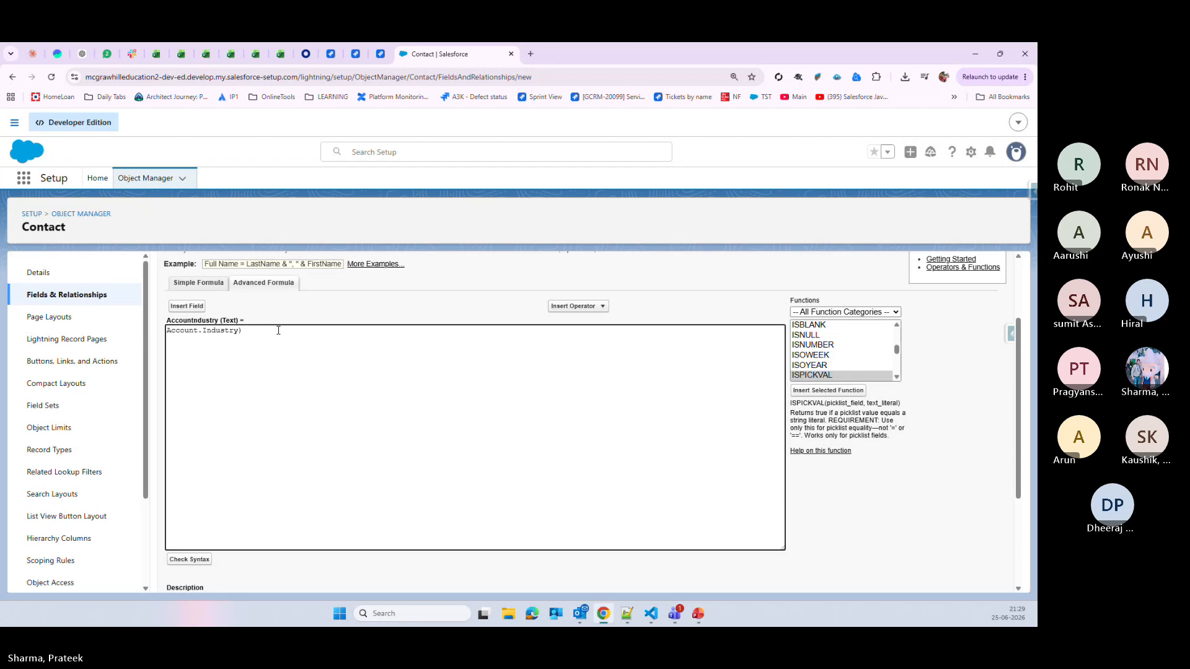
key("BackSpace")
type("(")
type("Text")
scroll(347, 415, "down", 2)
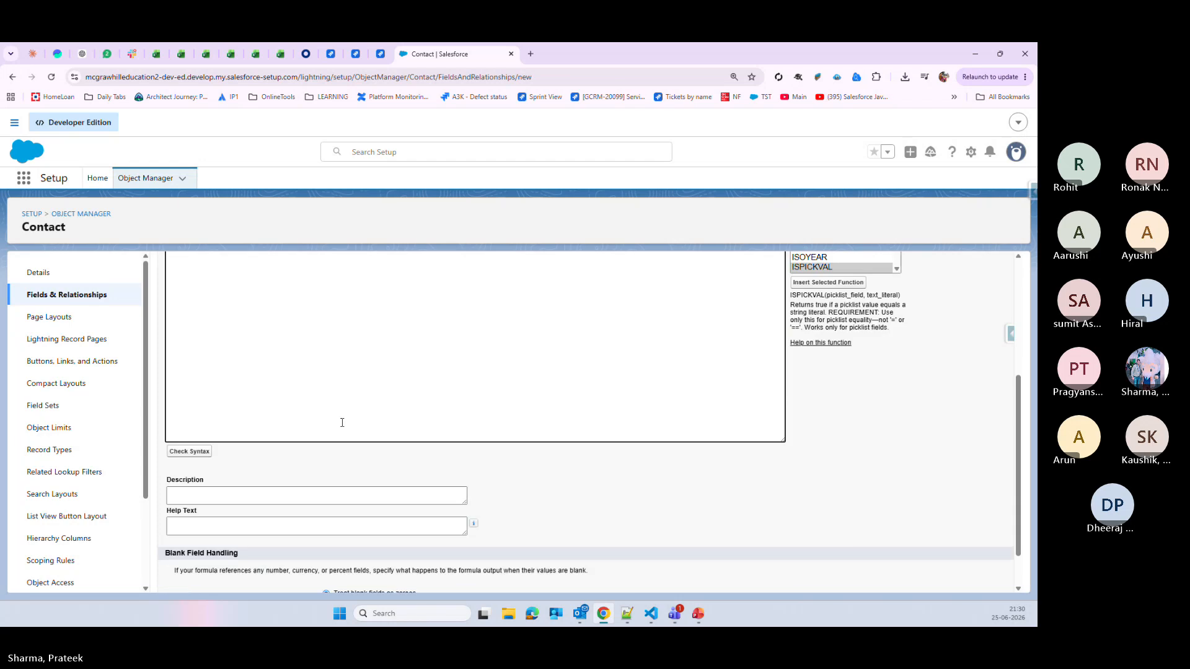
left_click(190, 452)
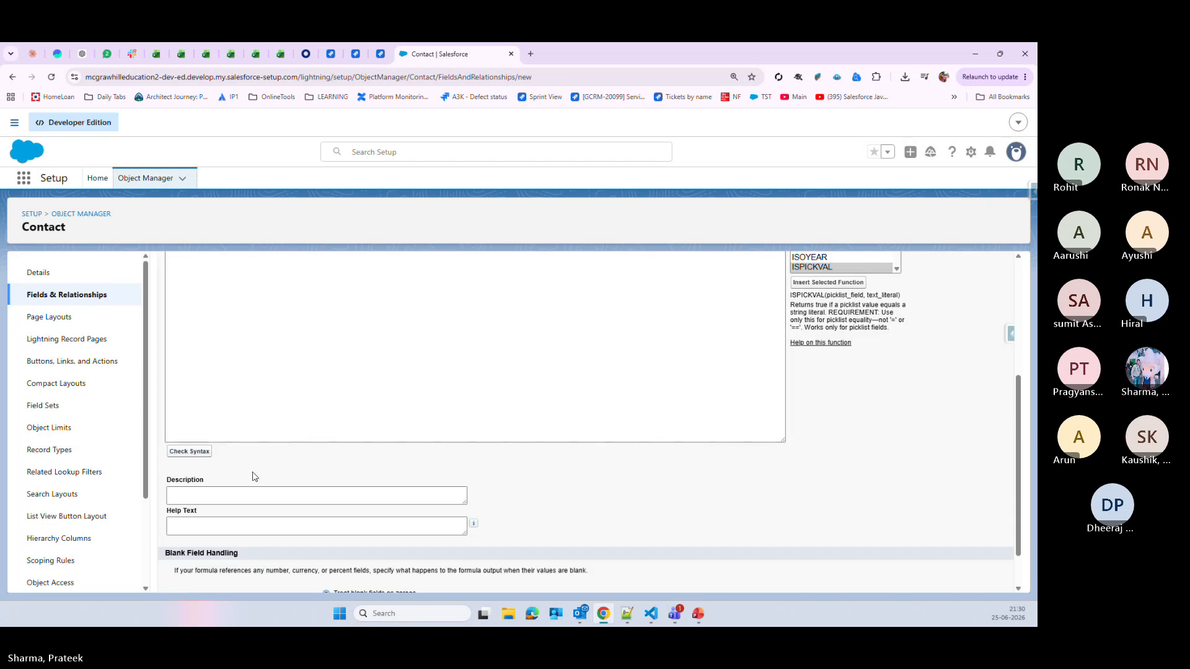
scroll(256, 475, "down", 3)
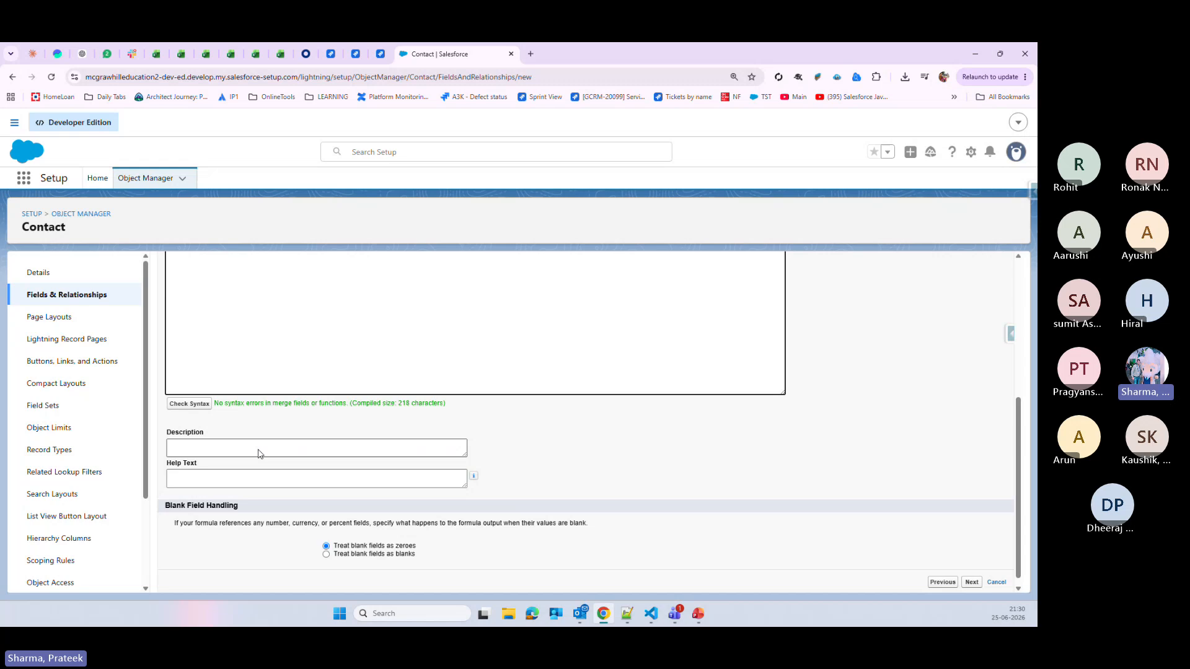
- Review the finished formula, continue to field-level security and make the field visible to all profiles
scroll(259, 454, "up", 2)
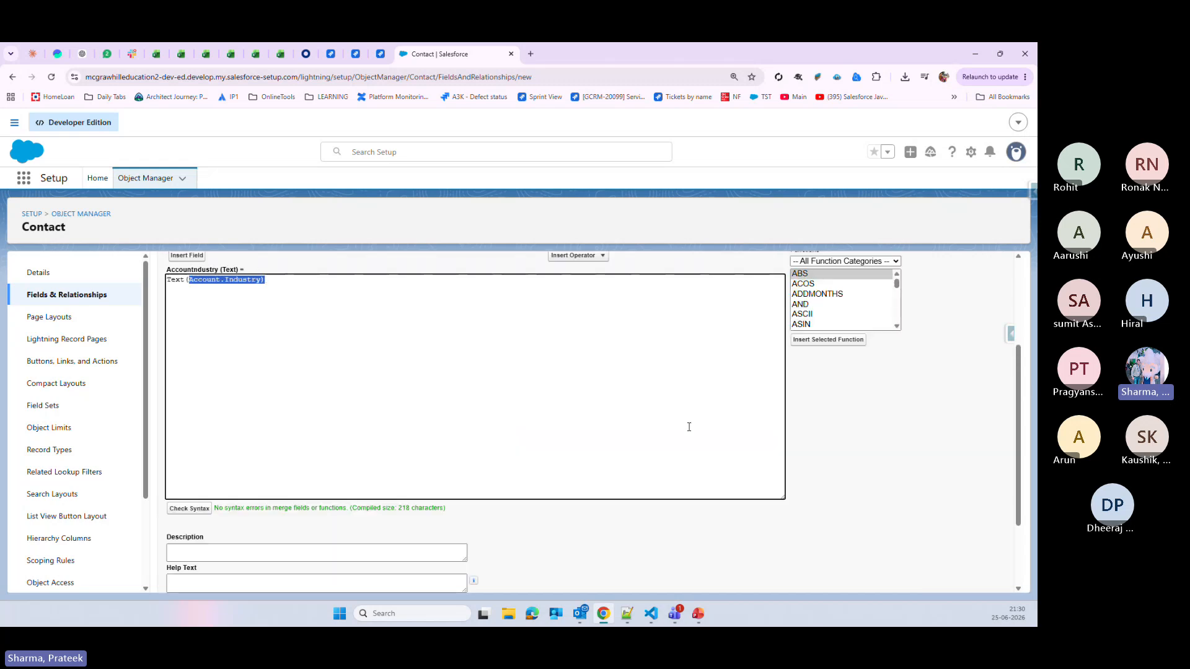
scroll(611, 543, "down", 2)
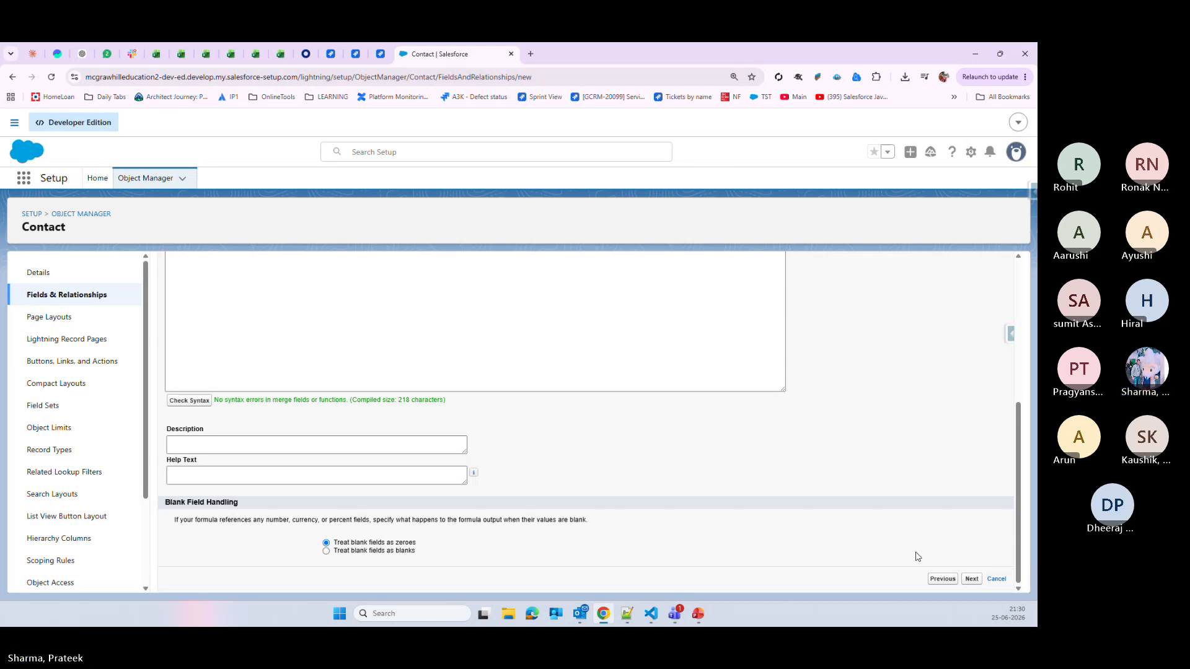
scroll(826, 499, "down", 1)
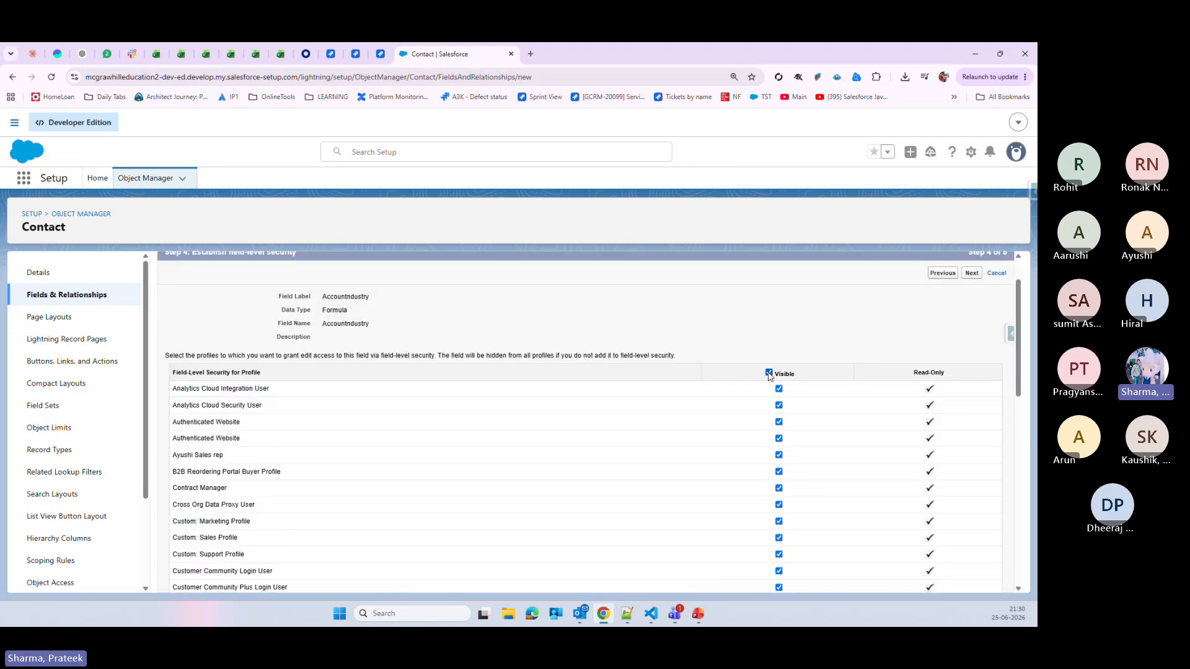
- Finish field-level security, keep the new formula field on all Contact page layouts and save it
scroll(826, 540, "down", 10)
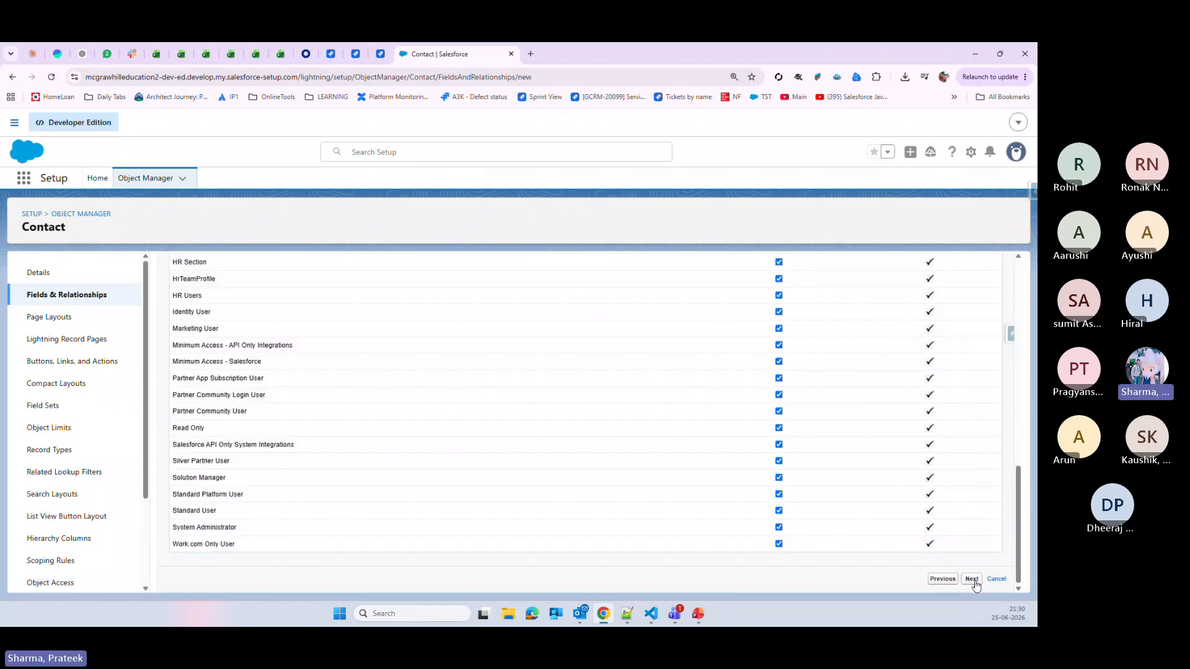
left_click(972, 579)
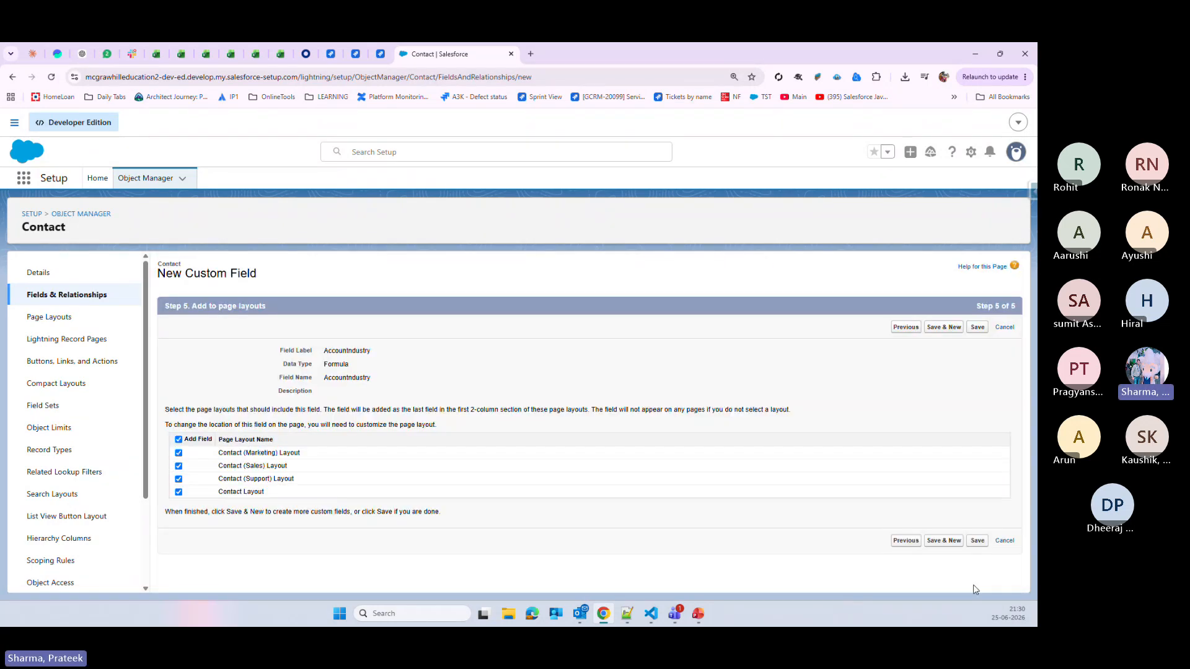
left_click(978, 541)
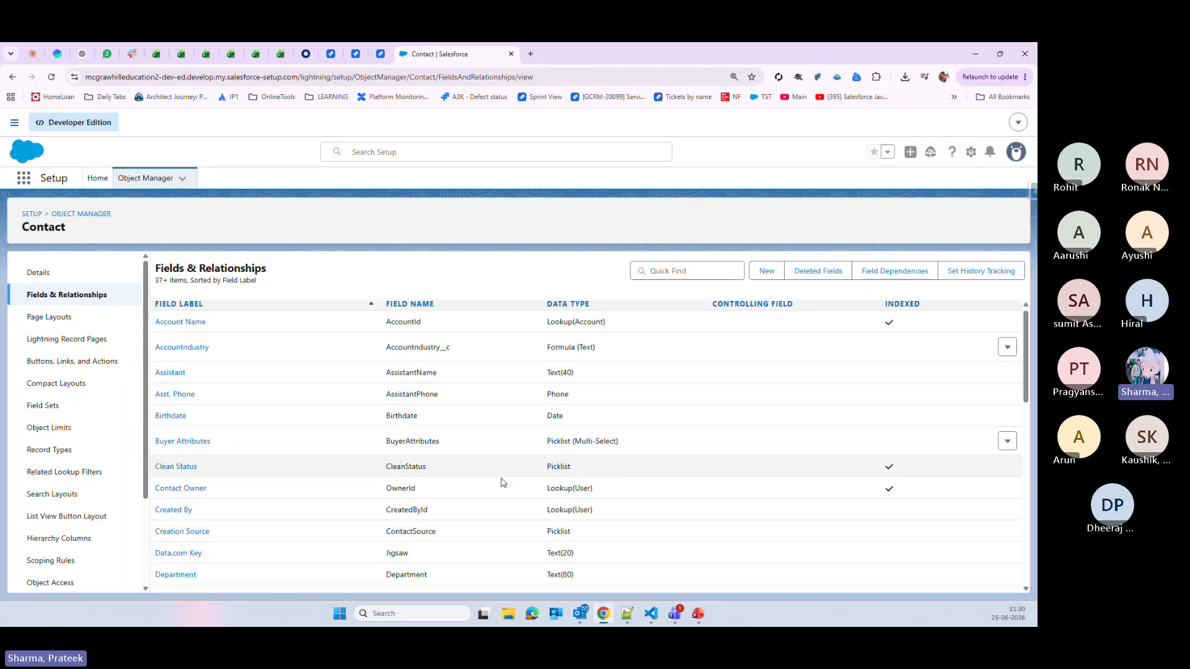
- Find the new account industry field in Contact's field list and check its name and data type
scroll(501, 482, "down", 3)
scroll(501, 482, "down", 3)
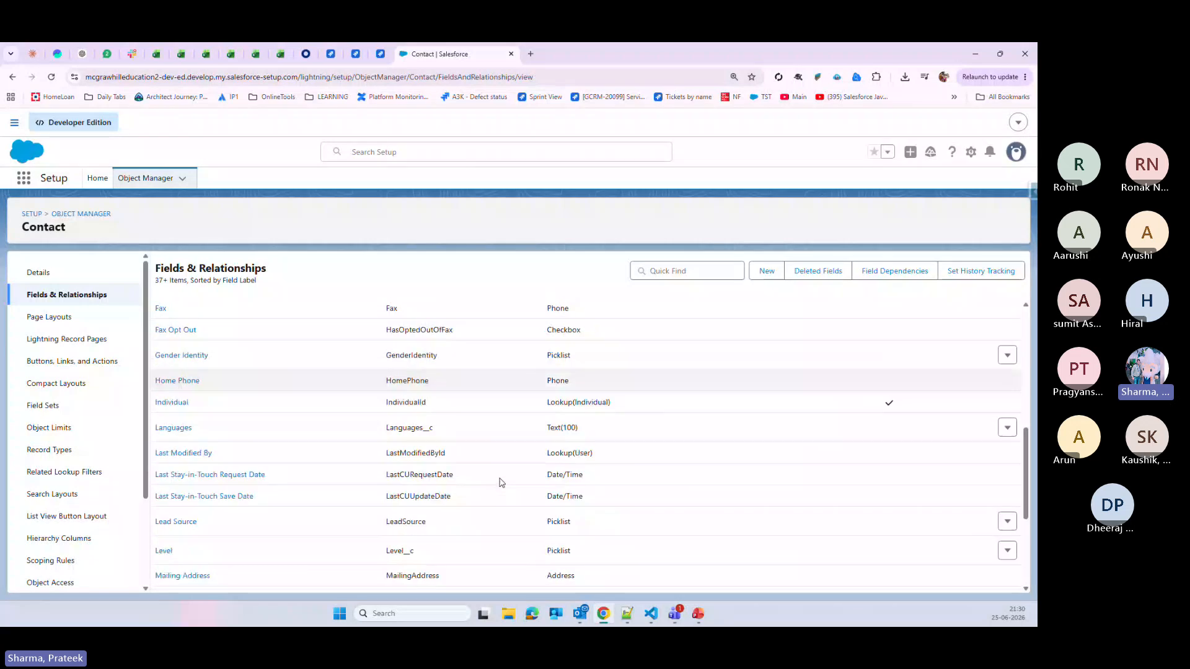
scroll(501, 496, "up", 8)
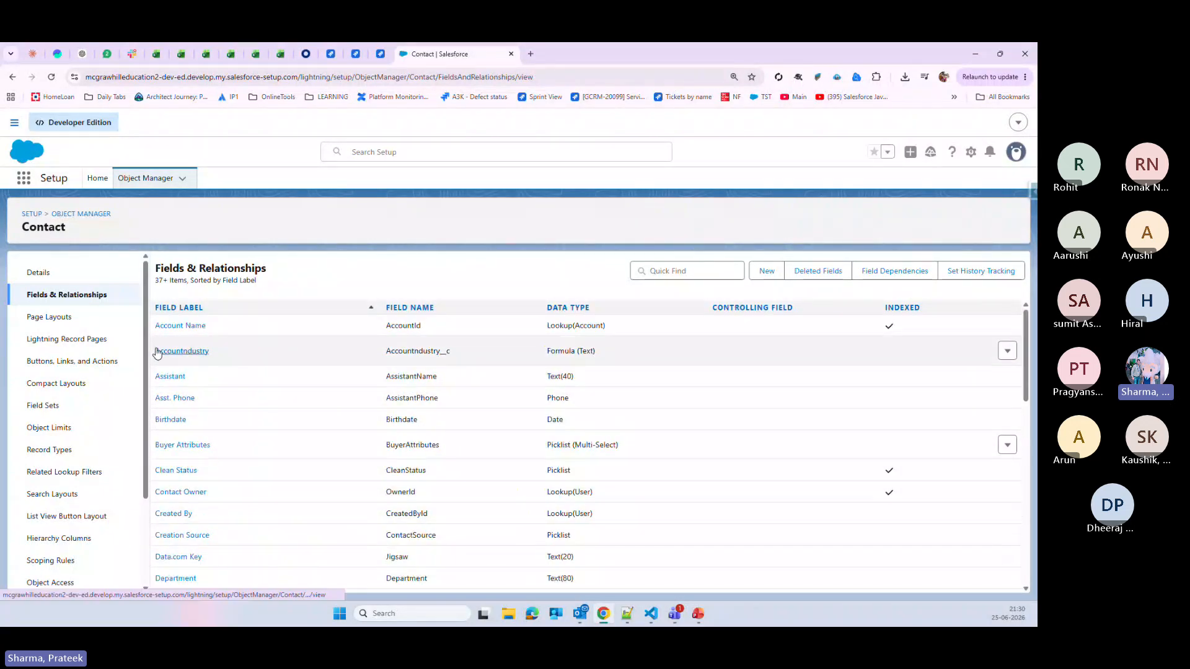
left_click_drag(597, 351, 156, 361)
left_click(620, 361)
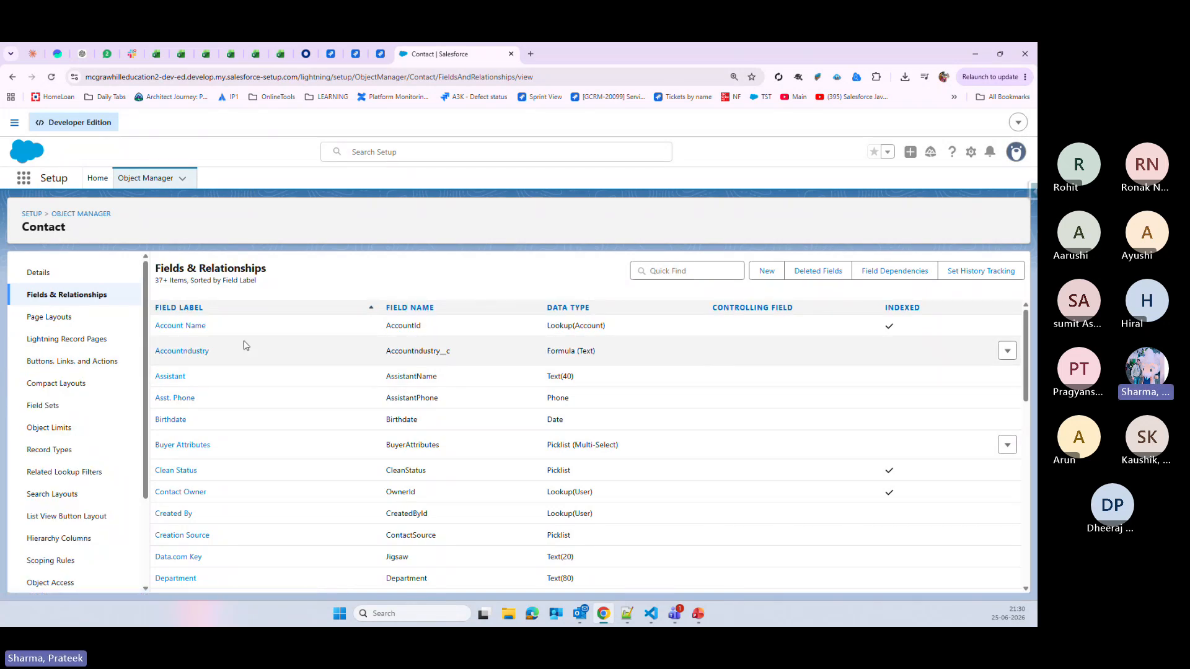
- Switch to the Sales app and open the details of the first contact in My Contacts
left_click(23, 178)
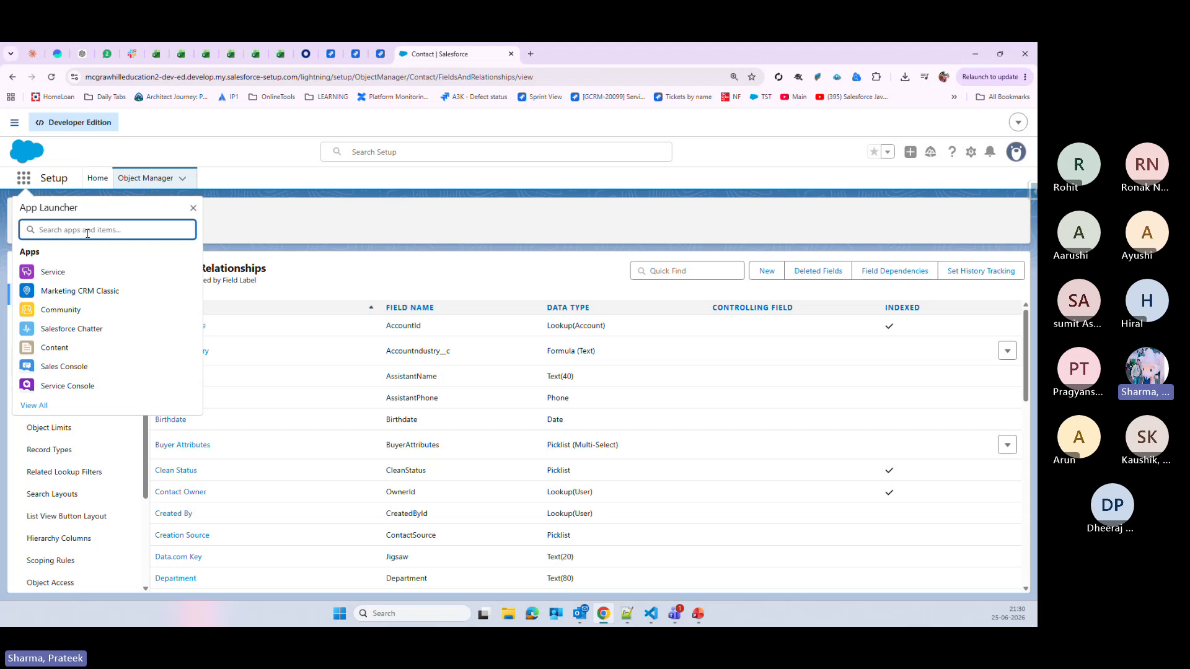
type("sales")
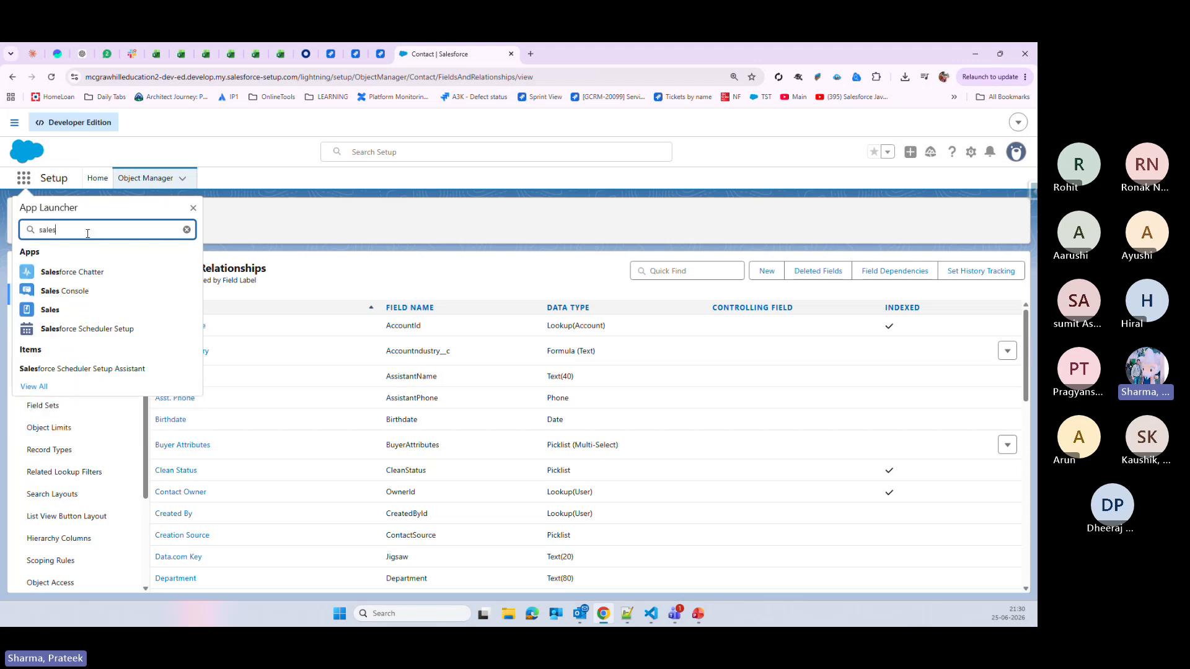
left_click(71, 314)
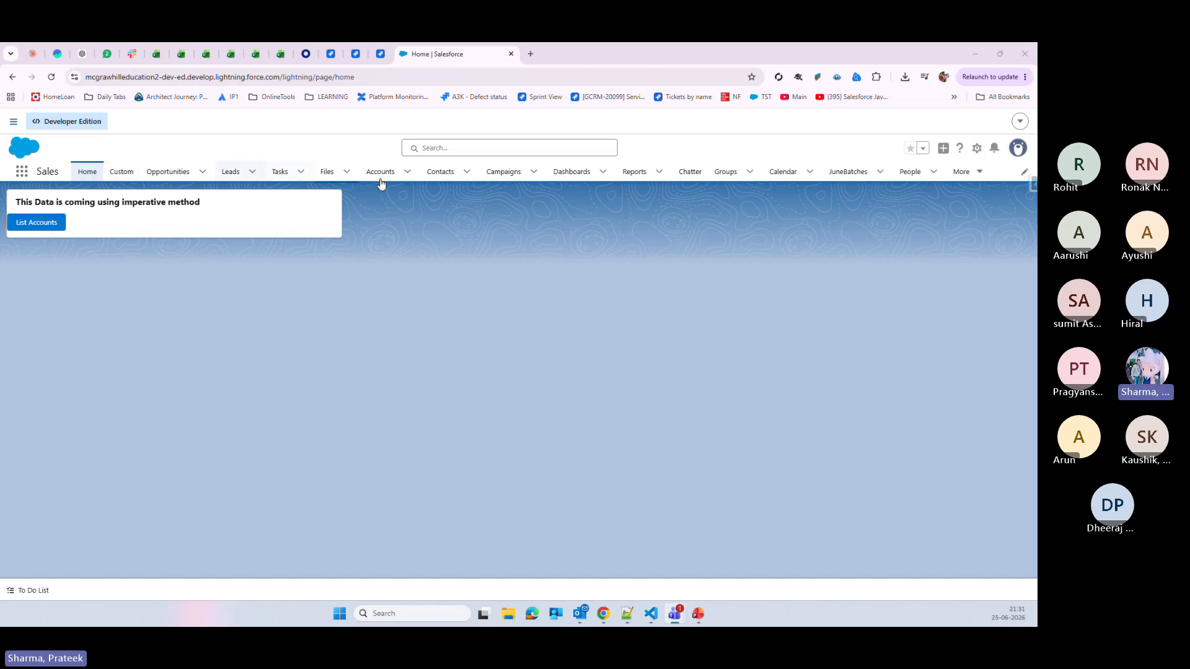
left_click(461, 173)
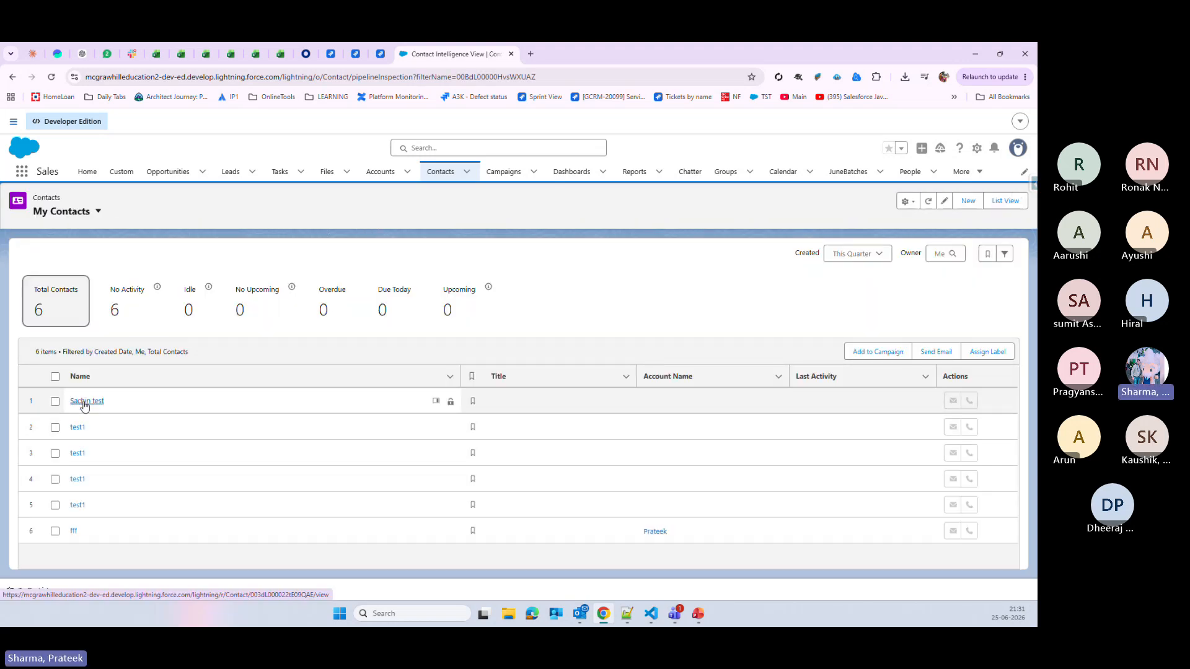
left_click(84, 403)
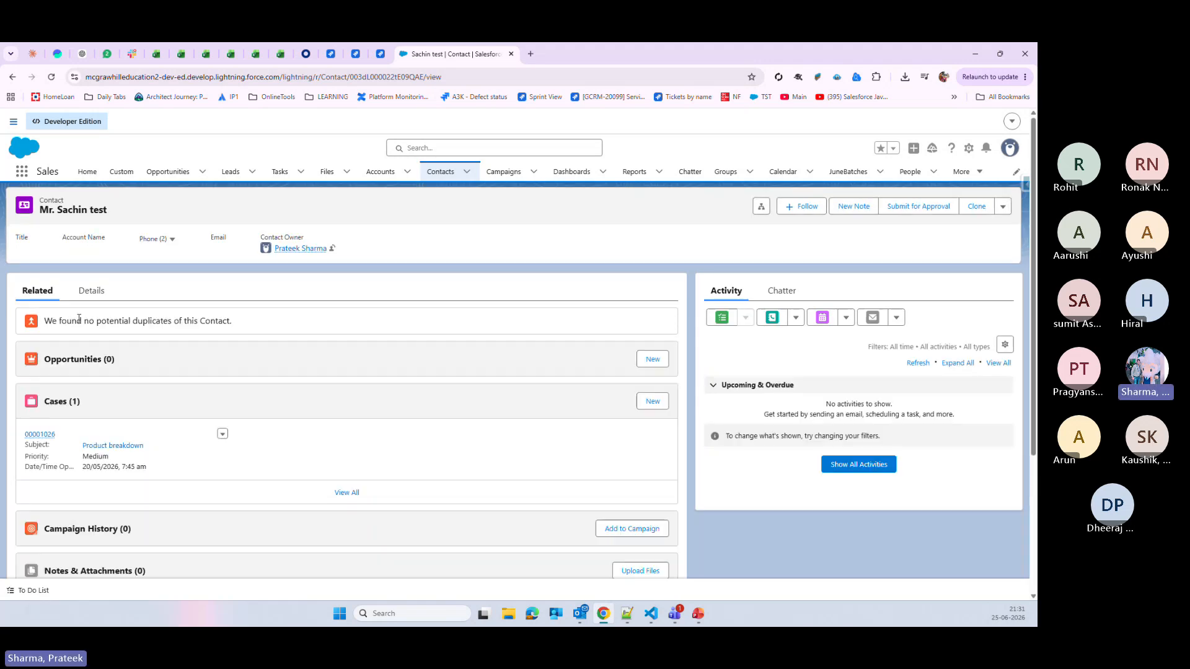
left_click(91, 293)
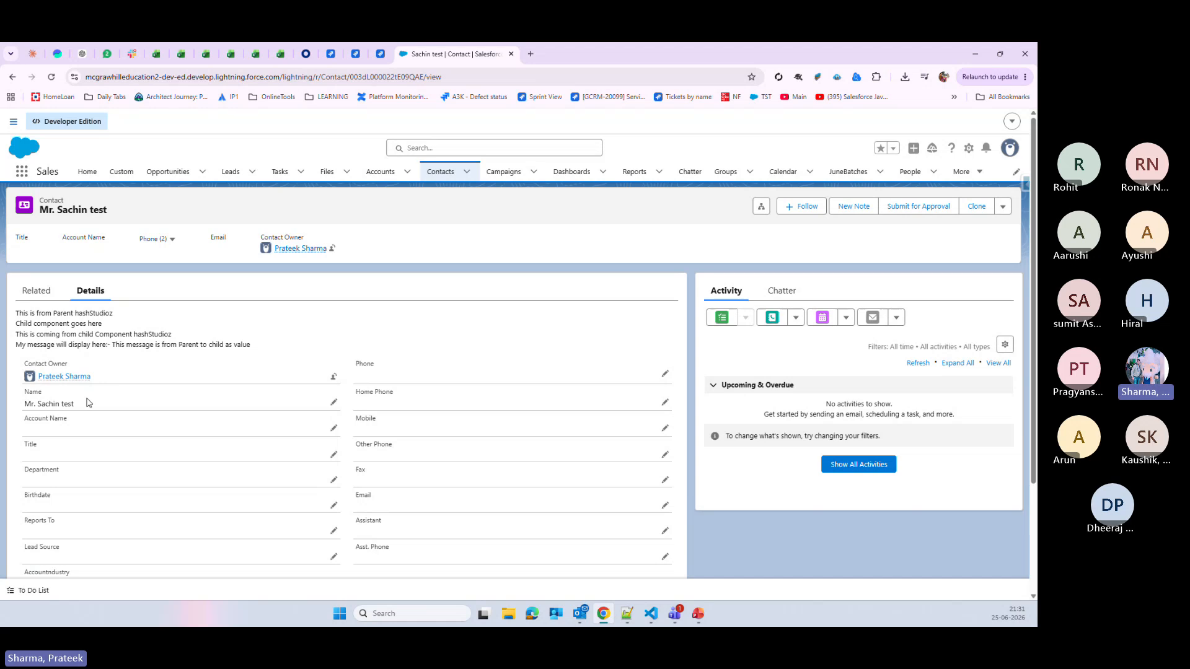
- Set the contact's Account Name to Grand Hotels & Resorts Ltd and save the record
scroll(93, 396, "down", 1)
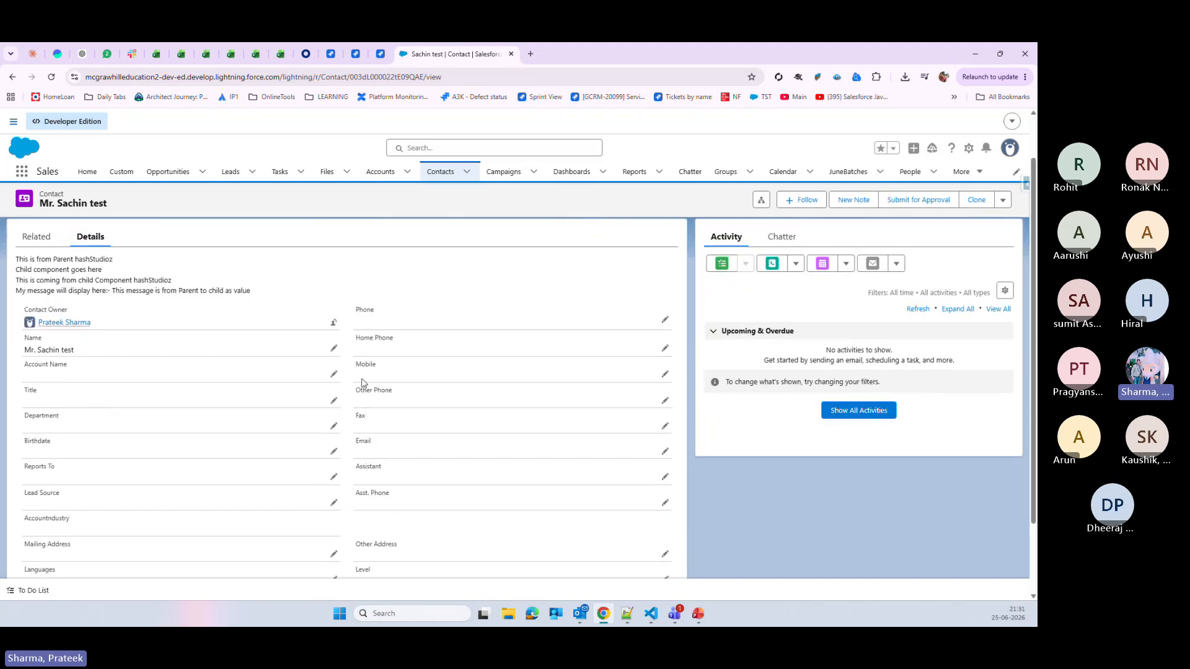
scroll(388, 437, "down", 1)
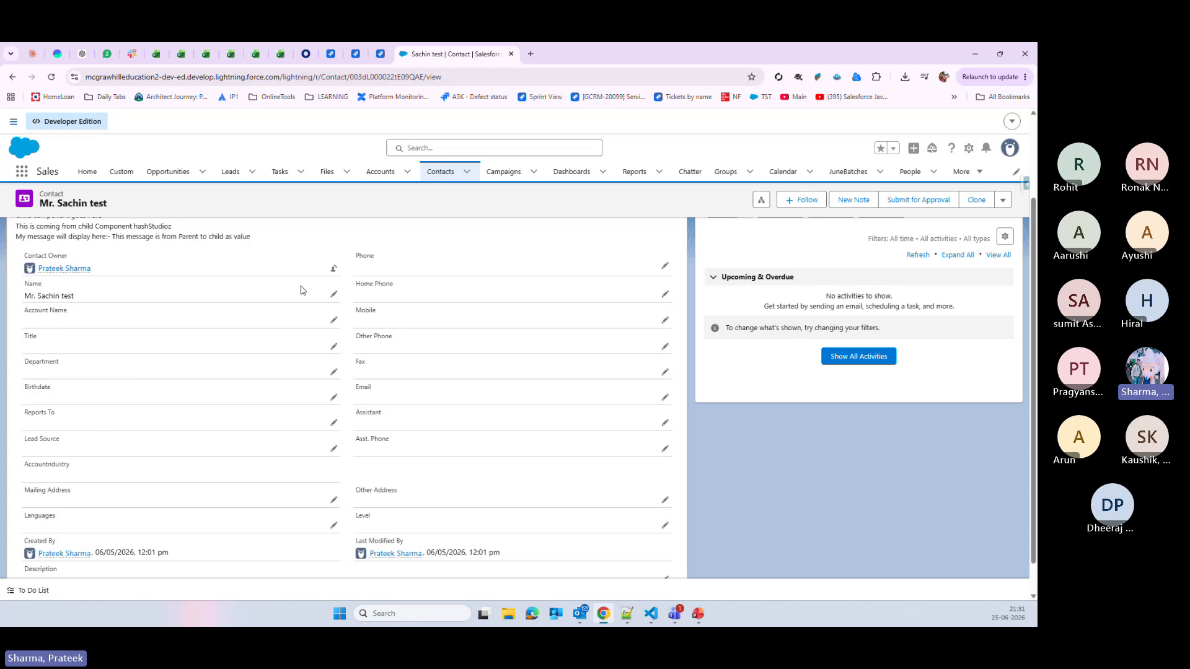
left_click(334, 321)
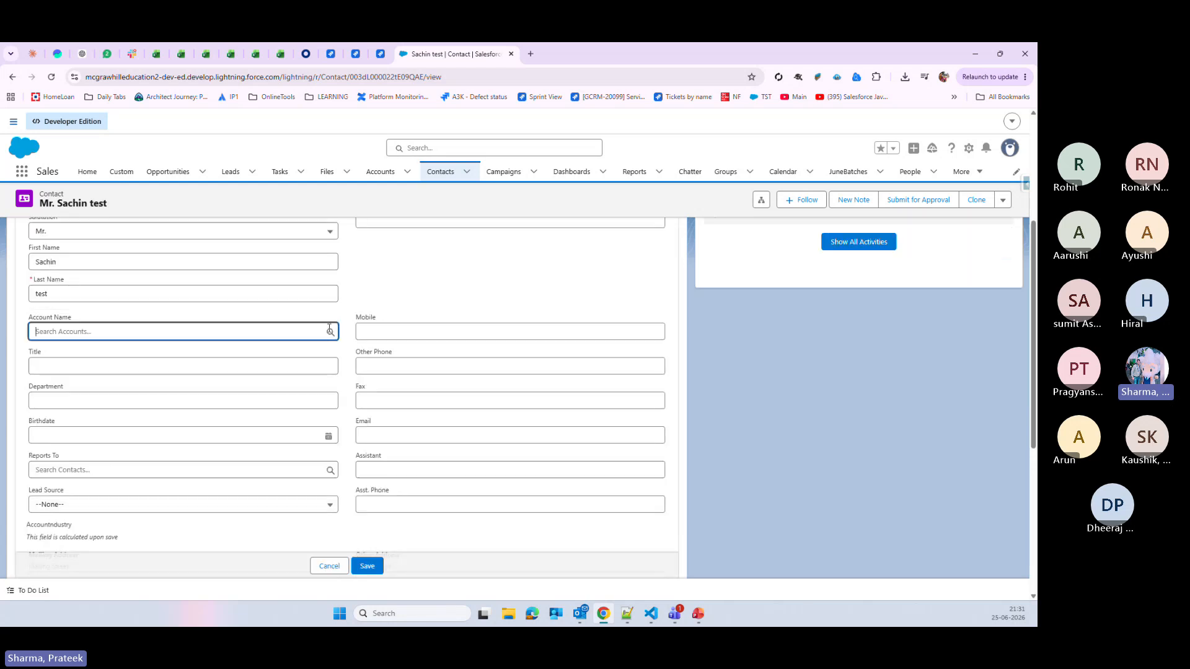
left_click(249, 325)
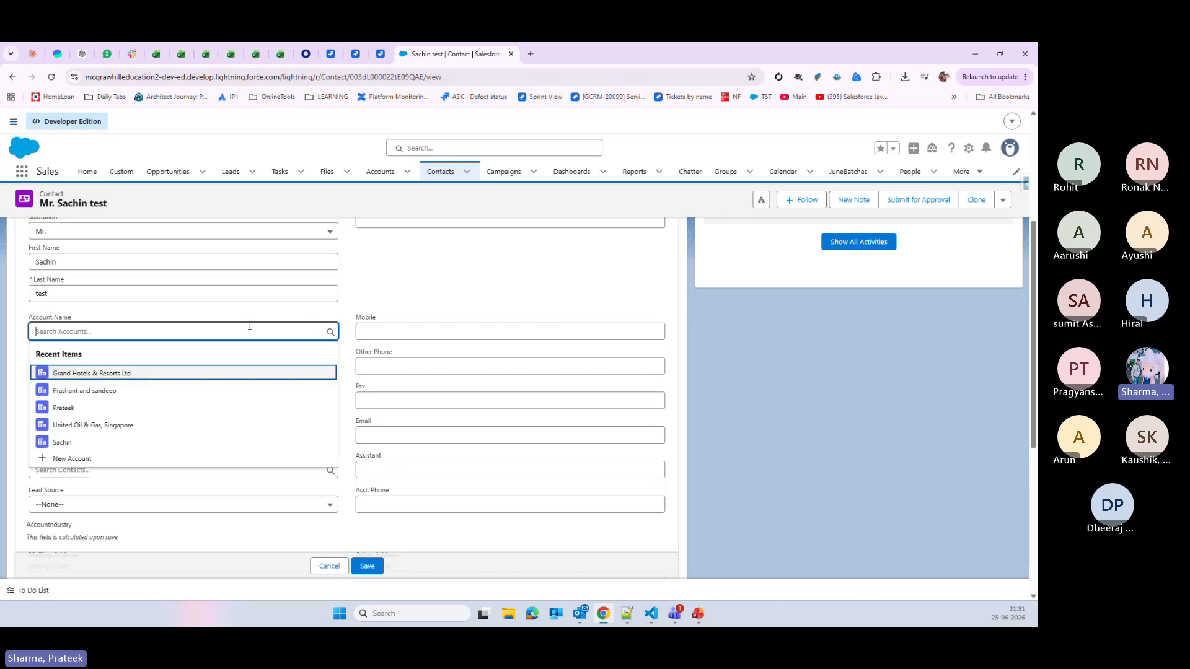
left_click(145, 378)
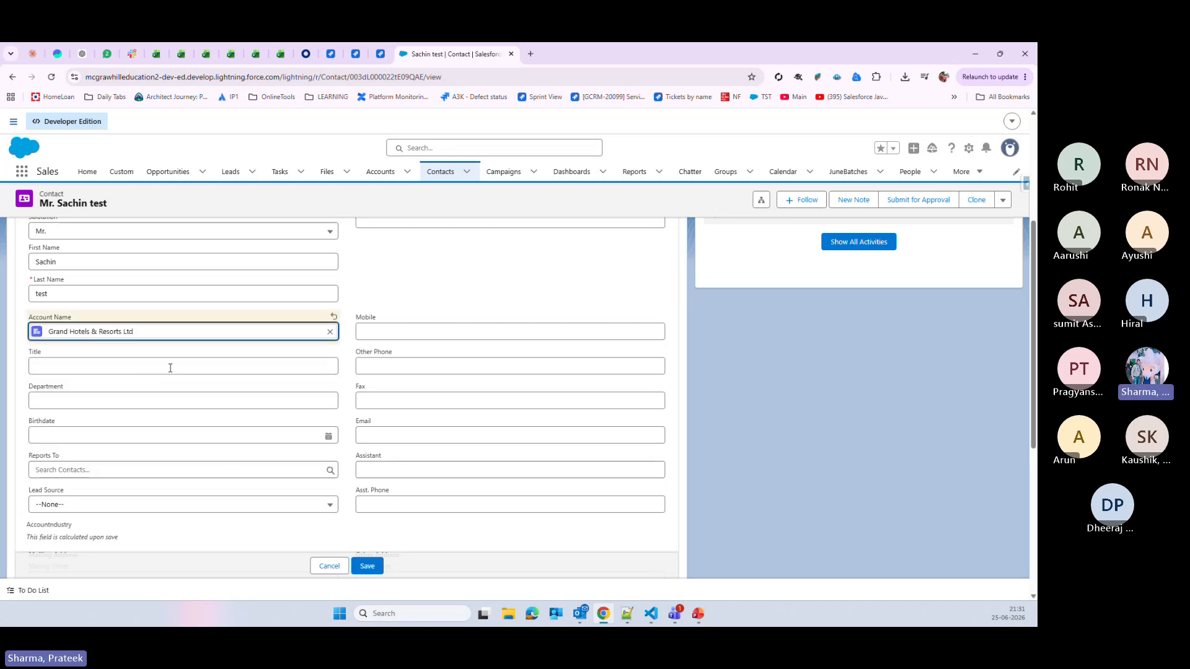
left_click(369, 565)
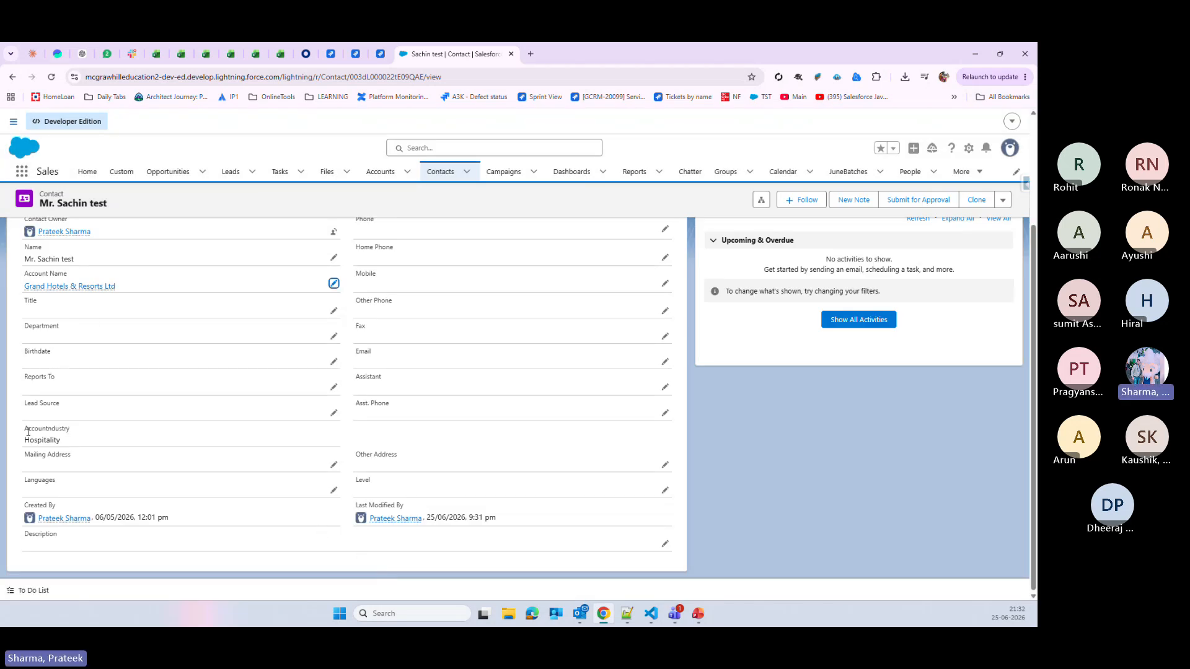
- Compare the contact's account industry formula value with the Industry in the related account's preview
left_click_drag(28, 432, 76, 435)
double_click(76, 444)
mouse_move(90, 291)
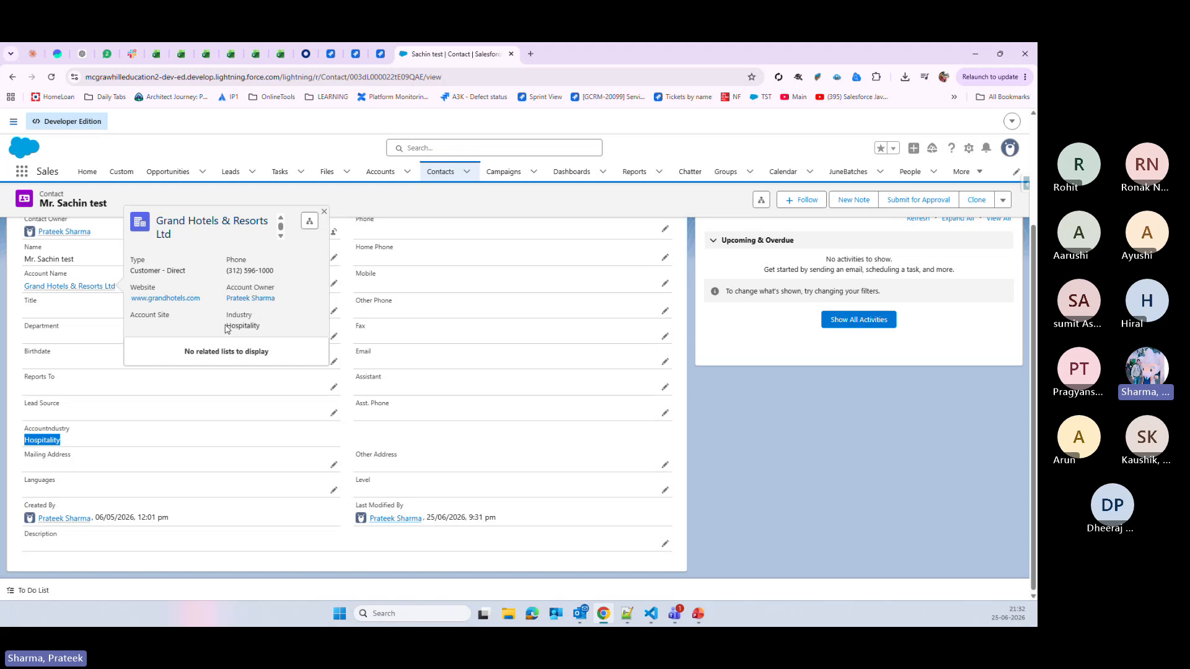
left_click_drag(227, 327, 263, 331)
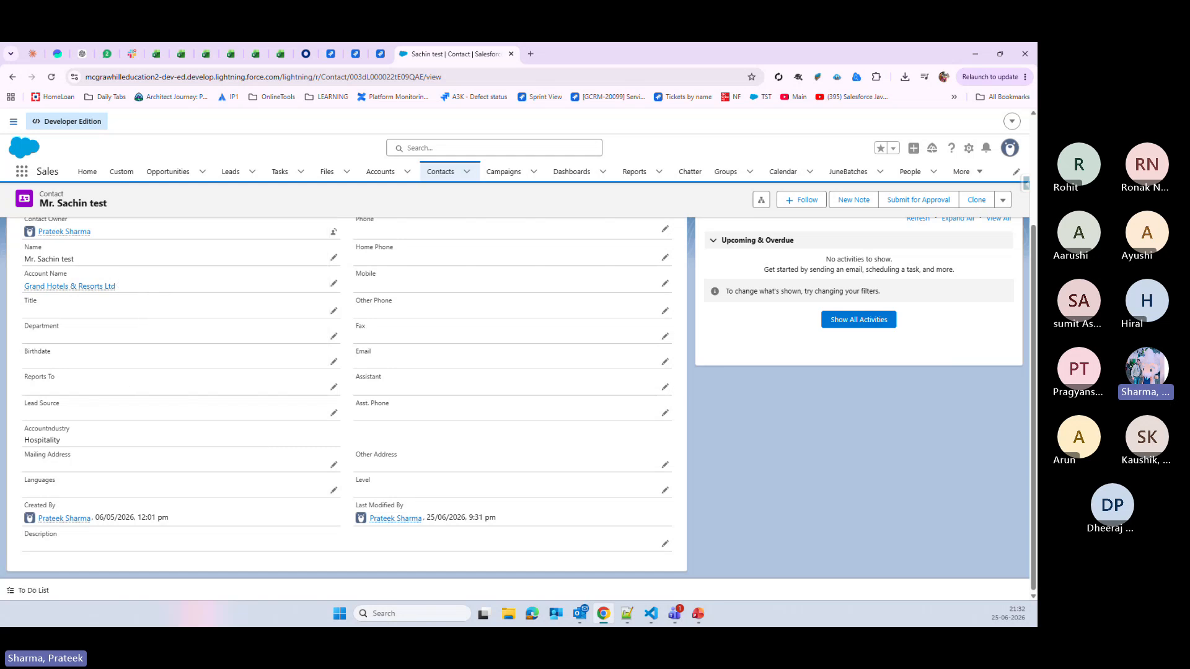
- Open Salesforce Setup from the contact record and go to the Object Manager
key("alt+Tab")
left_click(969, 148)
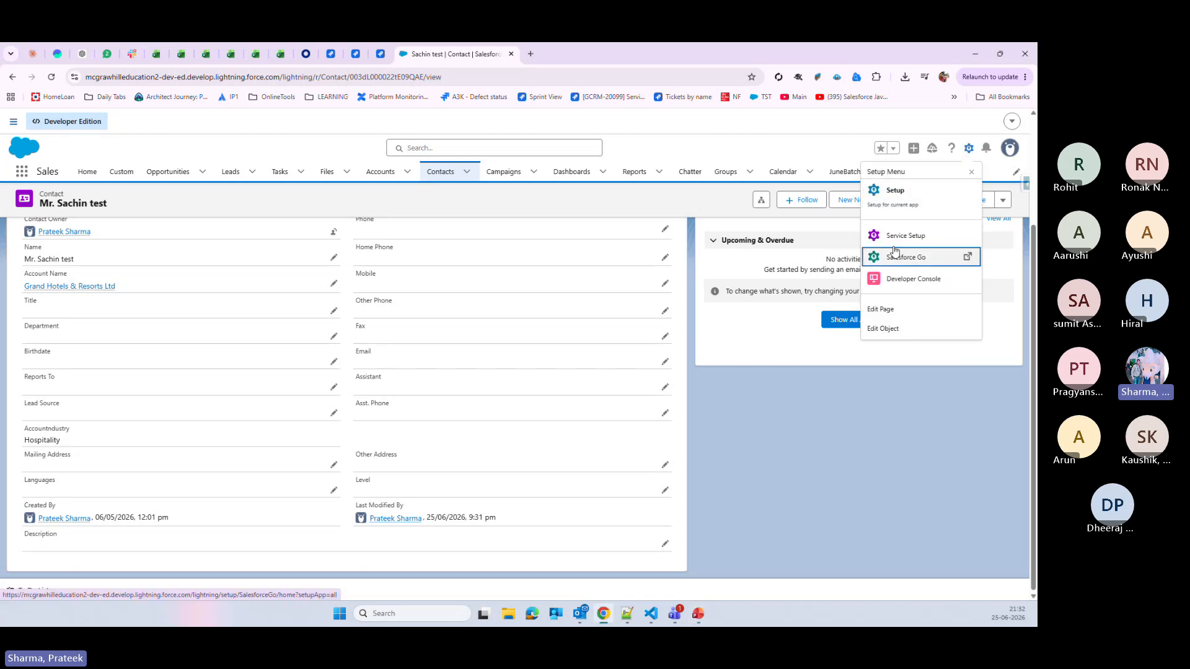
left_click(939, 193)
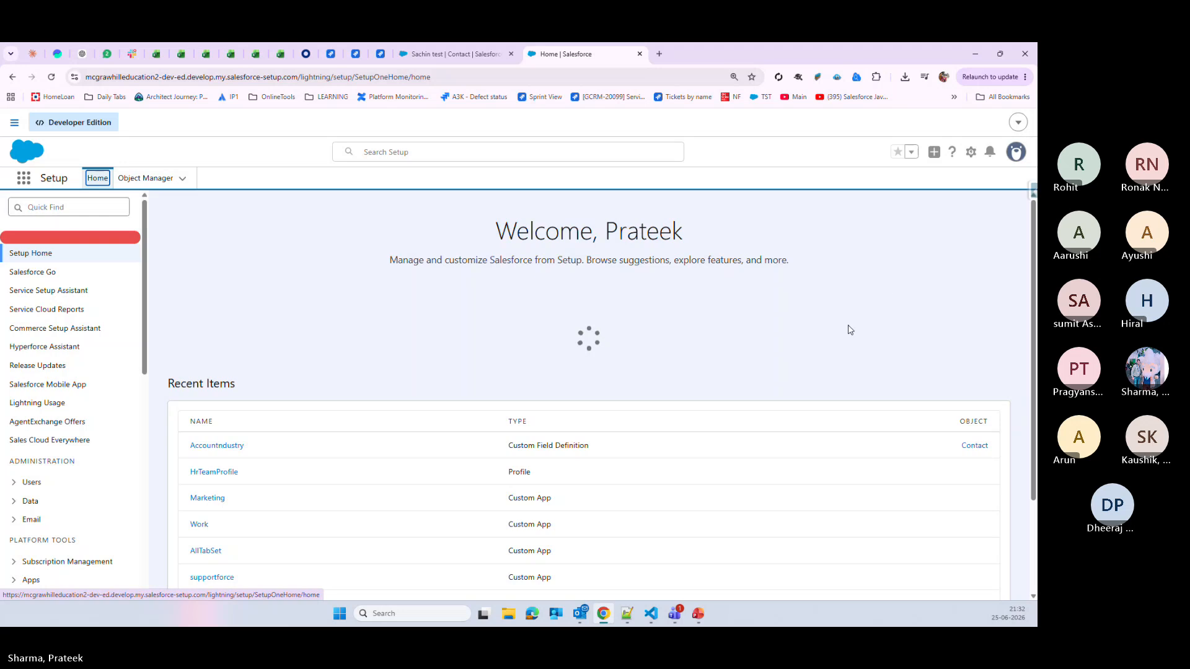
scroll(762, 304, "down", 1)
left_click(159, 184)
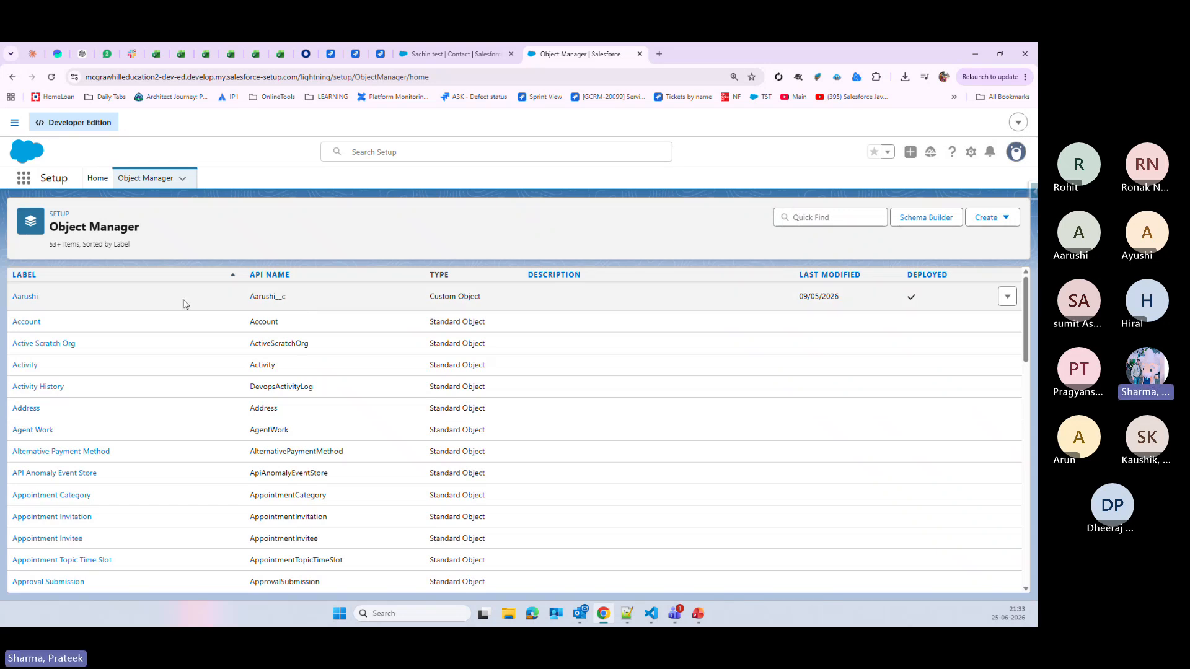
- Search the objects for "opp" and open the Opportunity object's Fields & Relationships
scroll(183, 305, "down", 1)
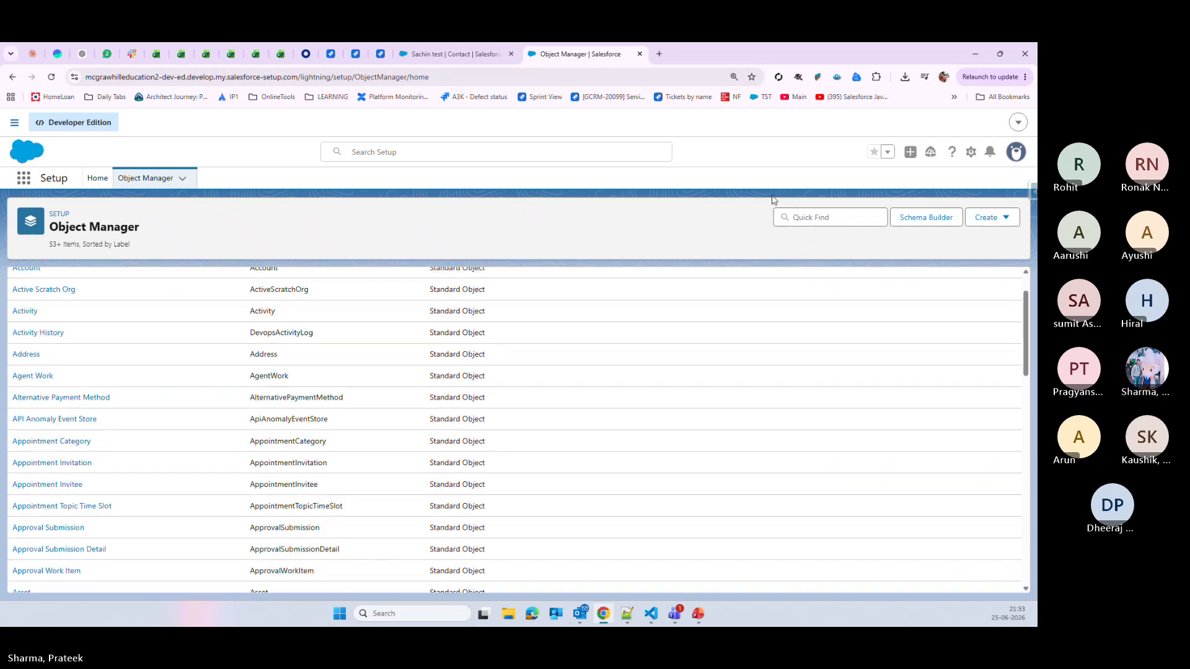
left_click(807, 216)
type("opp")
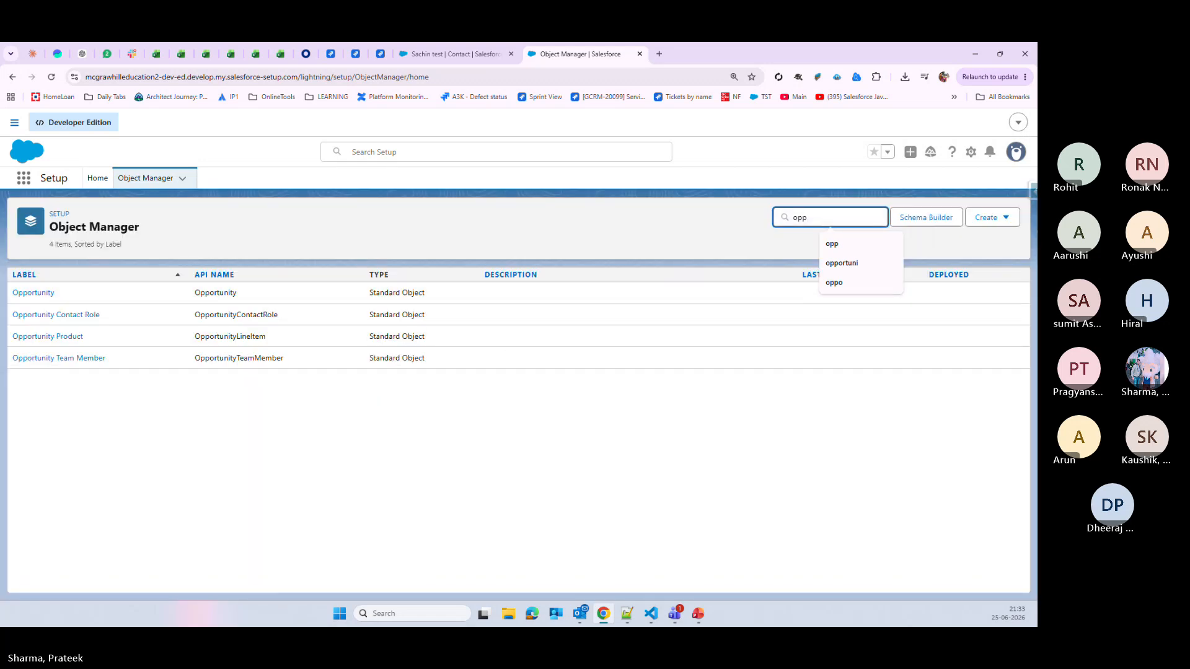
left_click(31, 292)
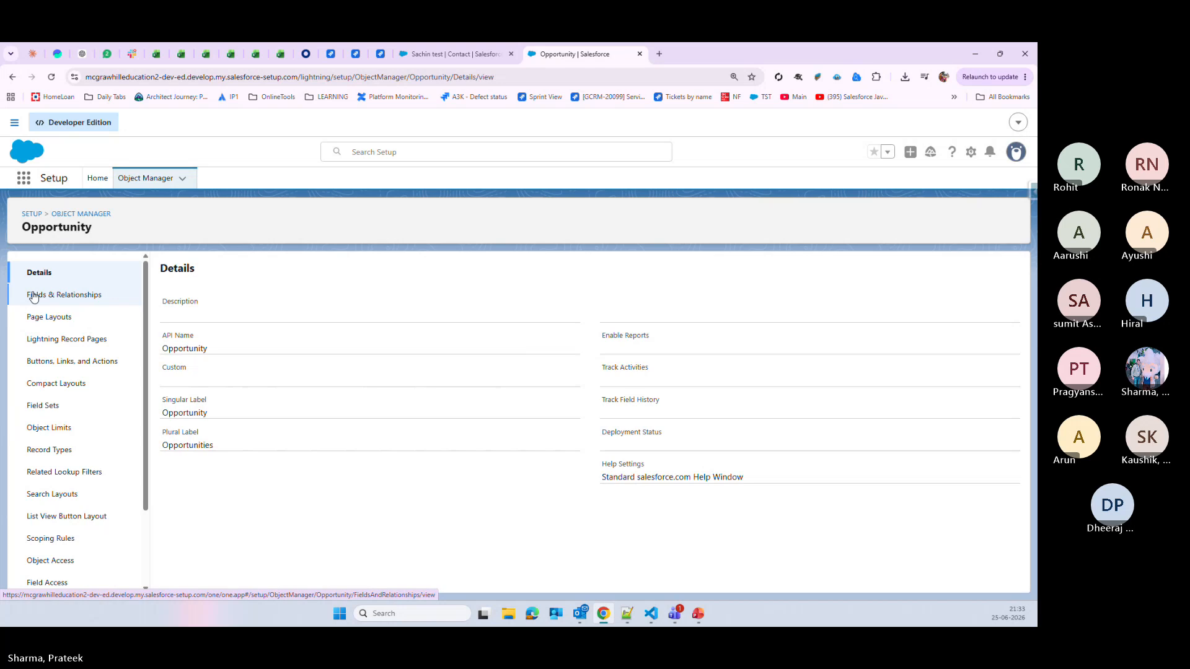
left_click(50, 296)
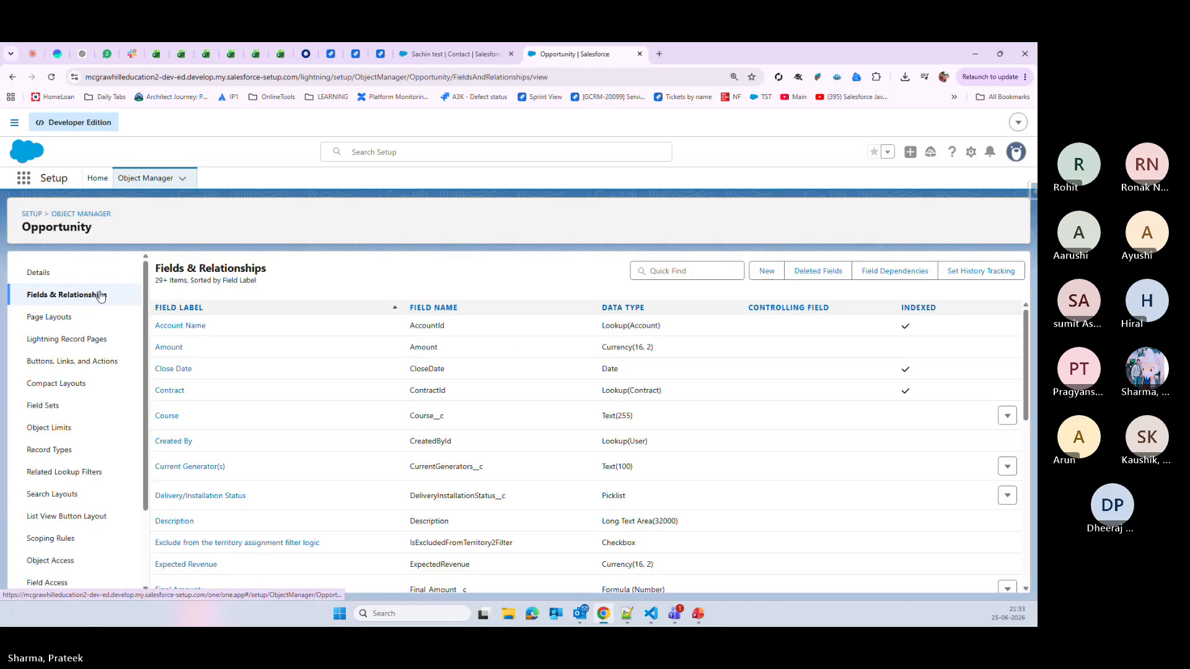
left_click(766, 271)
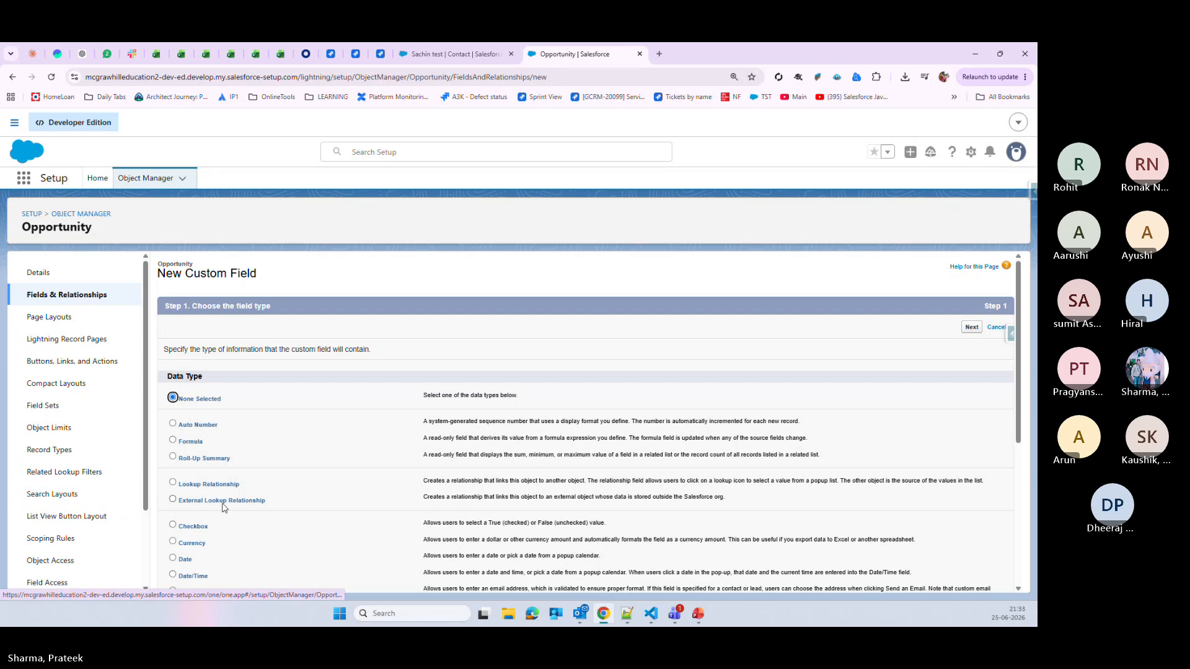
scroll(224, 505, "down", 1)
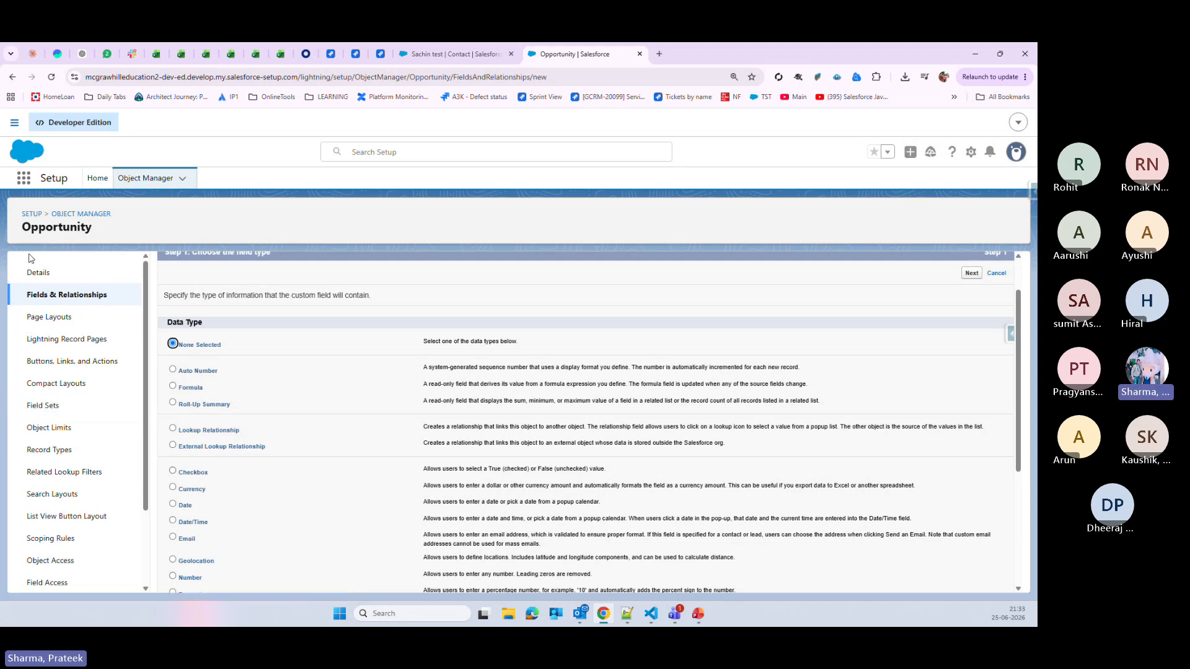
left_click(13, 78)
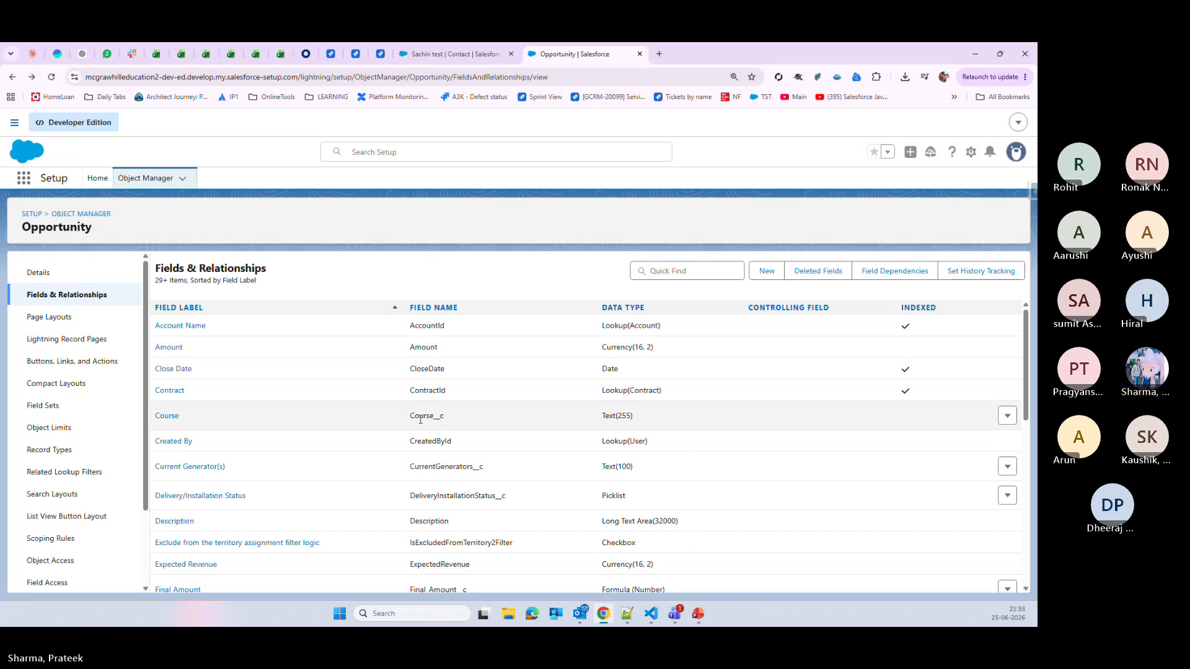
- Look through the existing Opportunity fields and return to the Object Manager's list of objects
scroll(827, 491, "down", 3)
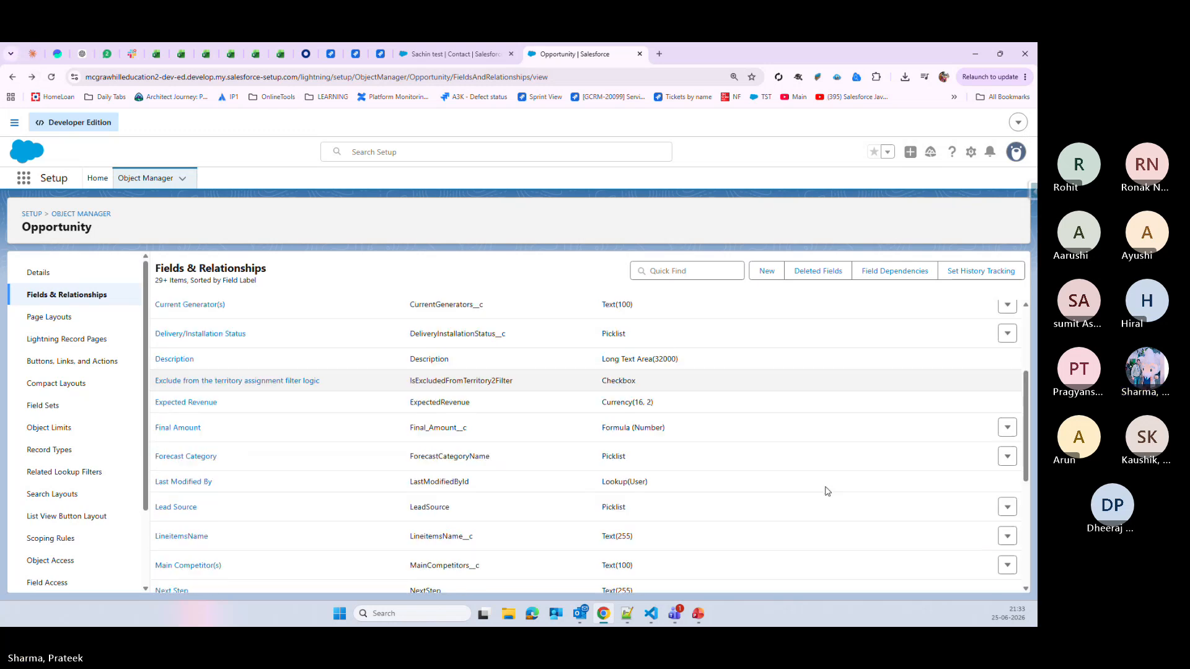
scroll(827, 492, "down", 5)
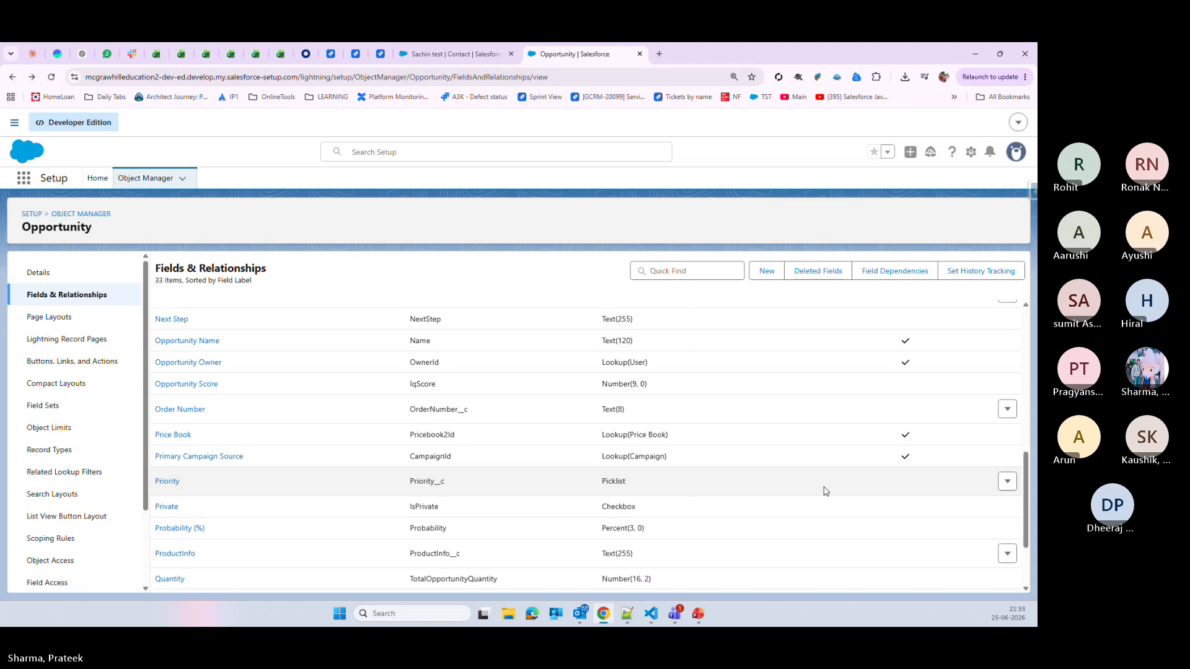
scroll(825, 491, "down", 2)
scroll(825, 491, "up", 8)
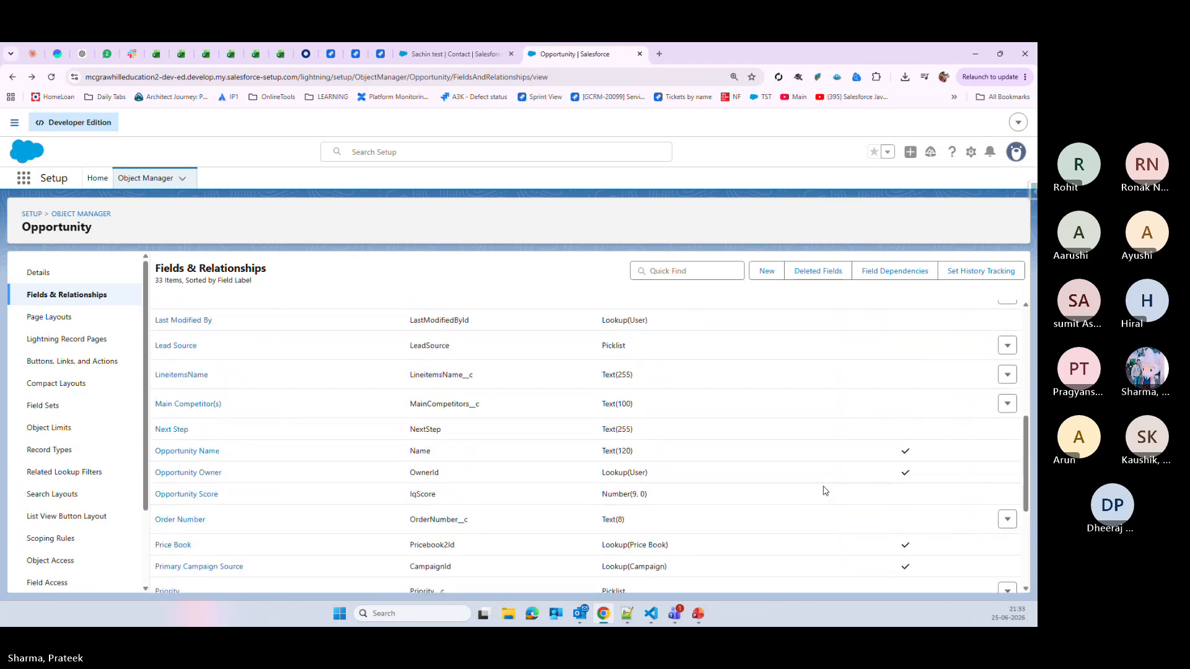
scroll(825, 490, "up", 2)
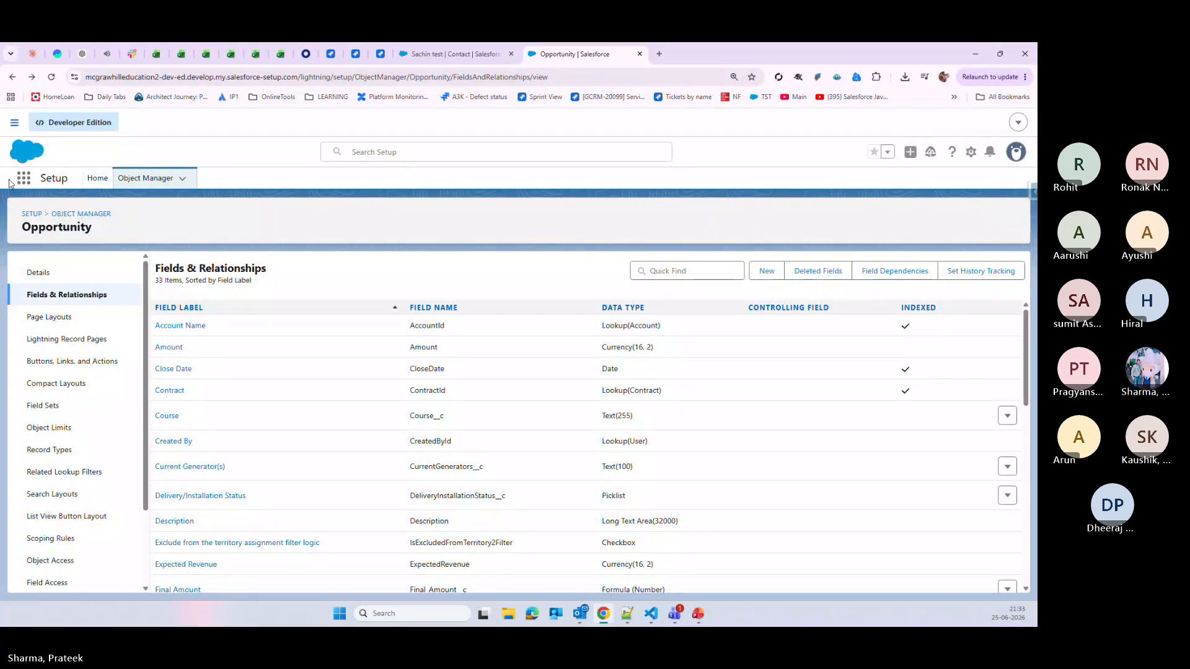
left_click(160, 186)
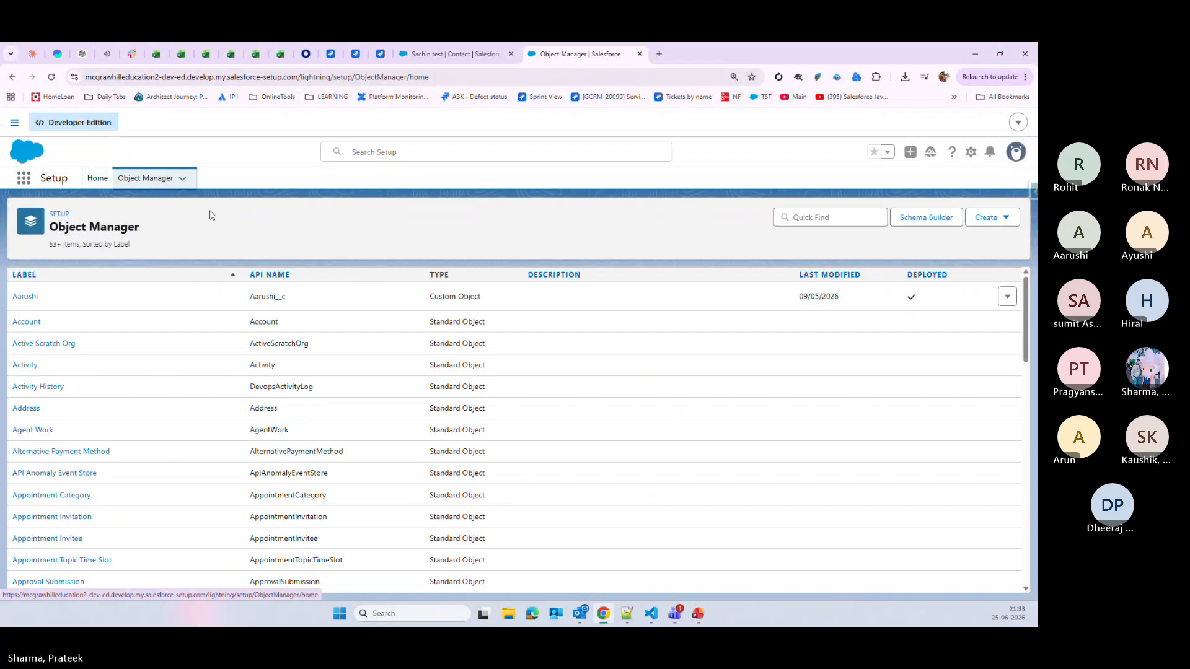
- Search the objects for "acc" and open the Account object's Fields & Relationships
left_click(852, 217)
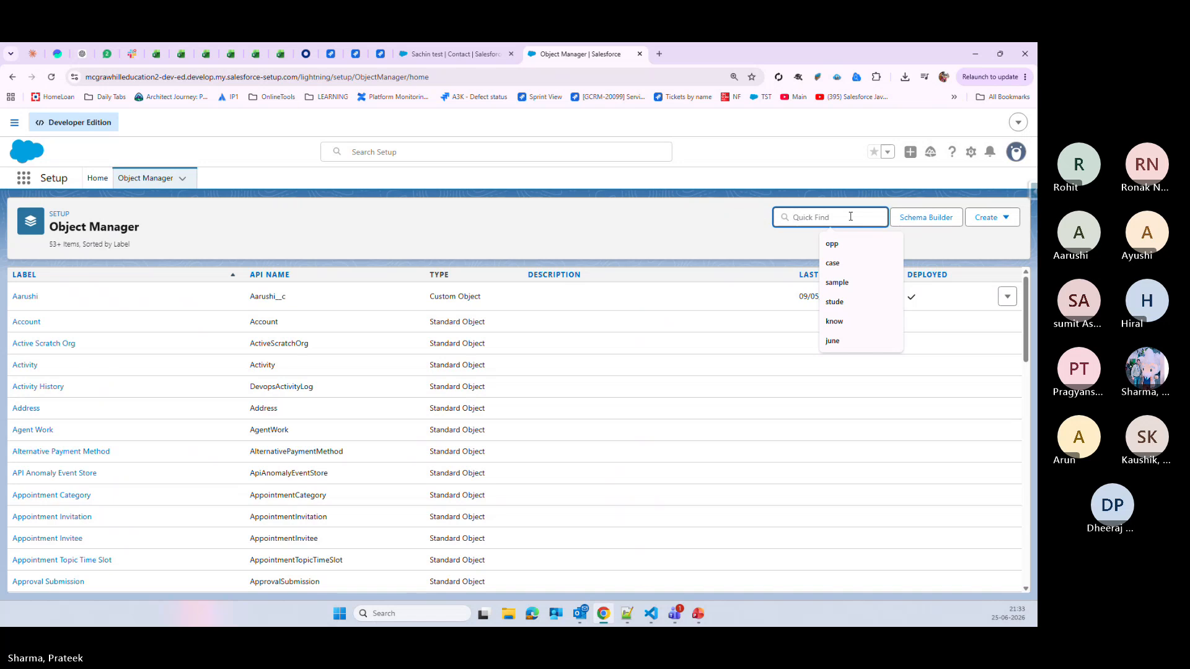
type("acc")
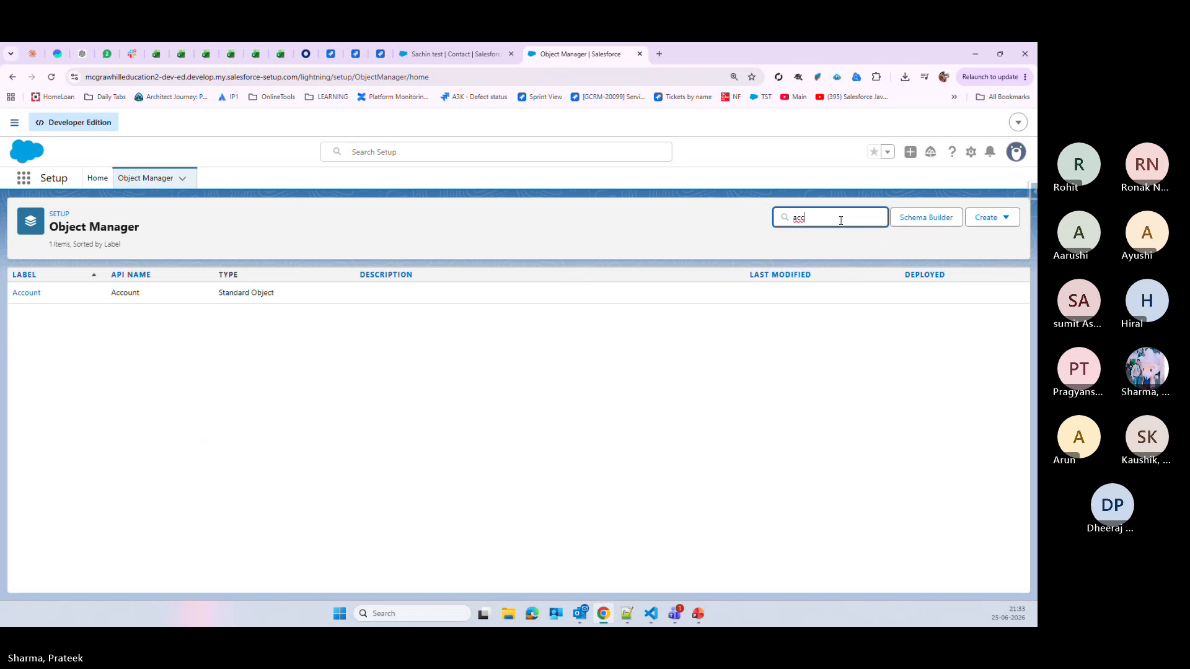
left_click(29, 296)
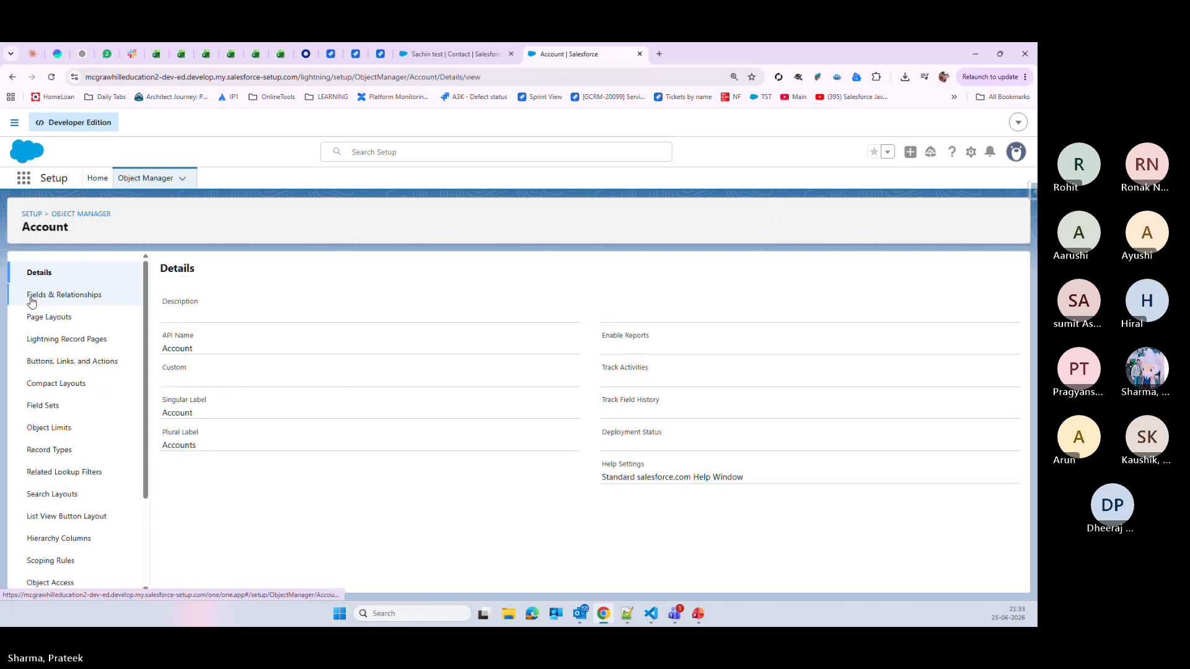
left_click(67, 303)
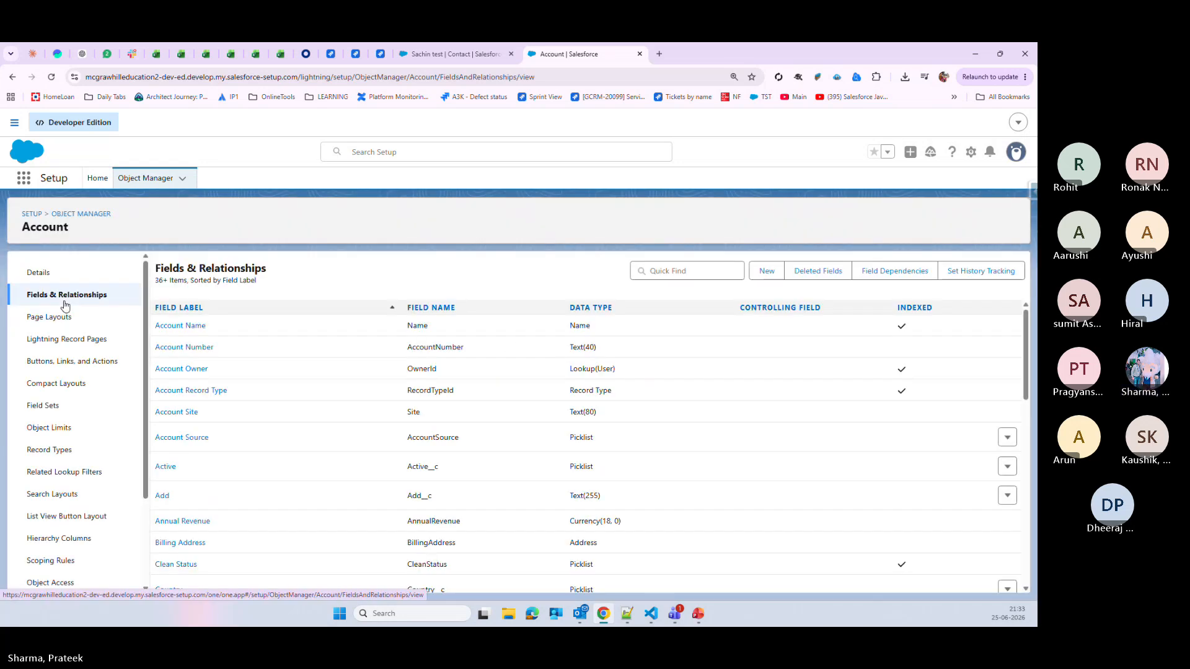
- Start a new custom field on Account with Roll-Up Summary as its data type and proceed to the field details
left_click(766, 270)
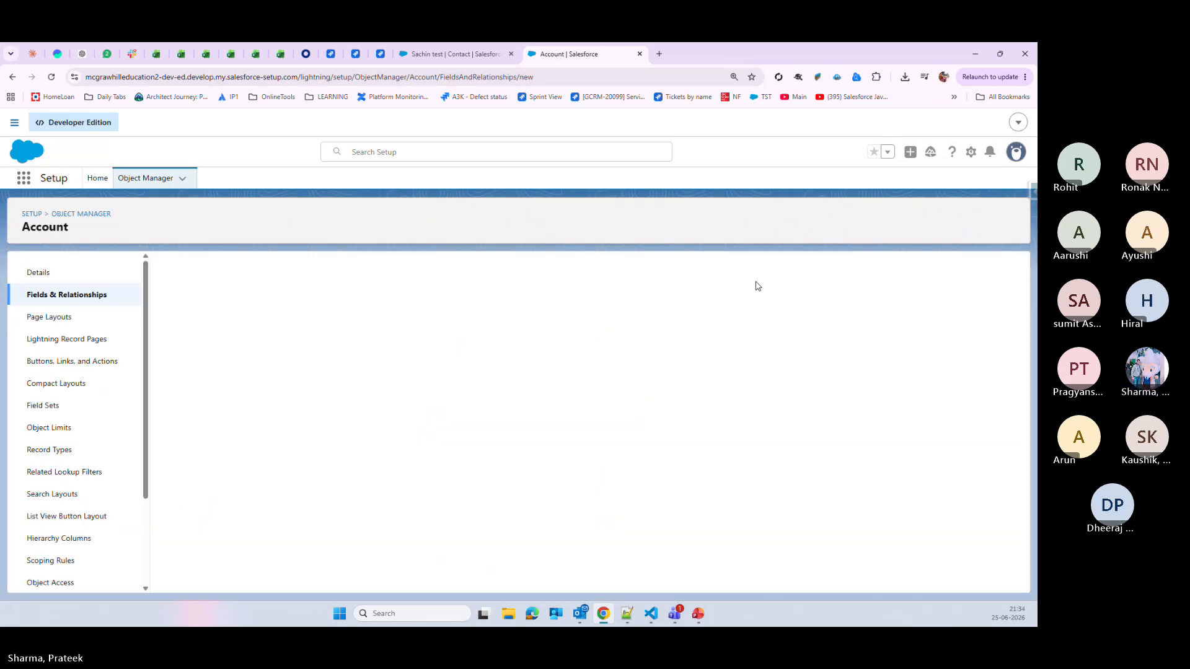
left_click(172, 397)
scroll(173, 399, "down", 1)
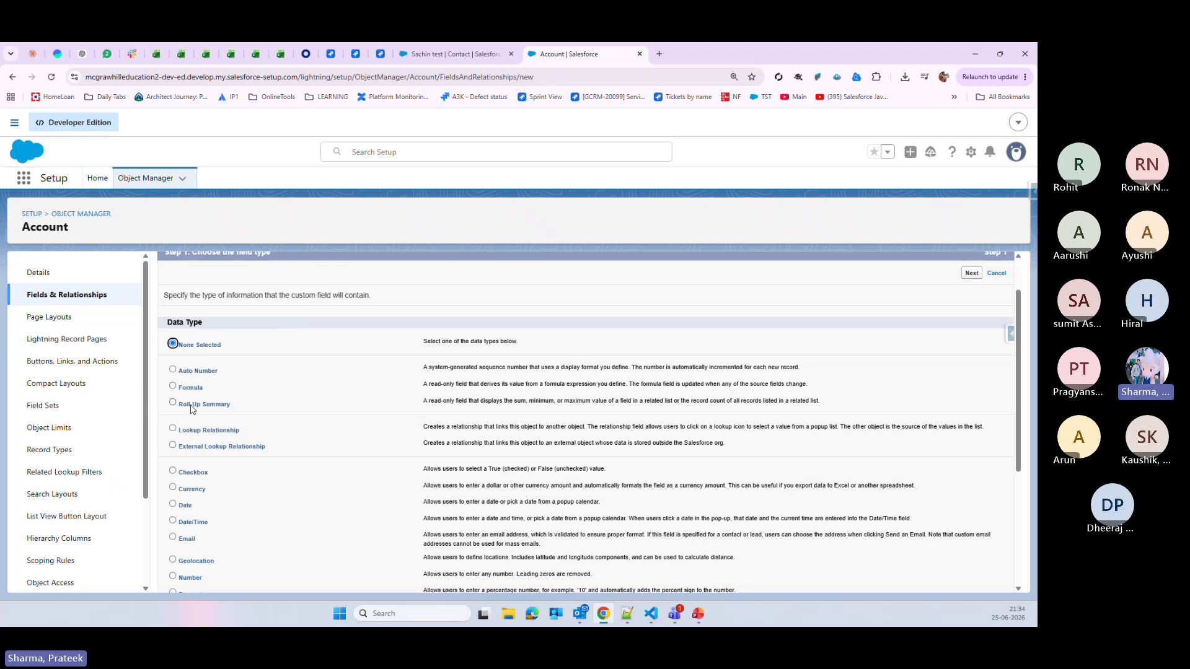
left_click_drag(180, 407, 236, 412)
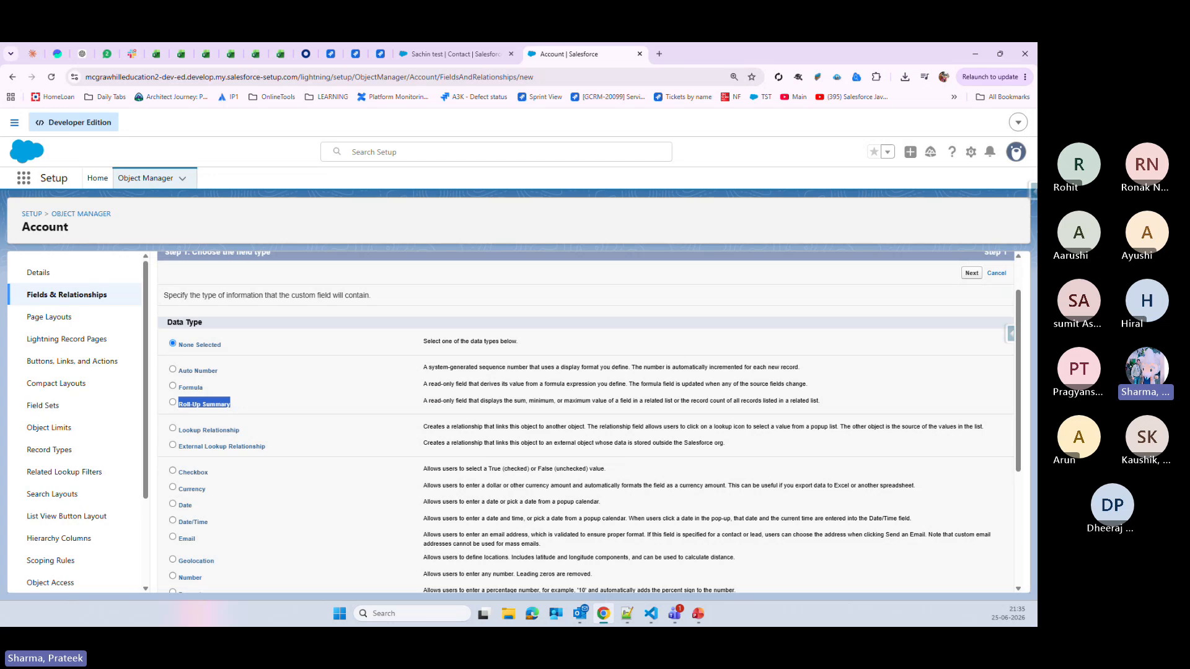
key("alt+Tab")
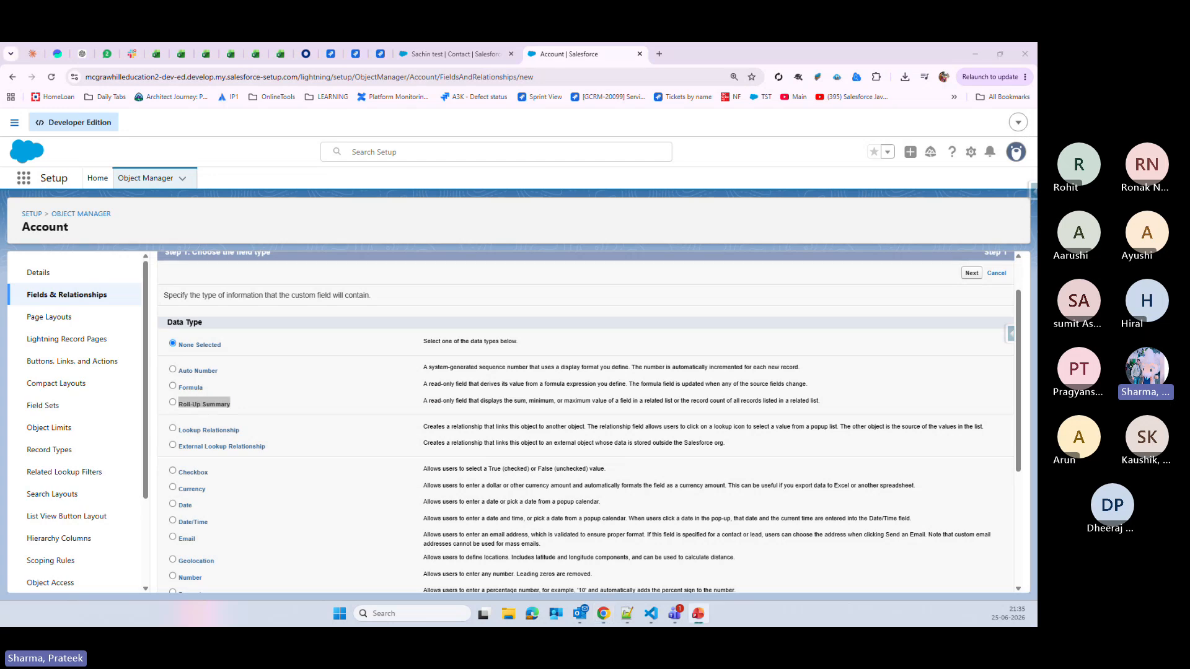
left_click(174, 402)
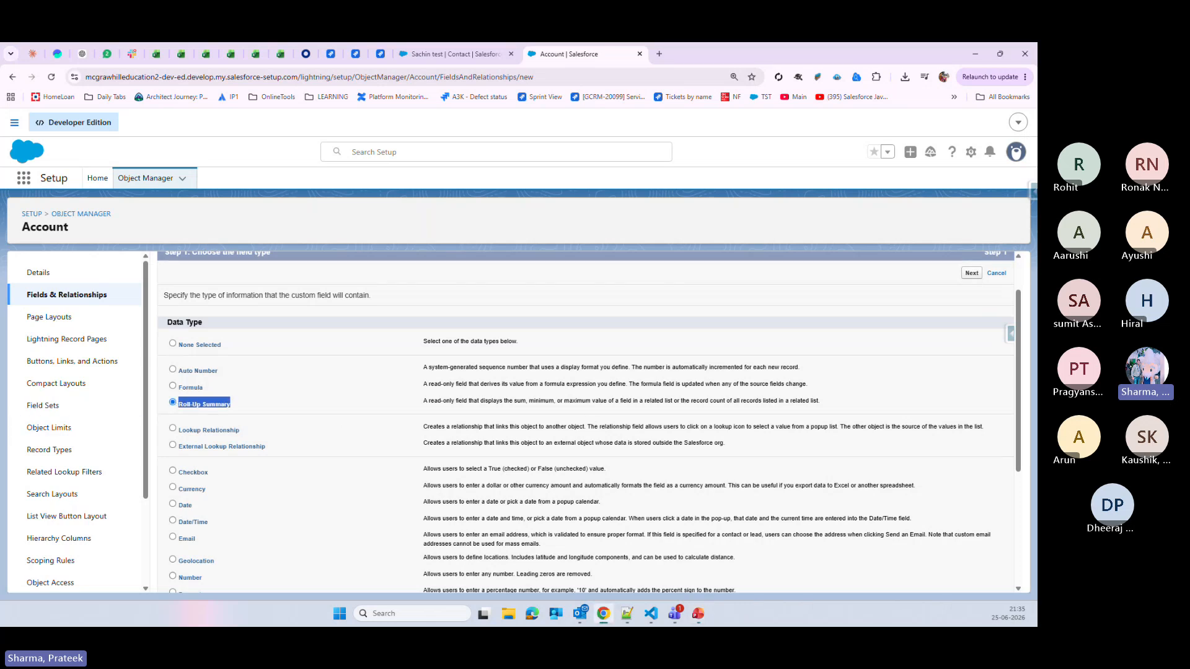
key("alt+Tab")
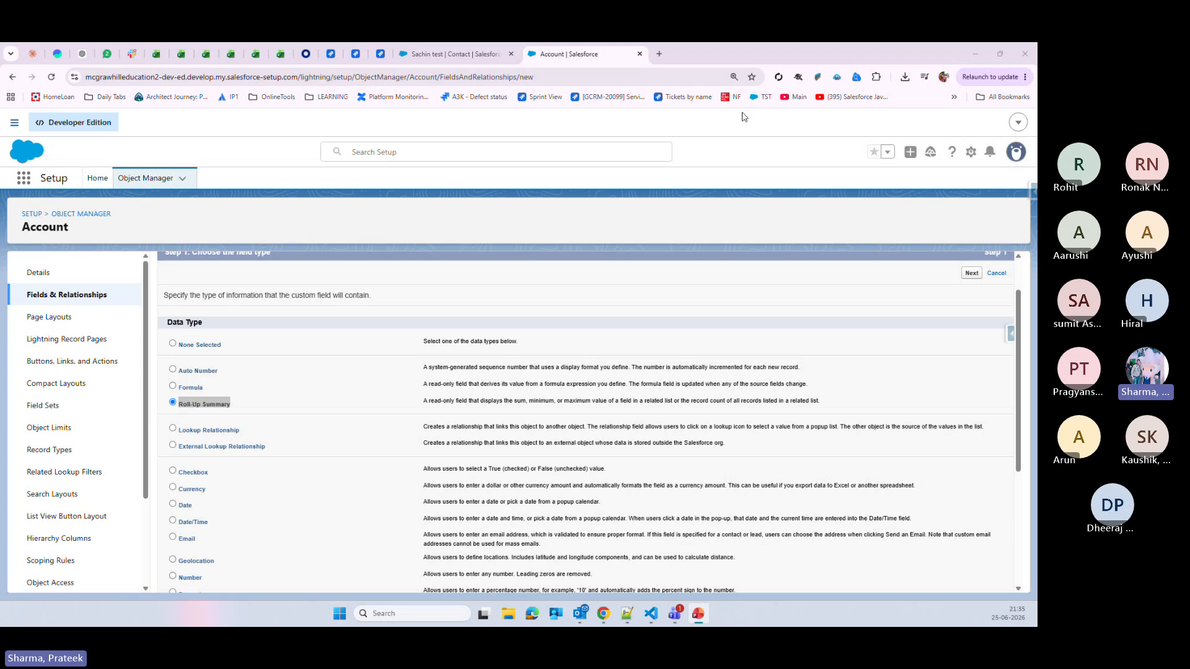
left_click(971, 273)
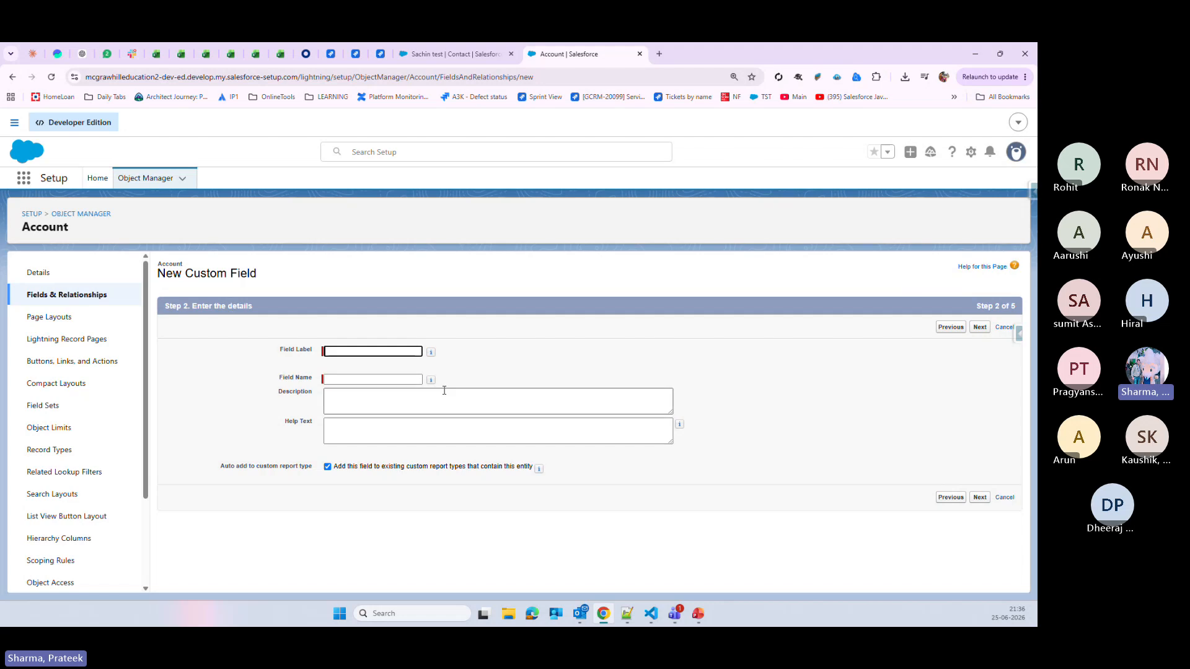
- Give the roll-up field the label and name ChildData and proceed to the summary calculation
left_click(404, 351)
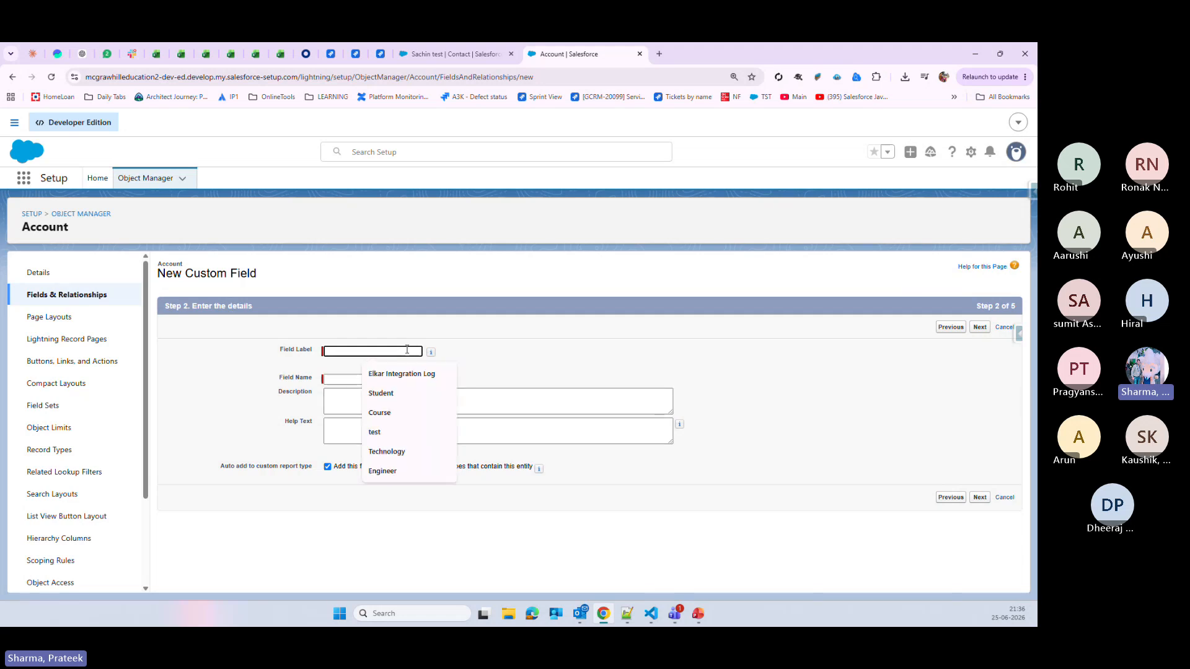
type("Child")
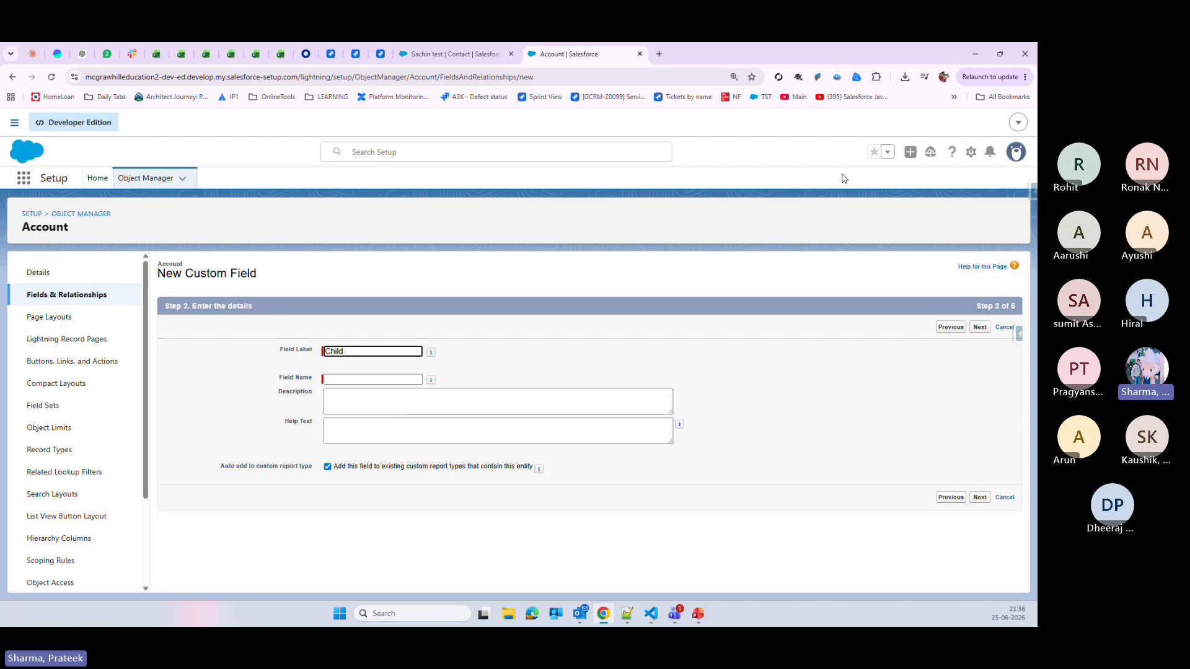
type("Data")
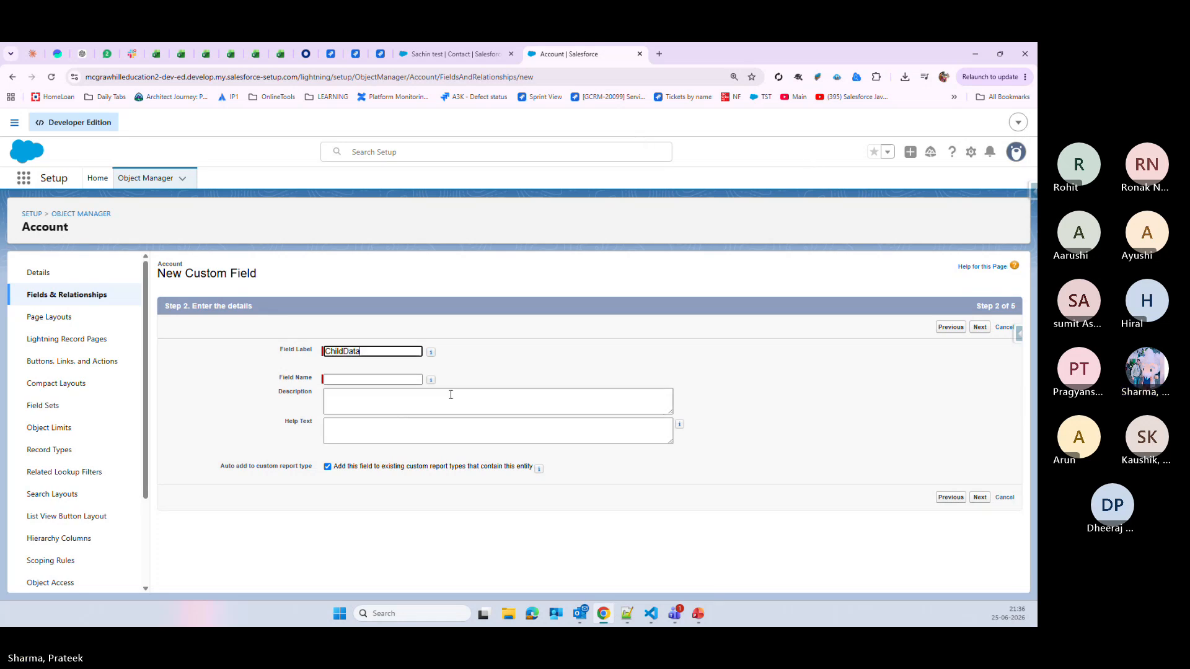
left_click(372, 380)
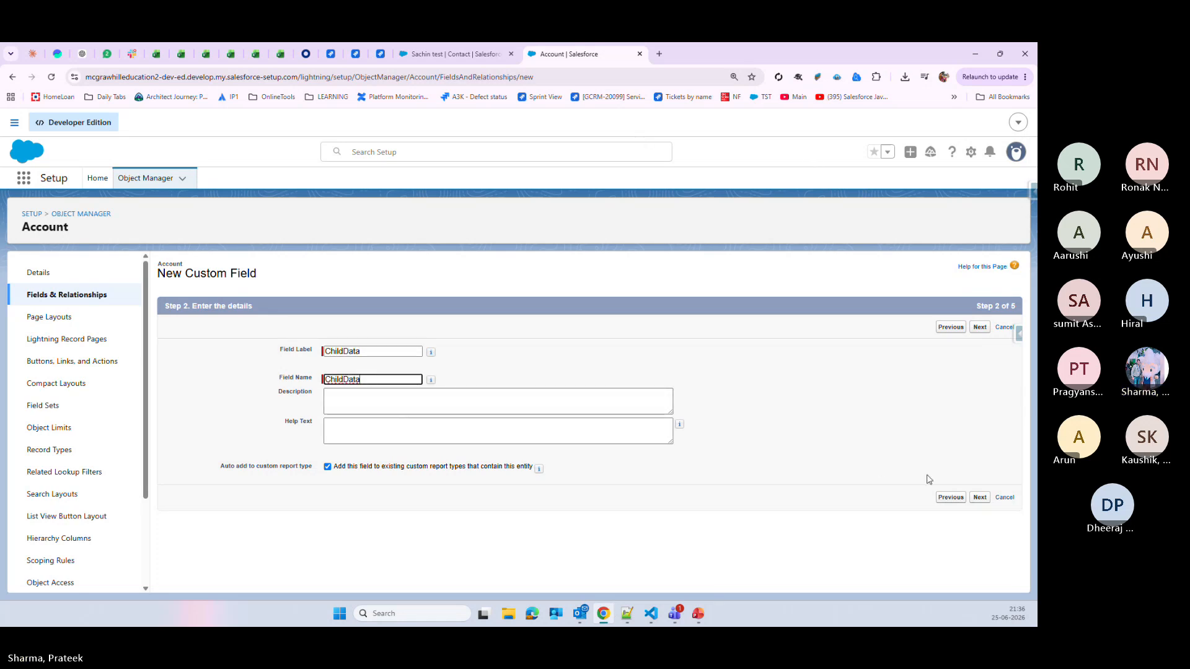
left_click(979, 497)
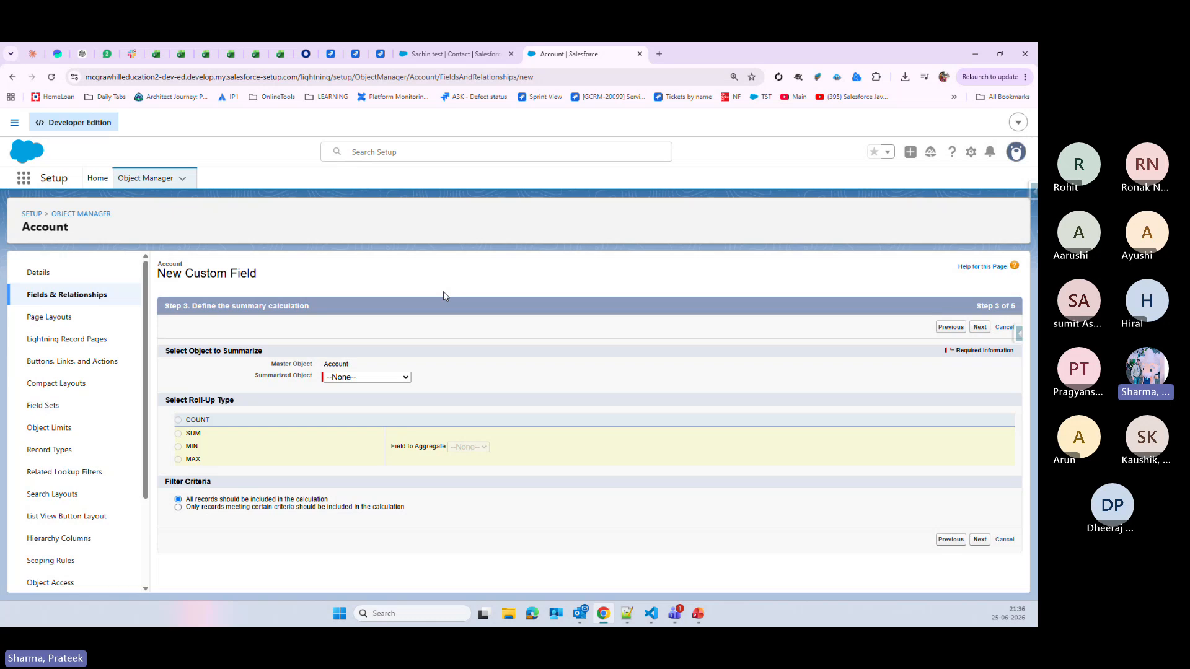
- Set Opportunities as the summarized object and look through the fields that SUM and MIN can aggregate
left_click(338, 379)
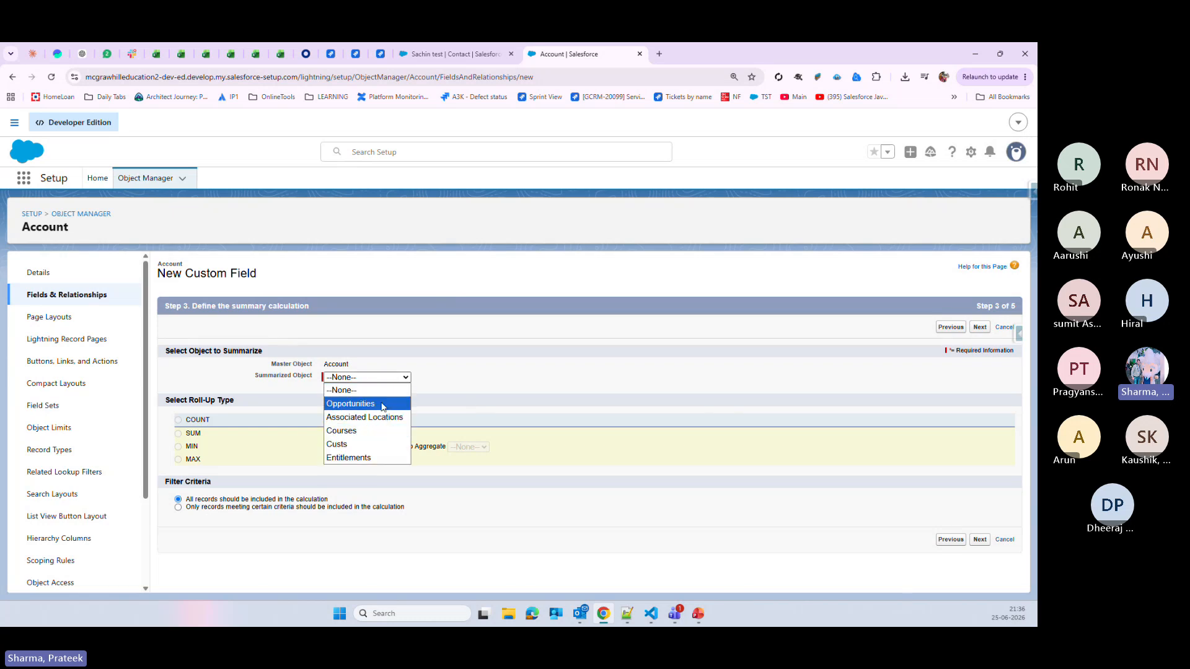
left_click(382, 405)
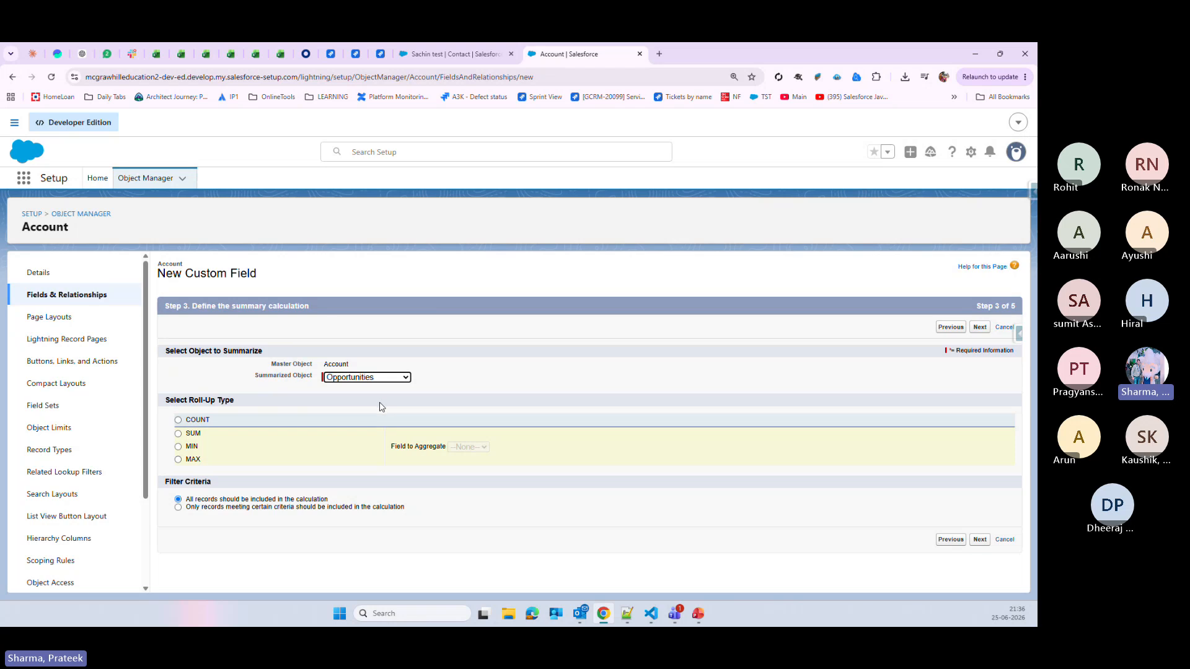
left_click(179, 421)
left_click(179, 433)
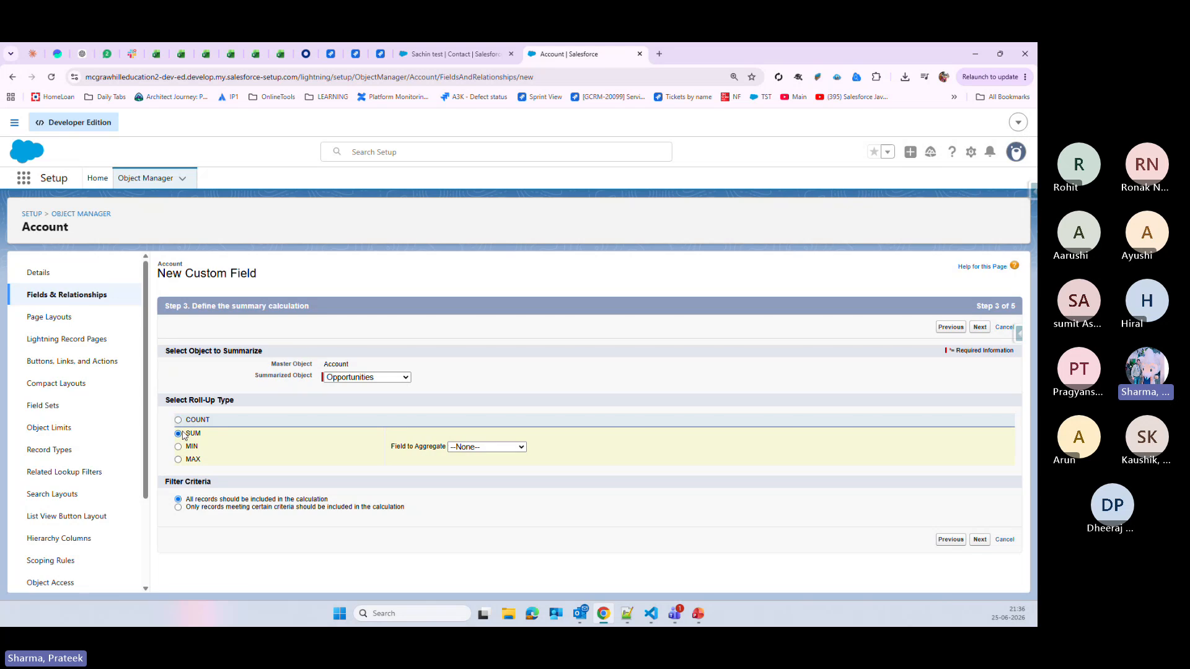
left_click(452, 447)
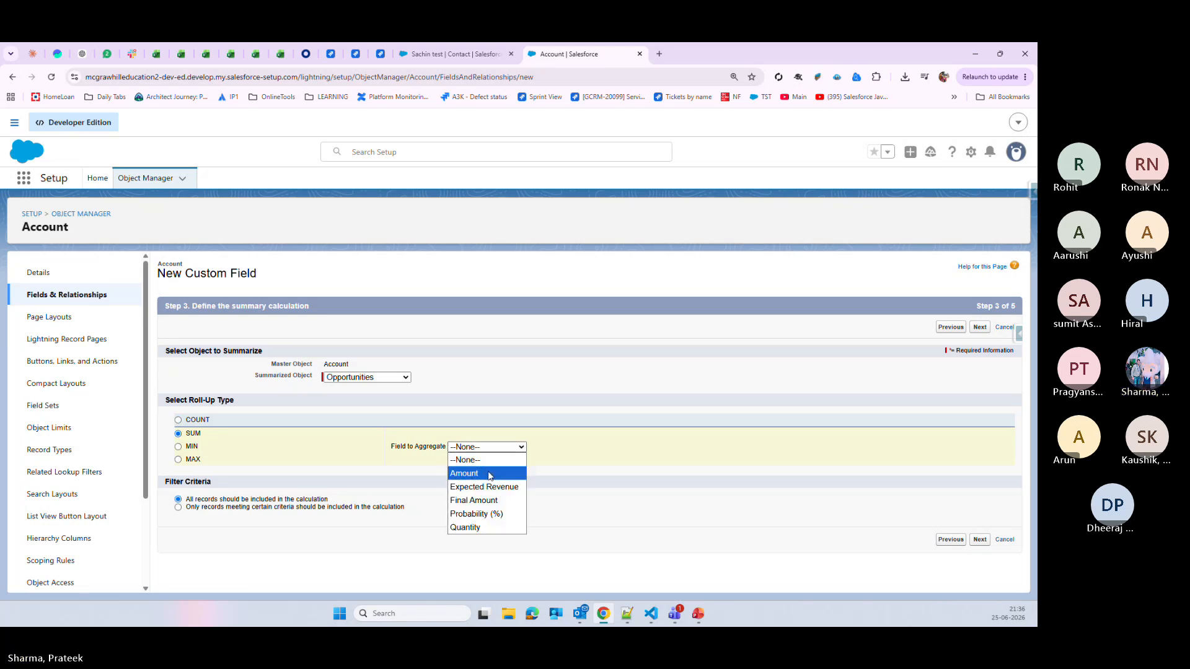
left_click(178, 446)
left_click(503, 446)
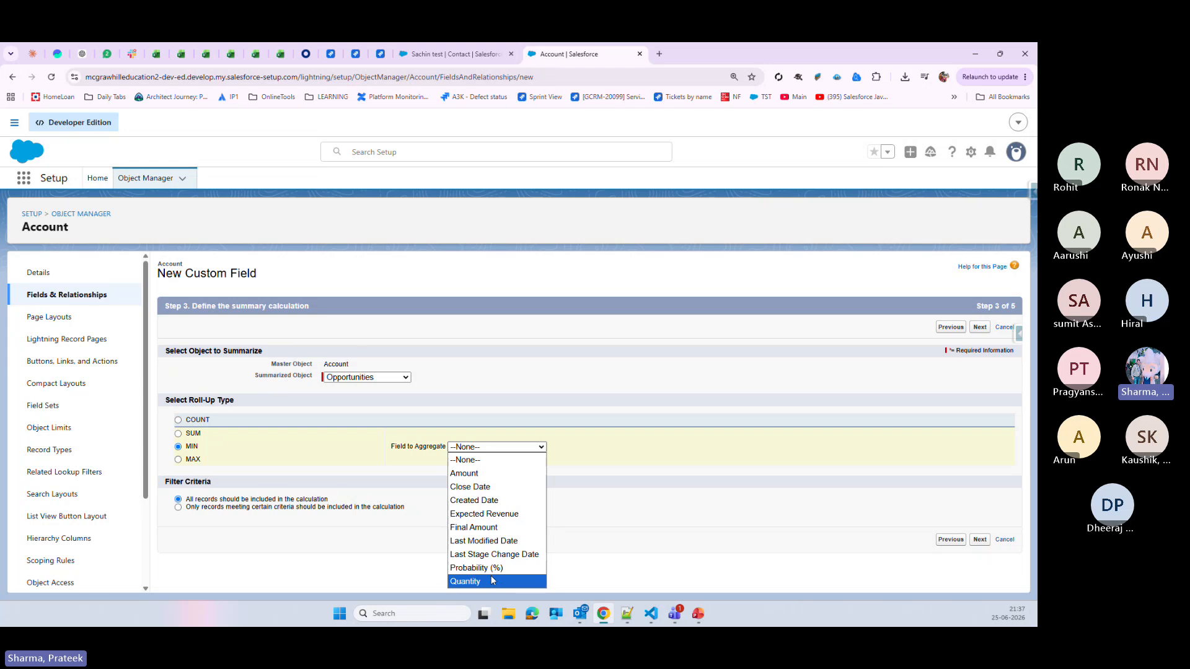
- Set the roll-up type to MAX with Amount as the field to aggregate
left_click(177, 460)
left_click(495, 447)
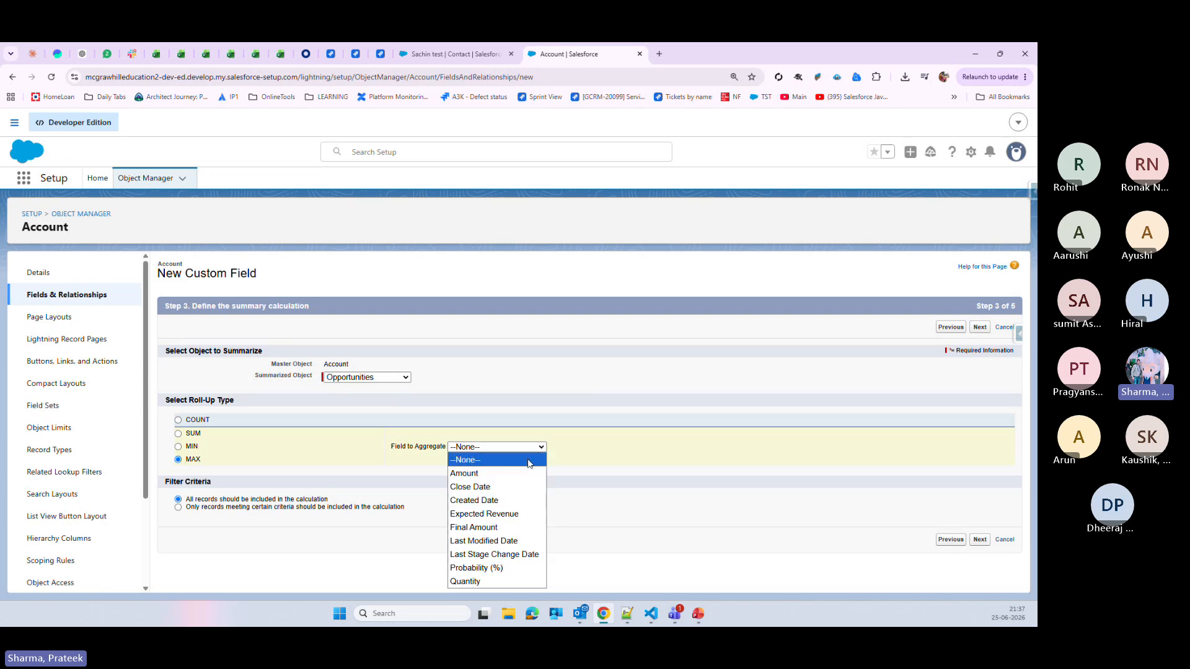
left_click(341, 470)
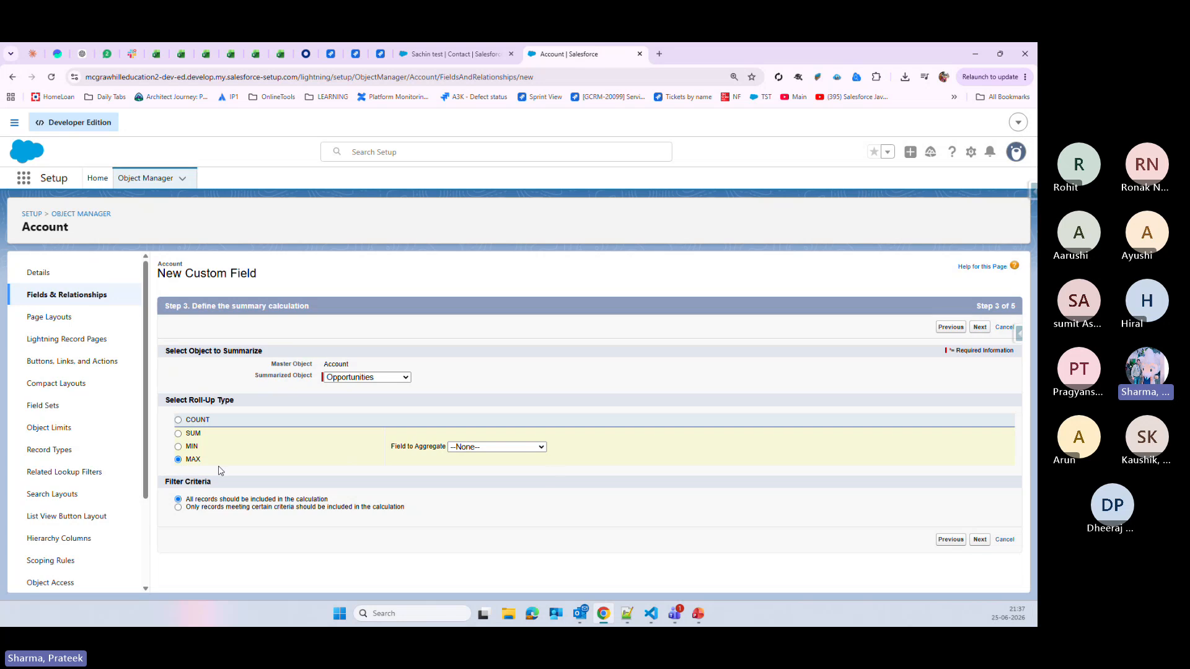
left_click(487, 449)
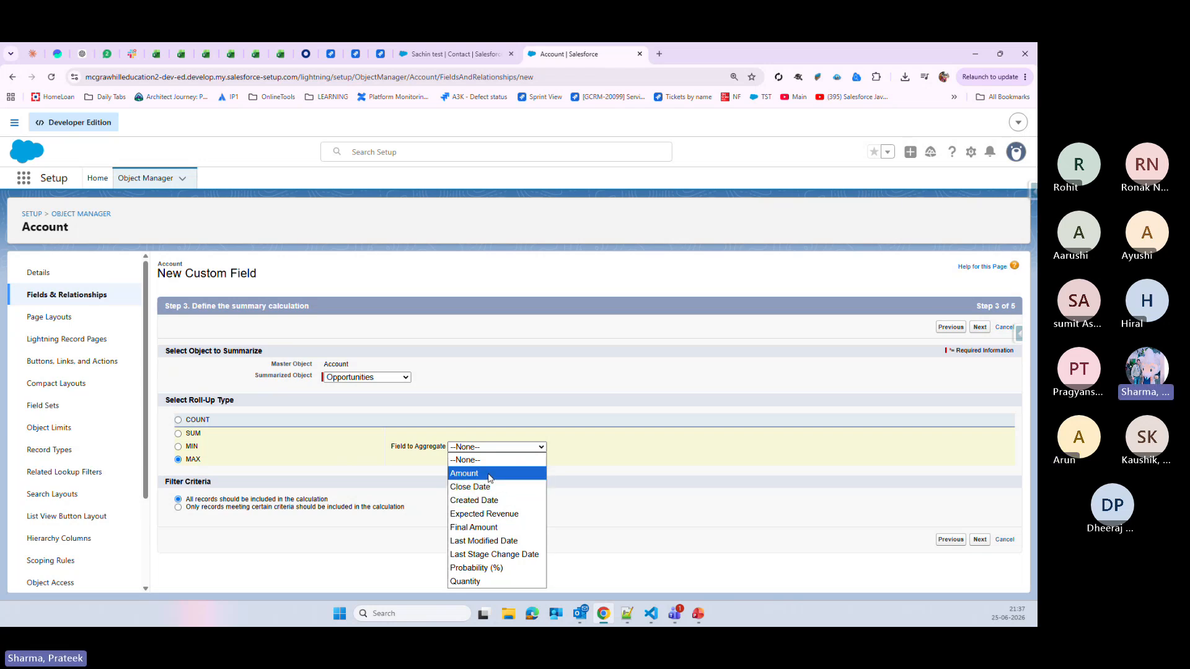
left_click(490, 475)
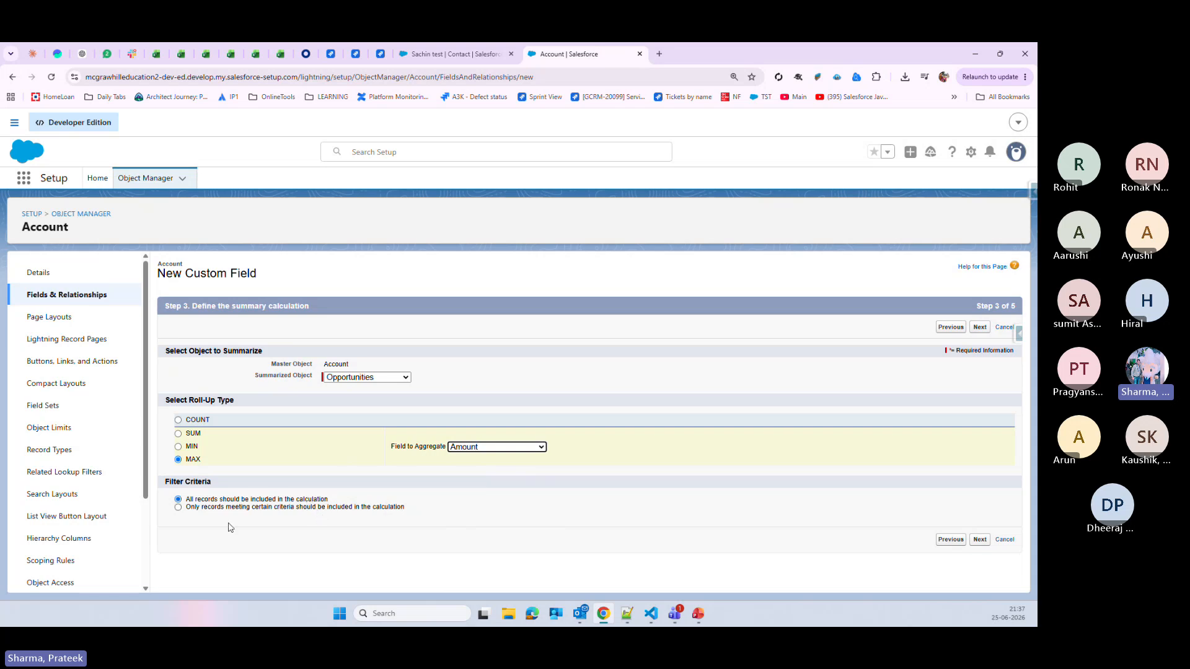
- View the filter criteria for including only certain records, and restore the option to include all records in the calculation
left_click(178, 507)
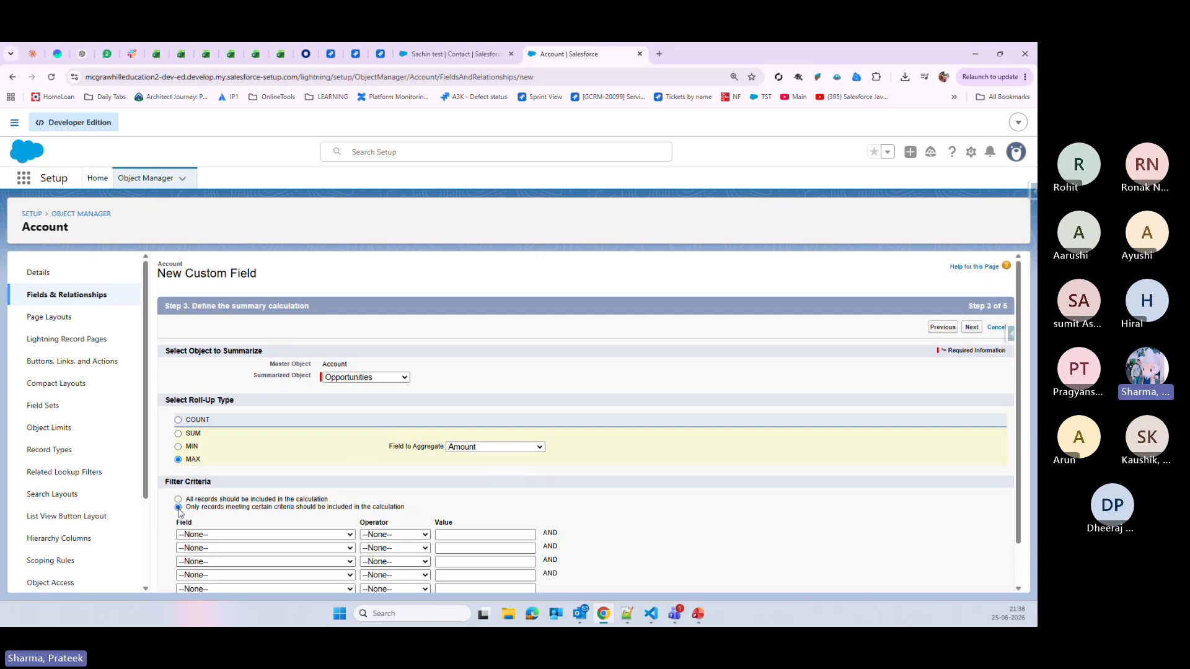
scroll(344, 552, "down", 1)
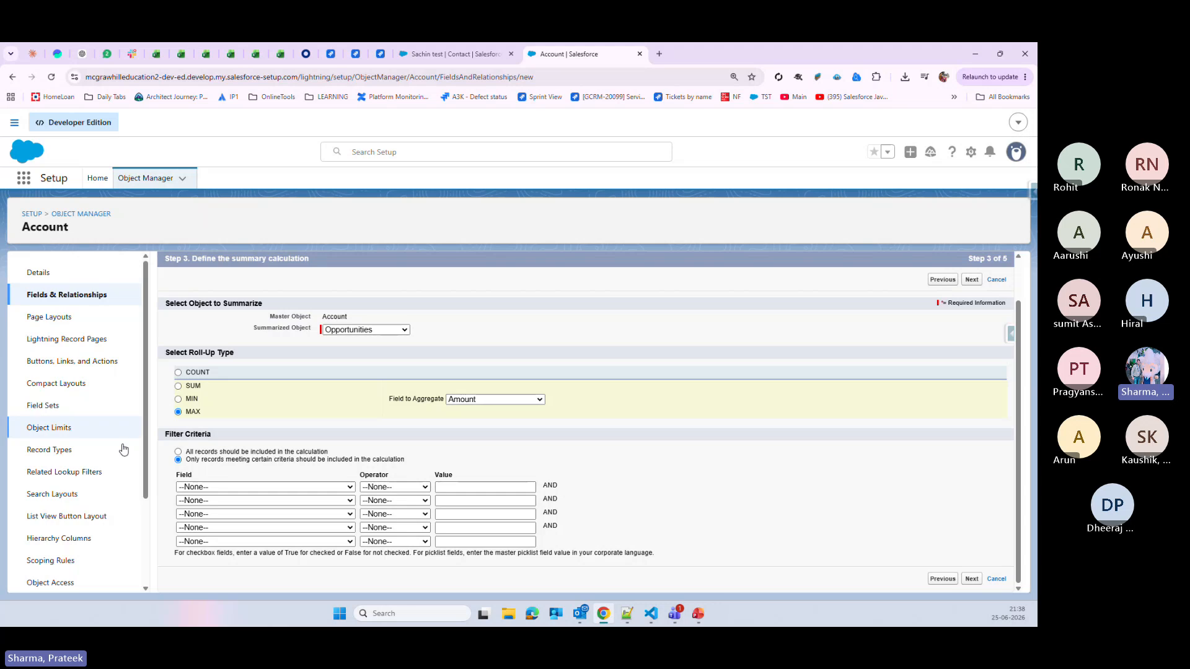
left_click(179, 453)
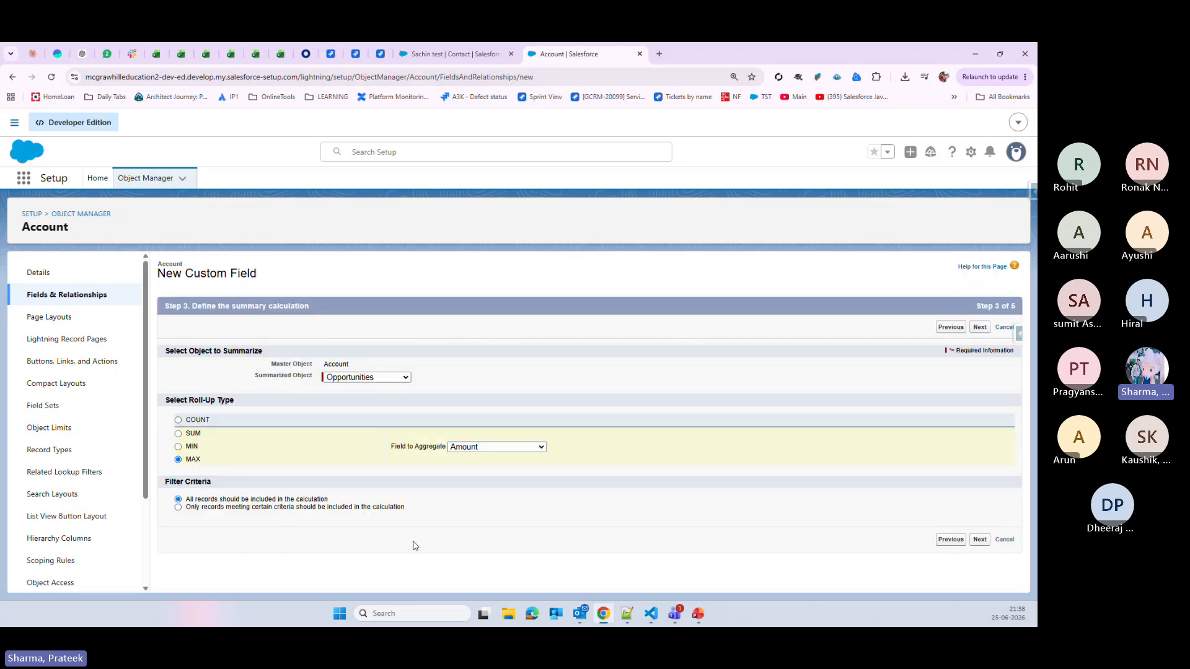
- Make the ChildData field visible to all profiles, keep it on every page layout, and save it
left_click(979, 540)
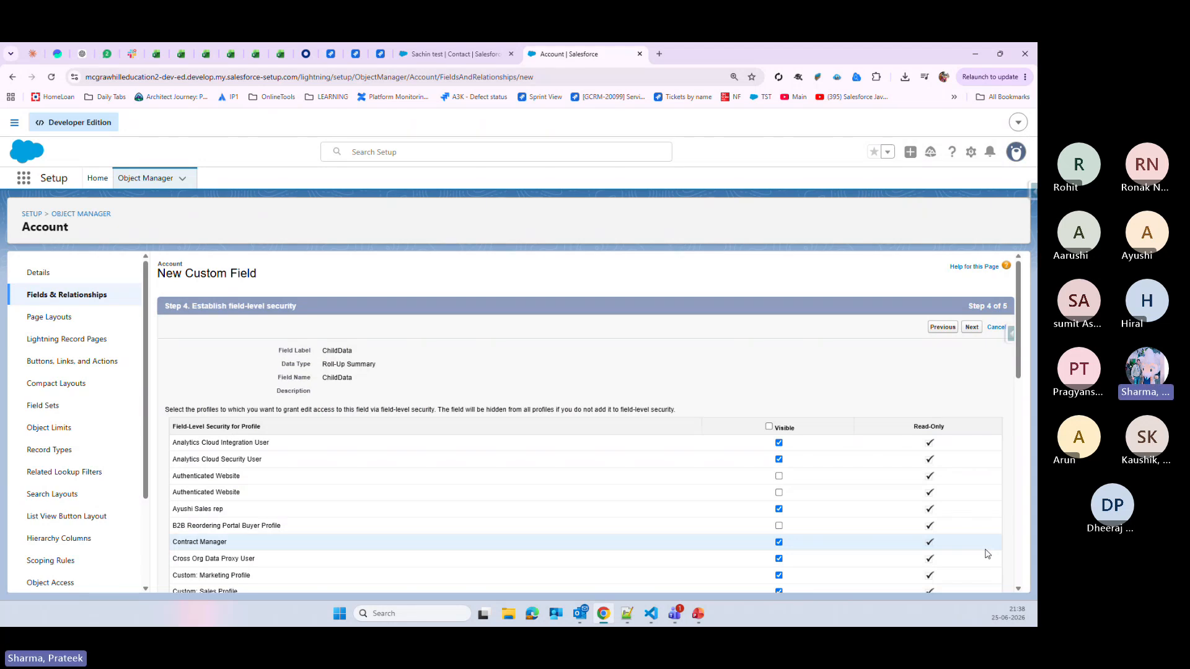
left_click(769, 427)
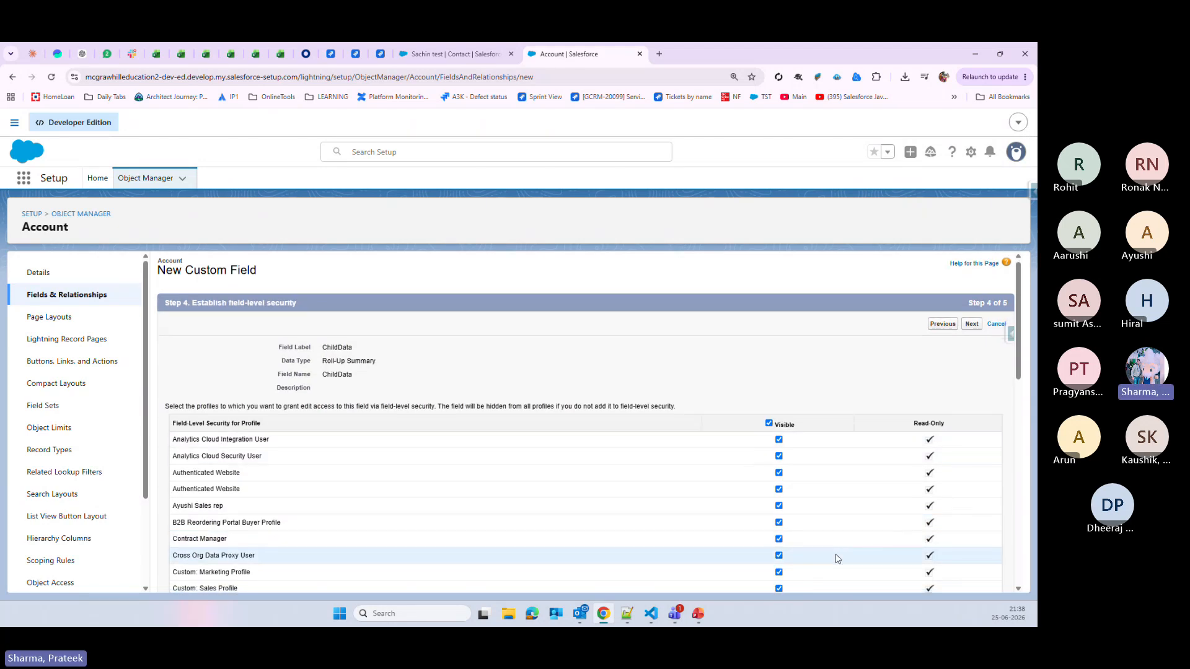
scroll(836, 558, "down", 3)
scroll(837, 559, "down", 10)
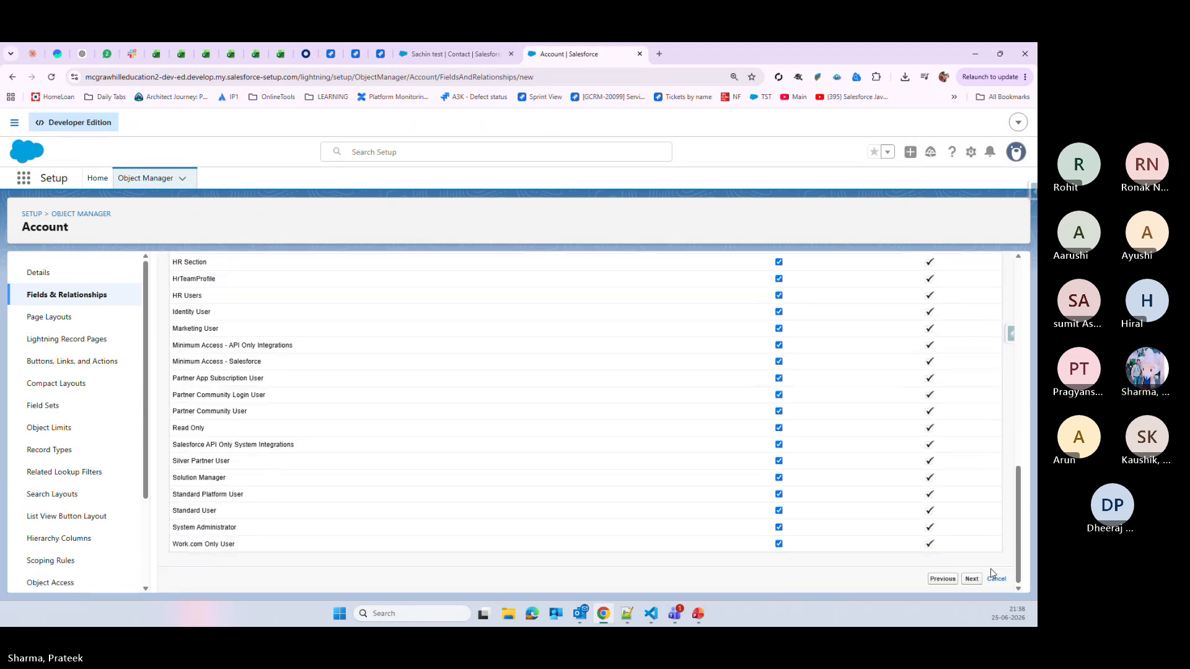
left_click(973, 579)
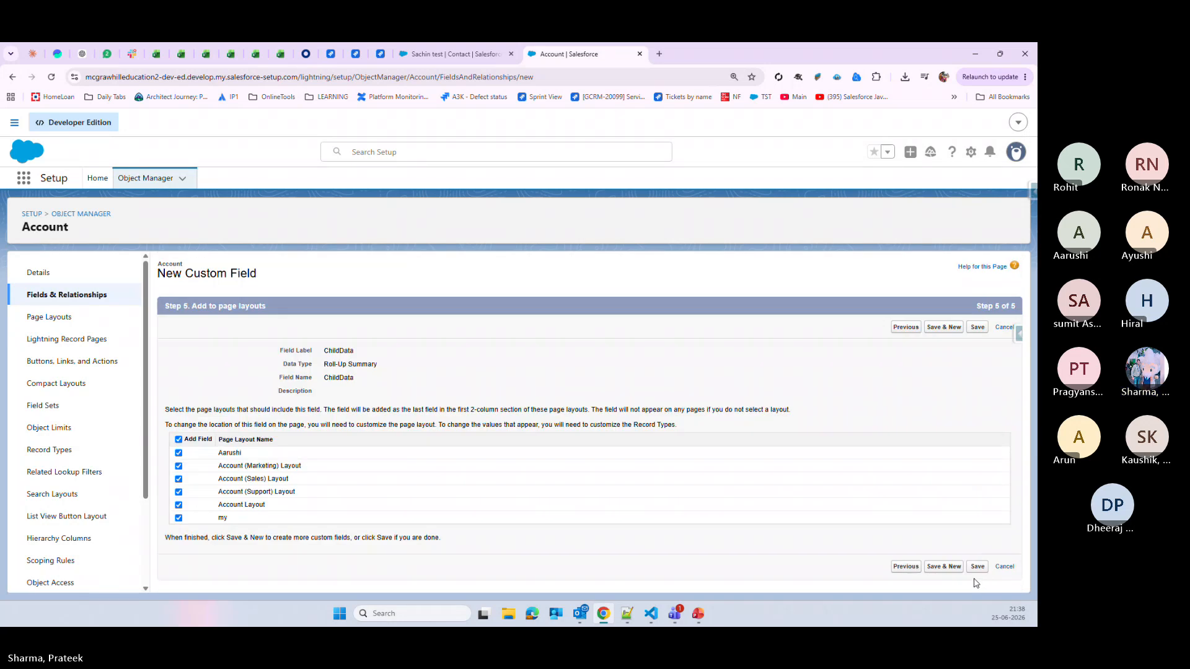
left_click(977, 567)
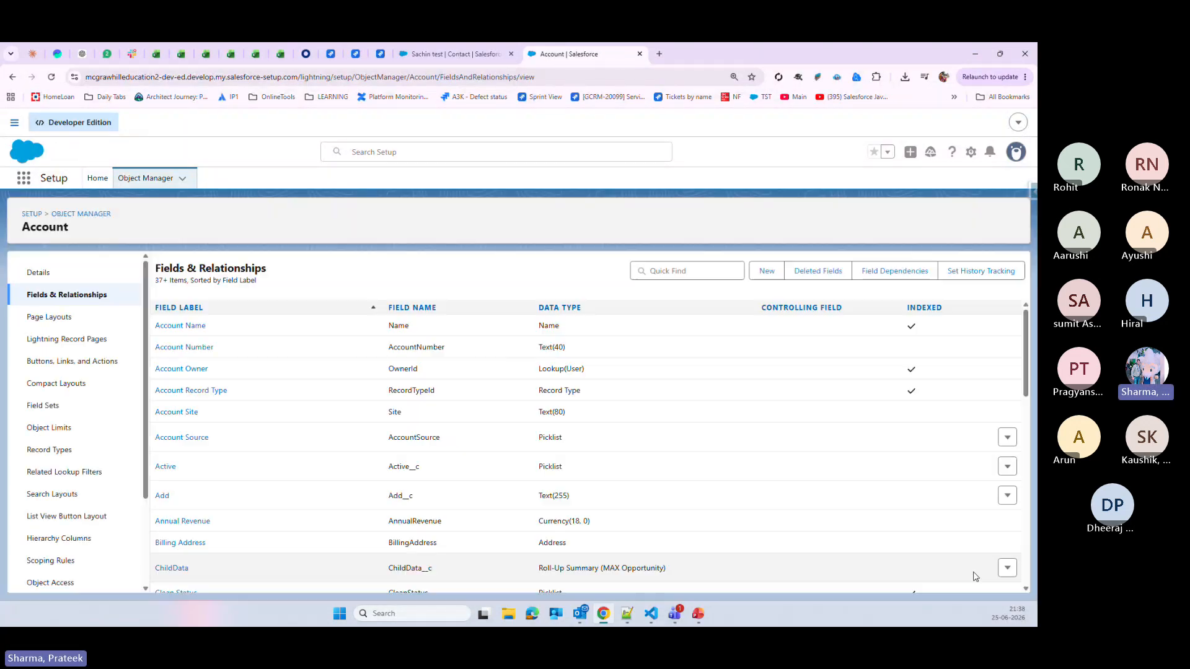
scroll(752, 538, "down", 3)
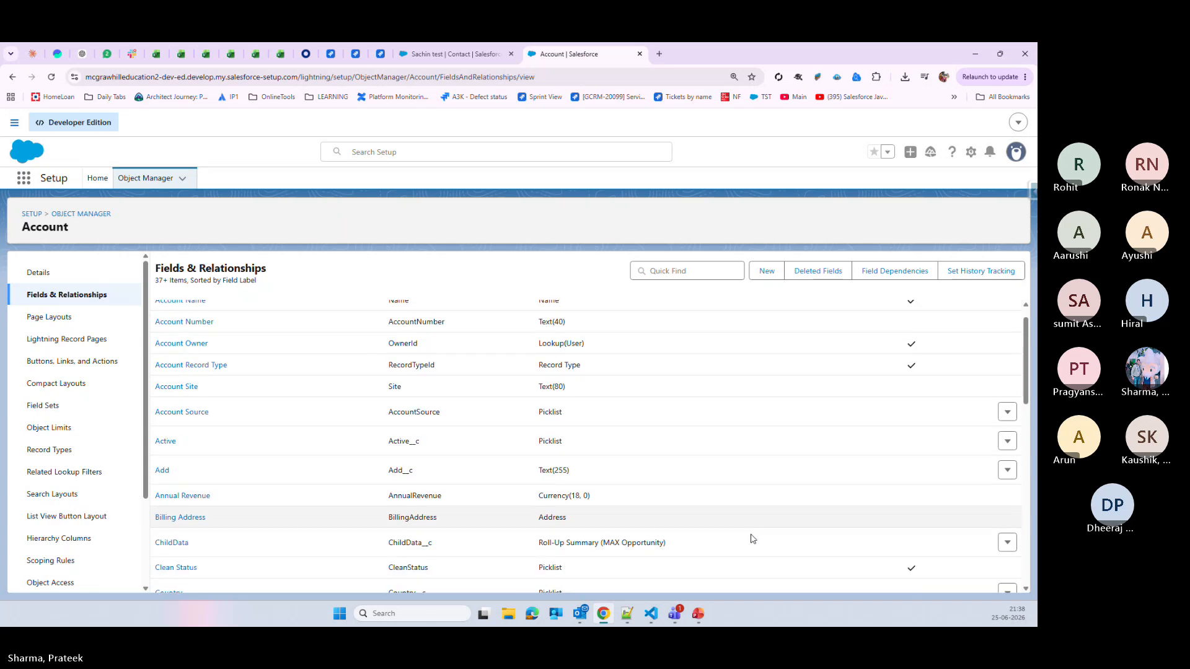
scroll(752, 539, "down", 5)
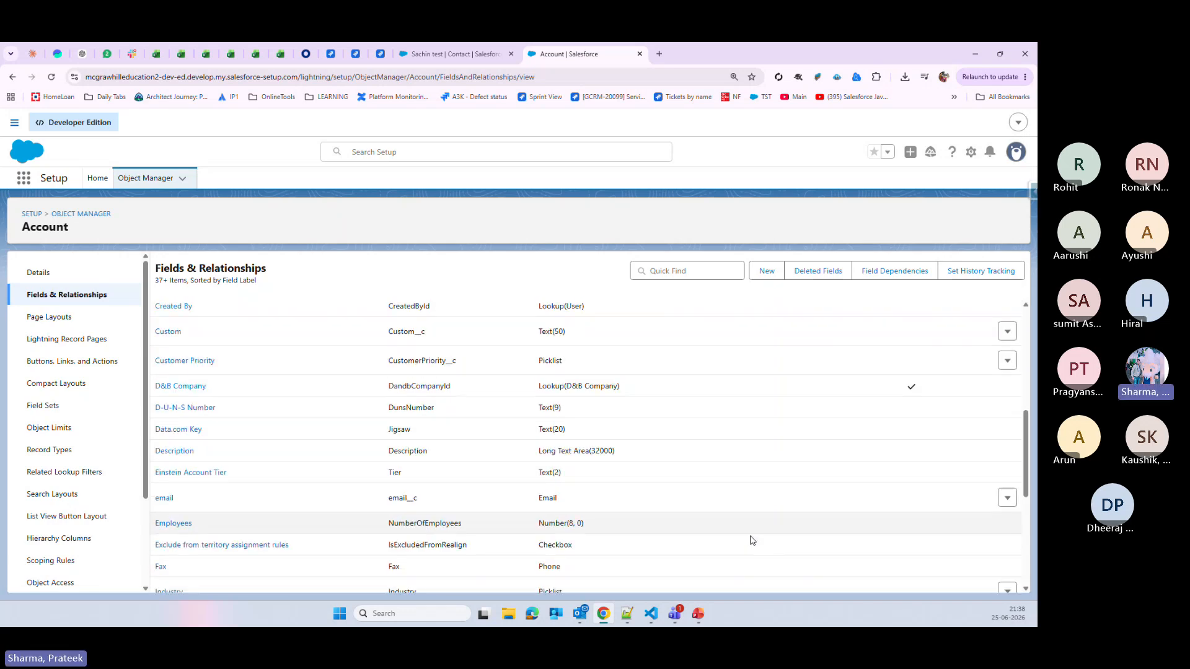
- Look through the Account object's fields and examine the data type of the ChildData field
scroll(752, 544, "up", 8)
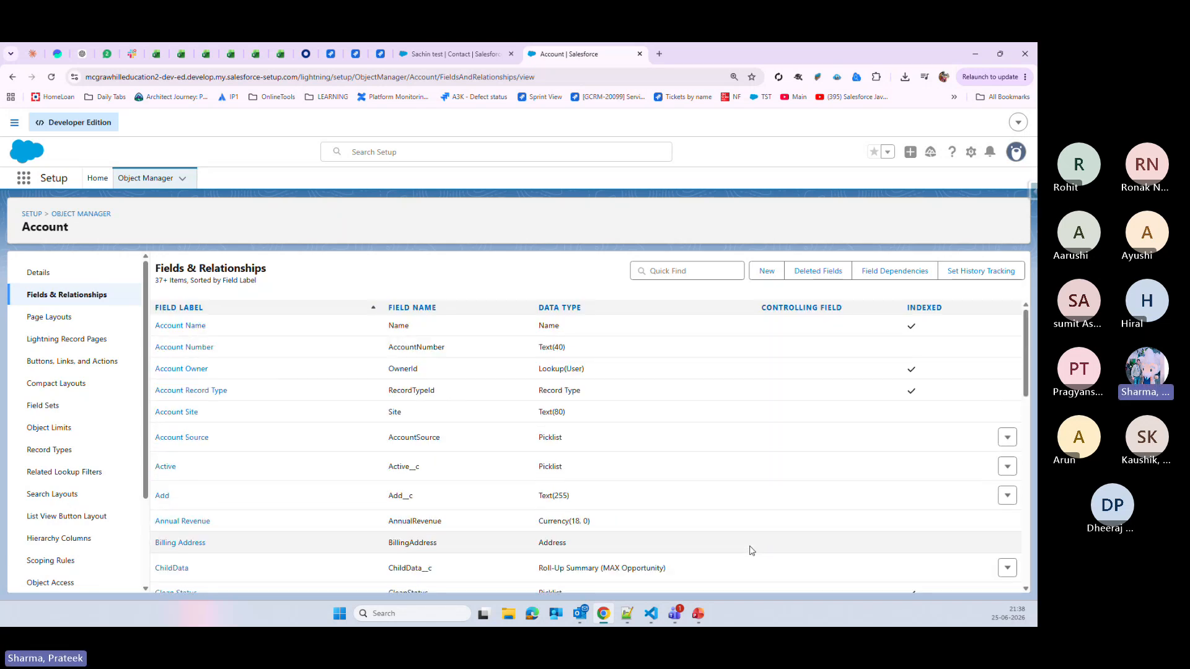
scroll(752, 550, "down", 3)
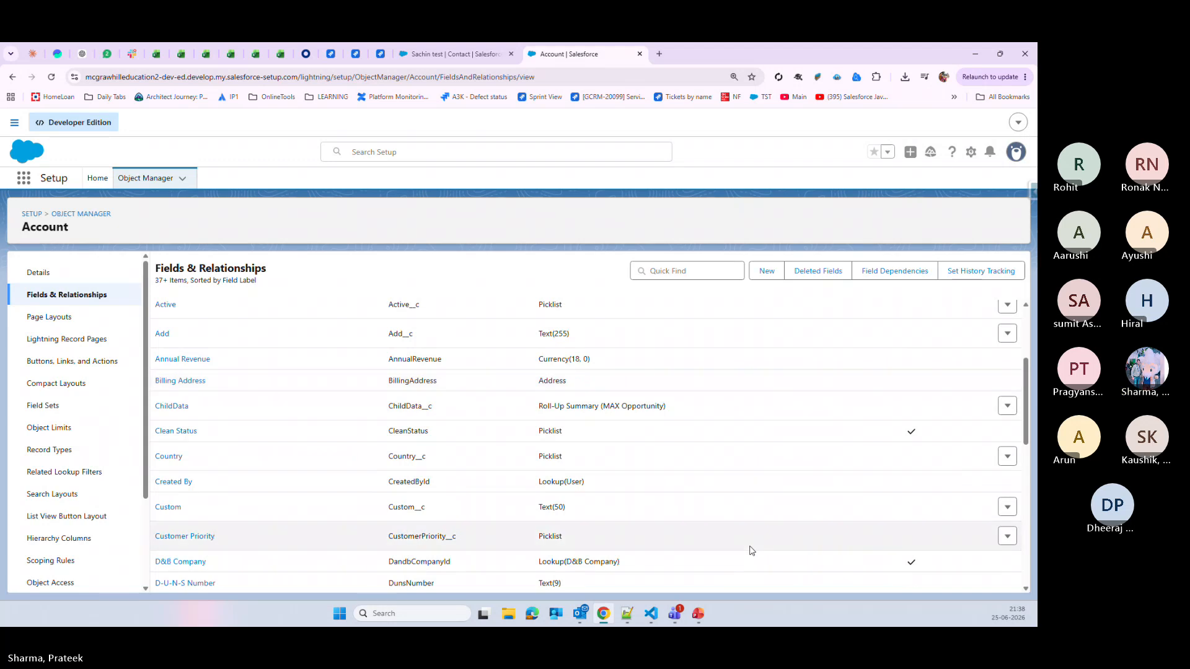
scroll(752, 550, "down", 4)
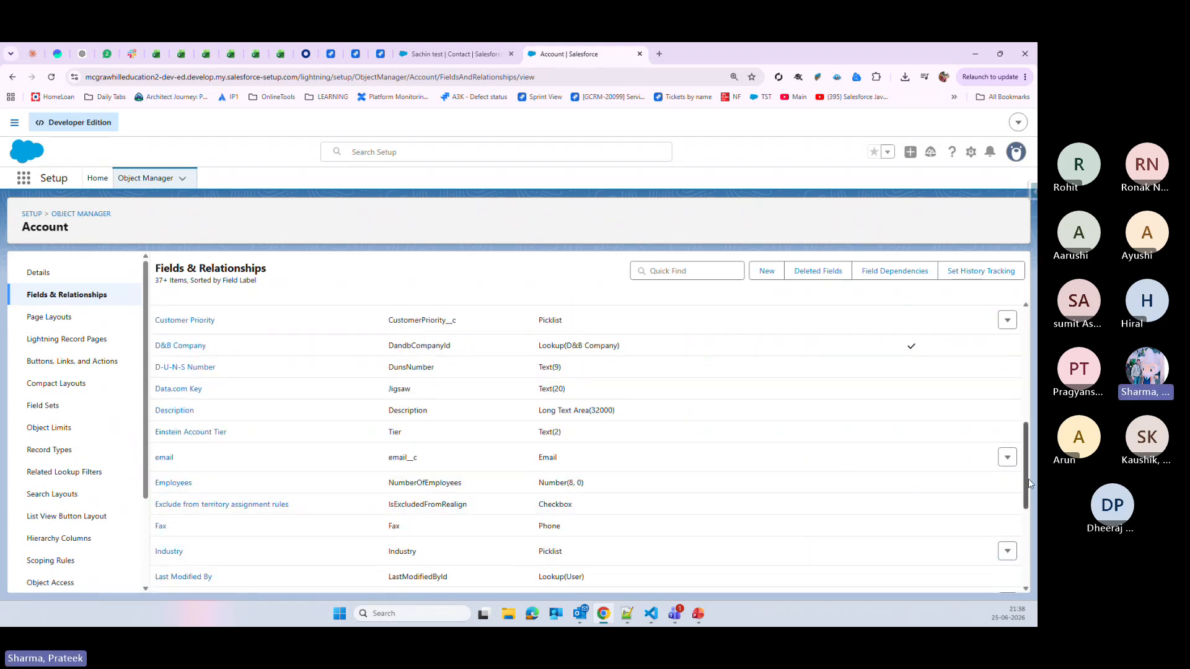
left_click_drag(1028, 478, 1019, 564)
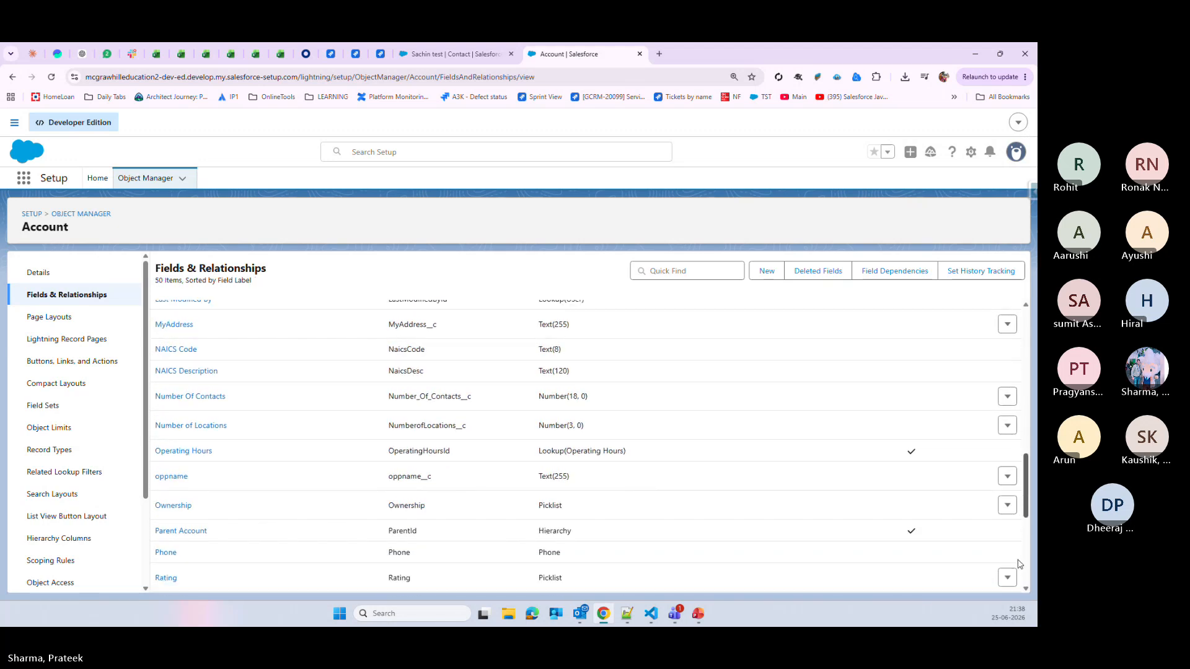
scroll(1018, 565, "down", 4)
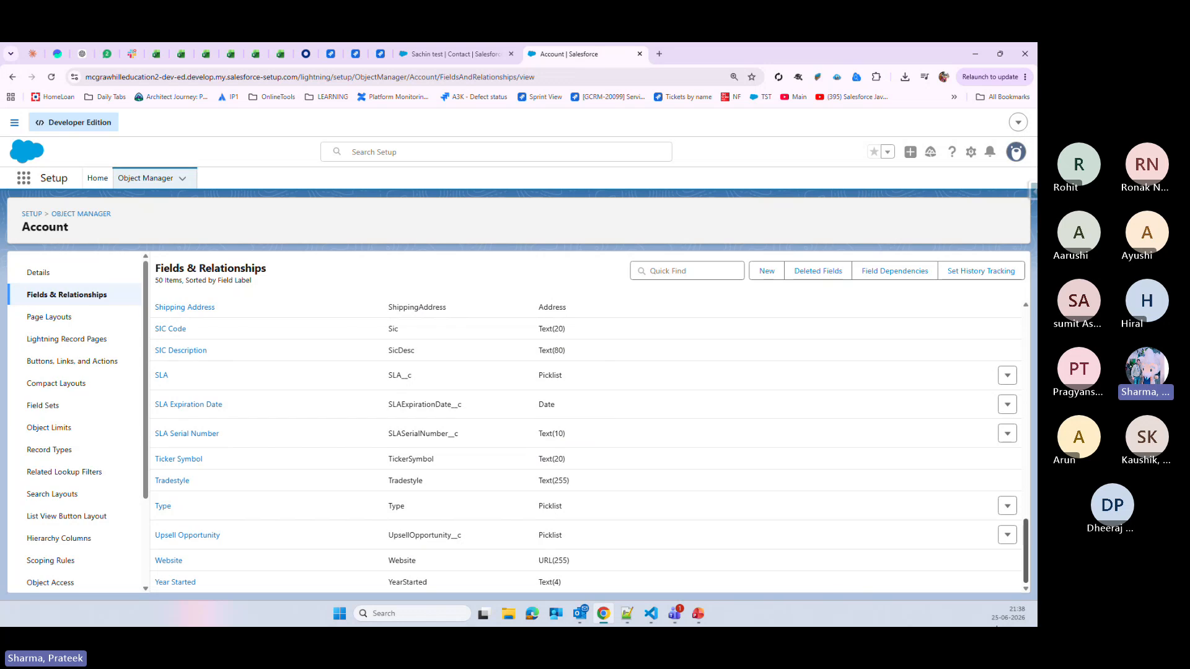
scroll(1013, 583, "up", 3)
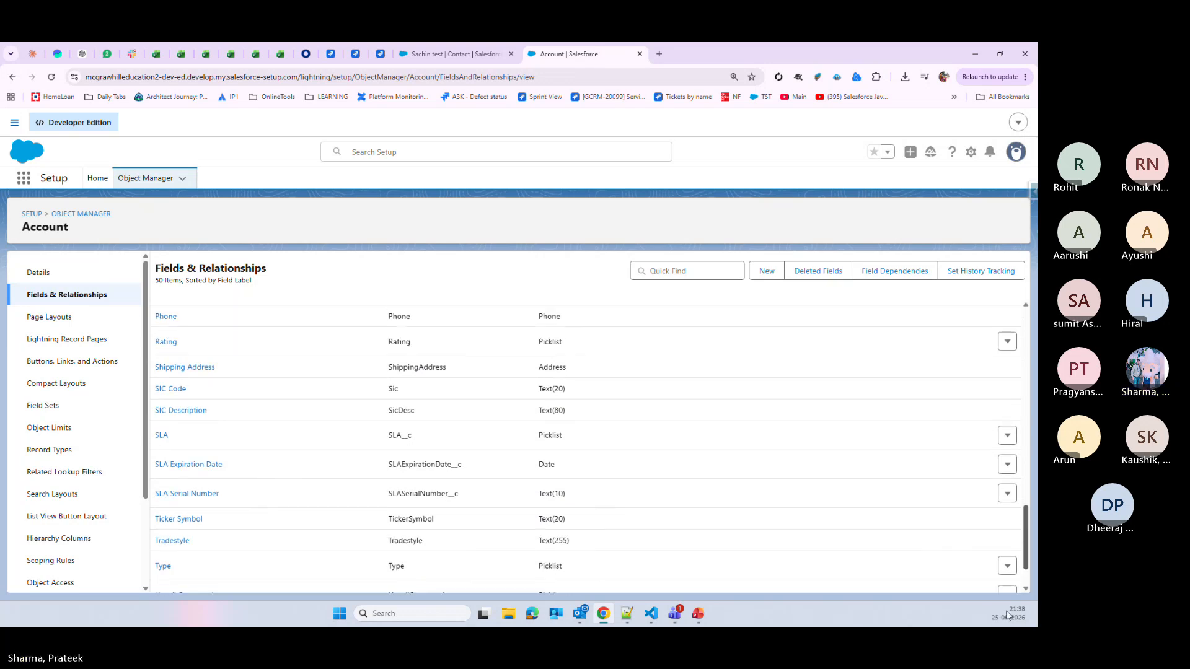
scroll(1010, 590, "up", 2)
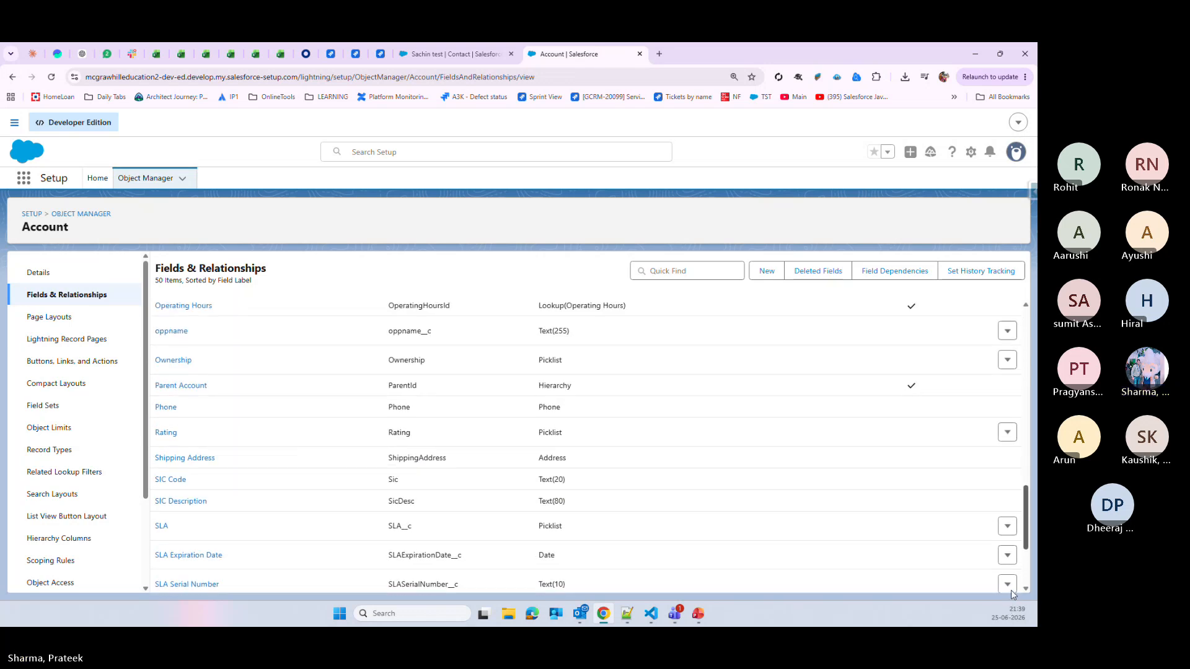
scroll(1011, 590, "up", 5)
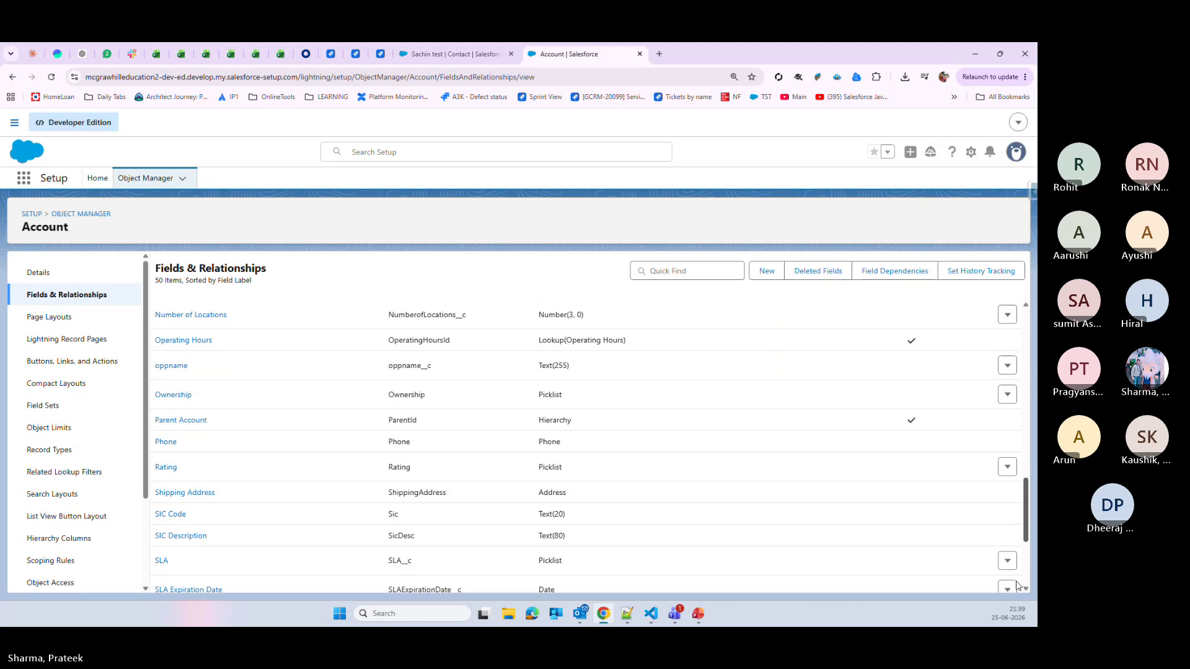
scroll(1020, 553, "up", 10)
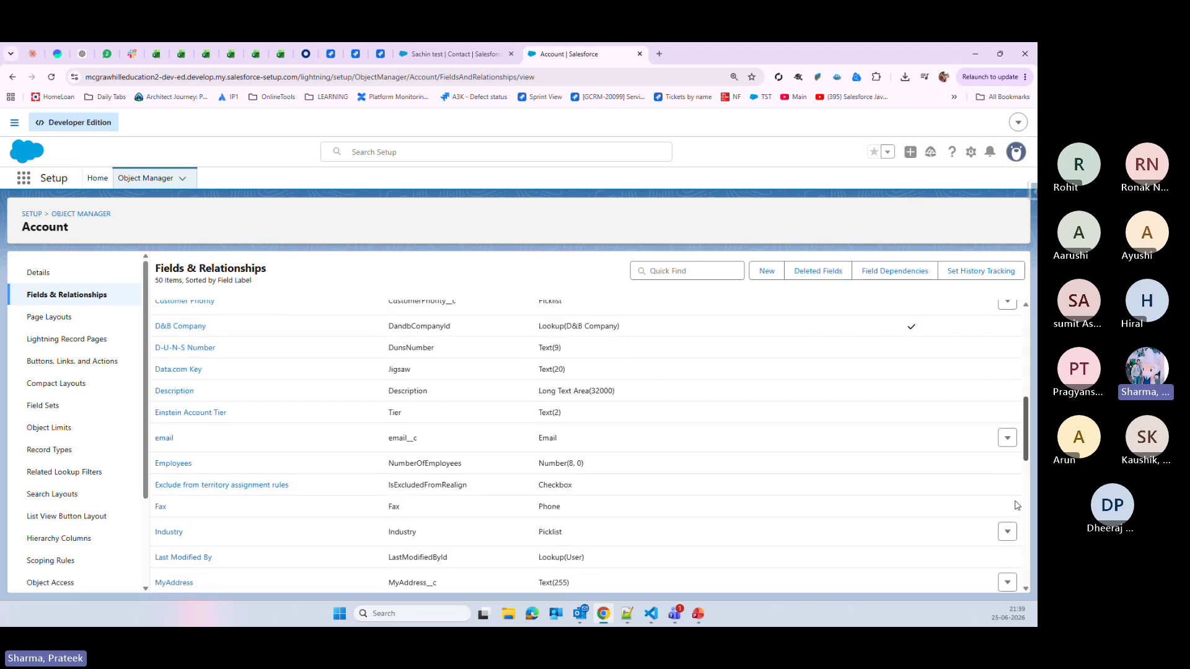
scroll(929, 471, "up", 2)
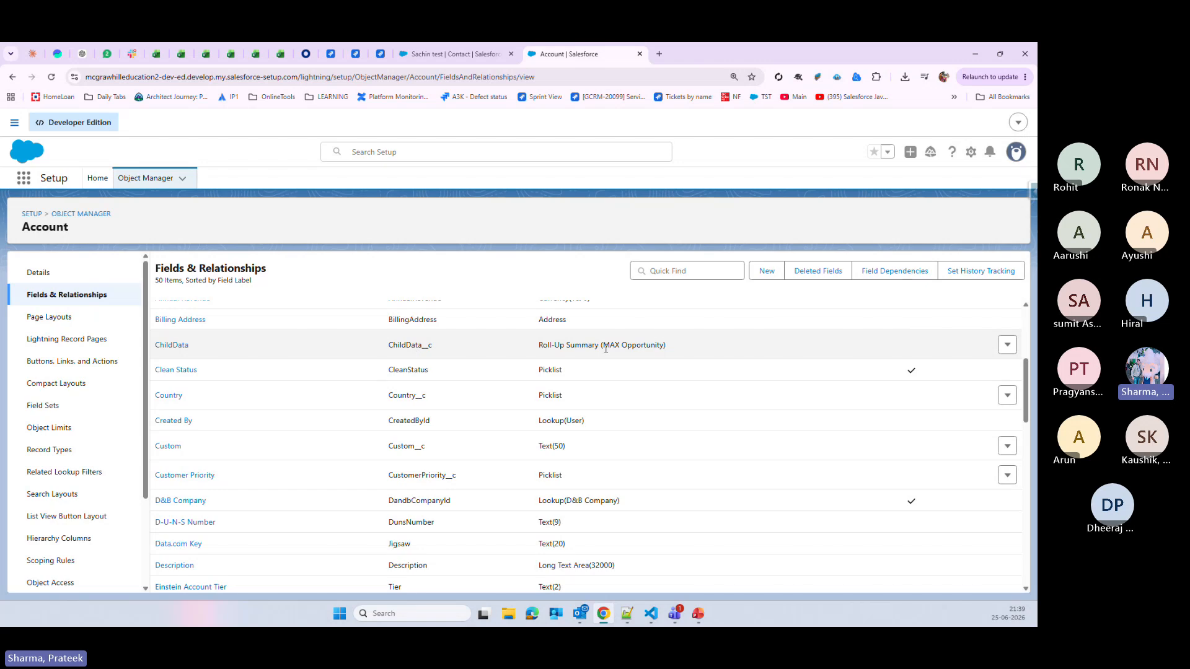
left_click_drag(538, 347, 686, 348)
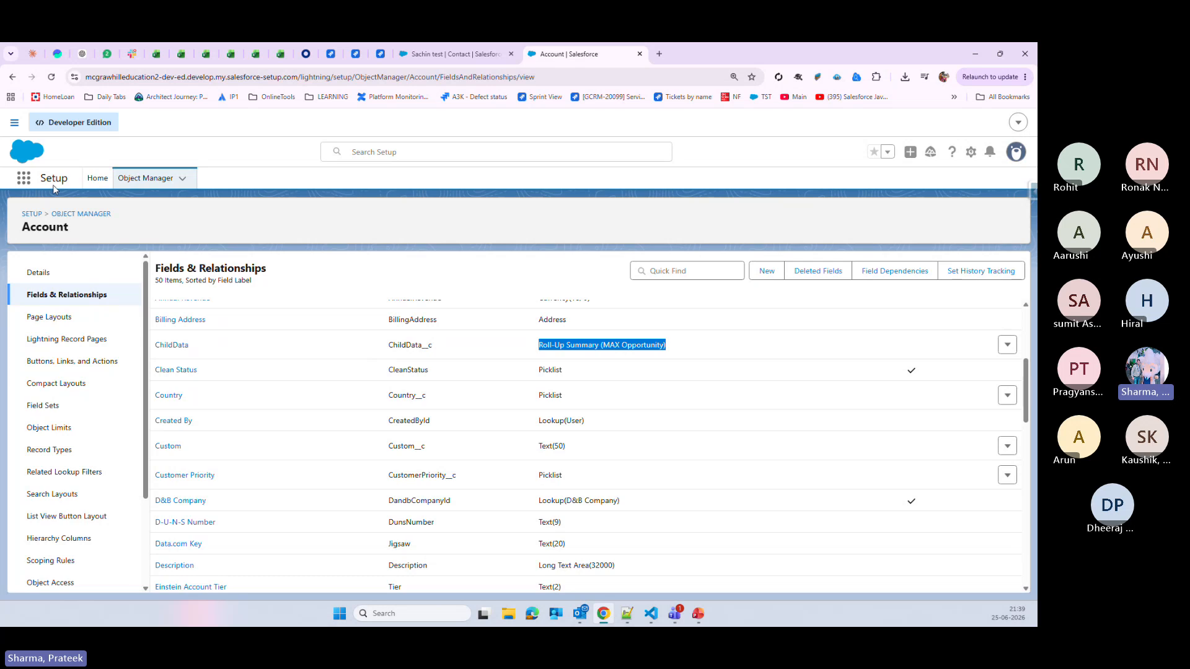
- Switch to the Sales app and open the Grand Hotels & Resorts Ltd account to check its ChildData value
left_click(24, 179)
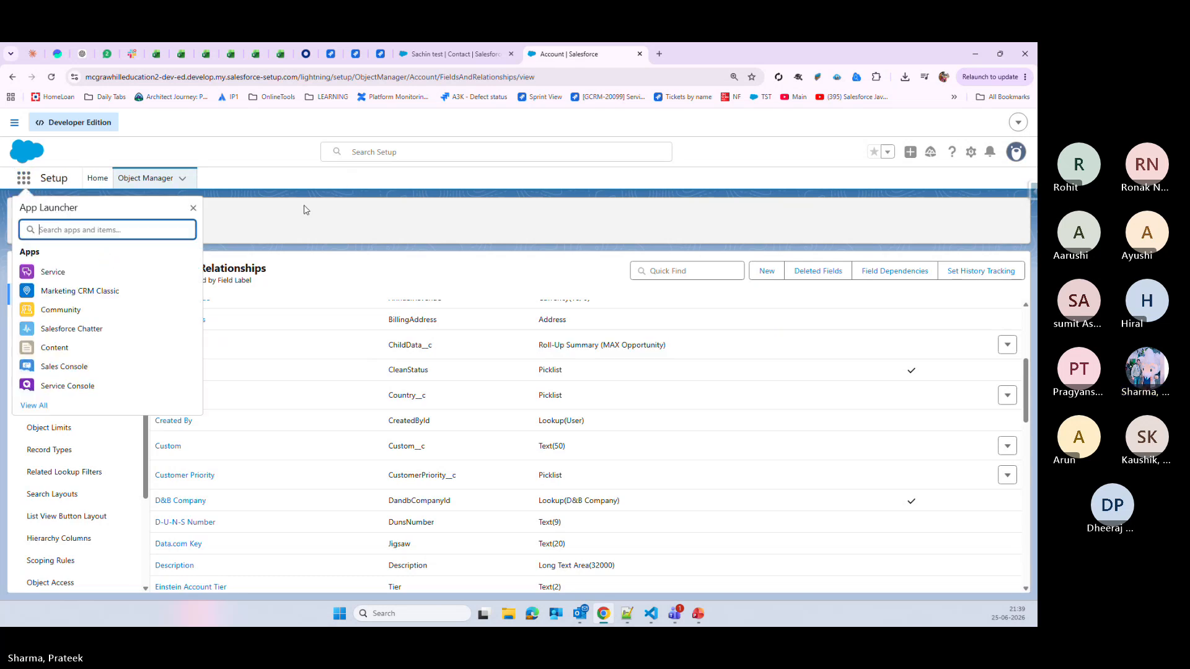
type("sales")
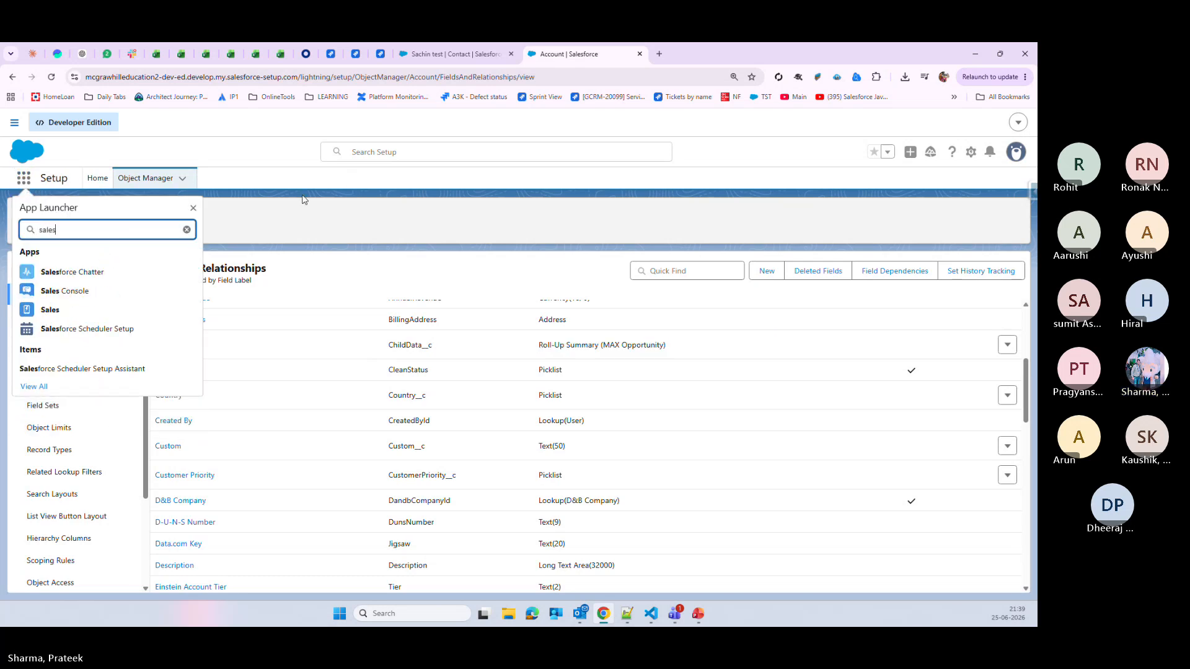
left_click(53, 310)
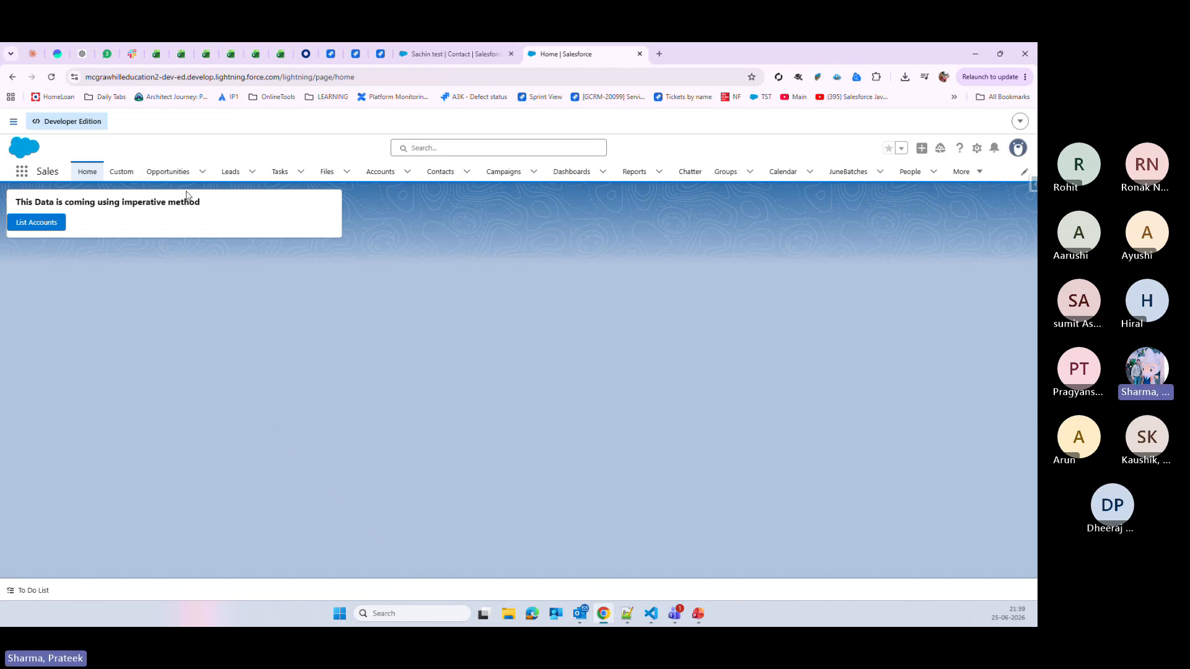
left_click(391, 177)
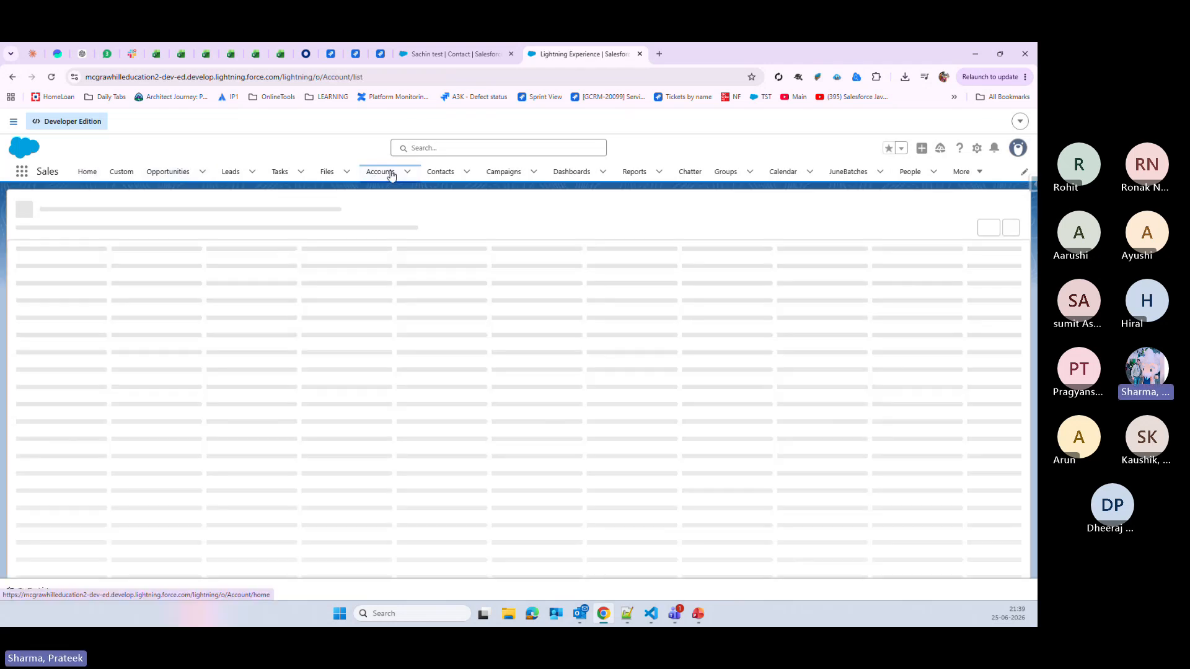
left_click(101, 277)
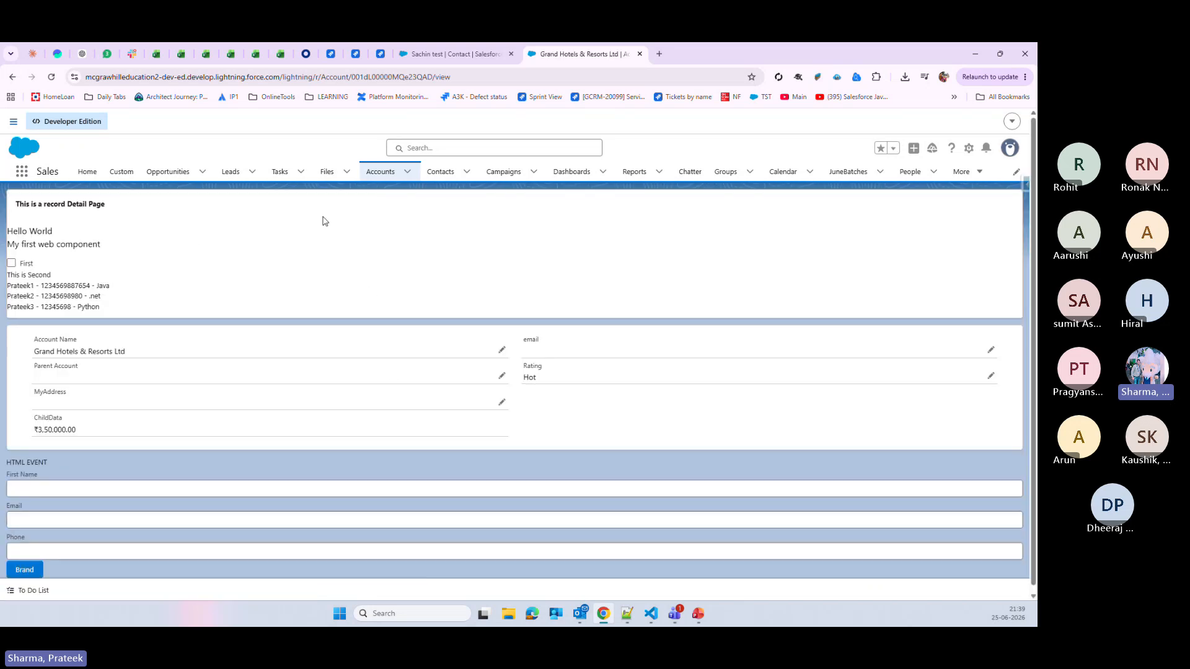
scroll(257, 502, "down", 1)
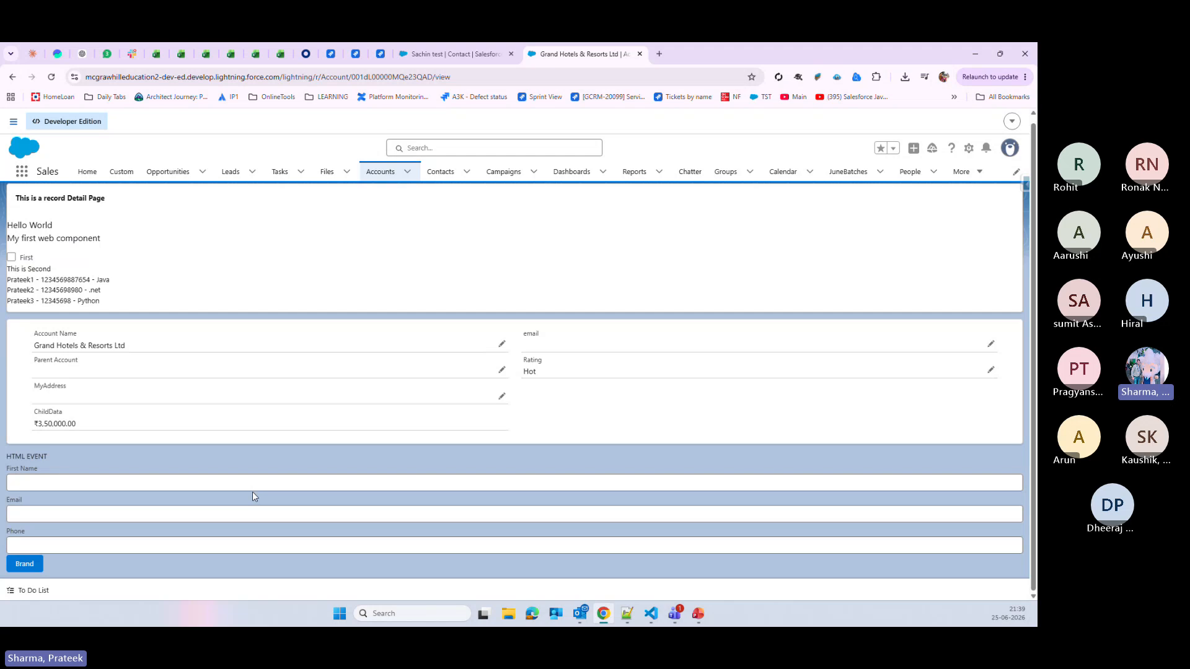
- Open the account record page for editing and remove all existing components from its header and main regions
left_click(967, 149)
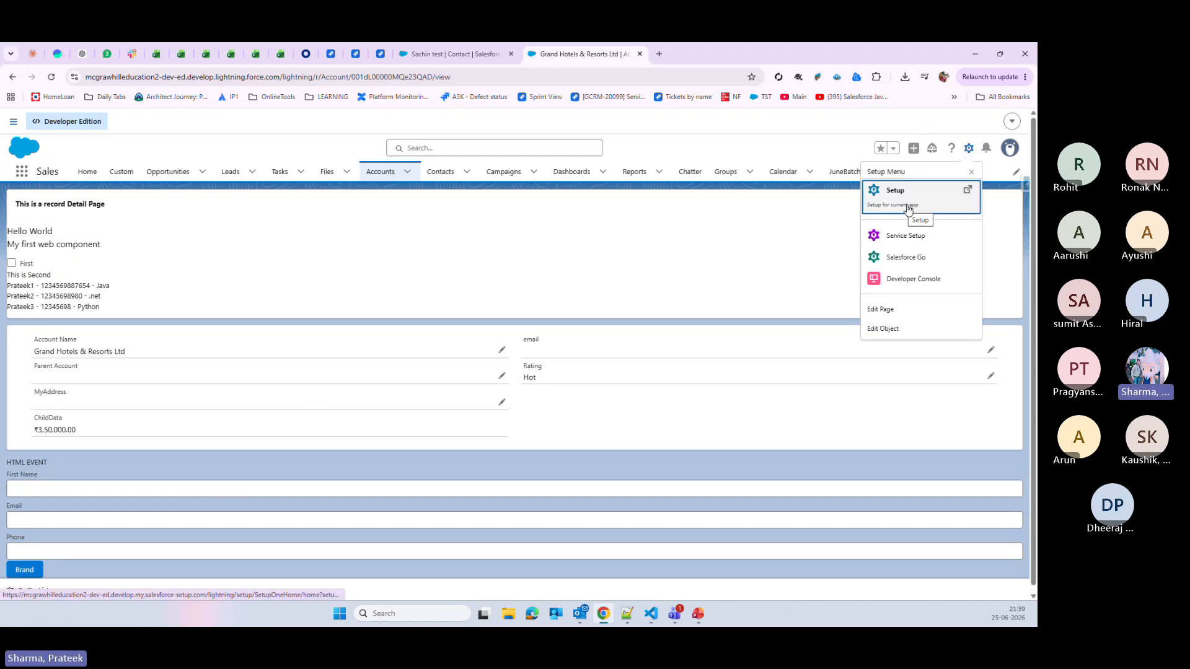
left_click(888, 312)
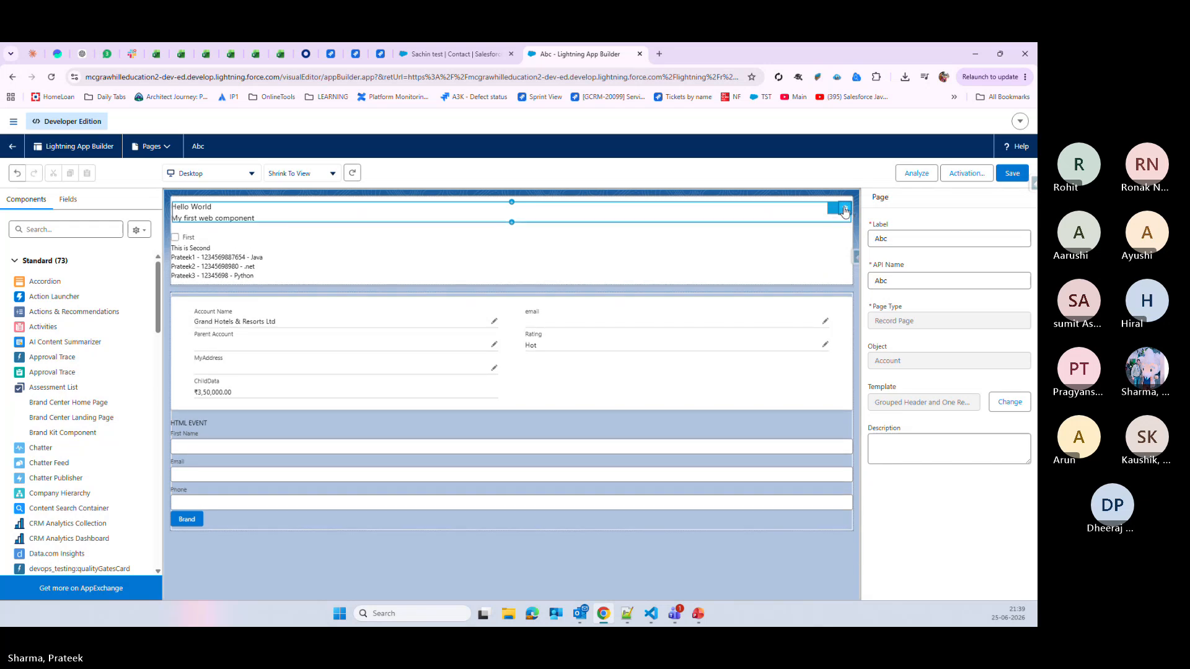
left_click(845, 210)
left_click(845, 211)
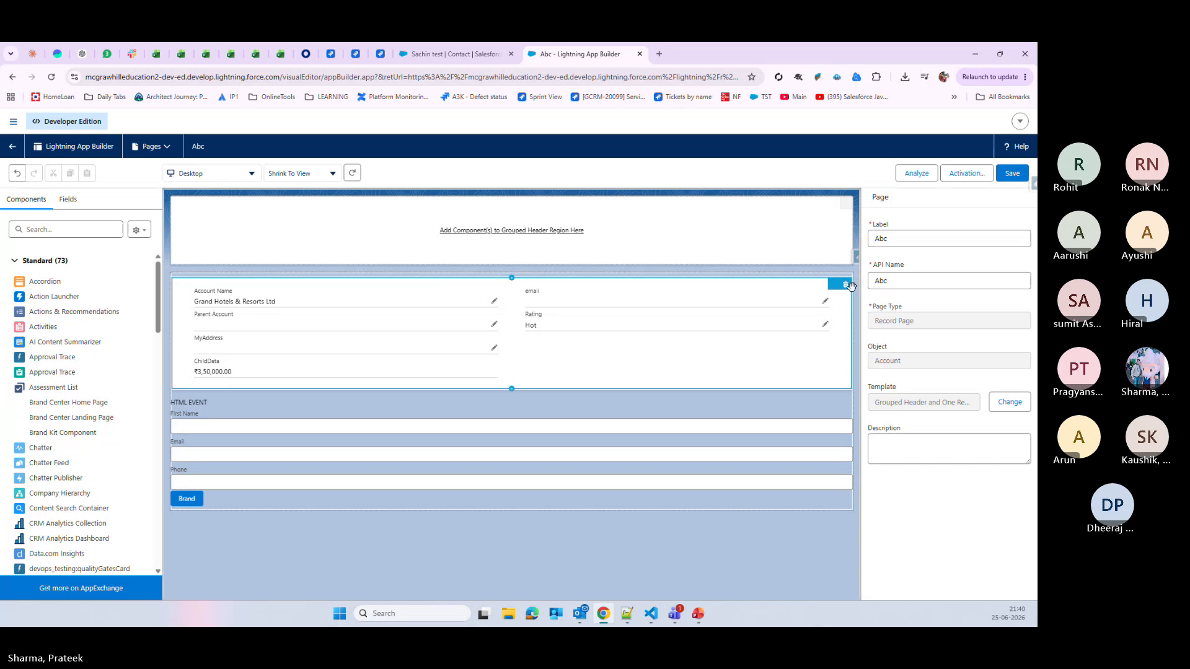
left_click(846, 284)
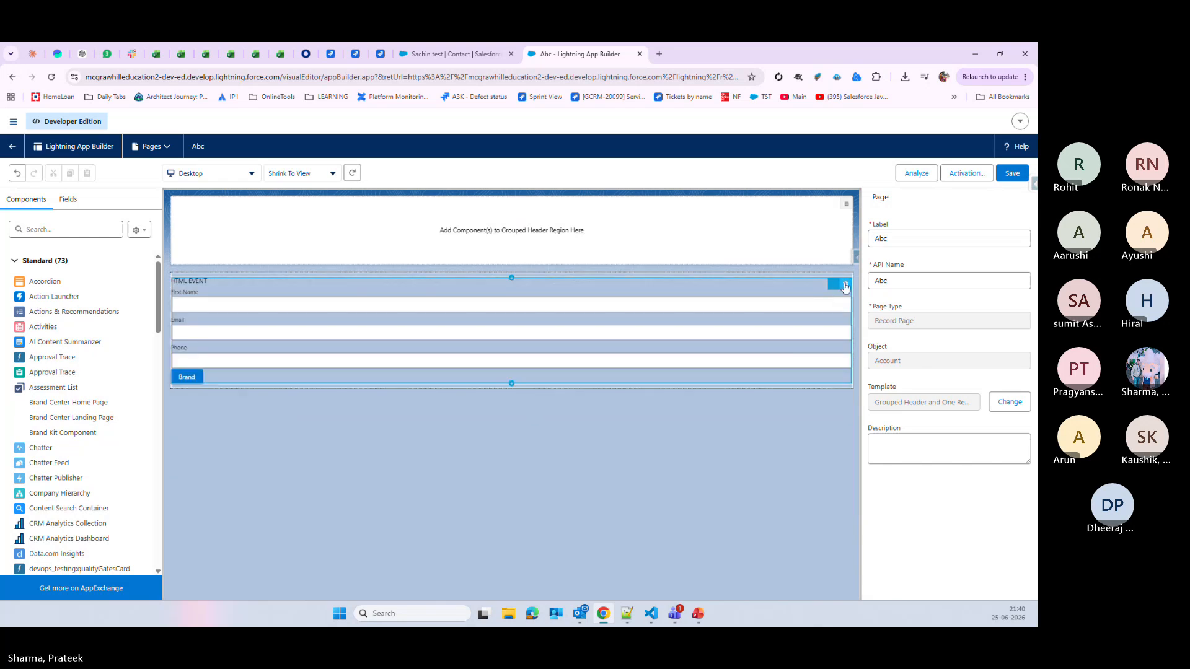
left_click(845, 285)
- Find the Record Detail component and add it to the page's main region below the header
left_click(72, 230)
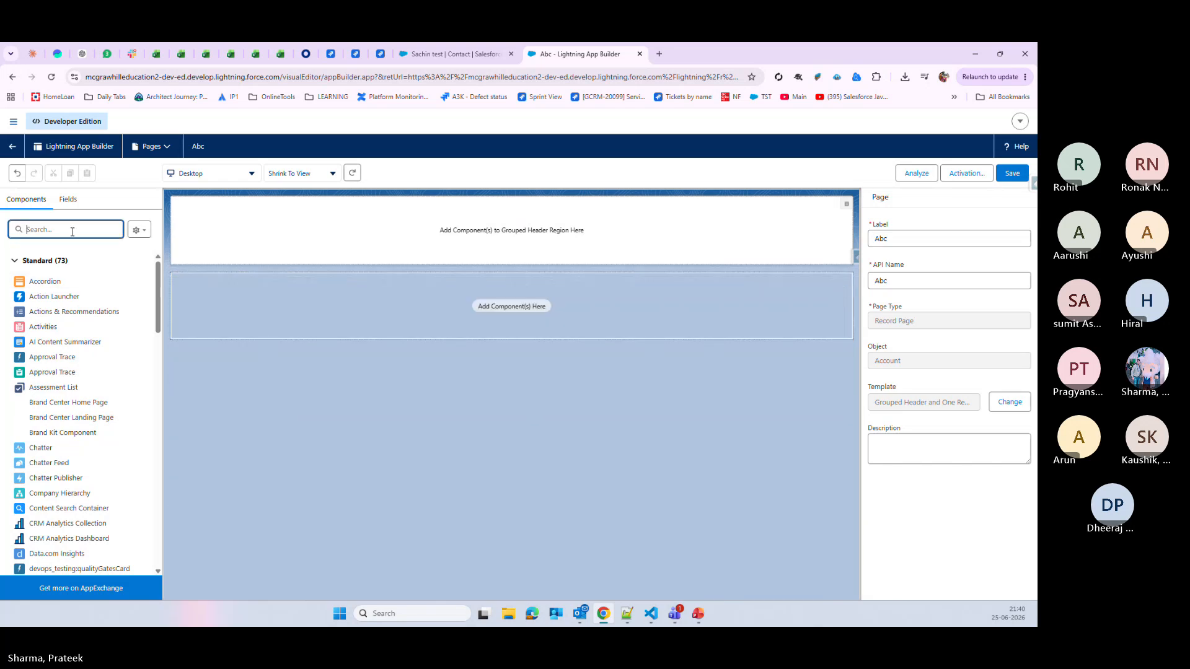
type("dea")
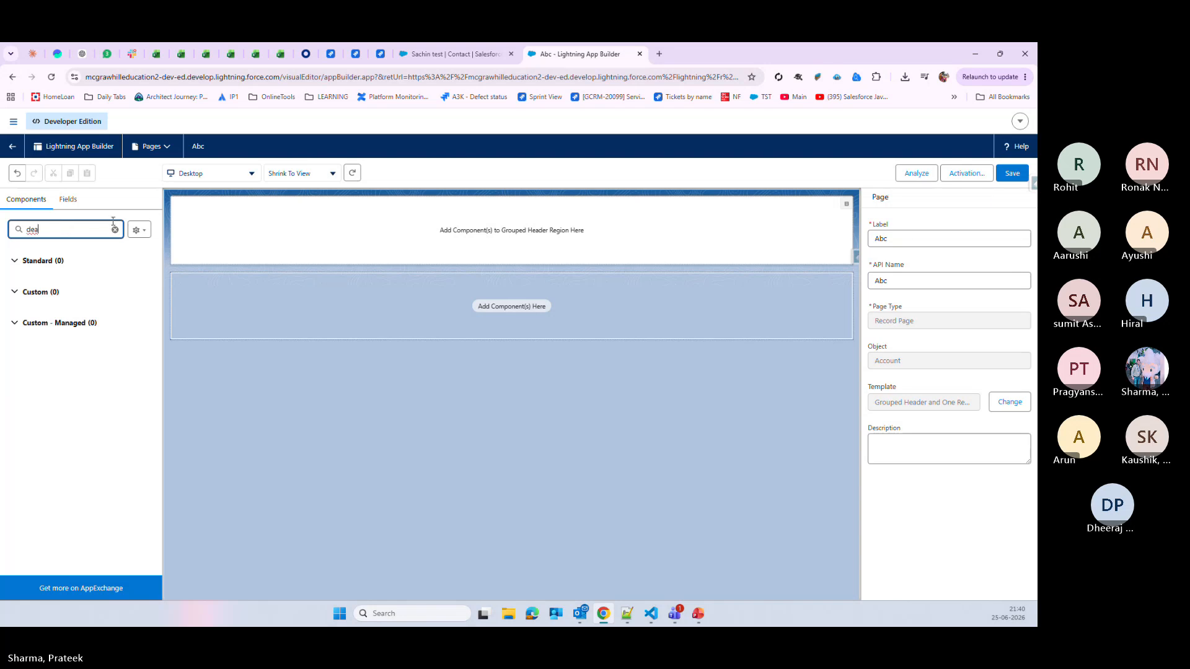
key("BackSpace")
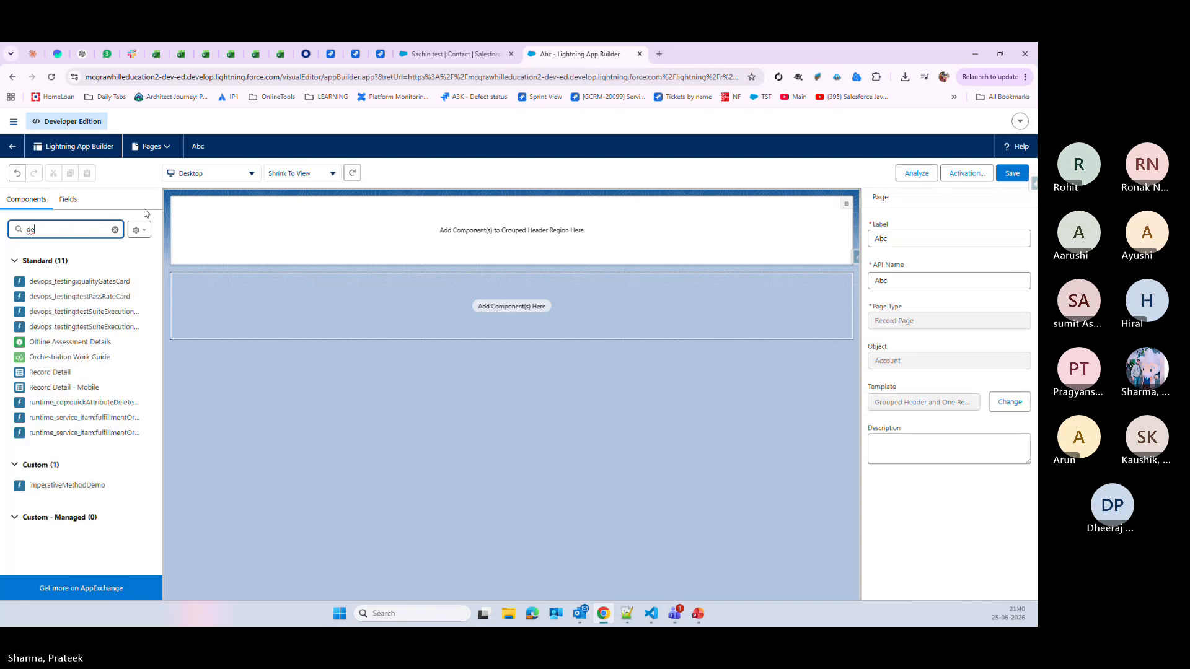
left_click_drag(56, 372, 332, 304)
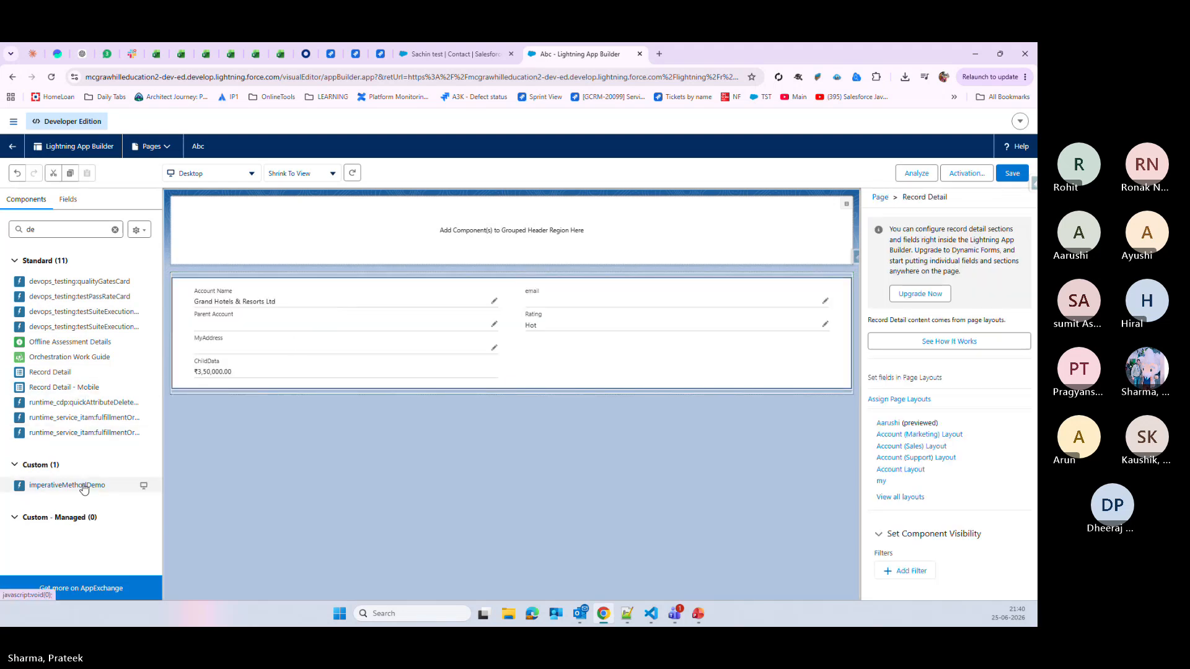
- Search the component list for "opp" and clear the search
left_click(61, 229)
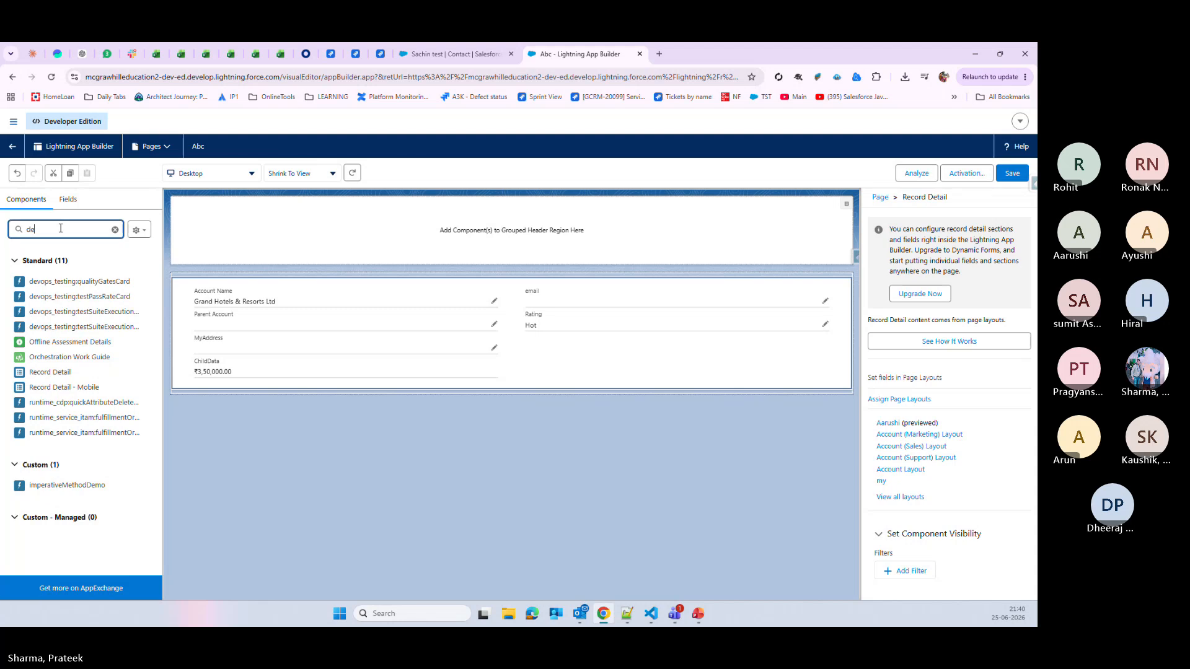
key("BackSpace")
key("BackSpace")
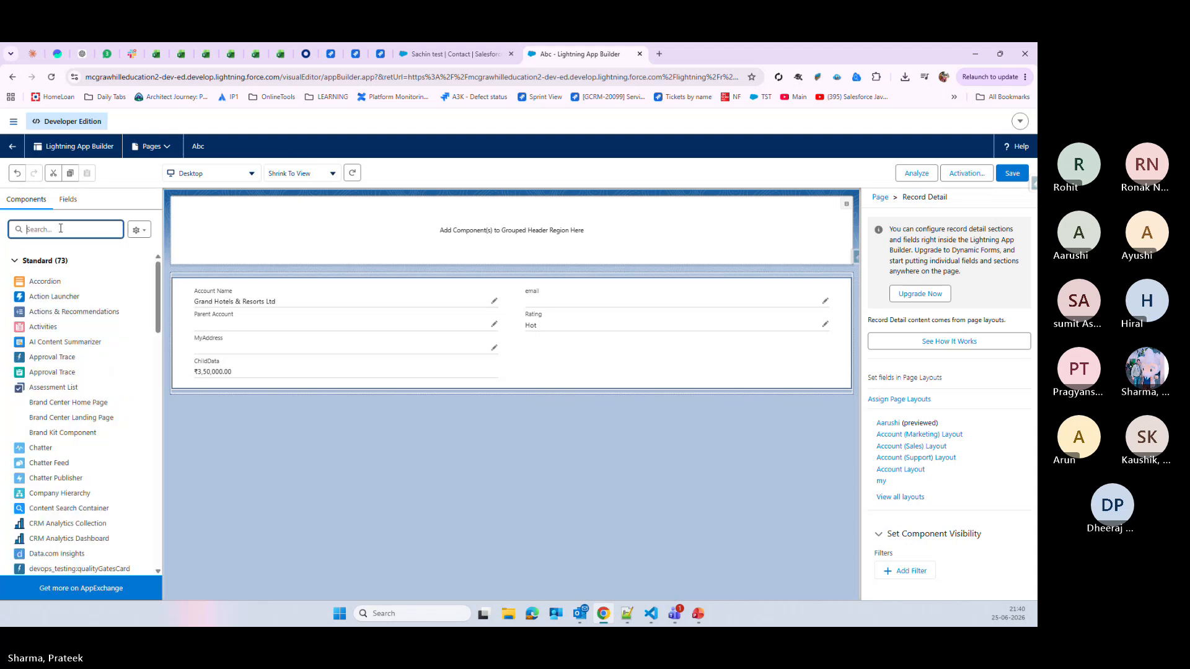
type("opp")
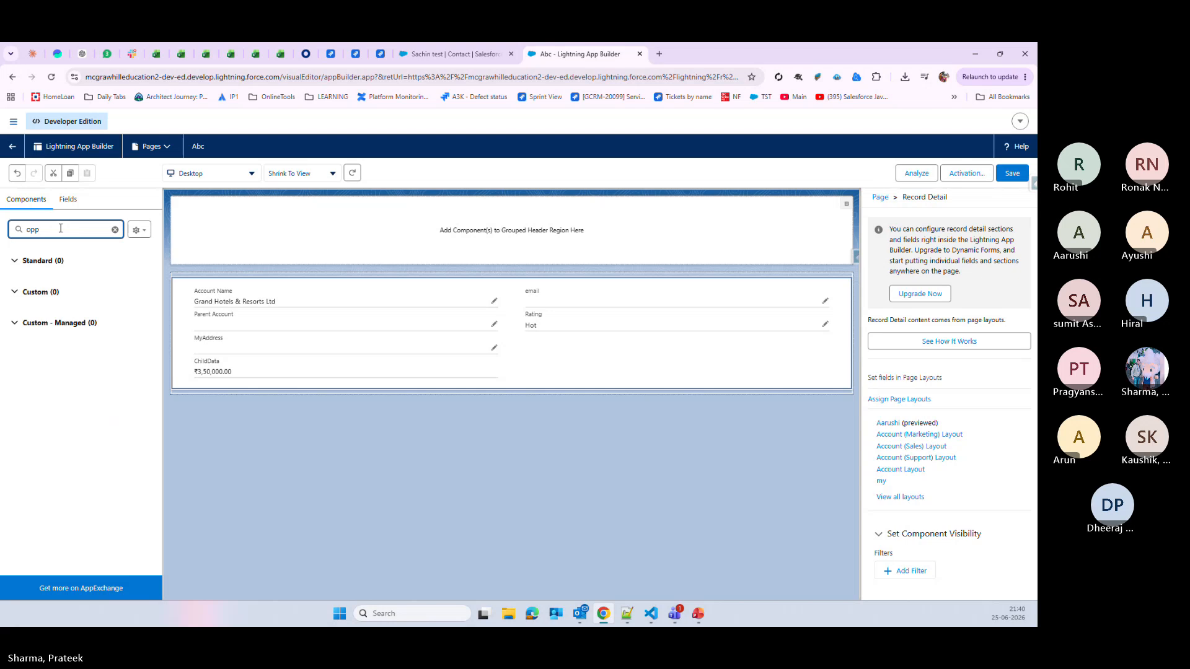
key("BackSpace")
key("BackSpace")
key("BackSpace")
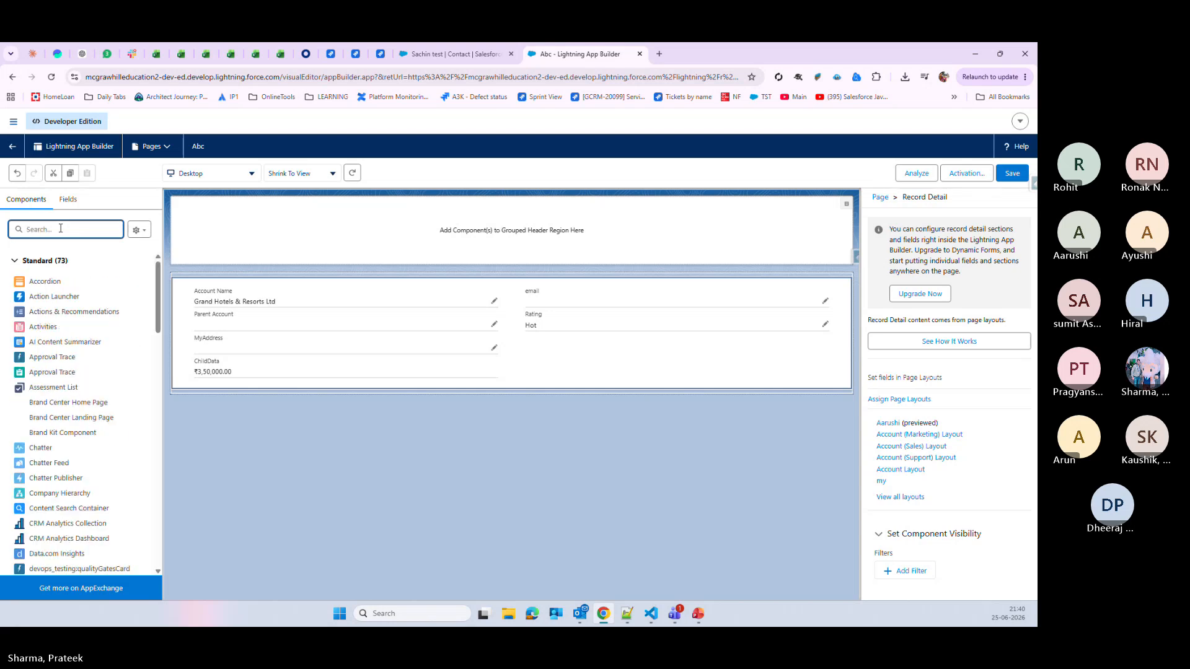
- Search the components for "re", try placing Related Record in the header region, and remove it from the page
type("re")
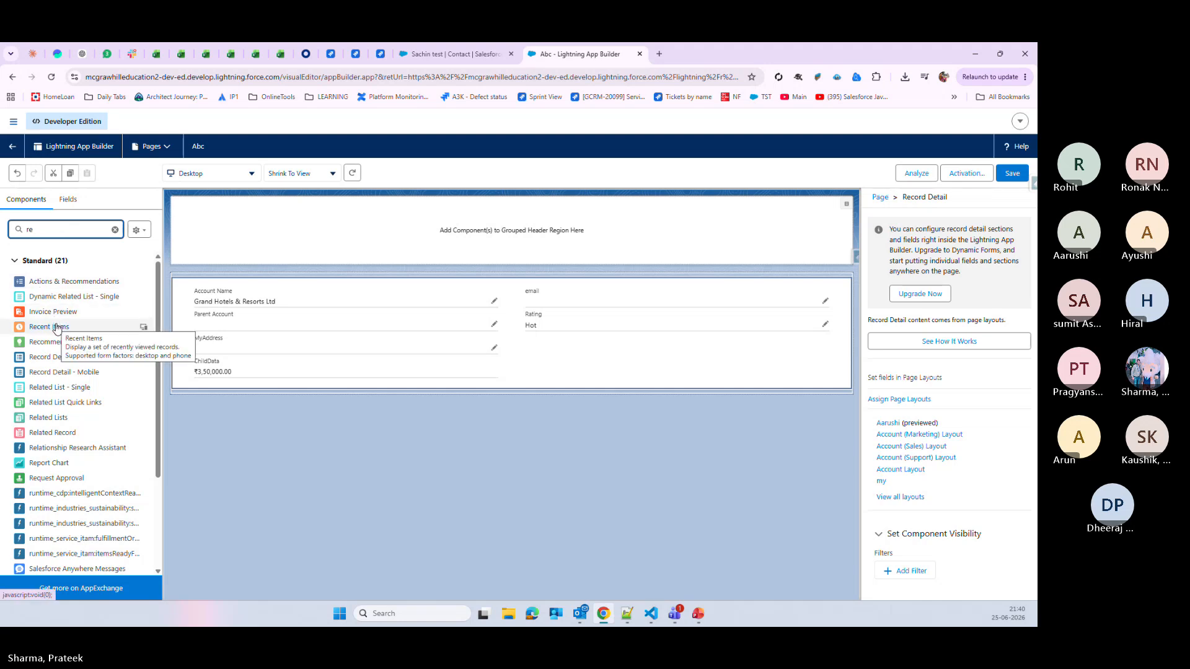
left_click_drag(52, 432, 364, 403)
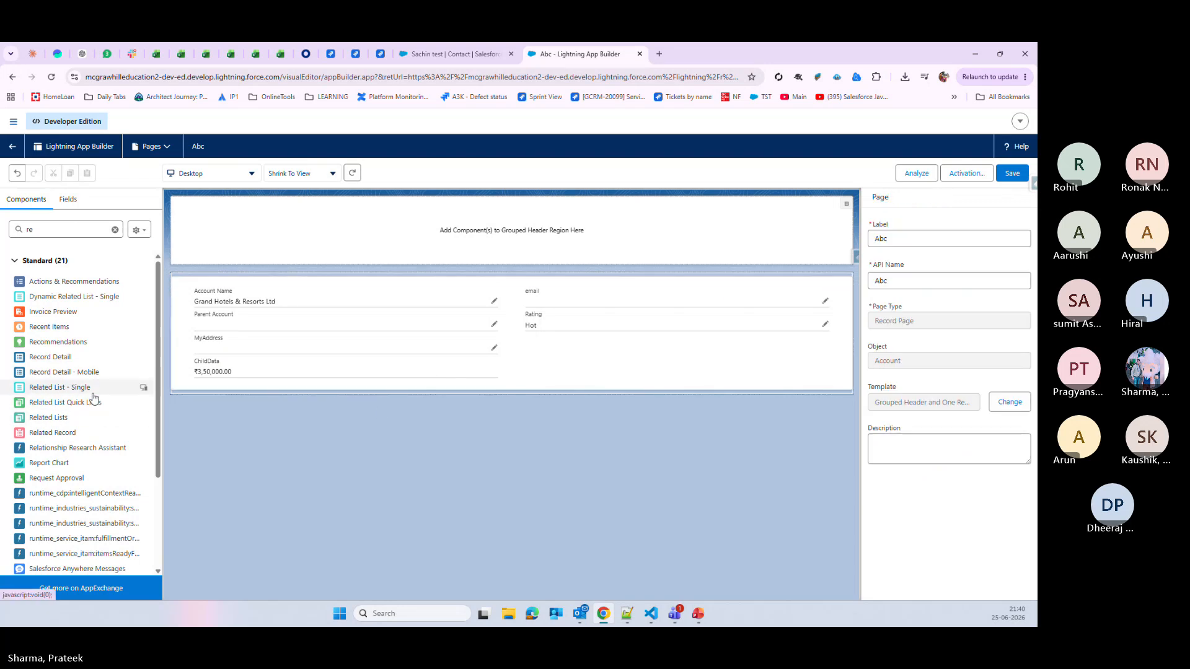
left_click_drag(159, 431, 163, 437)
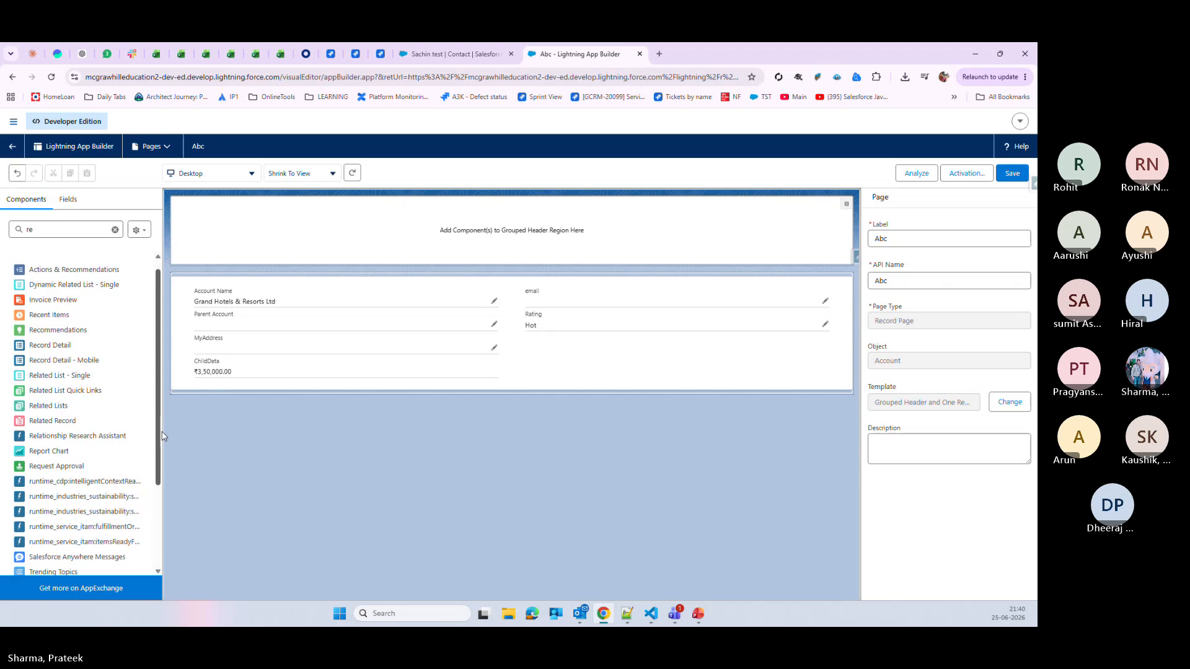
scroll(162, 441, "down", 2)
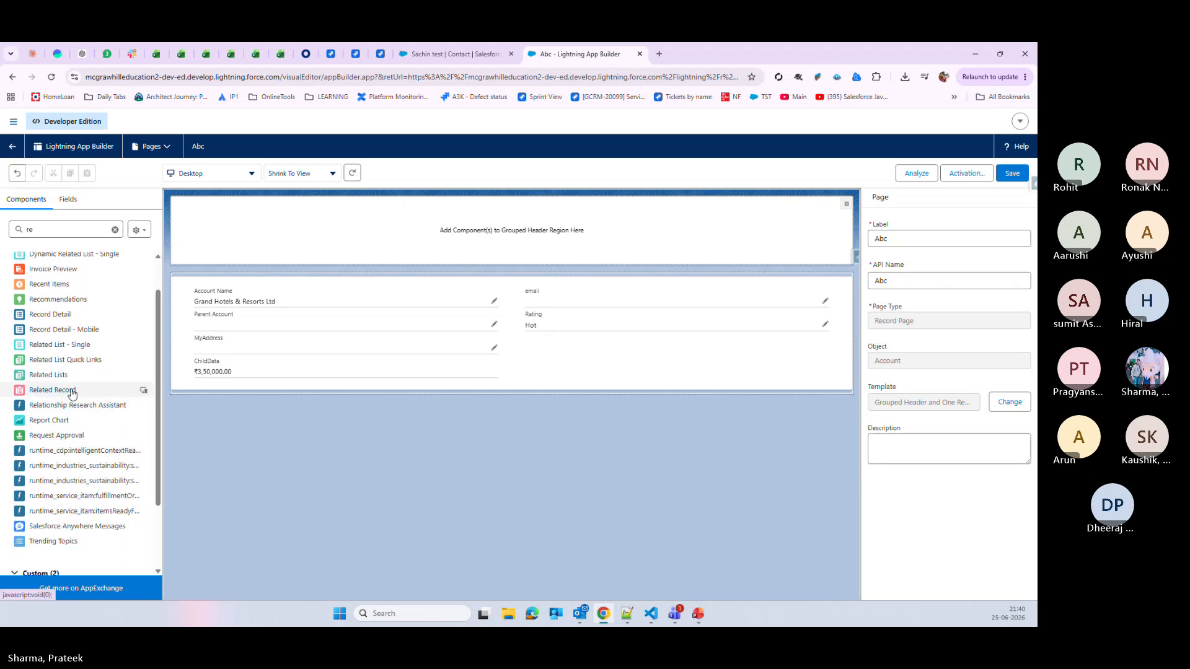
left_click_drag(71, 392, 517, 262)
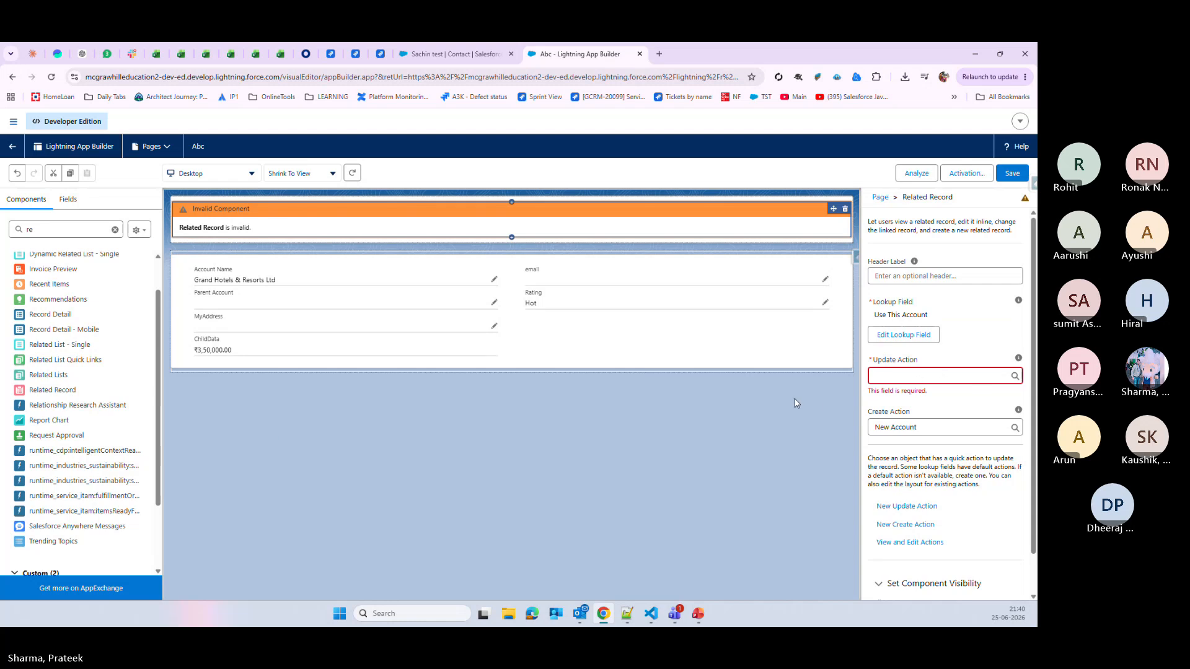
left_click(845, 210)
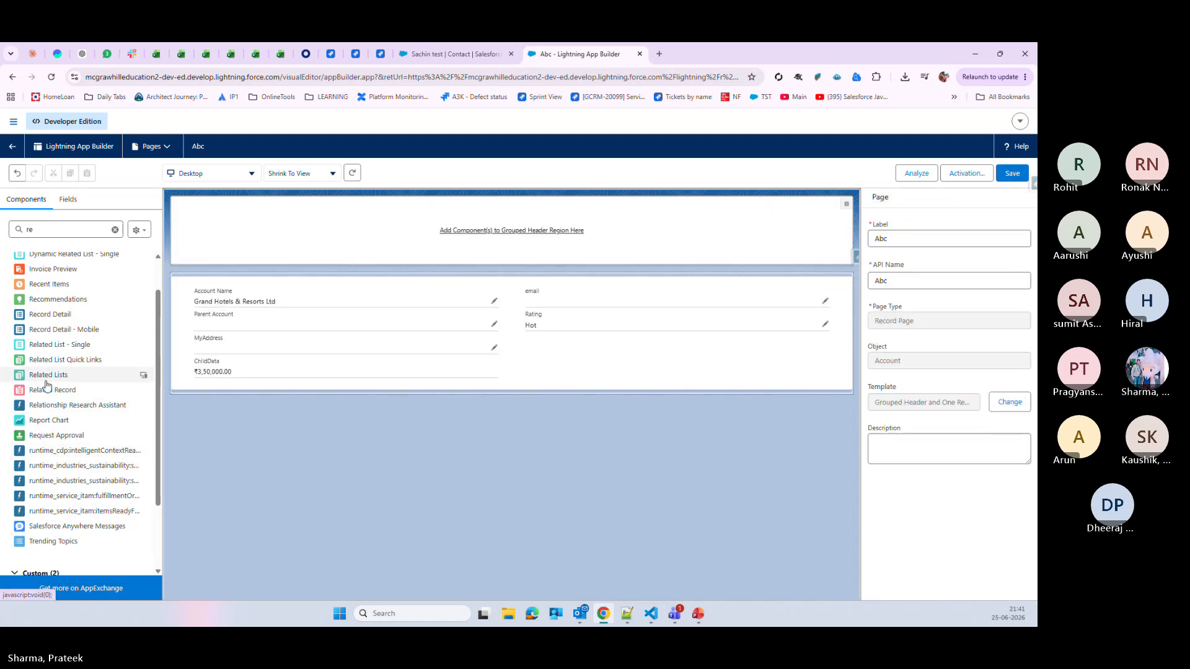
- Add the Related Lists component below the record detail in the main region and save the page
left_click_drag(47, 385, 306, 398)
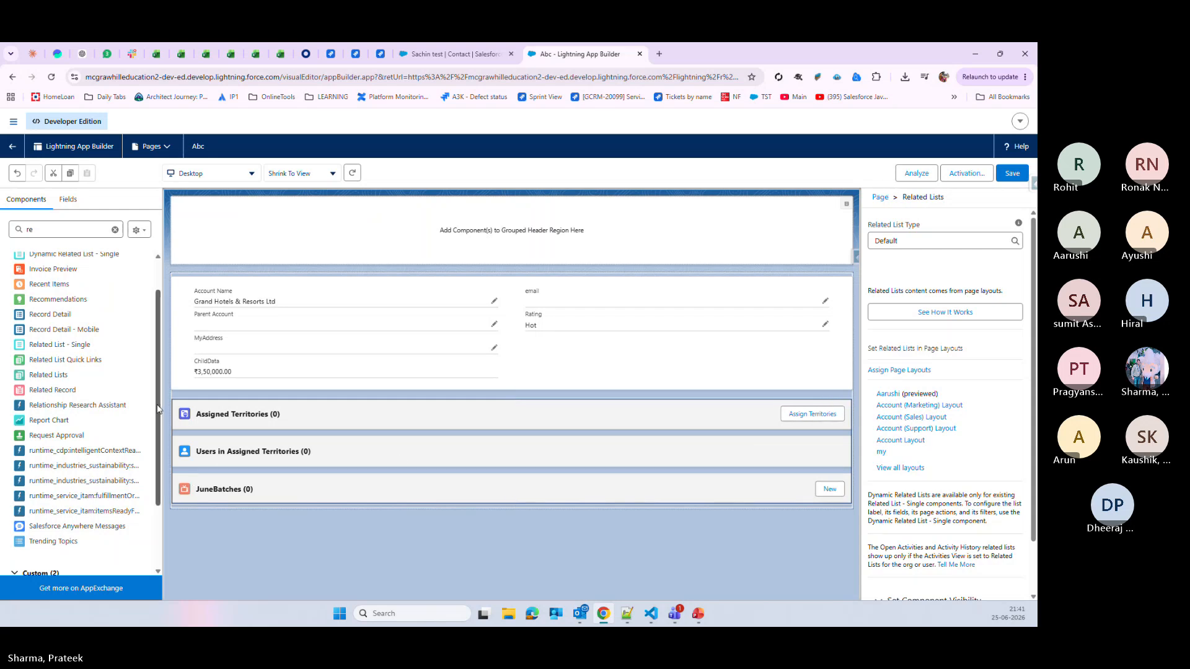
scroll(155, 411, "down", 1)
scroll(156, 426, "down", 2)
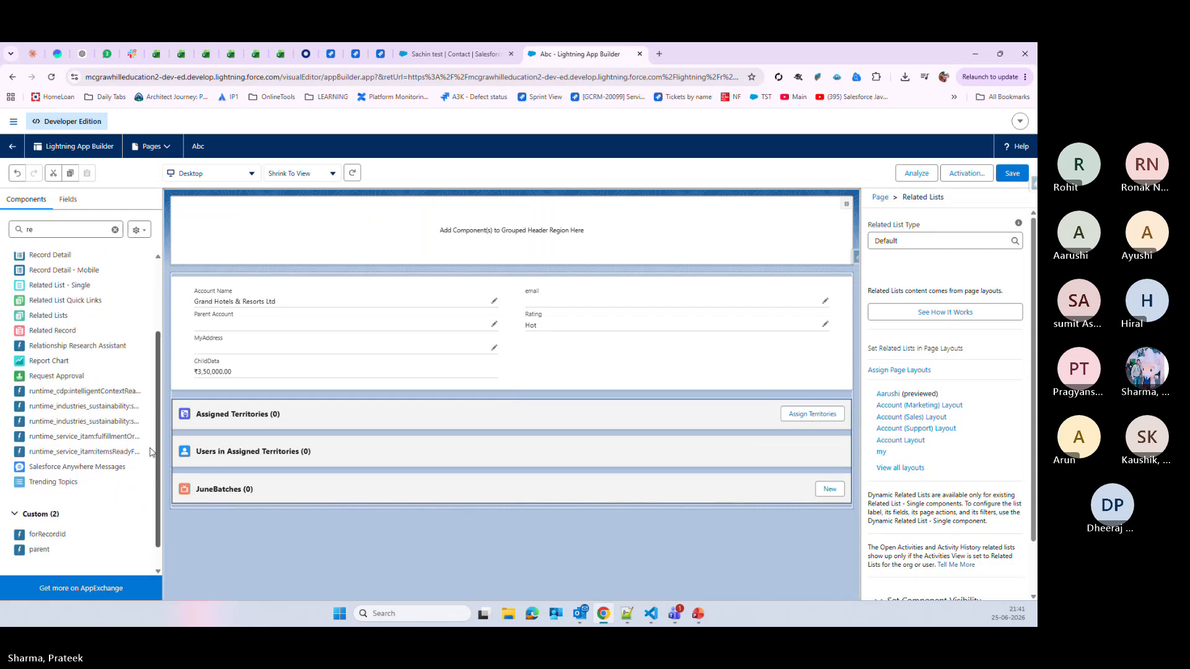
scroll(157, 381, "up", 4)
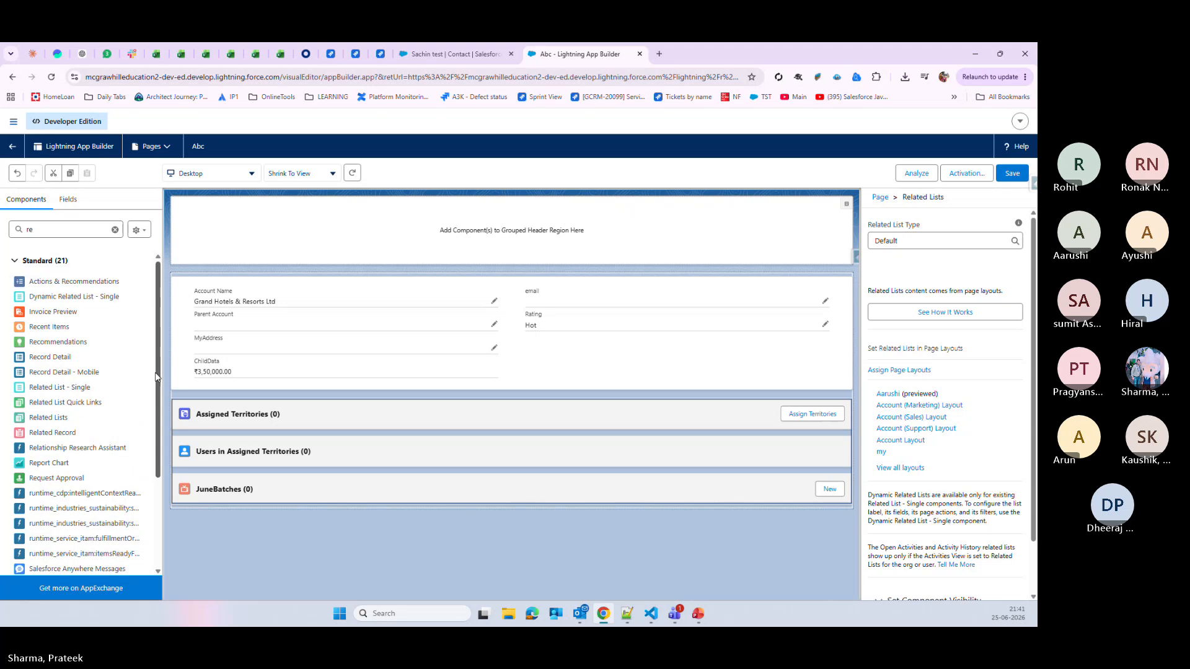
left_click(647, 310)
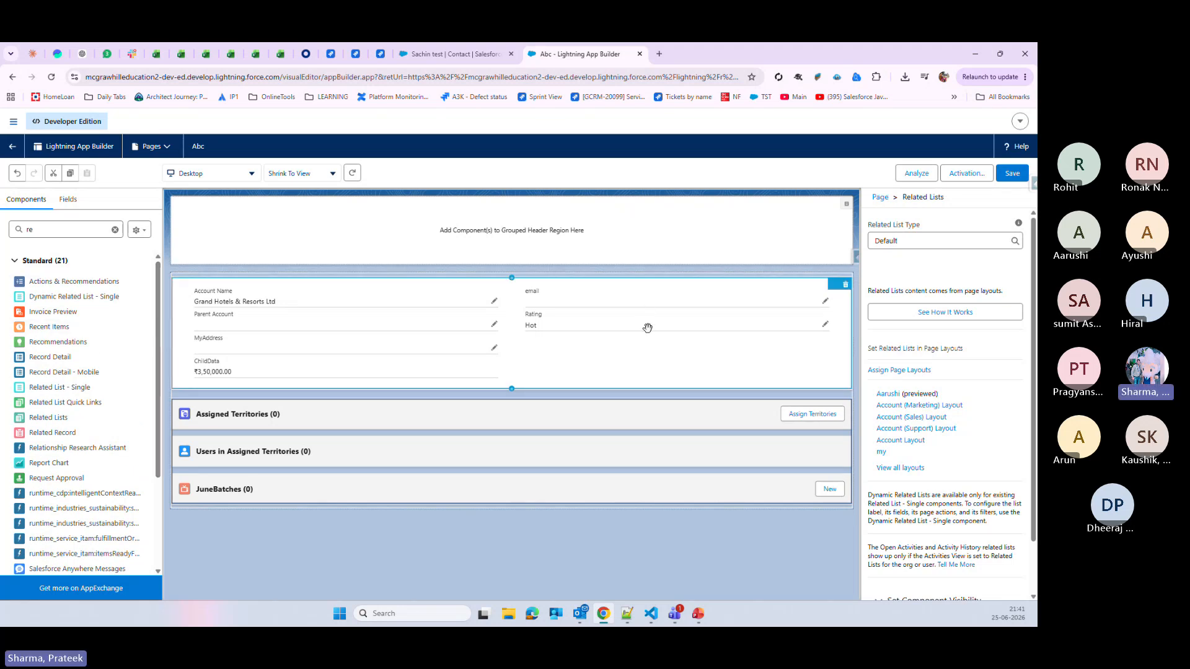
left_click(1012, 174)
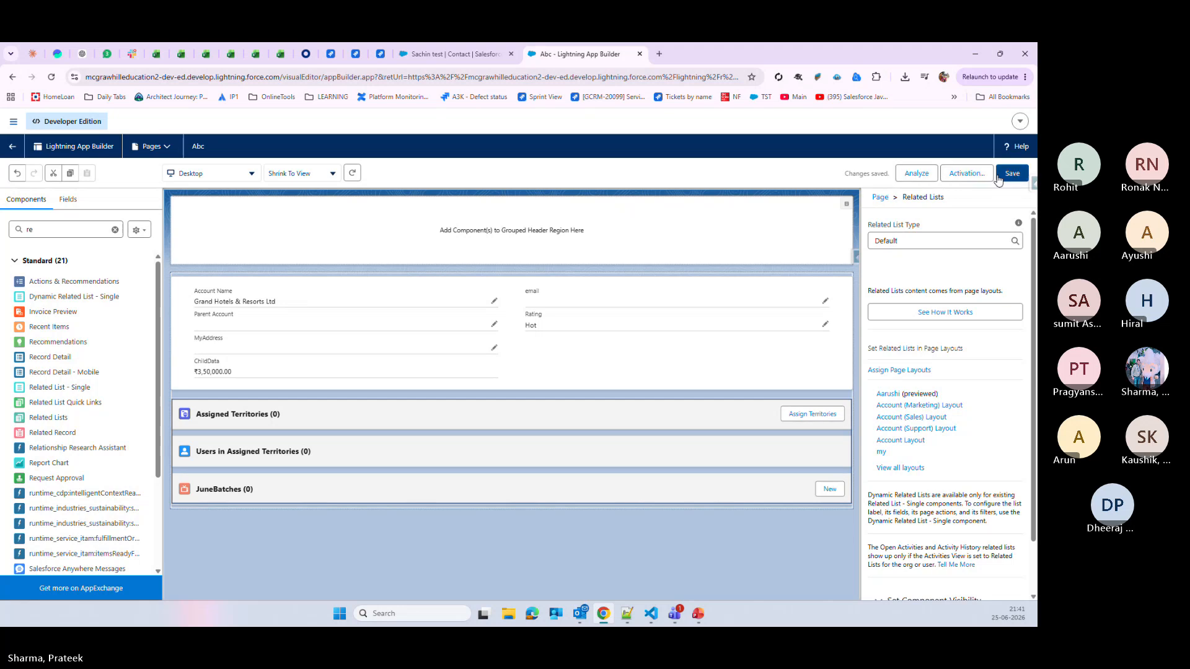
- Review the page's org default assignment in its activation settings, cancelling the form factor removal and closing the settings
left_click(1011, 174)
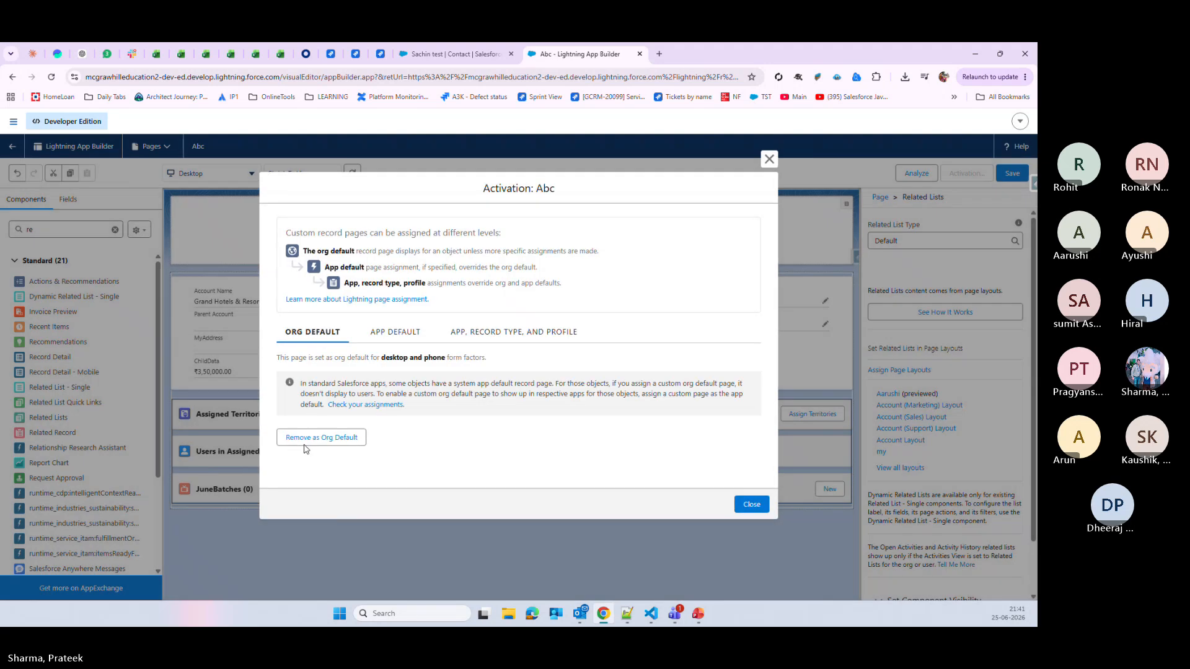
left_click(317, 439)
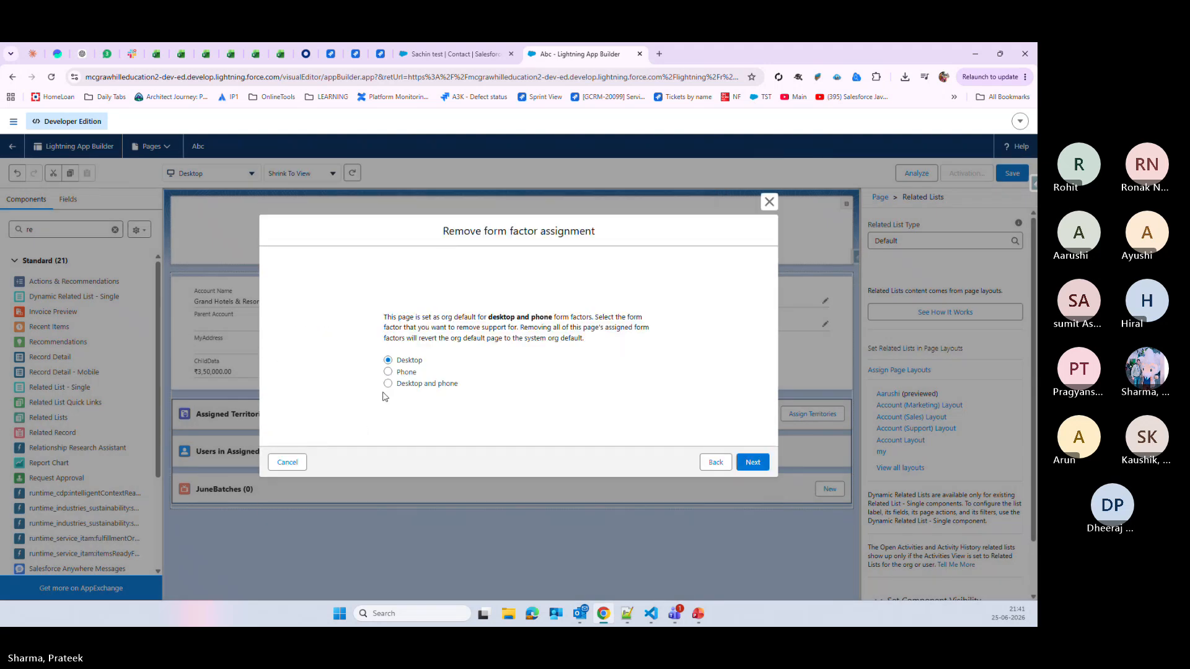
left_click(289, 462)
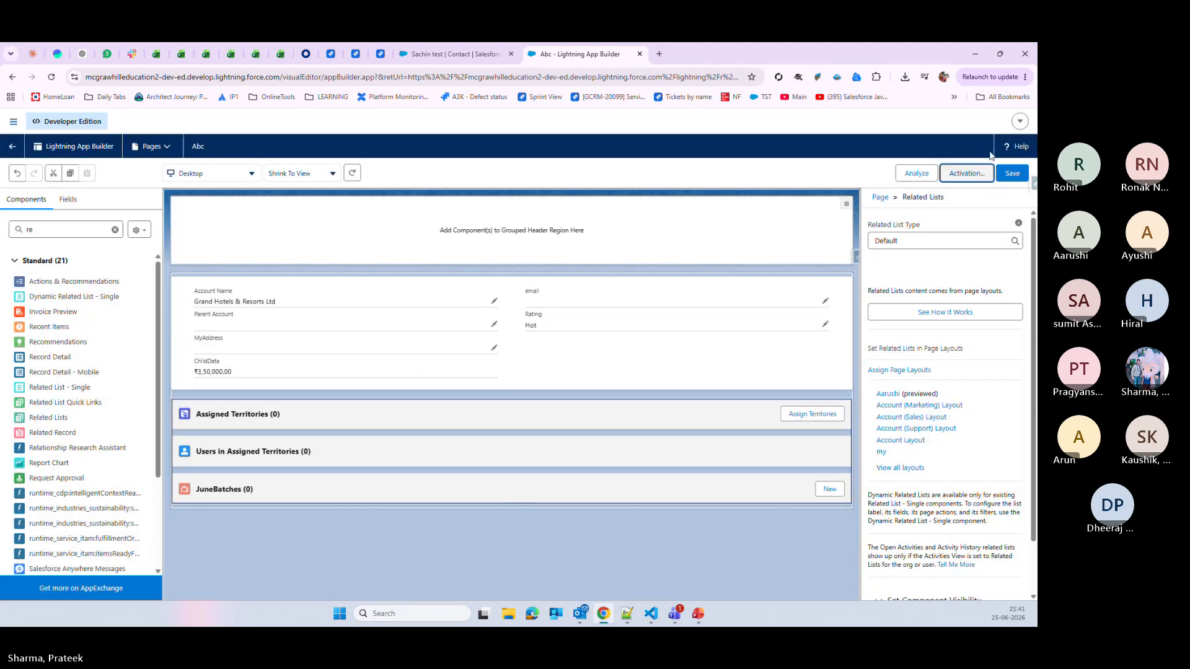
left_click(962, 174)
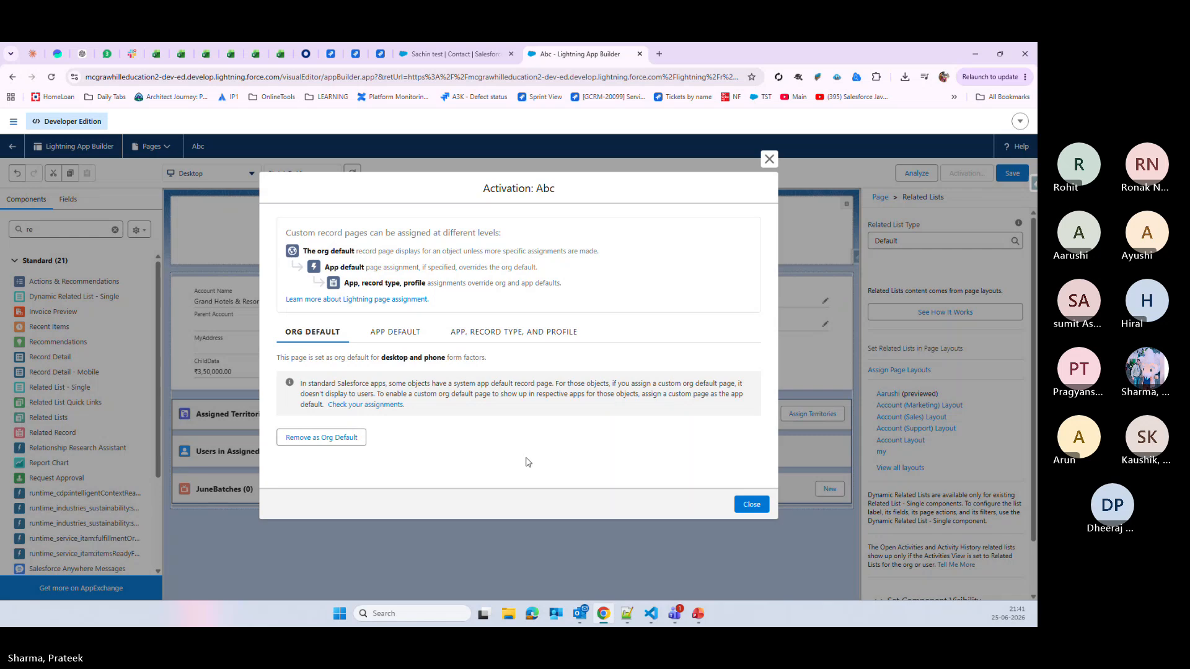
left_click(752, 505)
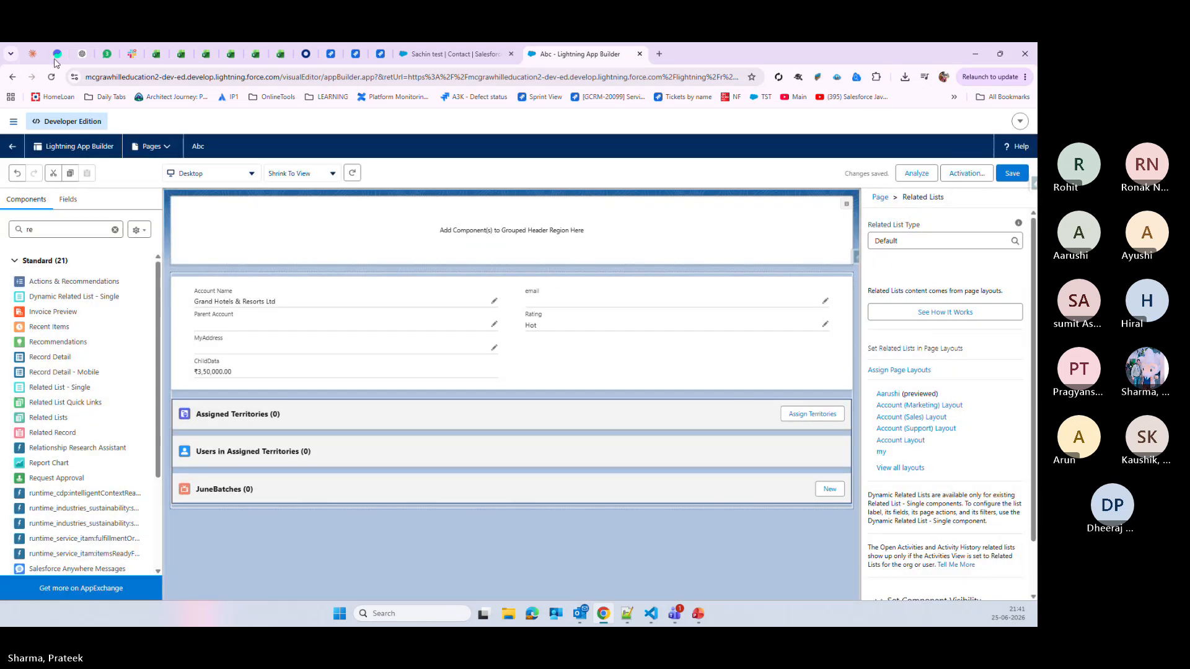
- Return to the Grand Hotels & Resorts Ltd account record, highlight its ChildData value, and copy the account's record ID from the page address
left_click(13, 152)
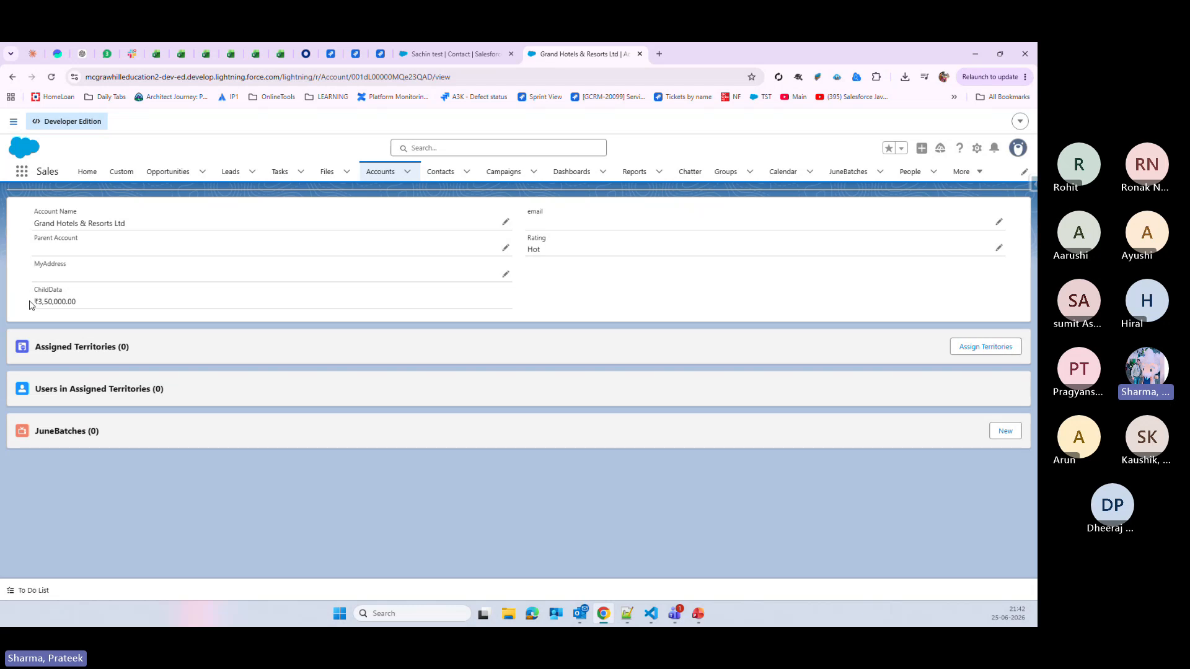
left_click_drag(33, 302, 94, 301)
left_click(49, 305)
left_click_drag(38, 302, 60, 302)
double_click(381, 77)
key("ctrl+c")
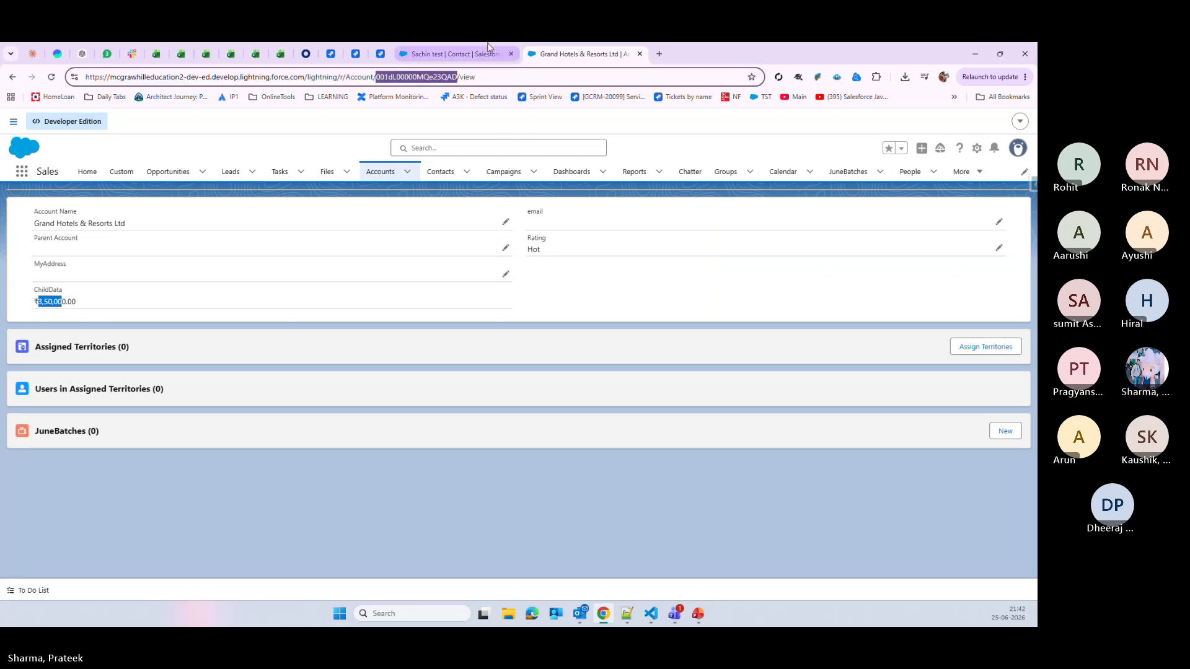
- Switch to the contact record's browser tab and open Data Export from Salesforce Inspector Reloaded
left_click(453, 54)
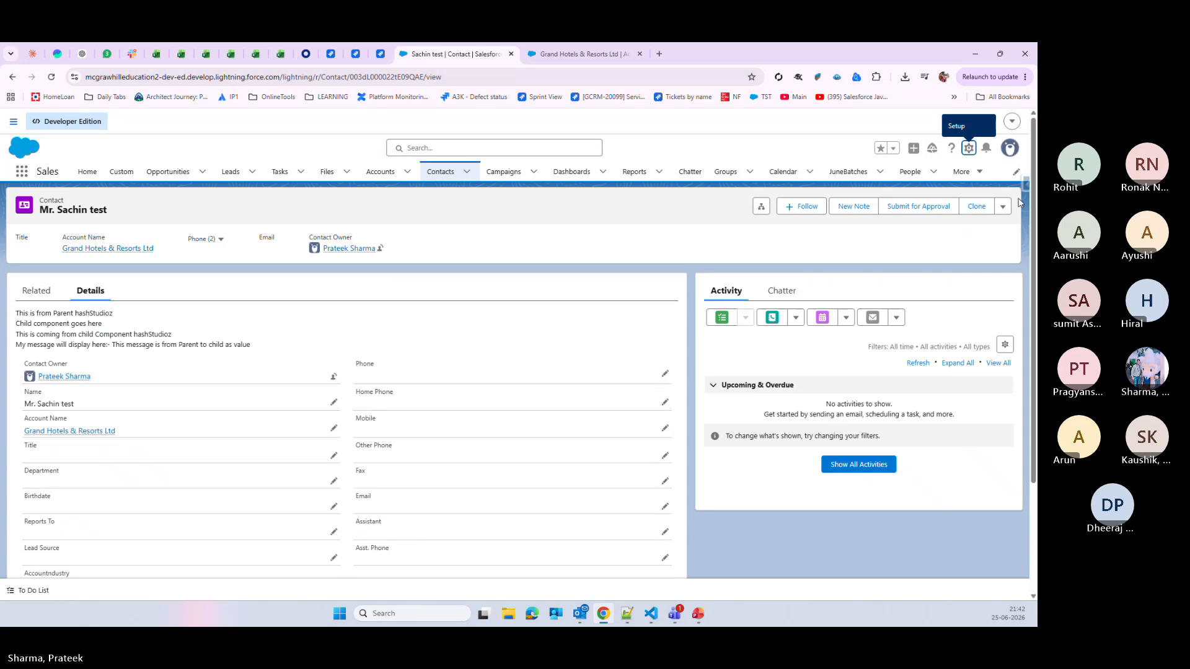
left_click(1026, 183)
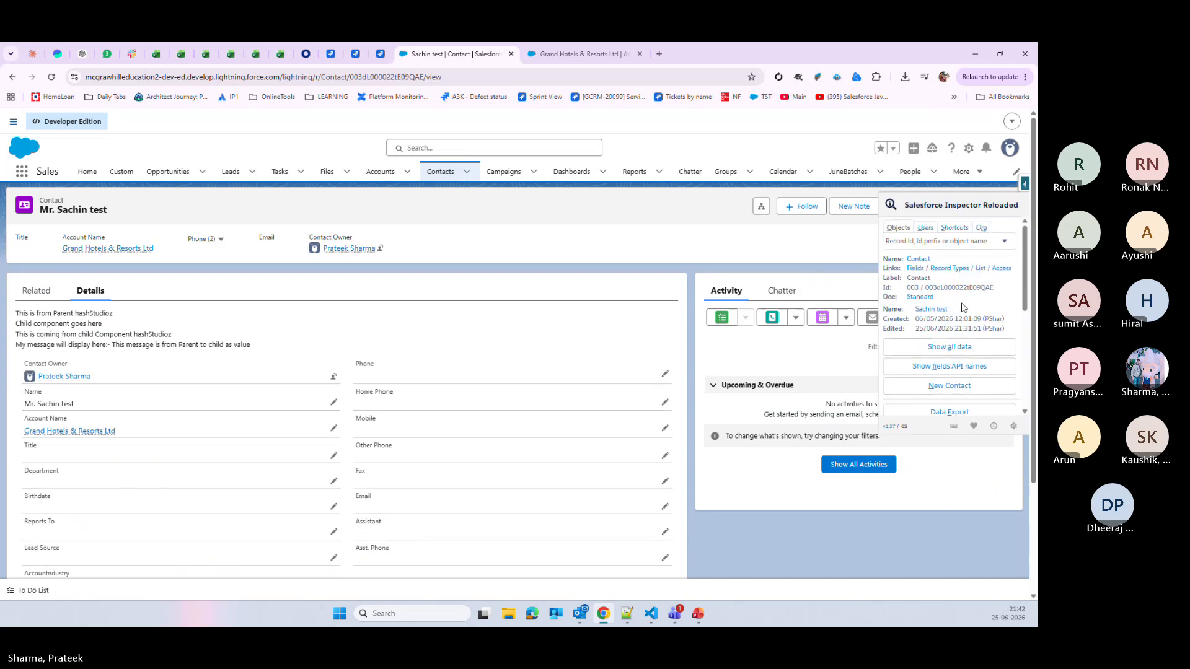
left_click(949, 413)
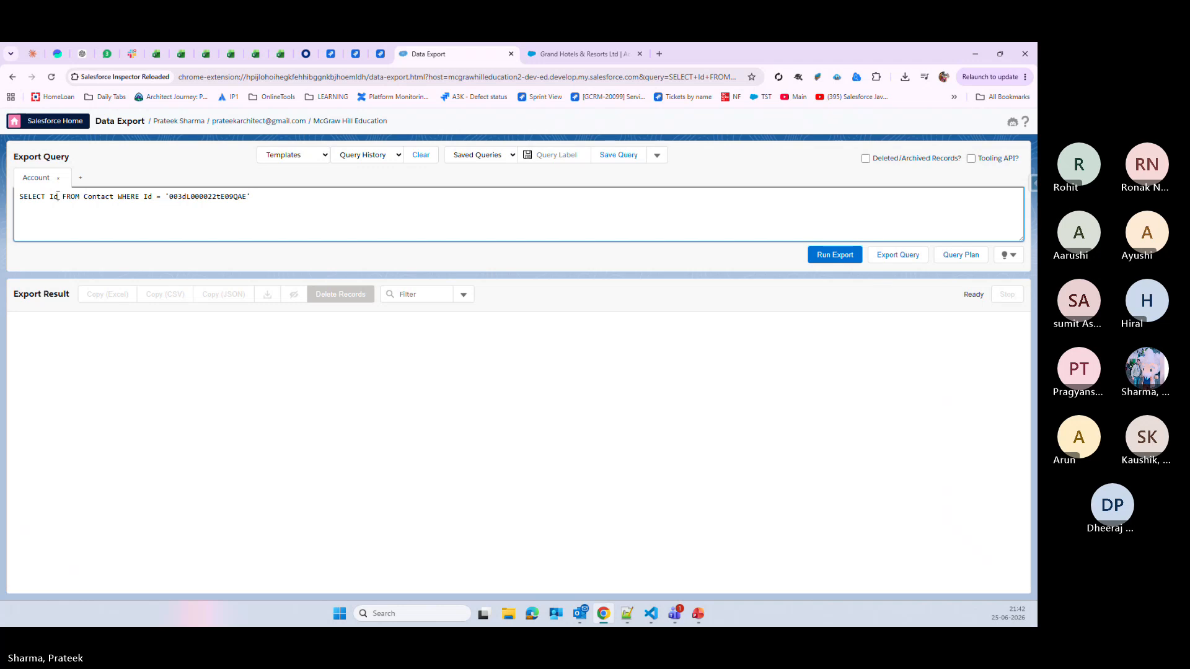
- Add the amount field to the export query and change the queried object to Opportunity
type(",amou")
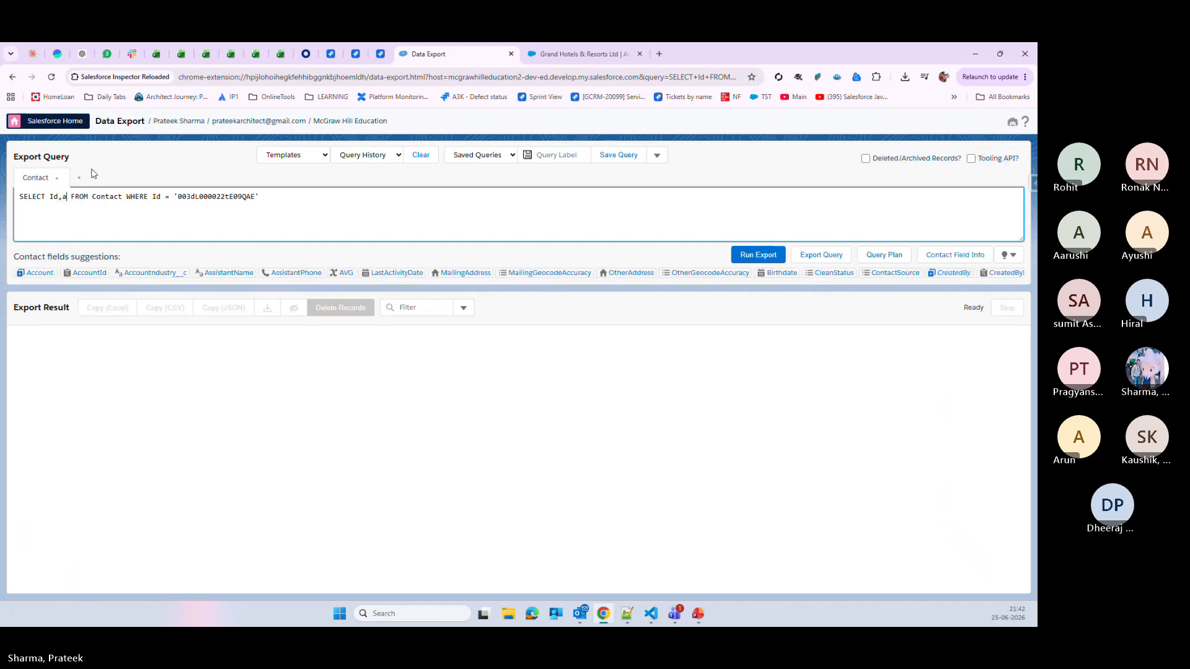
type("nt")
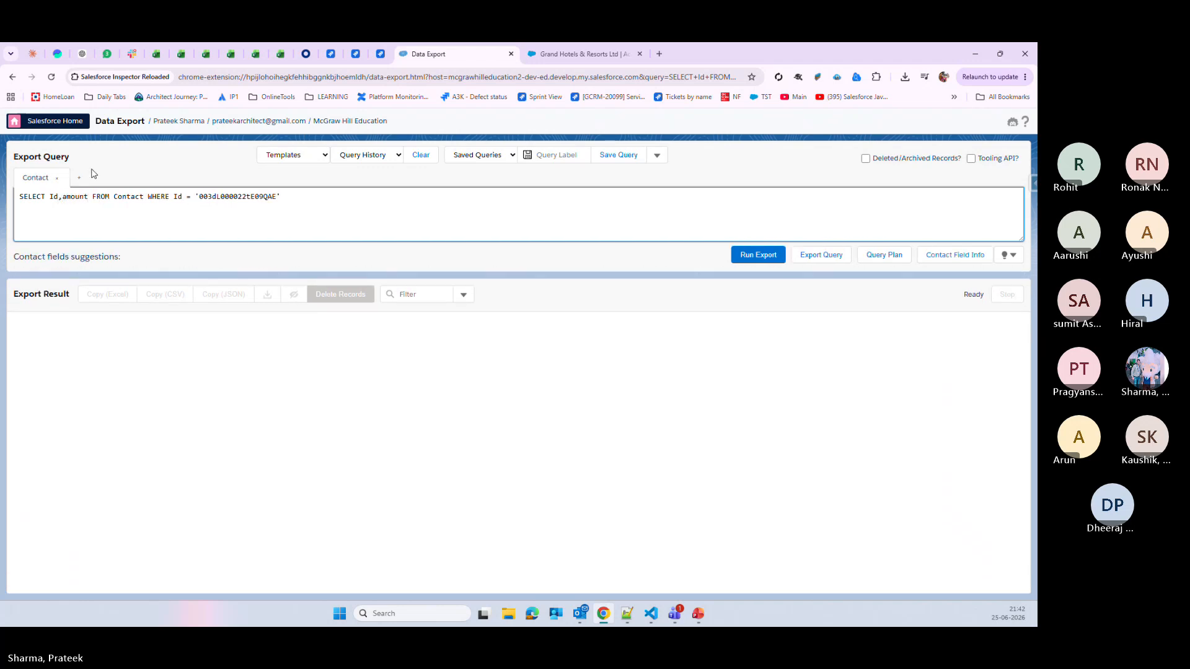
double_click(126, 197)
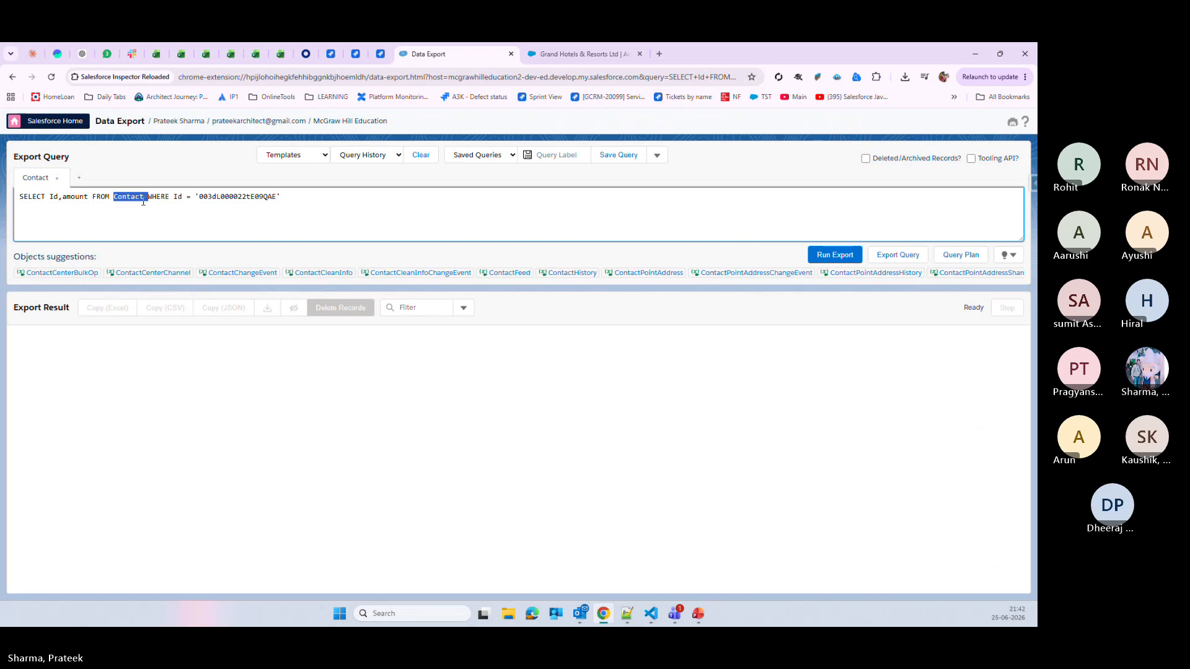
type("oppor")
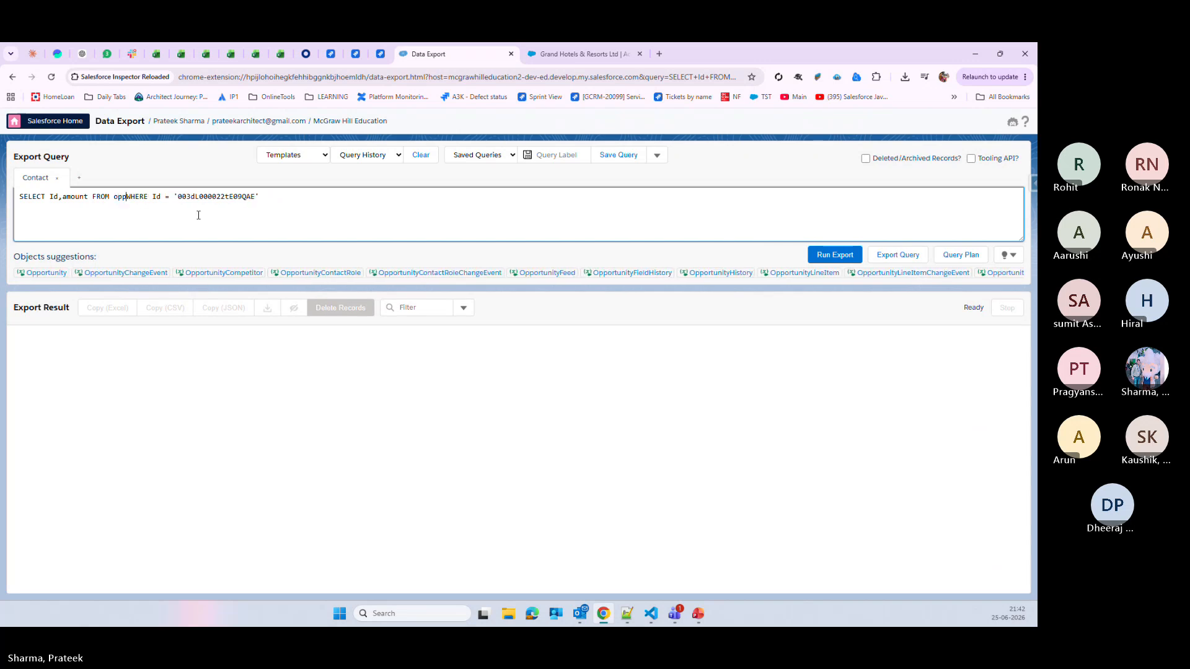
left_click(66, 275)
- Remove the Id field name from the export query's WHERE condition
left_click(199, 197)
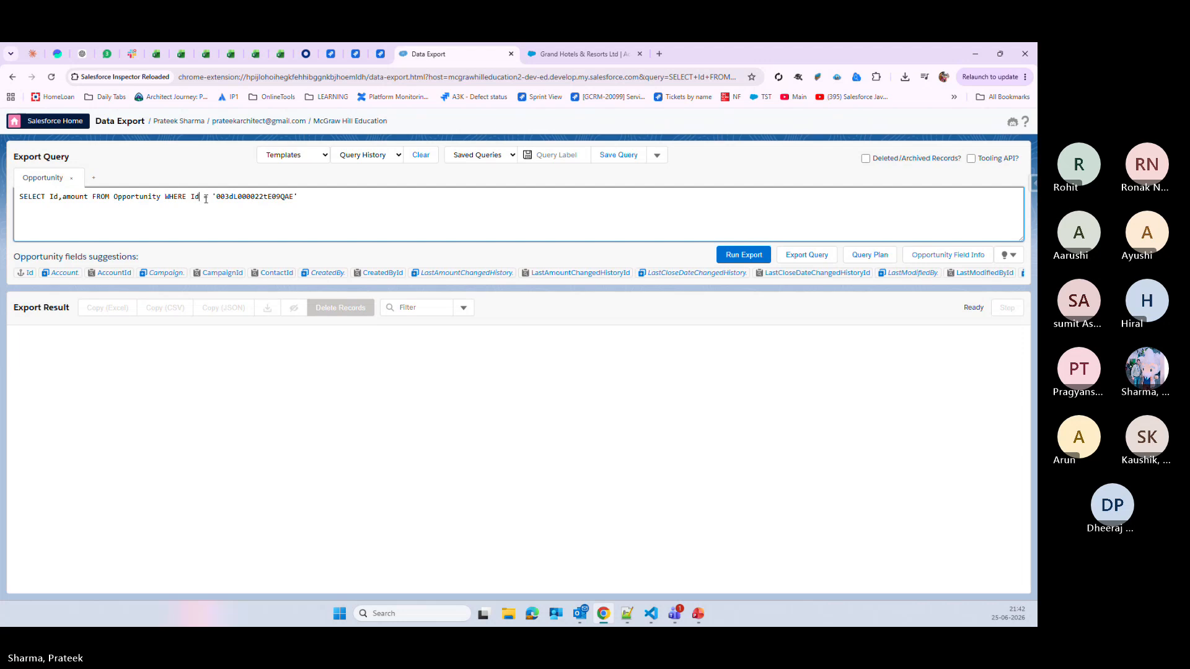
key("BackSpace")
key("BackSpace")
key("BackSpace")
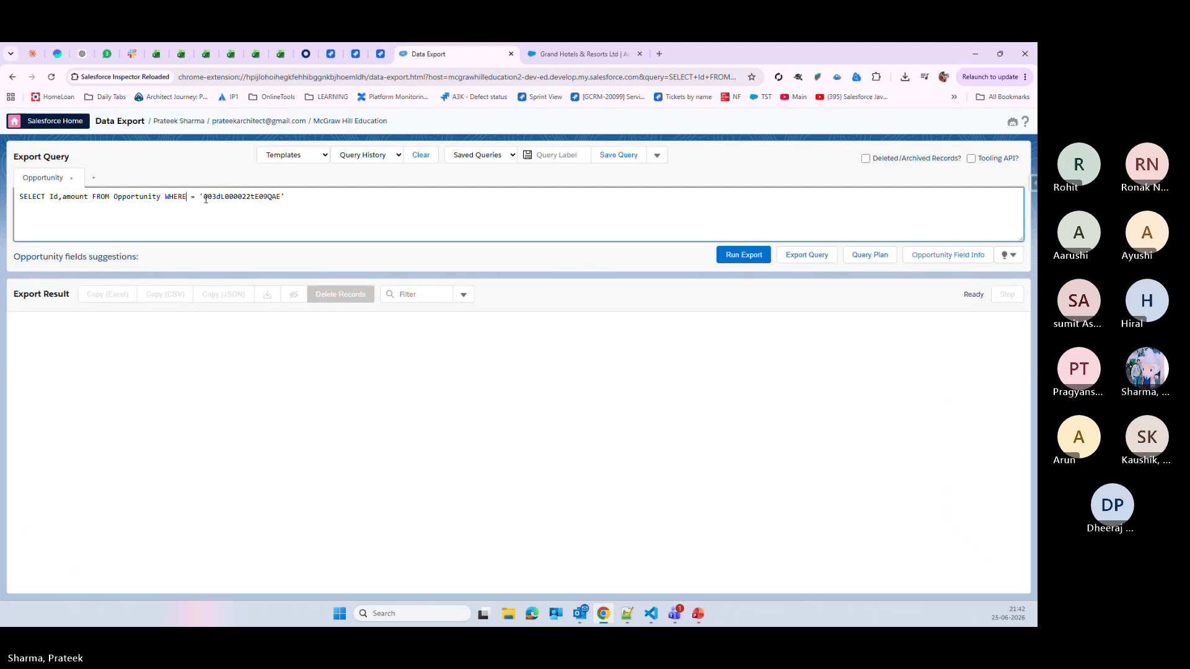
- Filter the opportunity query by AccountId using the Grand Hotels & Resorts Ltd account's record ID and run the export
type("acc")
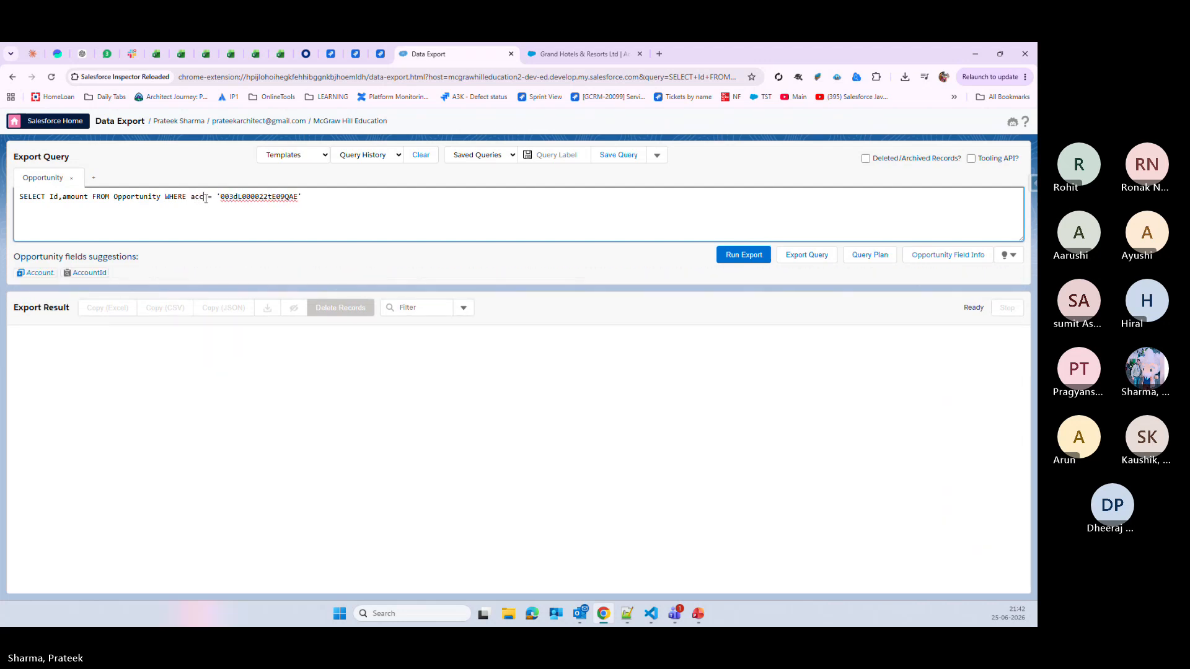
left_click(89, 274)
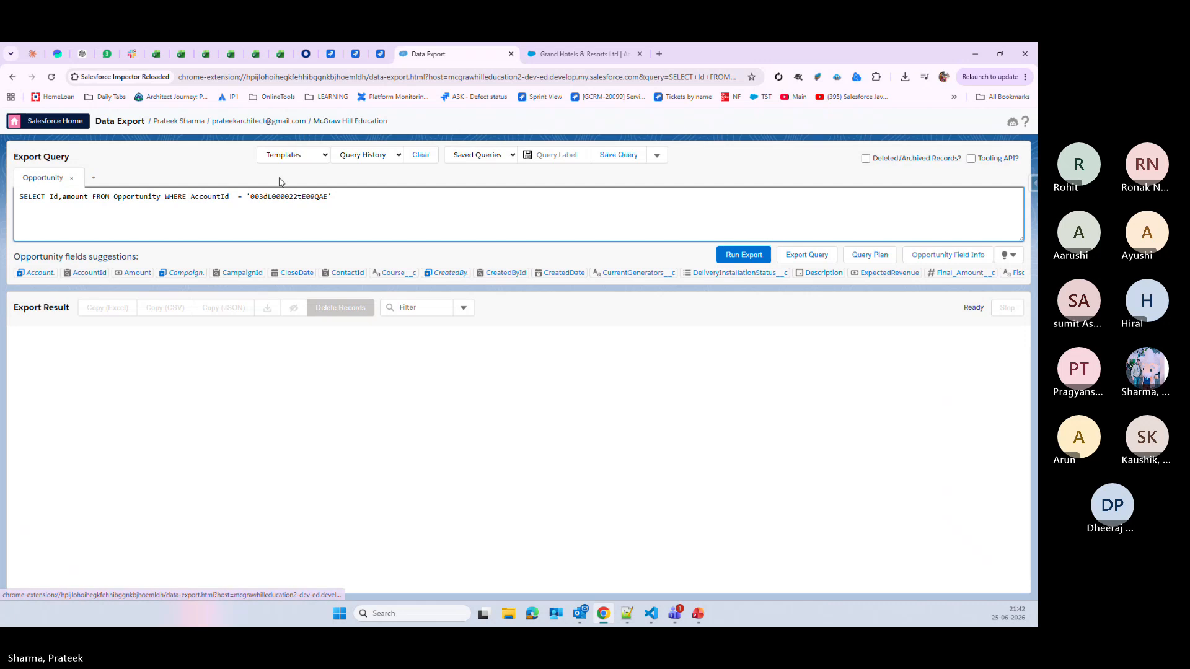
double_click(297, 197)
key("ctrl+v")
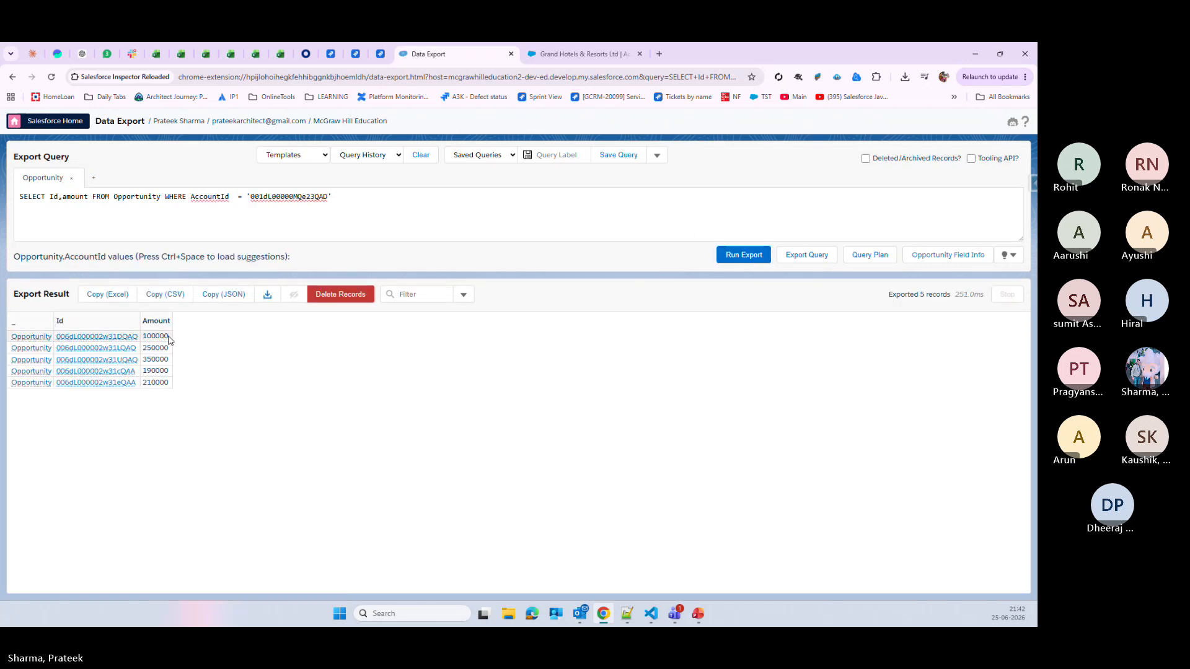
- Compare the highest exported opportunity amount with the ChildData value on the Grand Hotels & Resorts Ltd account record
left_click_drag(169, 361, 141, 361)
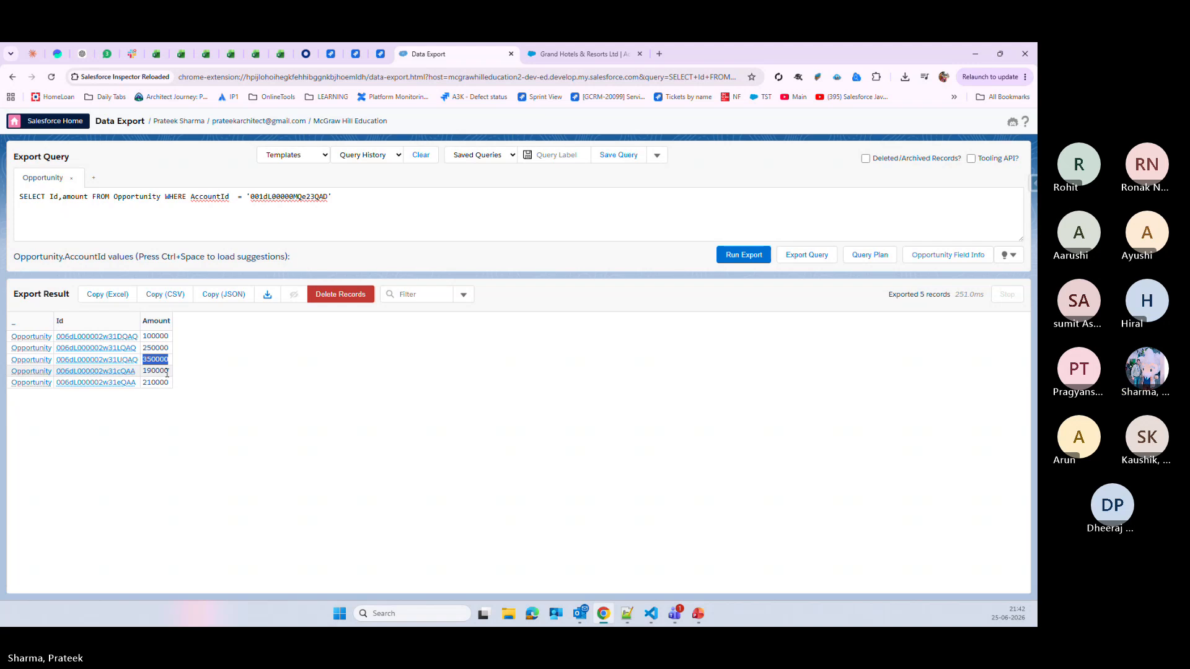
left_click(557, 55)
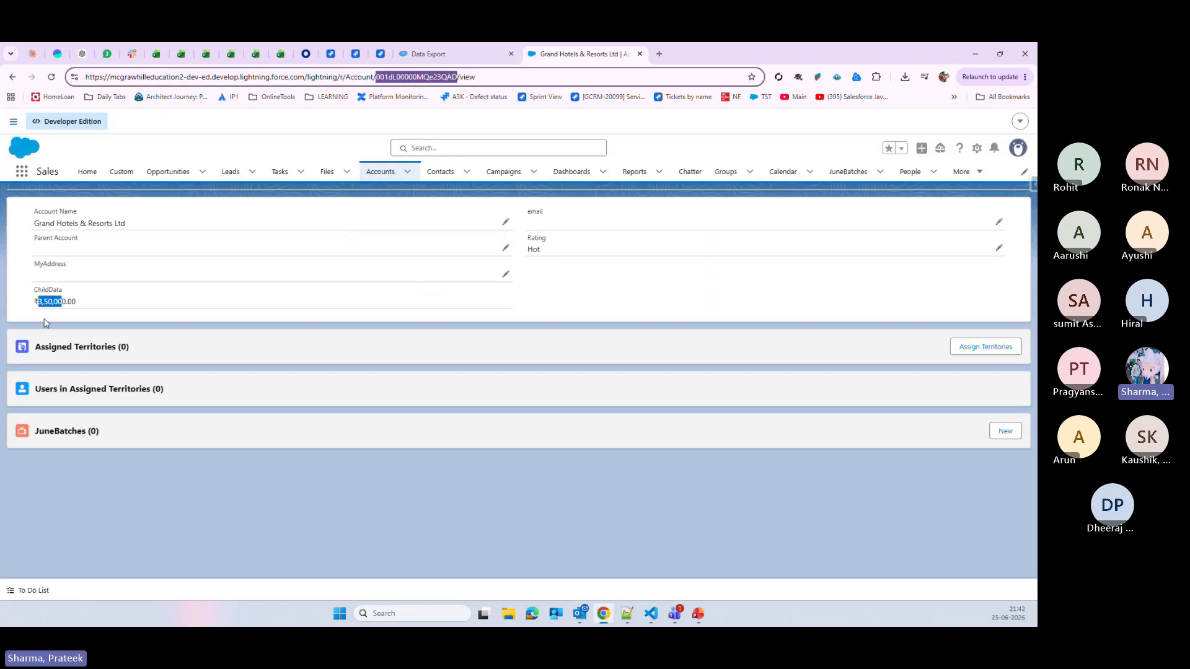
left_click_drag(97, 304, 30, 306)
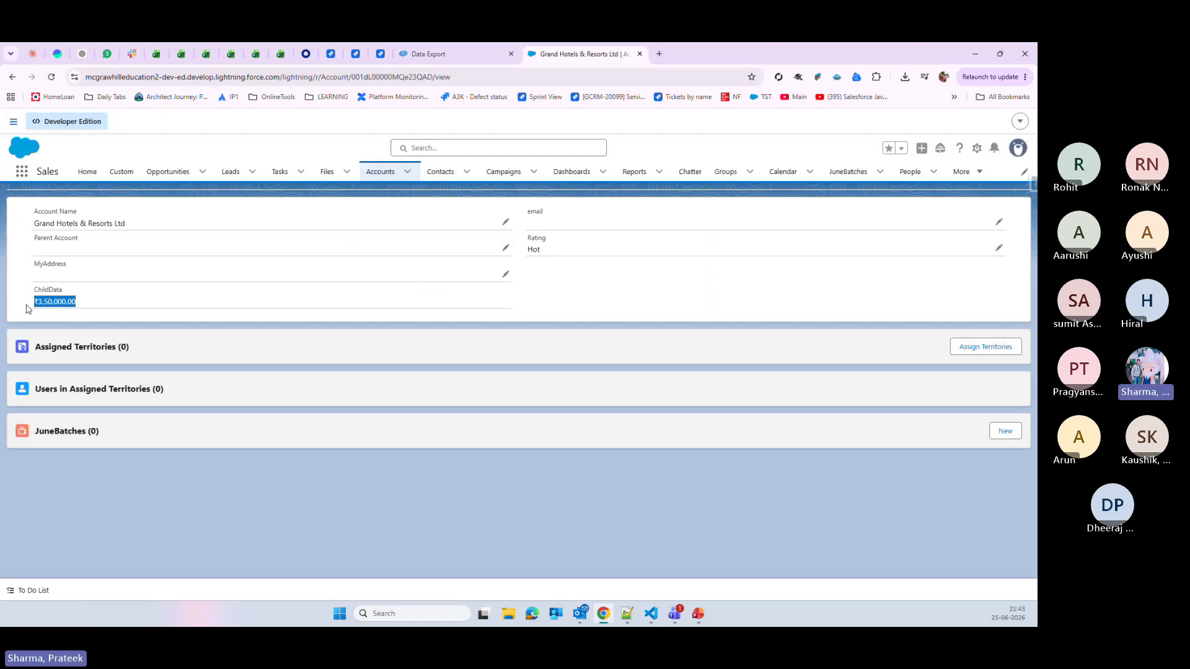
left_click(432, 55)
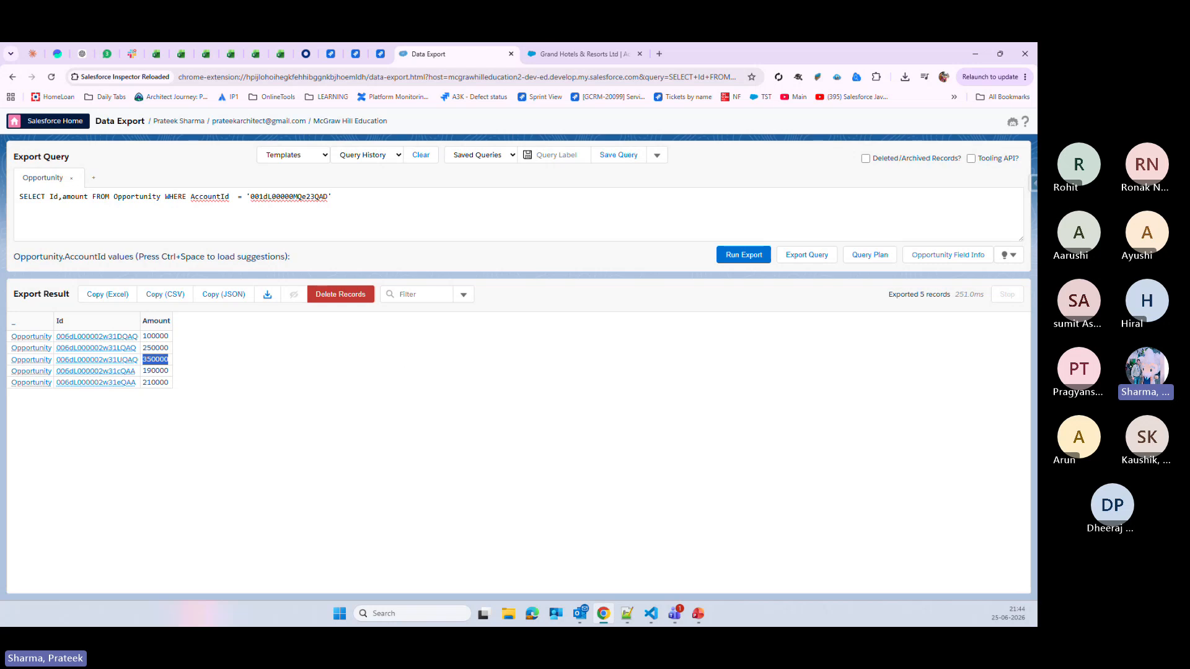
key("alt+Tab")
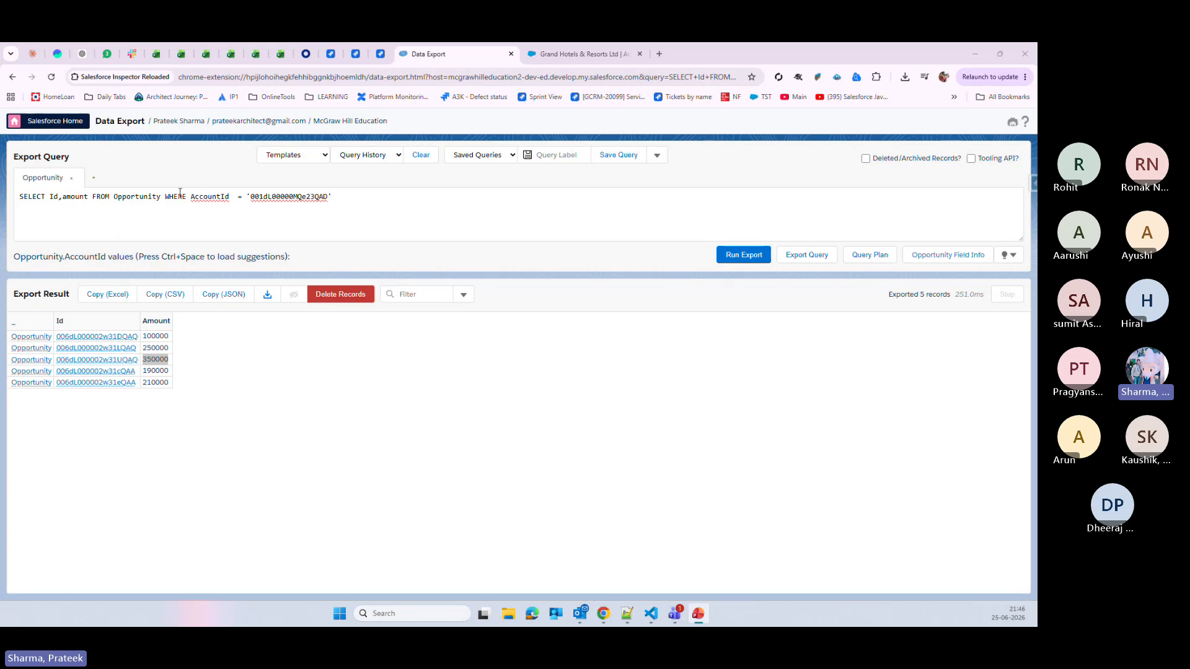
- Open the Account object's Fields & Relationships in Setup's Object Manager and search the fields for "pho"
left_click(561, 45)
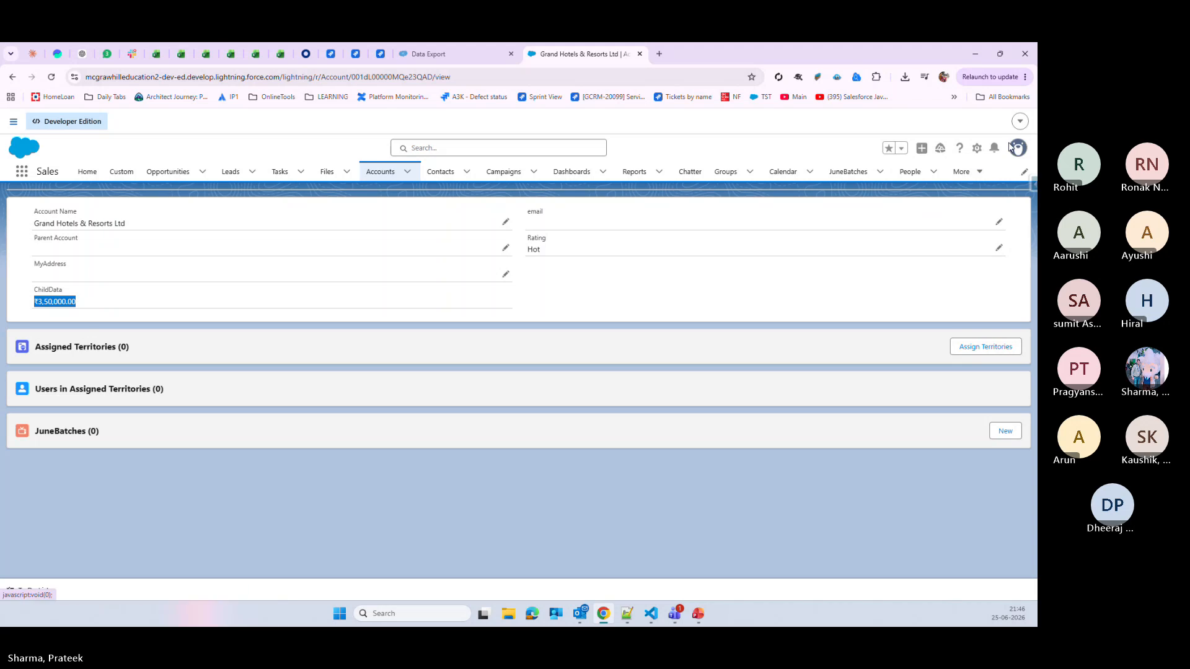
left_click(975, 151)
left_click(926, 192)
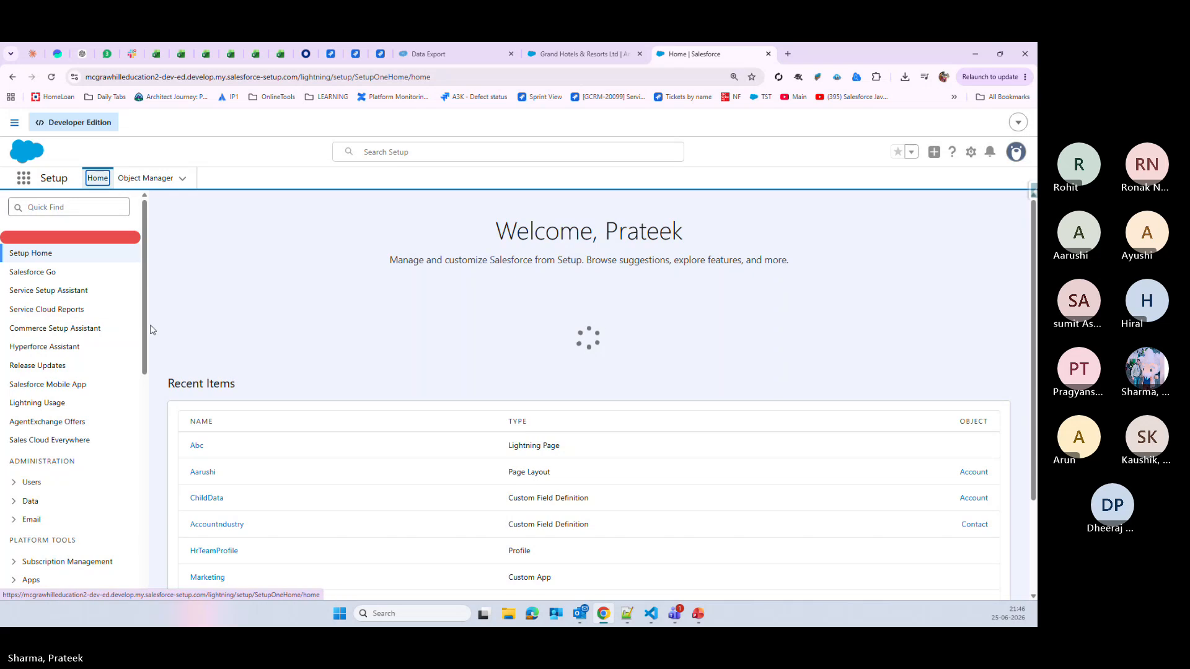
left_click(155, 179)
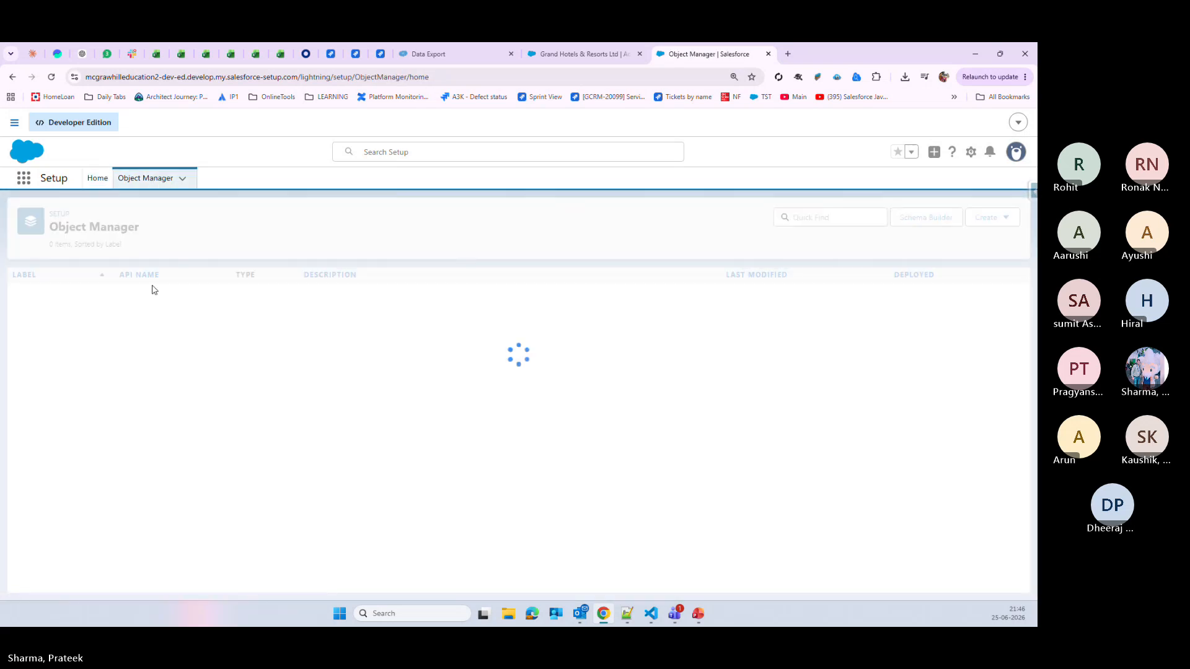
left_click(25, 322)
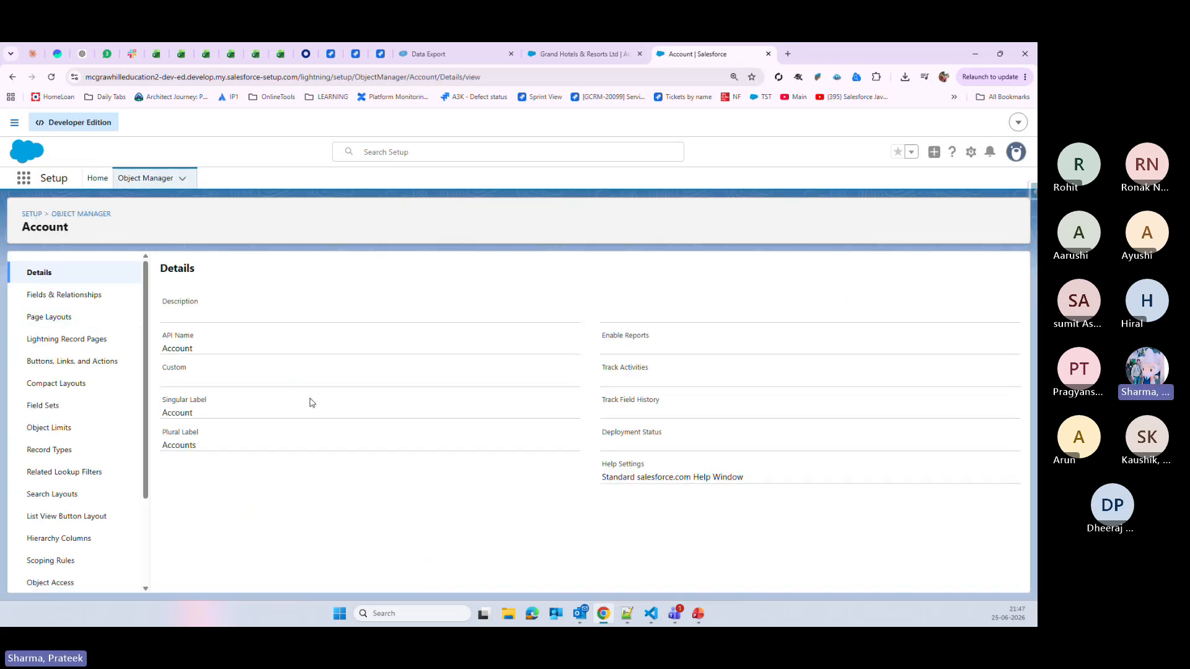
left_click(71, 296)
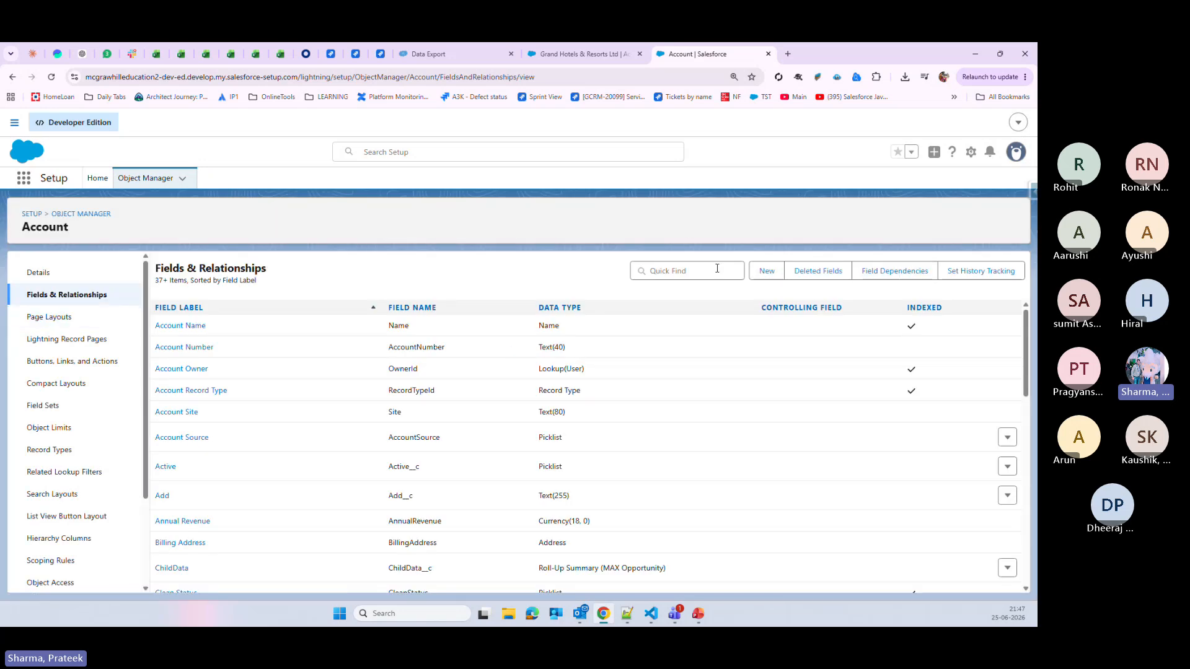
left_click(683, 270)
type("pho")
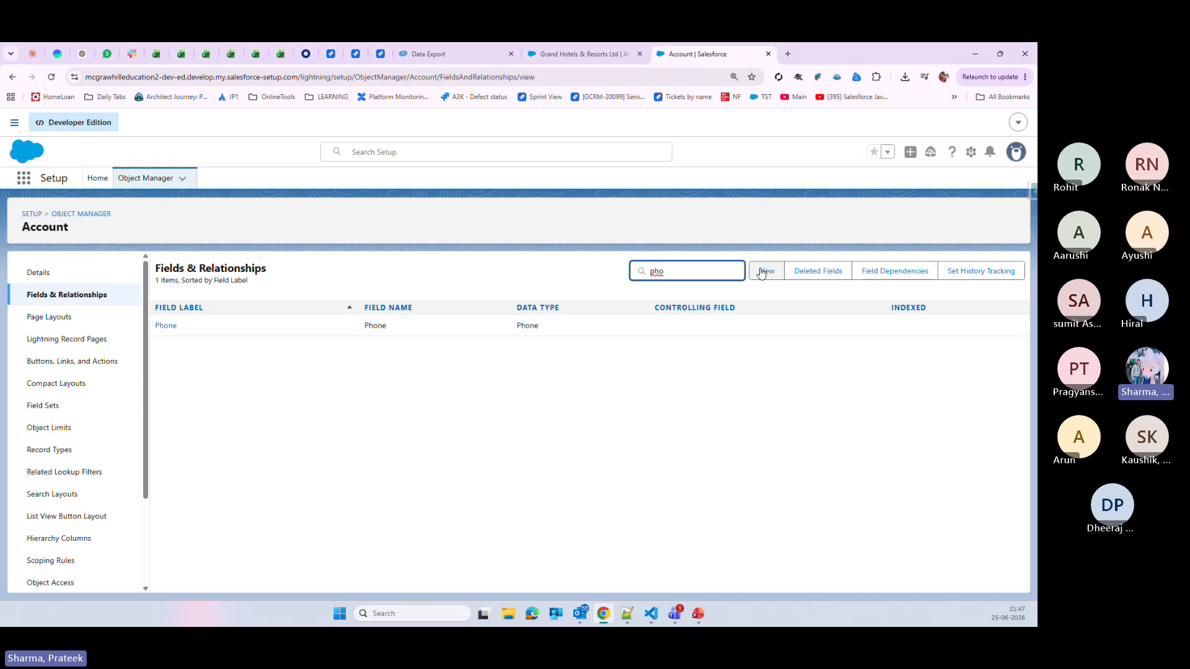
- Return to the Sales app and open the Accounts list
left_click(576, 54)
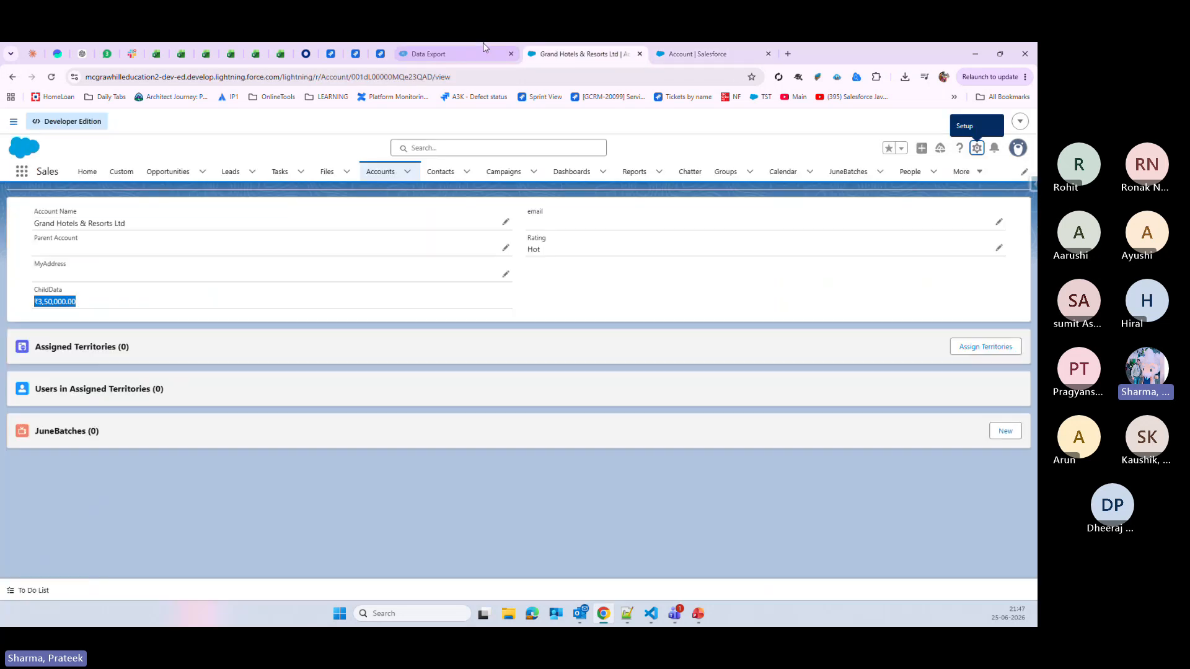
left_click(380, 171)
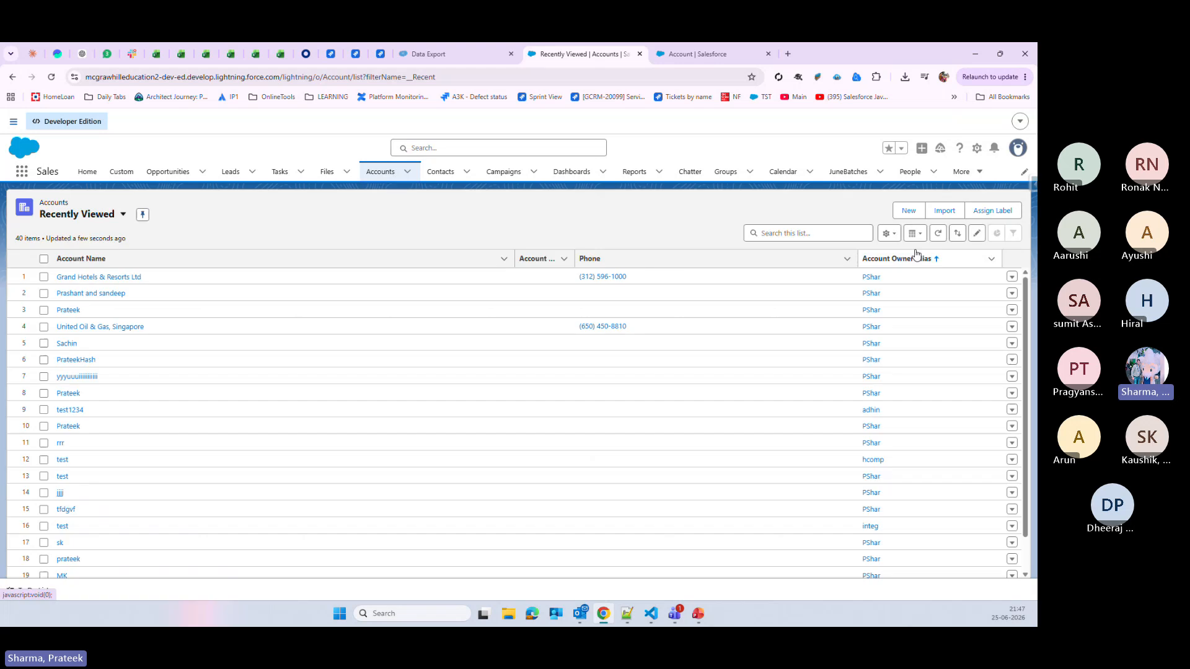
left_click(908, 212)
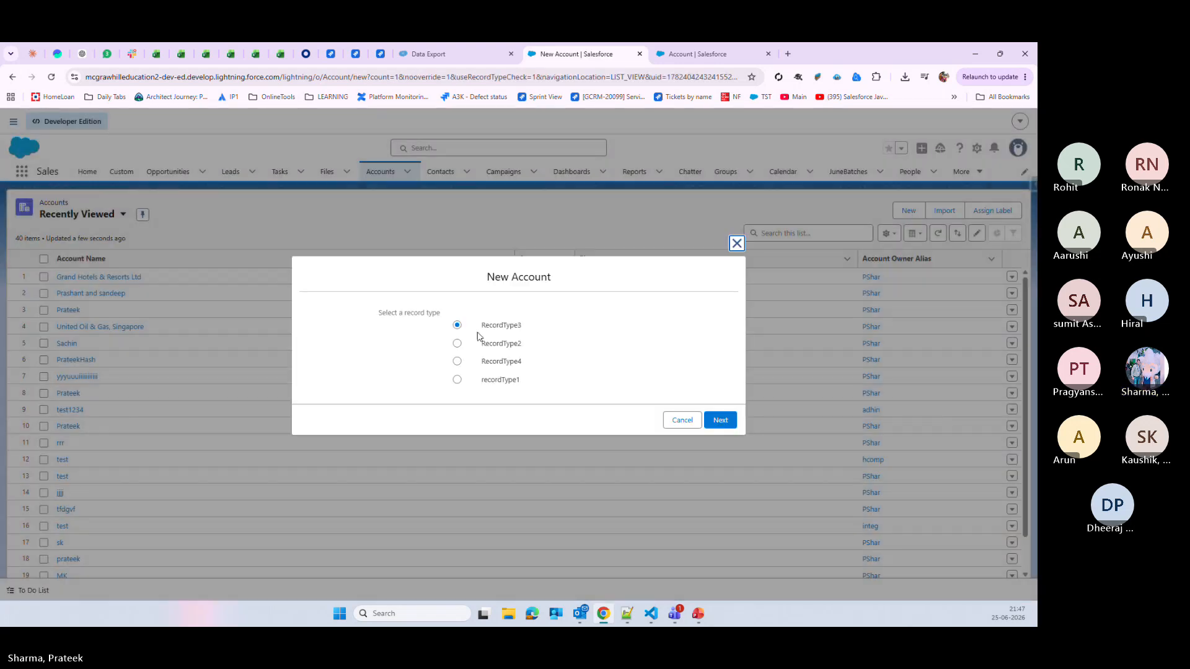
left_click(719, 420)
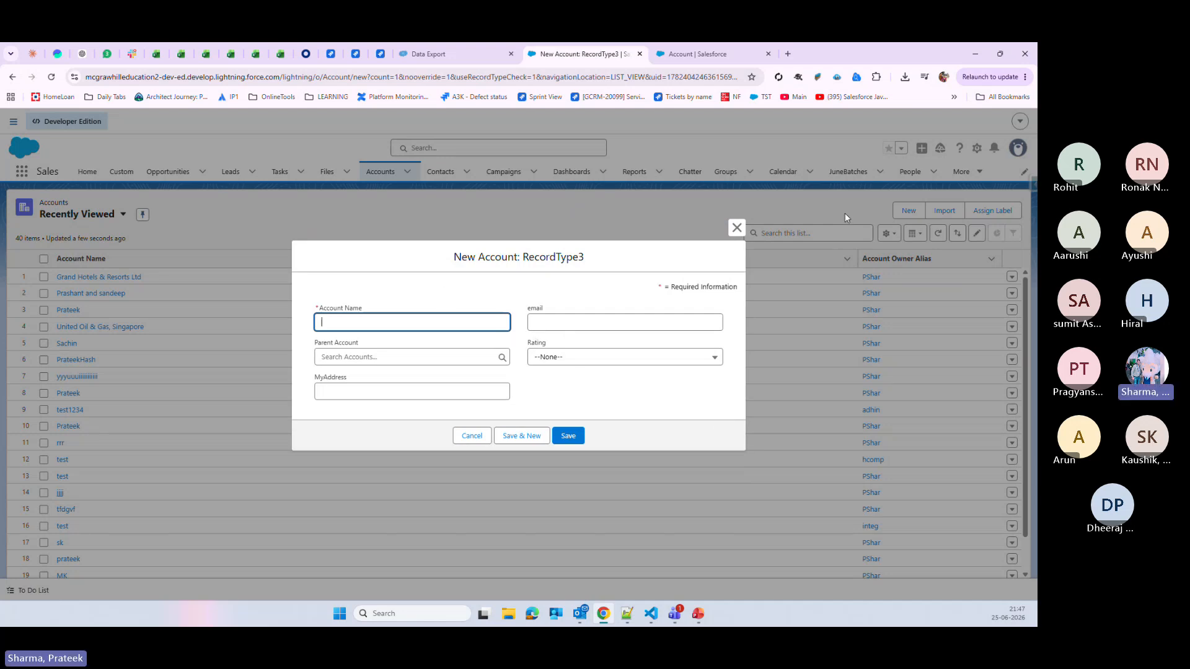
left_click(736, 228)
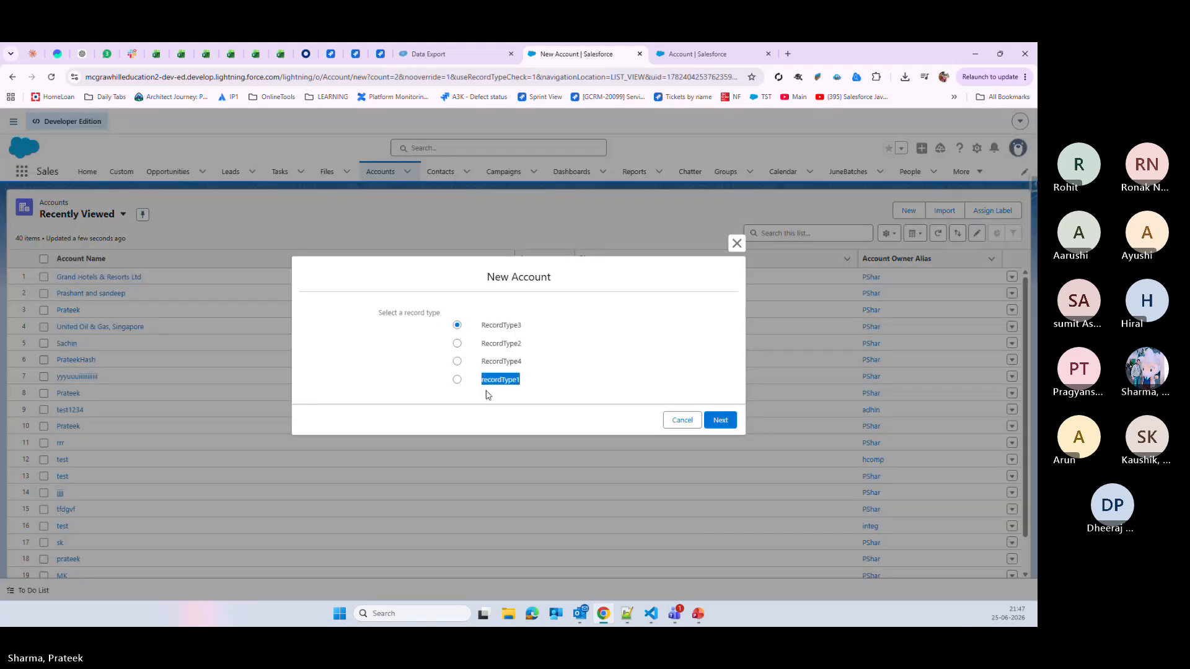
- Start a new account with record type recordType1 and Active set to Yes, and try to save it
left_click(457, 379)
left_click(720, 421)
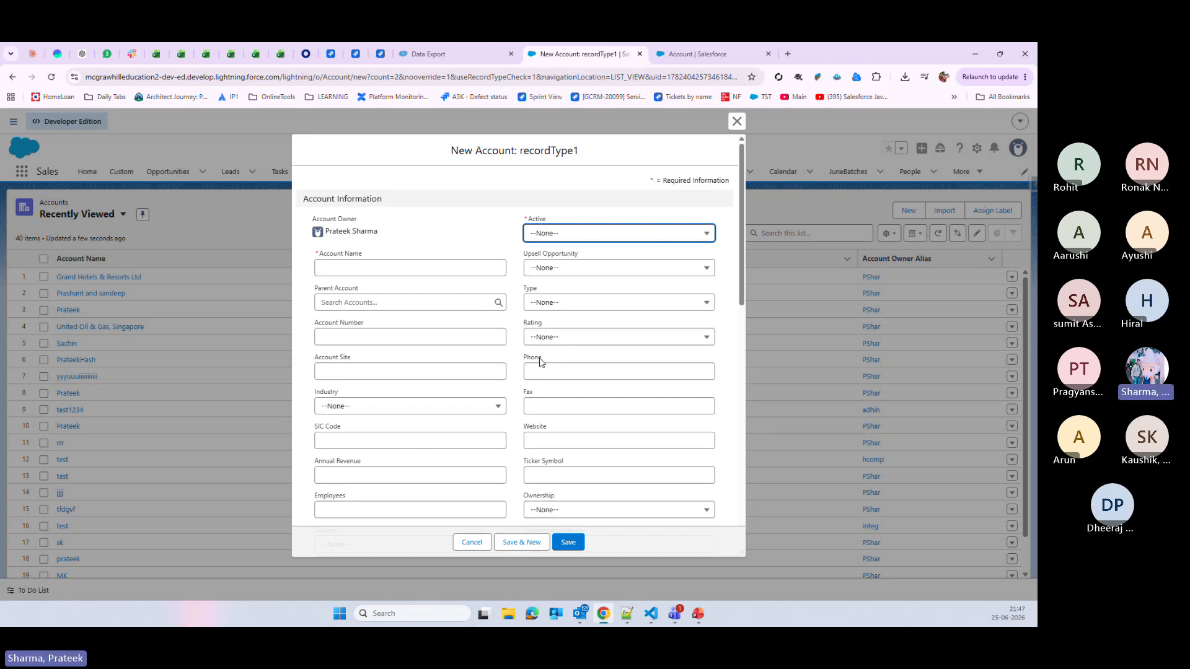
left_click_drag(524, 355, 544, 385)
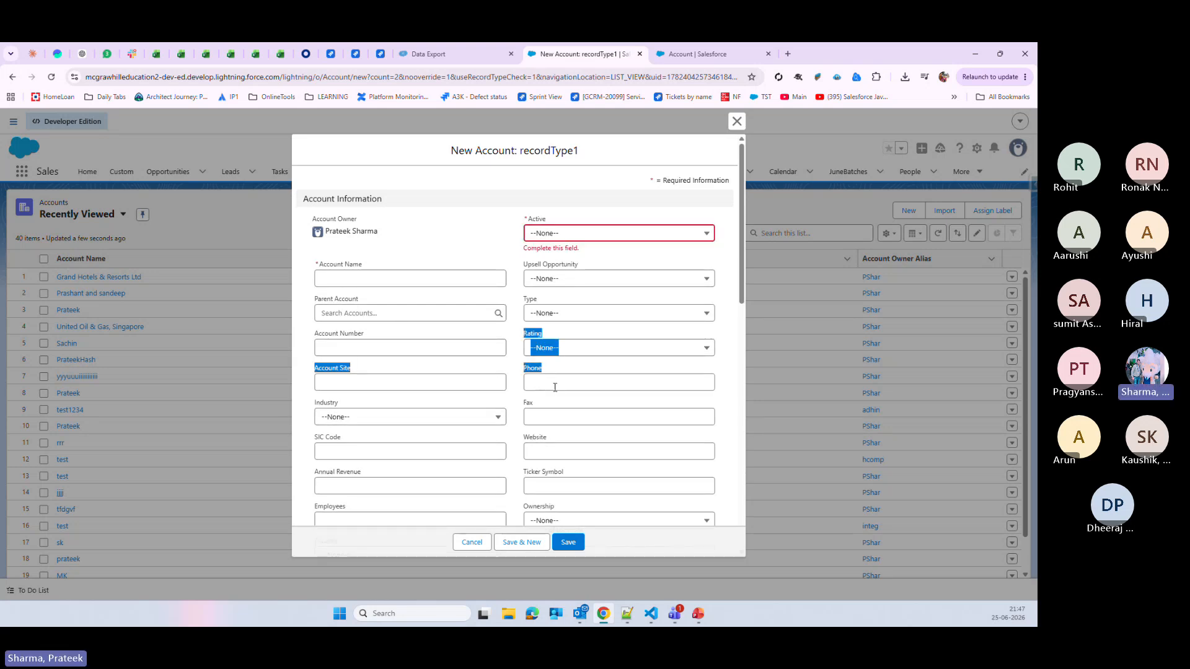
left_click(555, 387)
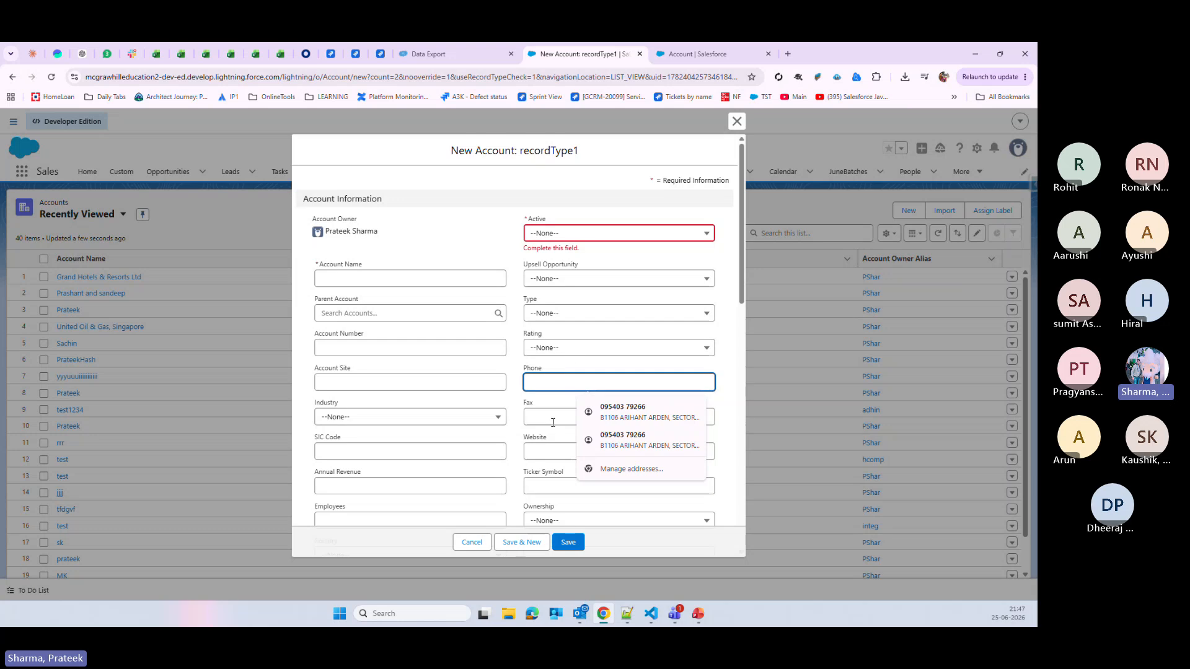
left_click(564, 234)
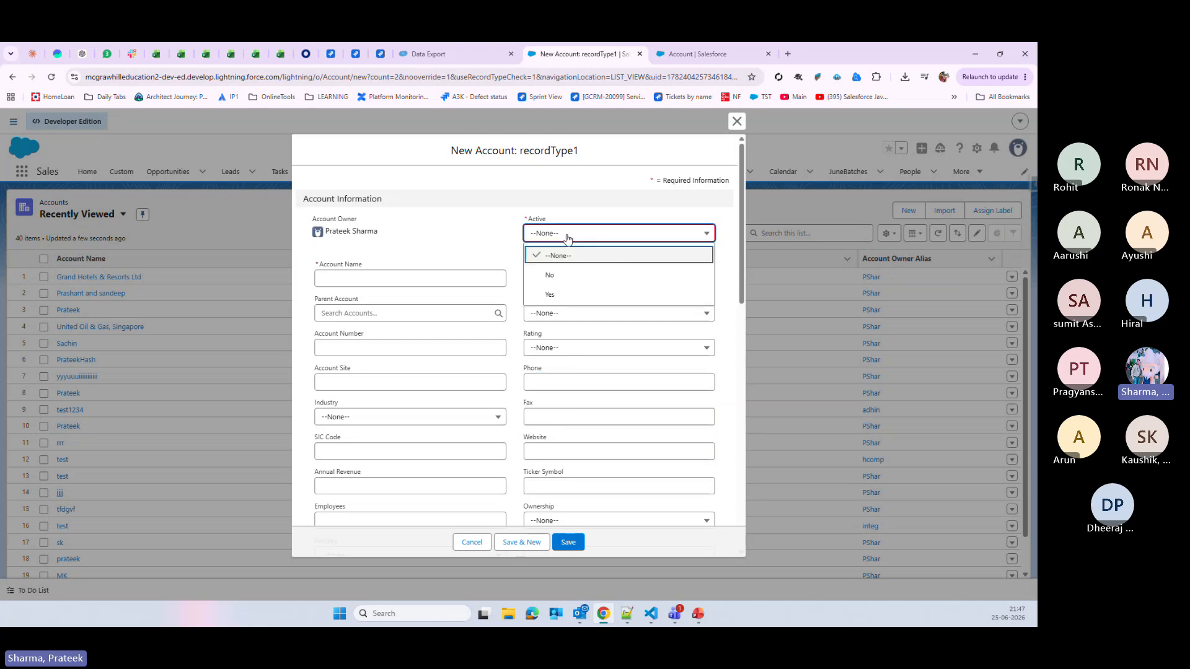
left_click(556, 294)
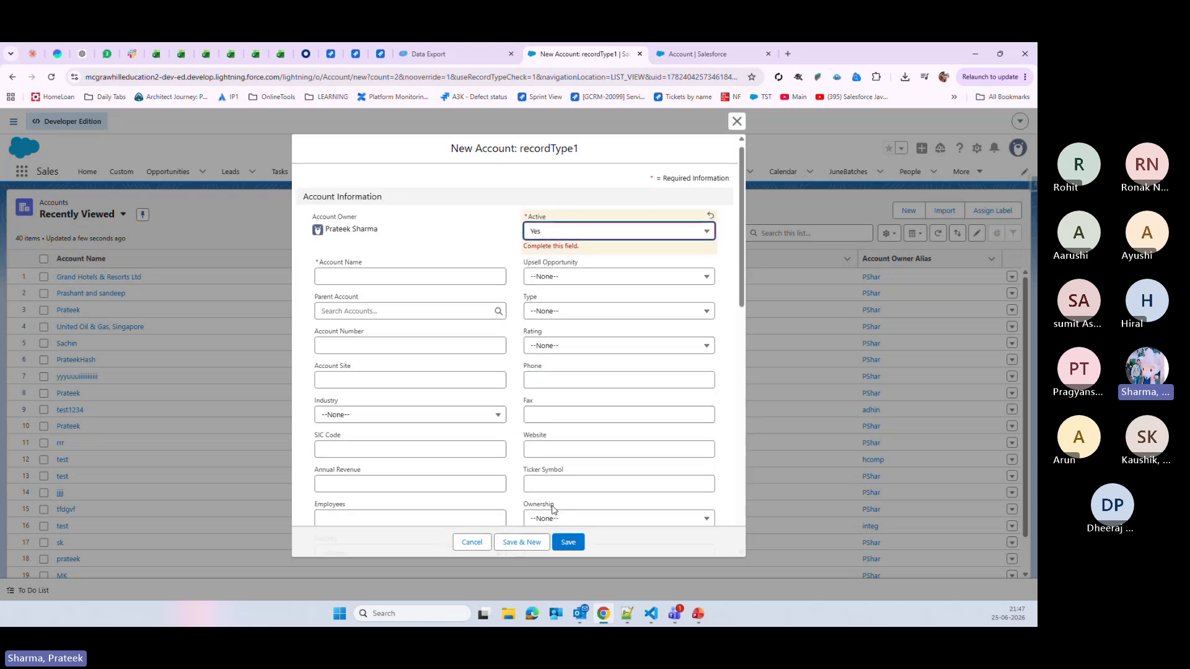
scroll(572, 539, "down", 2)
left_click(570, 544)
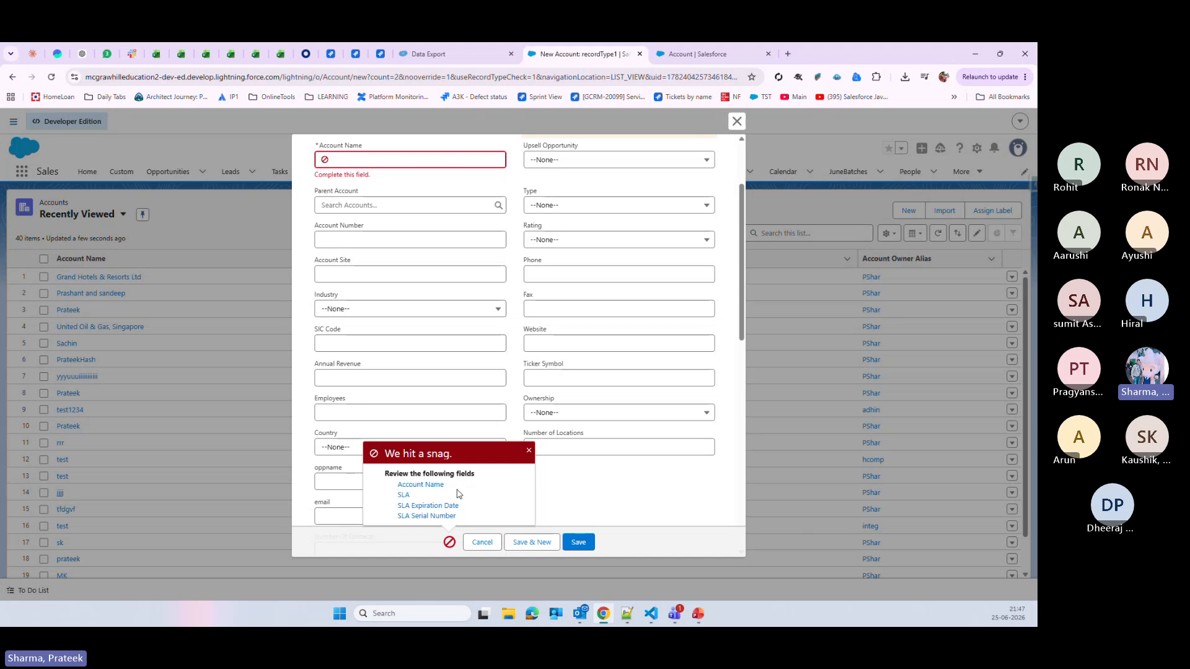
- Fill in the required SLA fields with SLA Gold, serial number 6666 and expiration date 26/06/2026, and try to save the account
scroll(551, 400, "down", 6)
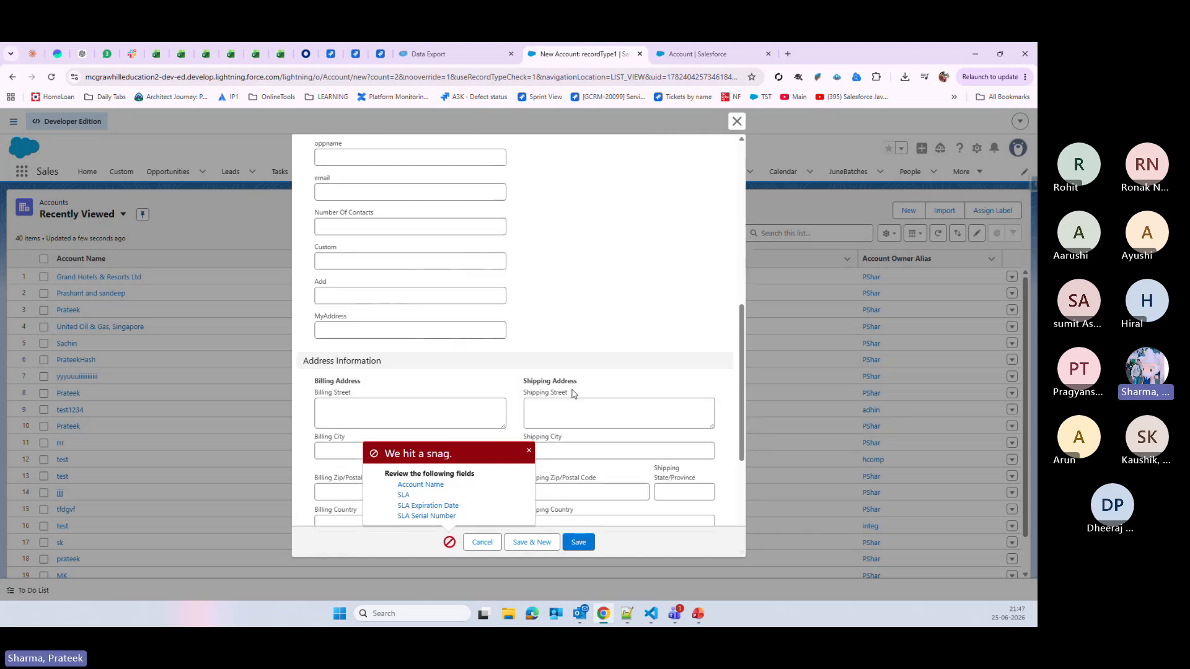
scroll(551, 400, "down", 4)
left_click(582, 363)
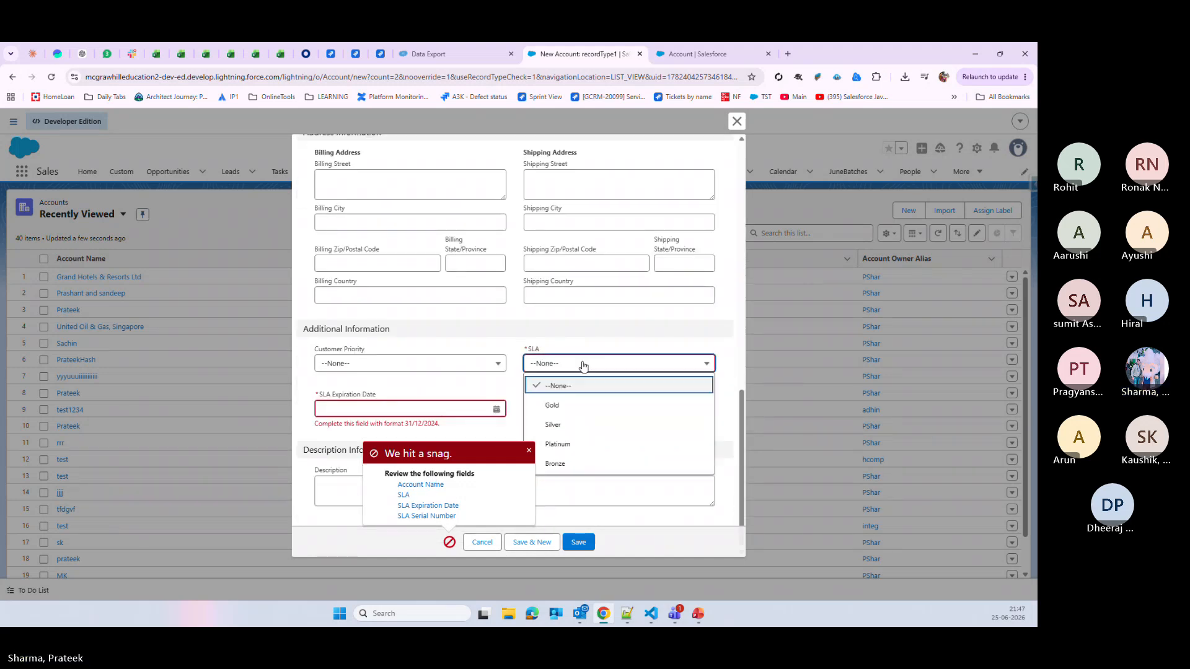
left_click(588, 405)
left_click(589, 408)
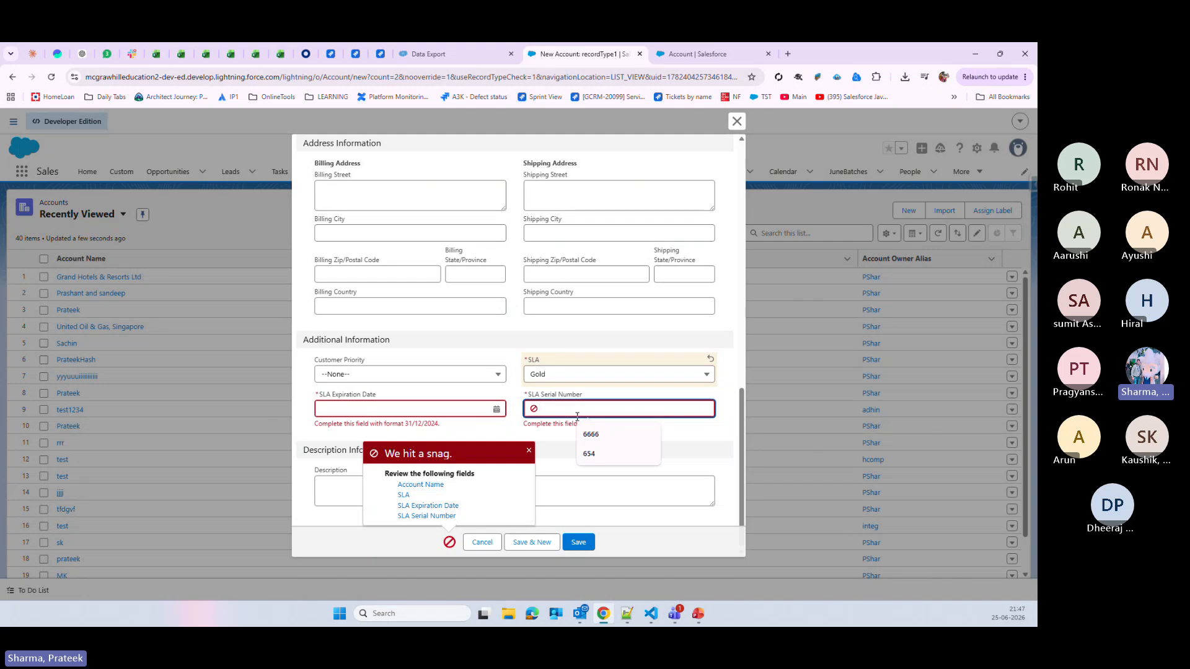
left_click(592, 435)
left_click(451, 411)
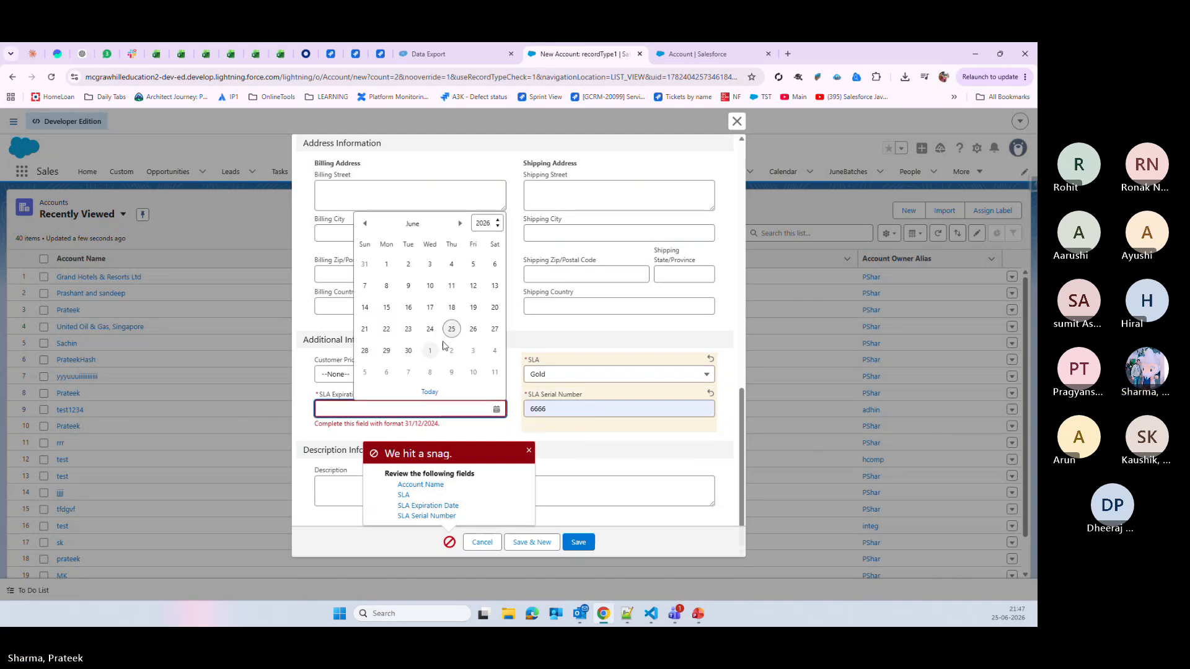
left_click(474, 330)
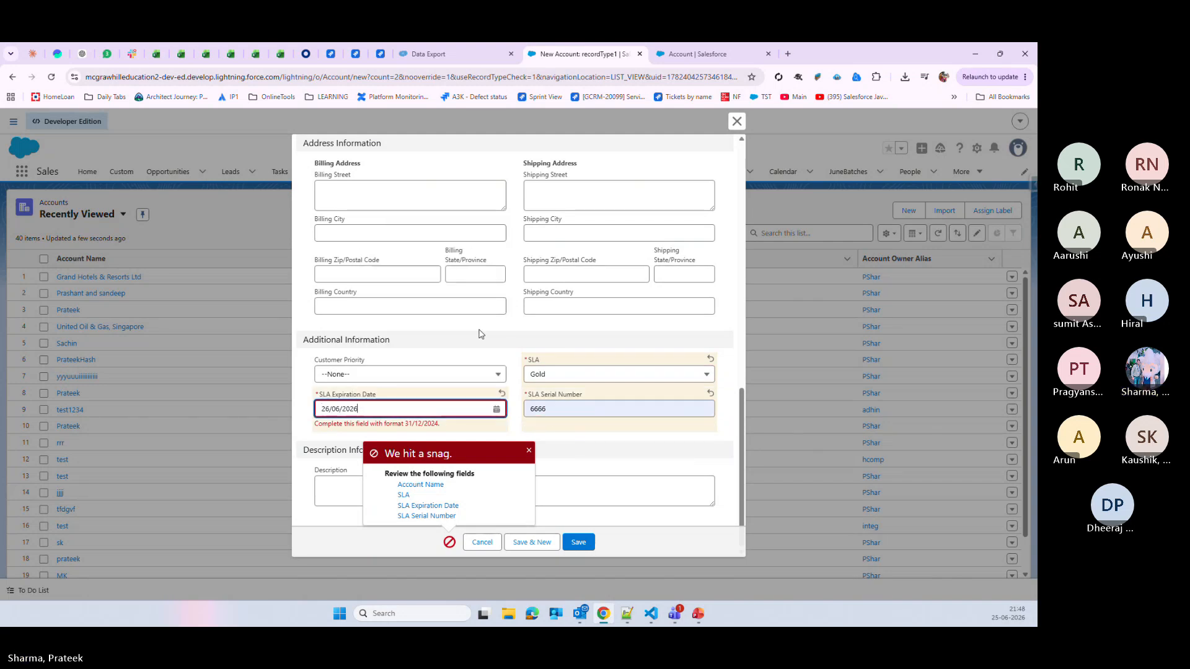
left_click(583, 543)
- Fill in the account name from the autofill suggestion, clear the autofilled phone number, save the account and check its Phone field
scroll(525, 441, "up", 10)
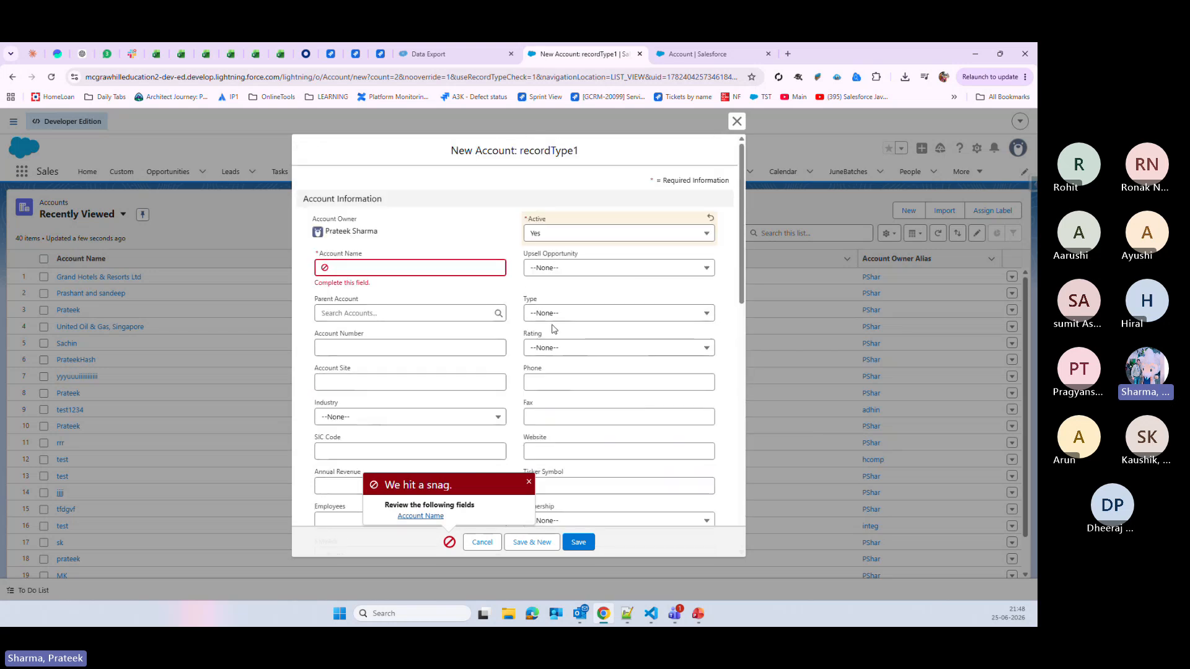
left_click(452, 268)
left_click(468, 331)
left_click_drag(603, 373, 487, 371)
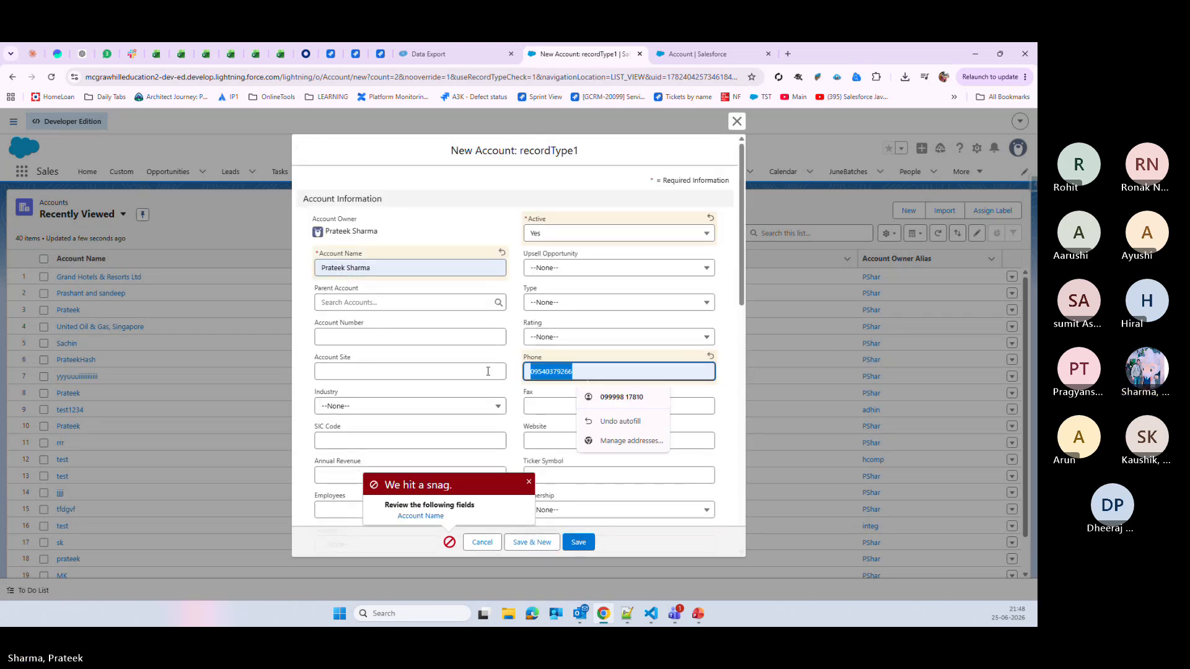
key("BackSpace")
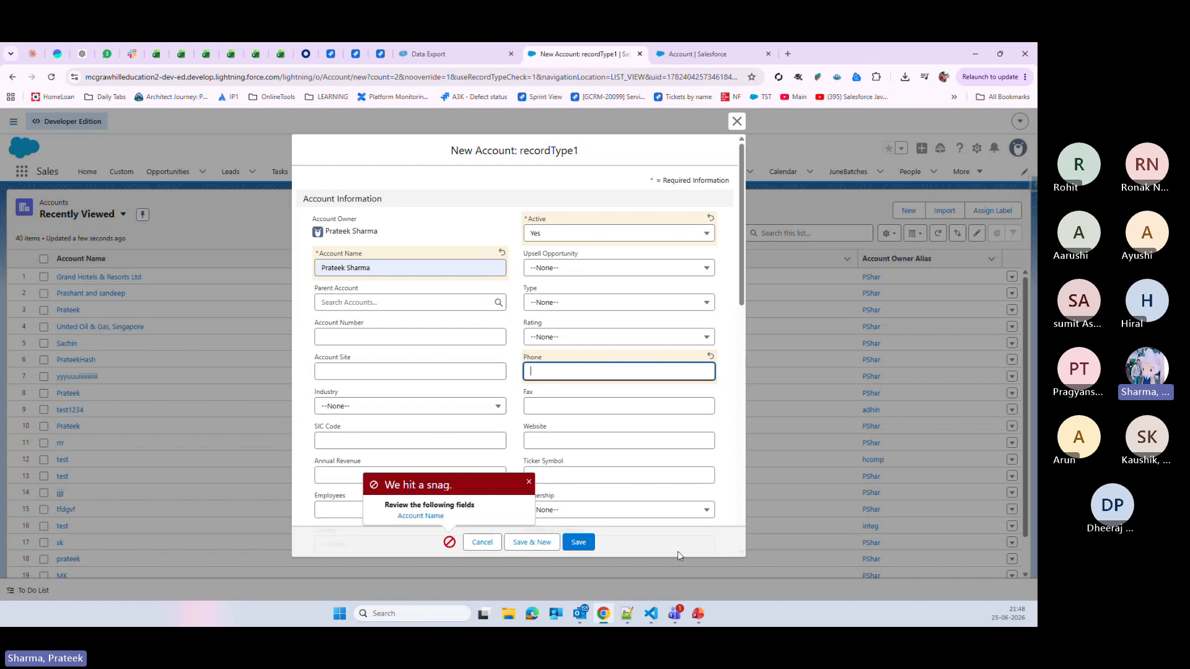
left_click(582, 545)
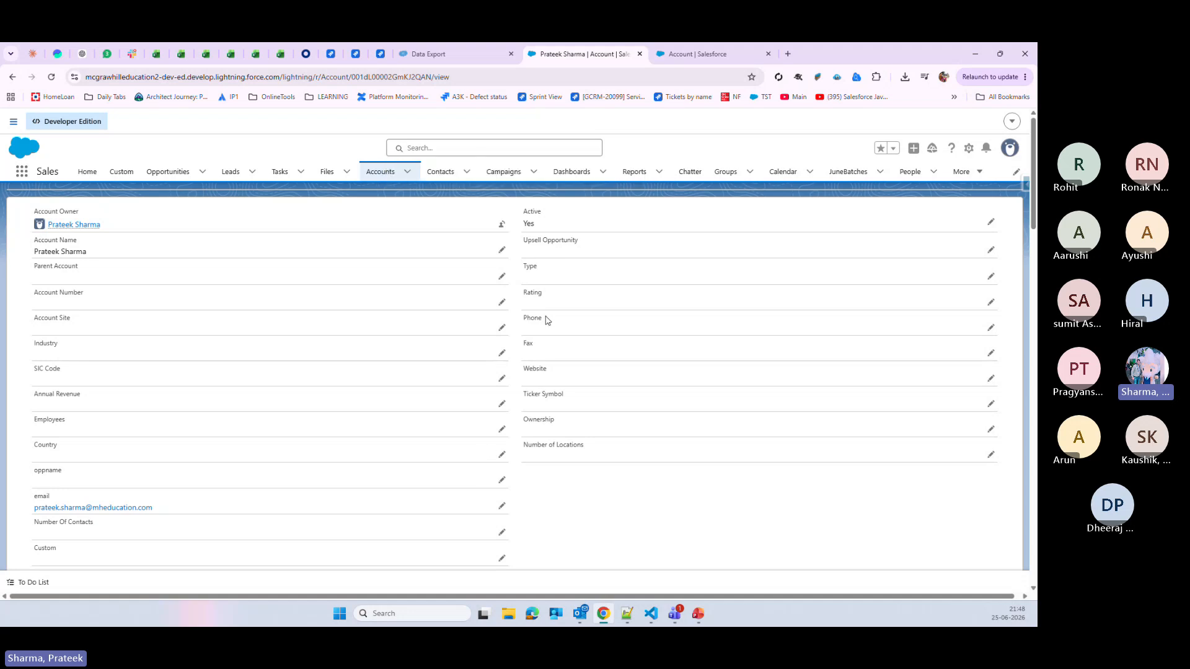
left_click_drag(523, 319, 637, 324)
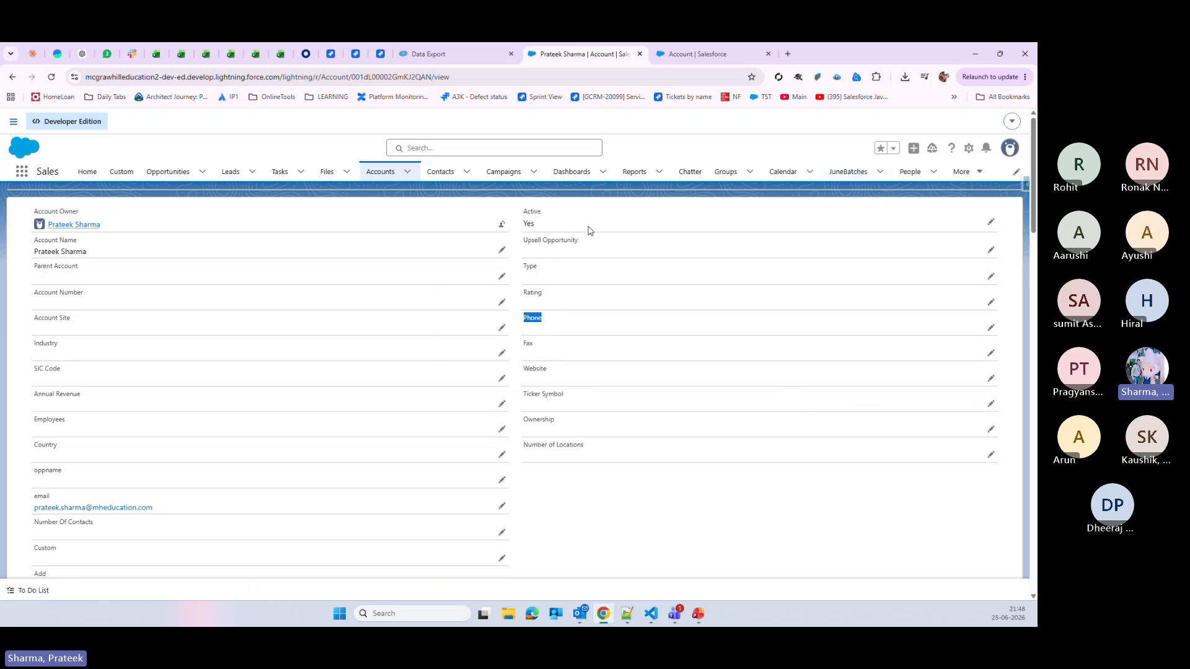
- Open the Account object's validation rules in Setup and start a new active rule named ValidatePhone
left_click(694, 54)
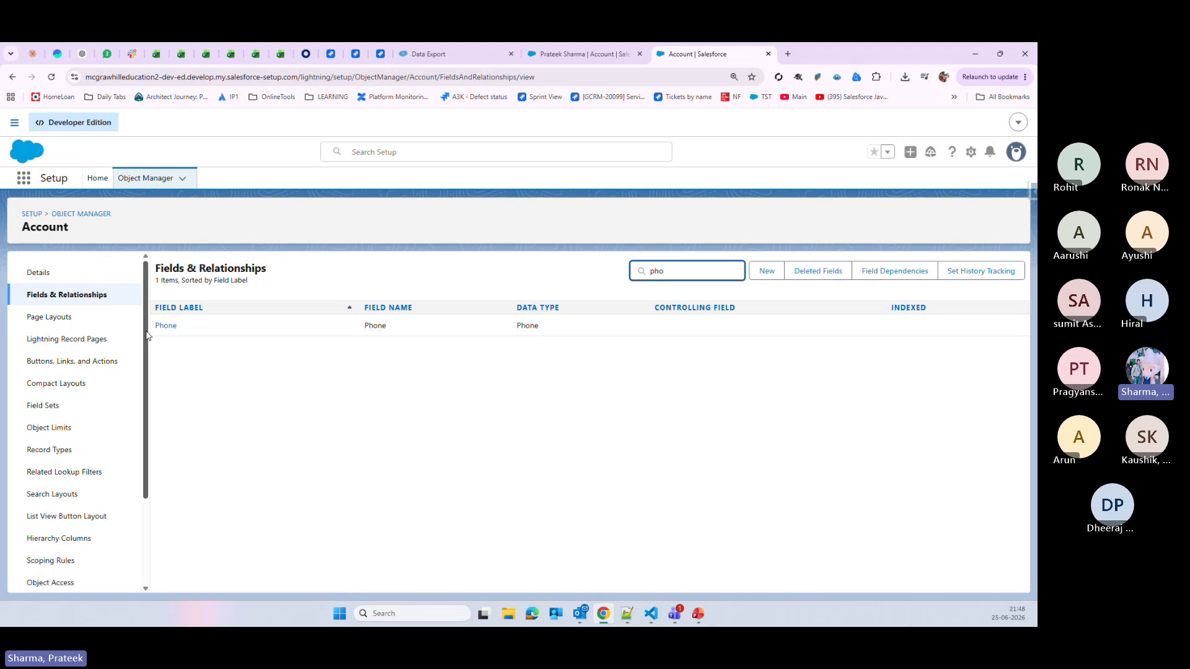
scroll(136, 433, "down", 3)
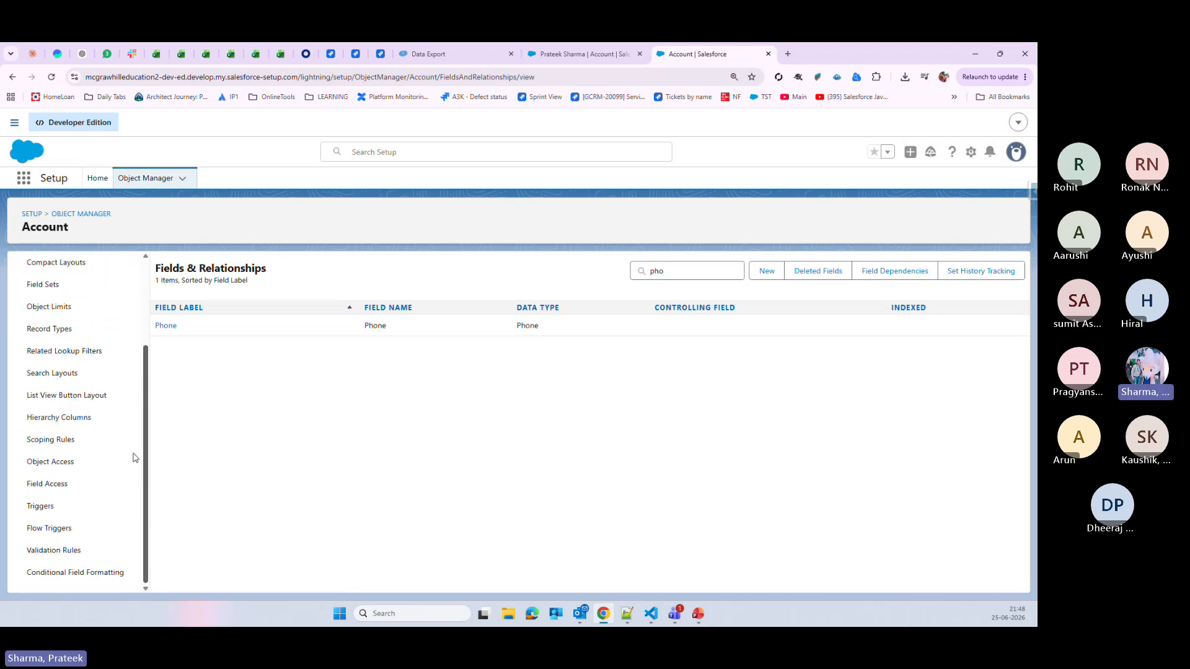
left_click(64, 553)
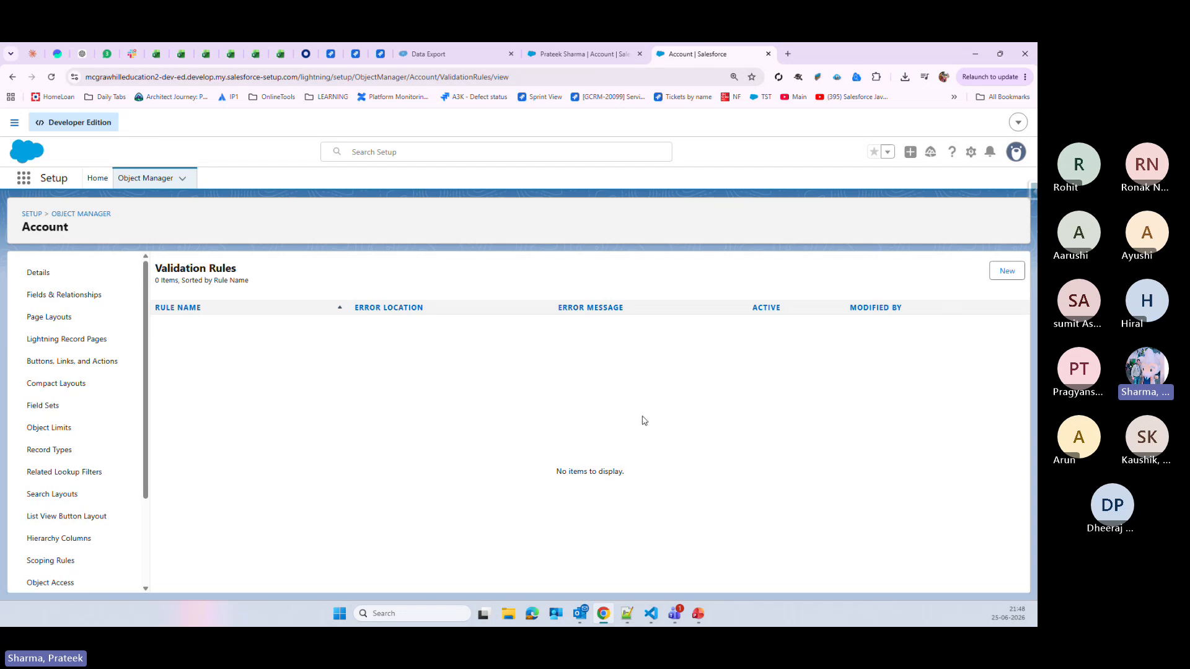
left_click(1007, 272)
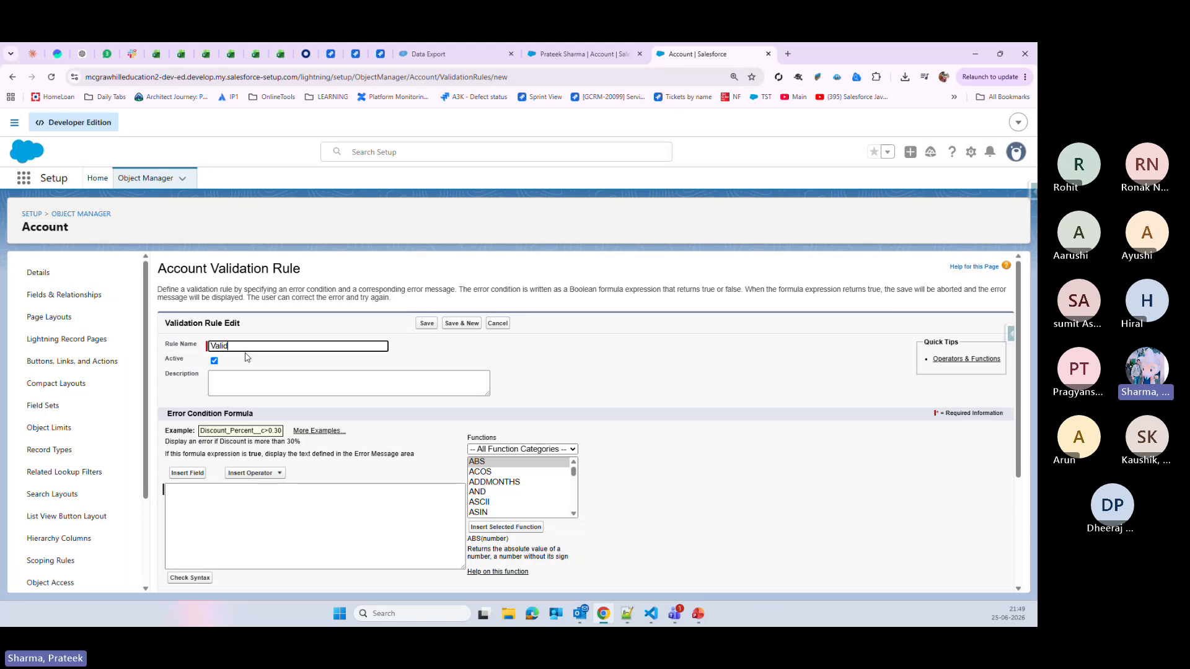
type("atePhone")
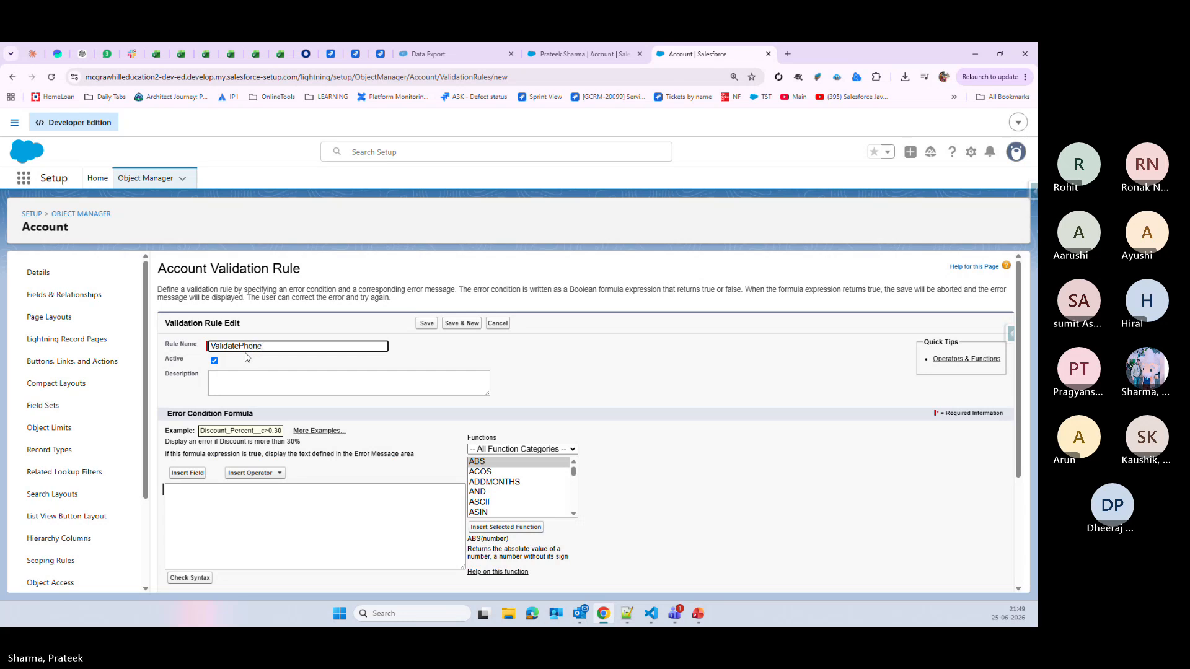
- Insert the Account's Phone field into the rule's error condition formula
left_click(234, 534)
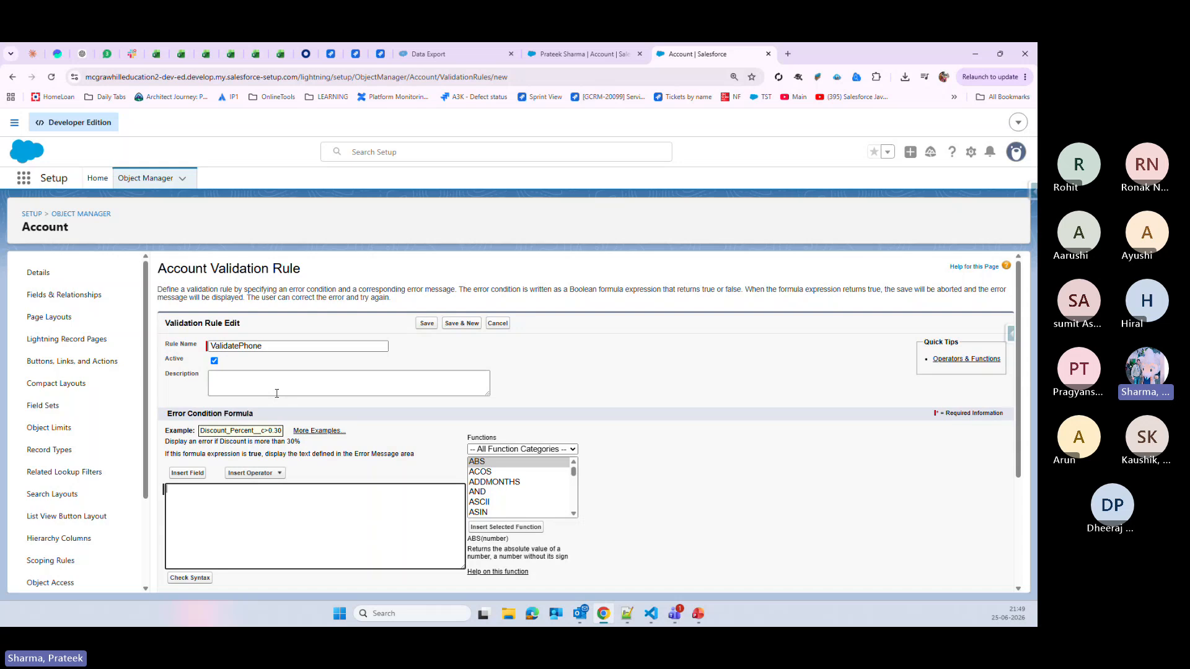
scroll(277, 393, "down", 2)
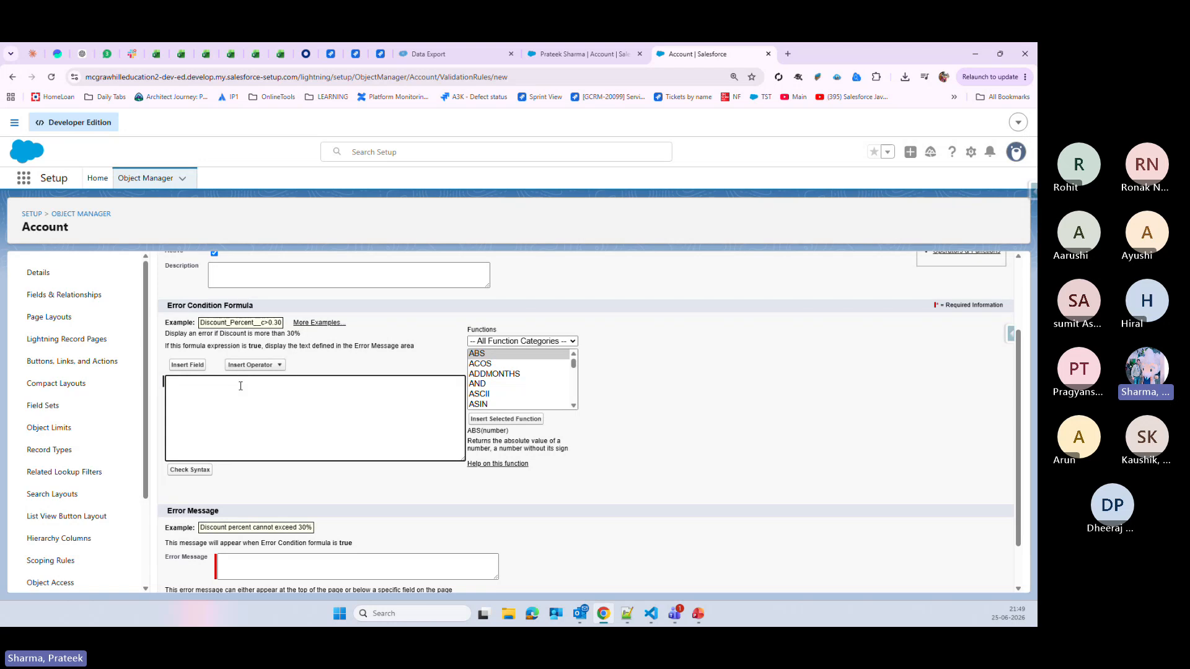
left_click(198, 368)
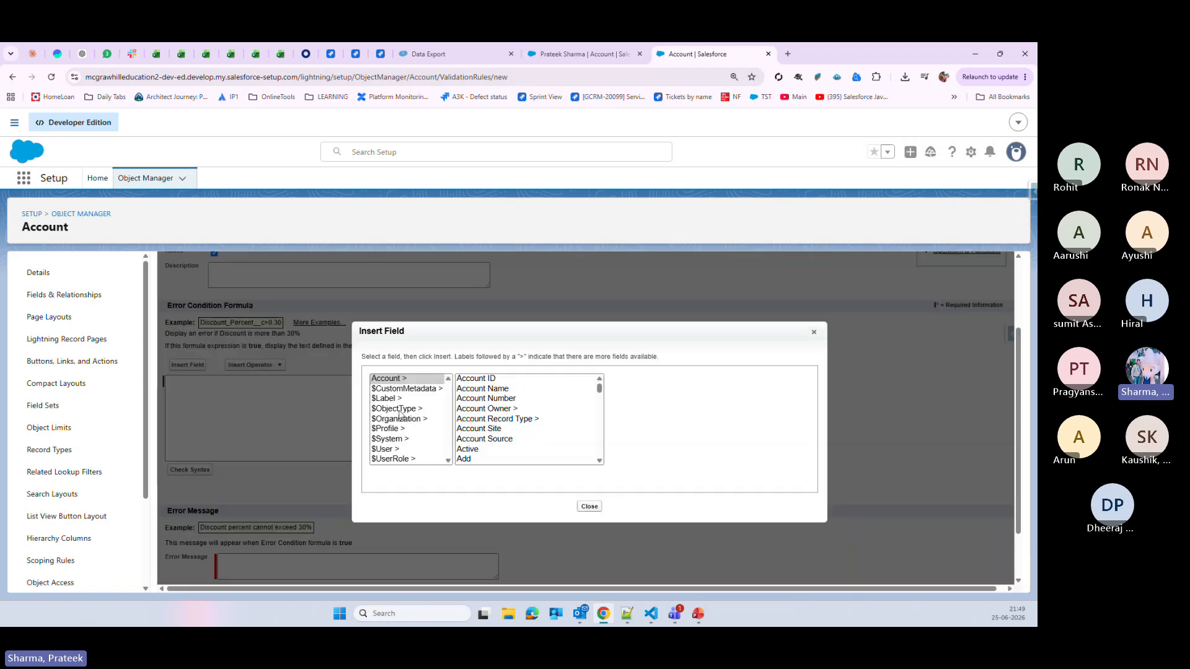
left_click(497, 389)
key("p")
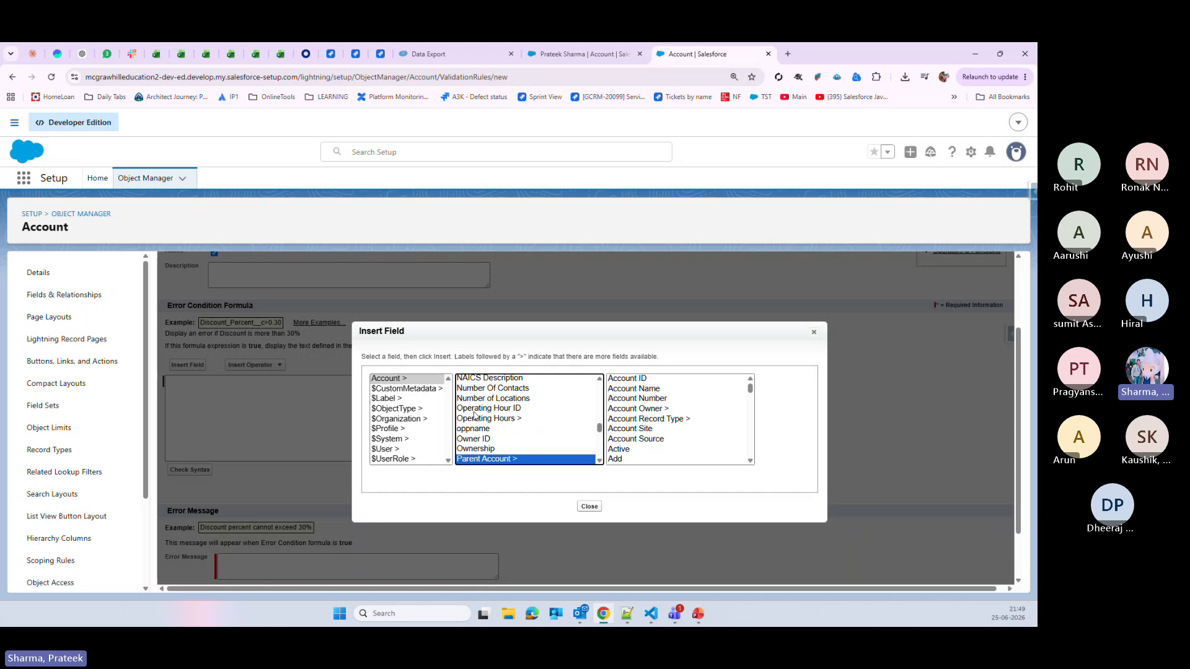
key("Down")
key("p")
key("p")
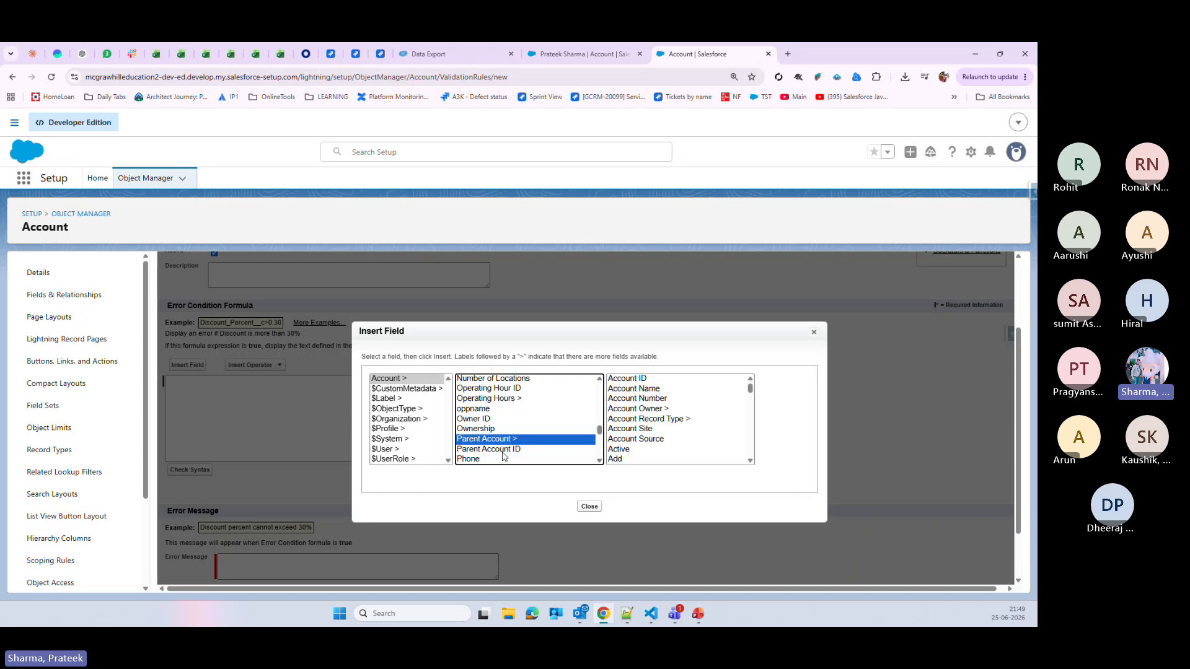
left_click(486, 459)
left_click(637, 442)
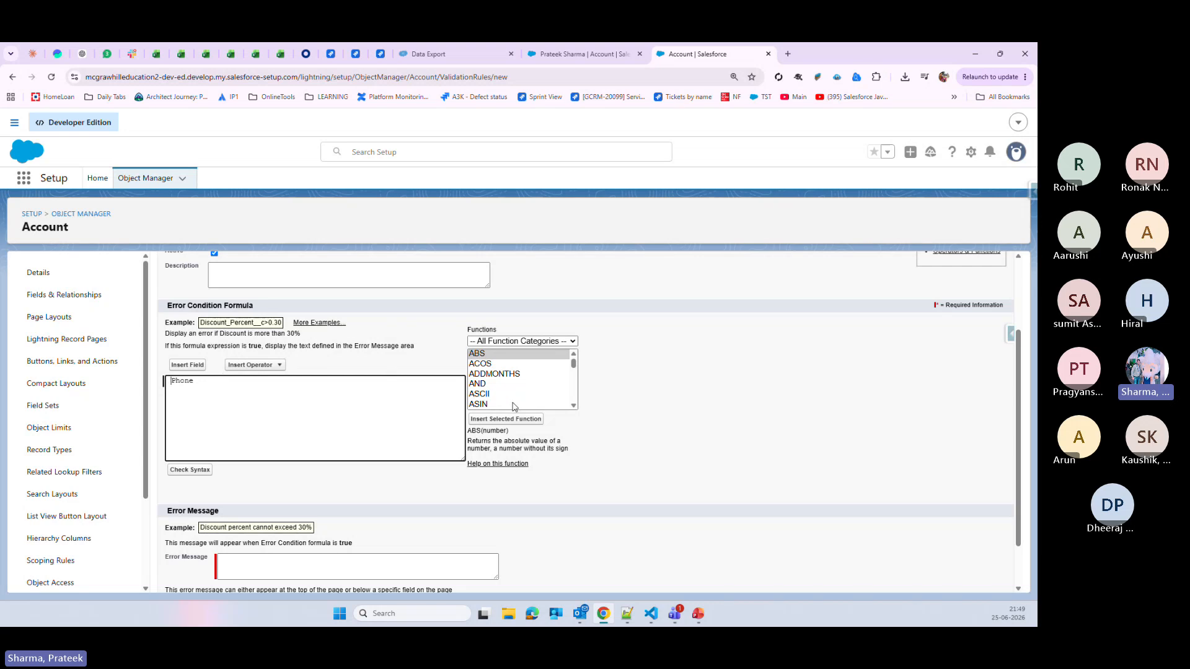
- Insert the ISBLANK function, make the formula read ISBLANK(Phone), and check its syntax
left_click(483, 366)
left_click_drag(483, 366, 511, 415)
left_click(513, 420)
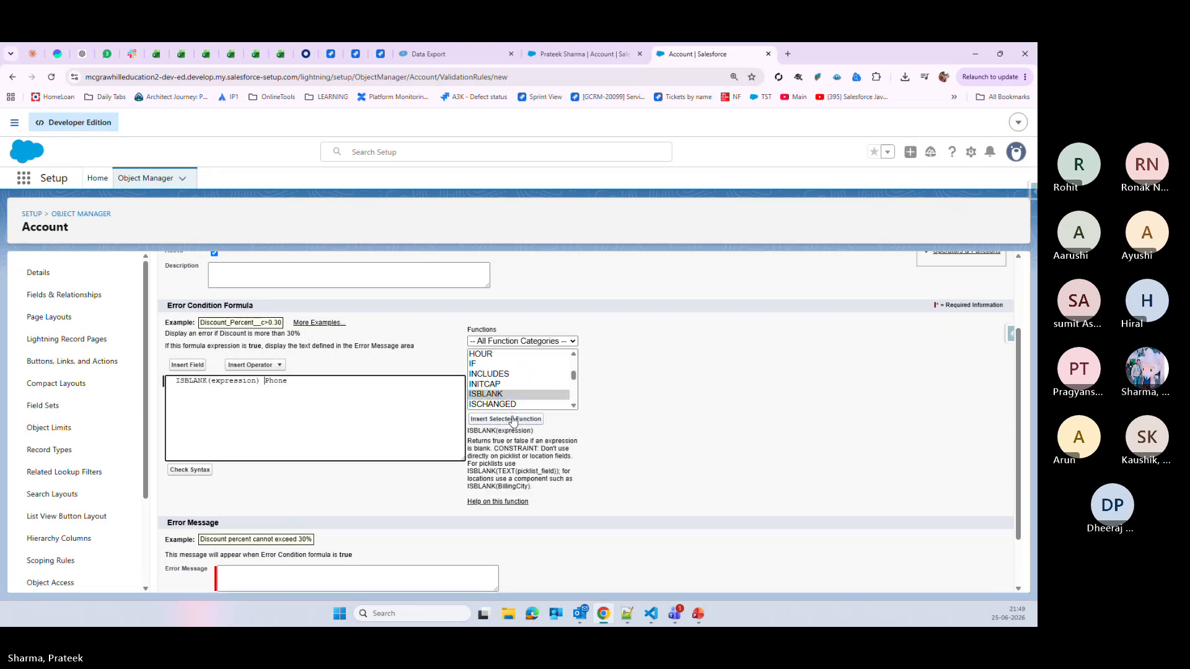
left_click_drag(265, 380, 313, 390)
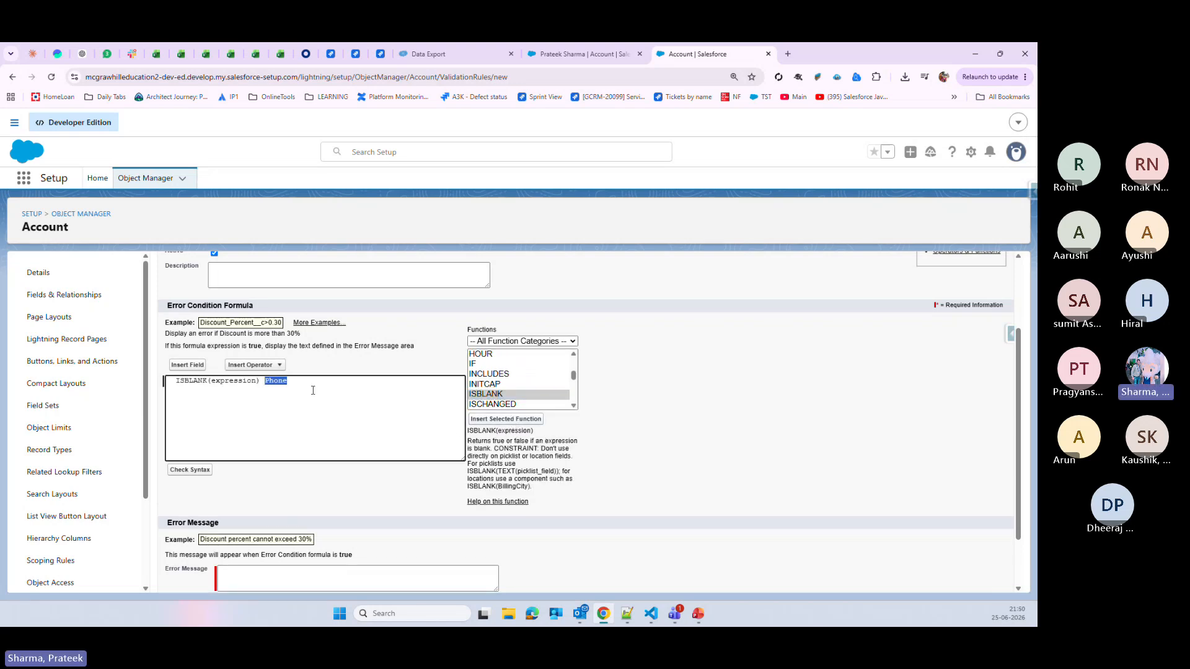
key("ctrl+x")
double_click(241, 381)
key("ctrl+v")
left_click(196, 472)
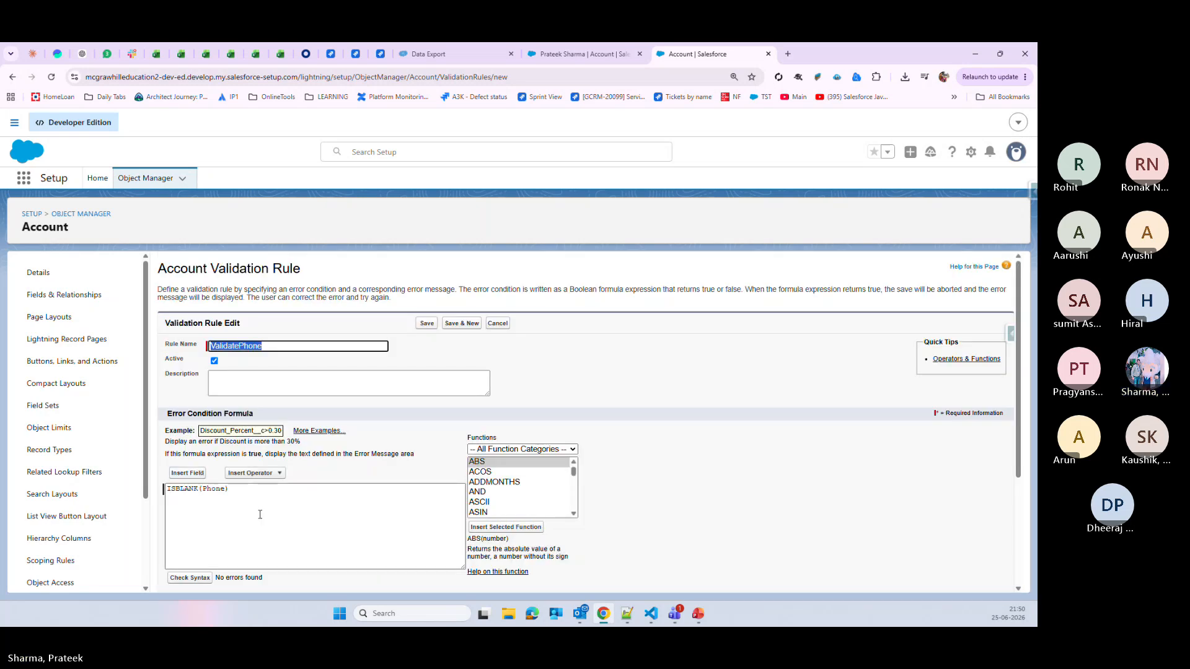
left_click_drag(230, 326, 159, 328)
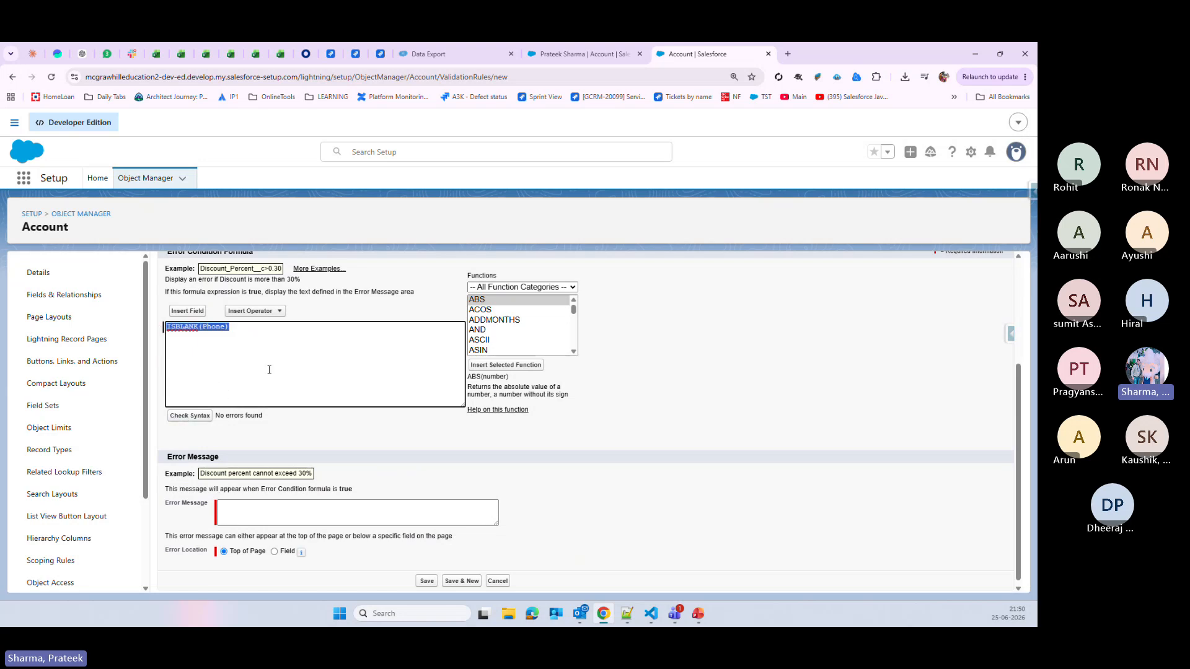
- Enter the rule's error message "Phone Number is Always Mandatory!!!"
left_click(232, 517)
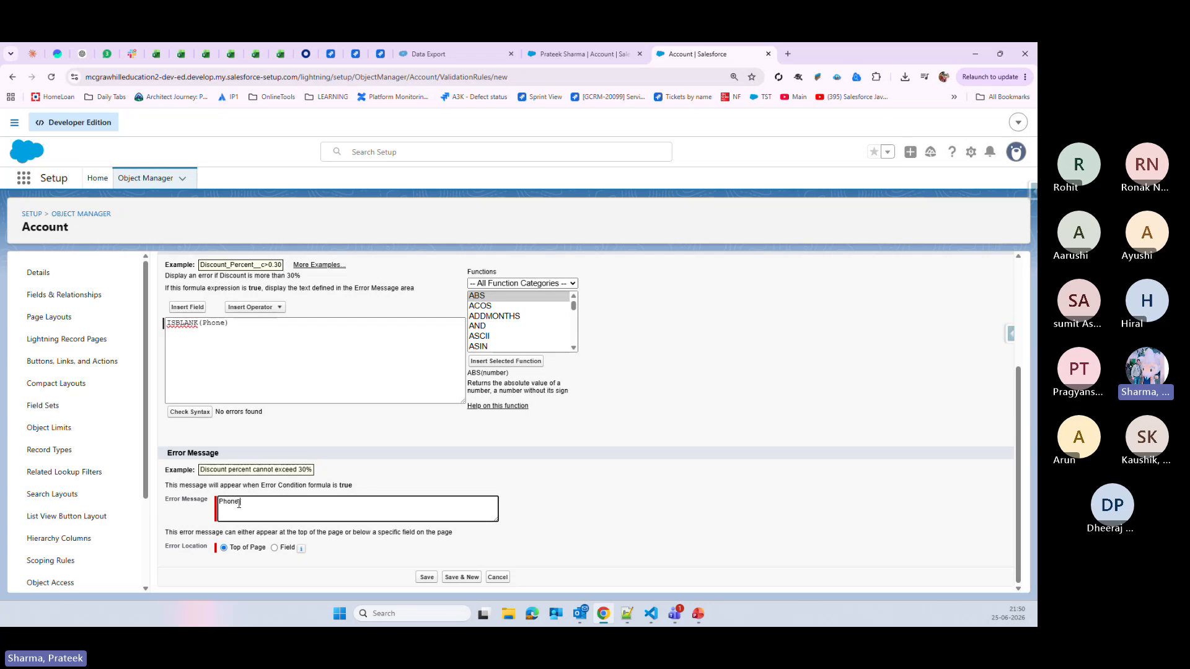
type("N")
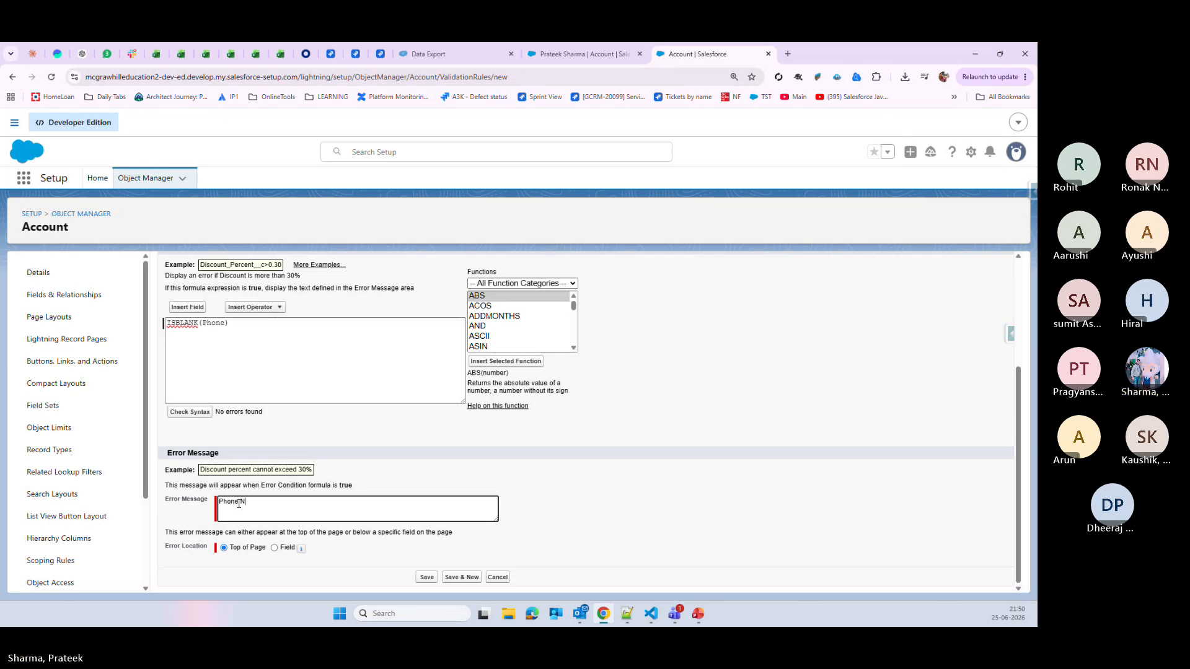
type("umber is")
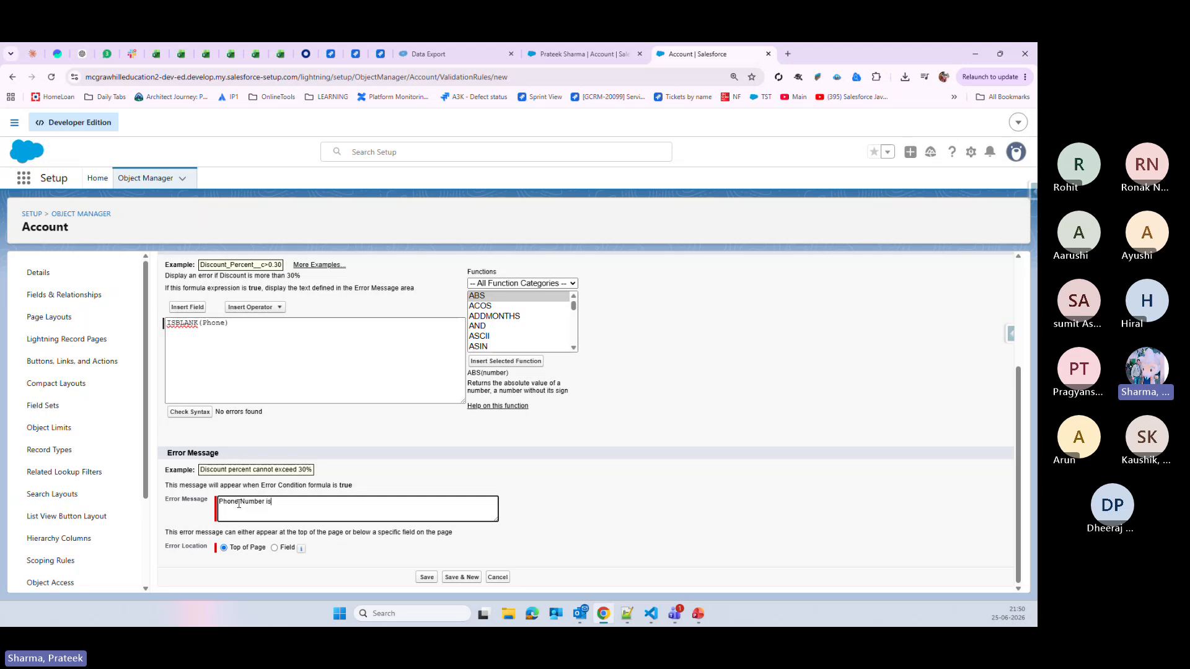
type(" Always Ma")
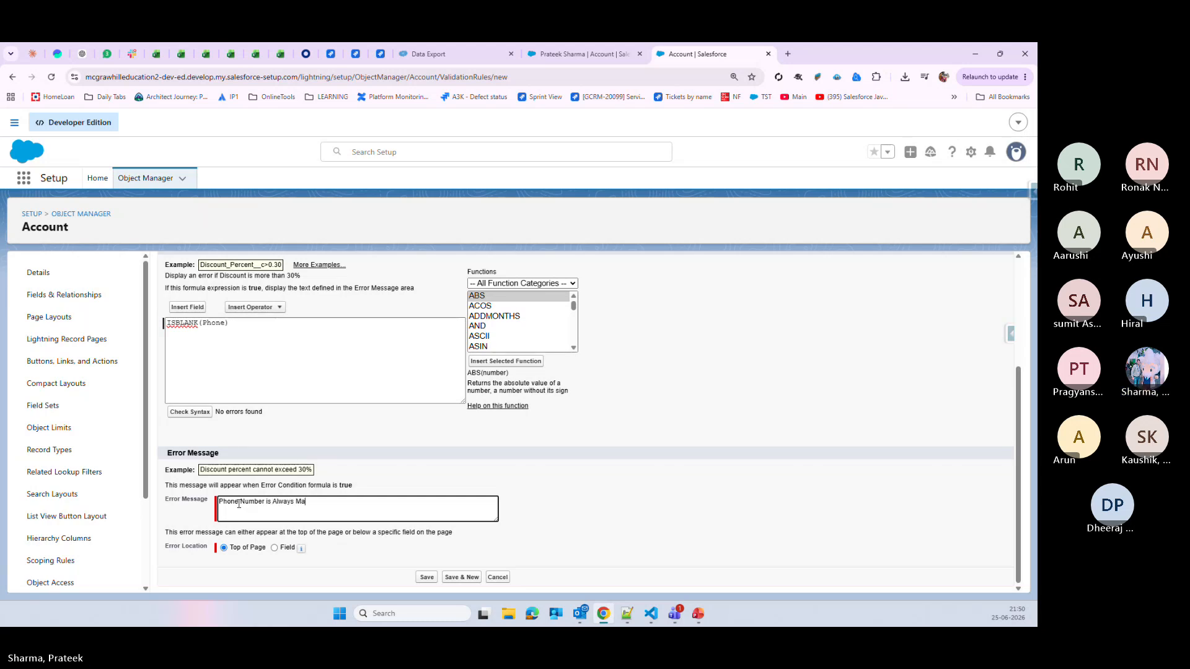
type("ndatory!!!")
left_click(328, 573)
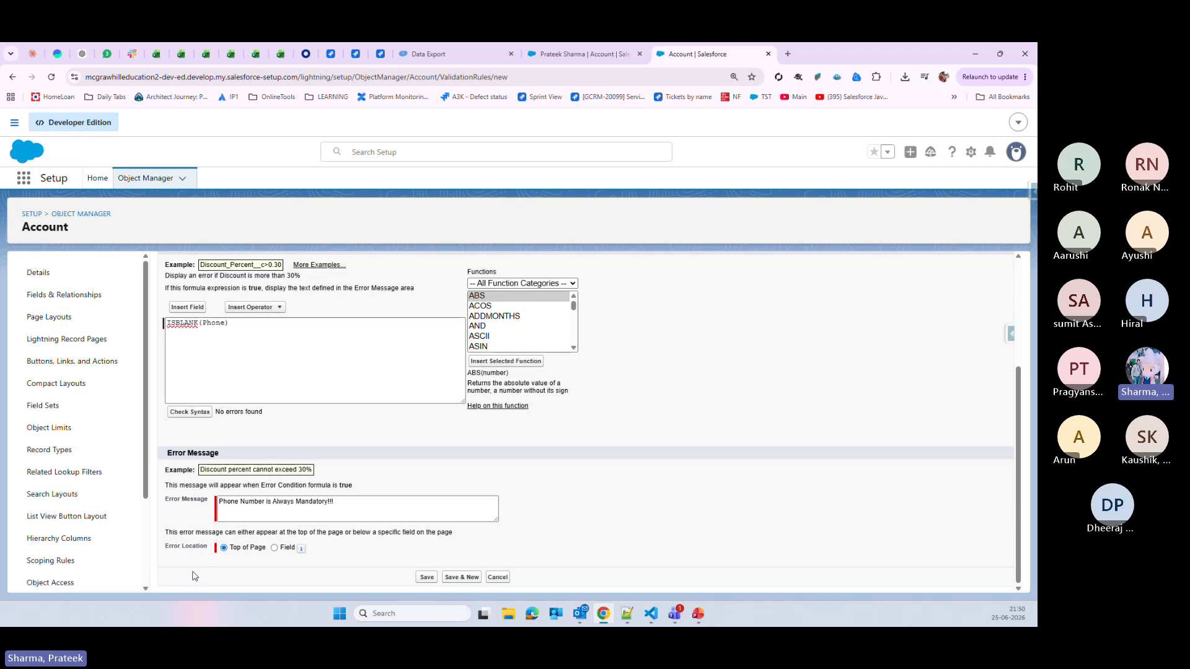
- Set the error location to the Phone field and save the validation rule
left_click(274, 548)
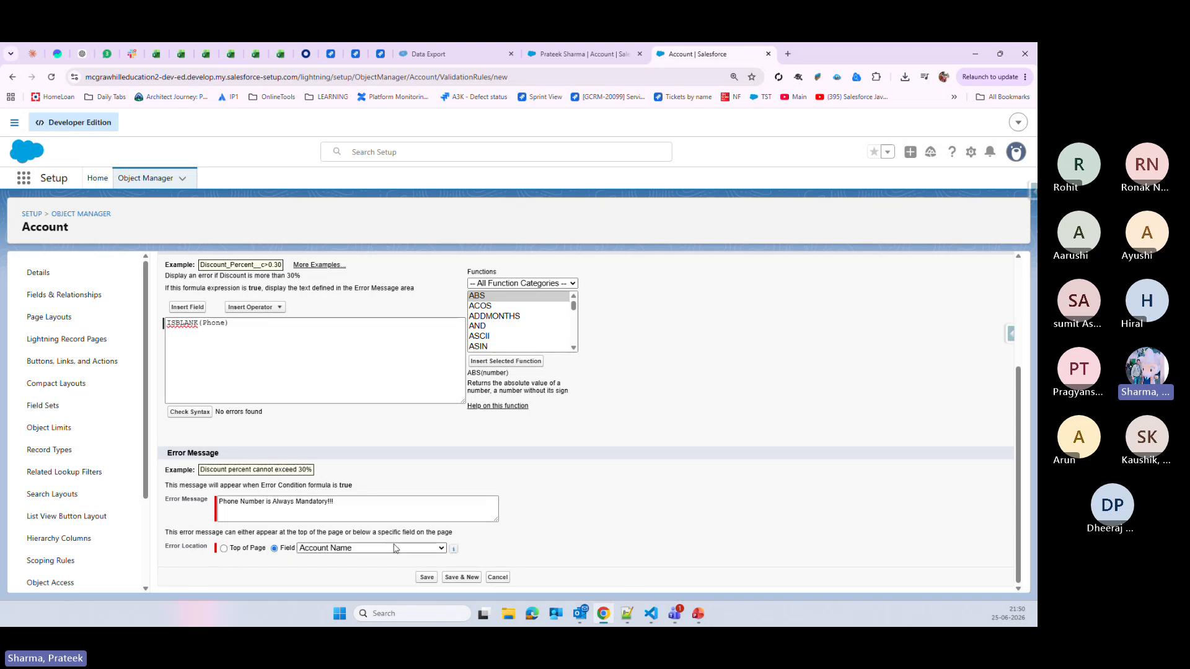
left_click(378, 550)
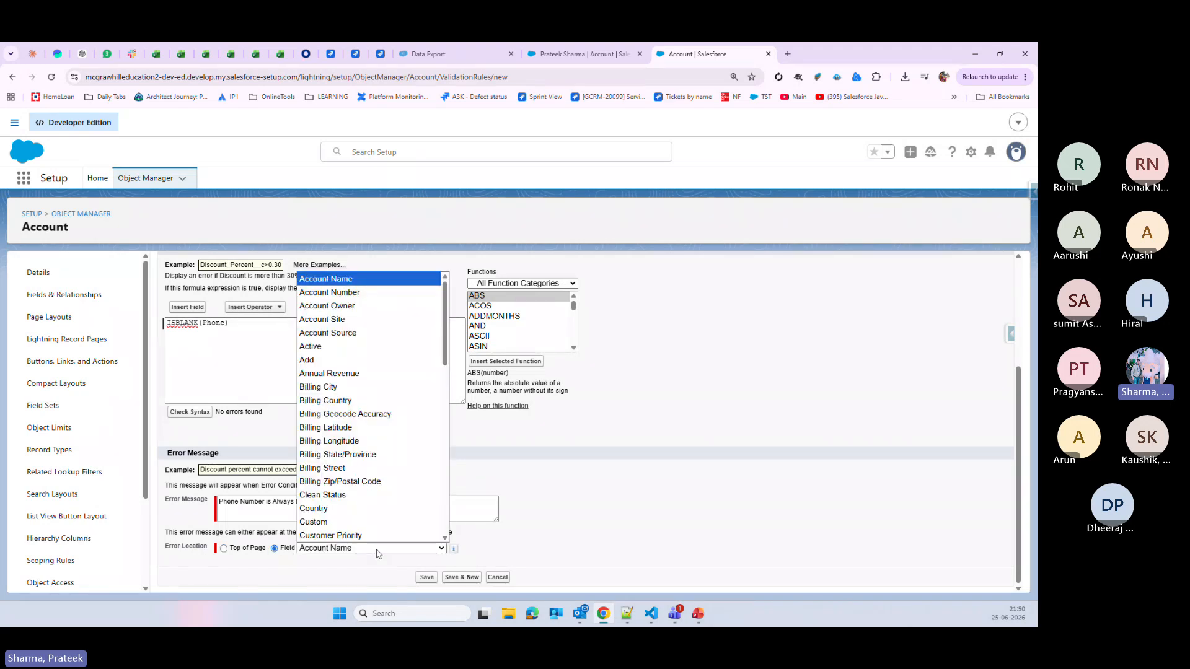
left_click_drag(444, 345, 450, 454)
left_click(367, 454)
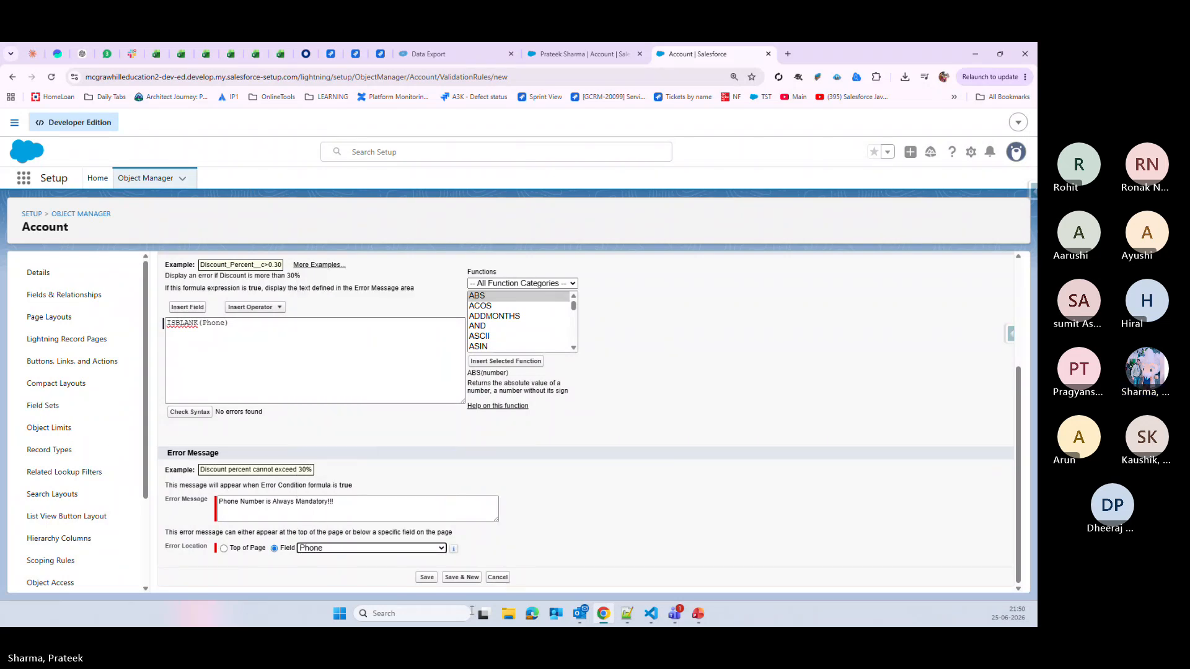
left_click(426, 577)
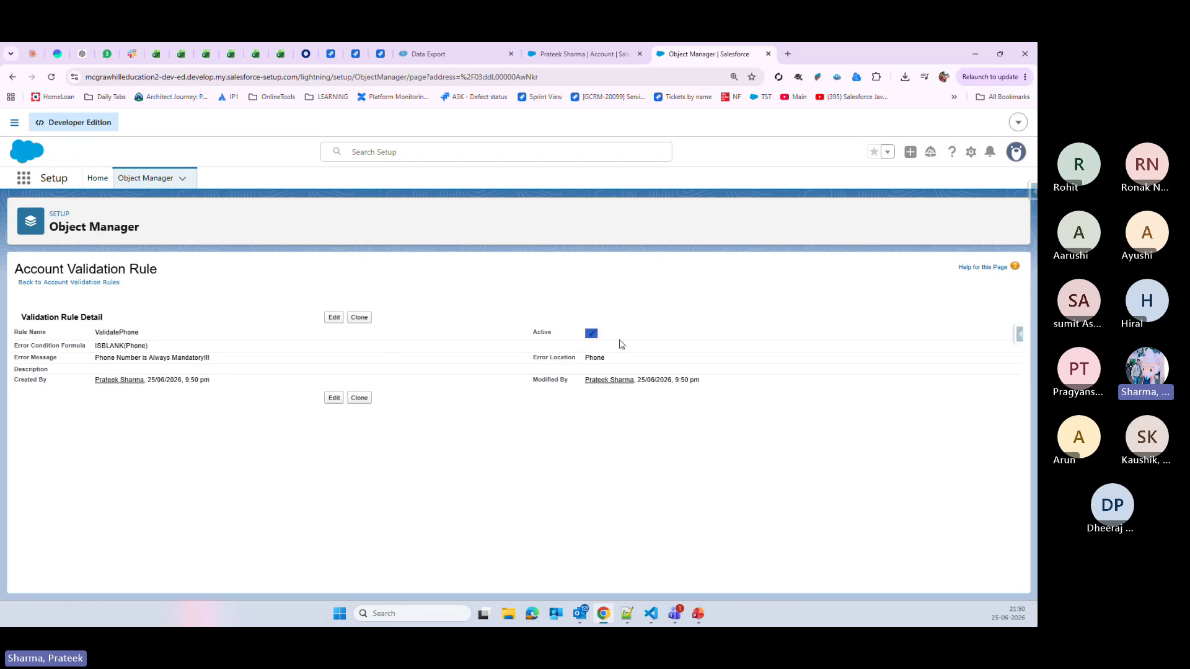
- Return to the Sales app's Accounts list and start a new account with record type recordType1
left_click(555, 54)
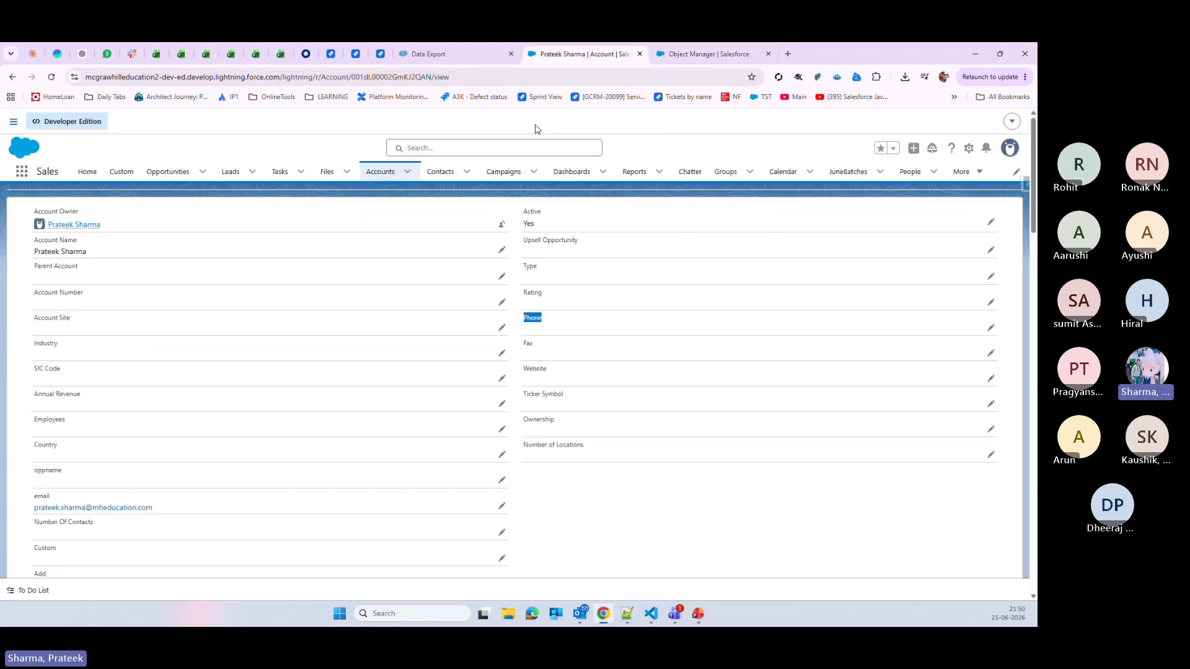
left_click(380, 171)
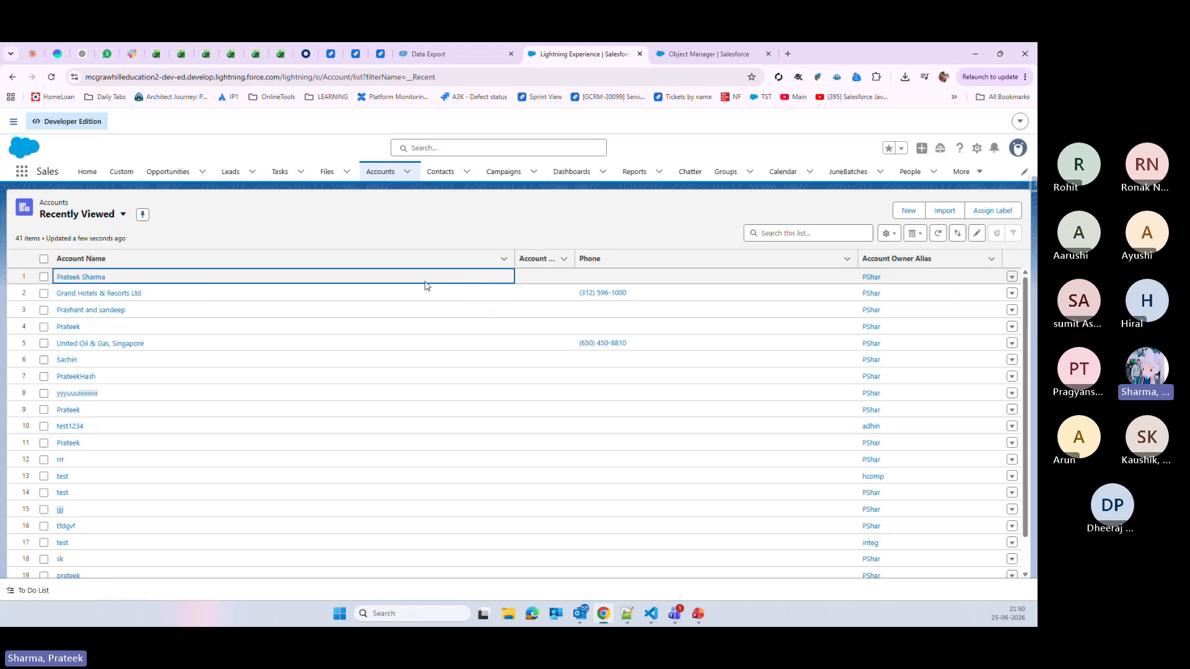
left_click(908, 212)
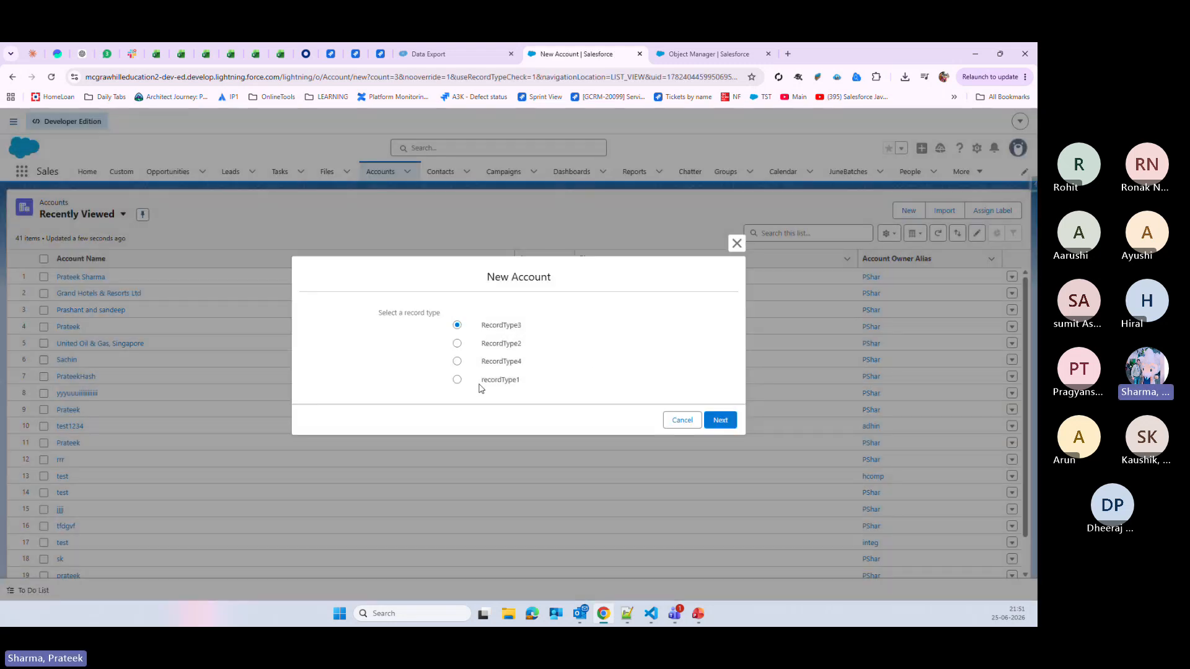
left_click_drag(480, 386, 734, 429)
left_click(457, 379)
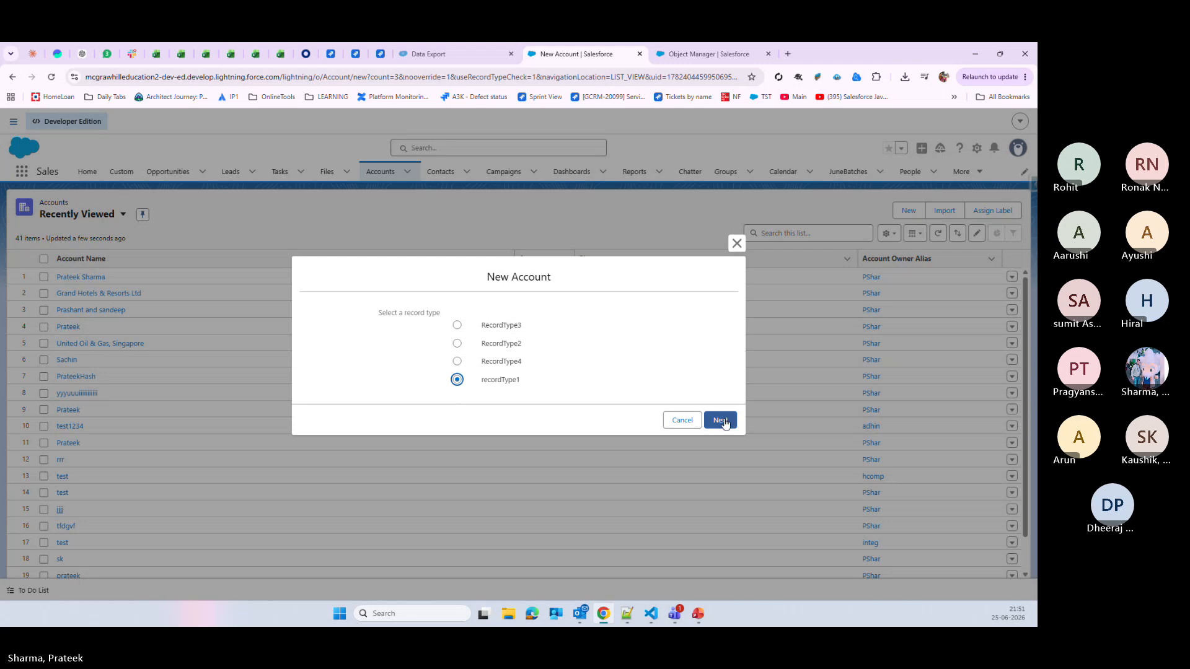
left_click(718, 420)
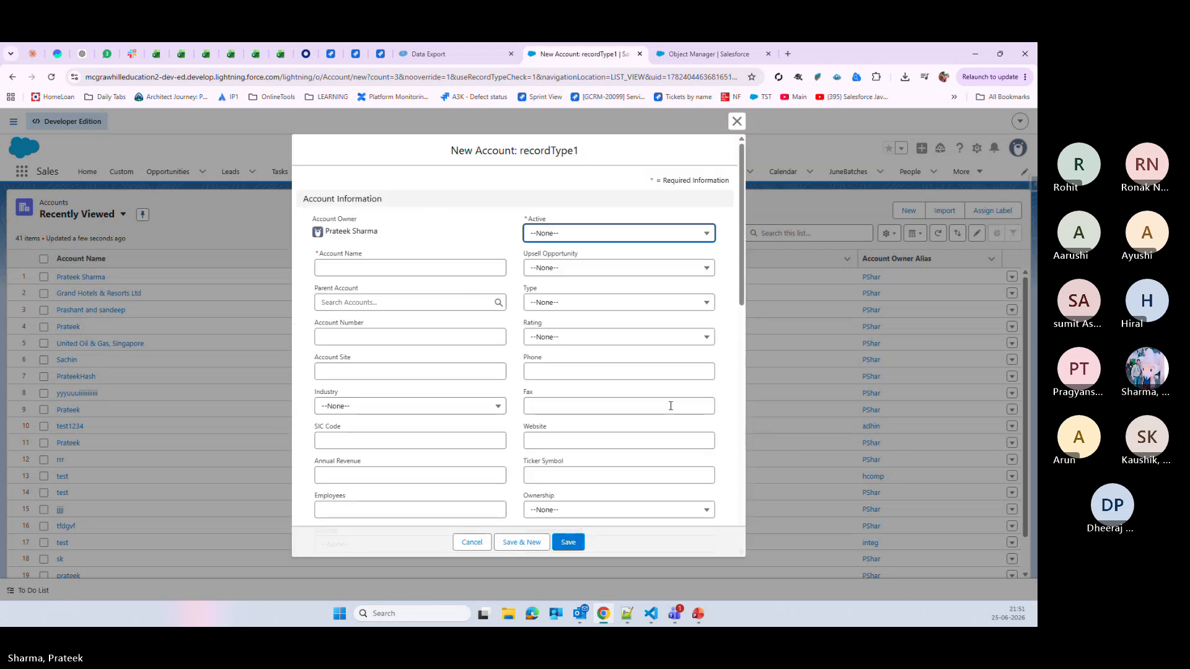
- Fill in the account name from the autofill suggestion and clear the autofilled phone number
left_click(380, 270)
left_click(416, 307)
left_click(588, 383)
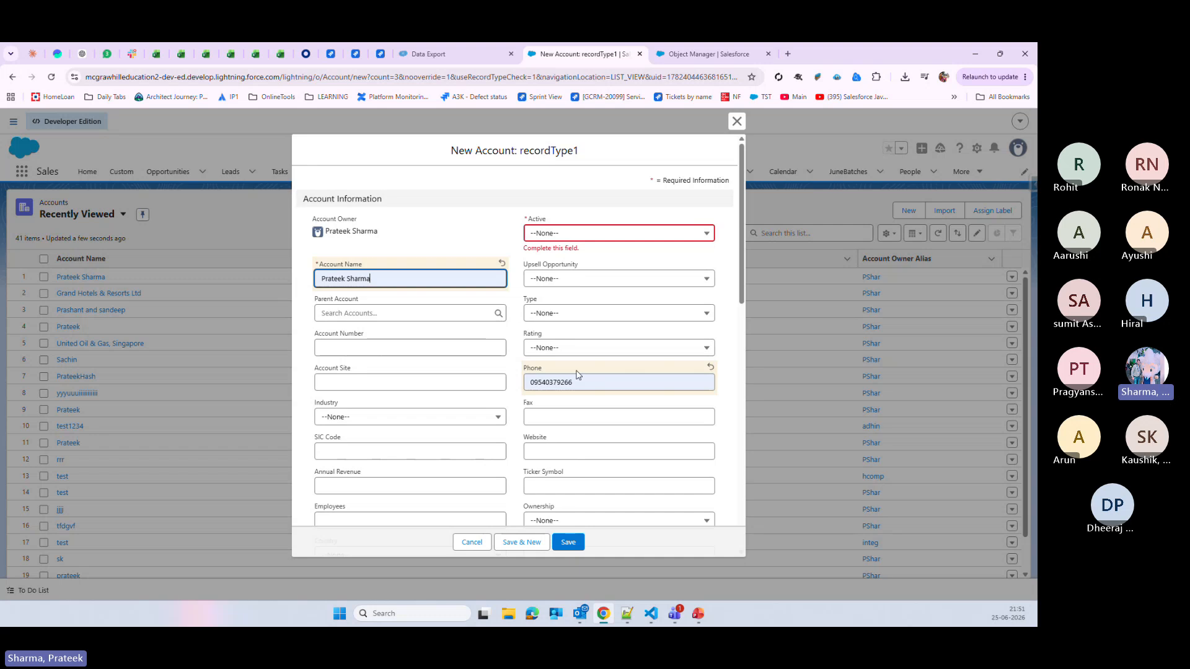
left_click(554, 366)
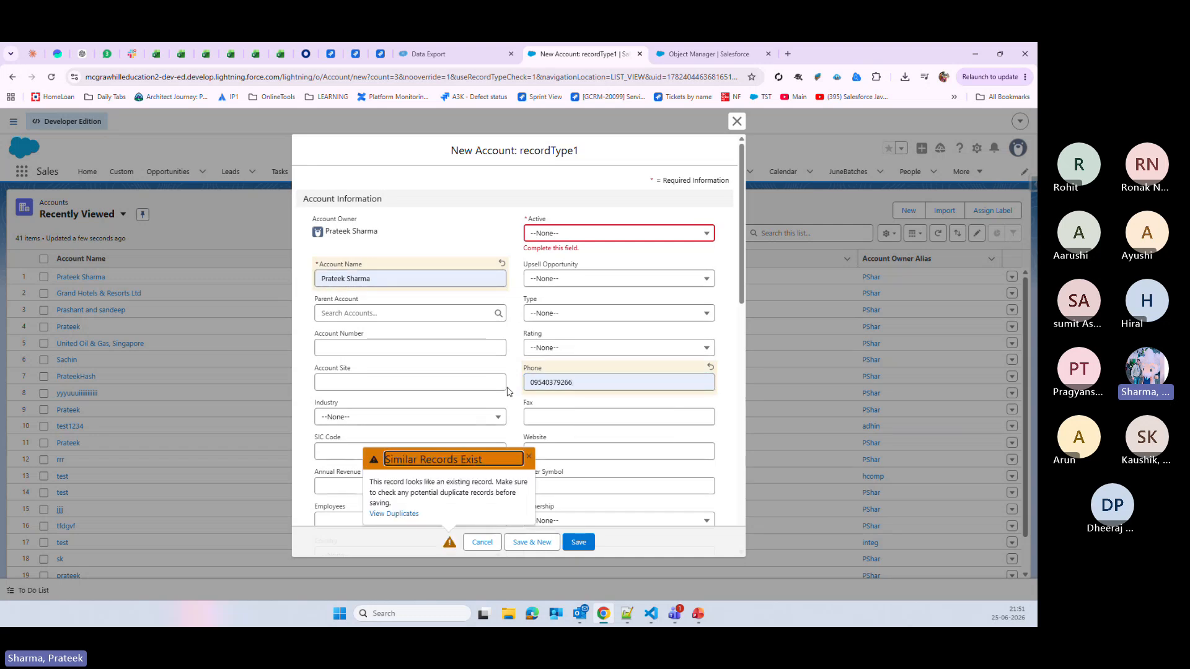
left_click(561, 383)
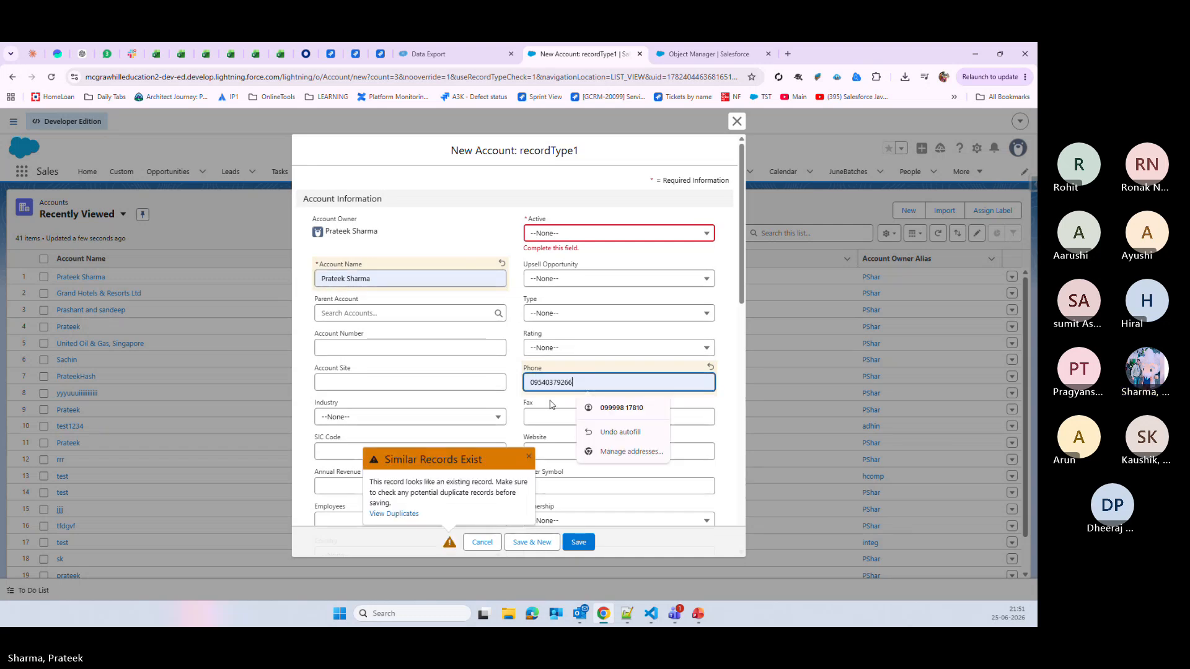
left_click(529, 458)
key("BackSpace")
- Set the new account's required Active field to No
left_click(569, 238)
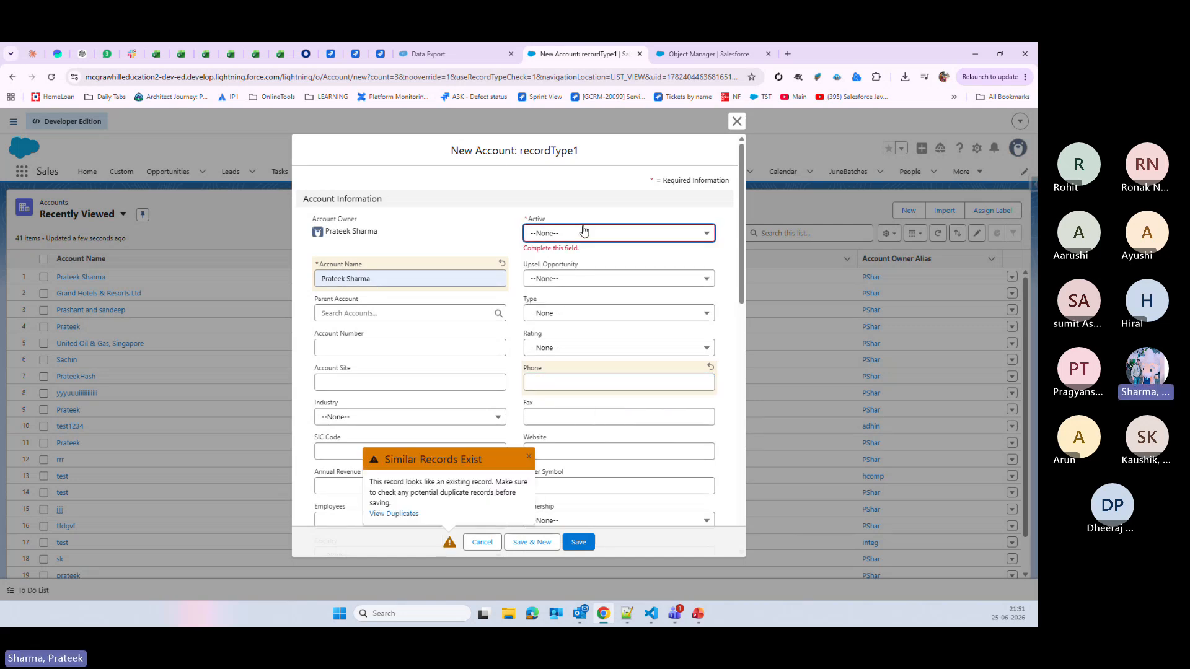
left_click(583, 233)
left_click(545, 275)
- Set the account's SLA to Silver and its SLA Serial Number to 654
scroll(556, 371, "down", 5)
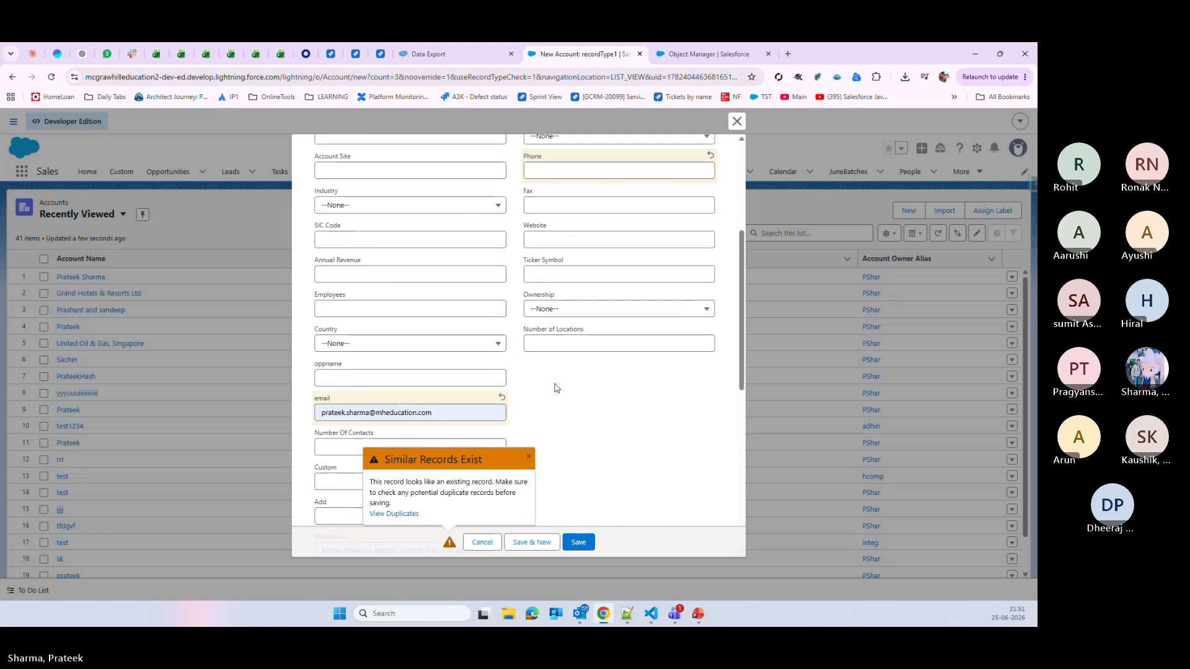
scroll(556, 388, "down", 8)
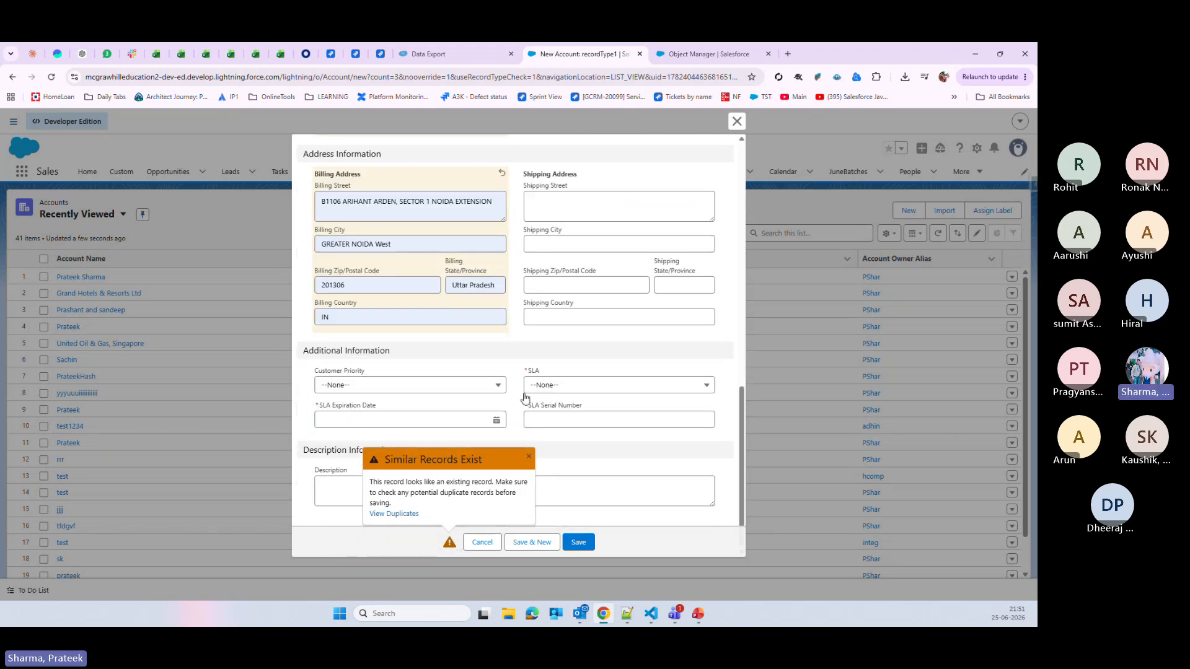
left_click(557, 386)
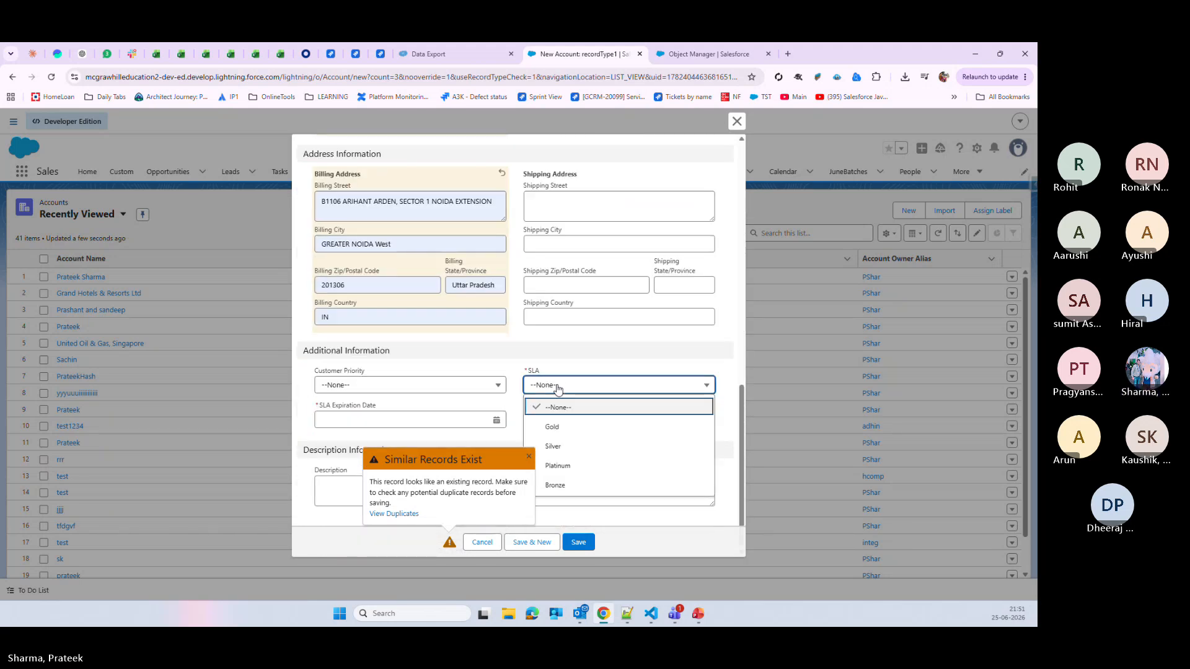
left_click(565, 447)
left_click(558, 419)
type("654")
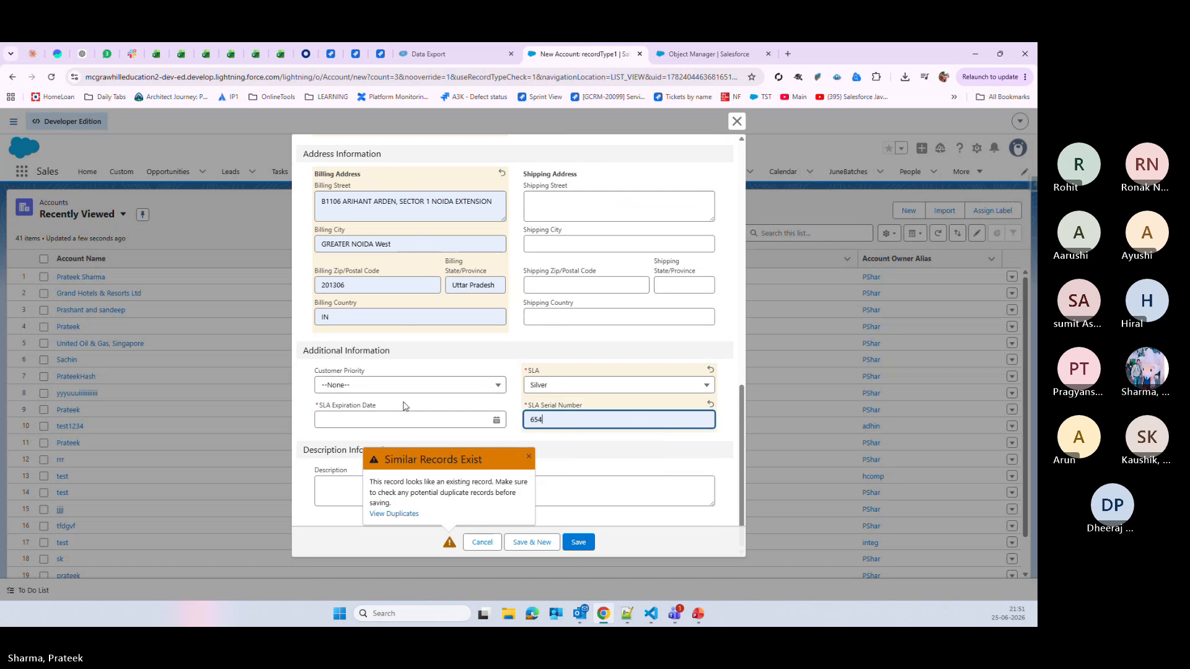
- Set Customer Priority to High and SLA Expiration Date to 02/07/2026, and dismiss the similar-records notice
left_click(395, 385)
left_click(355, 427)
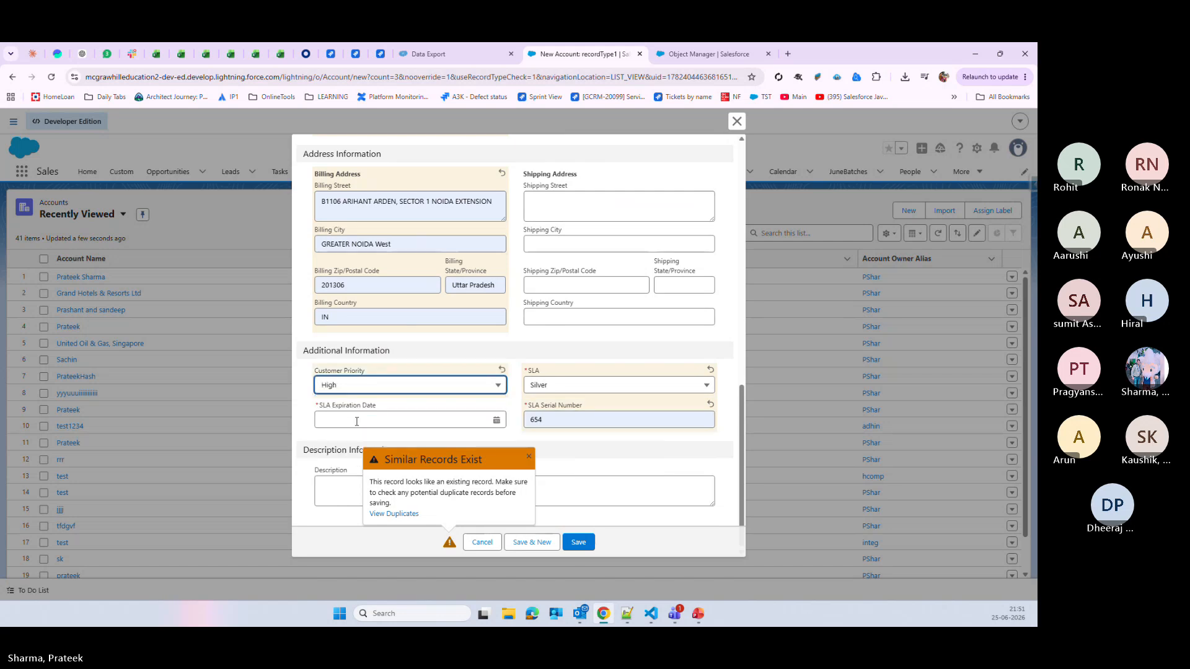
left_click(358, 419)
left_click(452, 368)
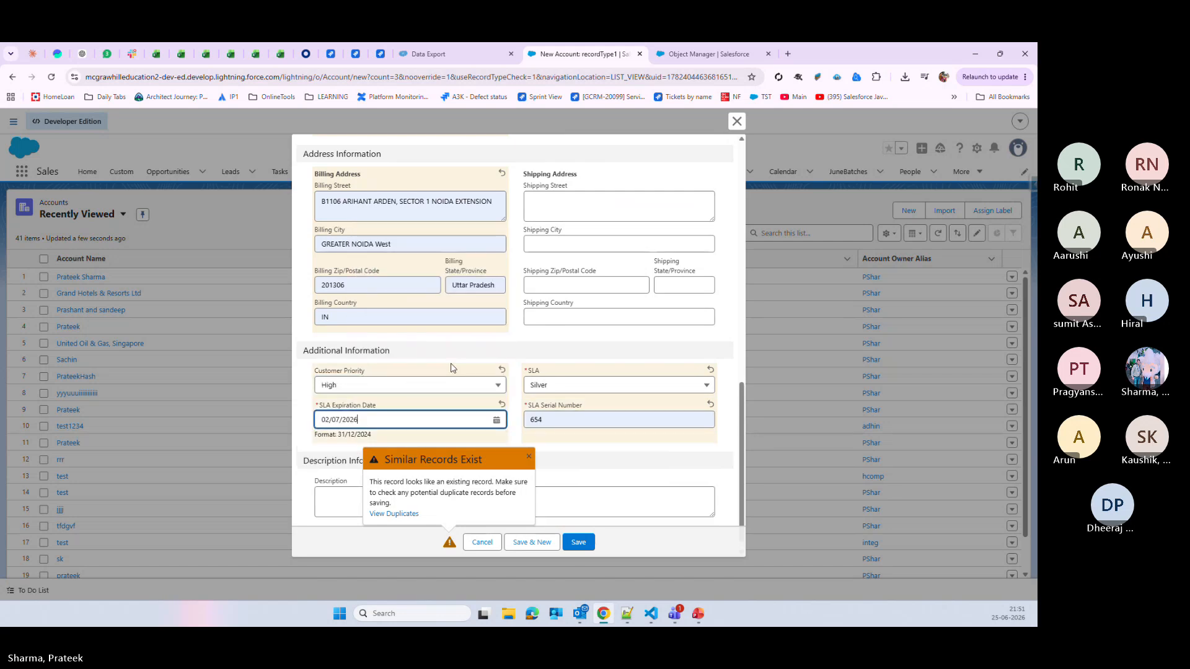
left_click(621, 469)
left_click(528, 459)
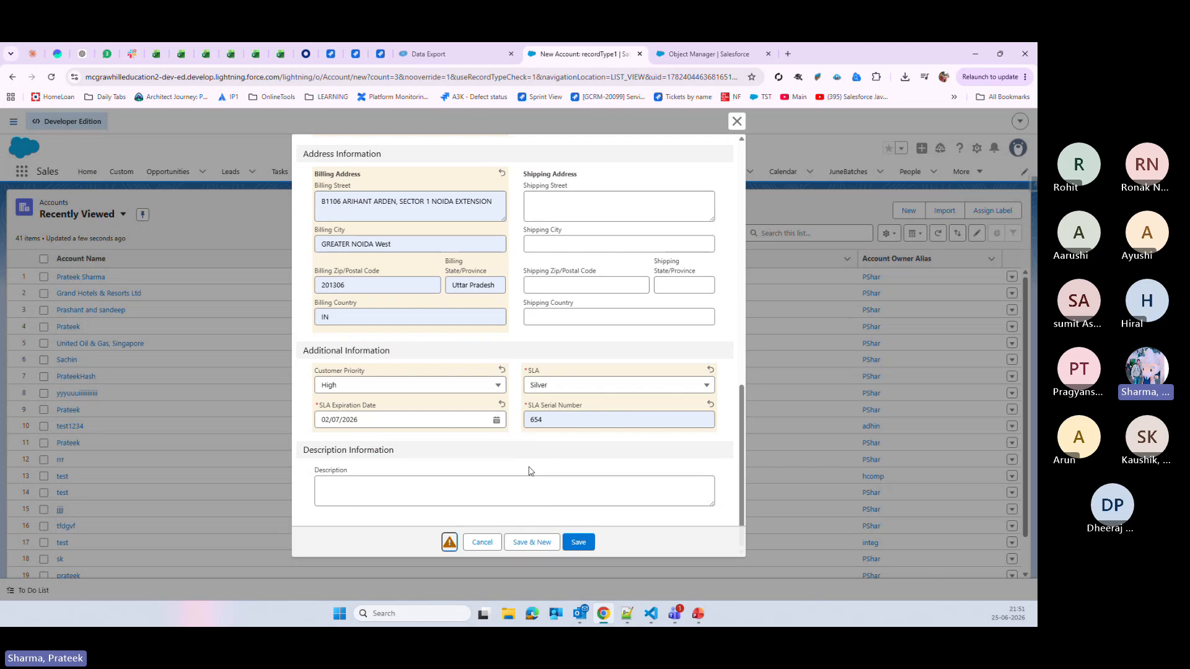
- Try to save the new account with Phone left blank and highlight the error text beneath the Phone field
scroll(549, 486, "up", 10)
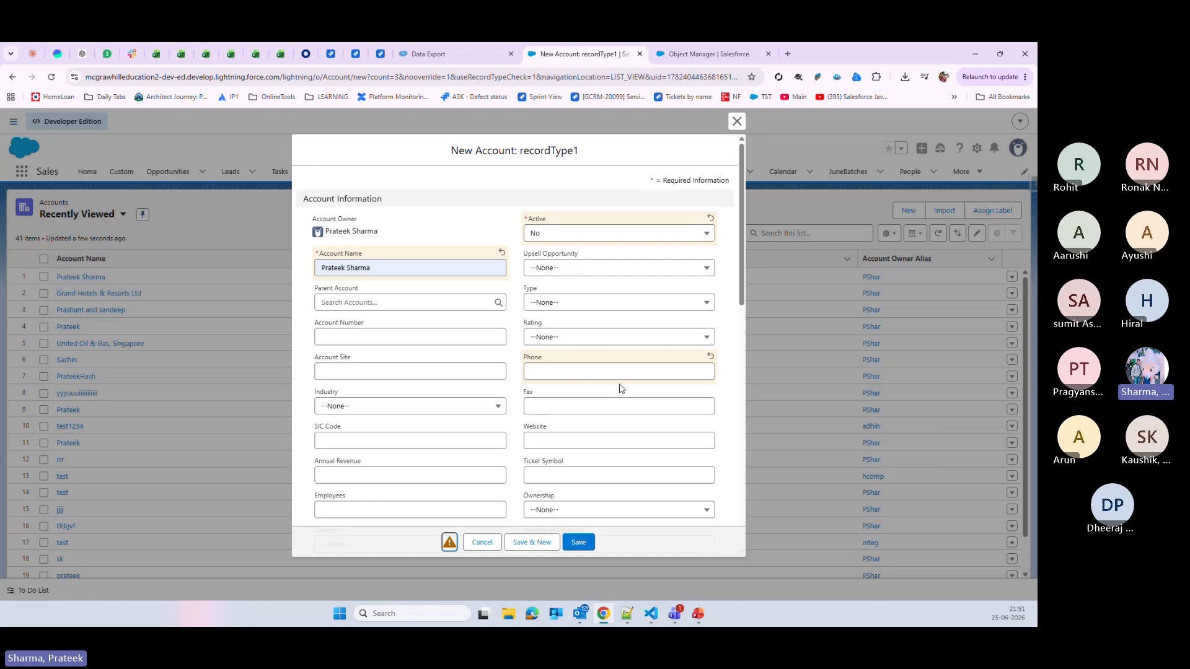
left_click(577, 542)
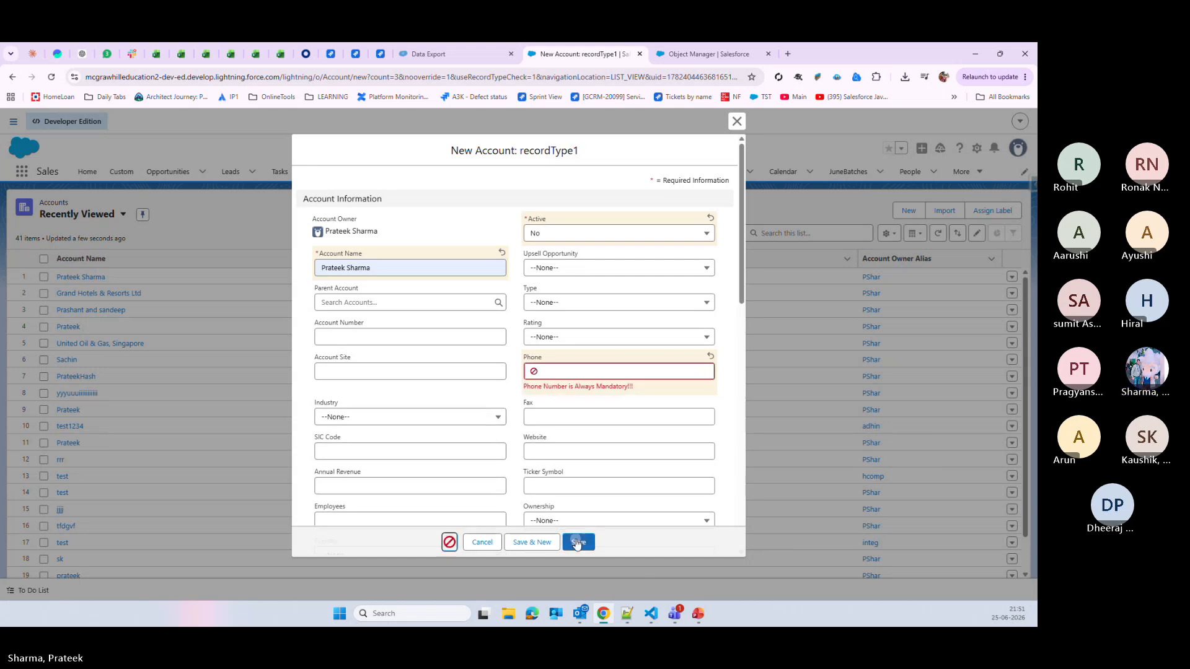
left_click_drag(523, 386, 642, 389)
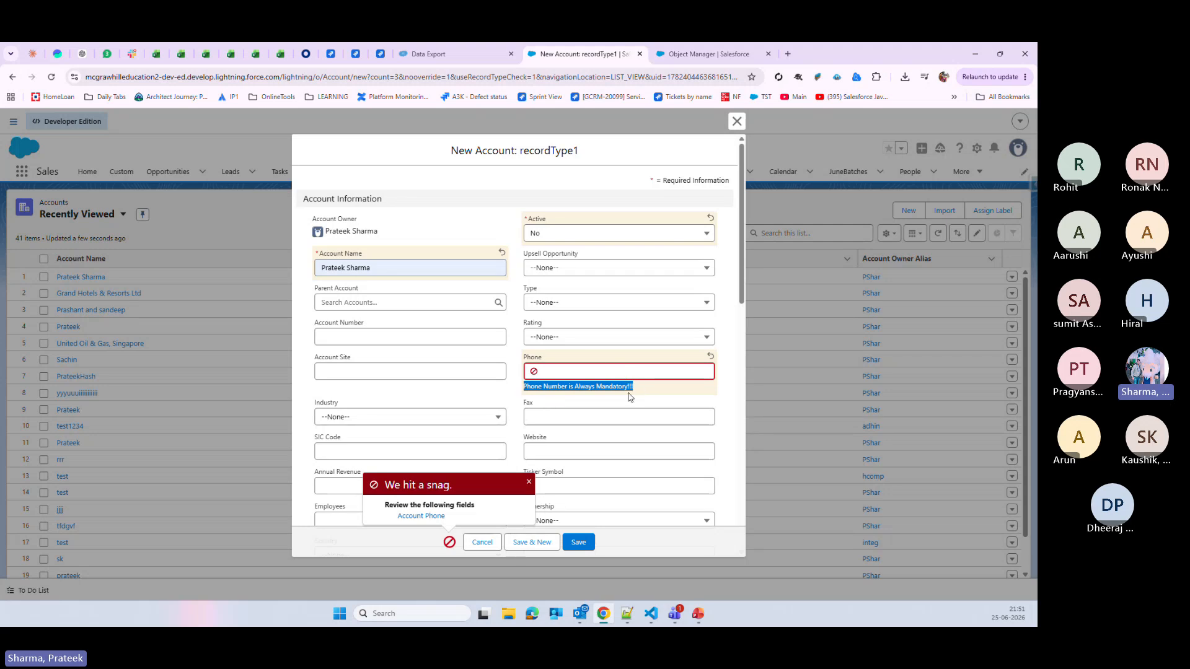
- Fill in the account's phone number from the autofill suggestion and try to save the account
left_click(596, 372)
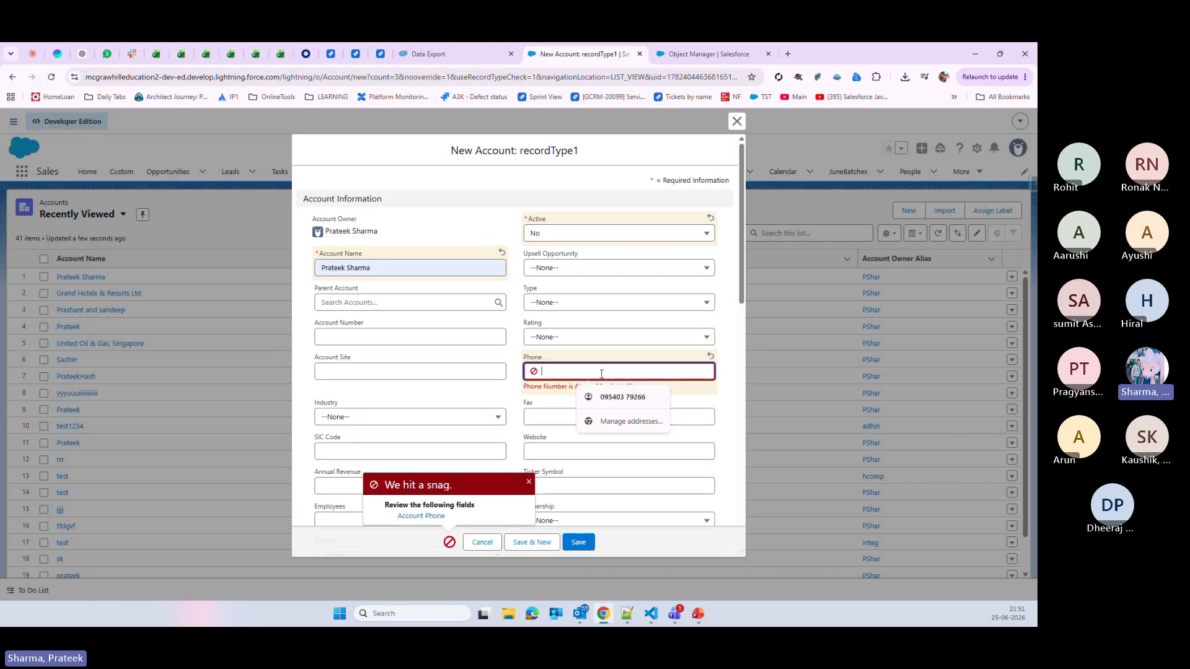
left_click(627, 401)
left_click(582, 543)
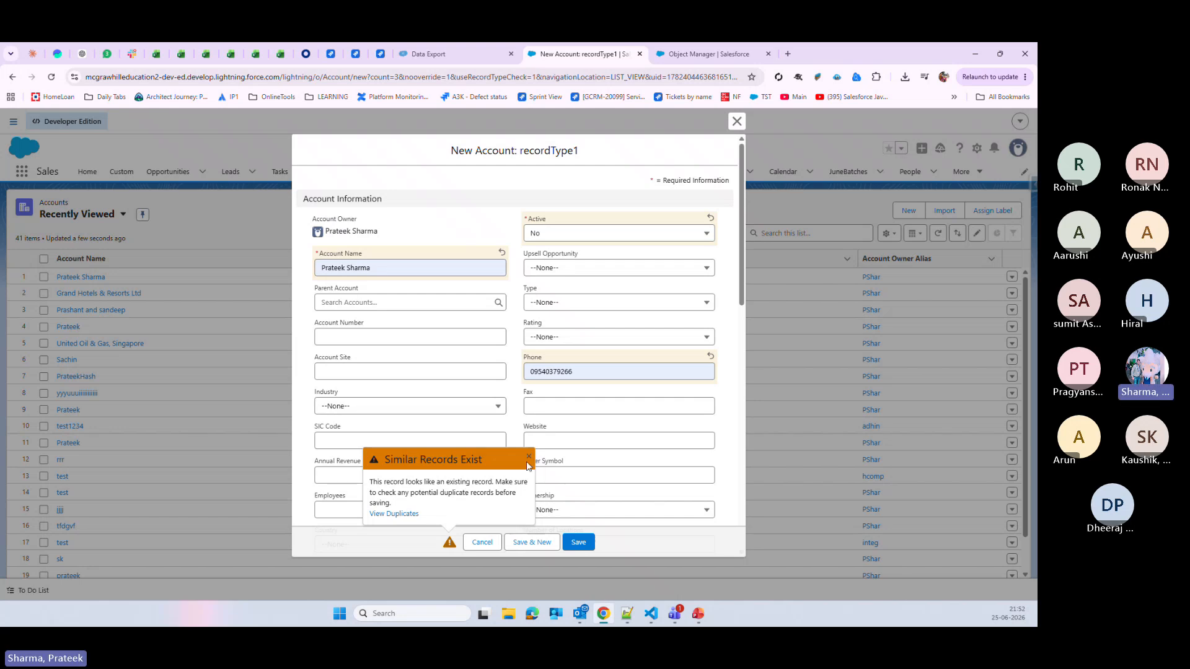
- Append "q" to the account name, save the account and dismiss the browser's offer to save the address
left_click(420, 268)
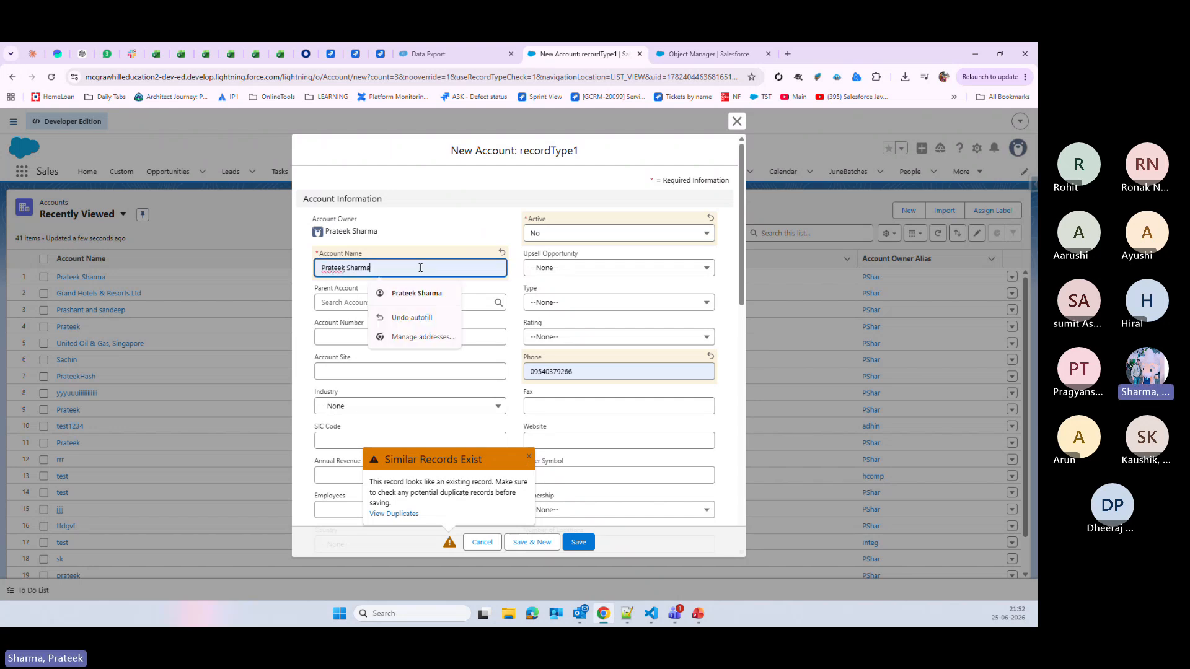
type("g")
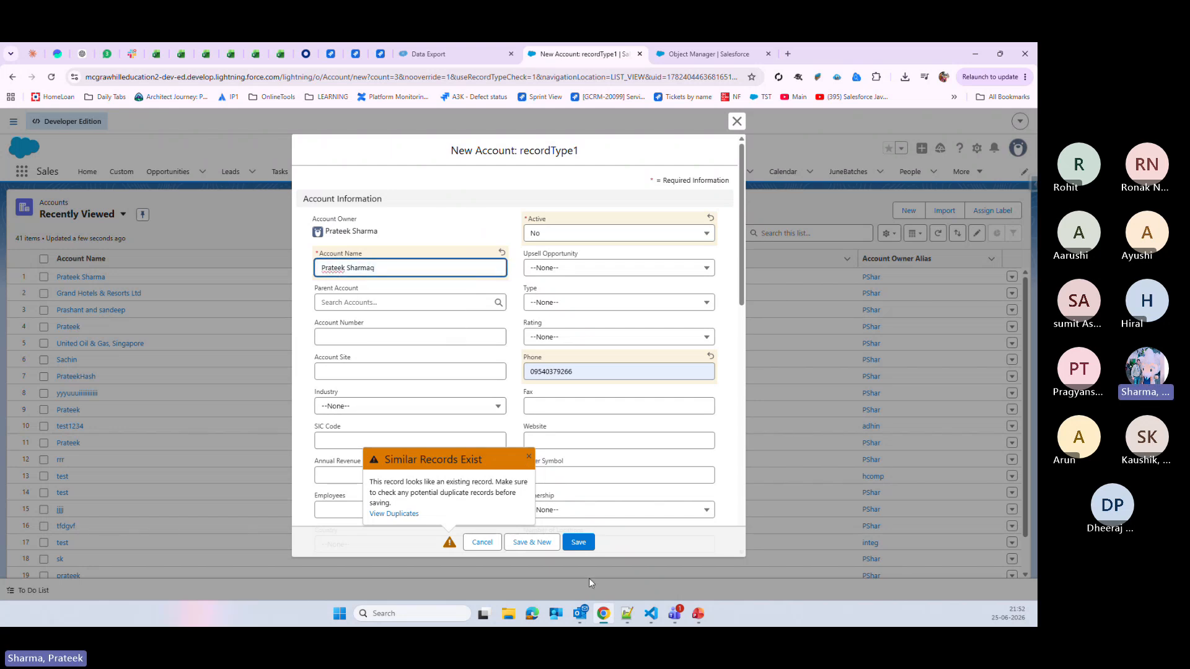
left_click(575, 542)
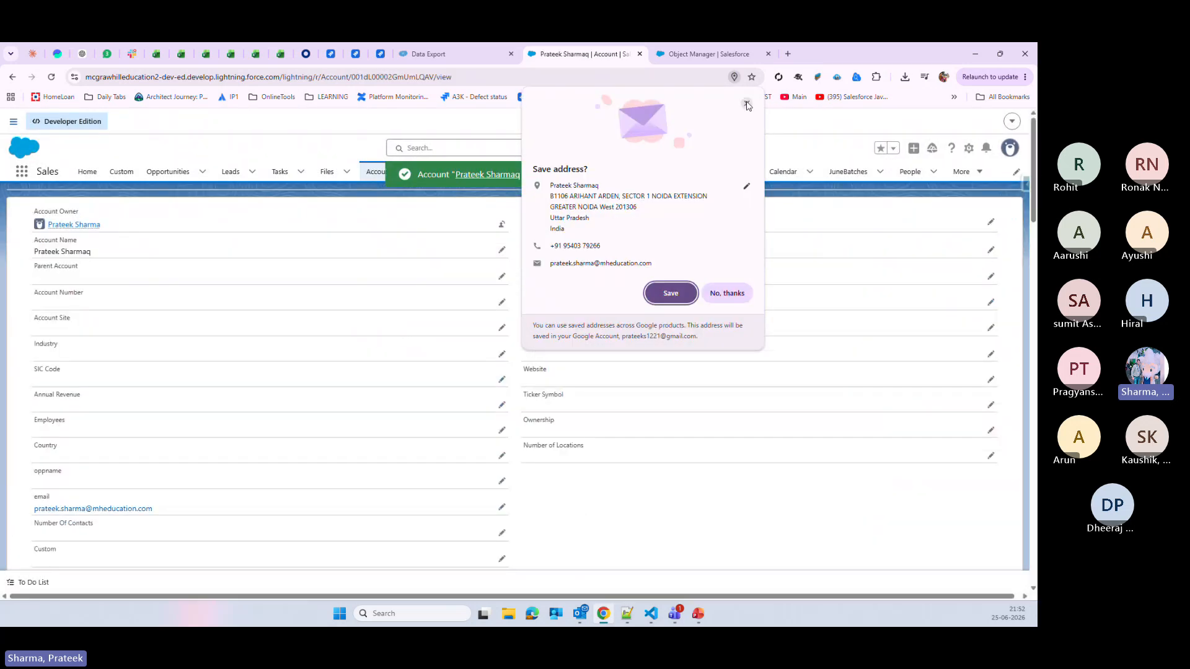
left_click(746, 103)
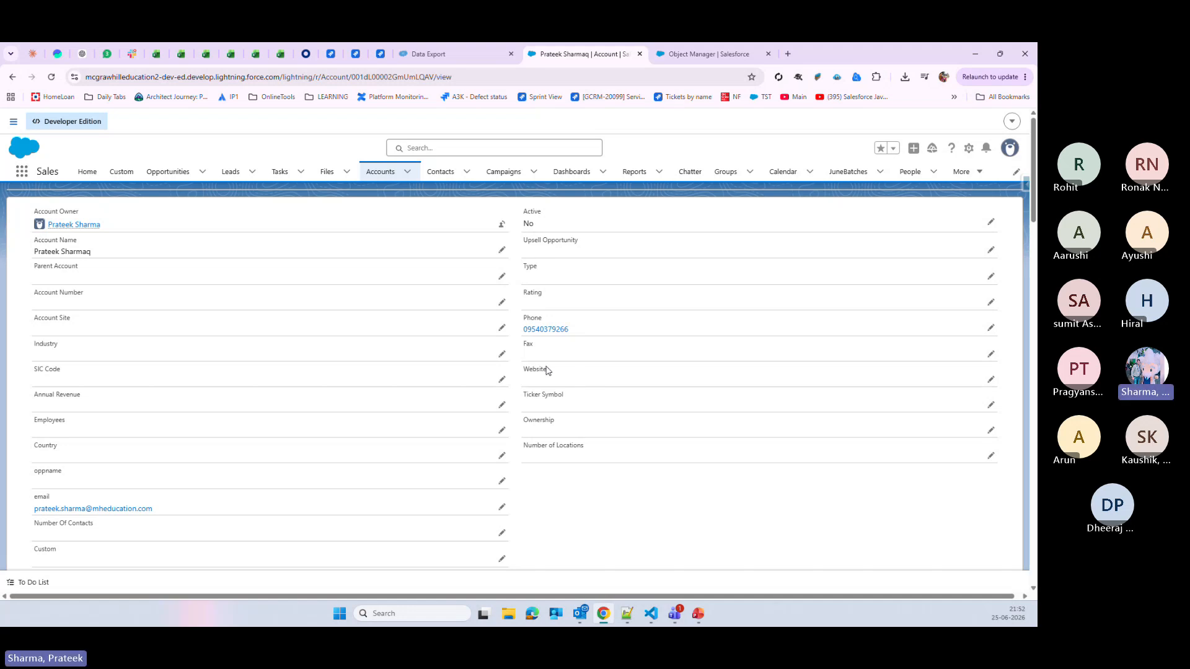
- Open the McGrawHill opportunity from the Opportunities list and show its details
left_click(163, 173)
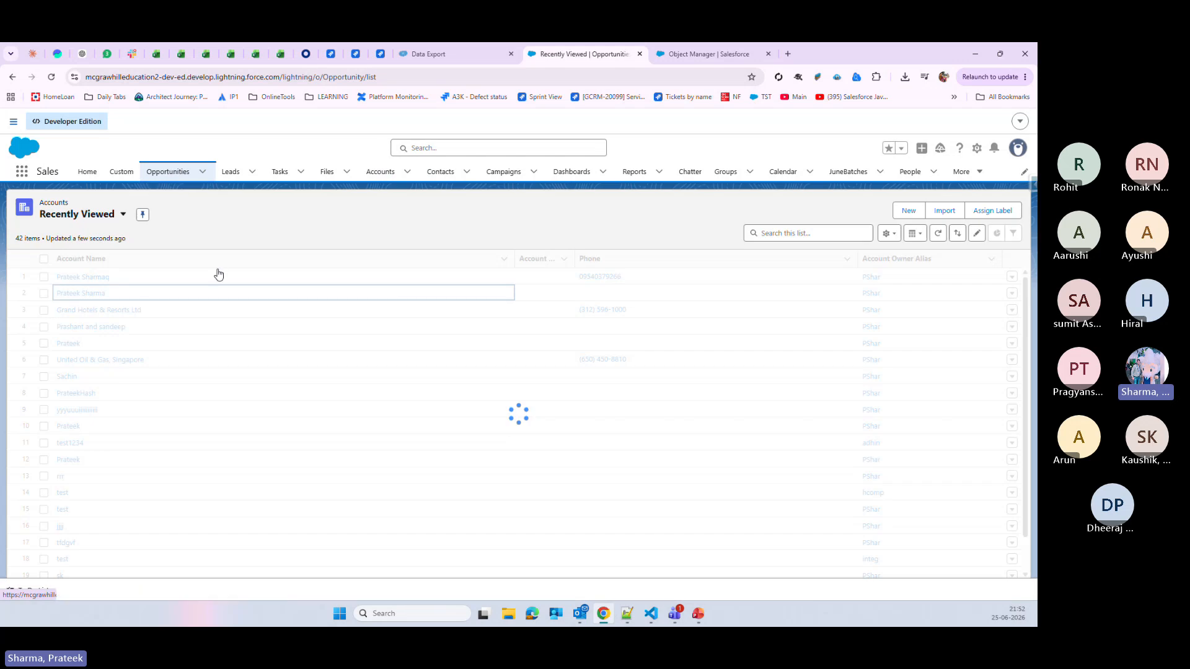
left_click(68, 293)
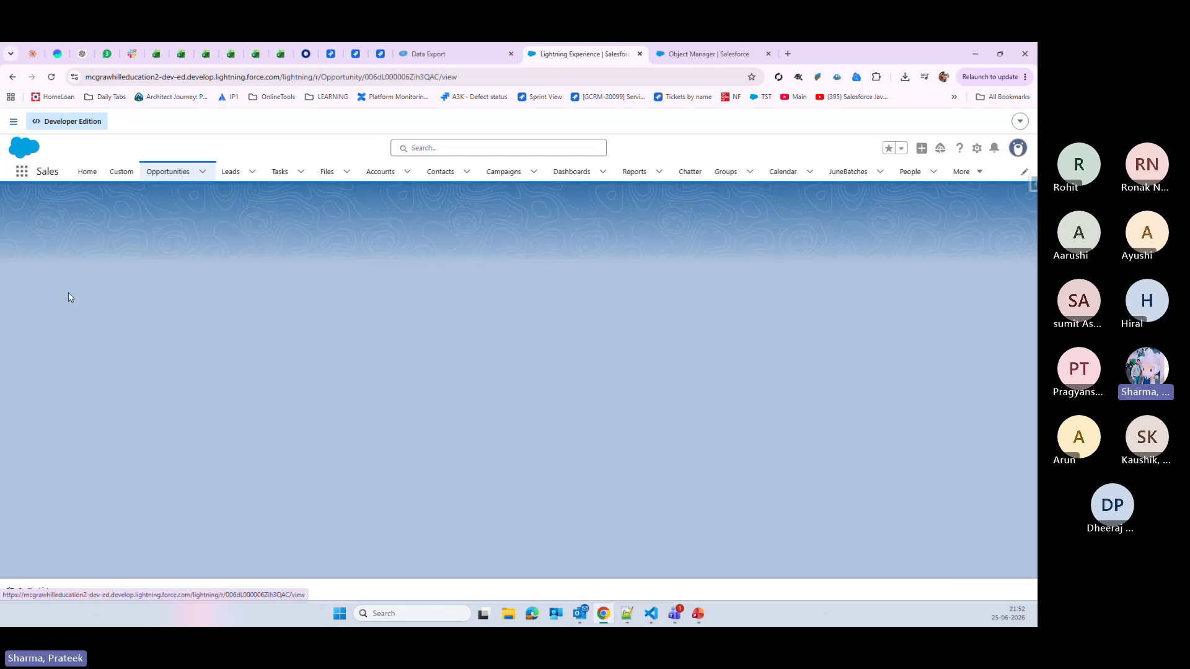
scroll(324, 345, "down", 2)
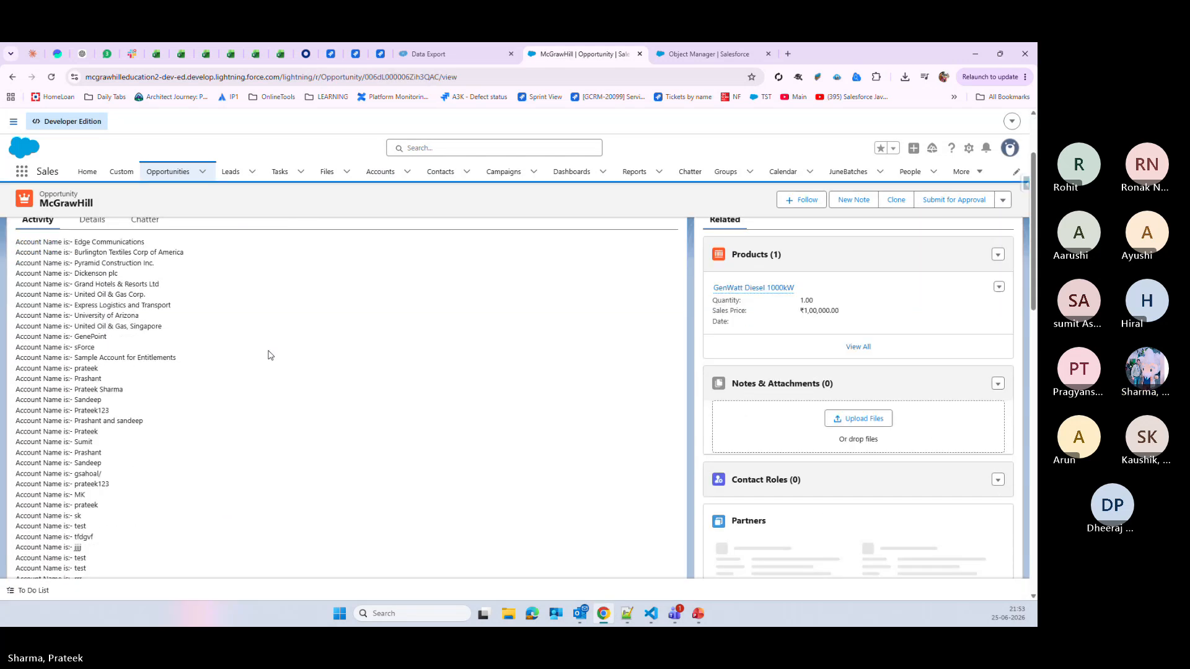
scroll(108, 280, "up", 2)
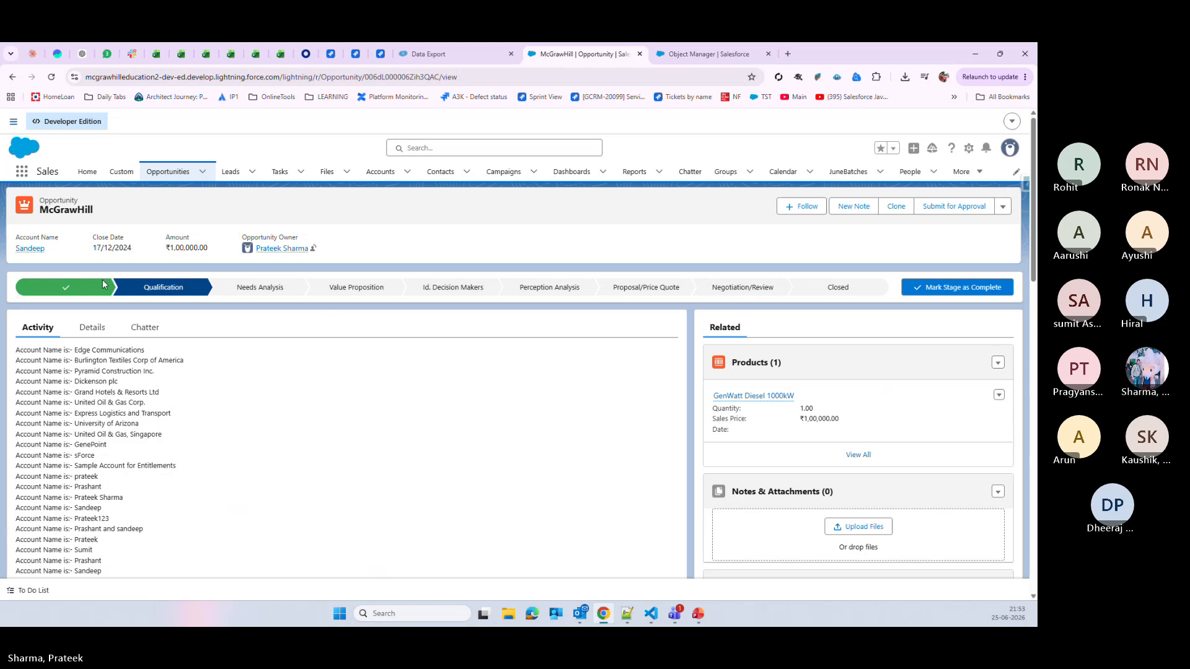
left_click(92, 327)
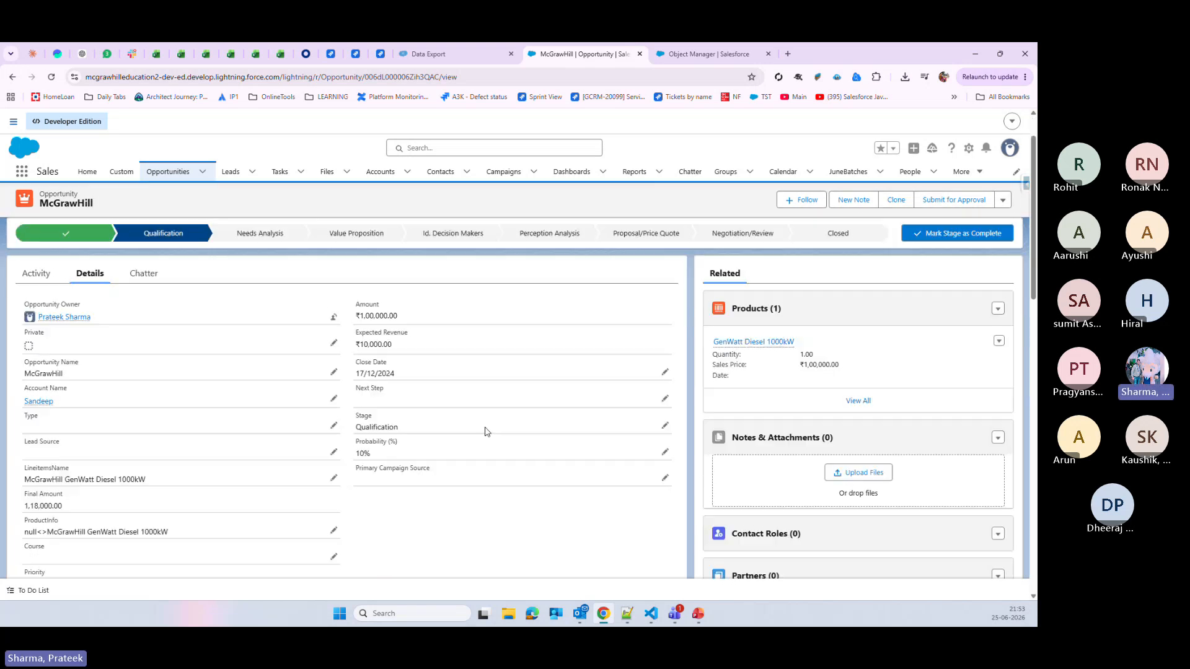
- Set the McGrawHill opportunity's Stage to Closed Won and save the record
left_click(662, 428)
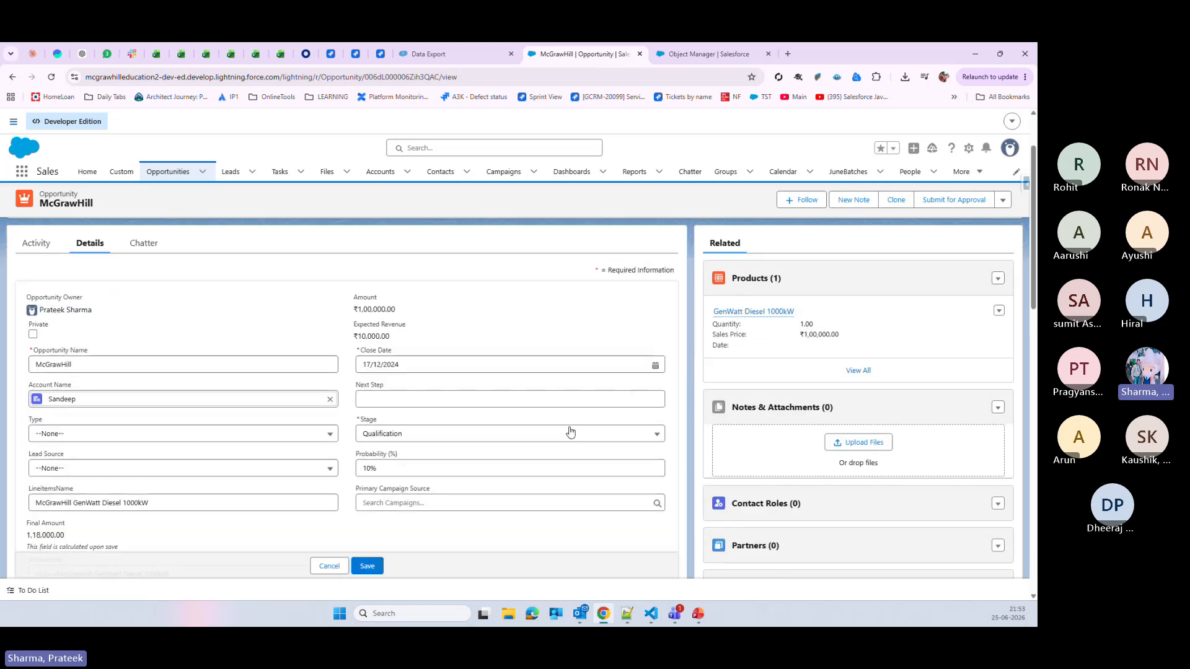
left_click(570, 433)
left_click(444, 396)
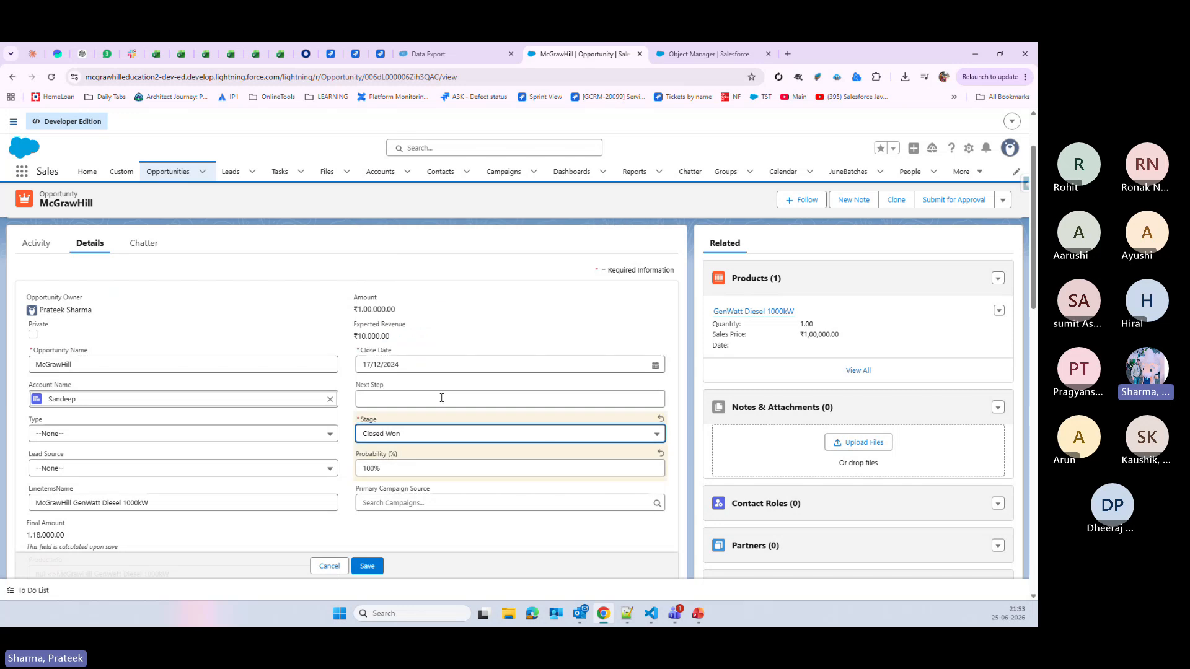
left_click(366, 566)
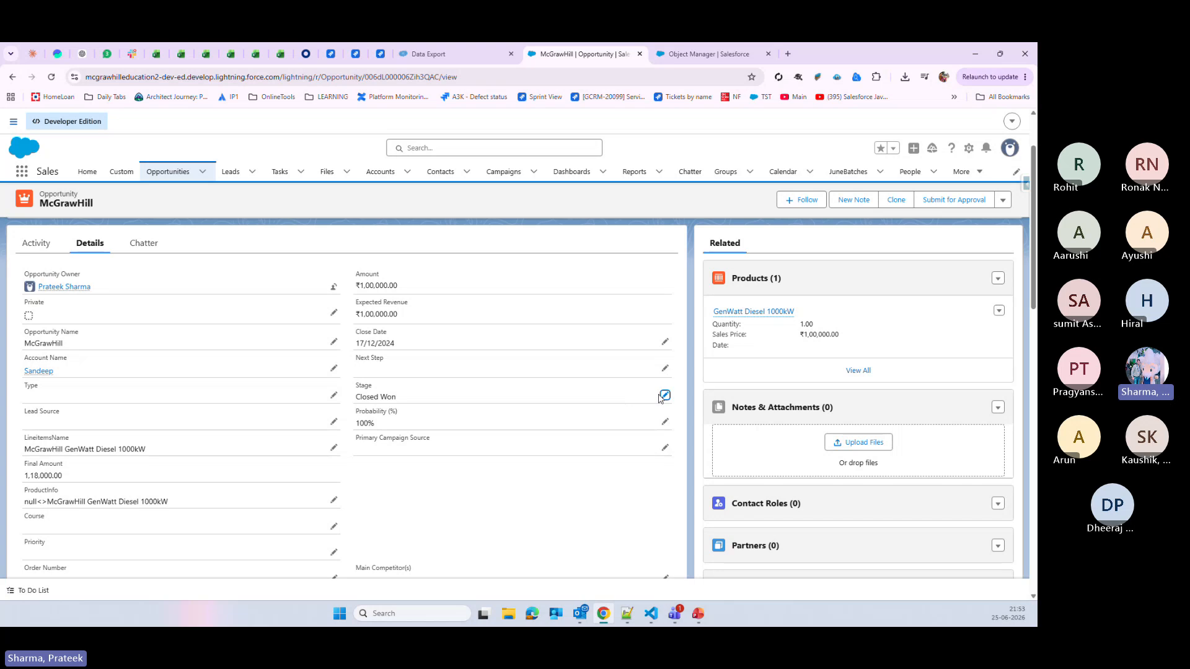
- Change the McGrawHill opportunity's Stage back to Qualification and save the record
left_click(663, 395)
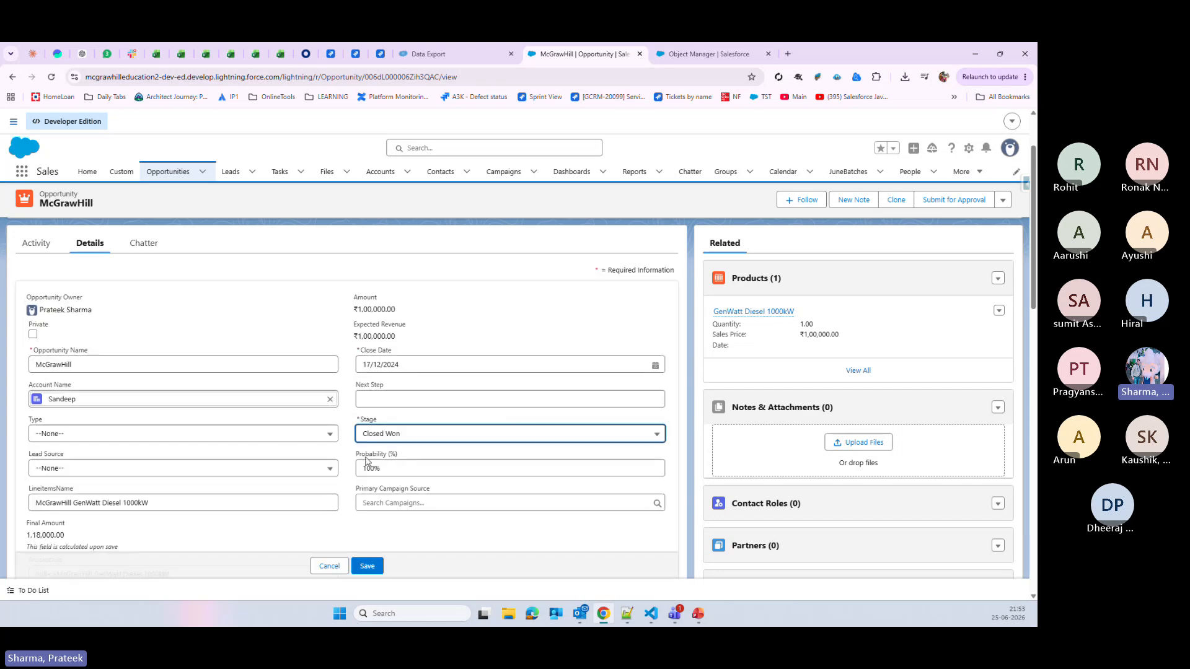
left_click(391, 434)
left_click(413, 259)
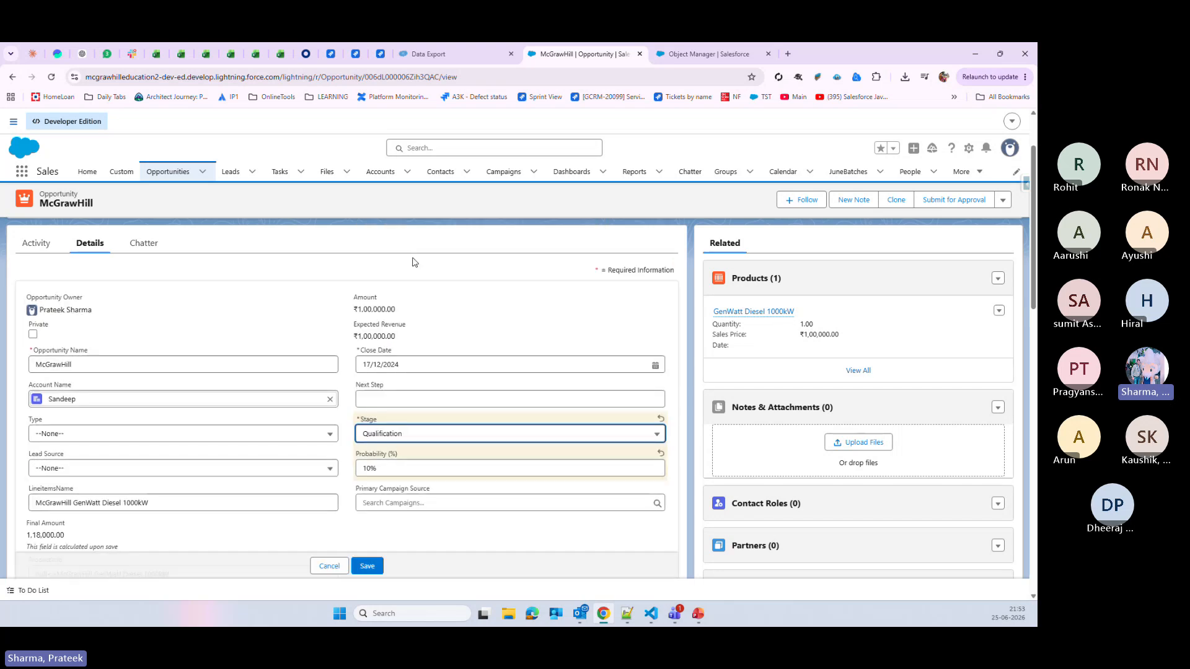
left_click(366, 565)
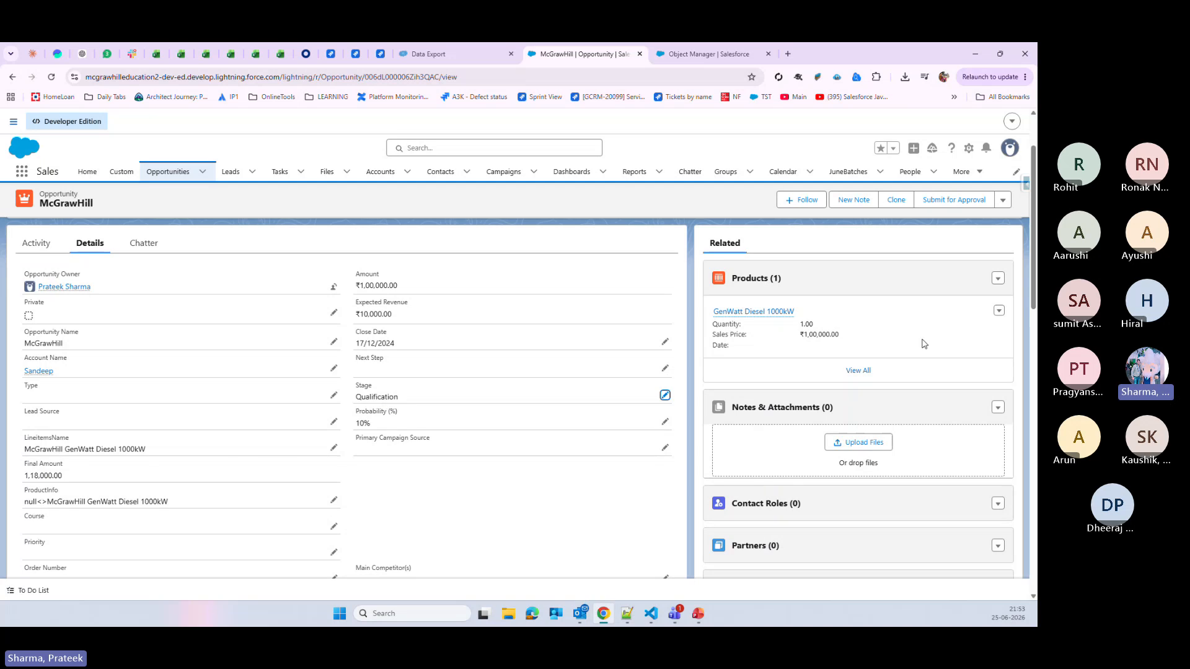
- Switch to Setup's Object Manager, search for "opp" and open the Opportunity object
left_click(656, 56)
left_click(135, 180)
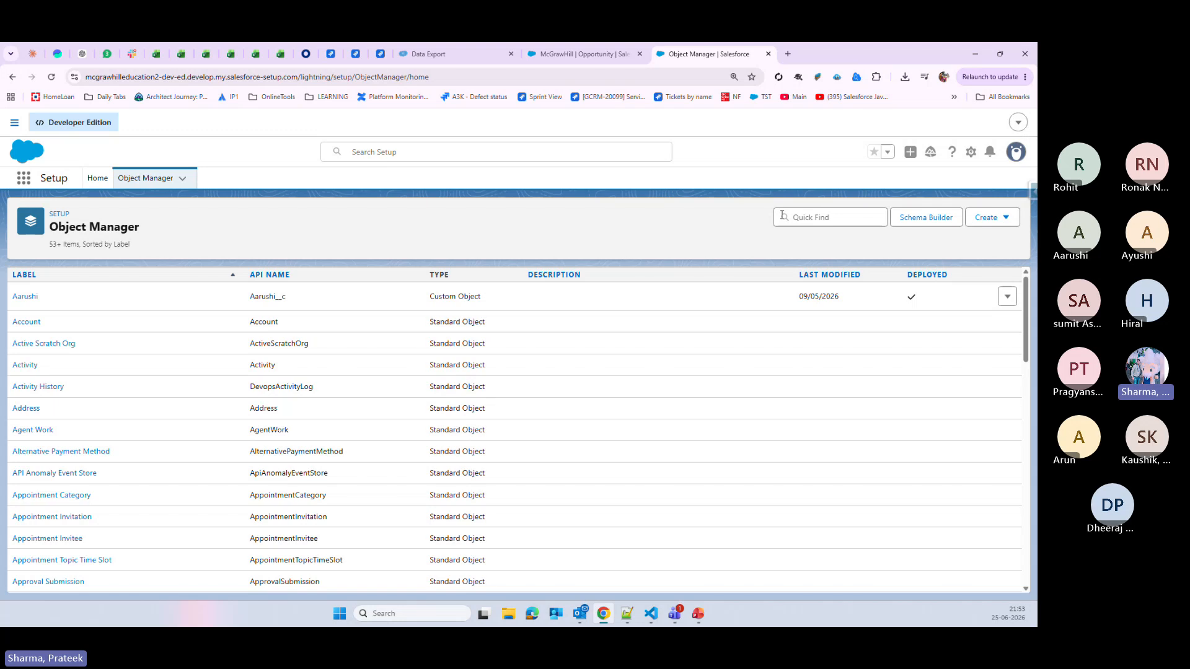
left_click(809, 218)
type("opp")
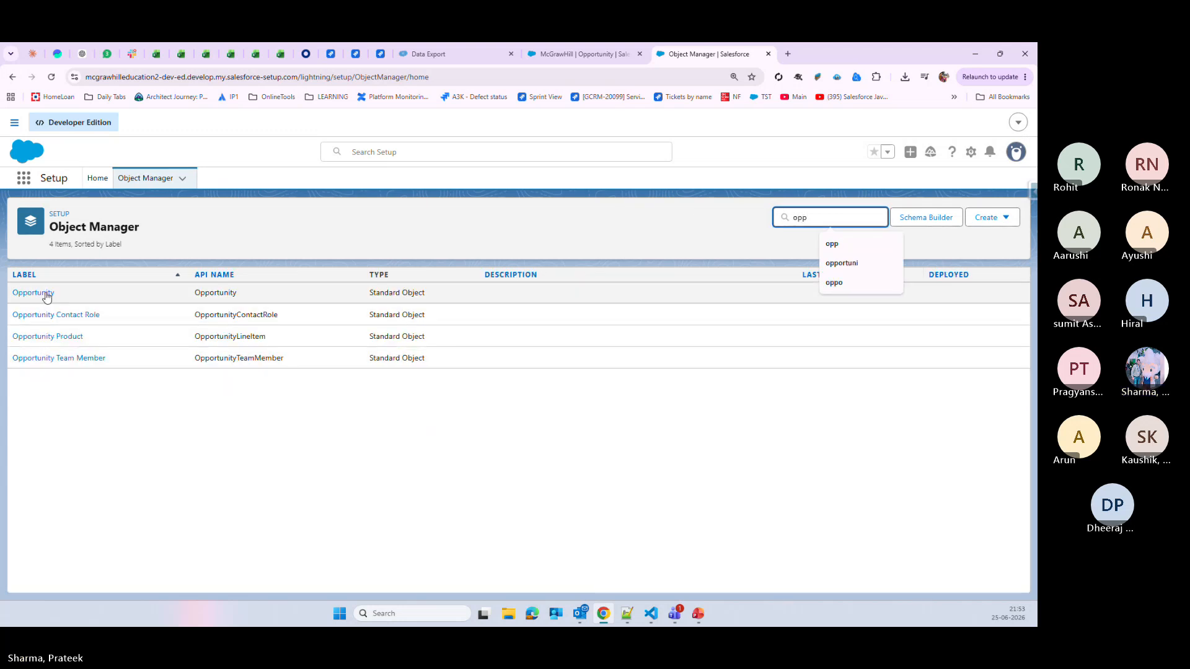
left_click(39, 297)
left_click(67, 298)
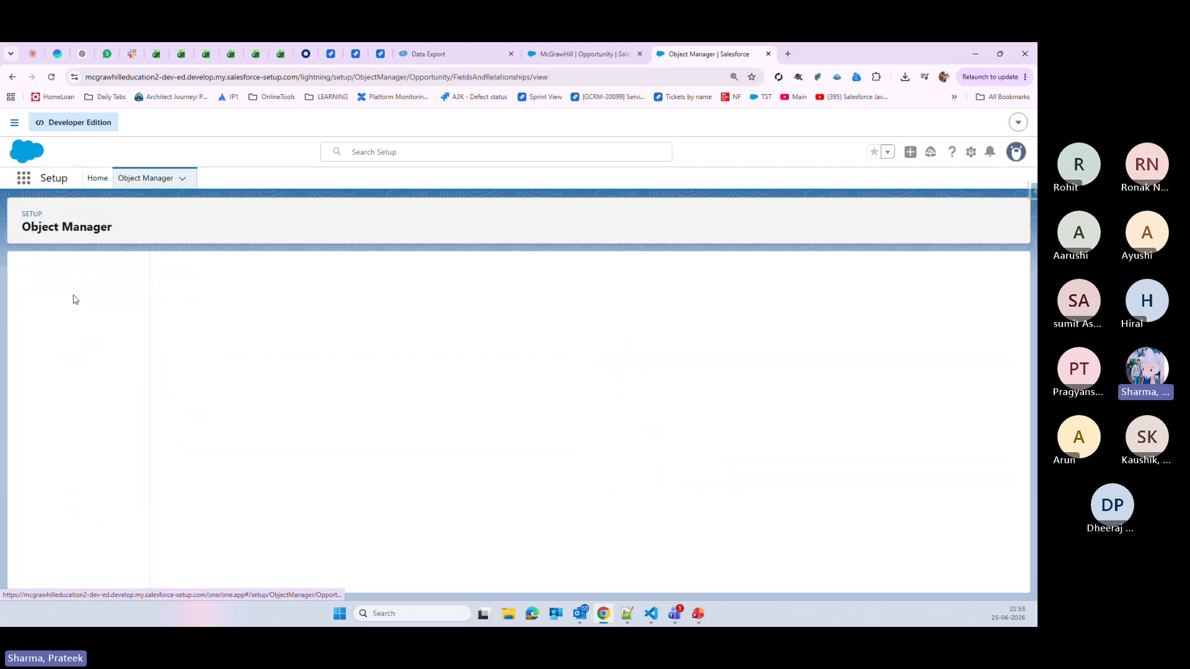
- Start a new validation rule on the Opportunity object and name it "ValidateStage"
scroll(81, 546, "down", 3)
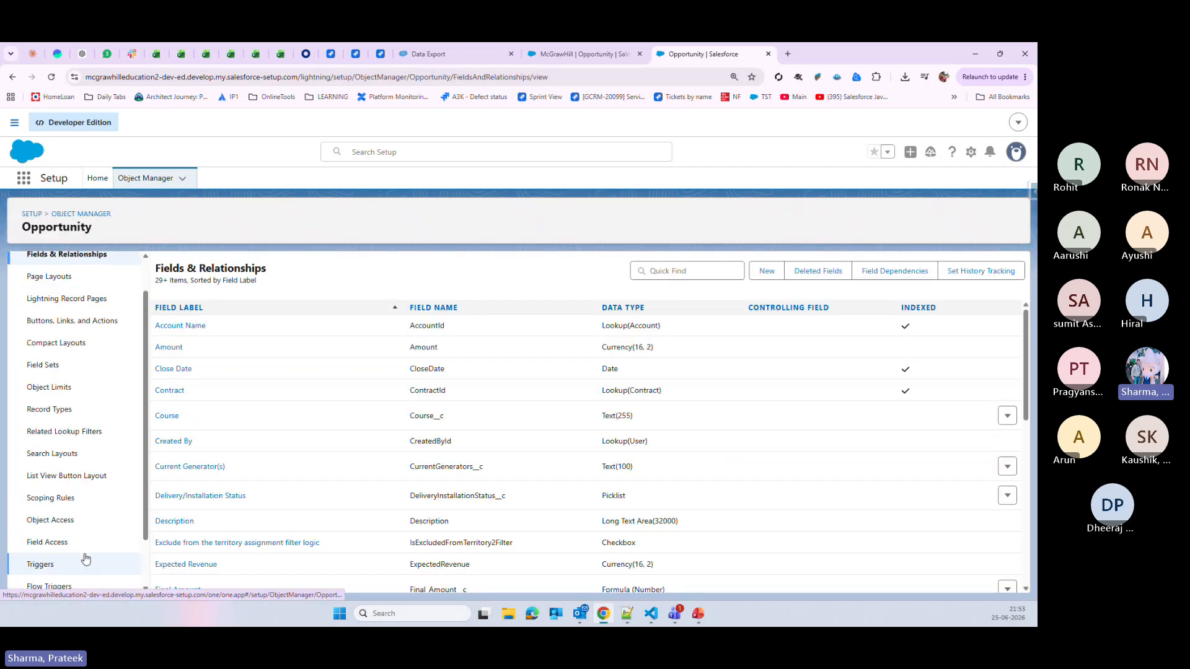
left_click(63, 552)
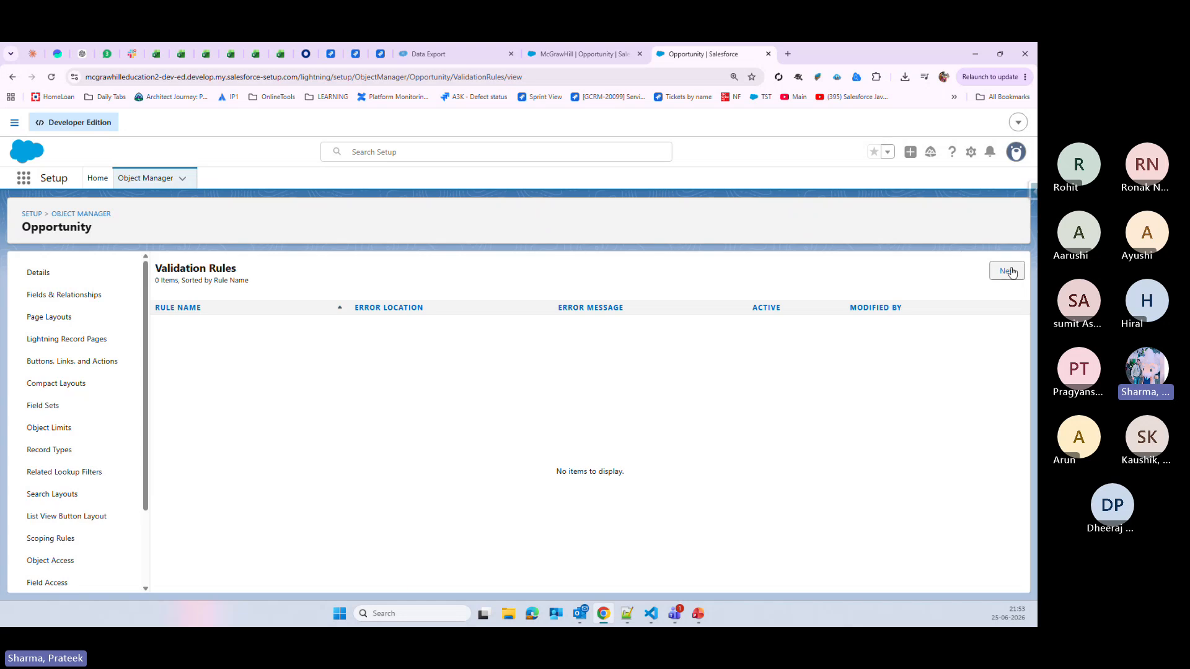
left_click(1012, 272)
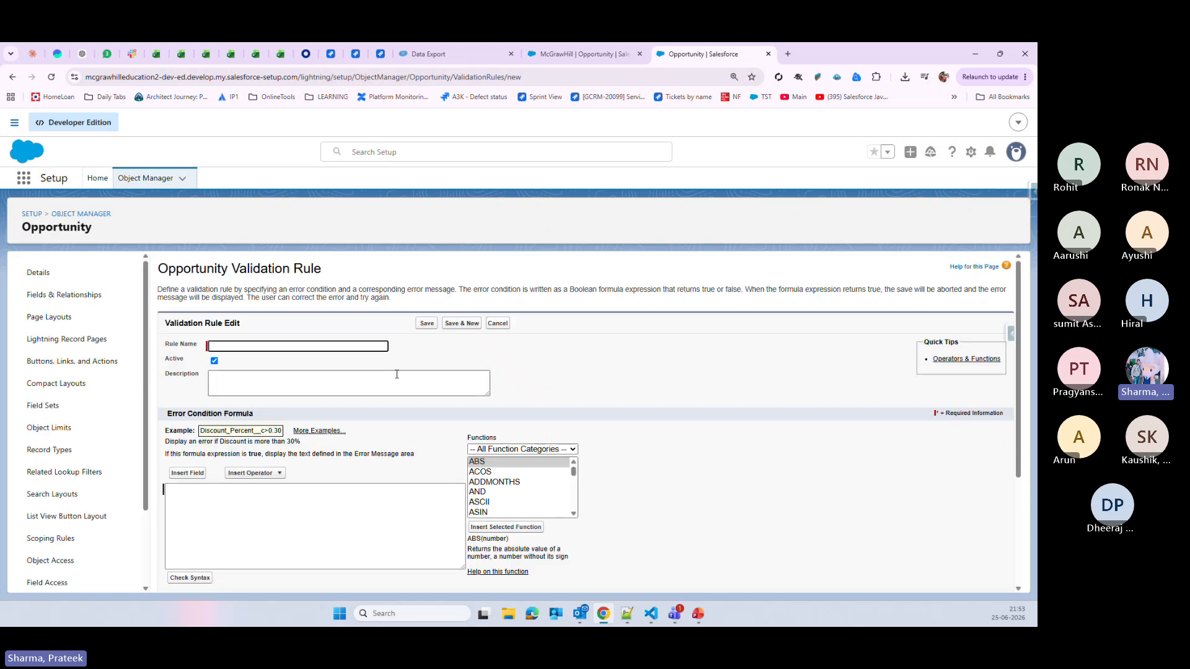
type("ValidateStage")
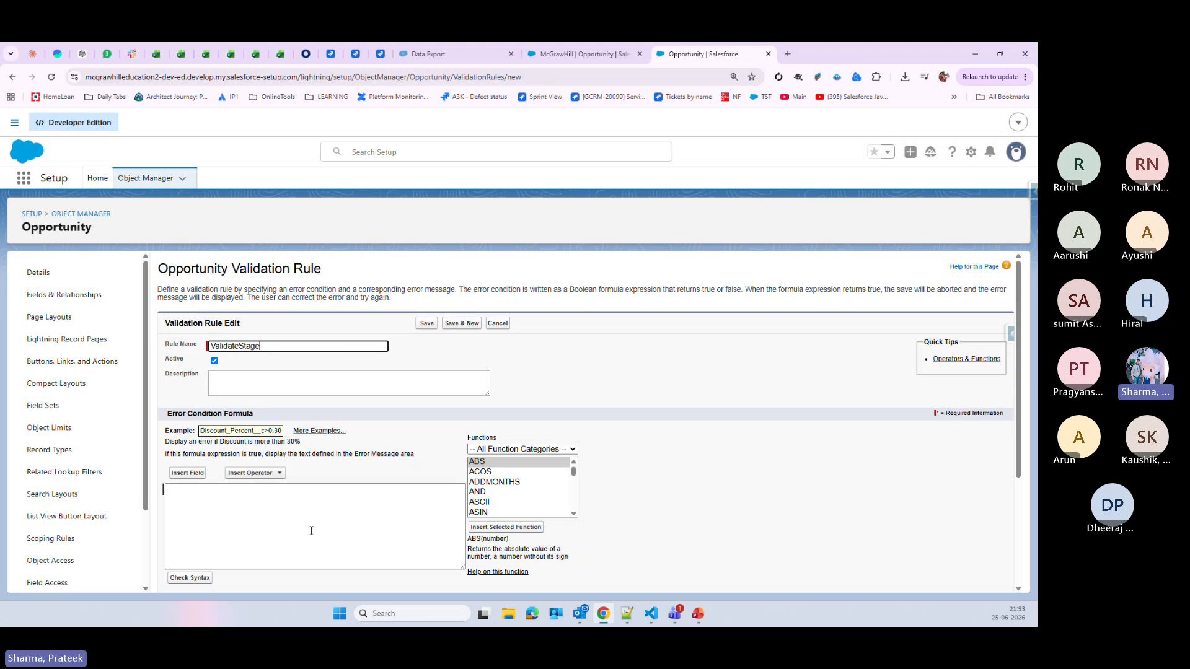
- Enter the rule's error message "You cannot change Stage Name if it is already Closed"
left_click(318, 511)
scroll(318, 526, "down", 3)
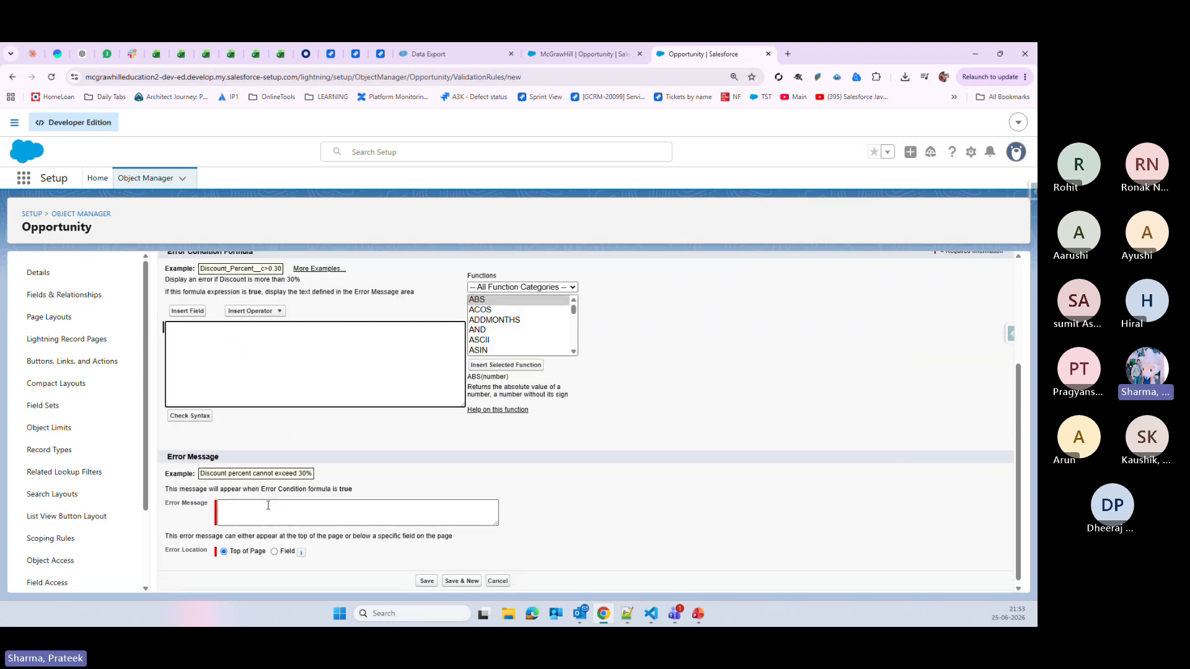
left_click(277, 523)
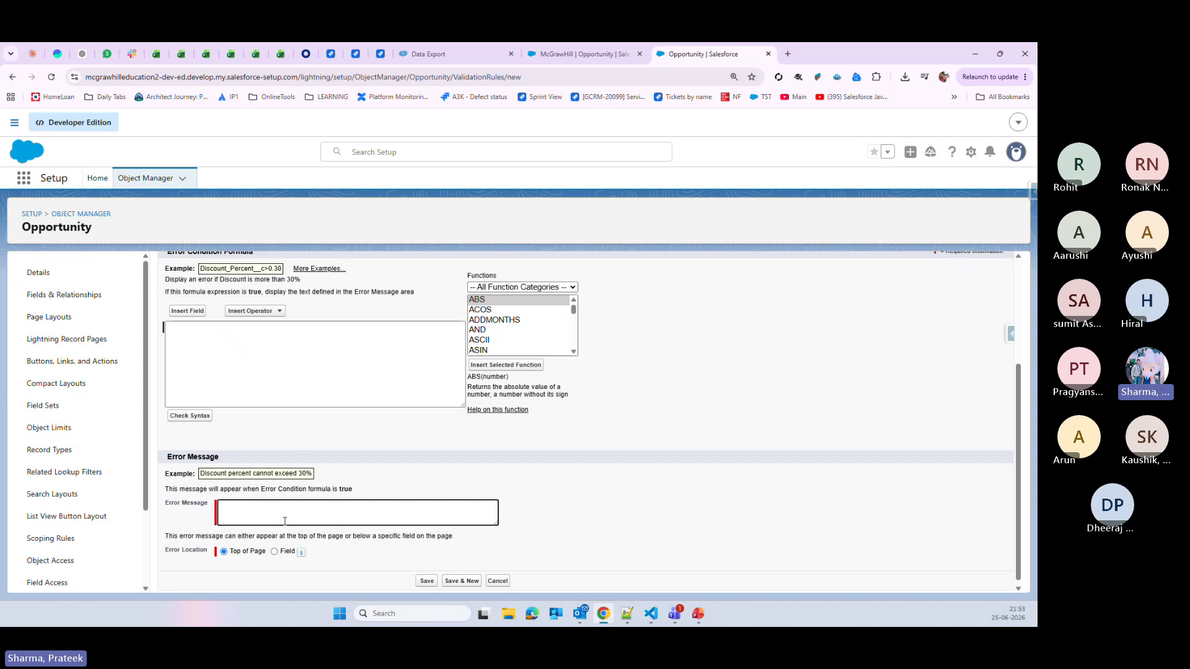
type("You cannot change")
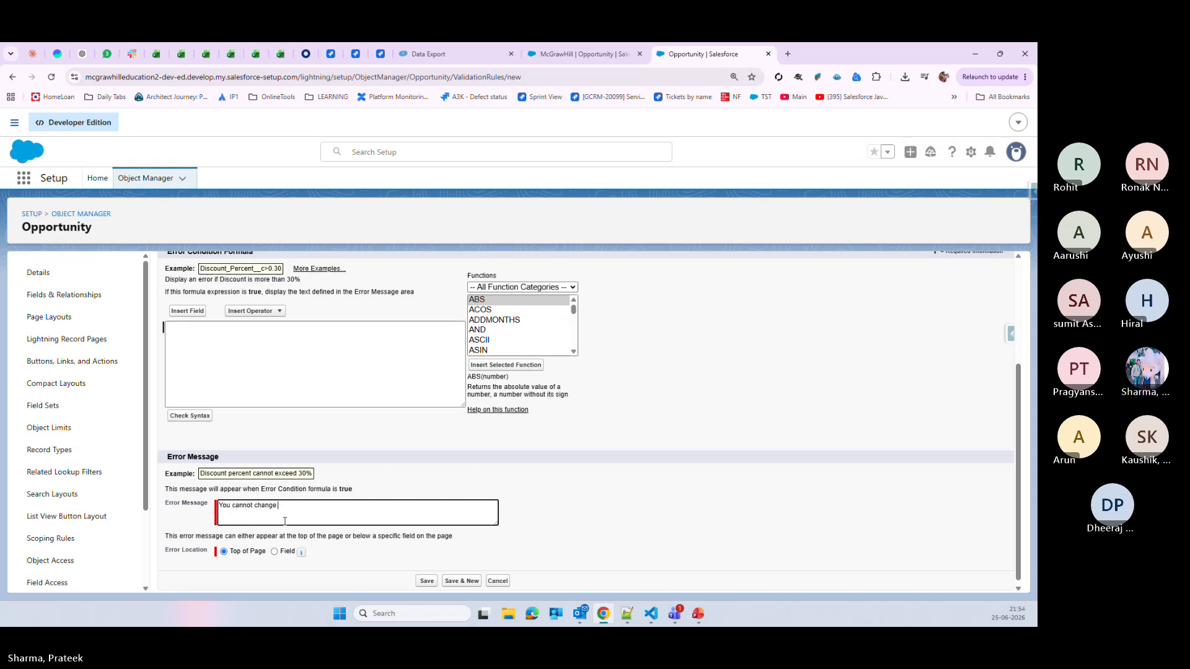
type(" Stage Name if")
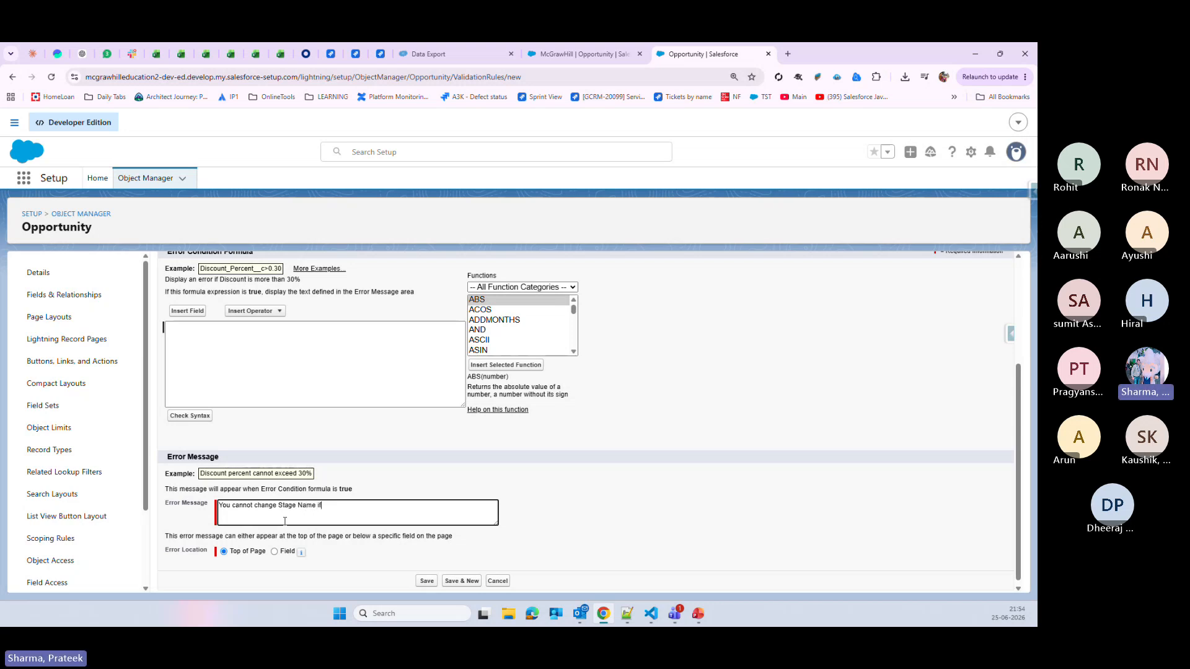
type(" it is already Closed")
- Find the ISPICKVAL function in the function list and insert it into the error condition formula
left_click(322, 360)
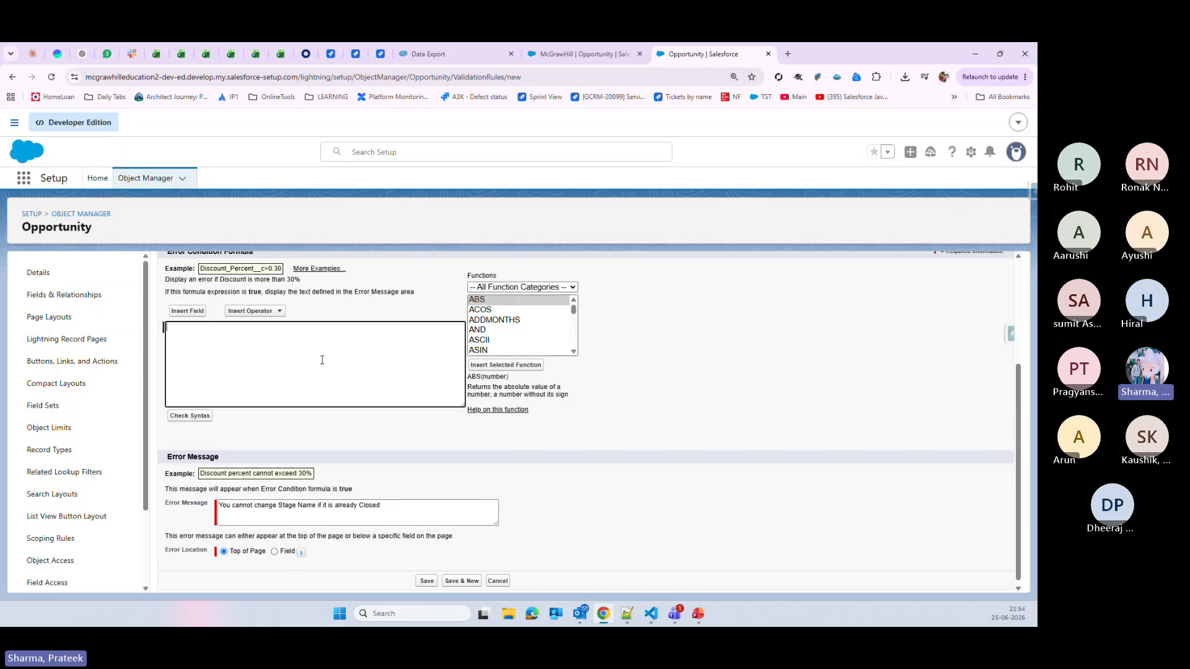
scroll(335, 421, "up", 1)
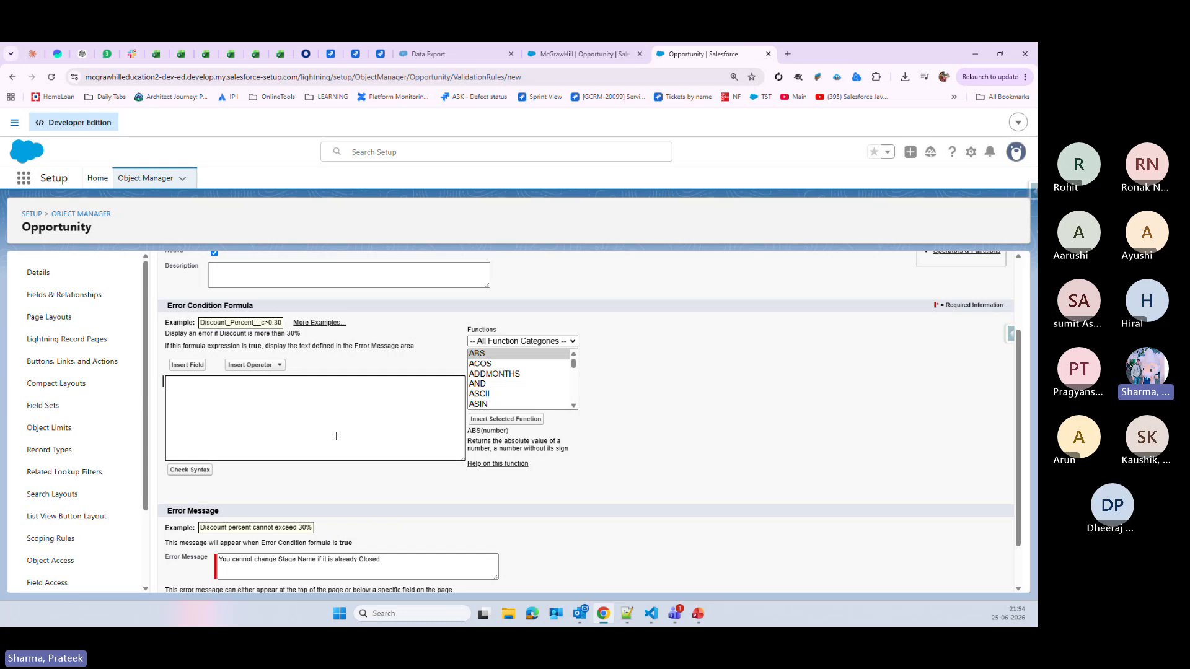
left_click(488, 364)
key("i")
key("n")
key("i")
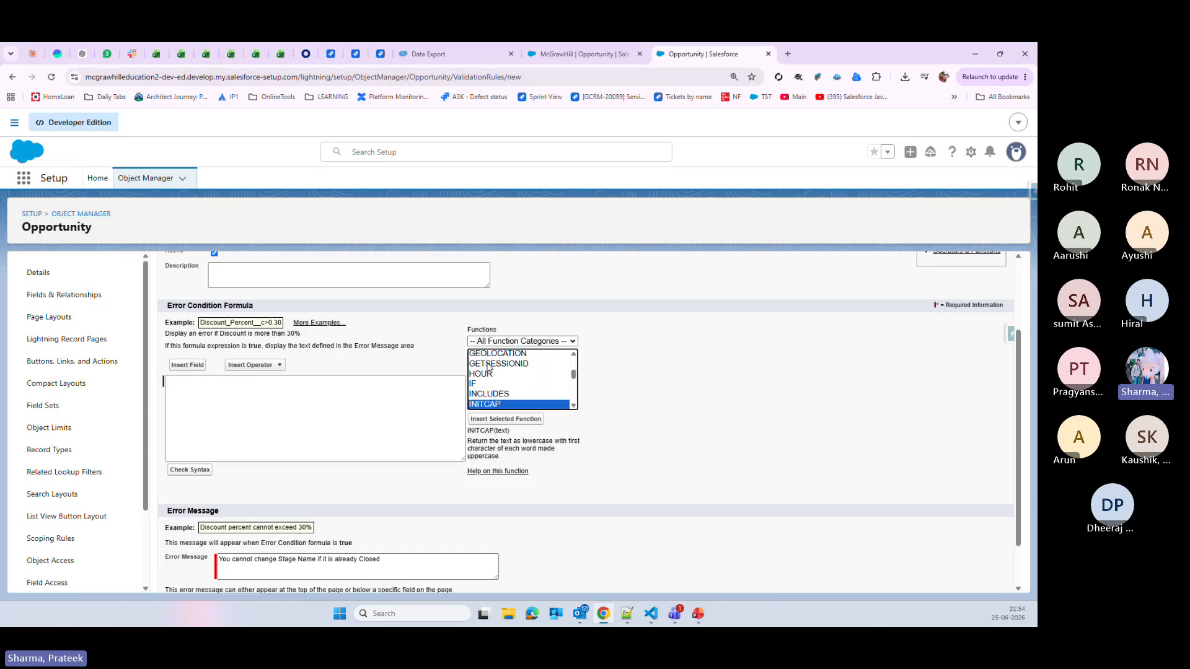
key("Down")
key("Down")
key("Down")
key("Down")
key("Down")
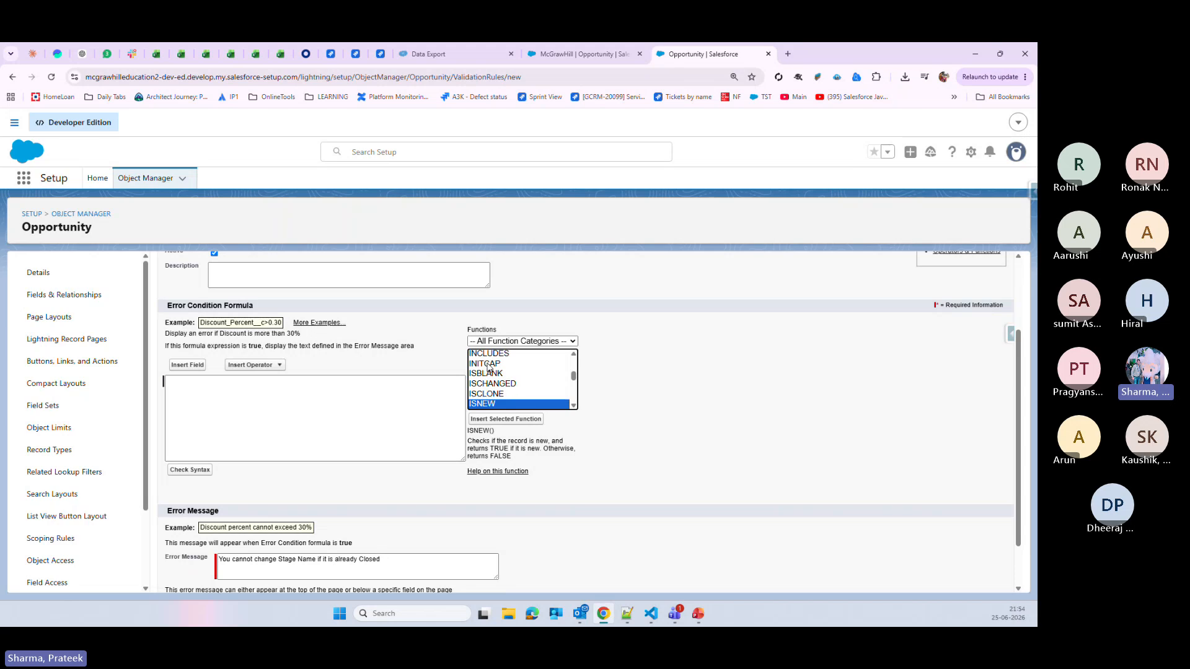
key("Up")
key("Up")
key("Up")
key("Up")
key("Up")
key("Up")
key("Up")
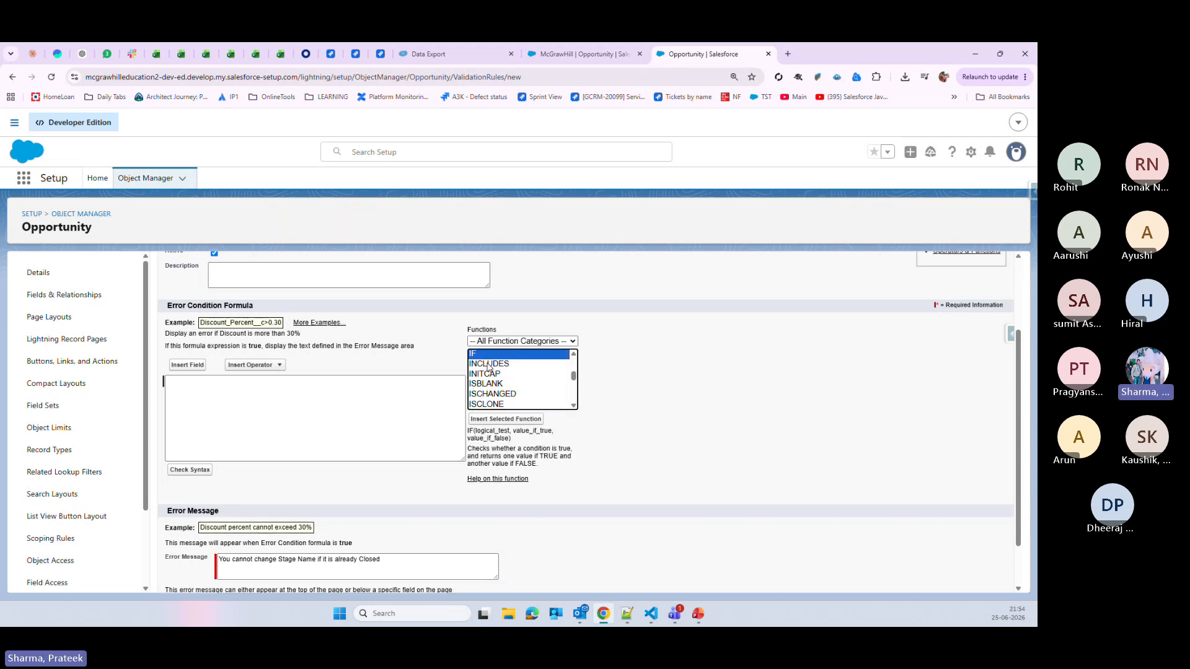
key("Down")
key("Down")
key("Down")
key("Down")
key("Down")
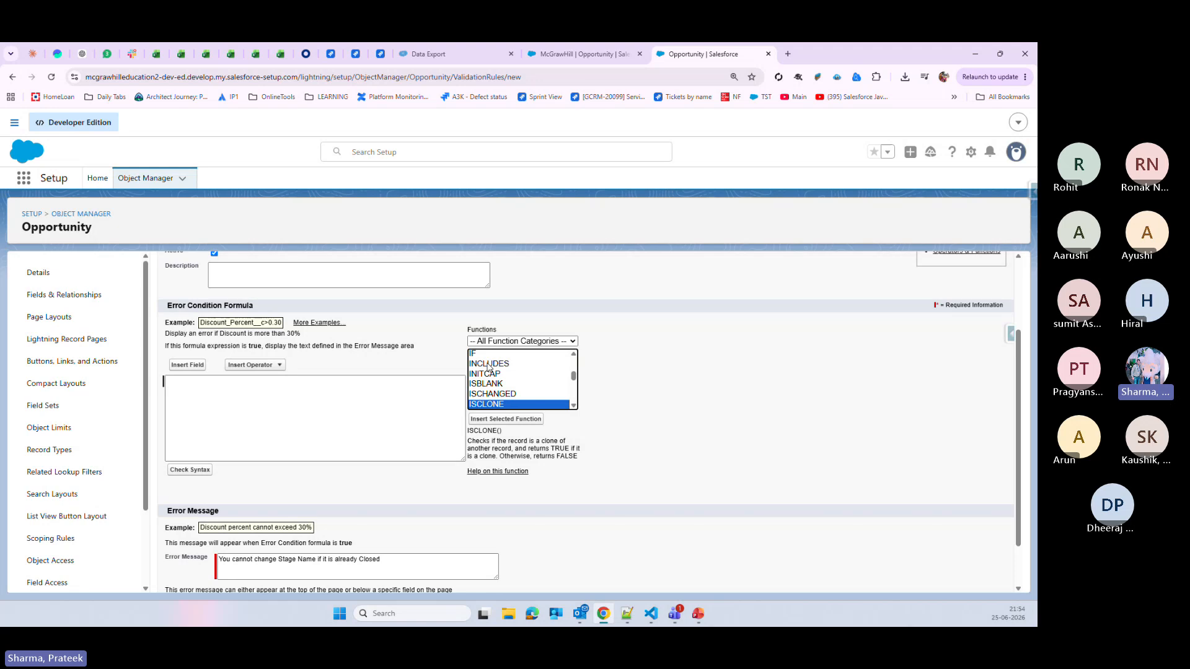
key("Down")
key("Down")
key("Down")
key("Down")
key("Down")
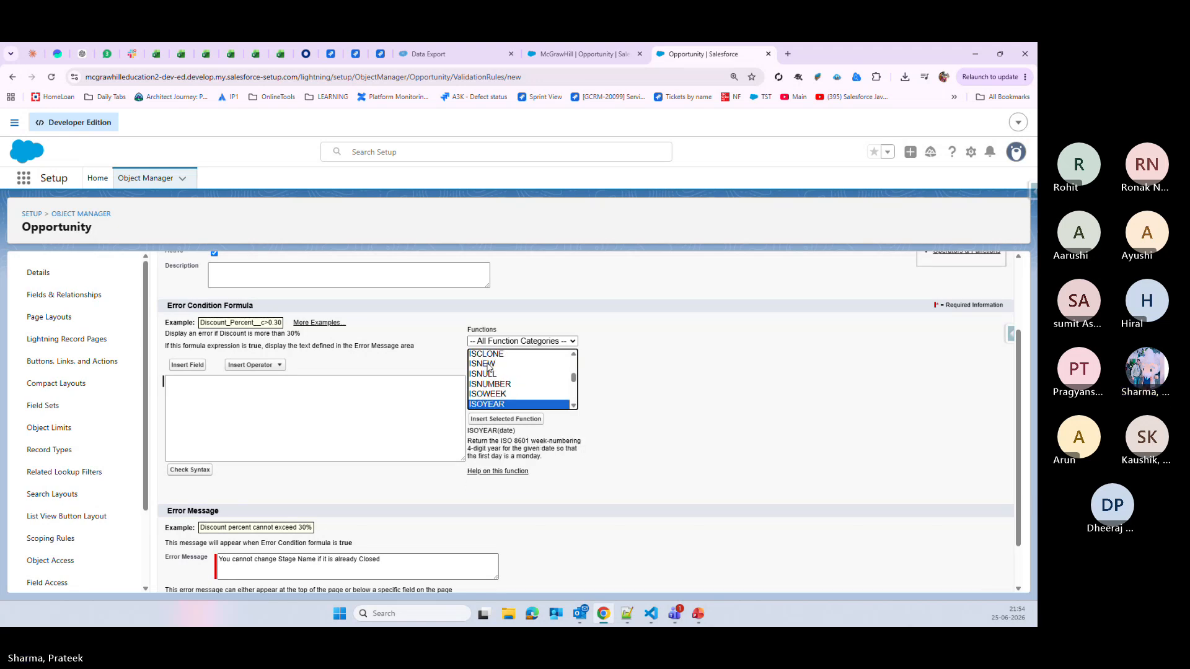
key("Down")
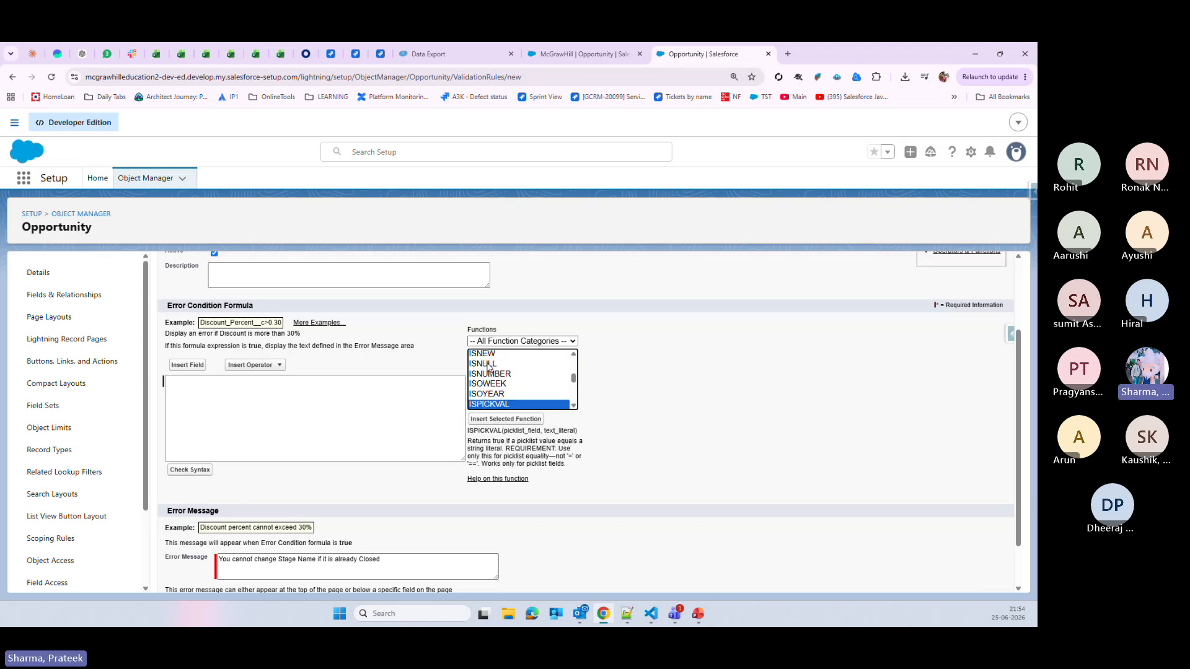
left_click(524, 420)
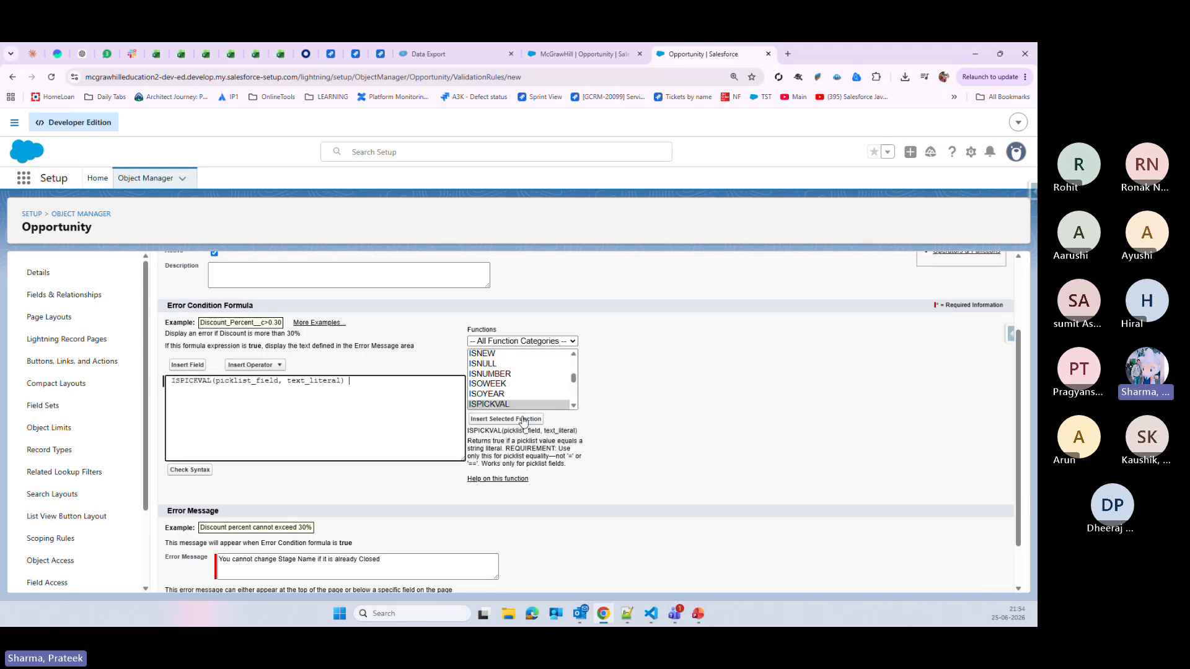
- Replace the picklist_field placeholder in ISPICKVAL with the Opportunity's Stage field (StageName)
double_click(268, 381)
left_click(188, 366)
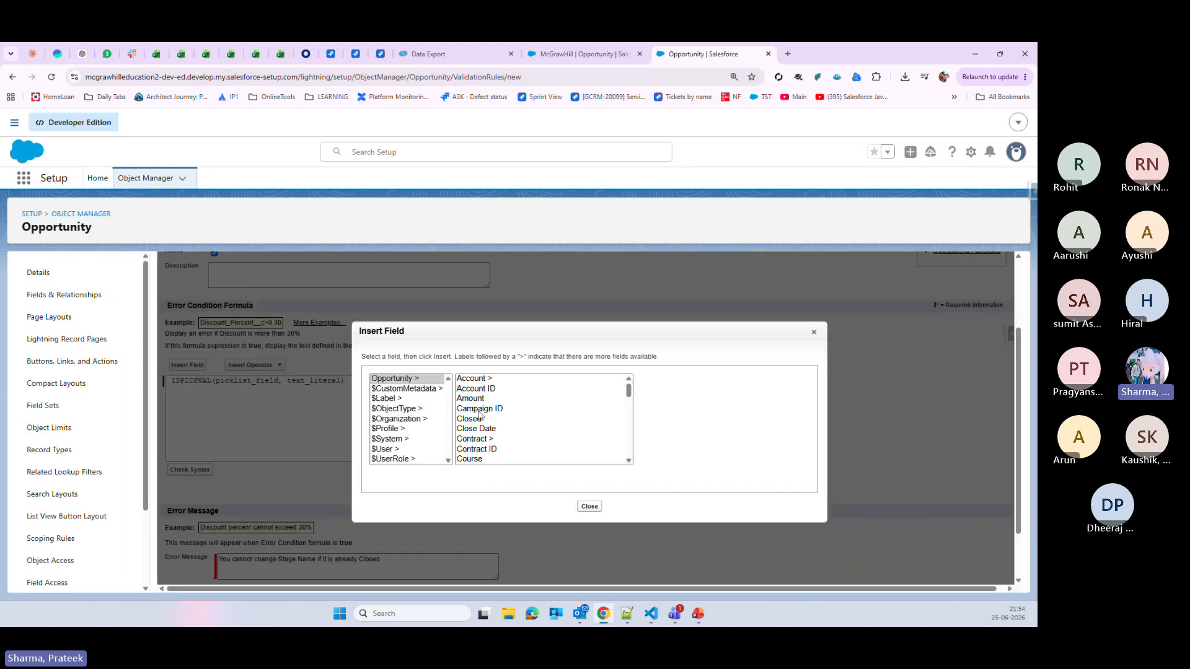
left_click(629, 462)
scroll(629, 463, "down", 9)
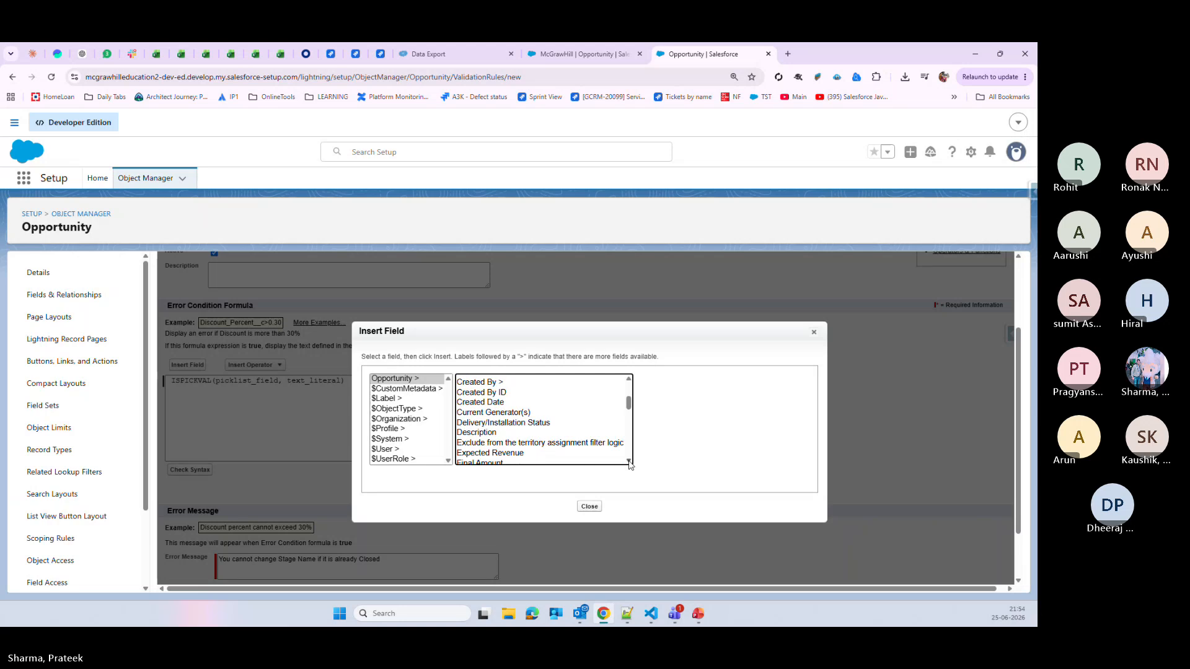
scroll(629, 463, "down", 5)
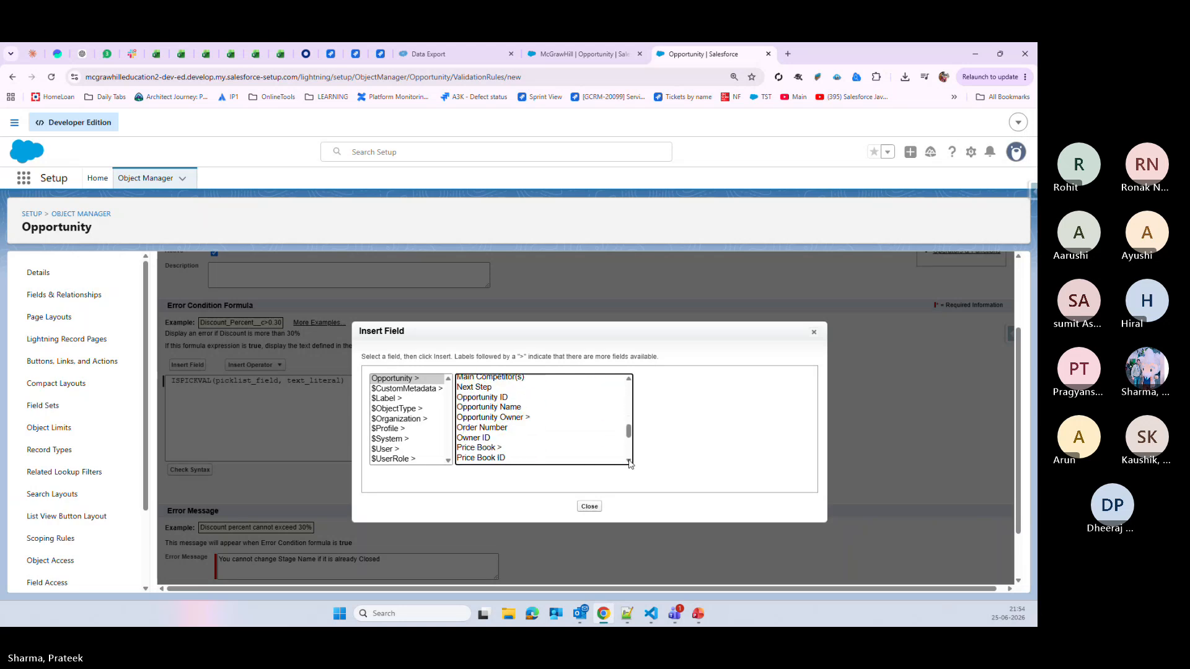
left_click(468, 413)
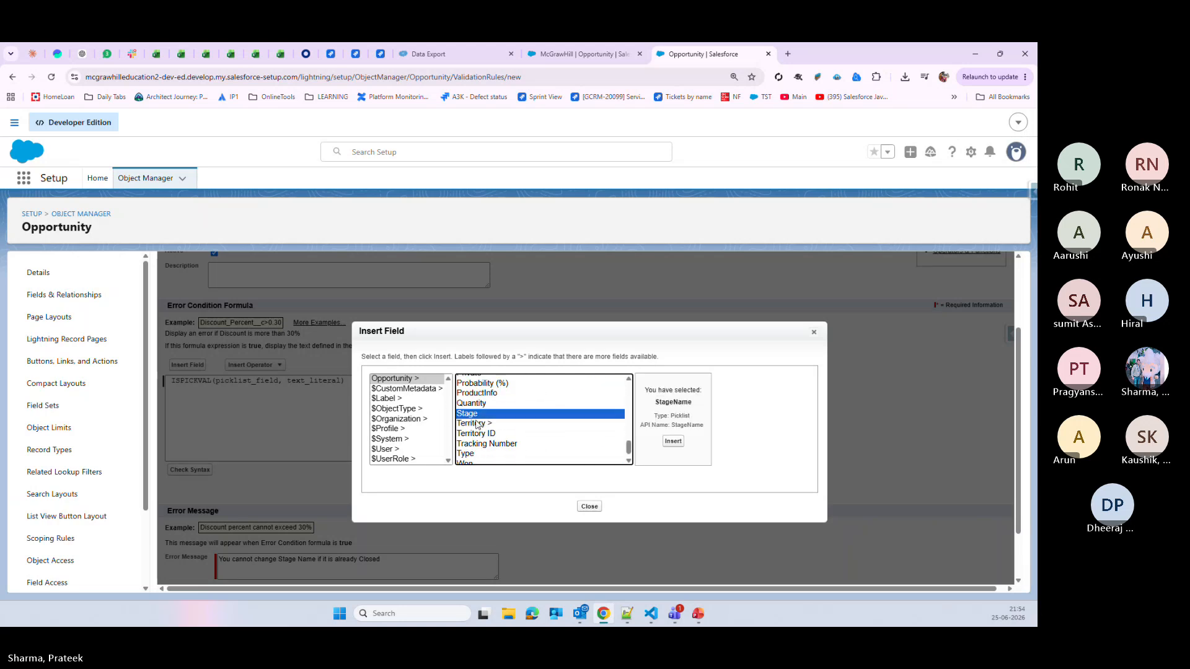
left_click(670, 440)
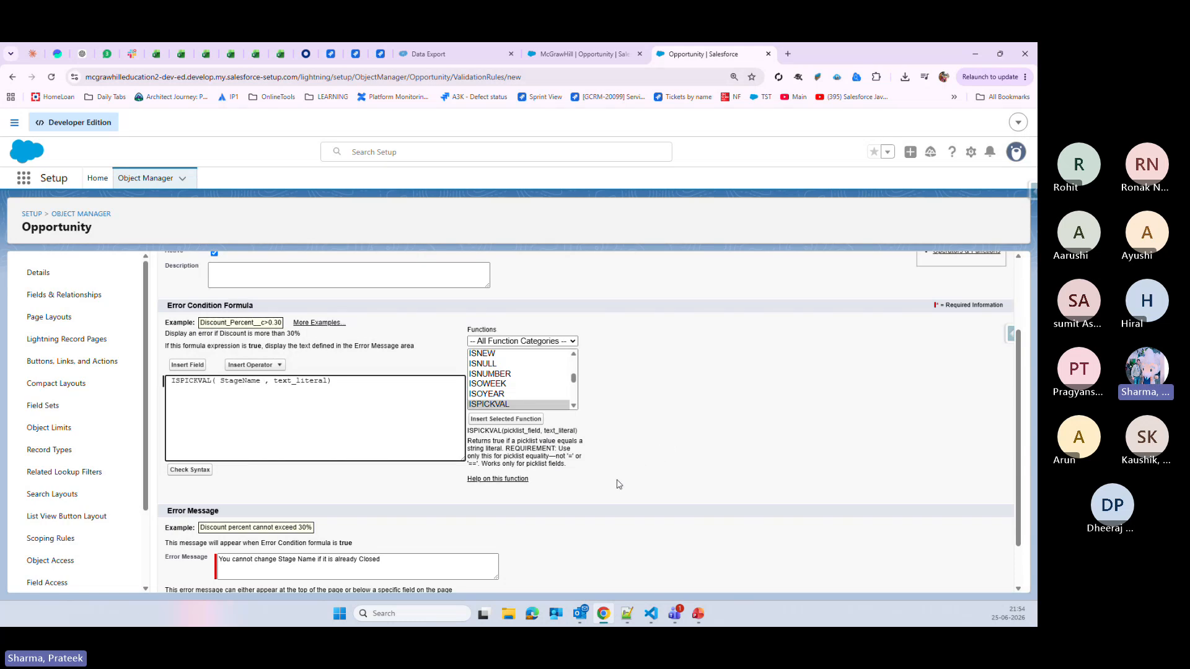
- Replace the text_literal placeholder in ISPICKVAL with "Closed Won" in double quotes
double_click(282, 381)
type("\"\"")
type("Closed")
type(" Wo")
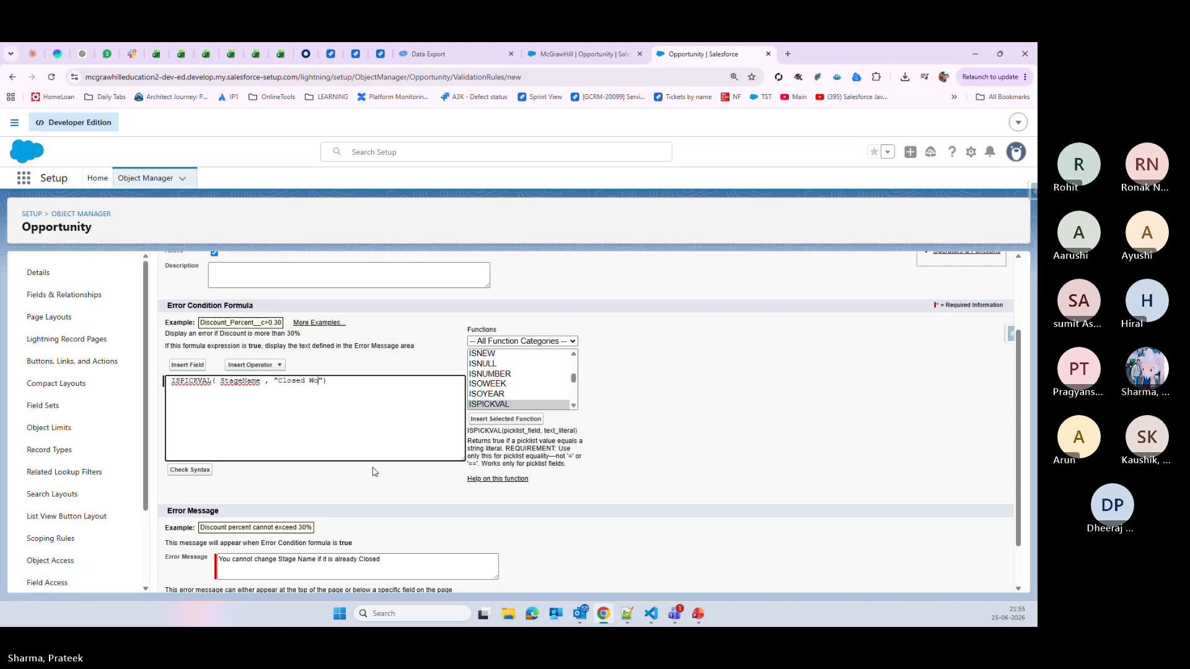
type("n")
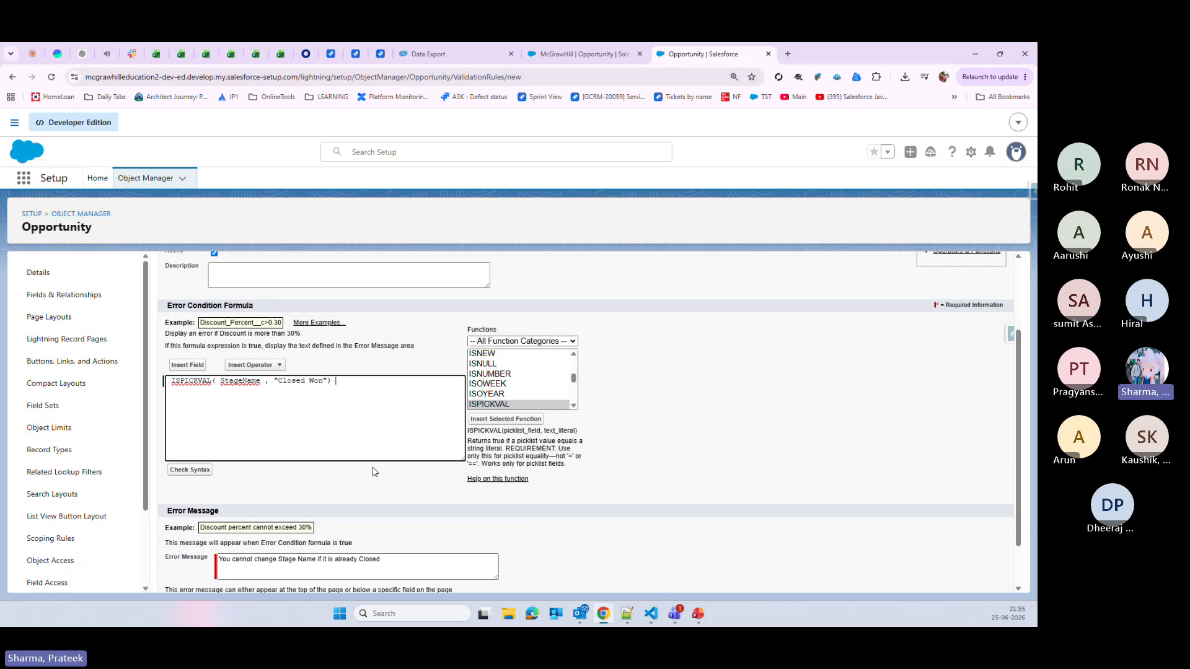
- Append && to the error condition formula and insert the ISCHANGED function after it
type("&&")
left_click(489, 395)
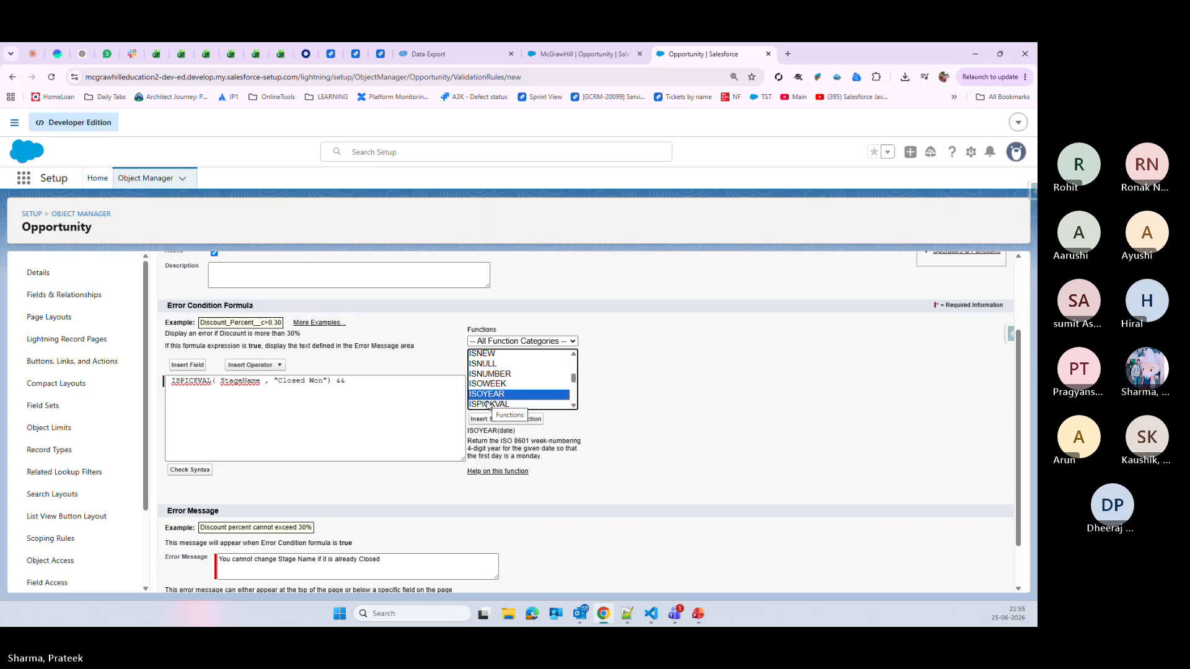
key("i")
key("i")
key("i")
key("i")
key("i")
key("i")
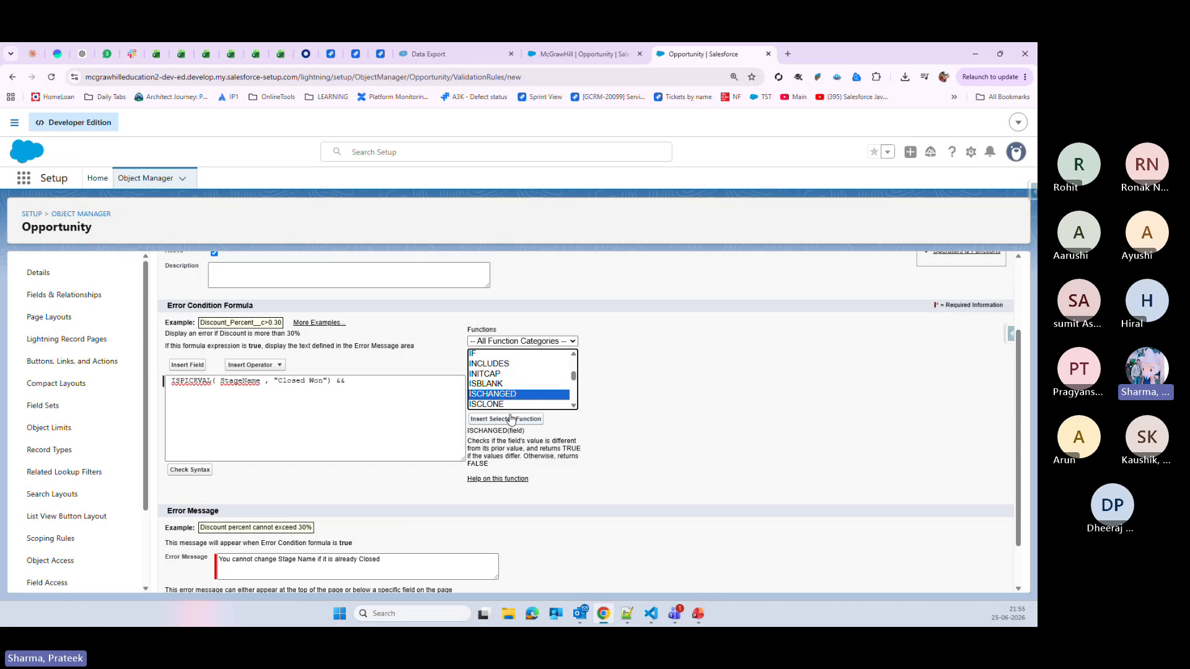
left_click(510, 419)
- Replace the field placeholder in ISCHANGED with StageName copied from the ISPICKVAL part, without a trailing space
double_click(413, 381)
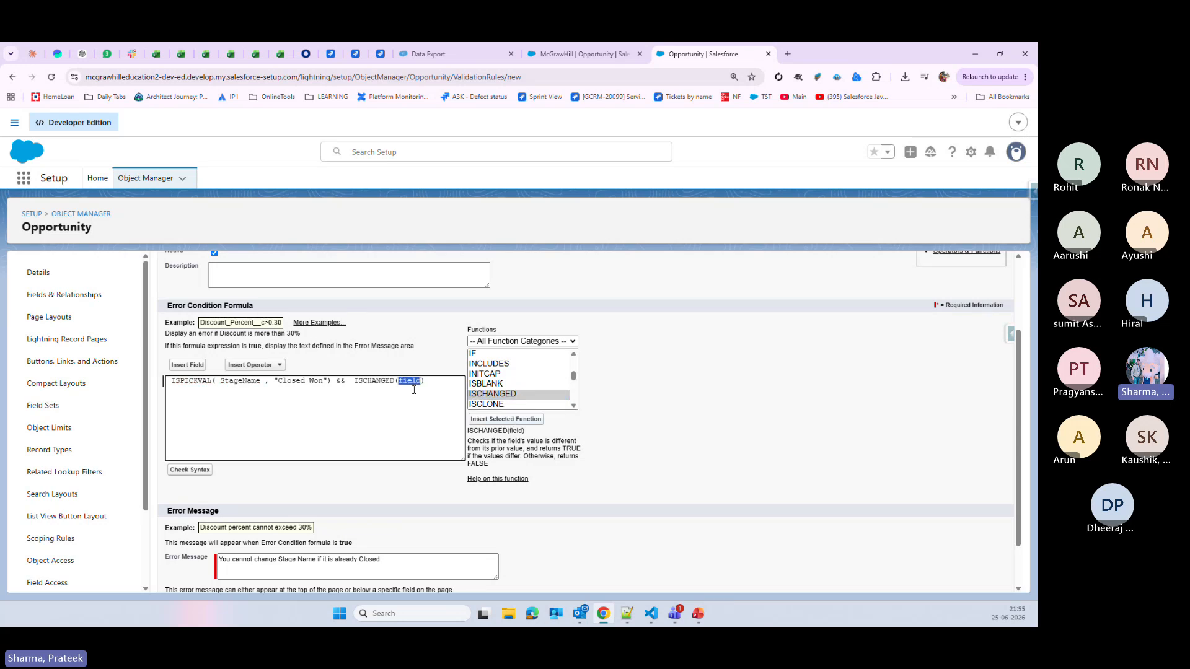
double_click(240, 381)
key("ctrl+c")
double_click(406, 381)
key("ctrl+v")
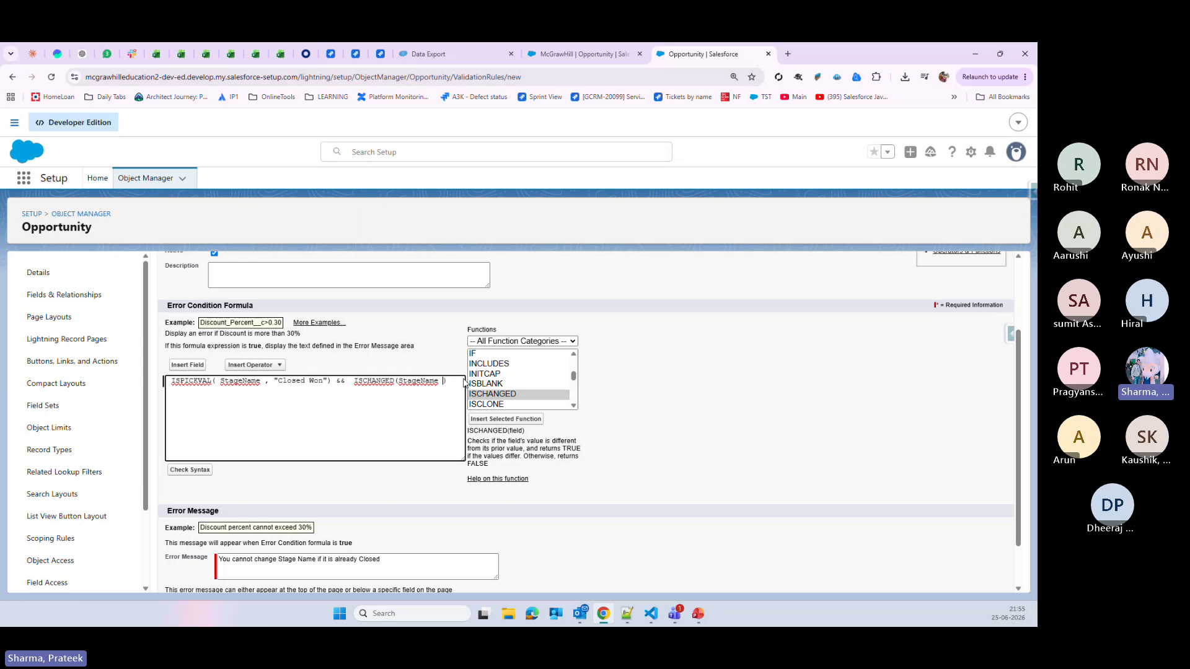
key("BackSpace")
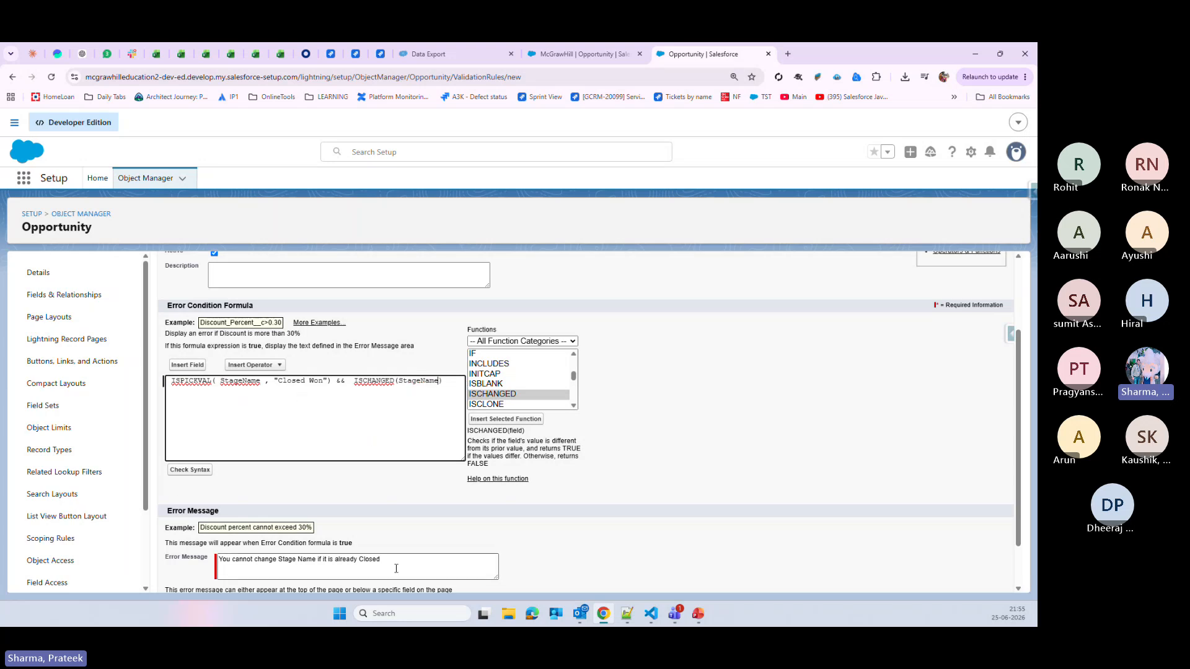
- Check the syntax of the error condition formula and save the ValidateStage validation rule
left_click_drag(381, 559, 211, 552)
left_click(190, 470)
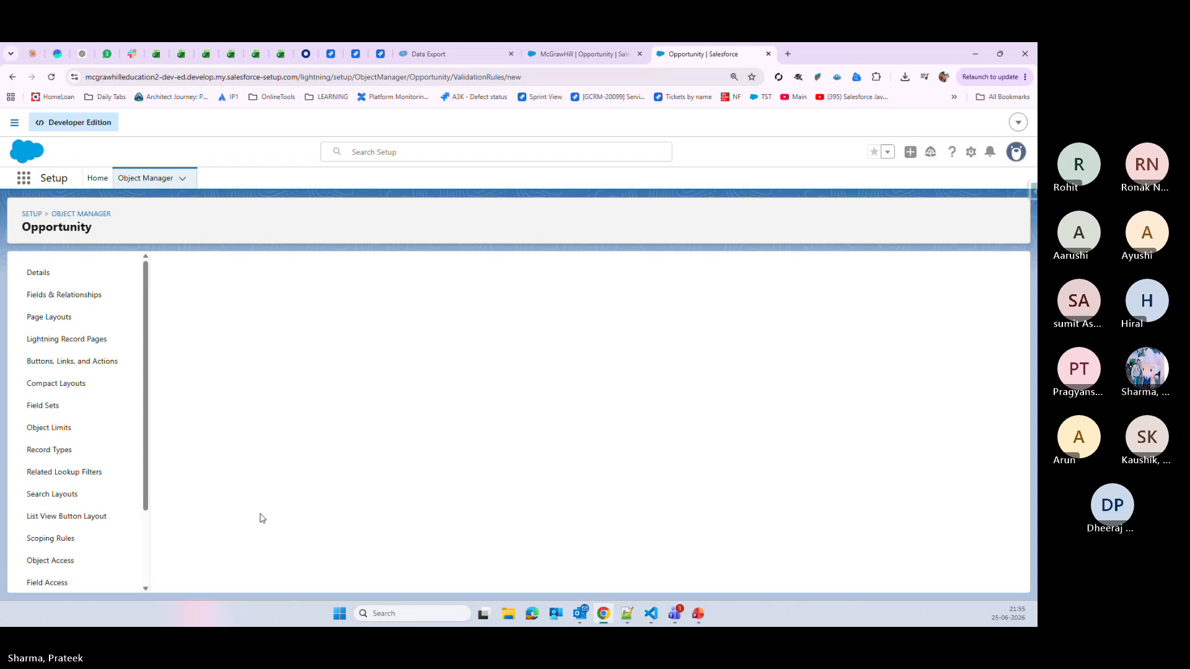
scroll(320, 501, "down", 4)
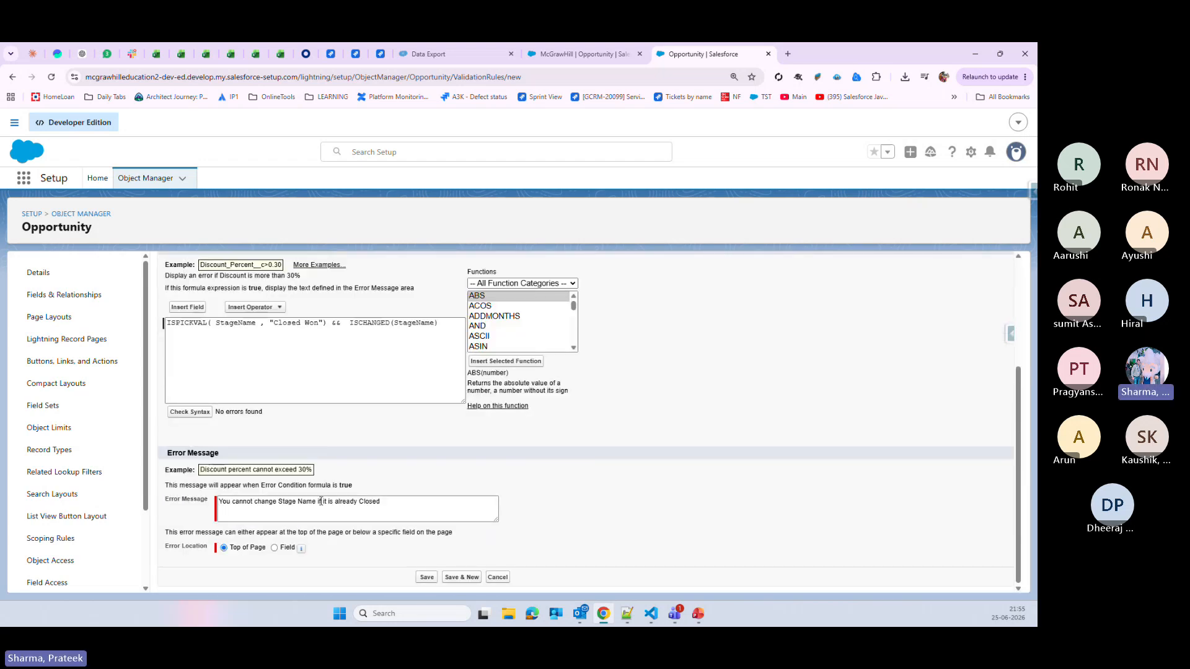
left_click(426, 577)
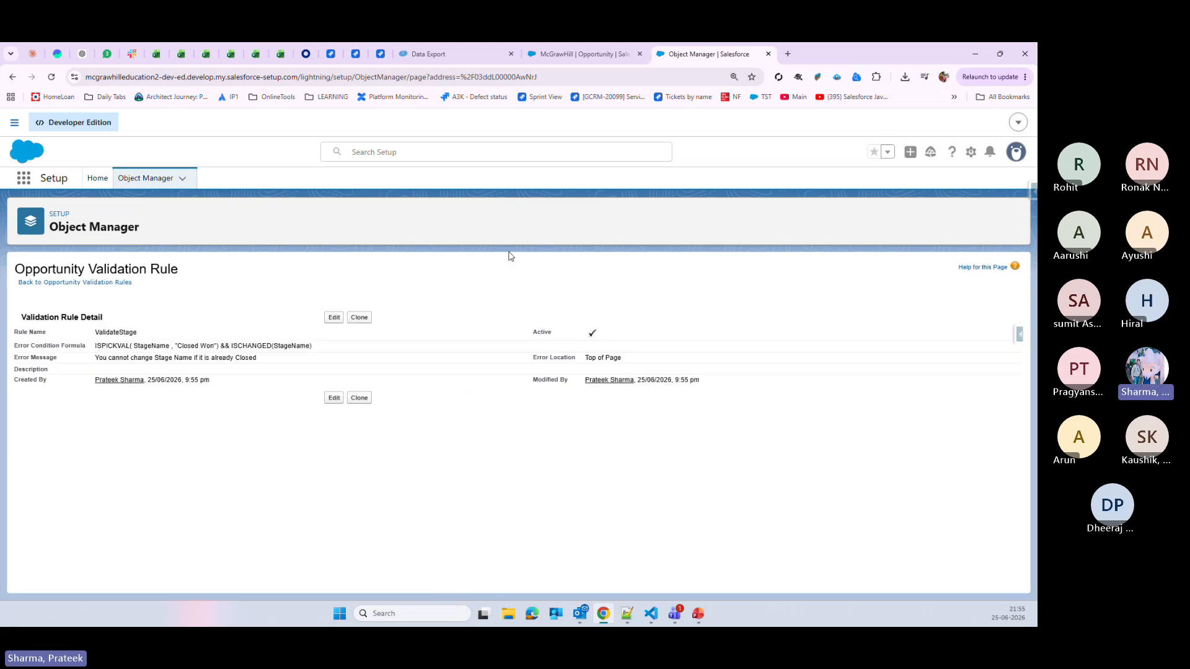
- Switch to the McGrawHill opportunity and try to save it with the Stage set to Closed Won
left_click(562, 57)
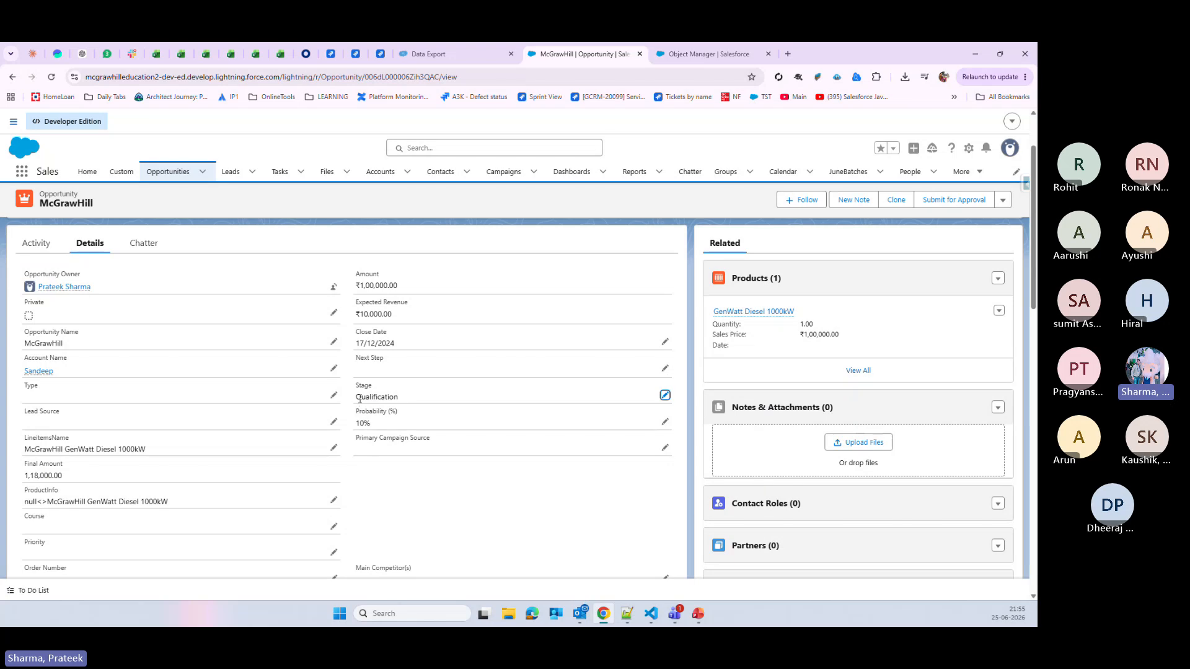
left_click_drag(357, 396, 413, 398)
left_click(664, 394)
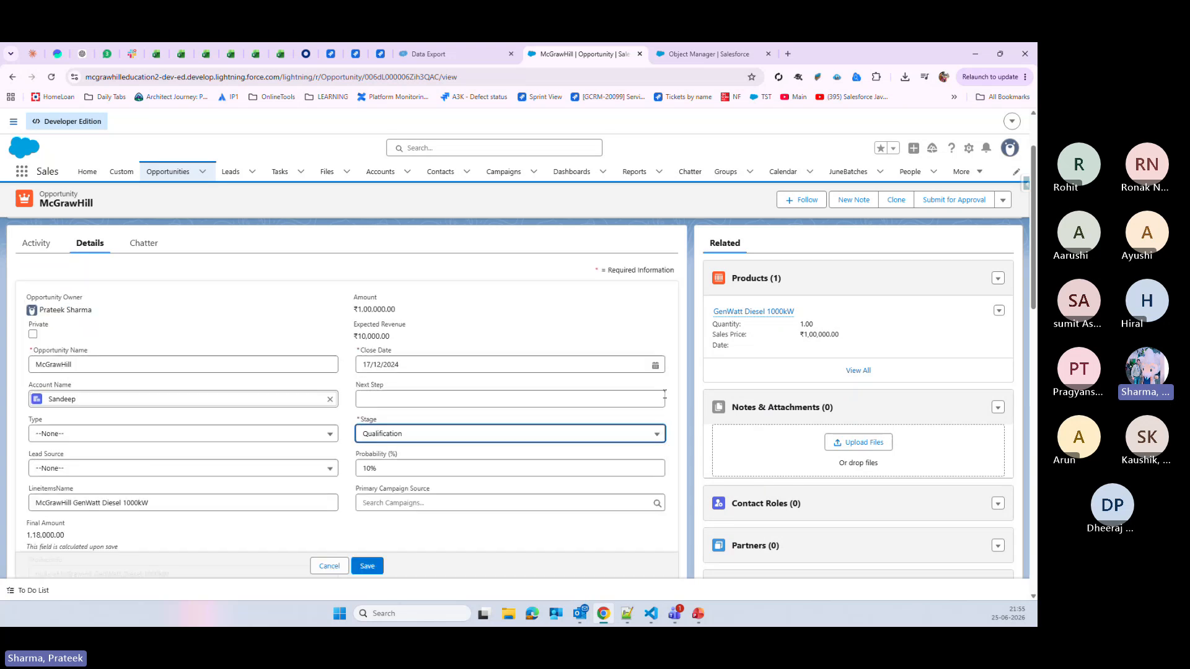
left_click(455, 436)
left_click(404, 397)
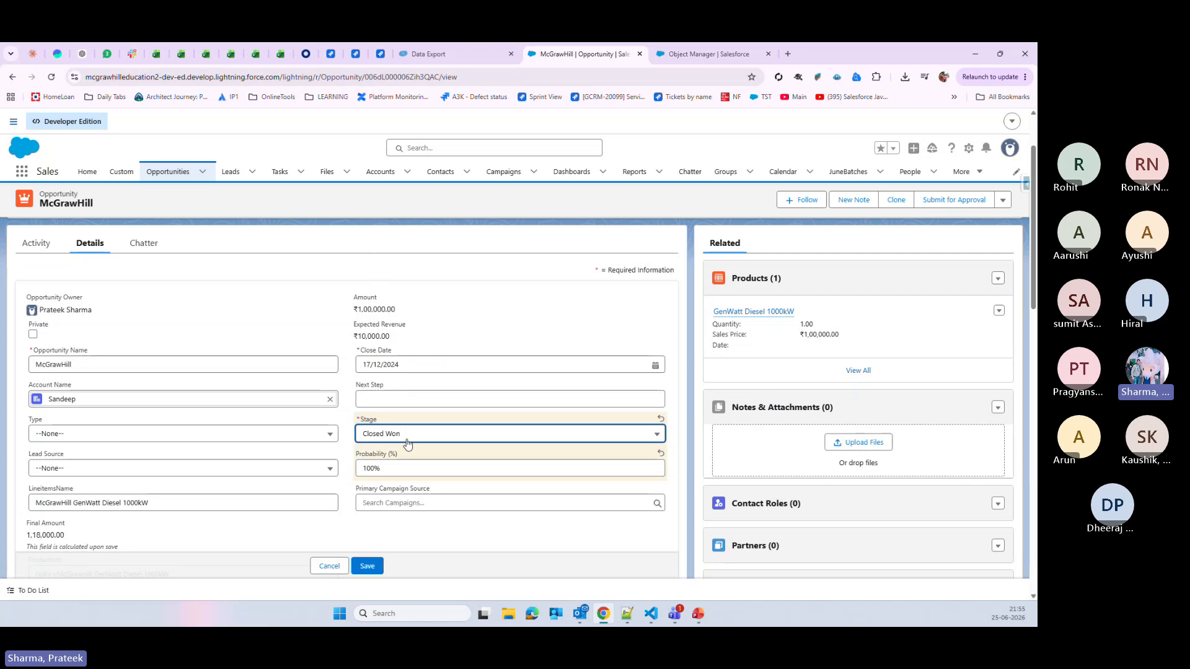
left_click(363, 569)
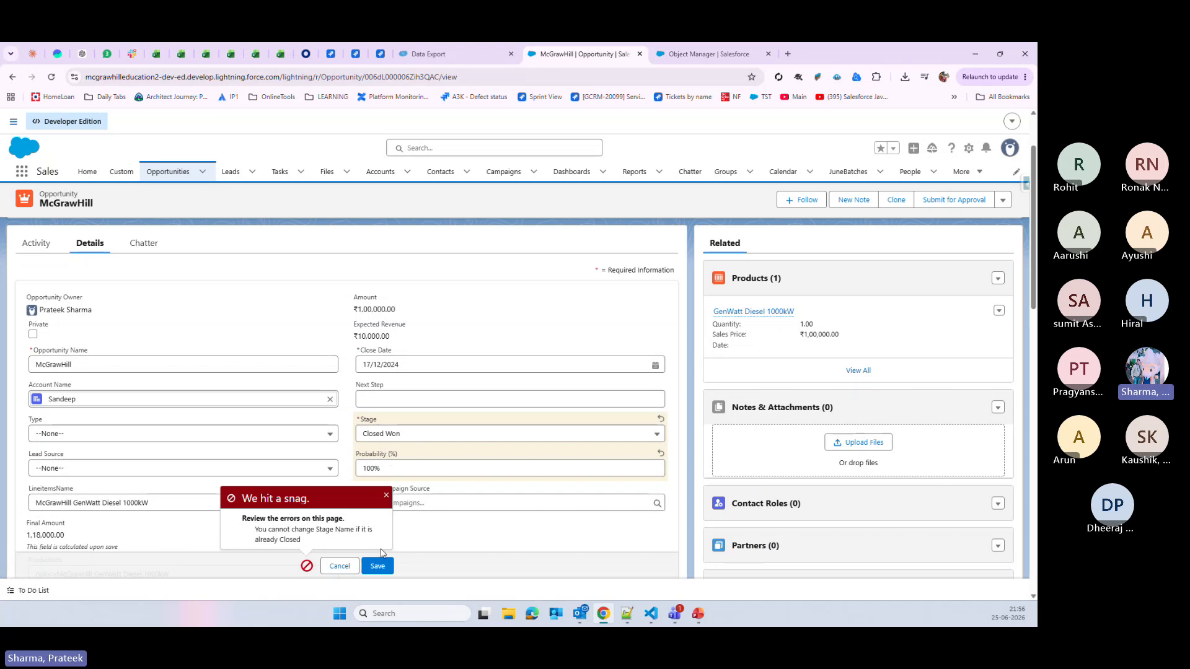
- Return to the Opportunities list from the McGrawHill record and discard its unsaved Stage change
left_click(411, 435)
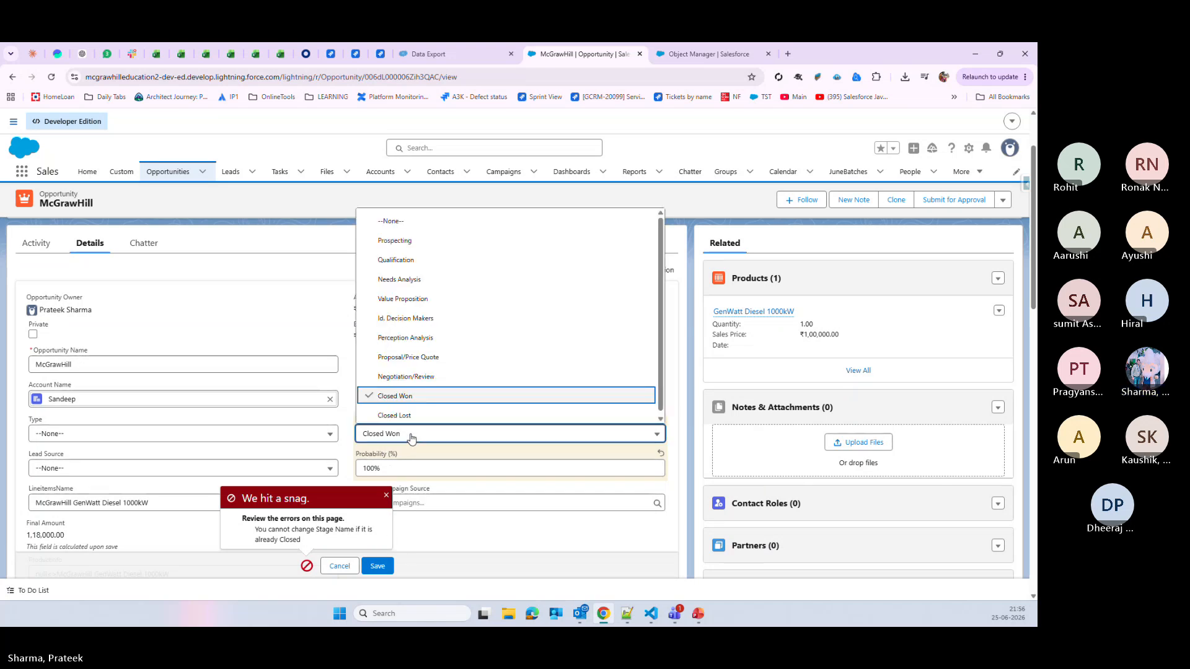
left_click(455, 571)
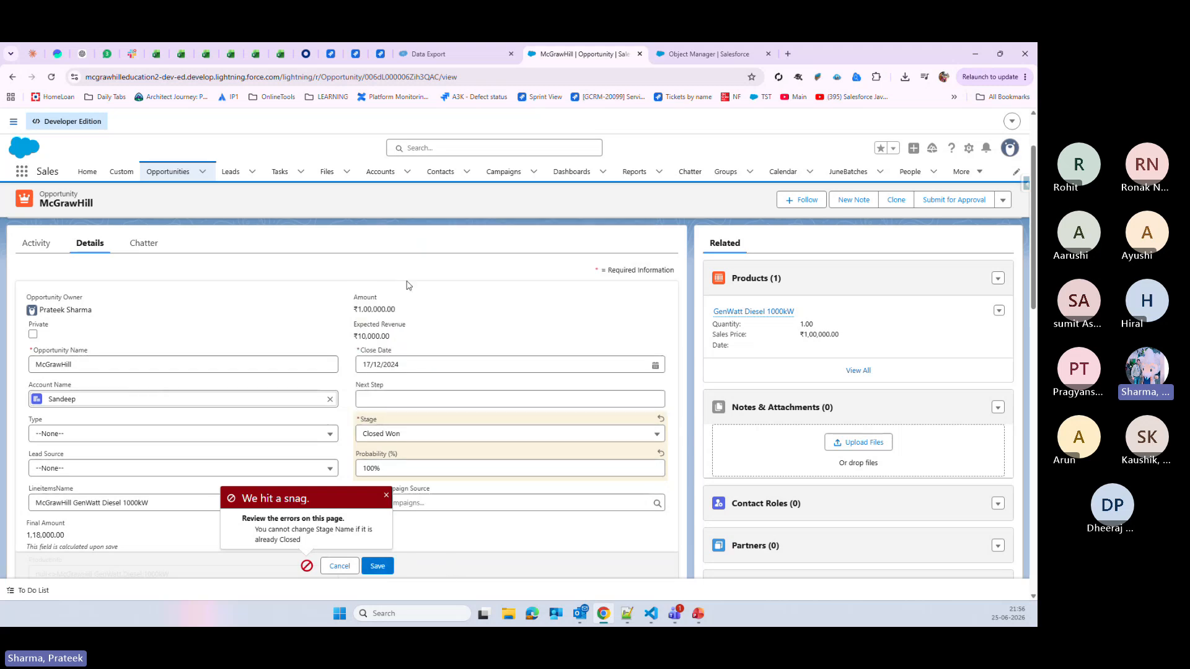
left_click(167, 174)
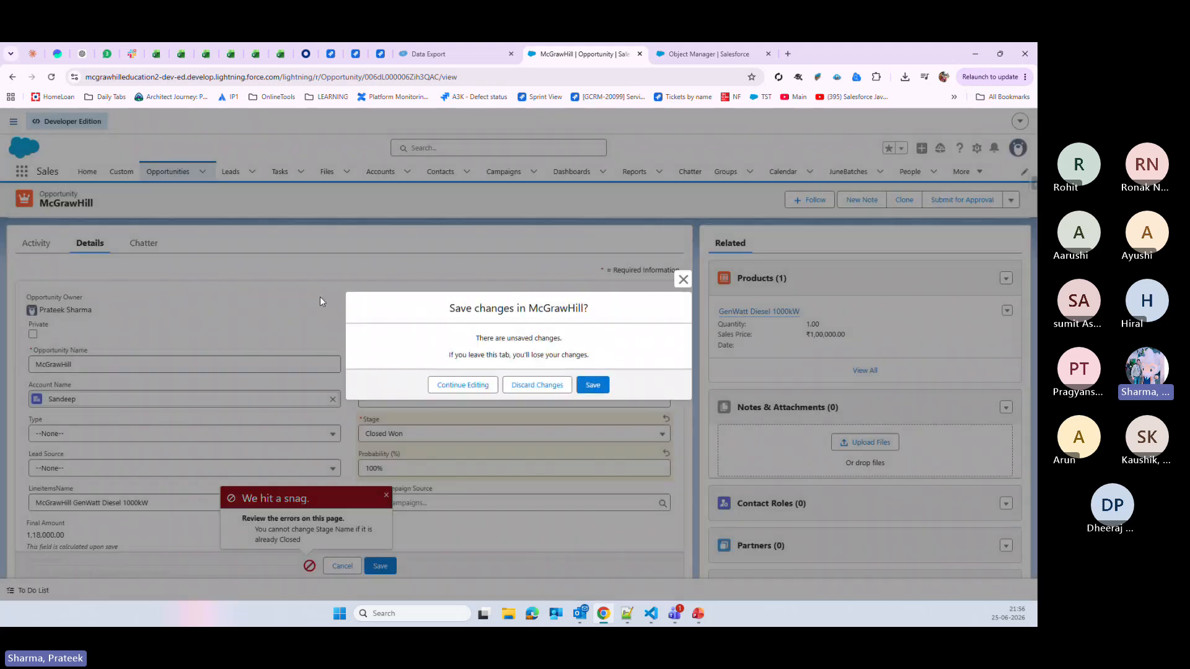
left_click(532, 387)
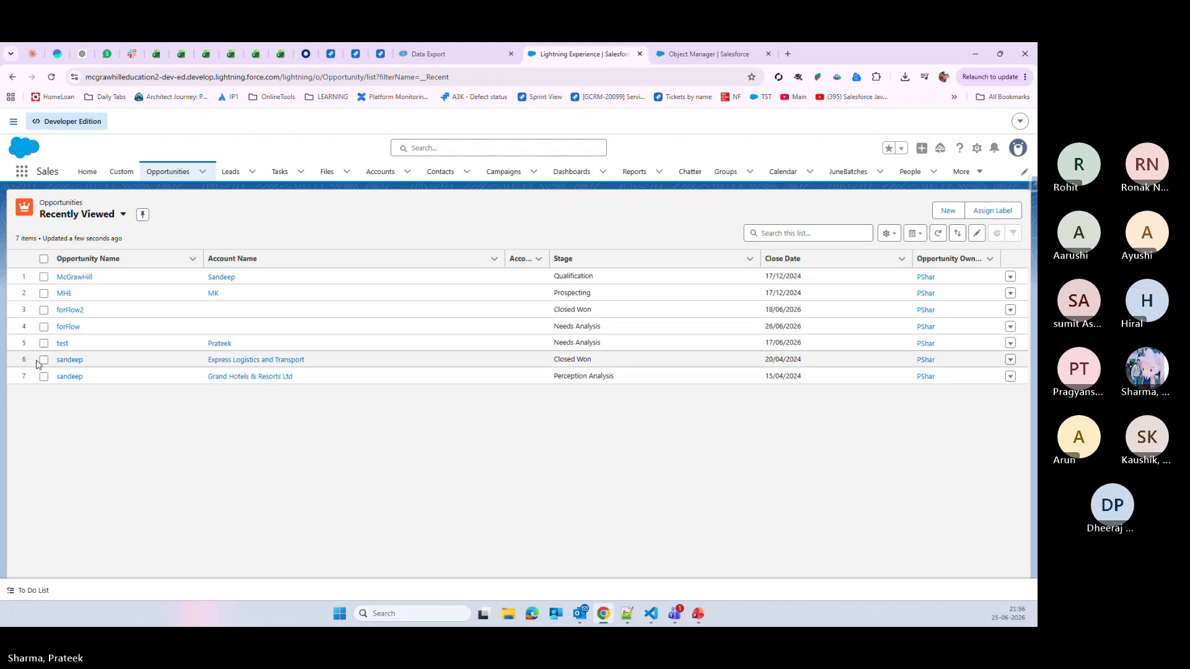
- Open the Closed Won opportunity of the Express Logistics and Transport account and save its Stage as Negotiation/Review
left_click(68, 360)
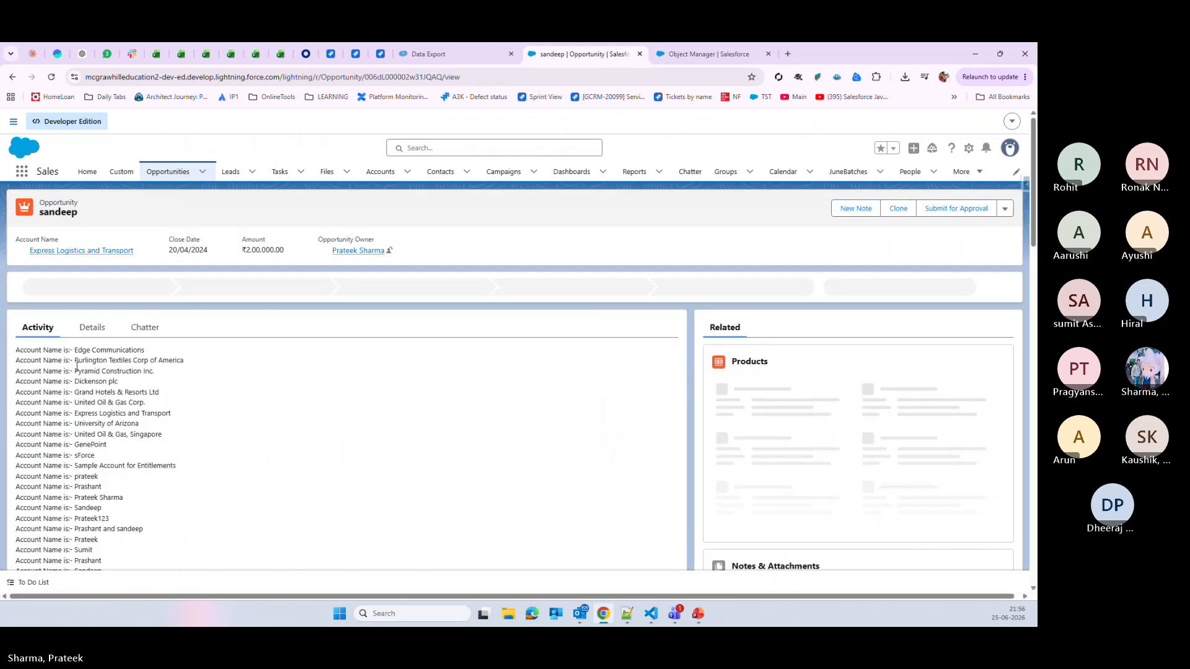
left_click(91, 327)
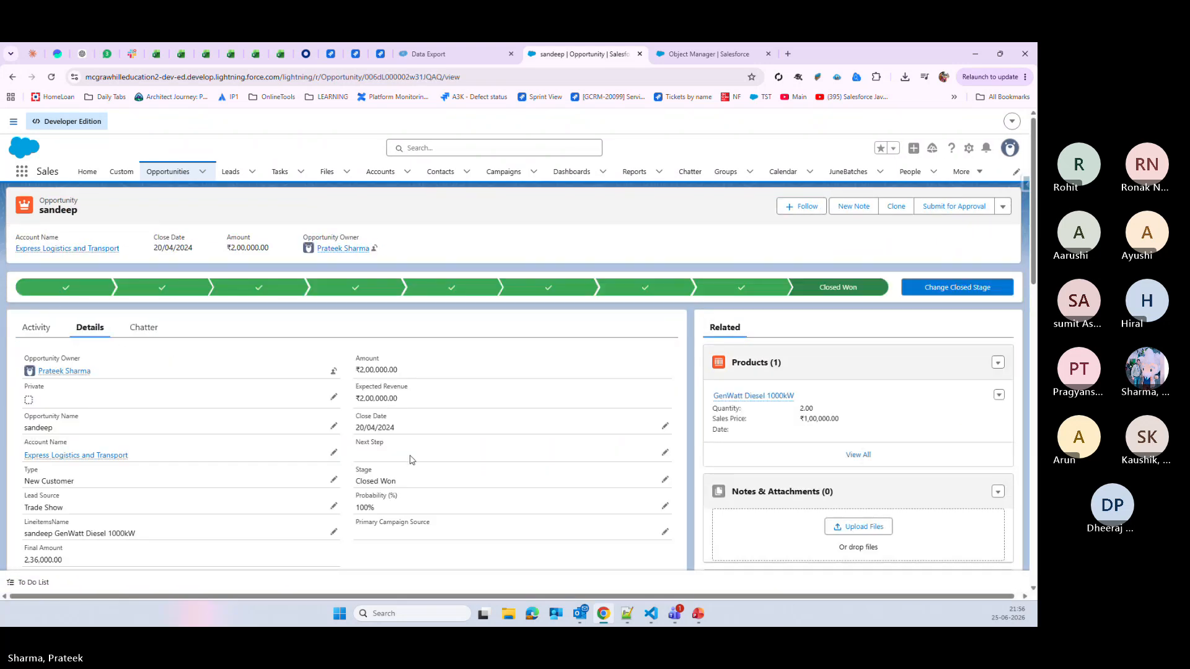
scroll(414, 446, "down", 1)
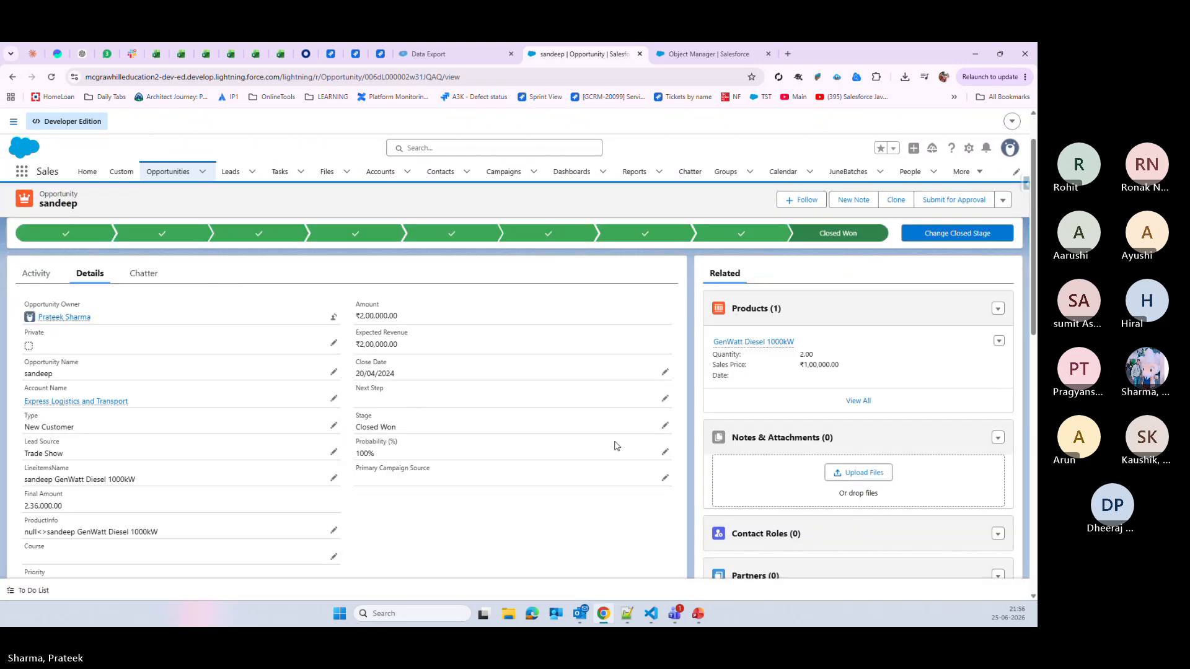
left_click(664, 426)
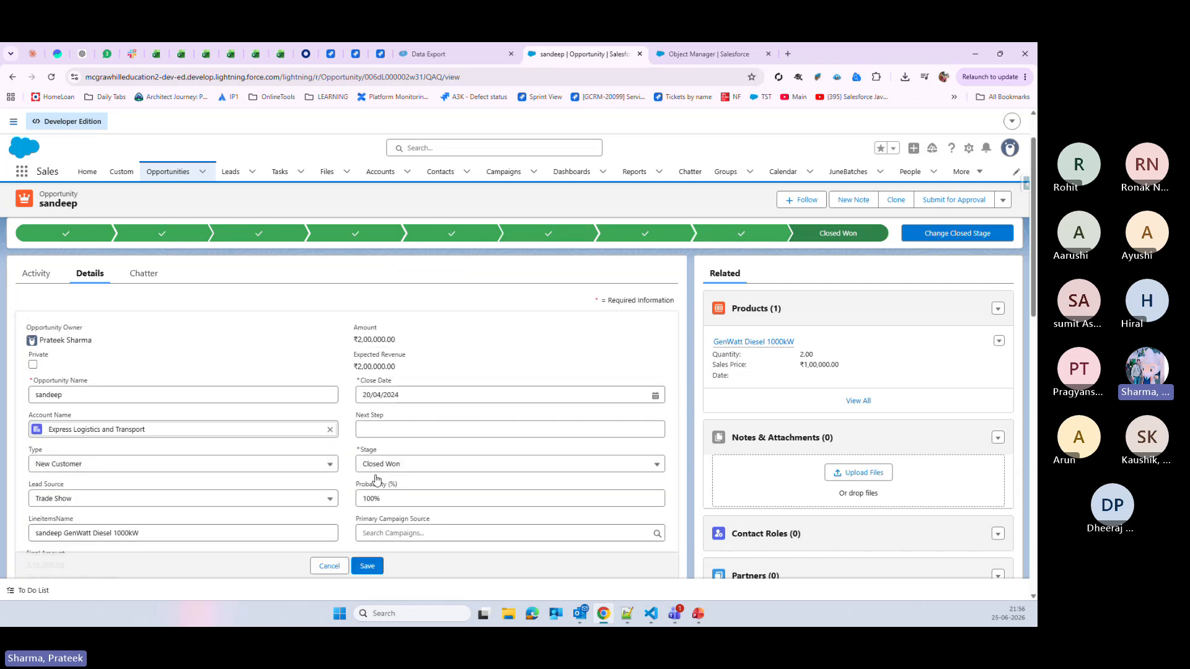
left_click(396, 469)
left_click(399, 409)
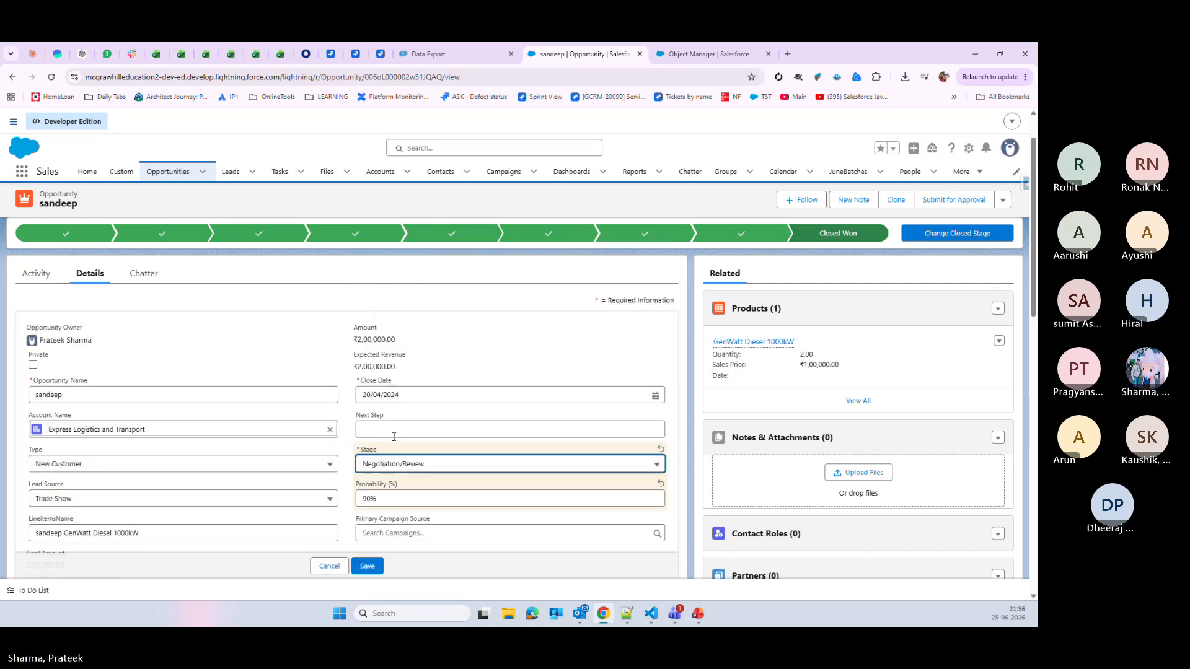
left_click(367, 566)
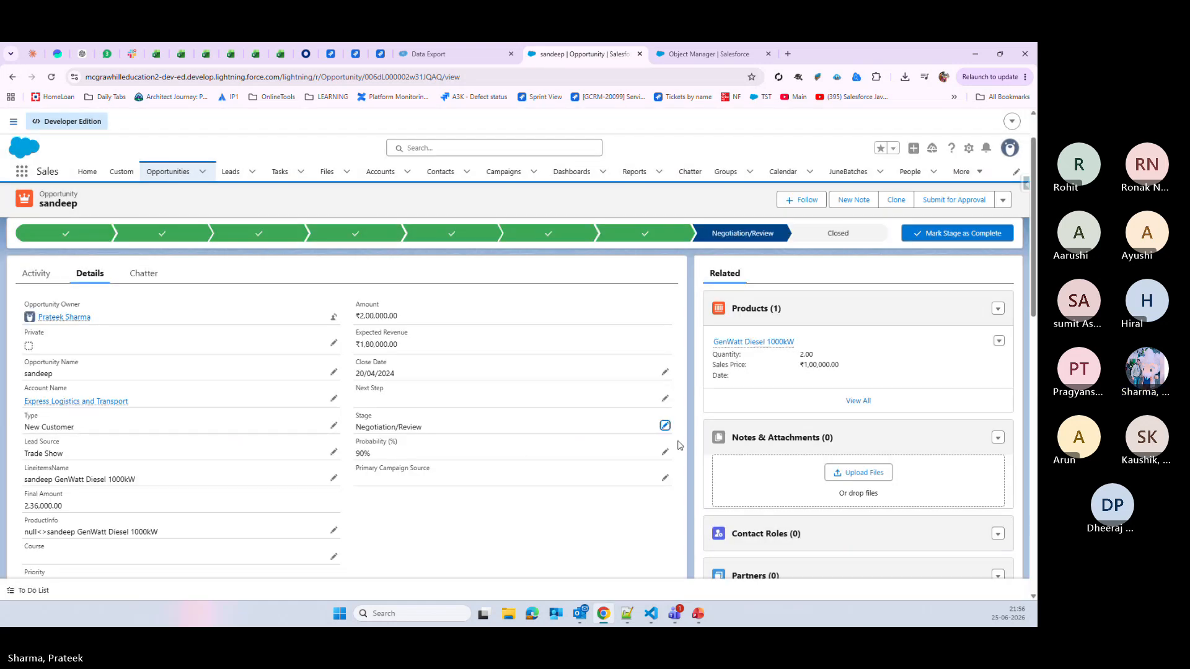
- Reload the Express Logistics and Transport opportunity and try to save it with the Stage set to Closed Won
left_click(50, 77)
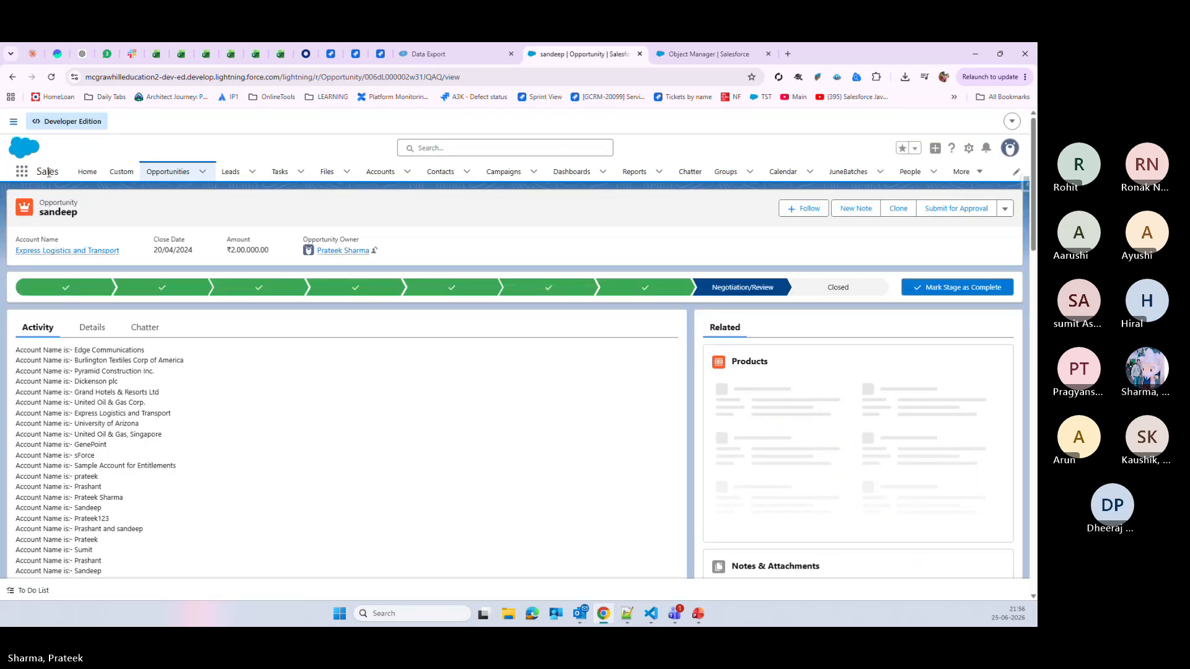
left_click(91, 329)
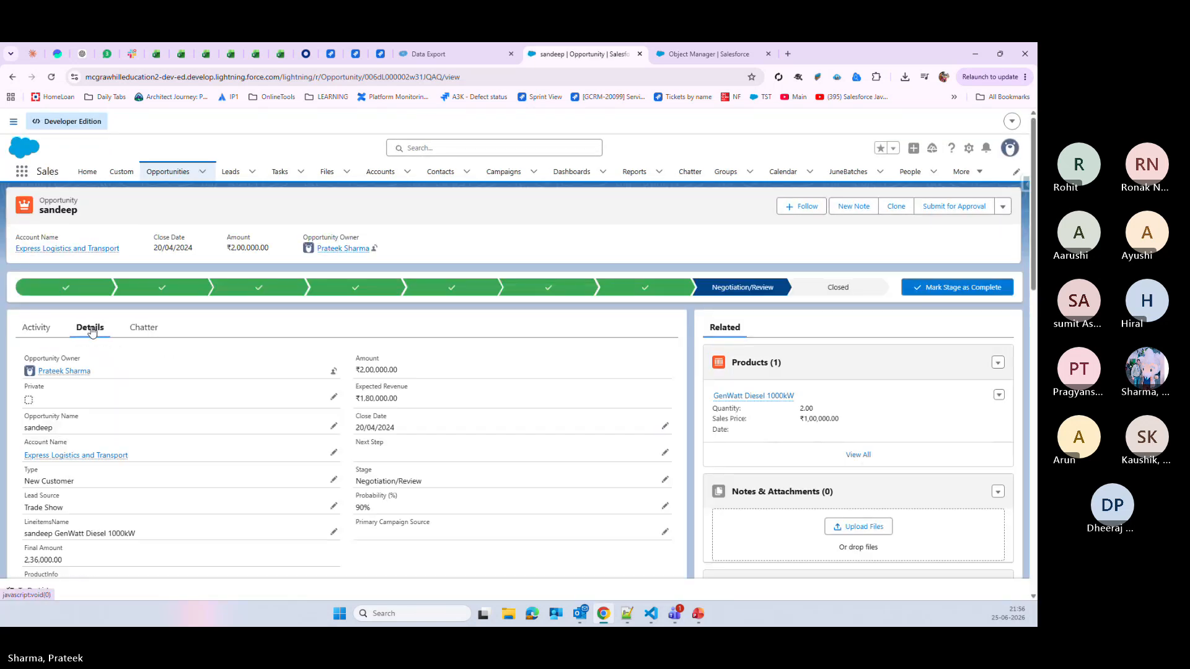
left_click(665, 484)
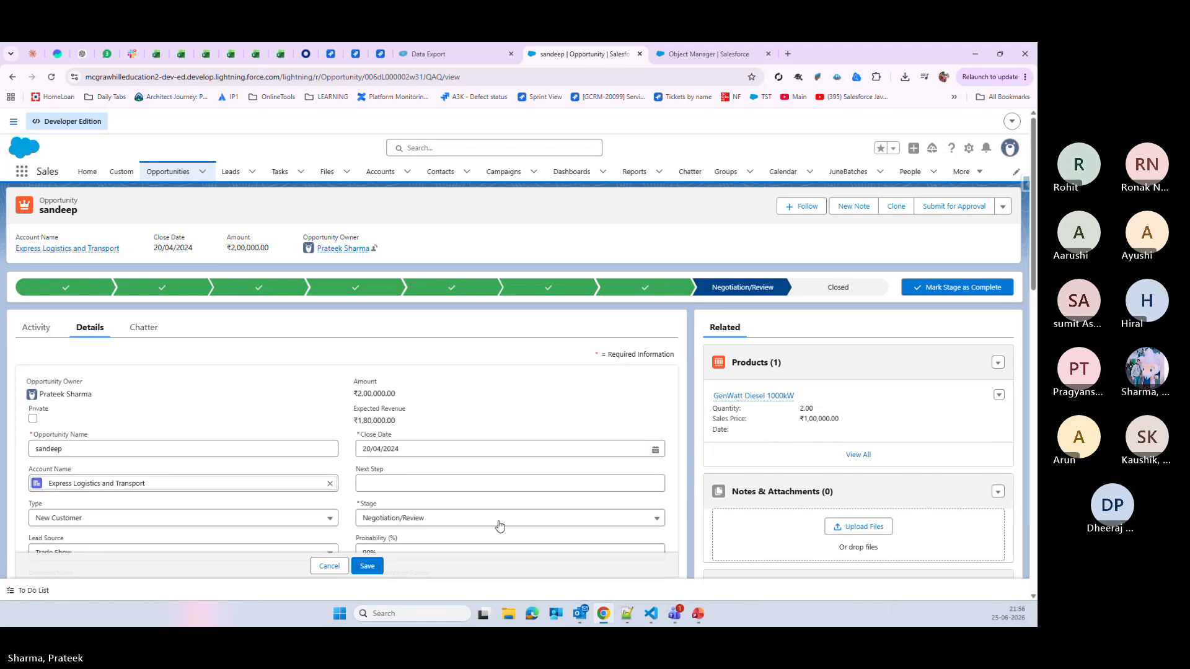
scroll(512, 490, "down", 2)
left_click(425, 409)
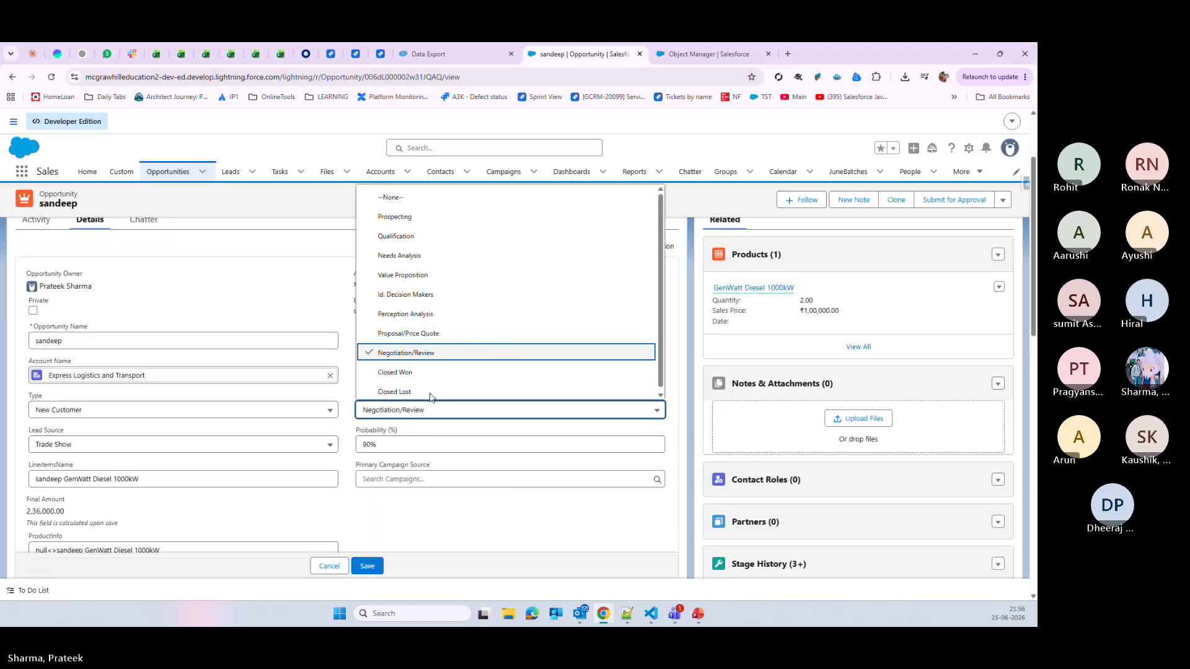
left_click(411, 372)
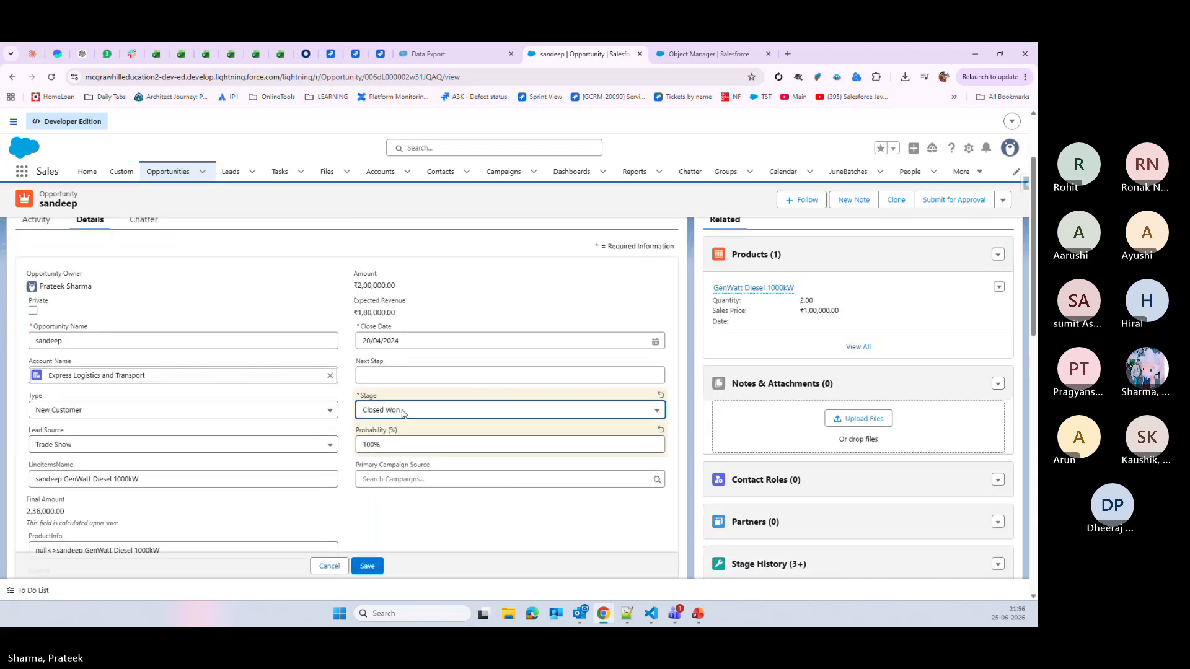
left_click(366, 567)
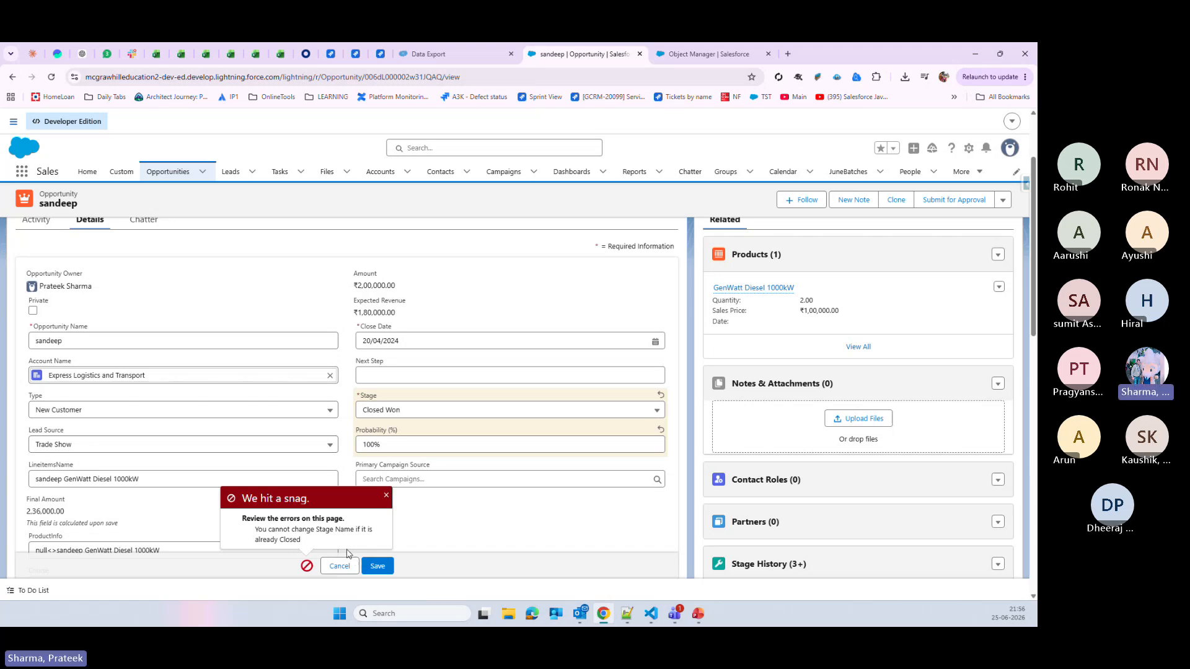
- Set the opportunity's Stage to Perception Analysis instead and save the record
left_click(410, 410)
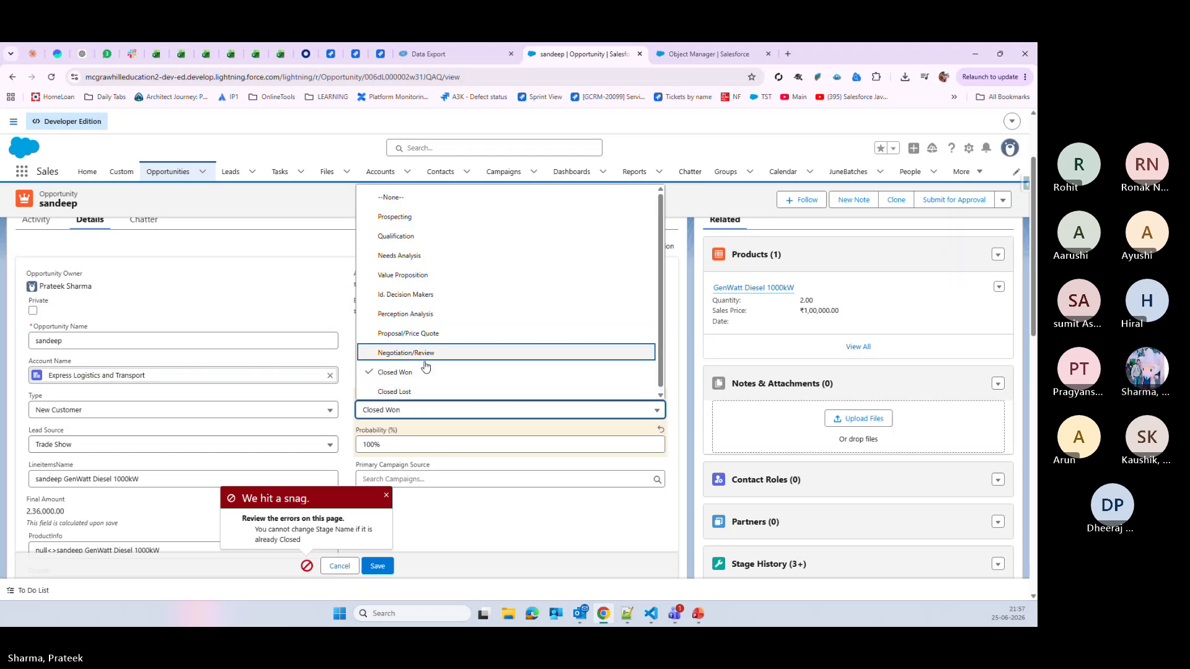
left_click(430, 314)
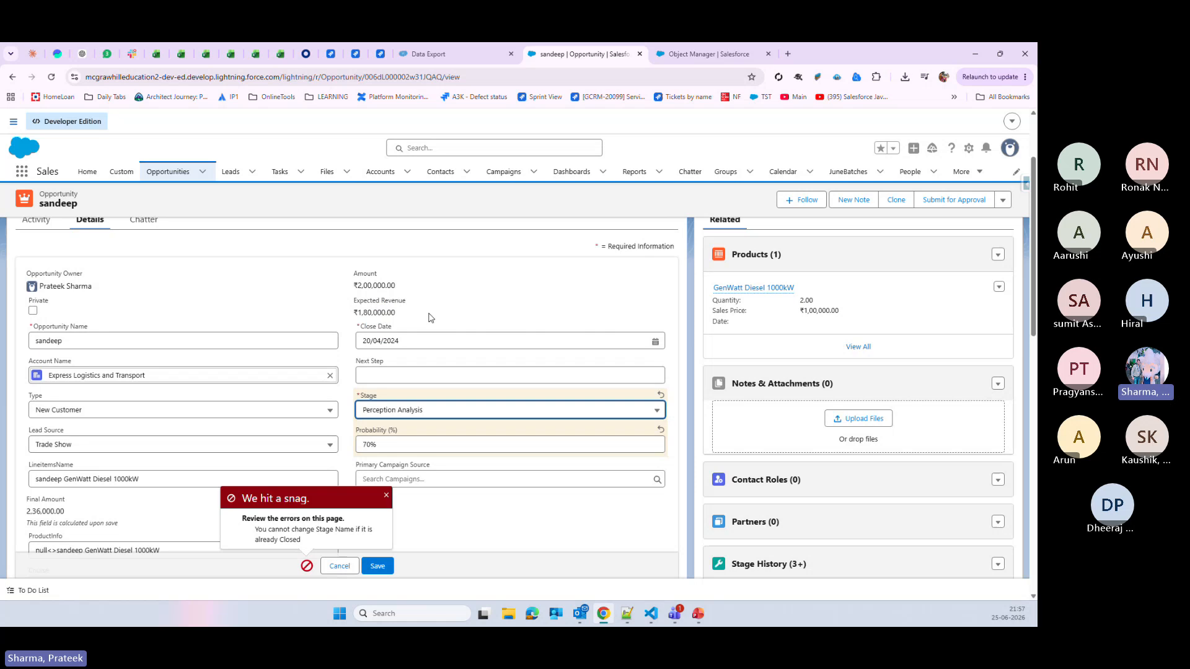
left_click(377, 566)
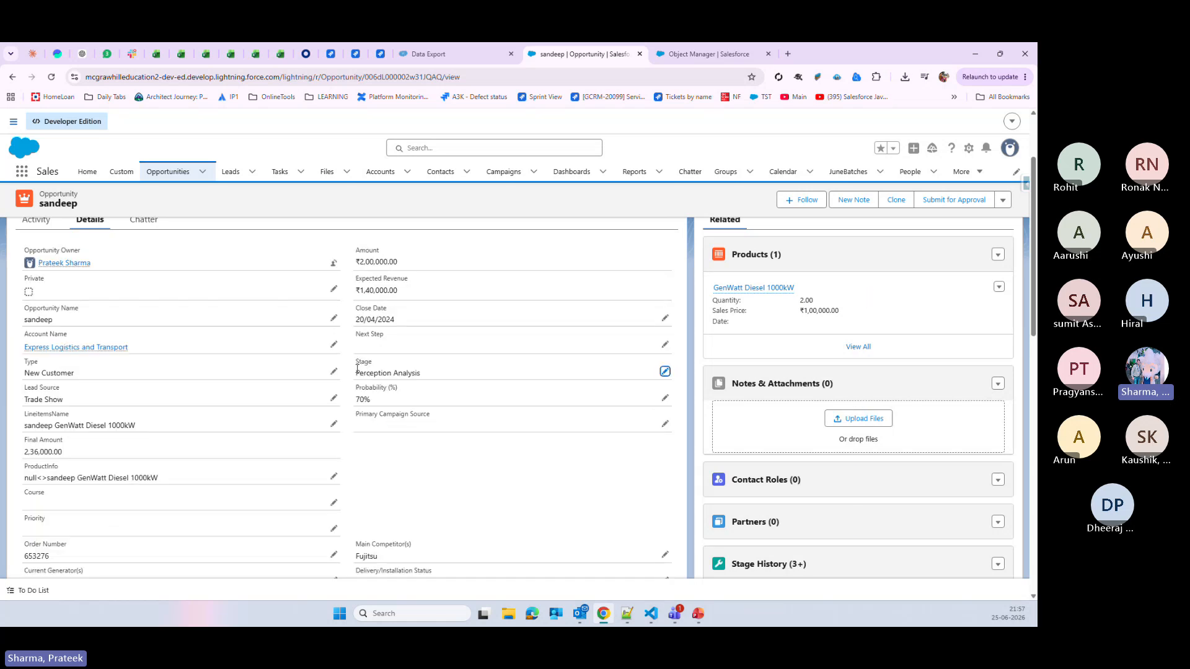
left_click_drag(357, 372, 452, 377)
- Edit the ValidateStage validation rule and remove the spaces around StageName and before "Closed Won" in the ISPICKVAL part of the formula
left_click(719, 52)
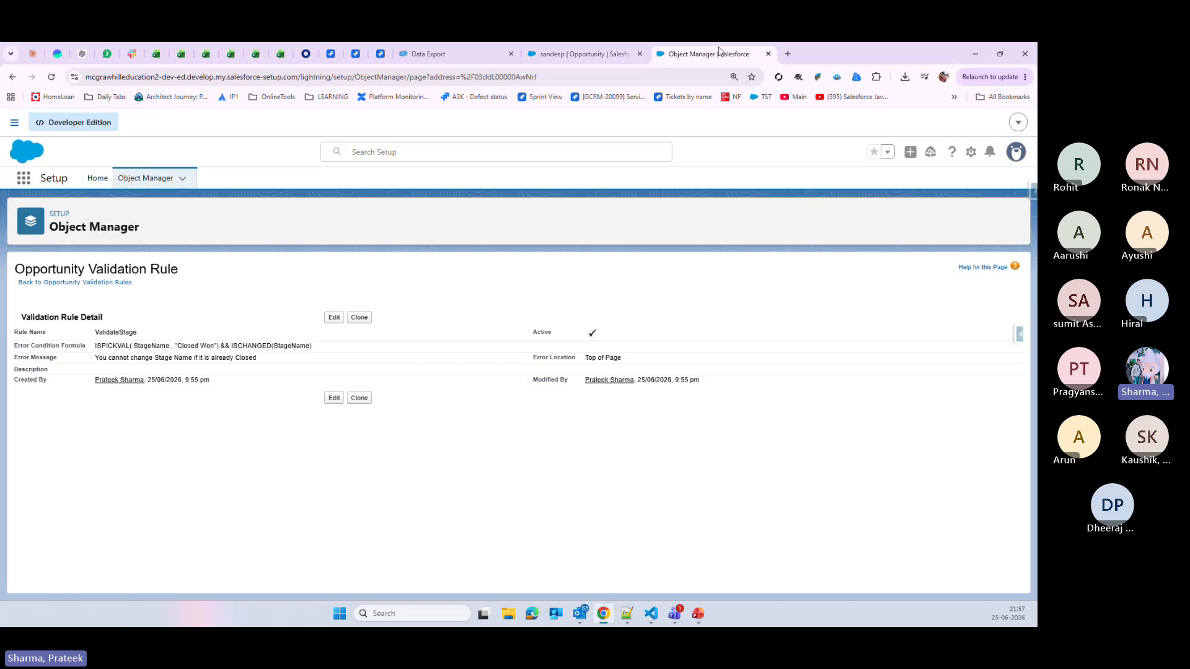
left_click(329, 319)
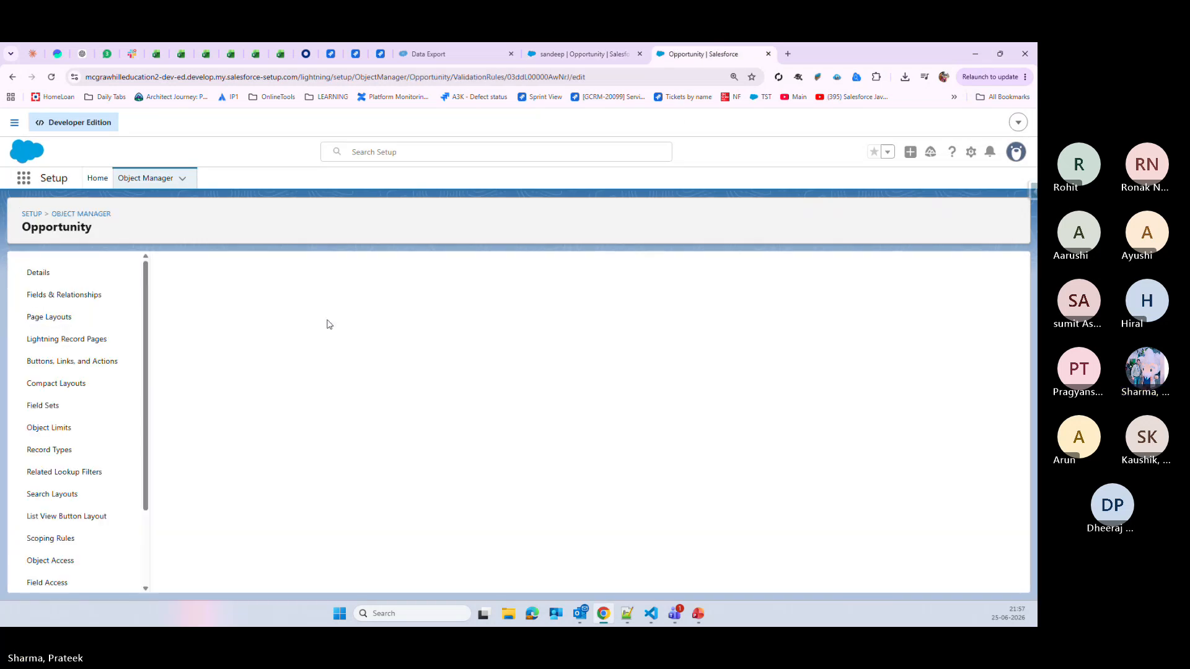
scroll(384, 440, "down", 2)
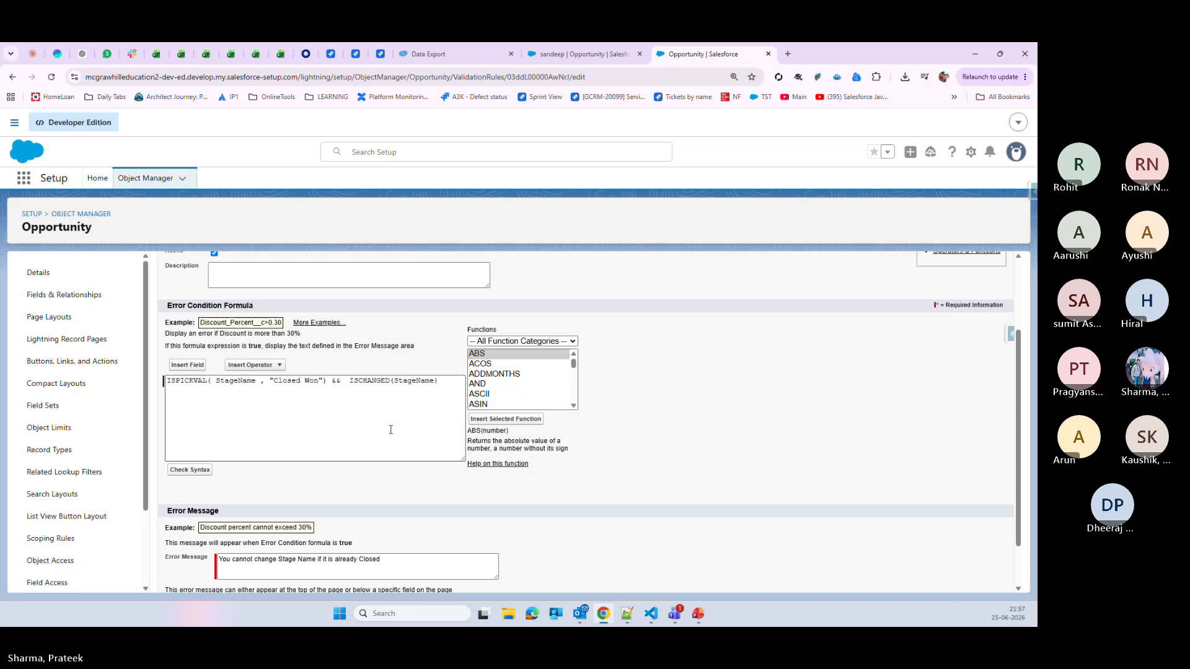
left_click(268, 382)
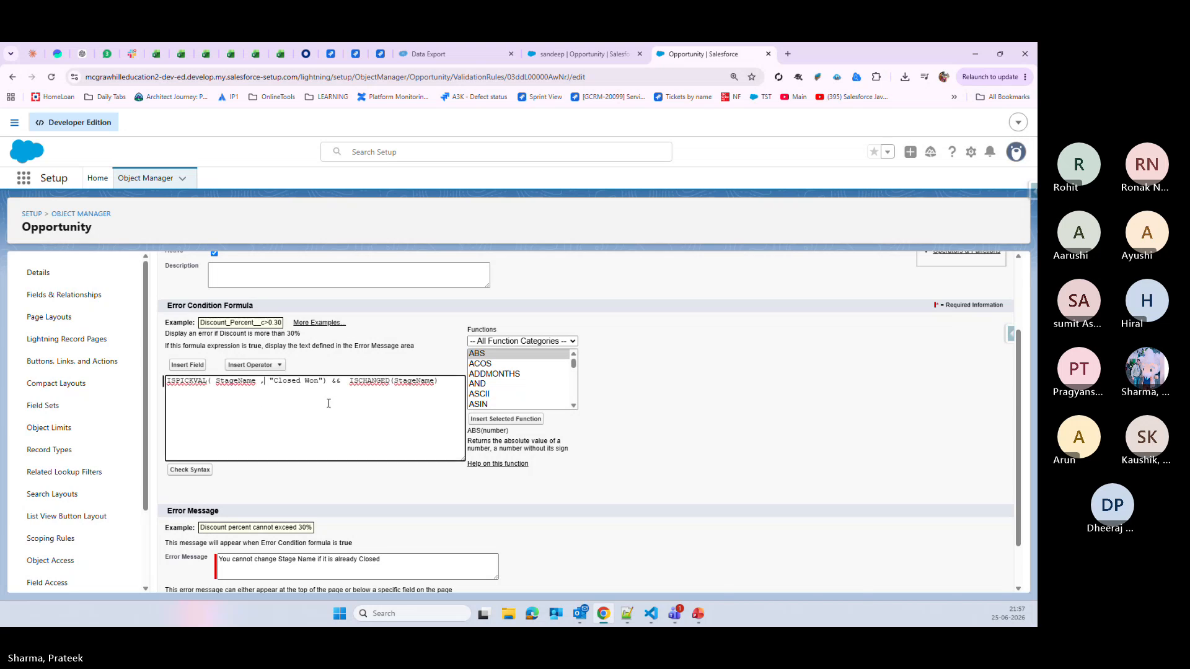
key("BackSpace")
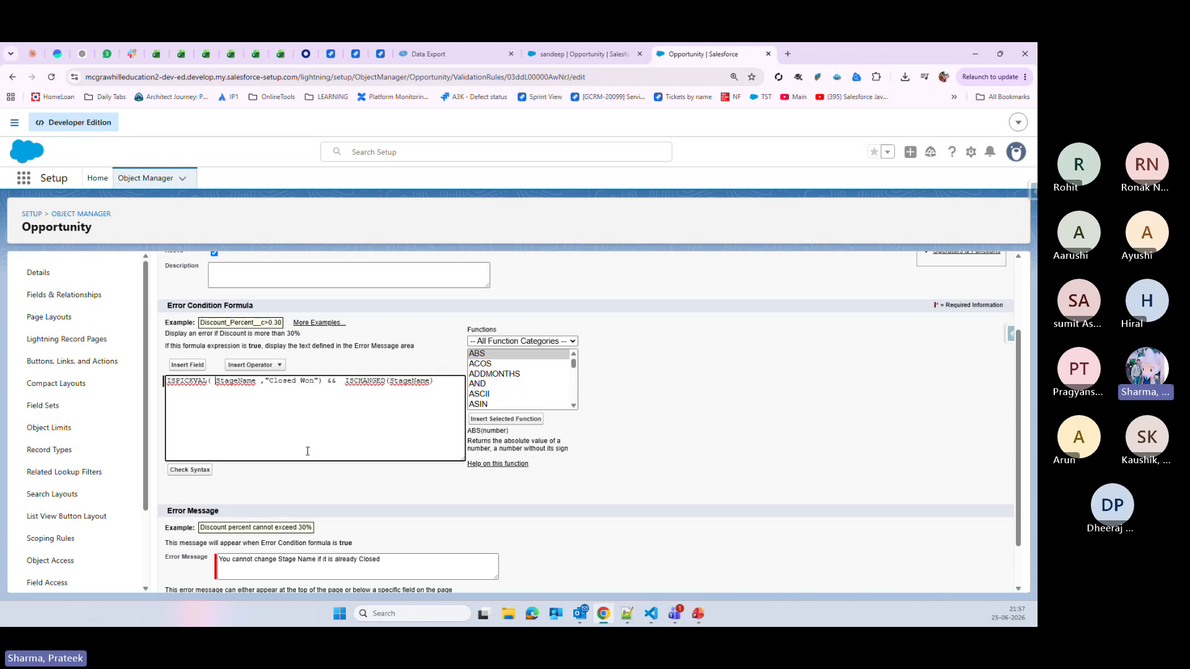
key("BackSpace")
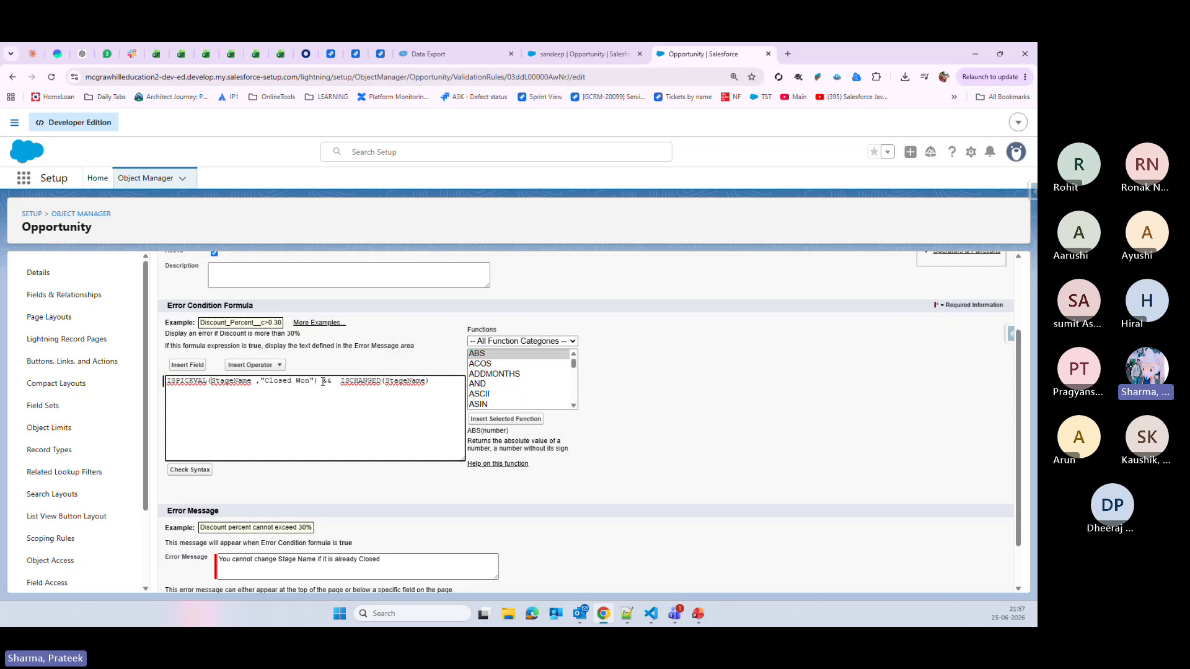
left_click_drag(319, 381, 166, 380)
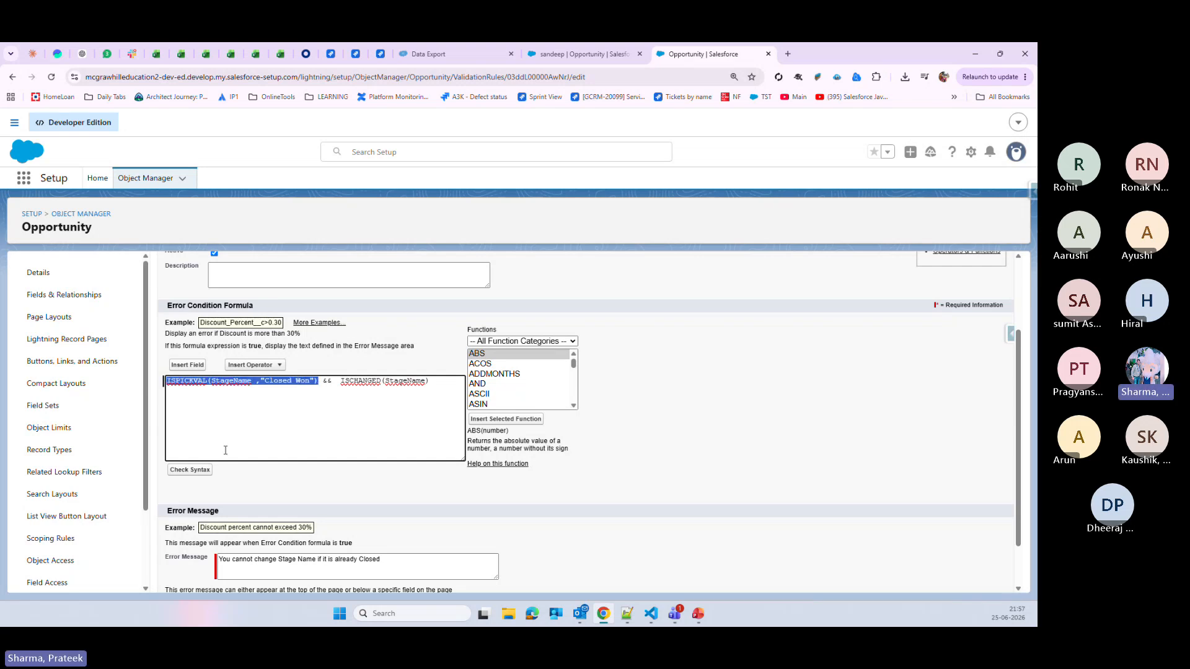
left_click(336, 382)
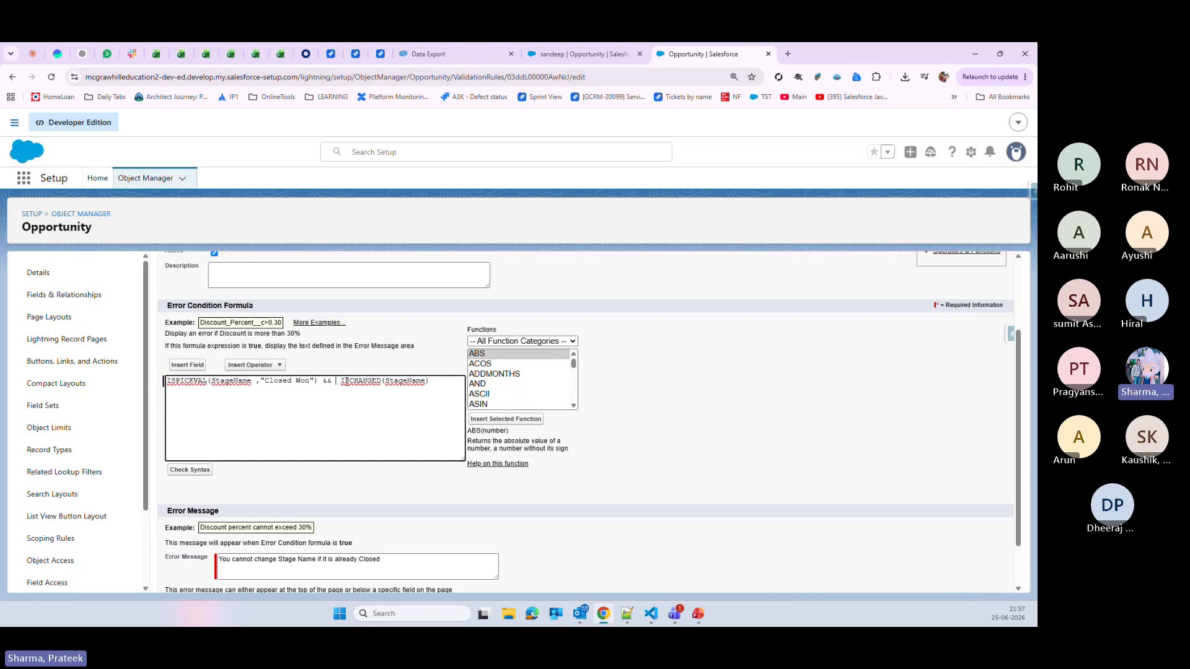
double_click(354, 382)
double_click(400, 383)
left_click(271, 410)
key("BackSpace")
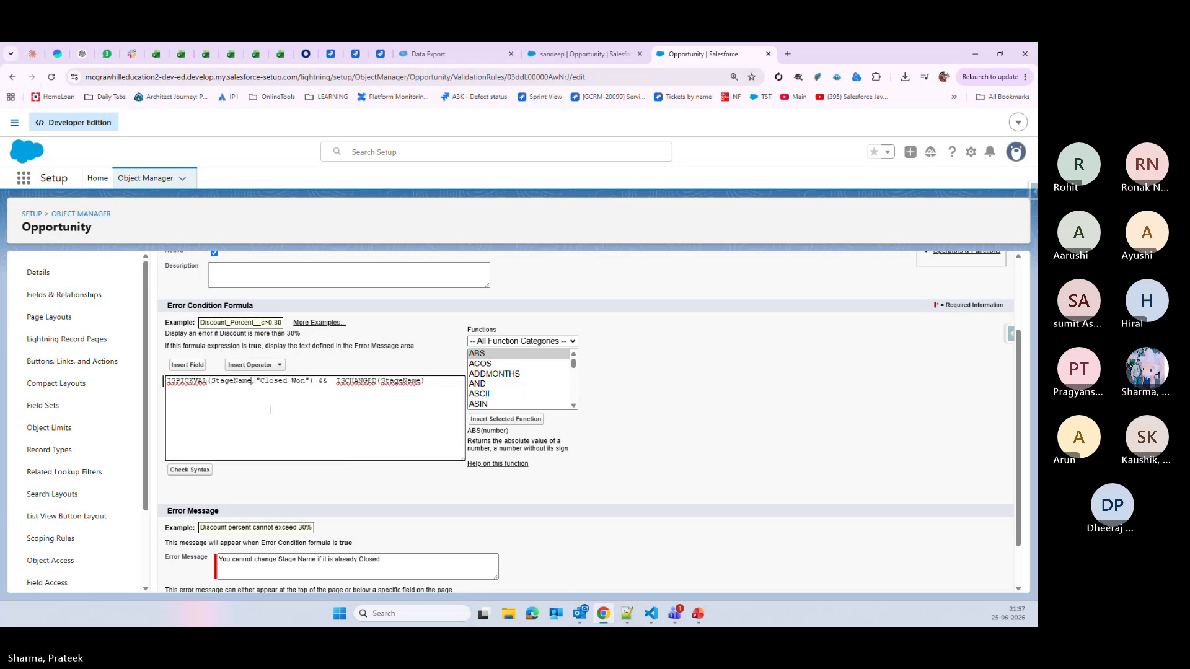
- Check the formula's syntax, then save the ValidateStage rule with the extra space before ISCHANGED removed
left_click(196, 472)
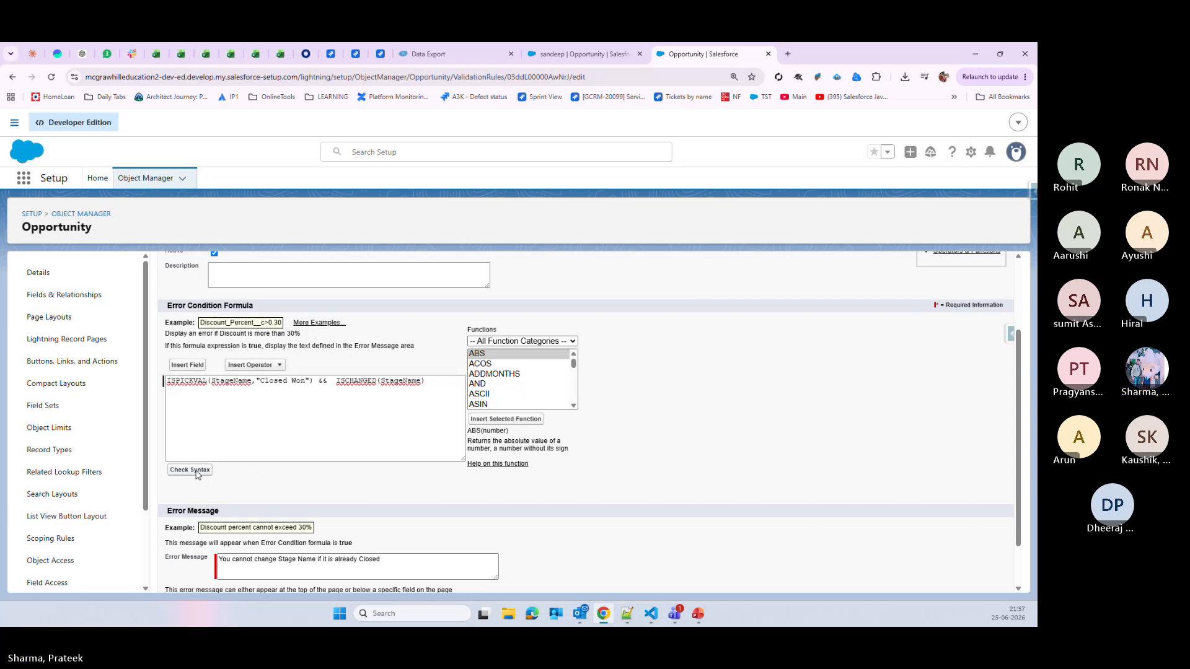
scroll(235, 489, "down", 3)
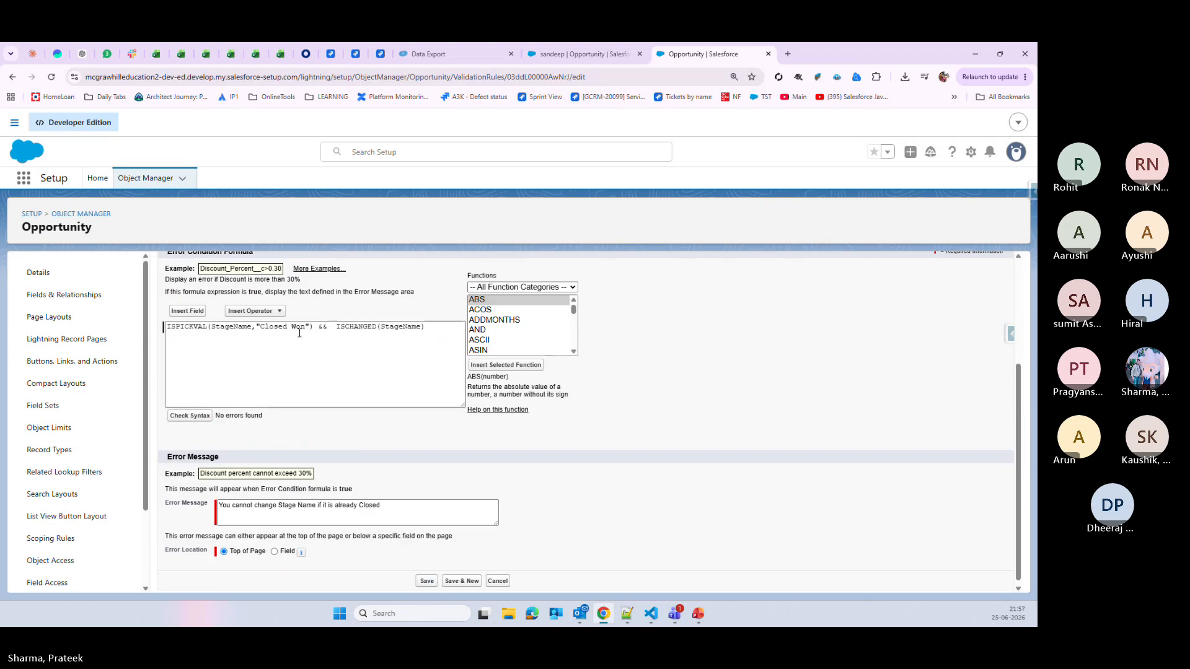
left_click(336, 326)
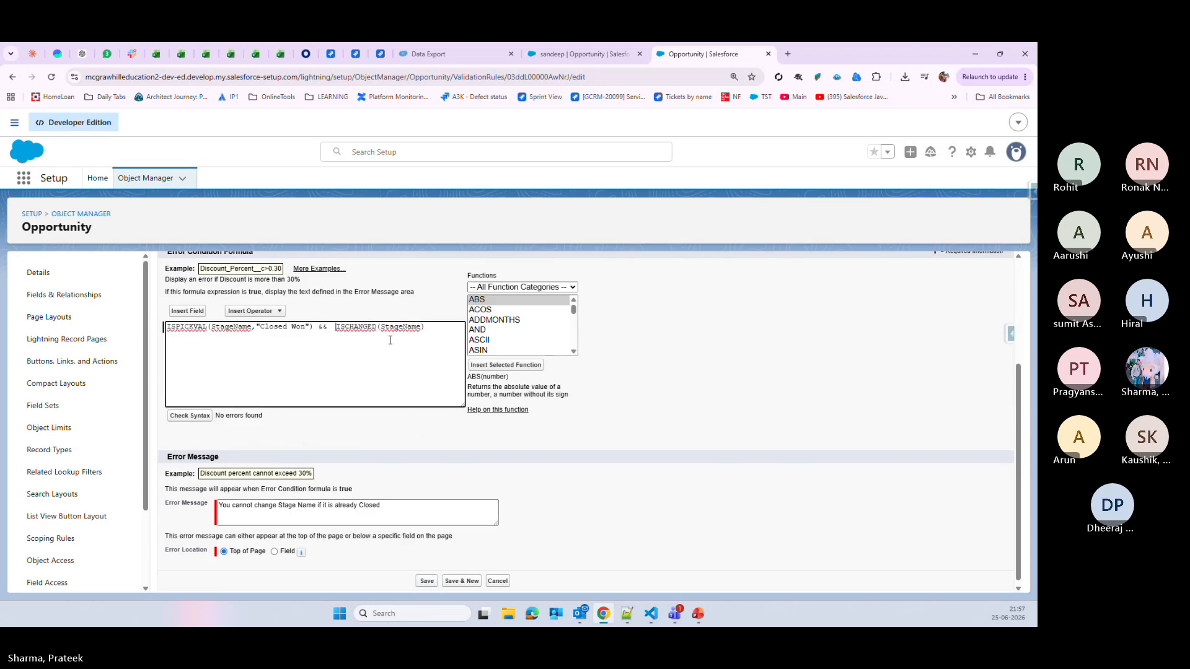
key("BackSpace")
left_click(427, 581)
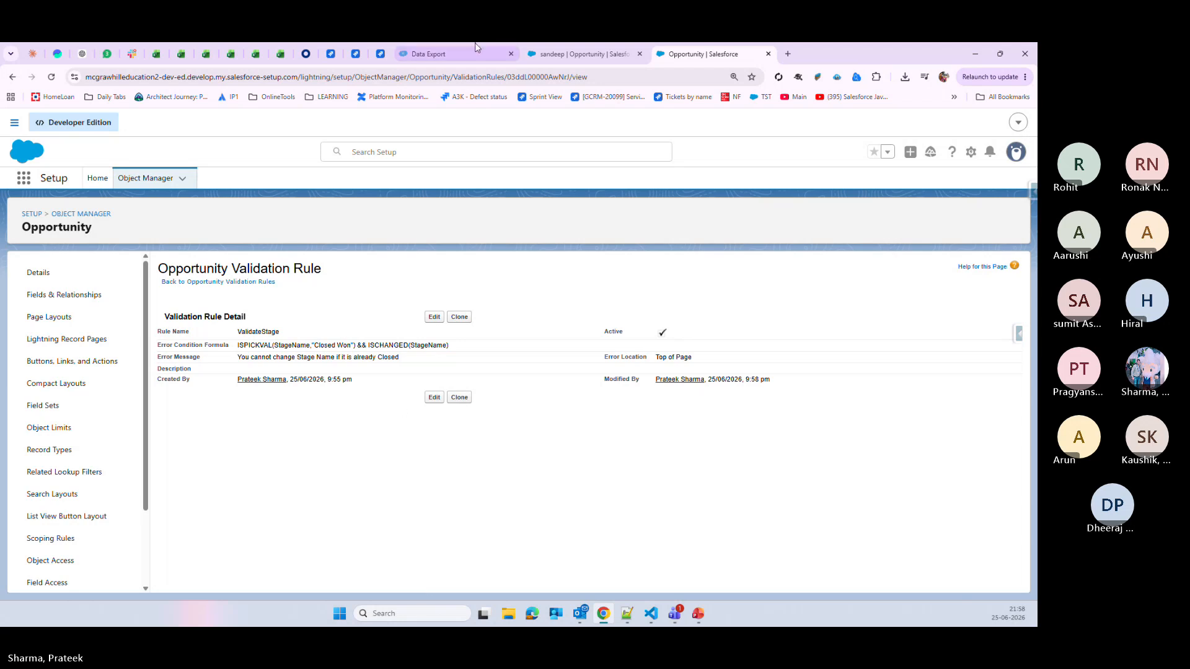
- Try to save the Express Logistics and Transport opportunity with its Stage set to Closed Won, and dismiss the error
left_click(580, 54)
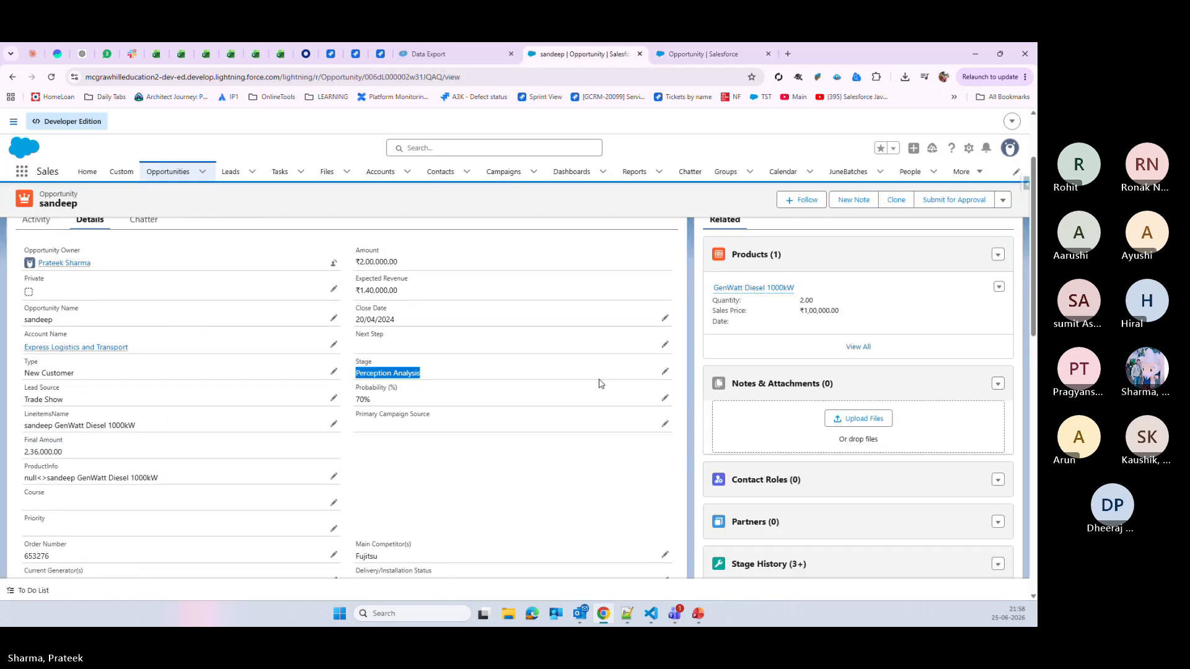
left_click(665, 371)
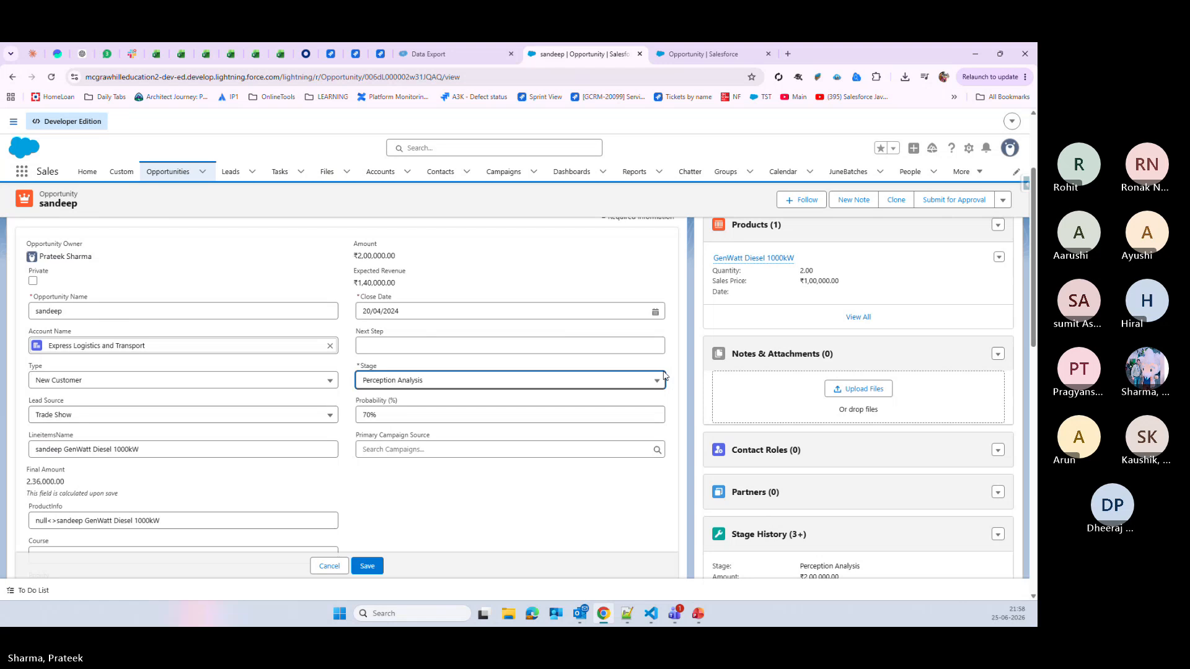
left_click(452, 383)
left_click(401, 344)
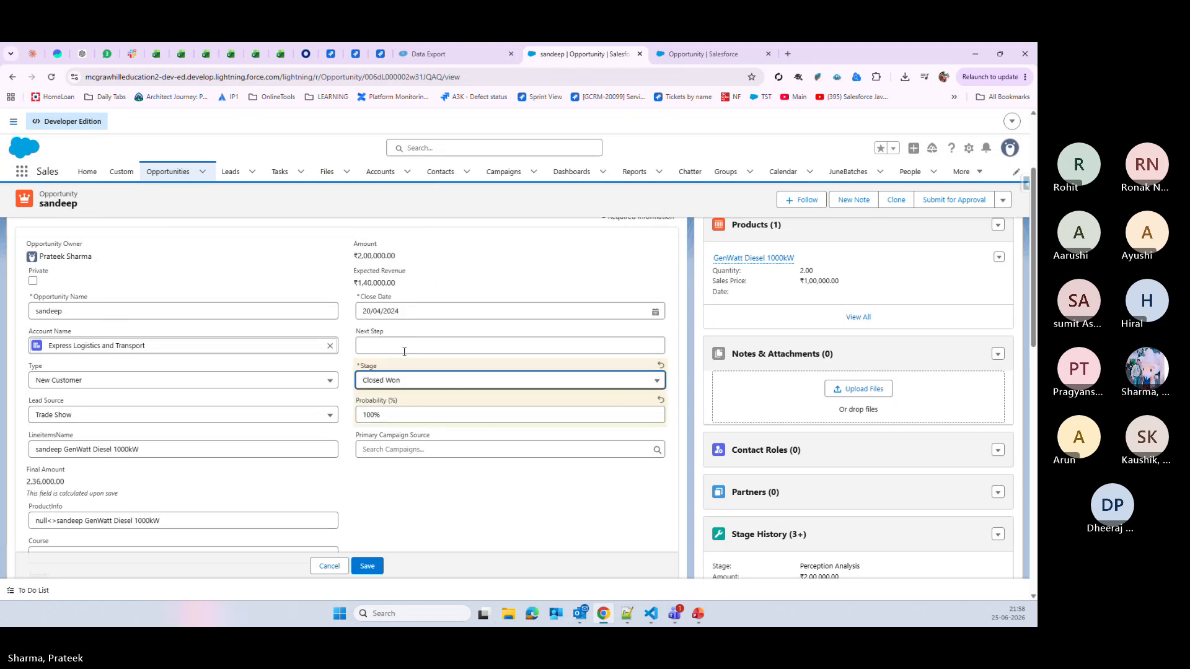
left_click(367, 565)
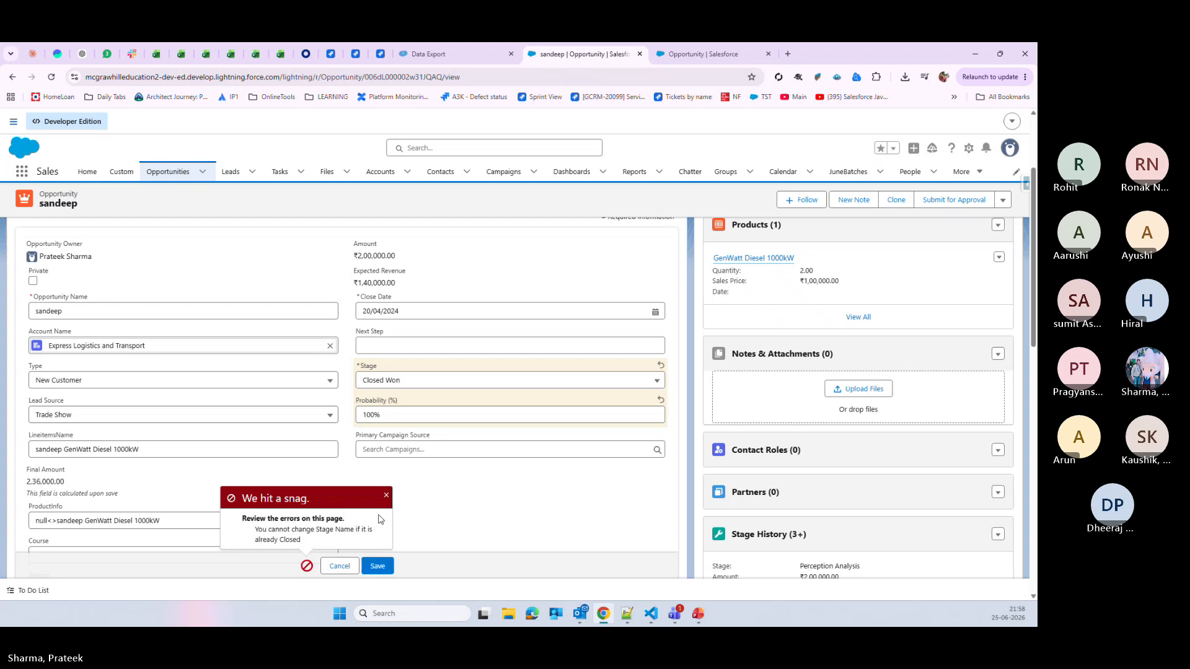
left_click(386, 497)
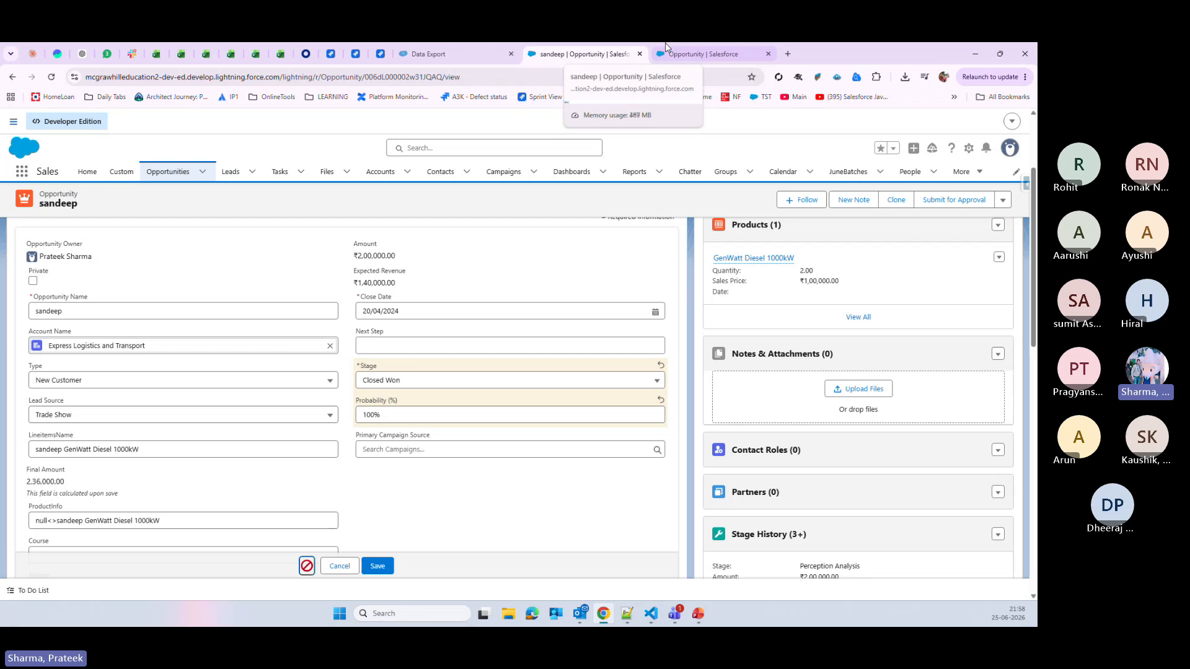
- Edit the ValidateStage rule and insert the PRIORVALUE function at the start of its error condition formula
left_click(667, 49)
left_click(434, 317)
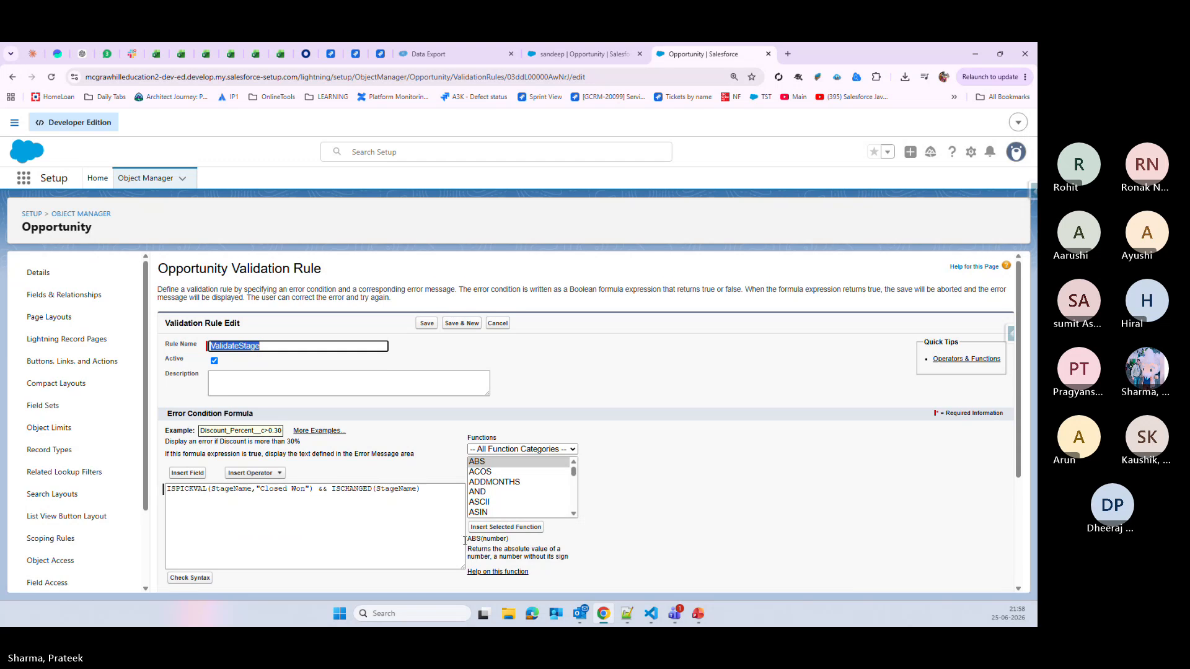
scroll(203, 368, "down", 3)
left_click(168, 326)
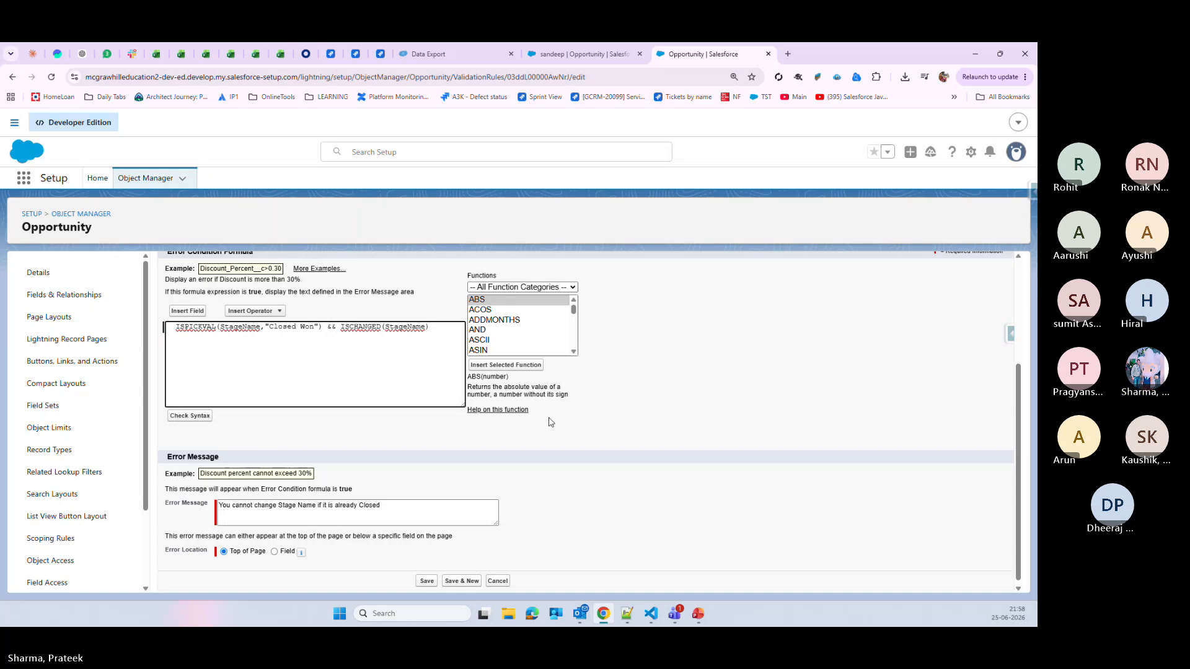
left_click(498, 311)
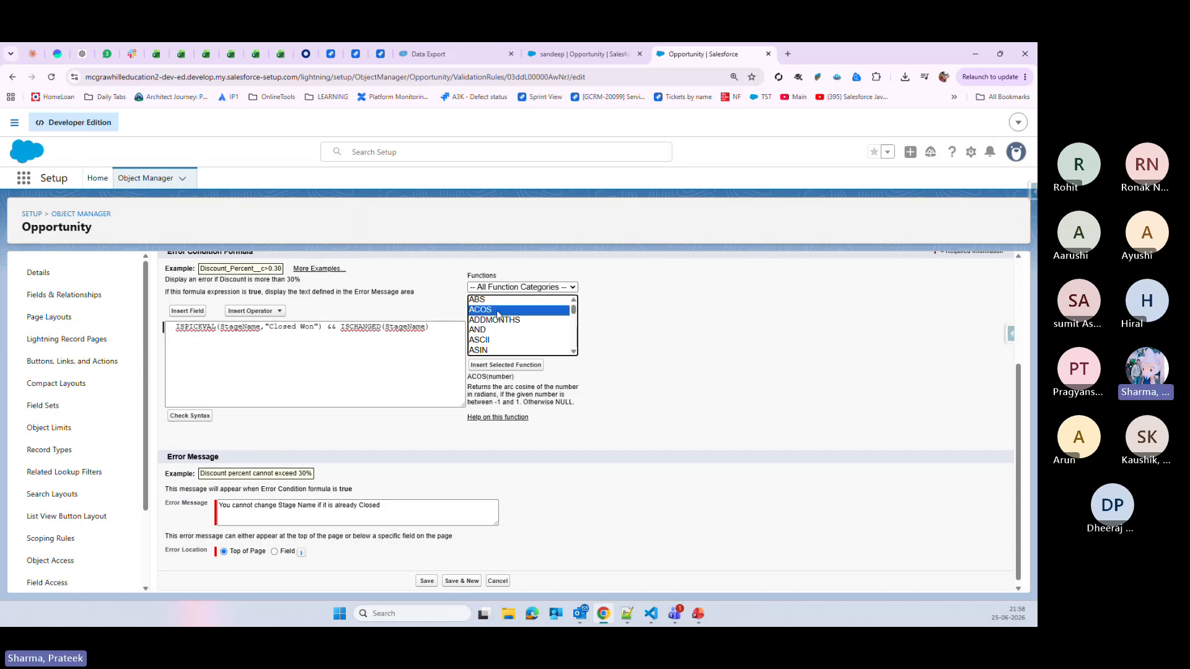
key("p")
key("p")
key("p")
key("p")
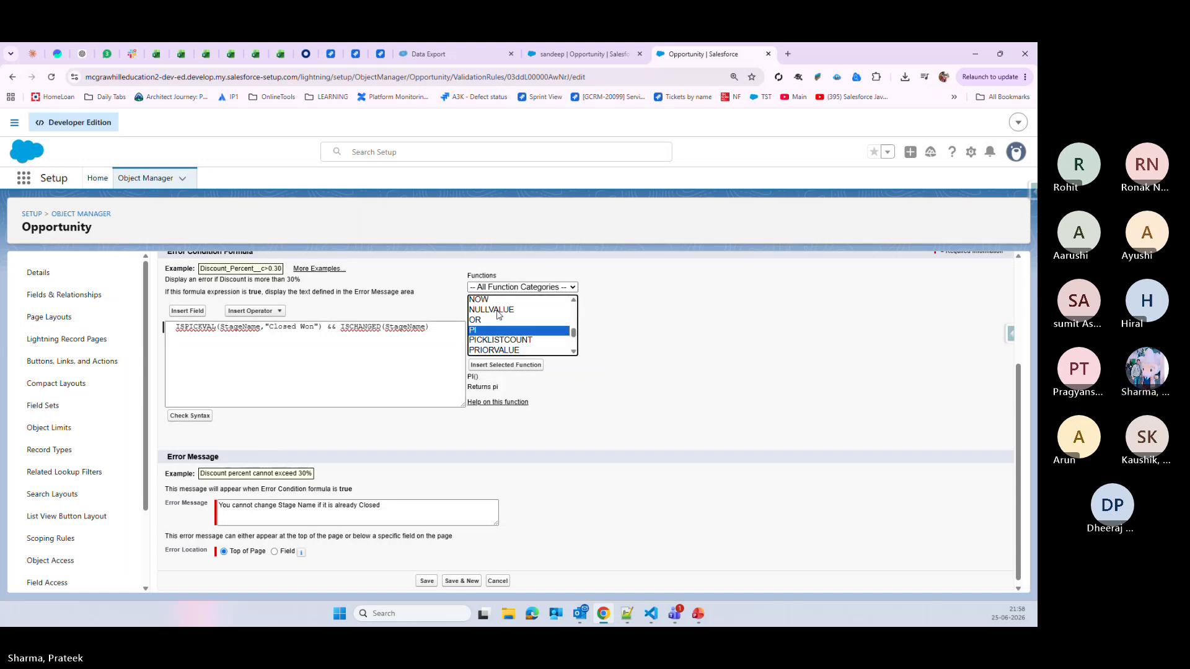
left_click(491, 351)
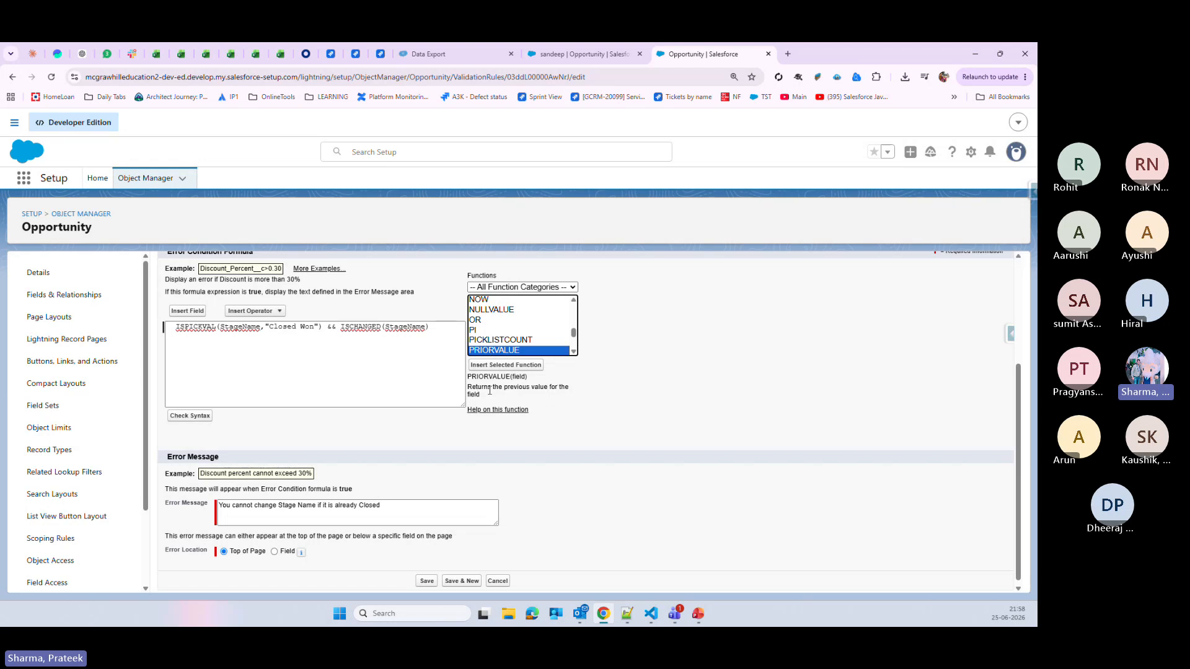
left_click(508, 366)
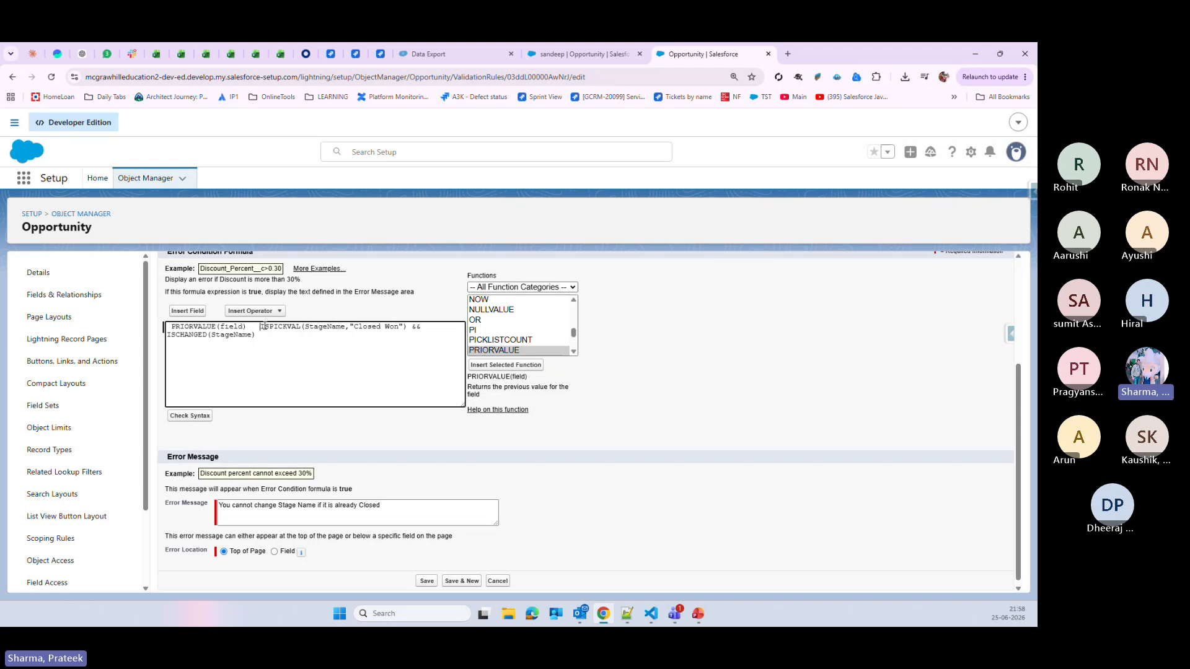
- Move ISPICKVAL(StageName,"Closed Won") into PRIORVALUE in place of its field placeholder
left_click_drag(261, 326, 407, 327)
key("ctrl+c")
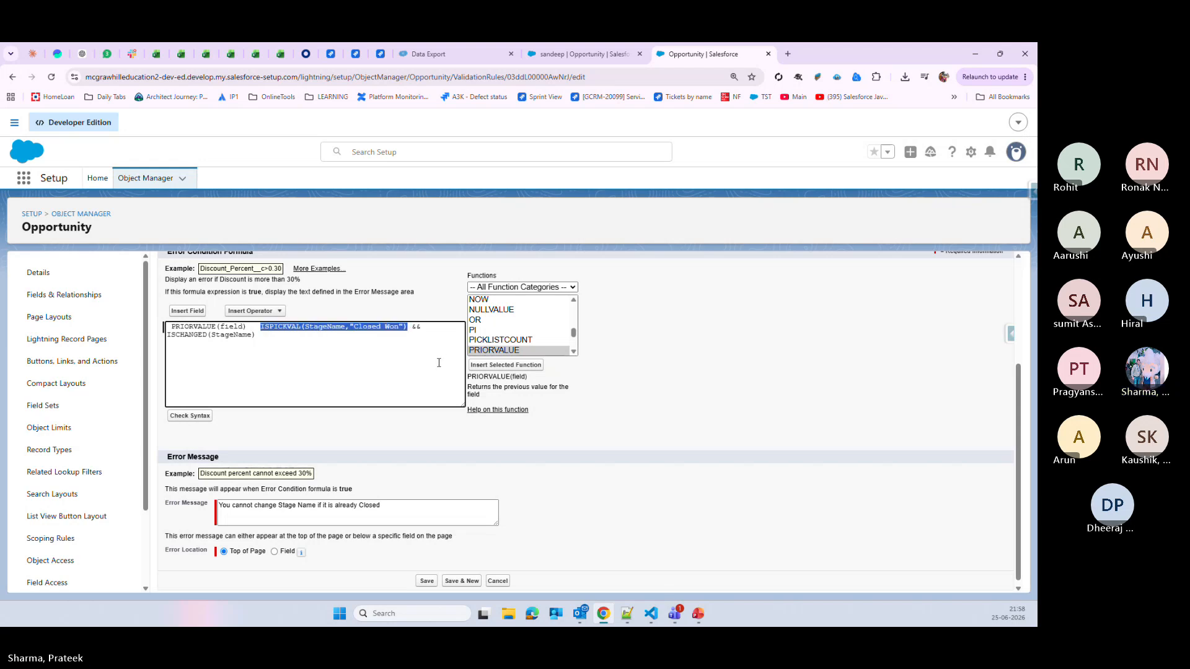
key("BackSpace")
double_click(231, 327)
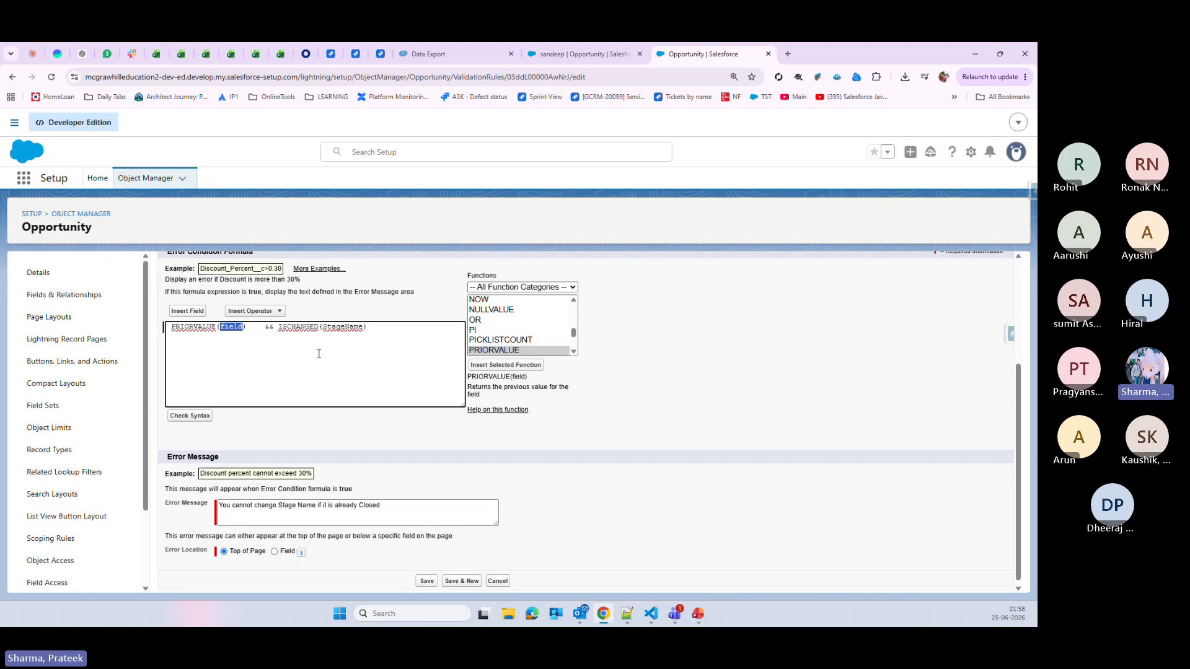
key("ctrl+v")
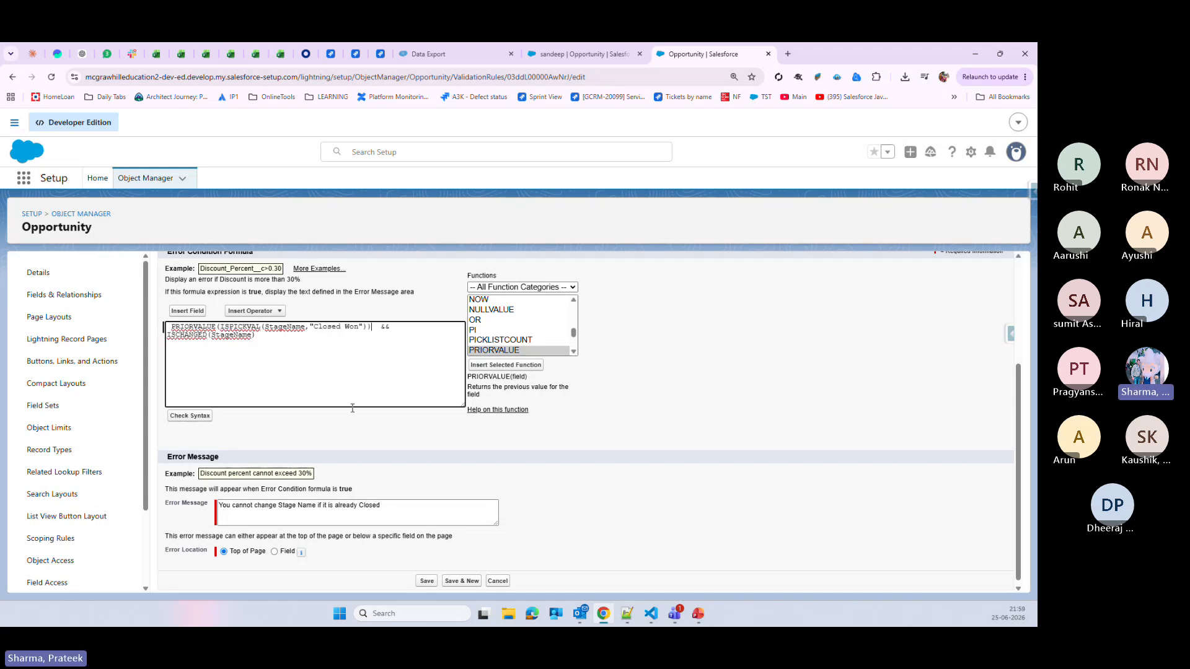
- Remove the spaces around && in the formula and check its syntax
key("Delete")
key("Delete")
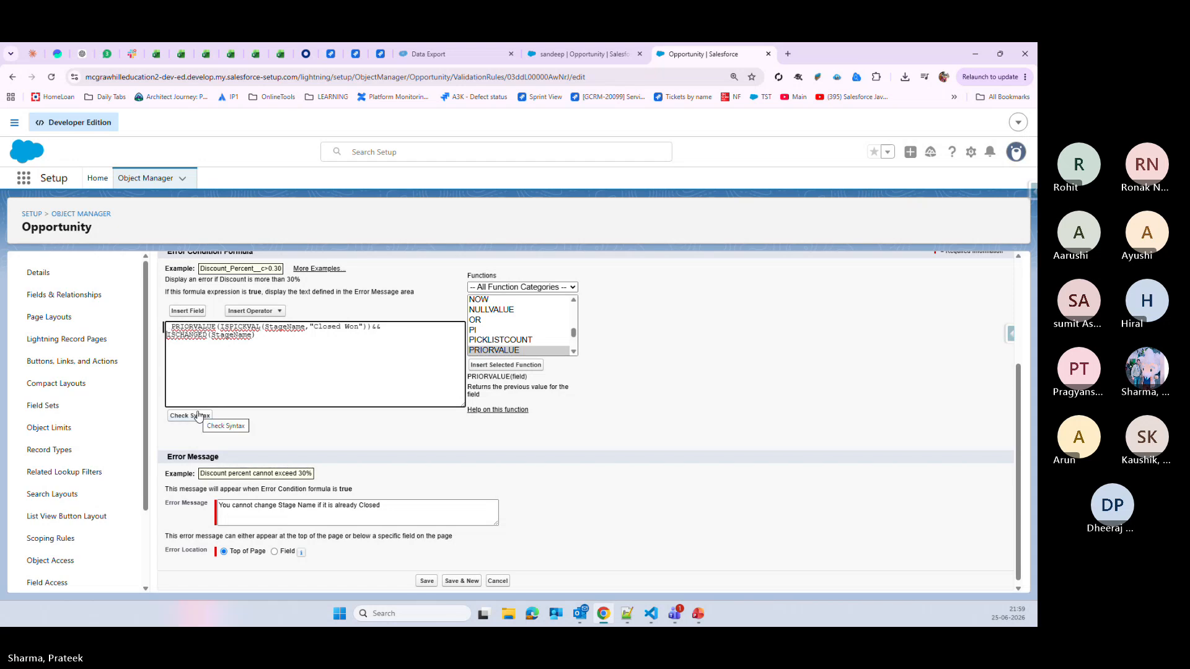
key("Delete")
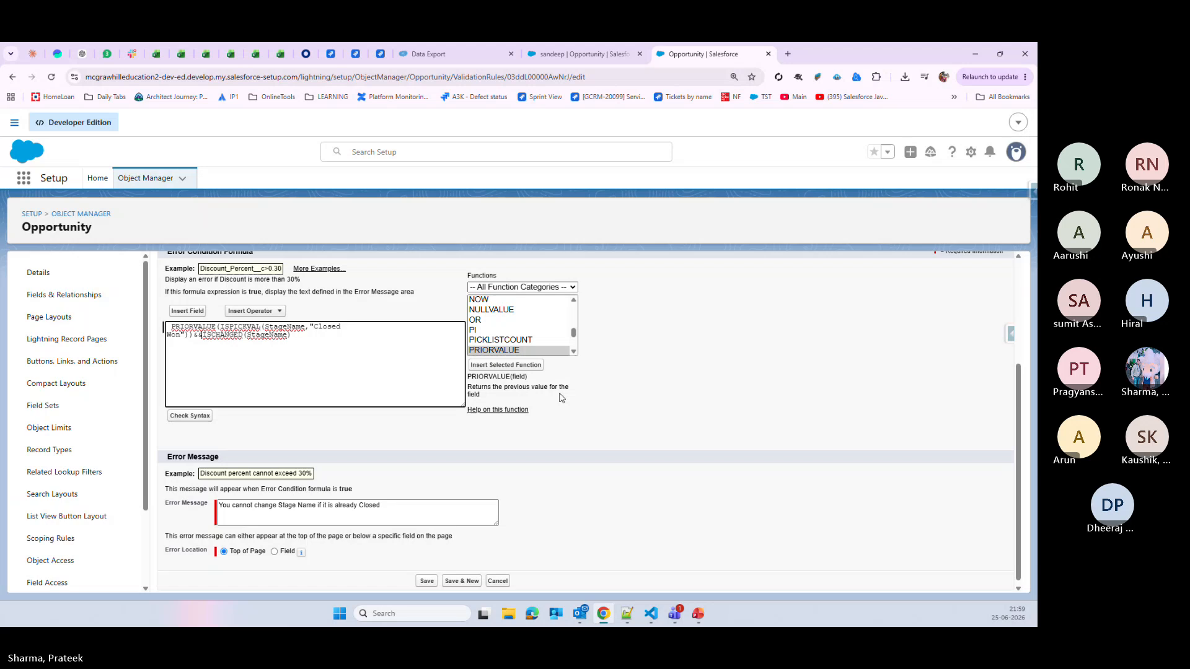
left_click(189, 416)
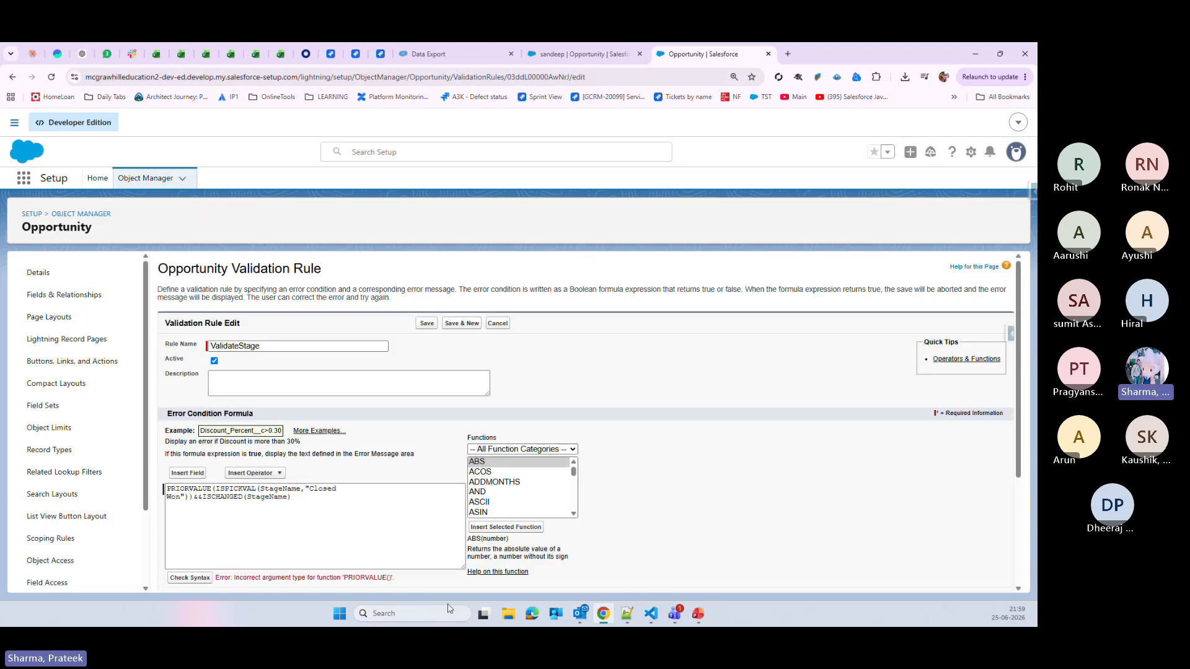
- Replace the ISPICKVAL expression inside PRIORVALUE with just StageName
scroll(438, 596, "down", 1)
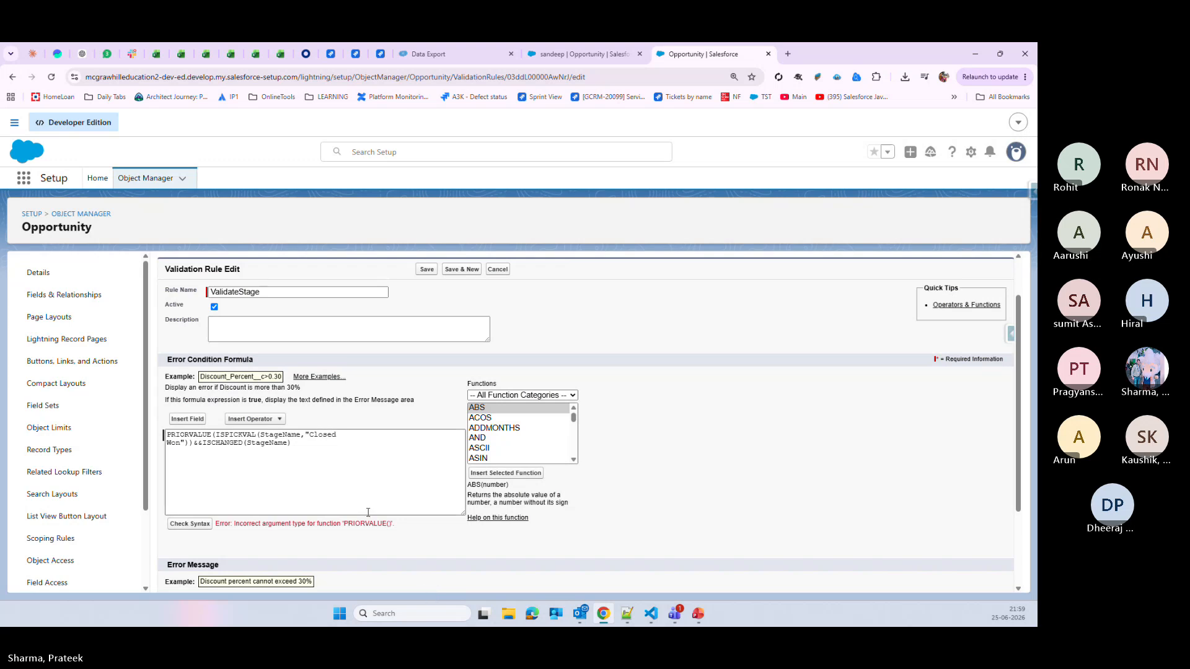
scroll(251, 442, "down", 1)
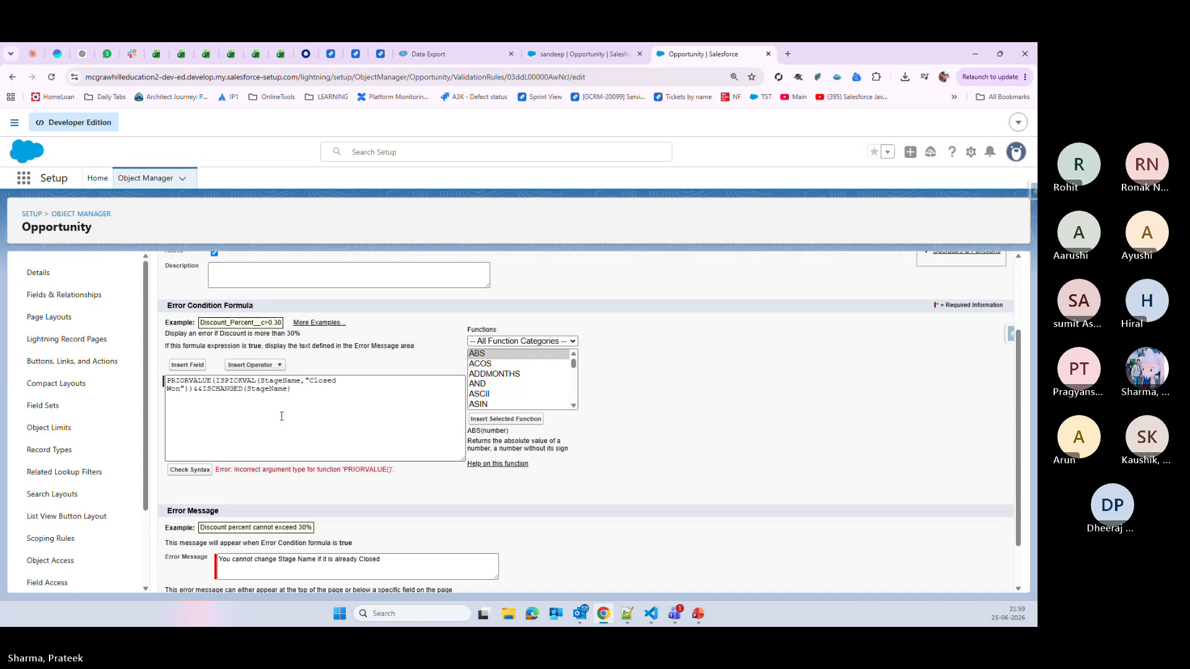
scroll(288, 449, "down", 1)
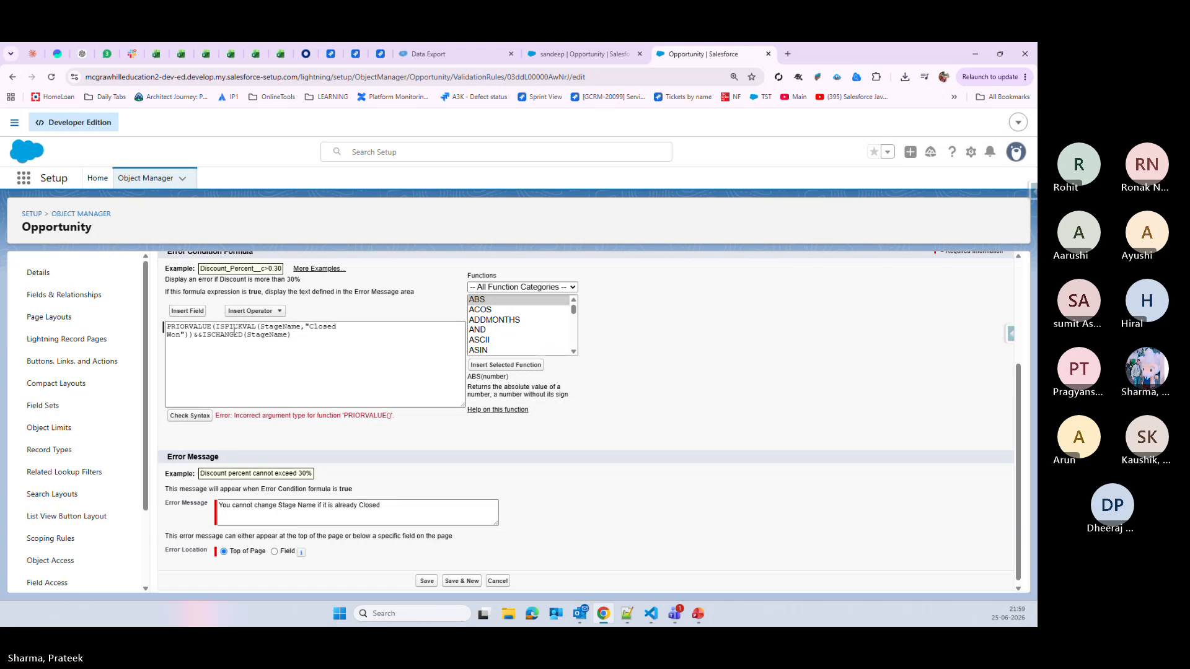
double_click(280, 328)
key("ctrl+c")
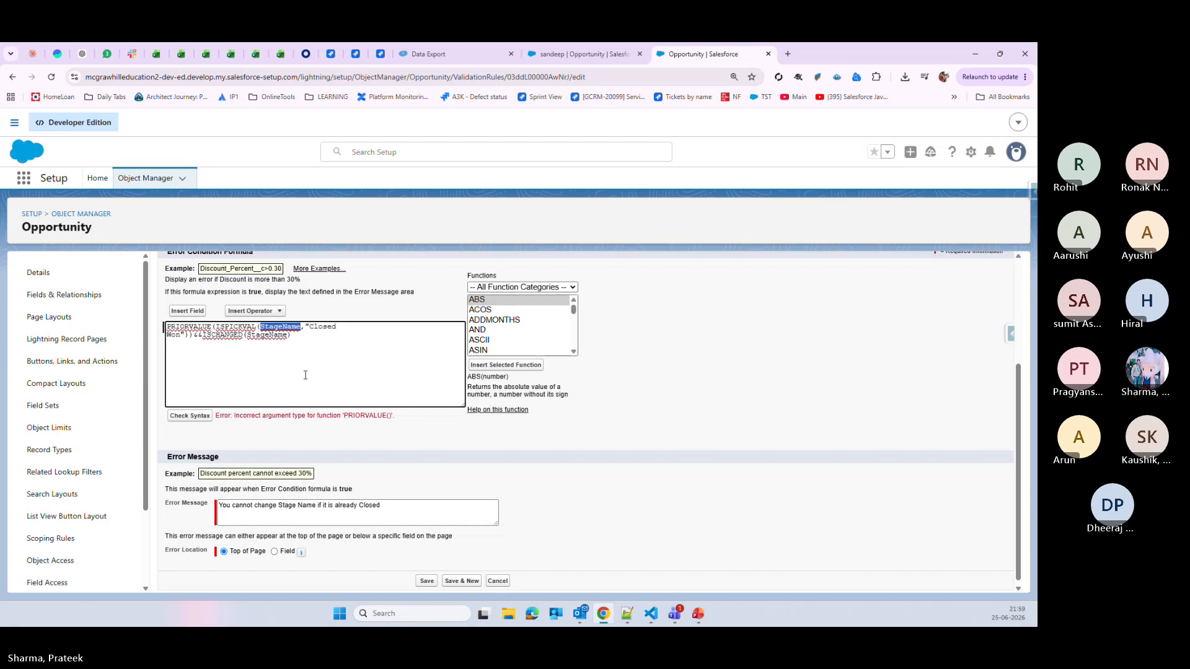
key("BackSpace")
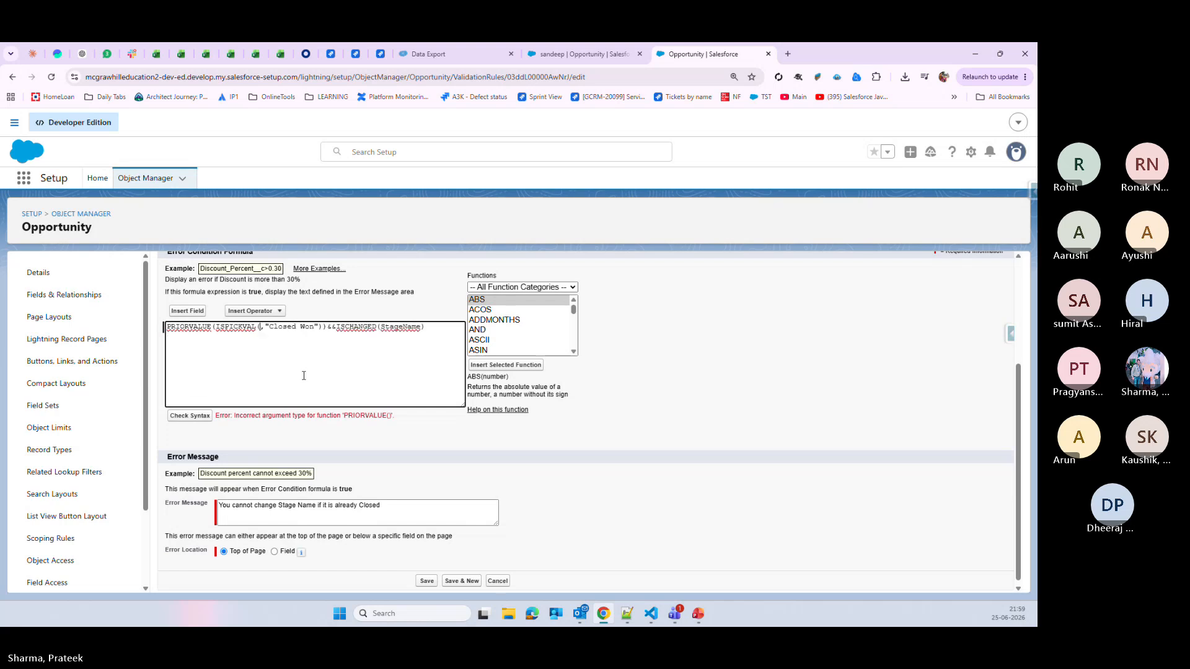
left_click(218, 327)
key("shift+Right")
key("shift+Right")
key("shift+Right")
key("shift+Right")
key("shift+Right")
key("shift+Right")
key("shift+Right")
key("shift+Right")
key("shift+Right")
key("shift+Right")
key("shift+Right")
key("shift+Right")
key("shift+Right")
key("shift+Right")
left_click_drag(215, 326, 322, 329)
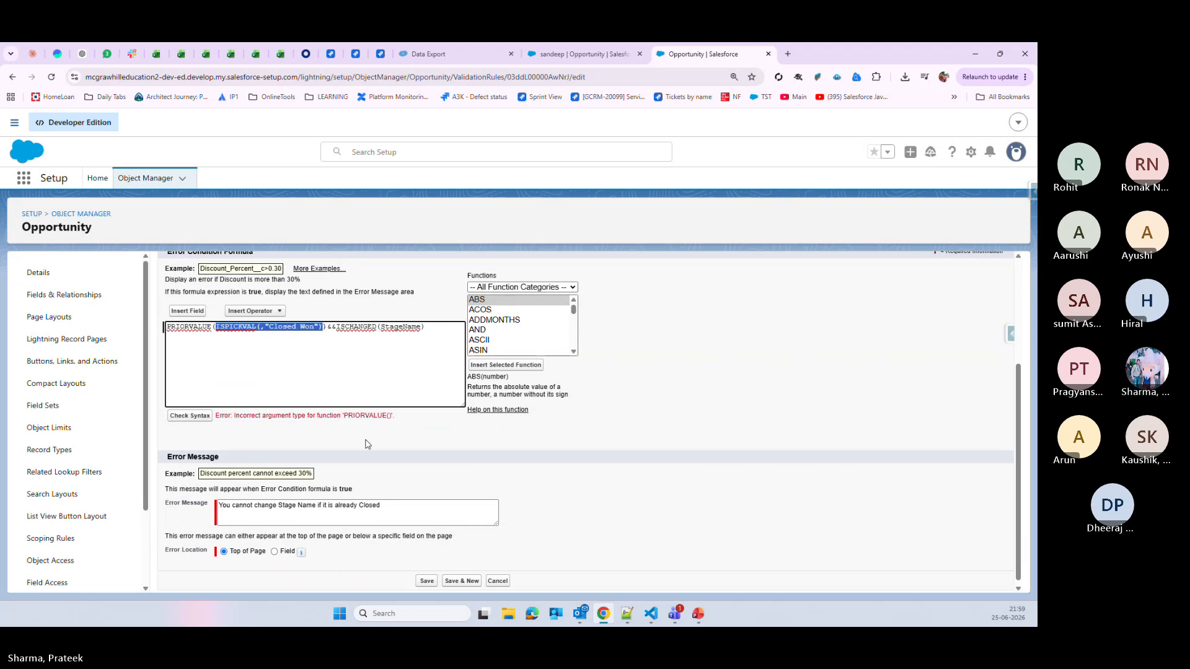
key("ctrl+v")
- Add the comparison =="Closed Won" after PRIORVALUE(StageName) and put spaces around the && operator
left_click(260, 327)
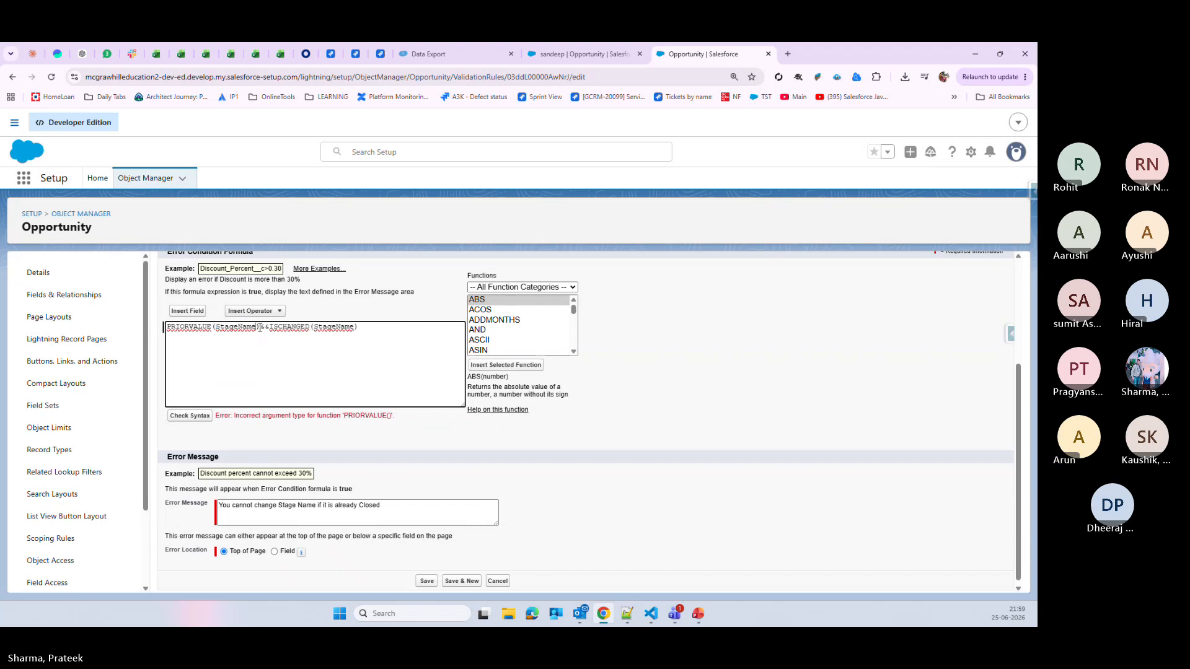
type("==")
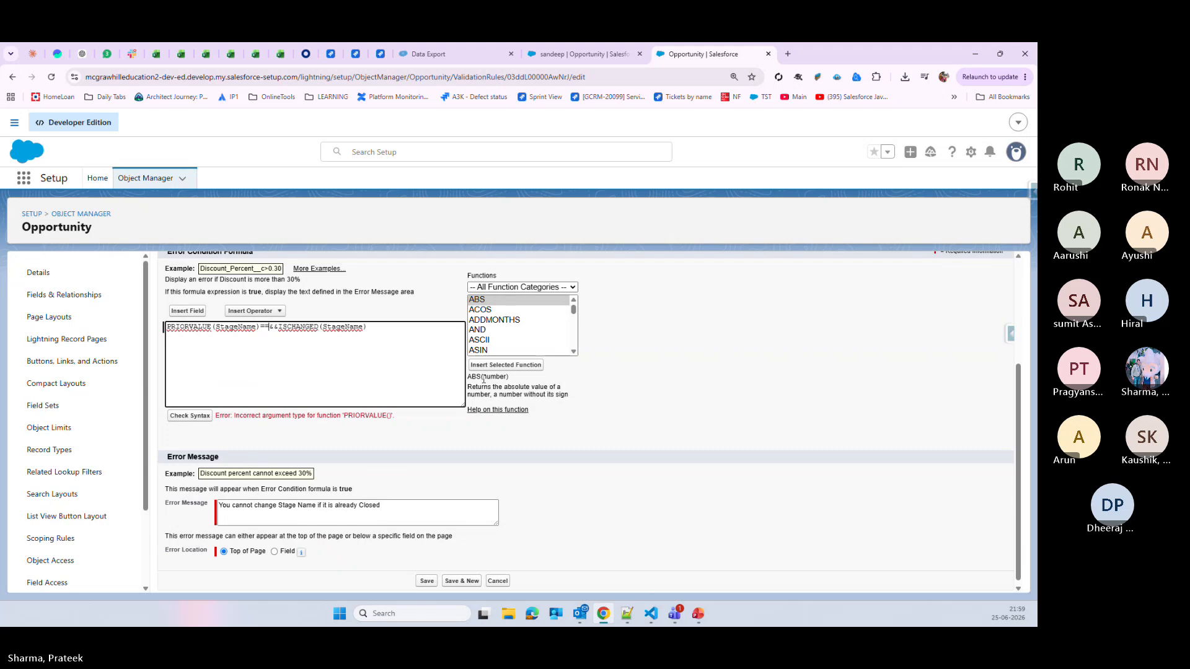
type("\"\"")
type("Closed")
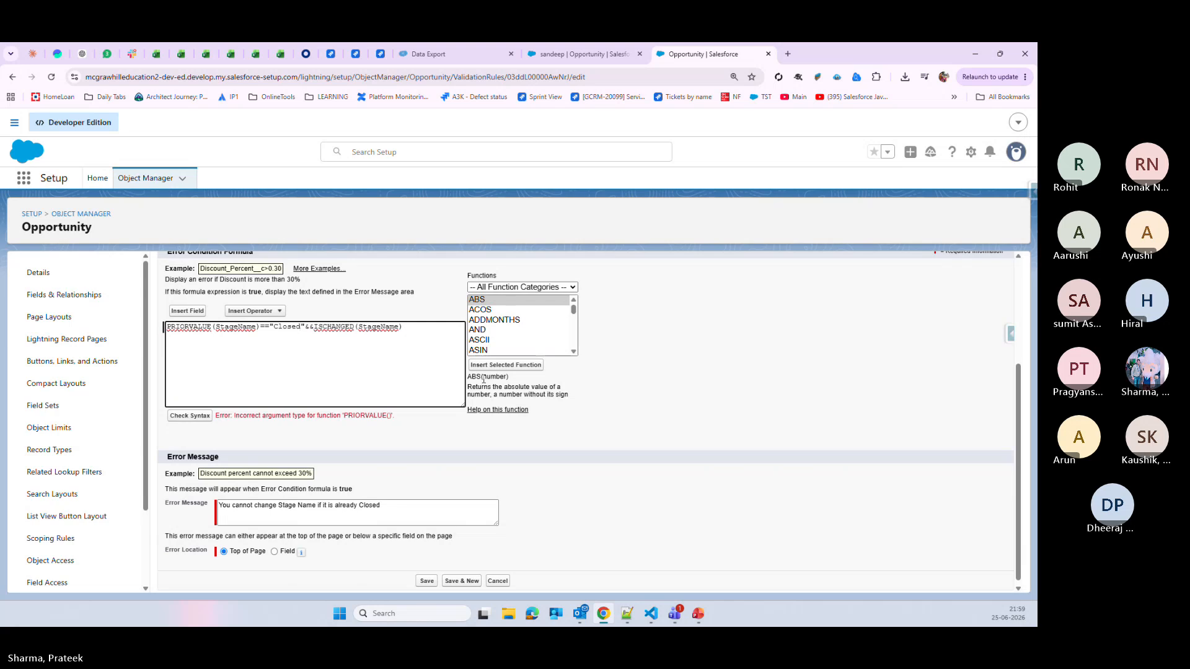
type(" Won")
left_click(337, 327)
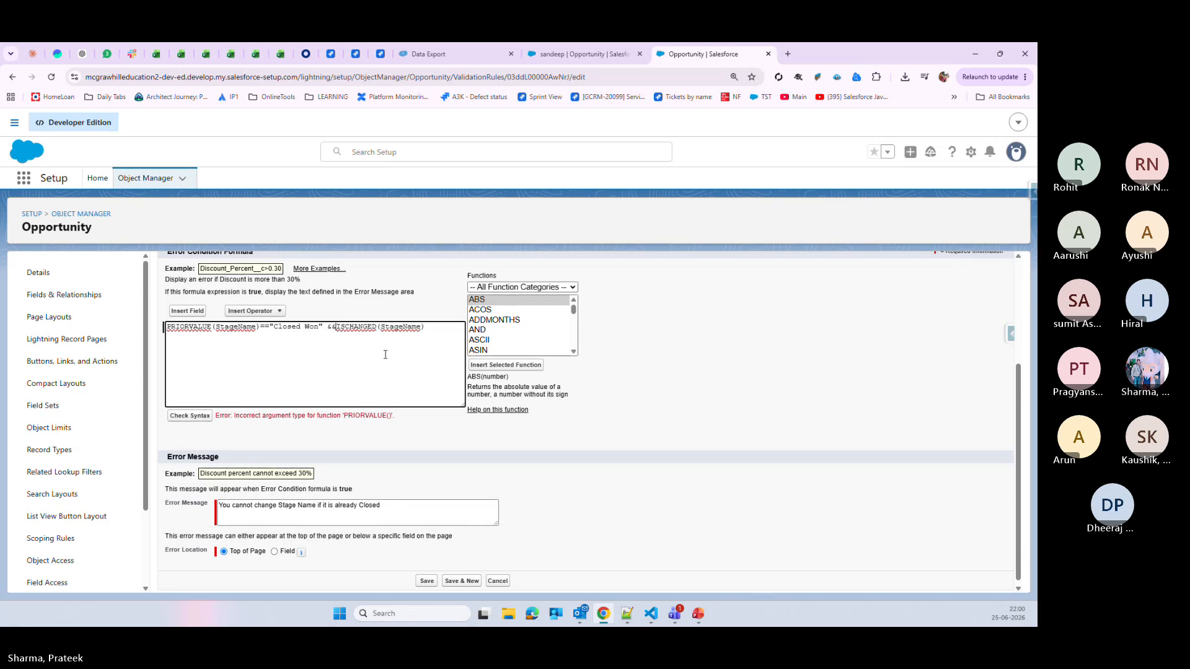
- Check the formula's syntax and save the ValidateStage rule
left_click(189, 416)
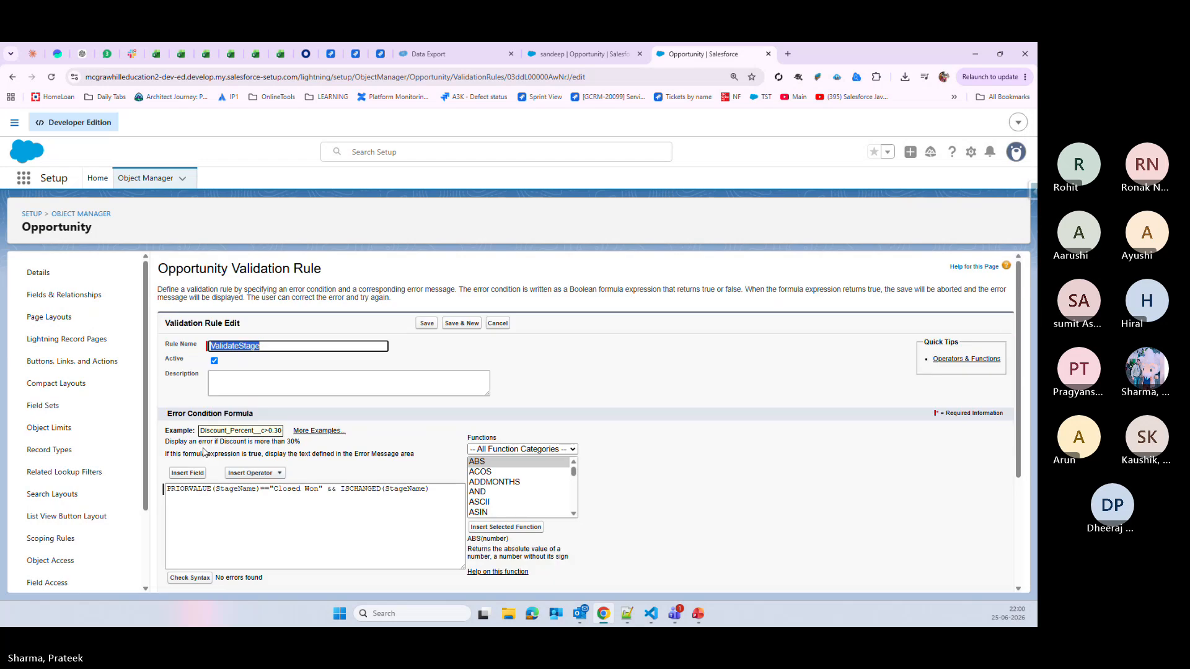
scroll(717, 478, "down", 3)
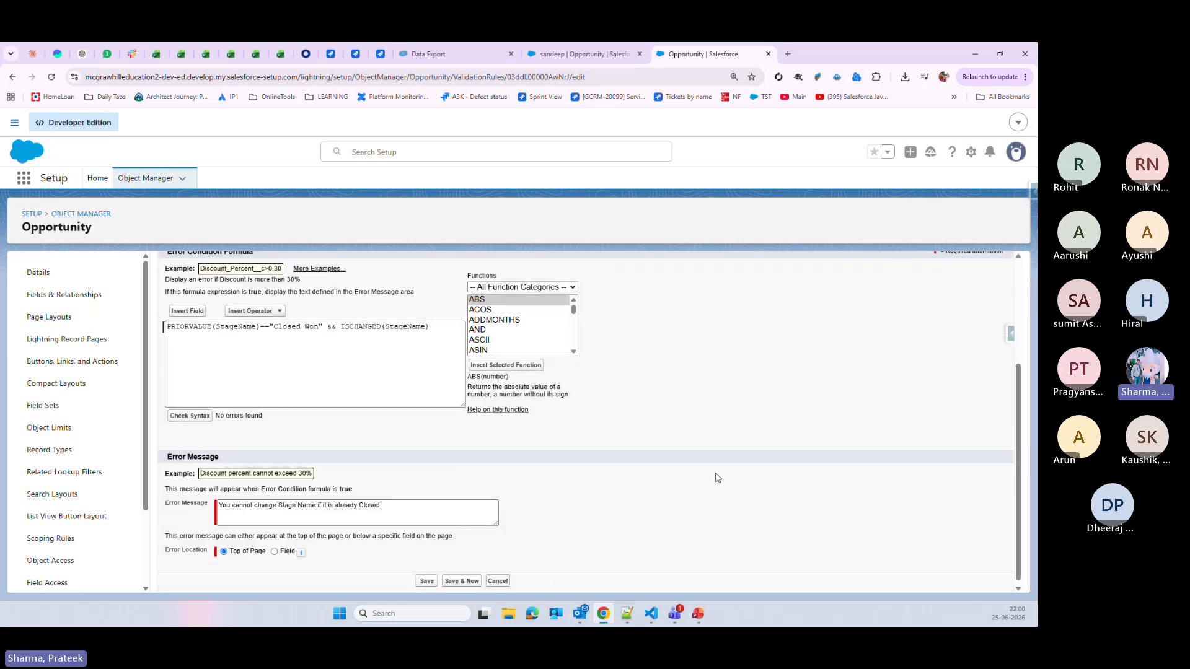
scroll(364, 596, "down", 1)
left_click(426, 577)
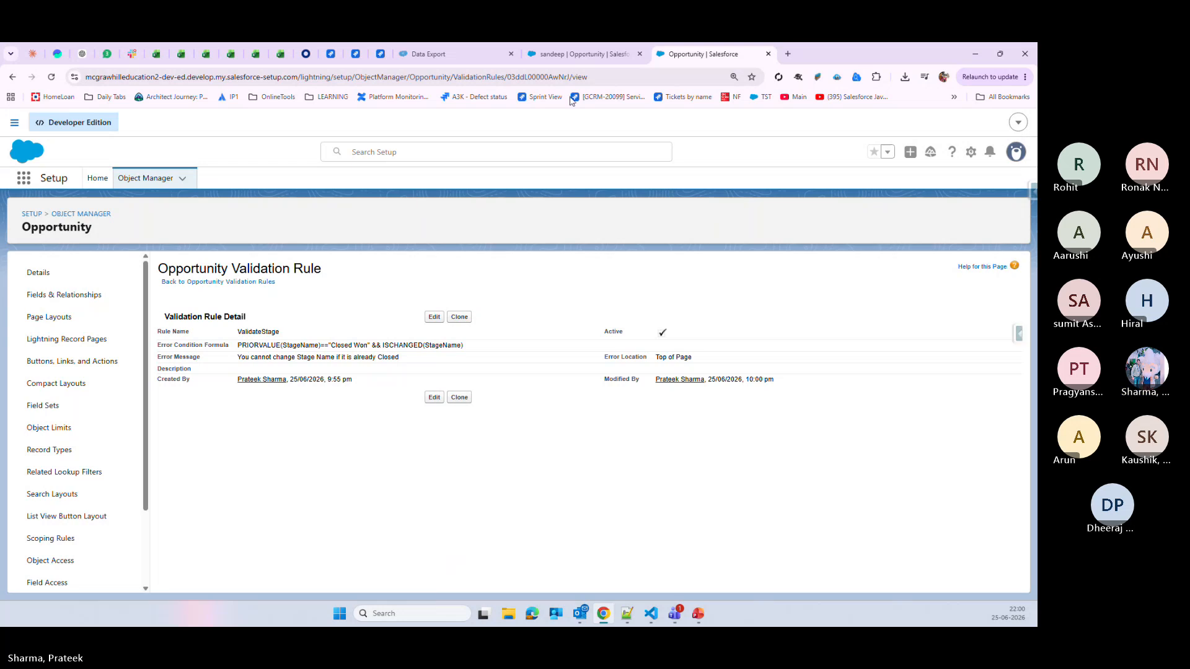
- Return to the list of recently viewed opportunities, discarding the unsaved Stage change on the open record
left_click(542, 52)
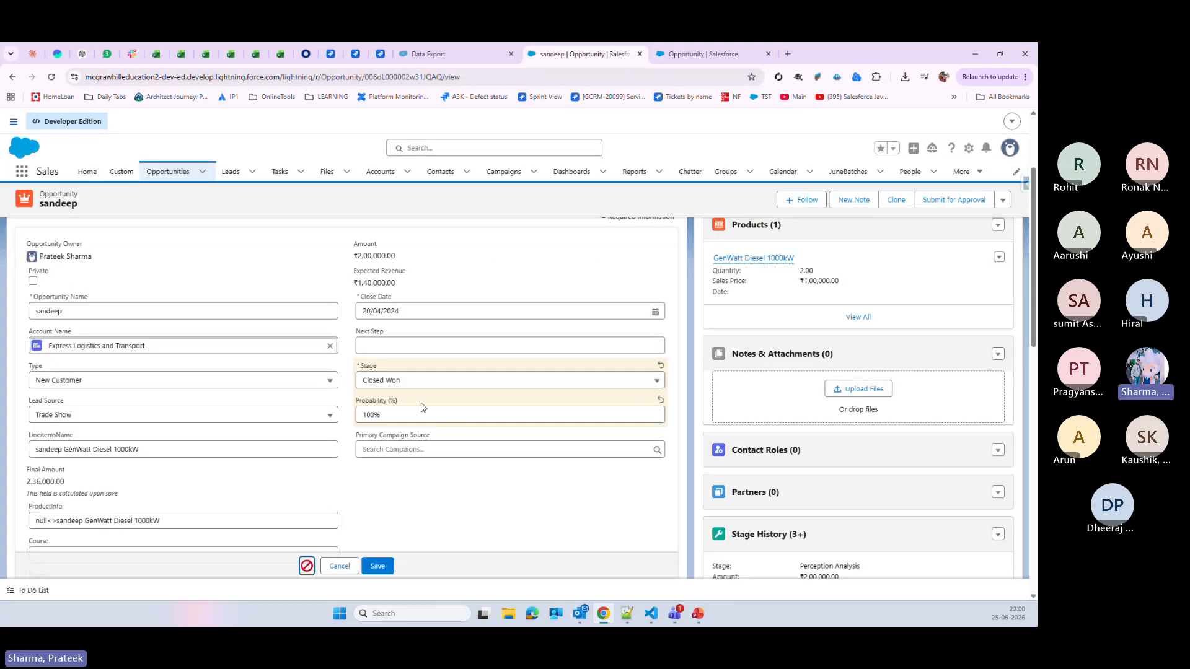
left_click(174, 174)
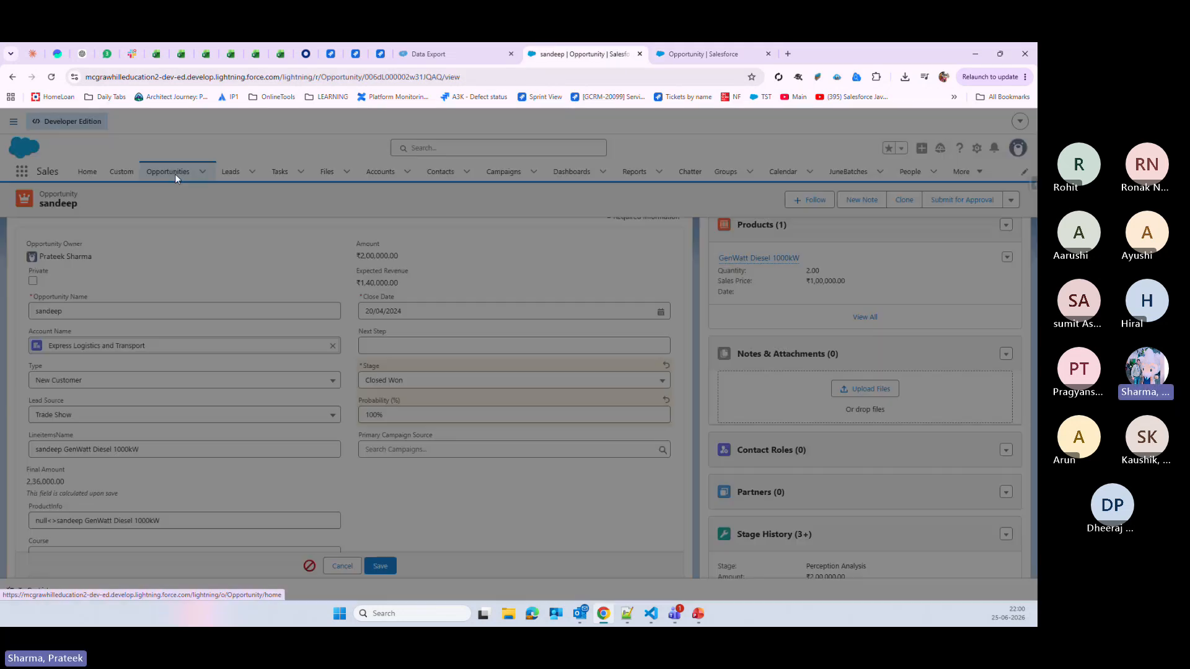
left_click(537, 384)
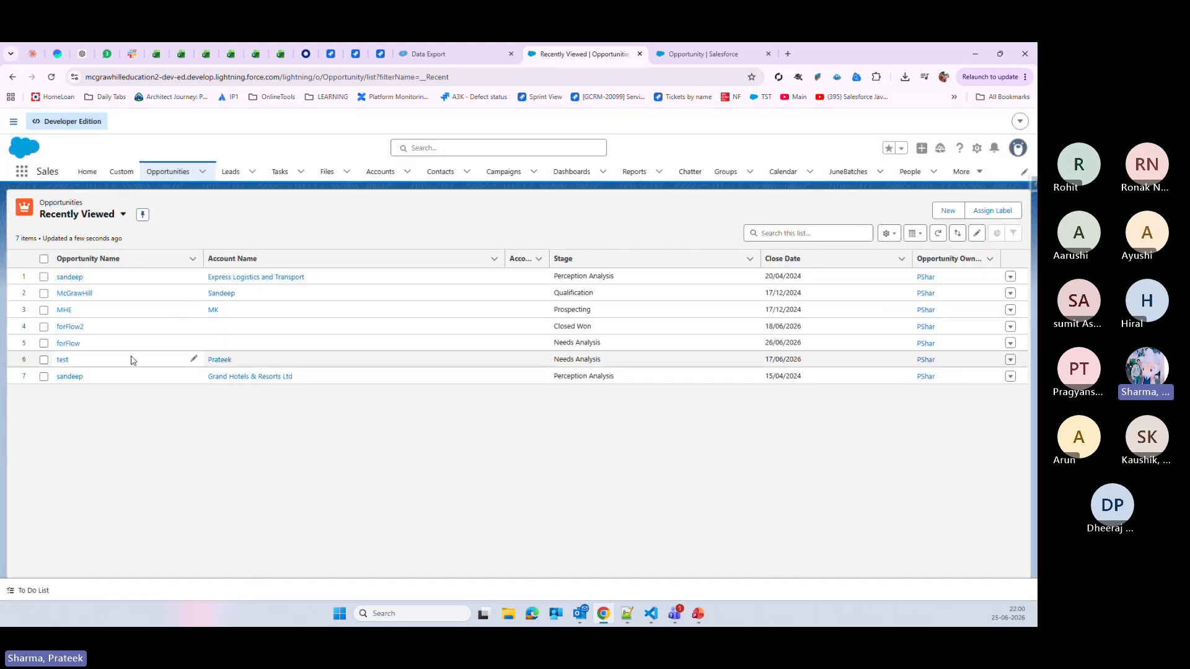
- Open the opportunity named test and show its detail fields, including Stage
left_click(62, 360)
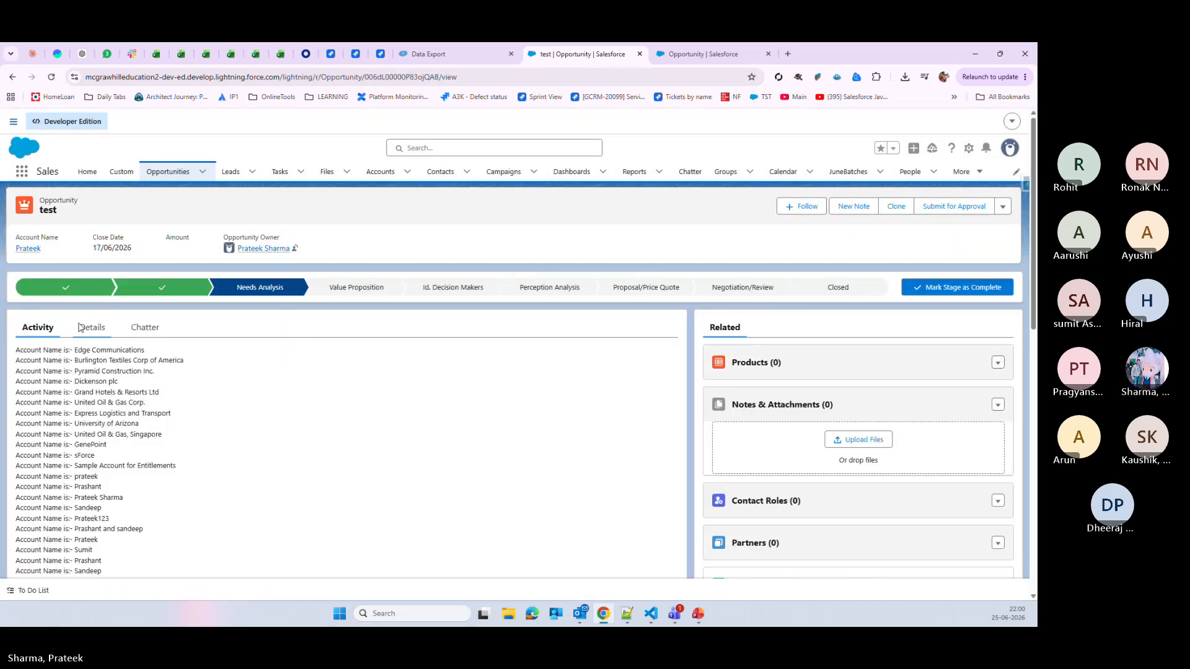
left_click(89, 327)
scroll(480, 459, "down", 2)
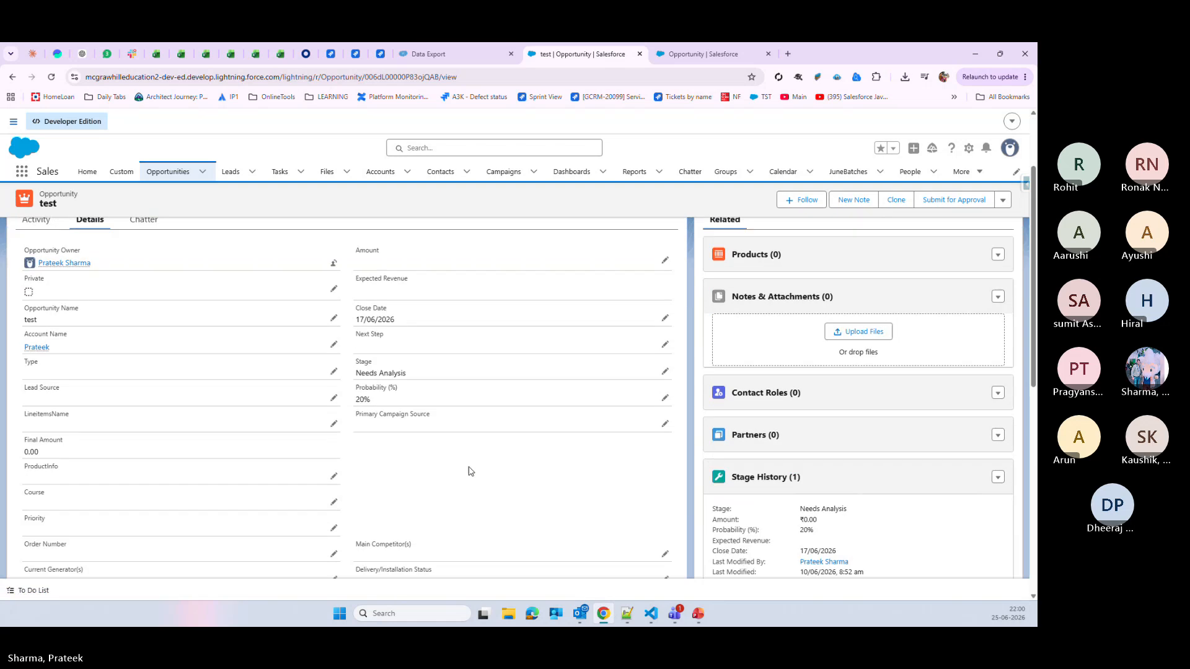
- Set the Stage of the test opportunity to Closed Won and save the record
left_click_drag(349, 377, 411, 377)
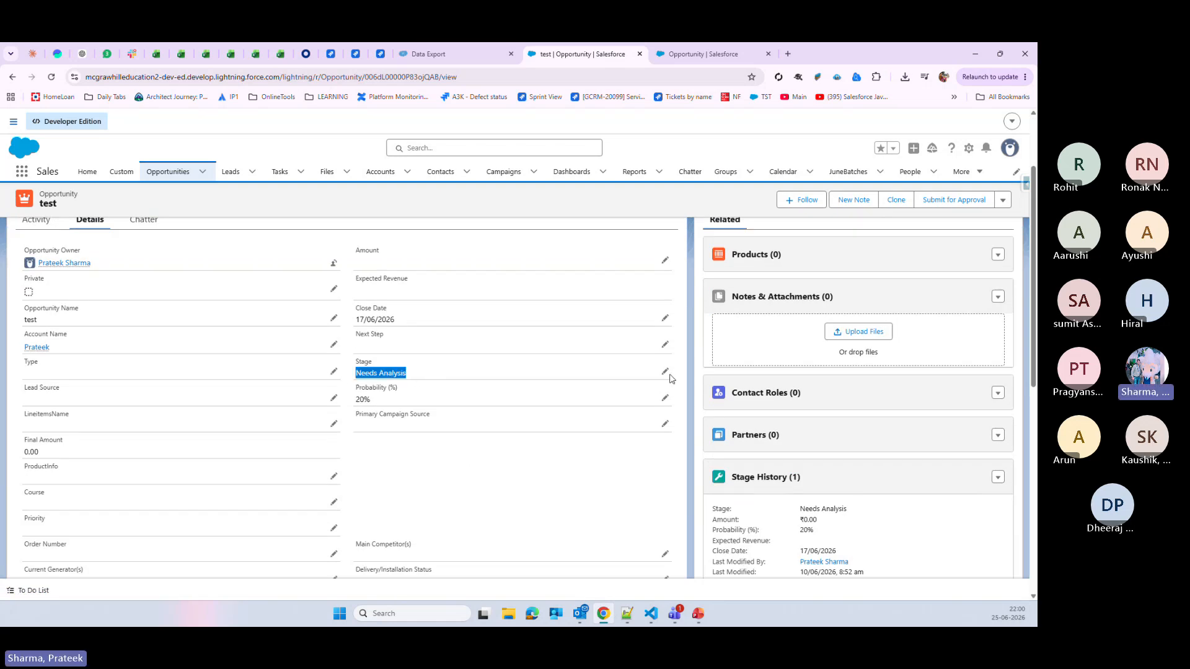
left_click(665, 371)
left_click(412, 385)
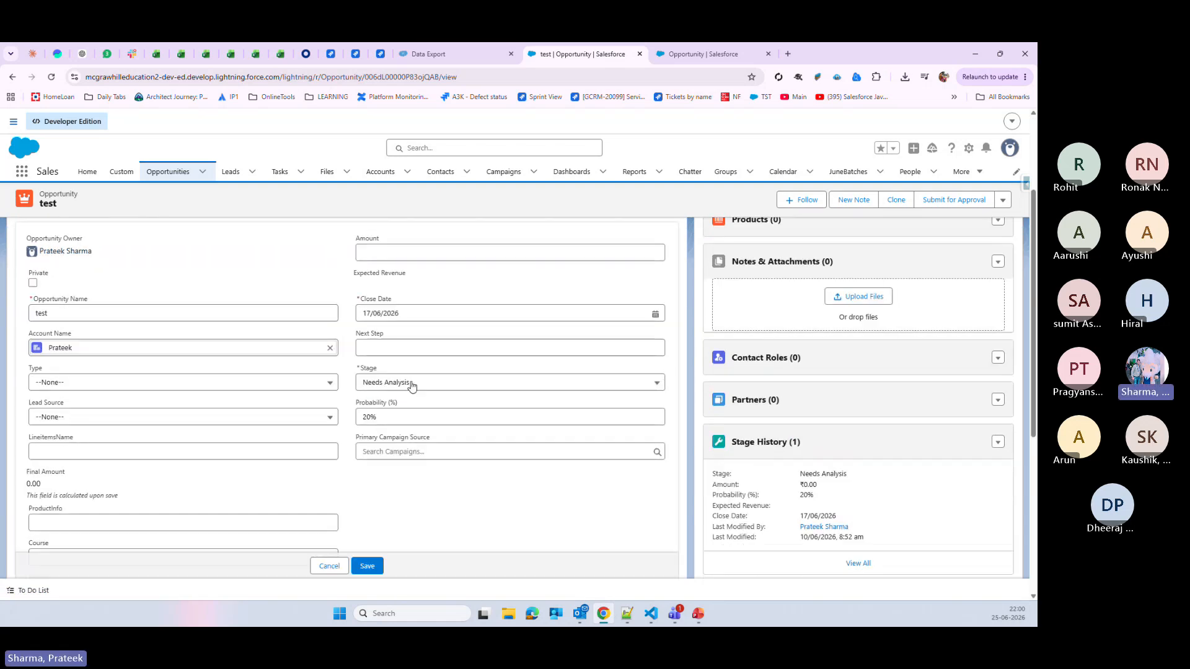
left_click(408, 350)
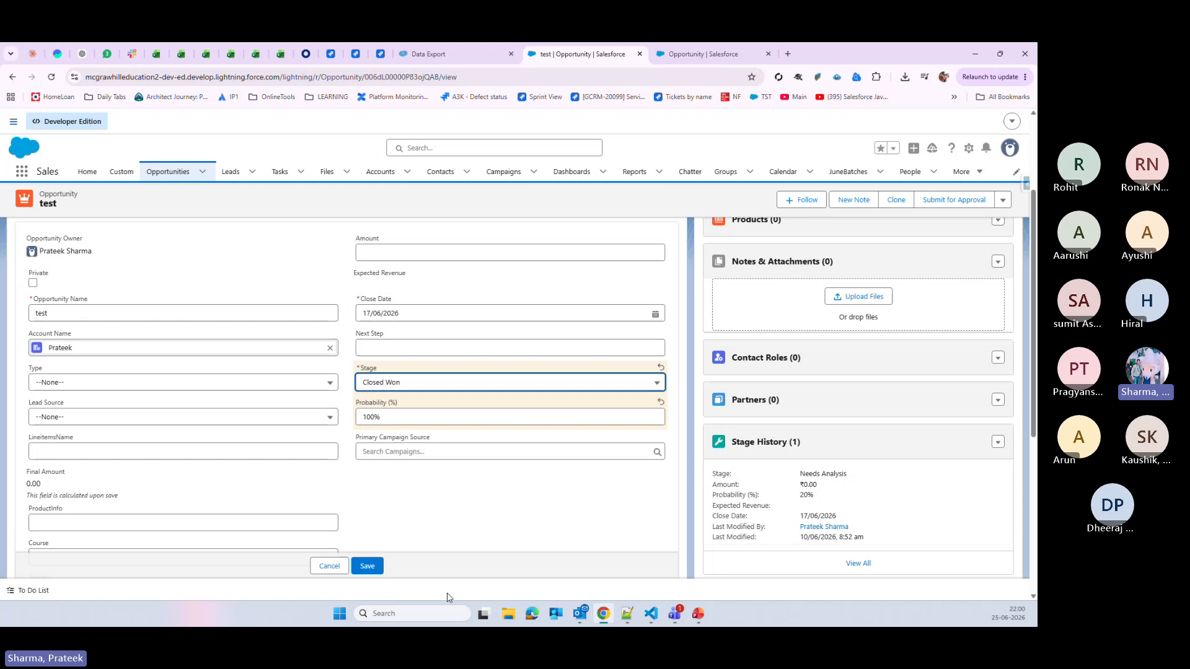
left_click(367, 566)
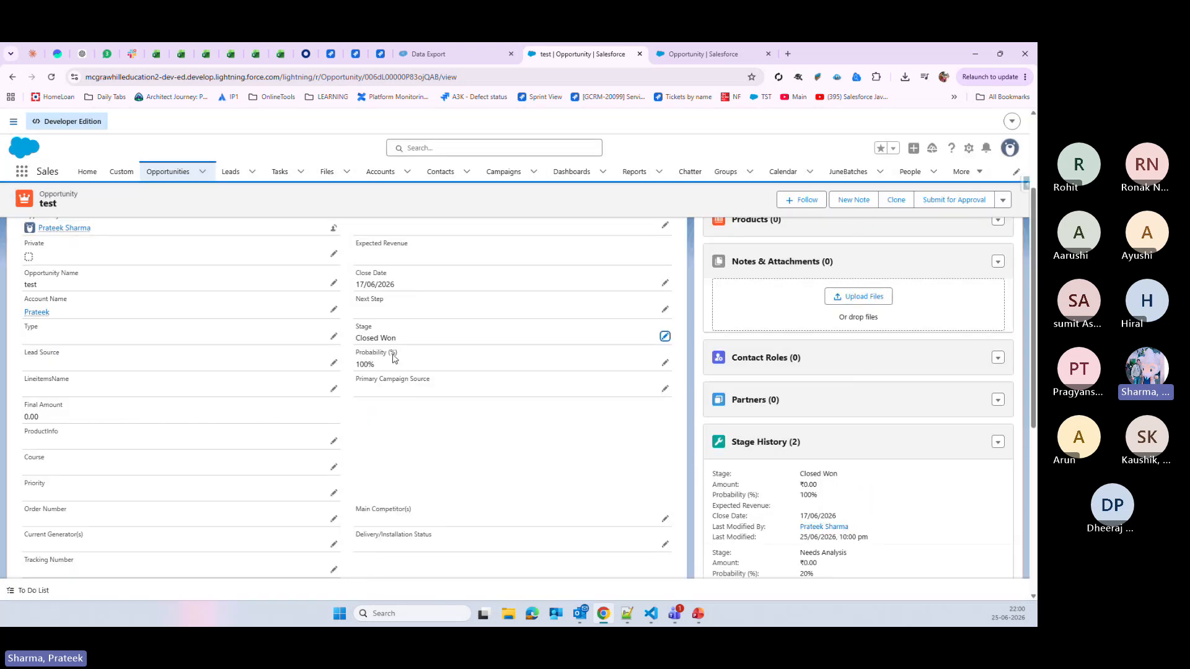
- Try to move the test opportunity from Closed Won back to the Prospecting stage and save it
left_click_drag(357, 338, 414, 338)
left_click(414, 338)
triple_click(414, 341)
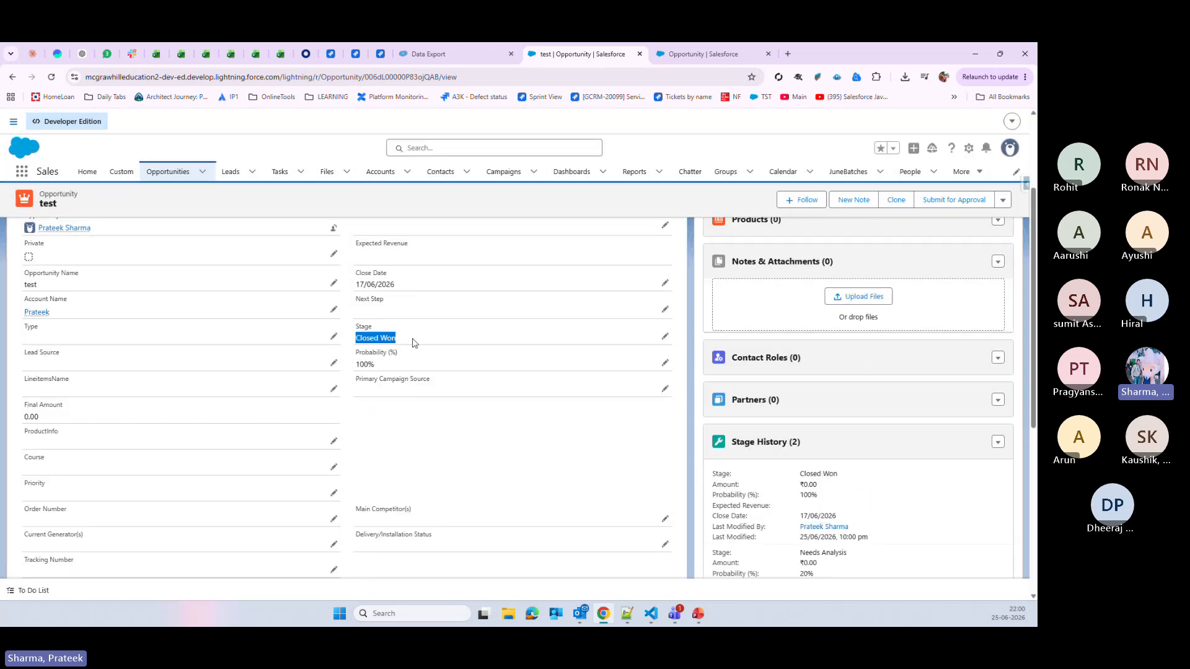
left_click(664, 336)
left_click(412, 347)
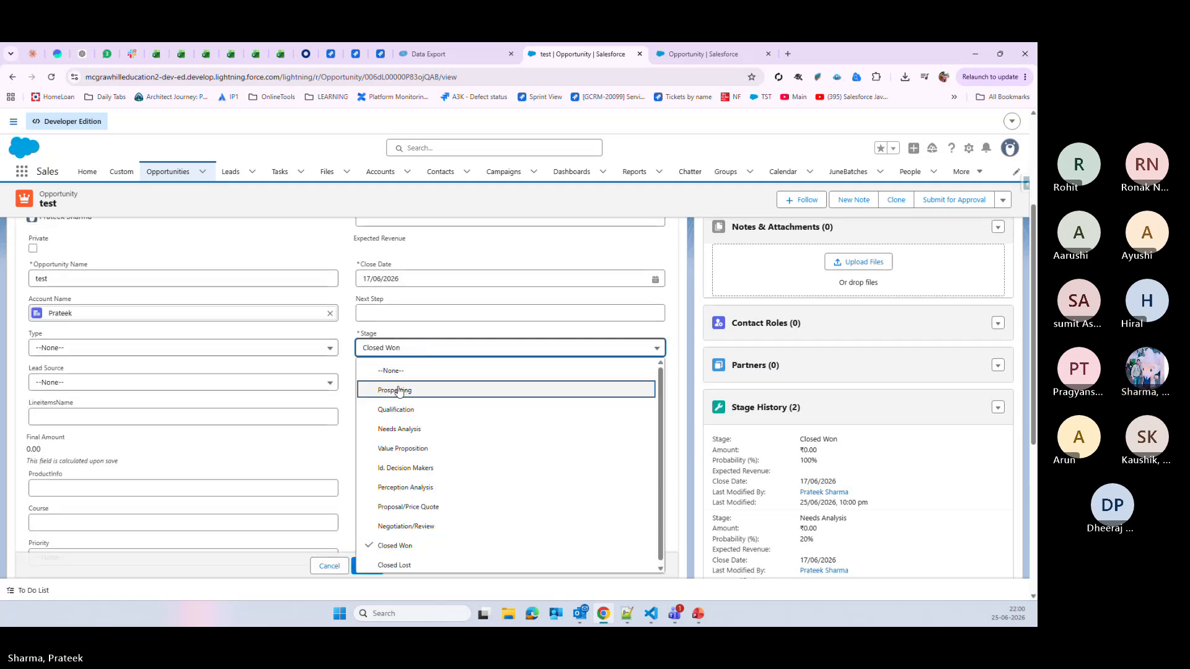
left_click(399, 390)
left_click(367, 566)
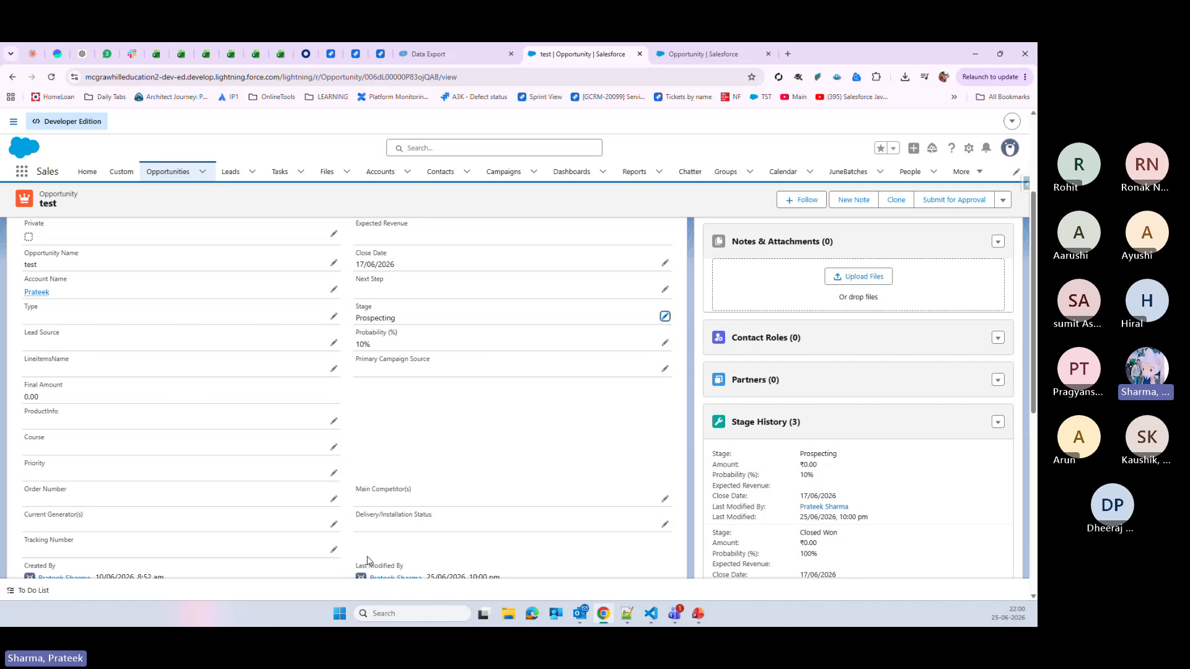
scroll(369, 564, "down", 1)
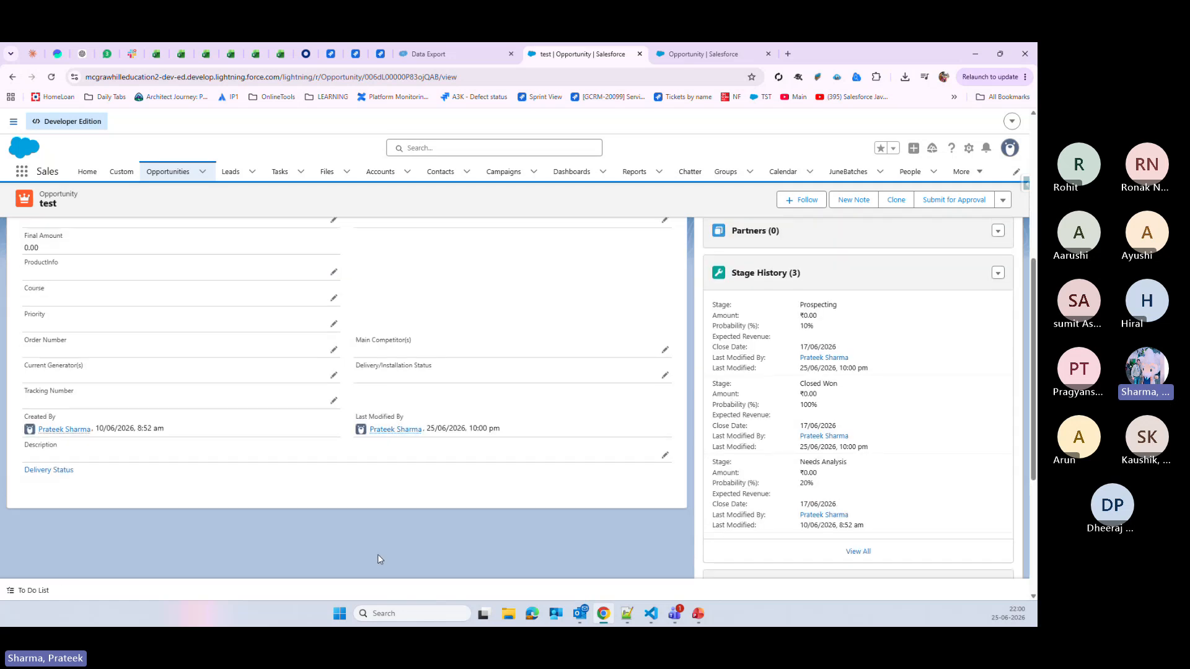
- Open the ValidateStage rule for editing and insert the IF function at the start of its error condition formula
left_click(464, 55)
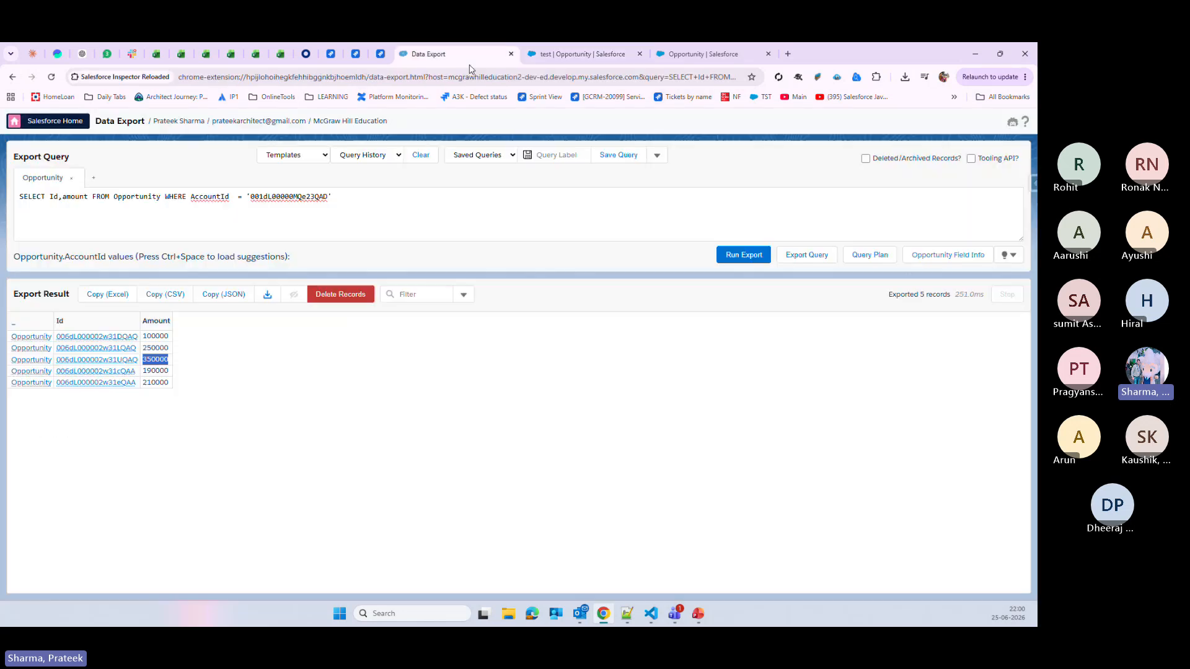
left_click(701, 54)
left_click(433, 319)
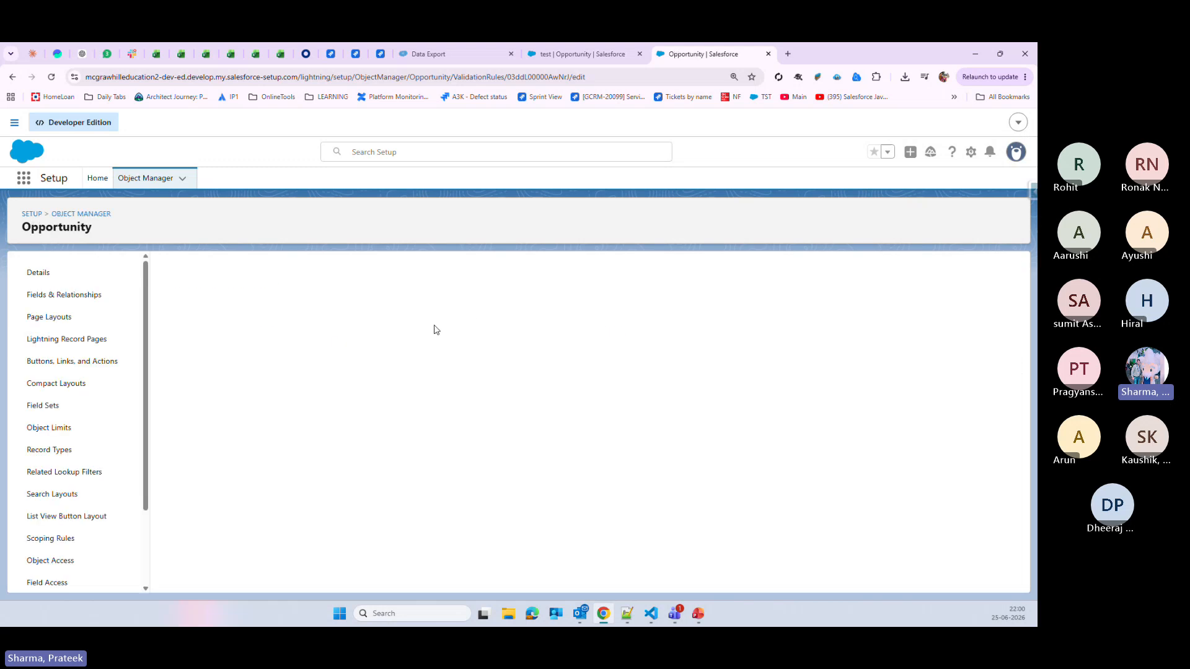
scroll(703, 481, "down", 2)
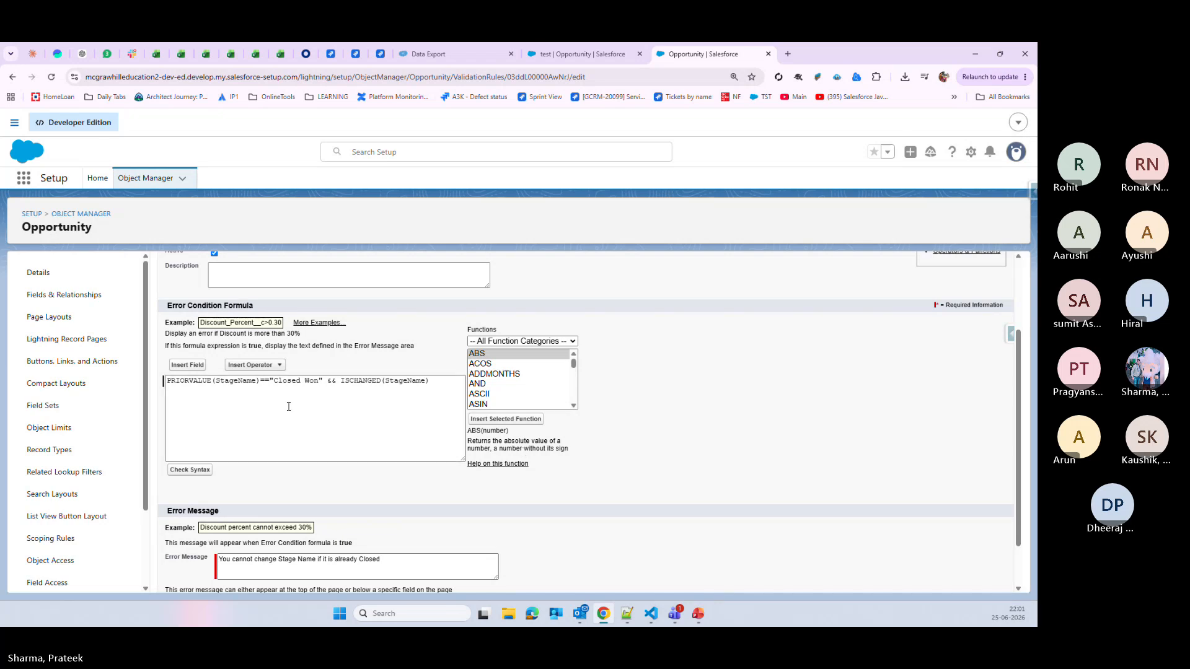
left_click(167, 380)
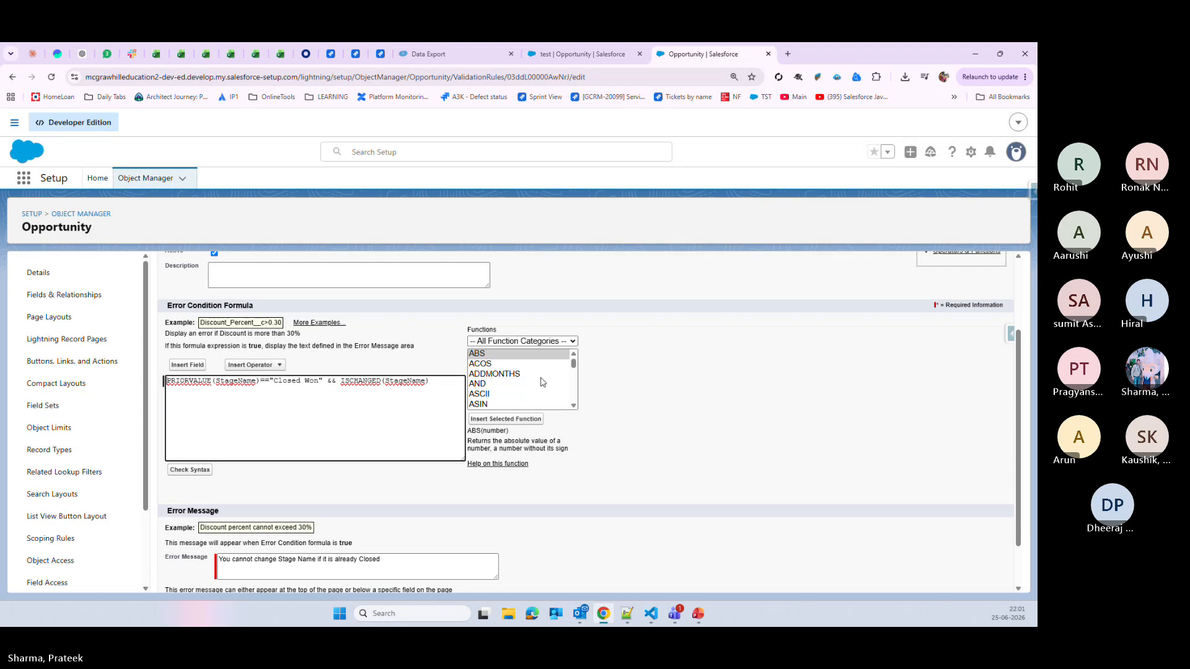
left_click(518, 358)
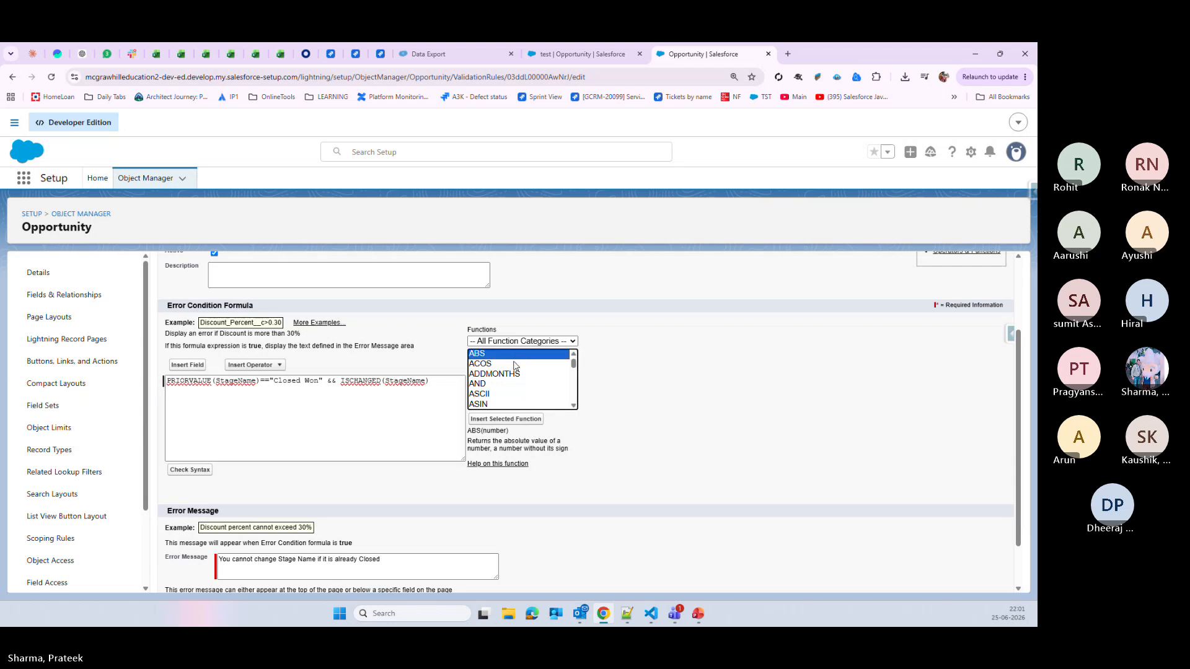
key("i")
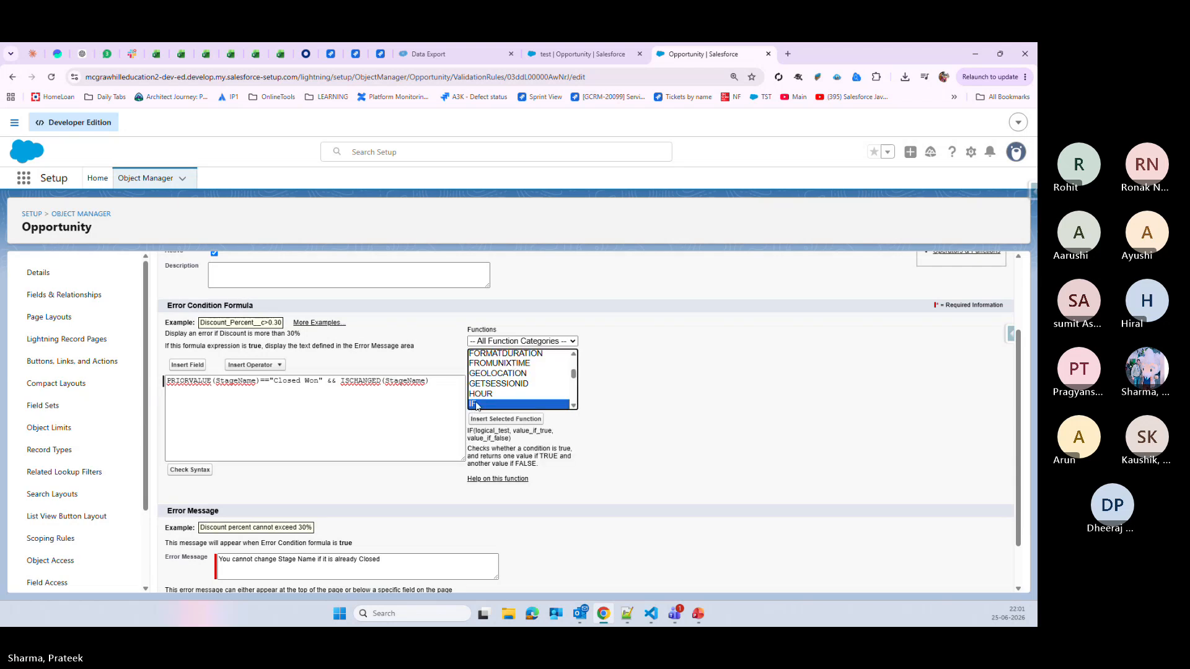
left_click(505, 419)
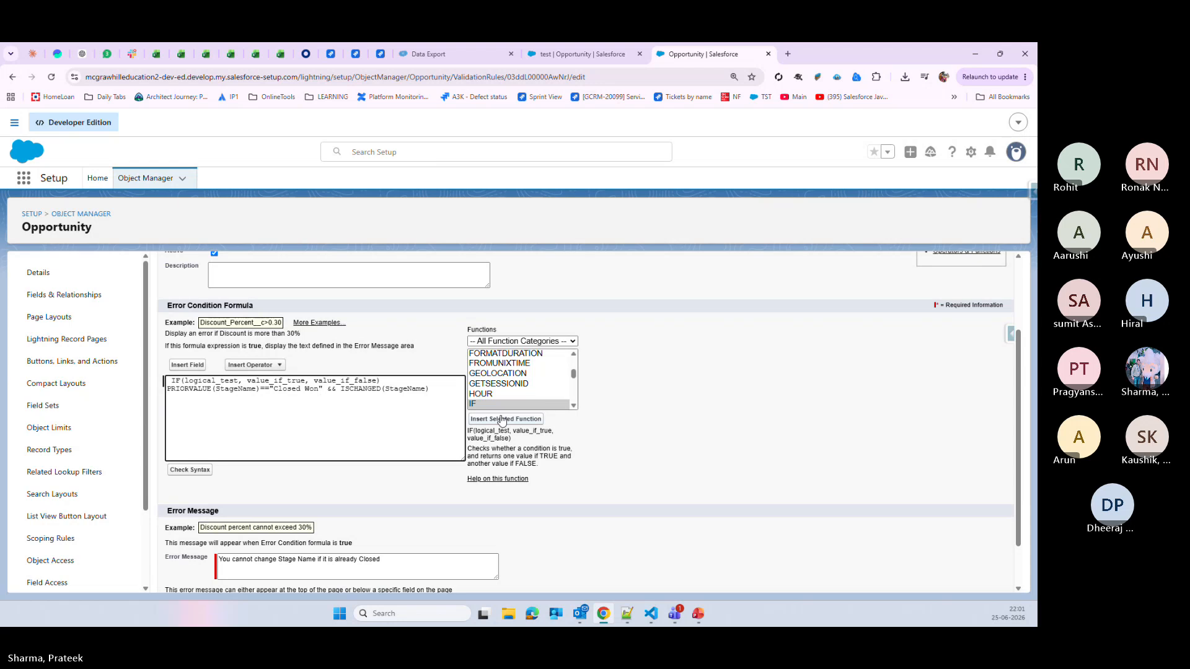
- Move PRIORVALUE(StageName)=="Closed Won" && ISCHANGED(StageName) into the IF function, replacing the logical_test placeholder
left_click_drag(167, 392, 322, 391)
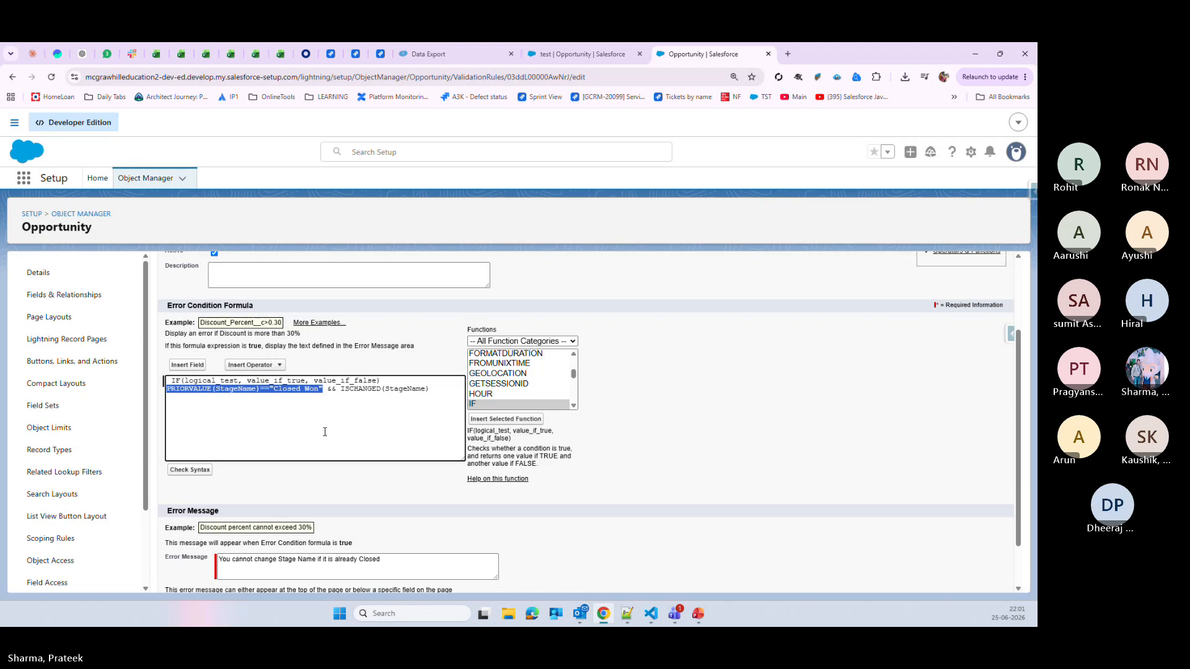
key("ctrl+x")
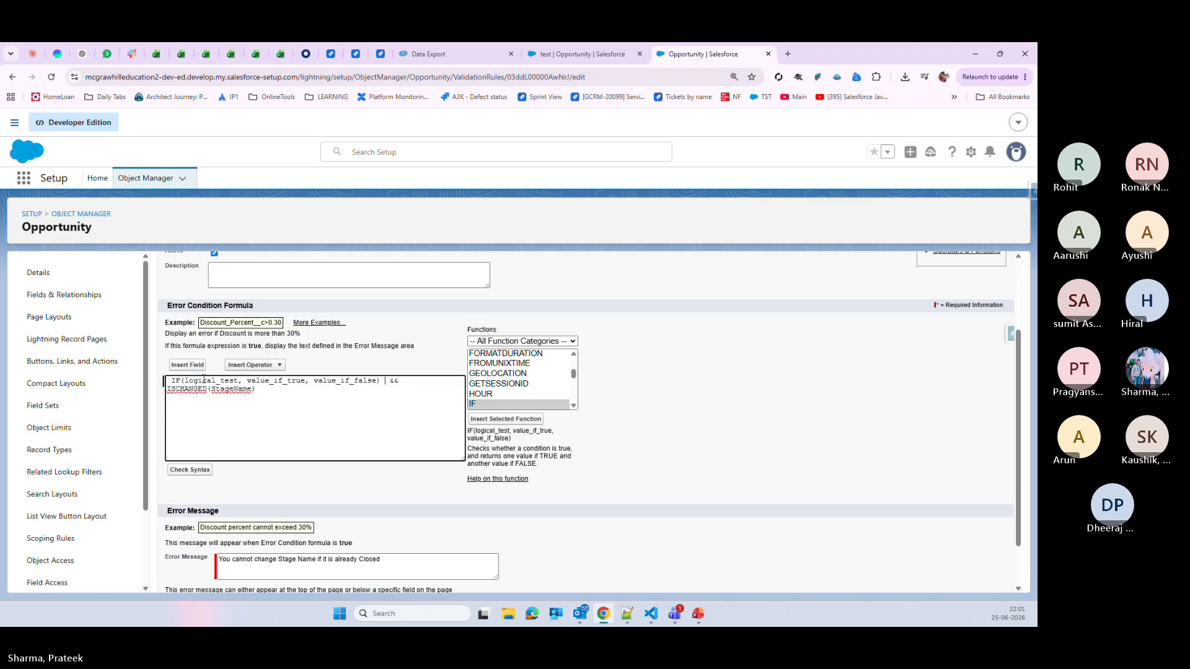
double_click(211, 380)
key("ctrl+v")
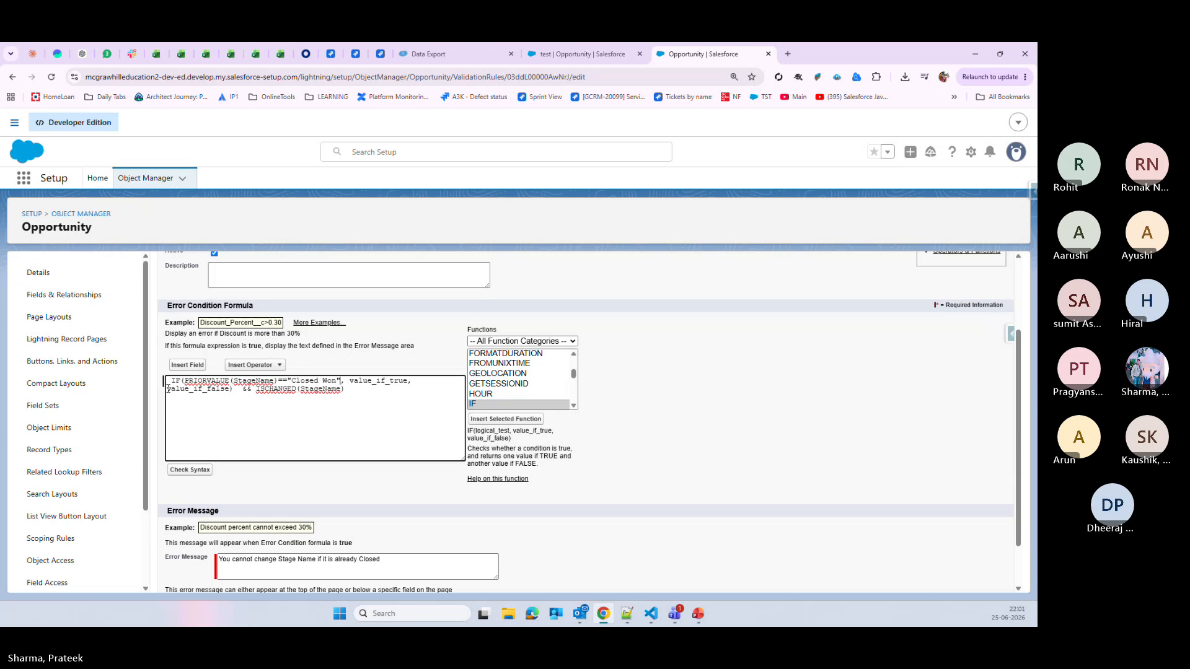
left_click_drag(241, 390, 348, 389)
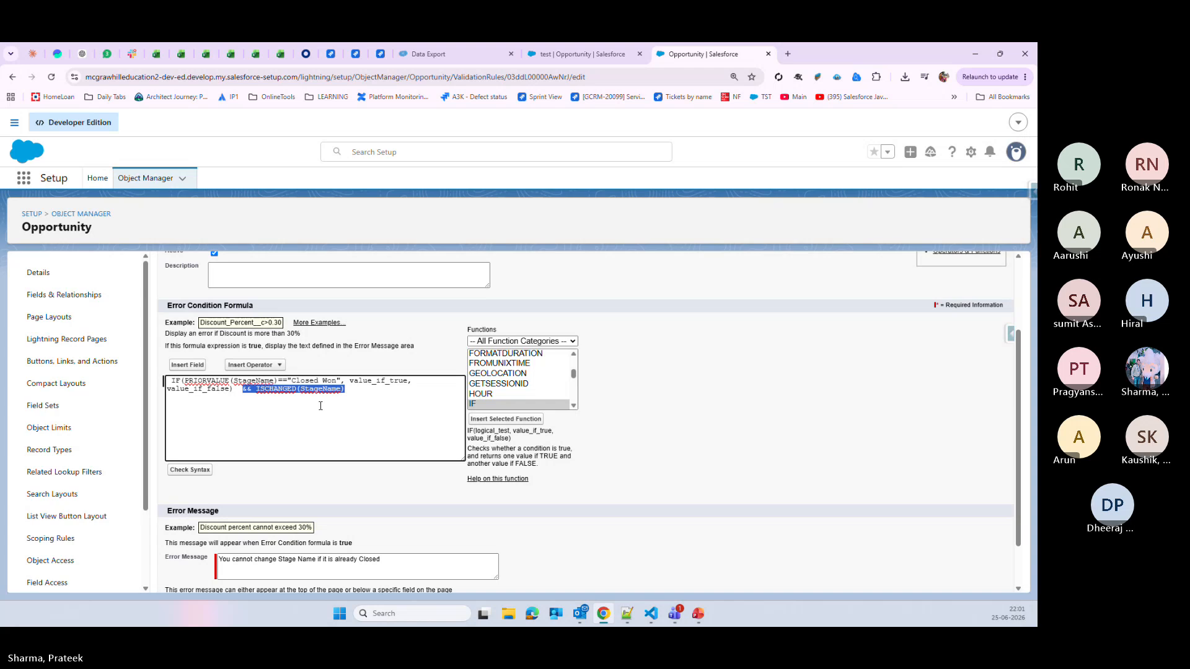
key("BackSpace")
left_click(344, 380)
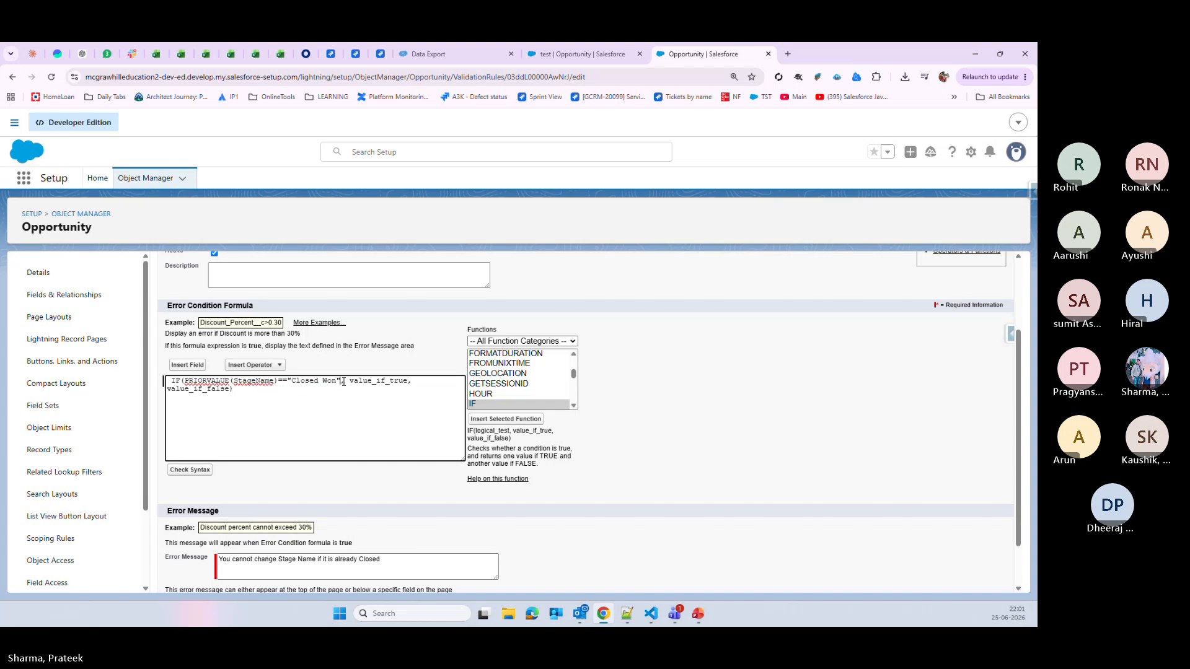
key("ctrl+v")
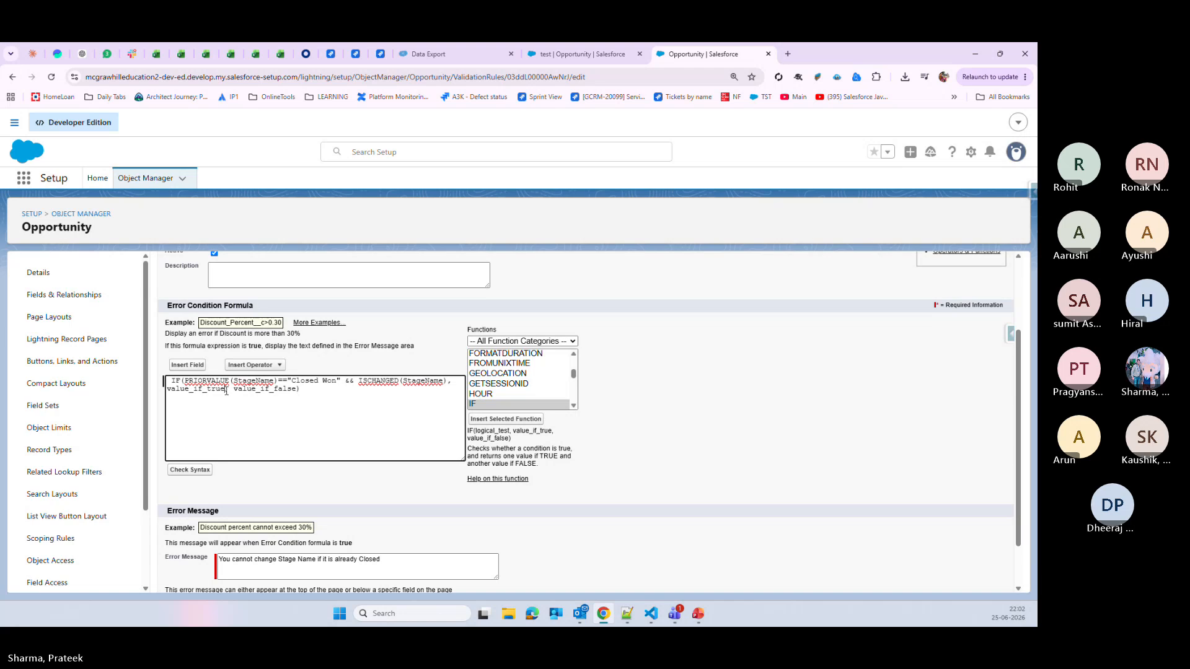
- Replace the IF function's value_if_true placeholder with true and value_if_false with false
left_click_drag(226, 391, 163, 388)
type("true")
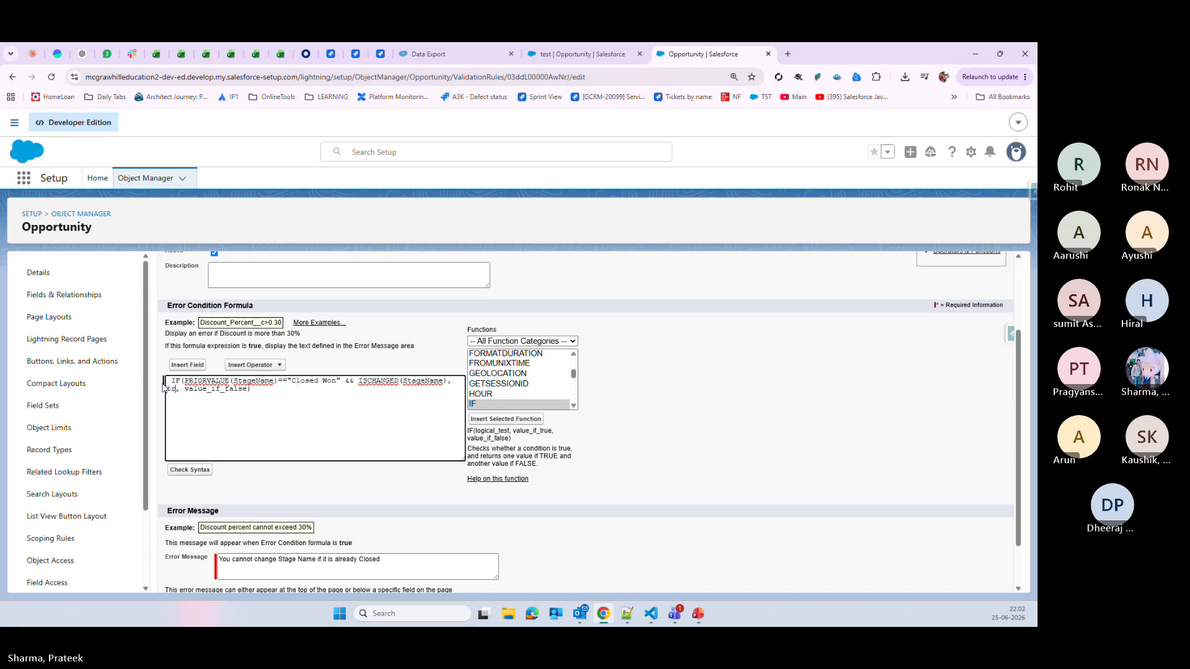
double_click(255, 397)
type("false")
- Check the IF formula's syntax and save the ValidateStage rule
left_click(190, 471)
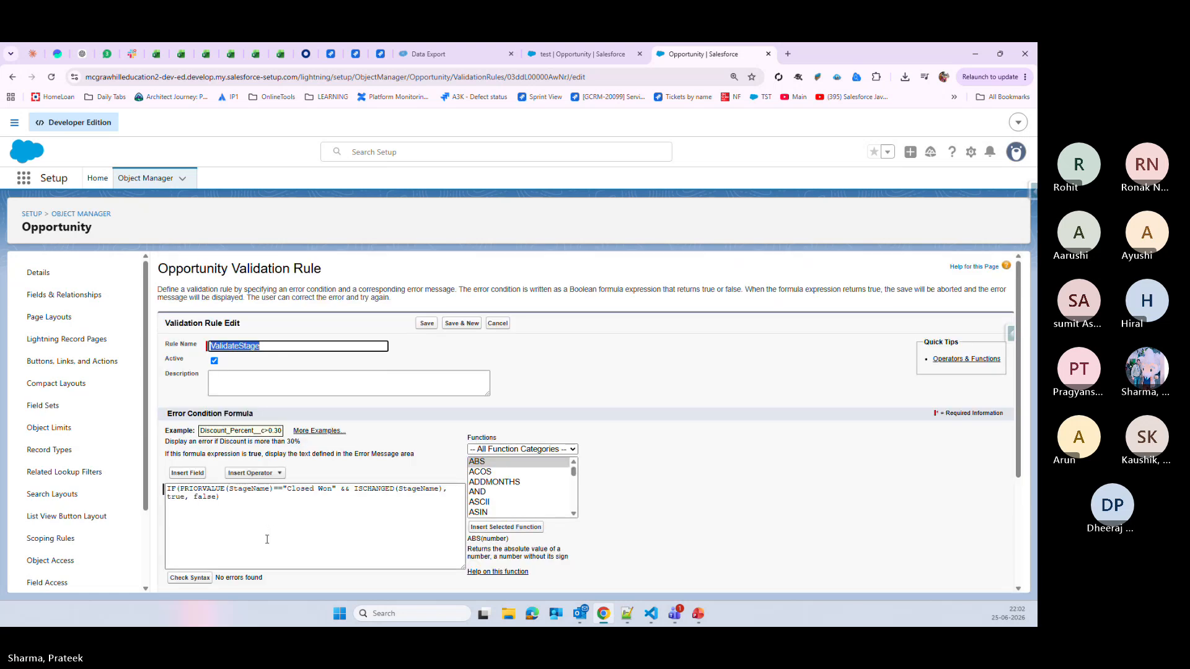
scroll(265, 537, "down", 1)
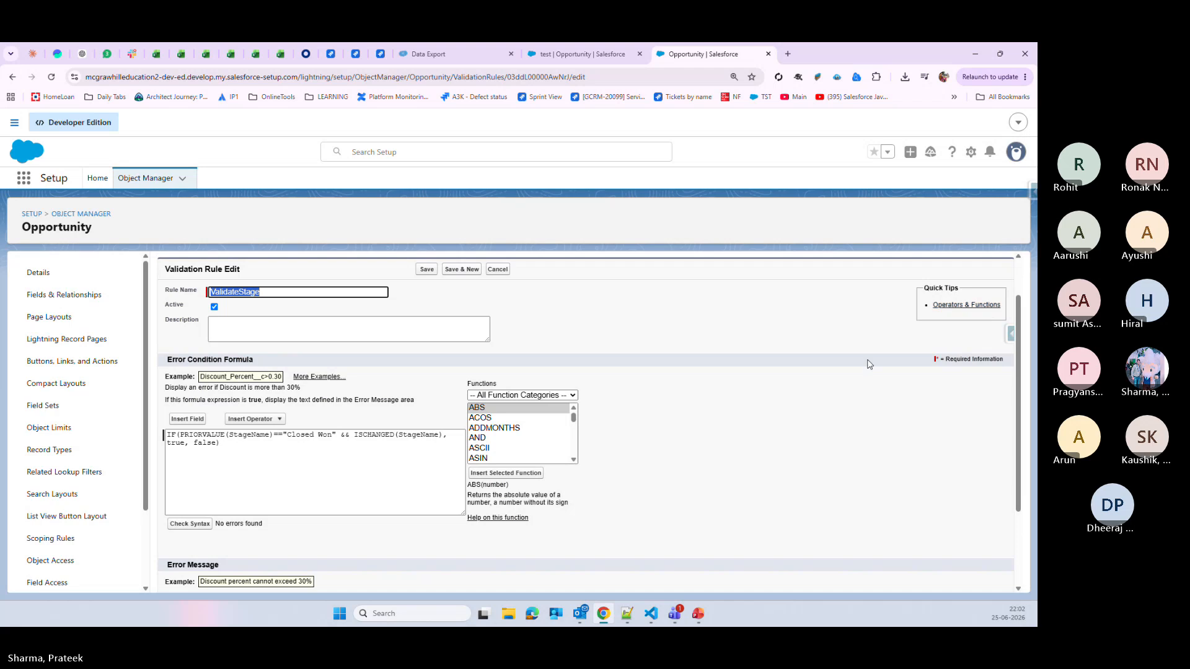
scroll(521, 544, "down", 2)
left_click(427, 577)
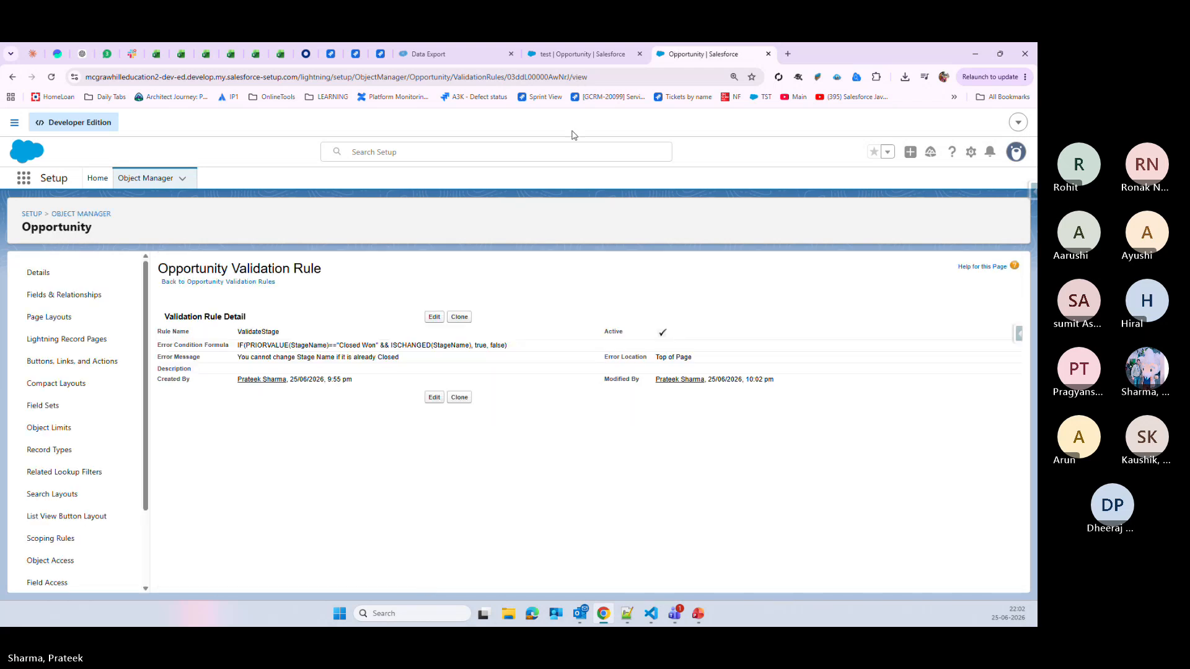
- Return to the test opportunity, set its Stage to Closed Won and save it
left_click(597, 51)
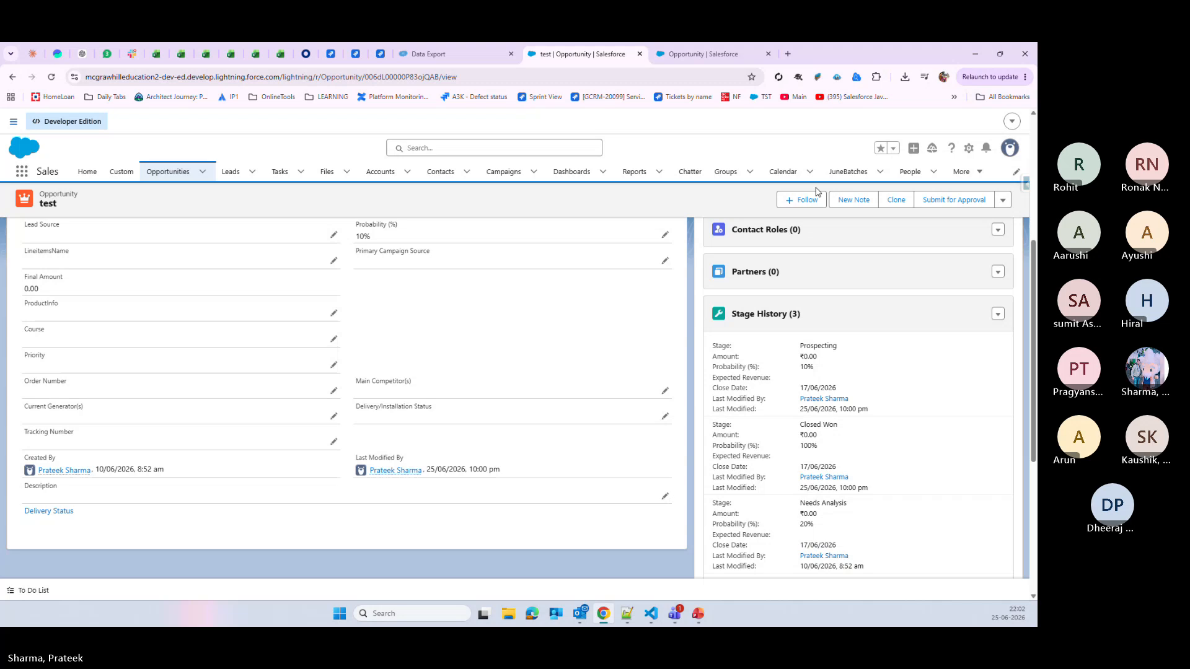
scroll(490, 399, "up", 2)
scroll(506, 406, "up", 2)
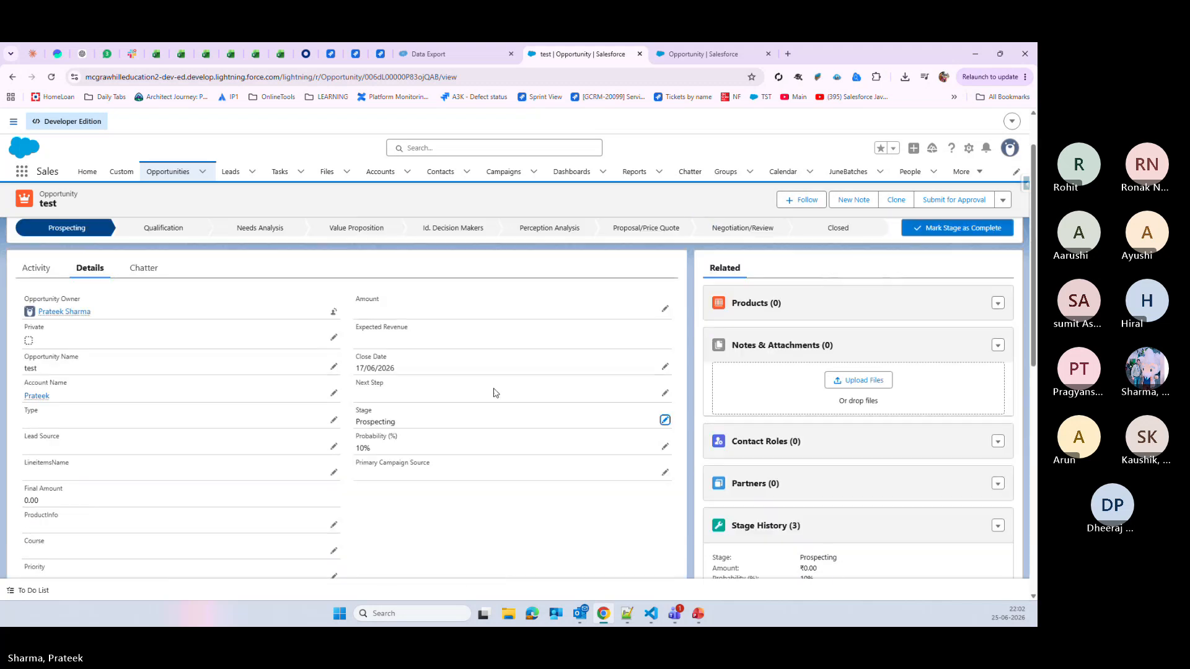
left_click(663, 426)
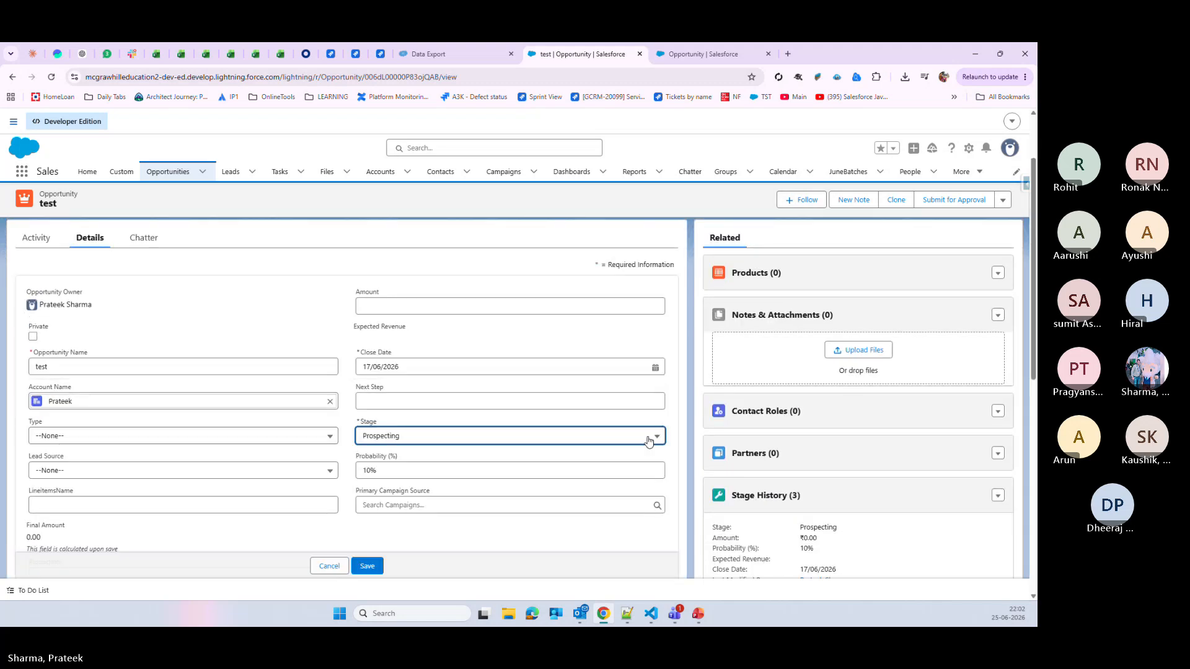
left_click(555, 438)
left_click(428, 399)
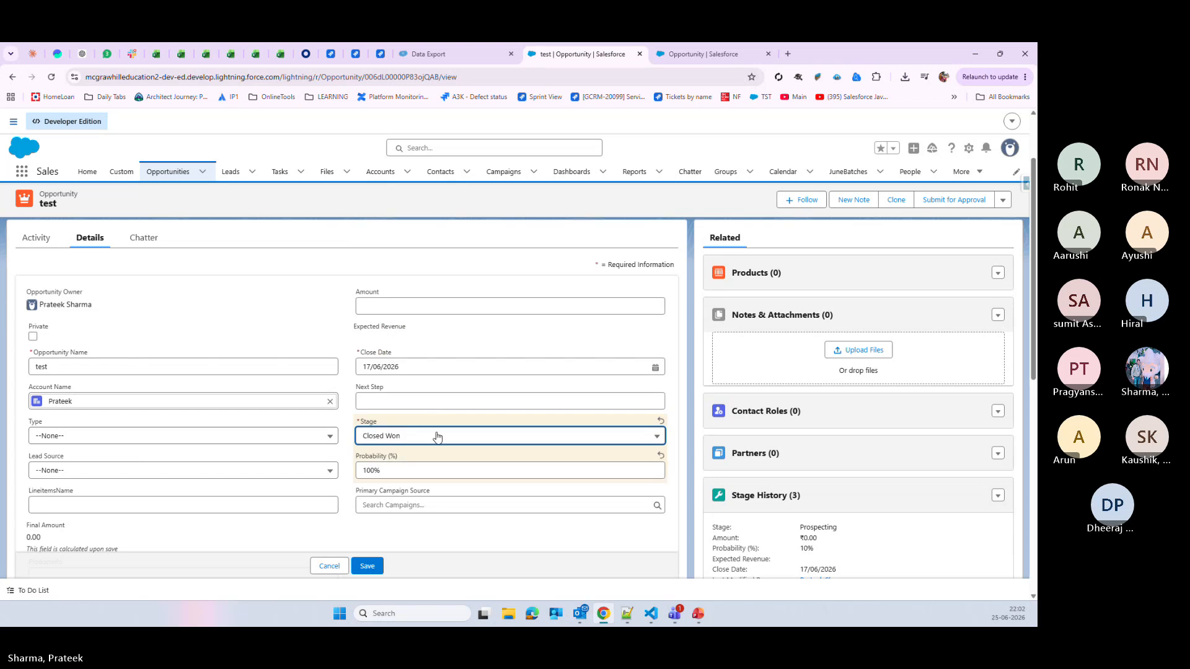
left_click(365, 566)
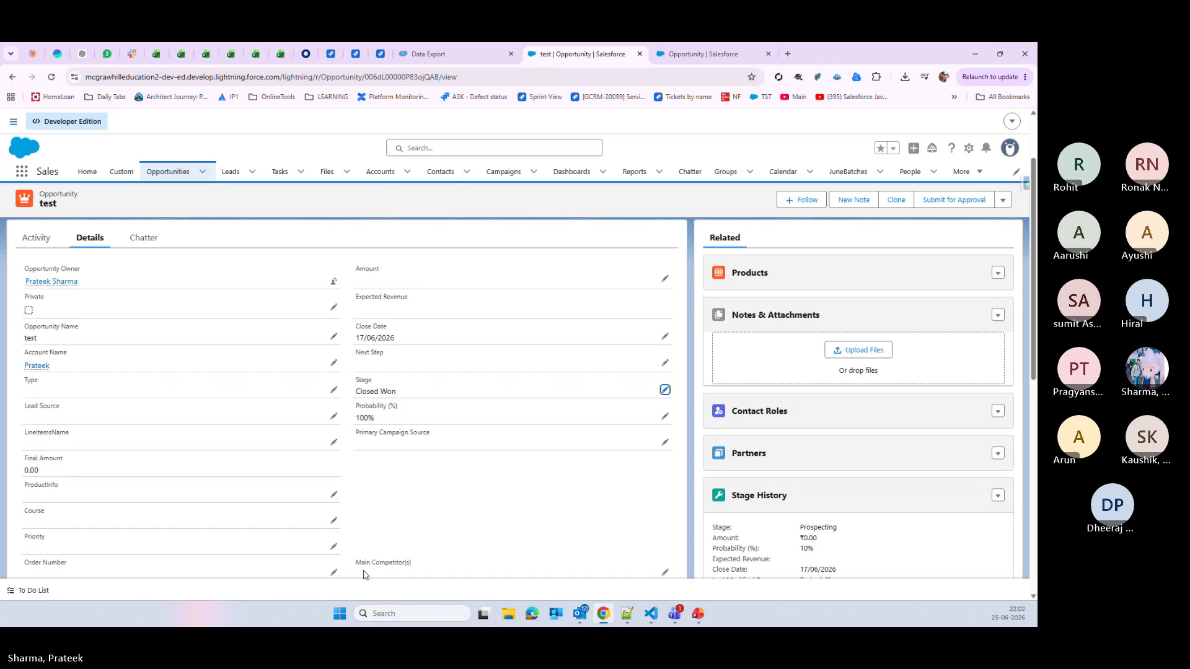
- Try to change the Closed Won opportunity's Stage to Proposal/Price Quote and save it
left_click(665, 390)
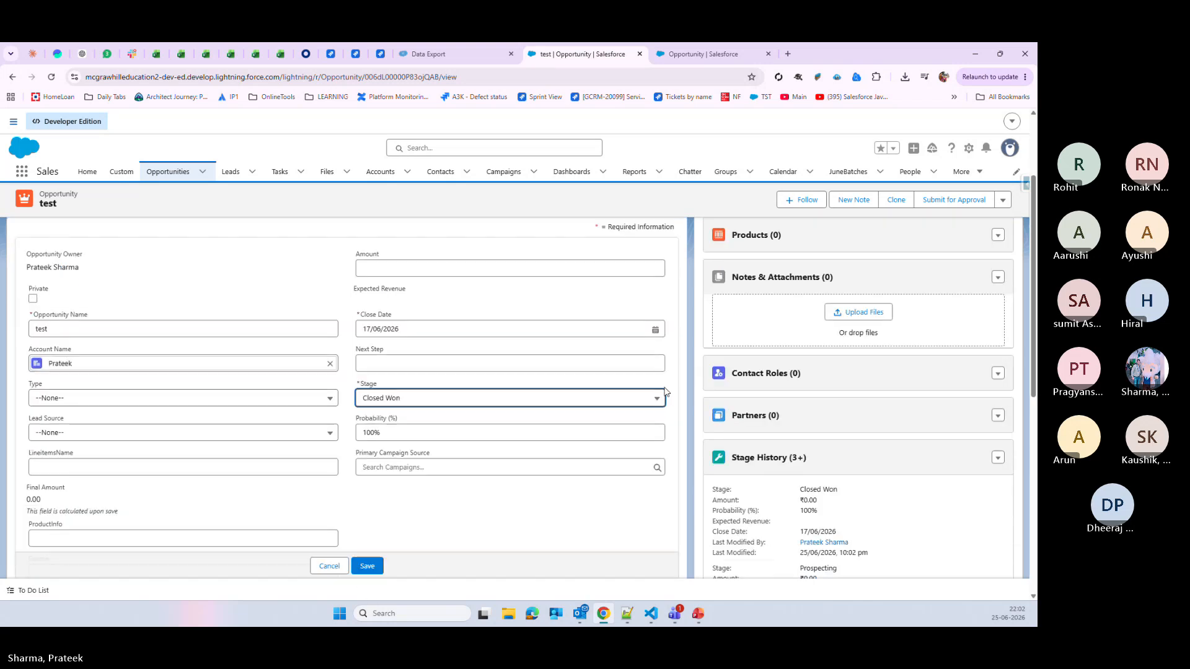
left_click(401, 400)
left_click(417, 323)
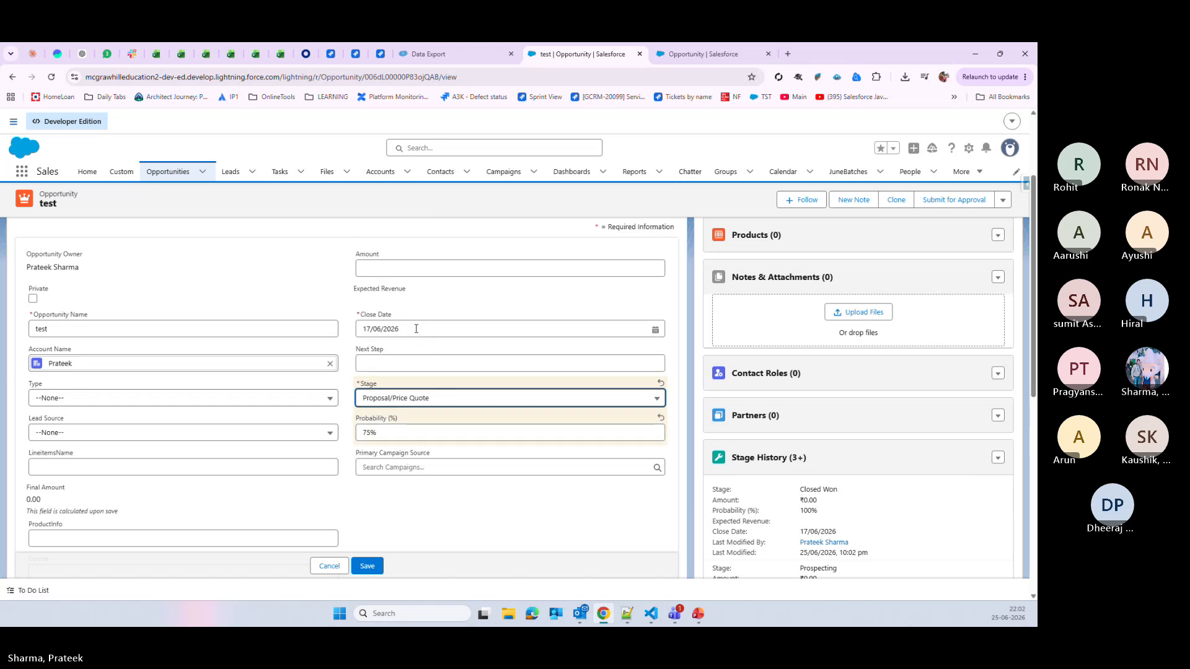
left_click(369, 569)
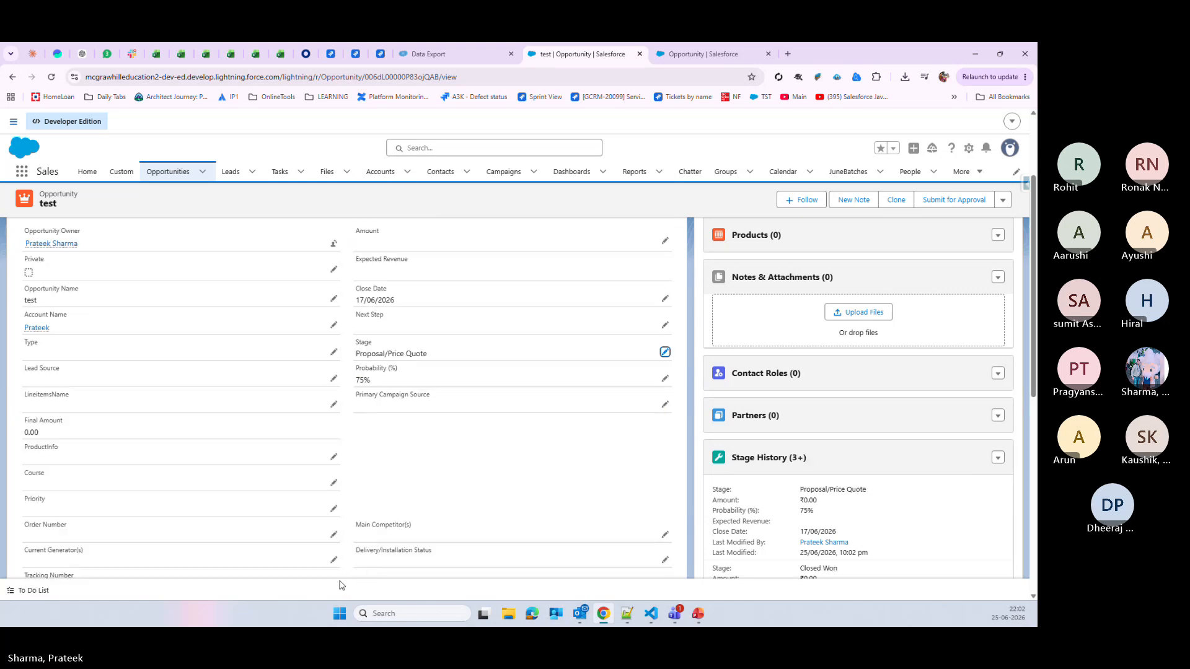
- Go back to the ValidateStage rule's detail page and review its full error condition formula
left_click(700, 54)
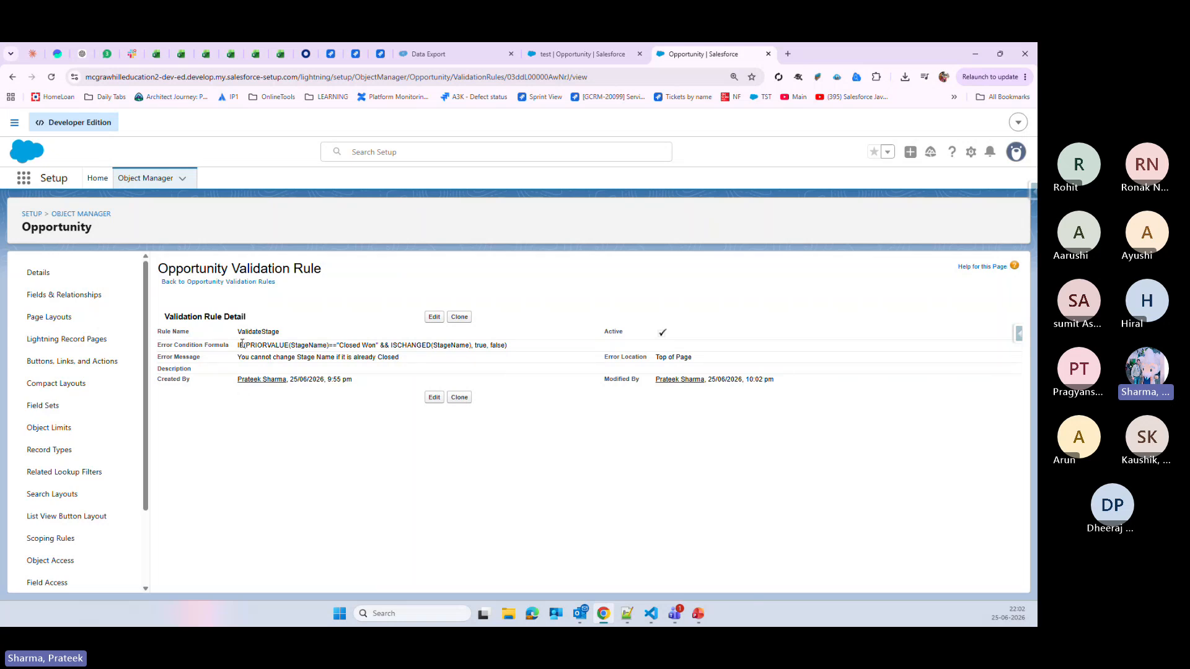
left_click_drag(241, 345, 508, 347)
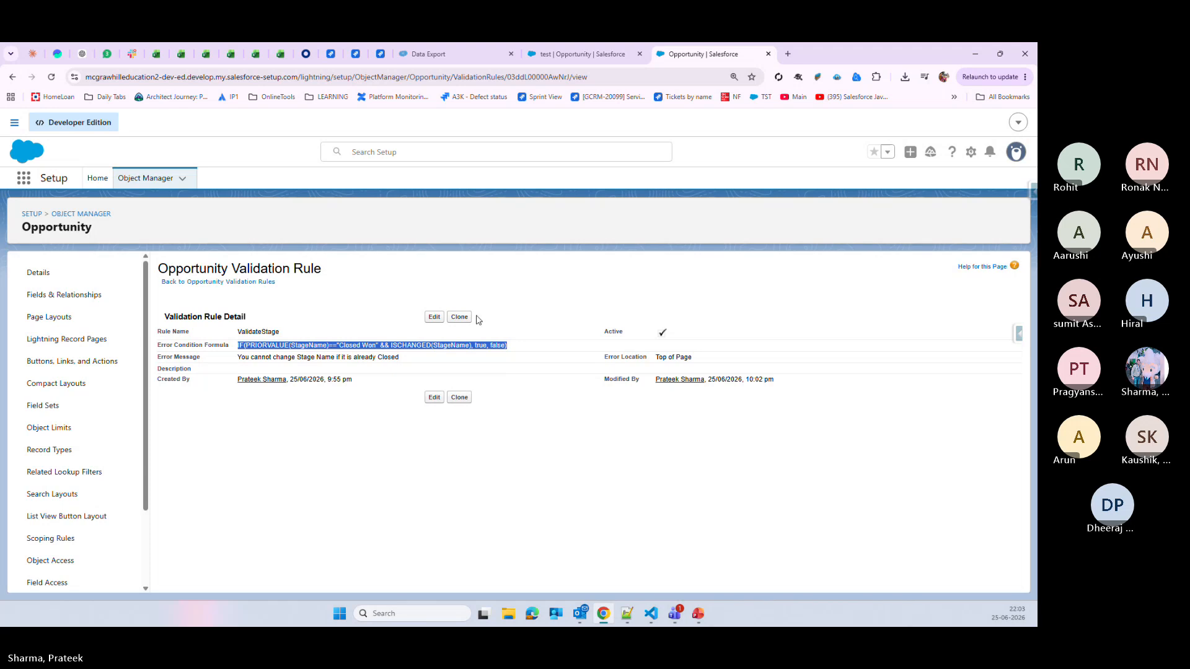
- Edit the ValidateStage formula to PRIORVALUE(StageName)=="Closed Won" && ISCHANGED(StageName), removing the IF wrapper, and check its syntax
left_click(433, 317)
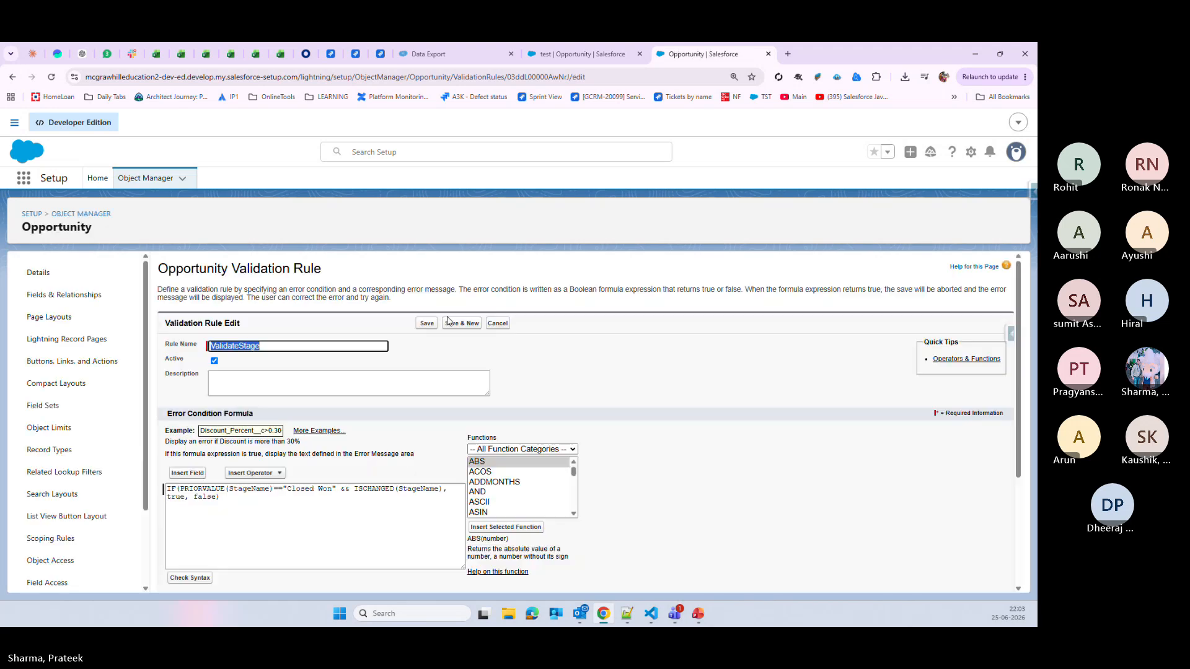
scroll(812, 422, "down", 2)
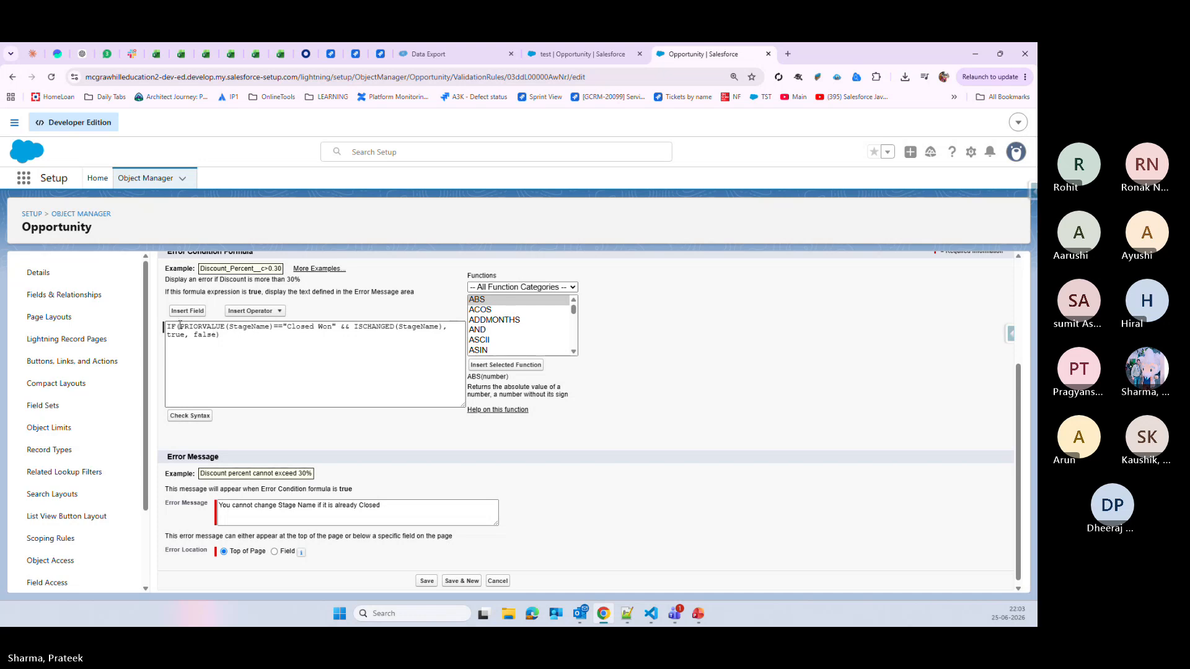
left_click_drag(179, 326, 273, 329)
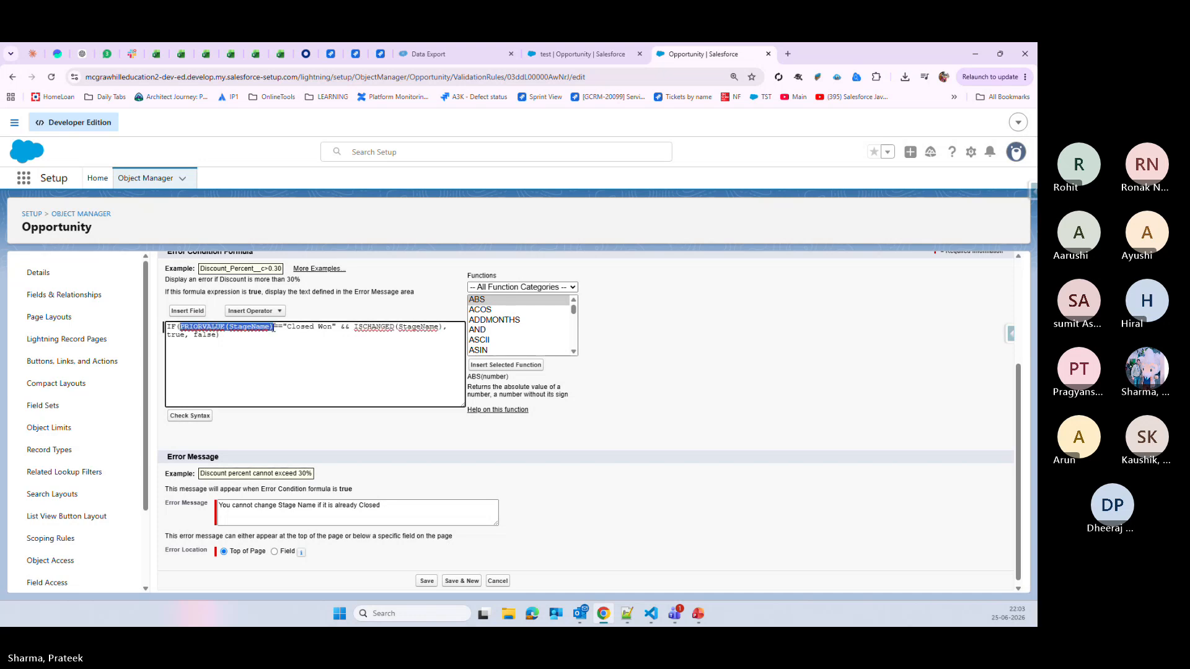
left_click(260, 396)
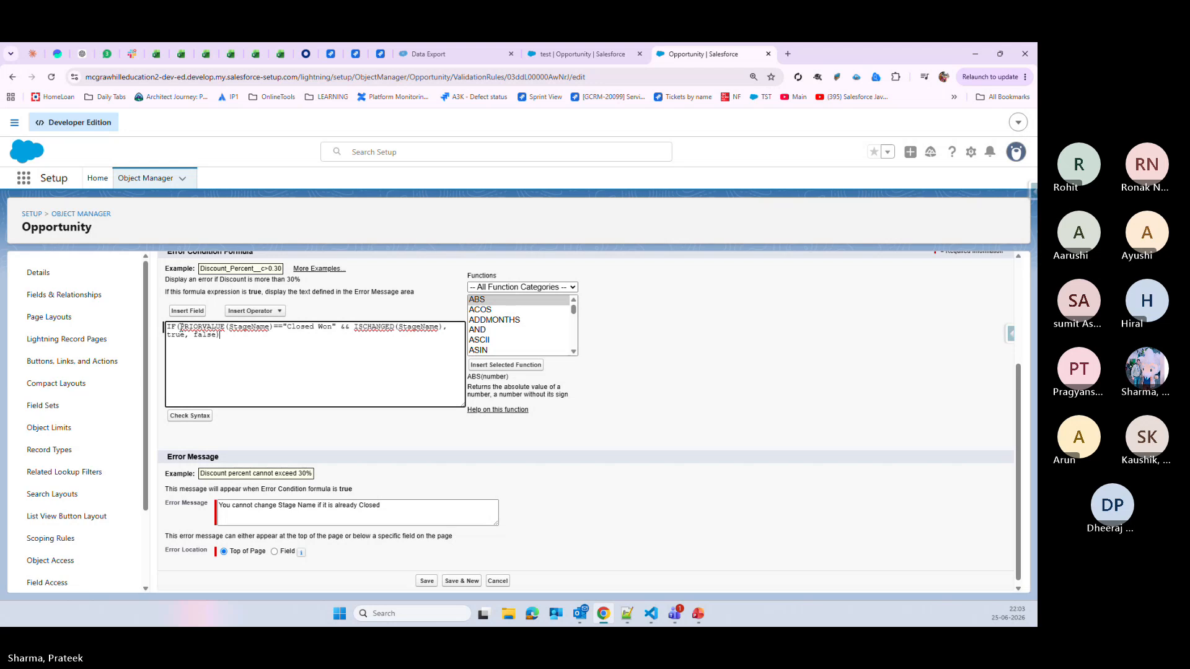
left_click_drag(179, 327, 161, 330)
key("BackSpace")
key("ctrl+shift+Right")
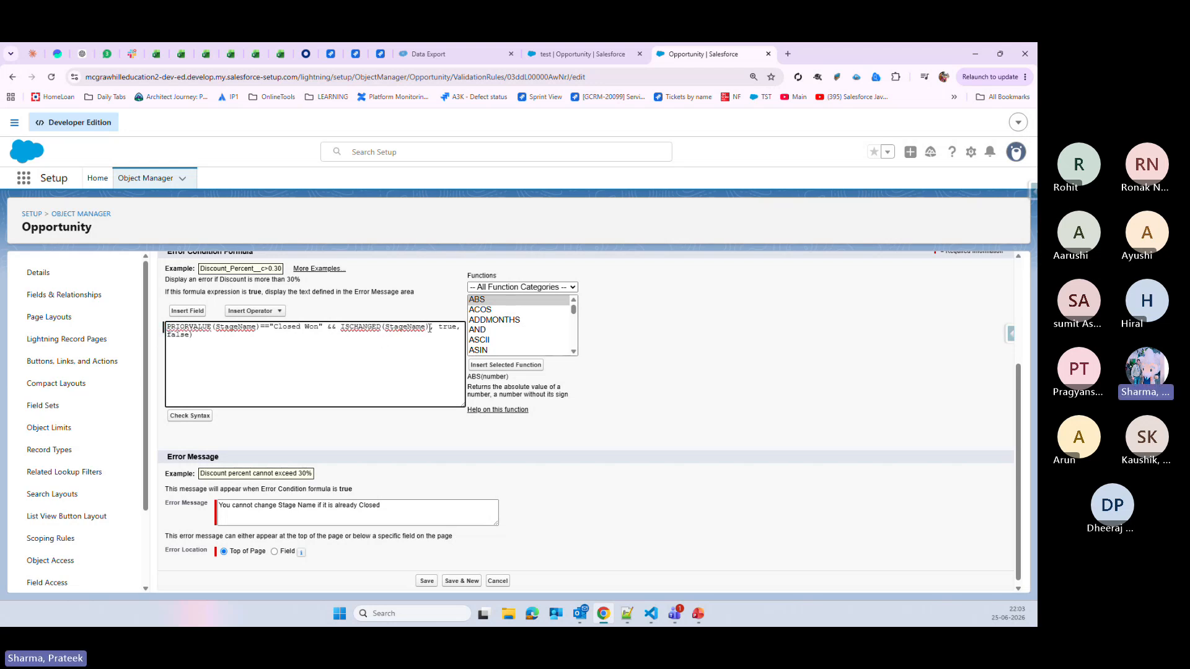
left_click_drag(430, 329, 457, 345)
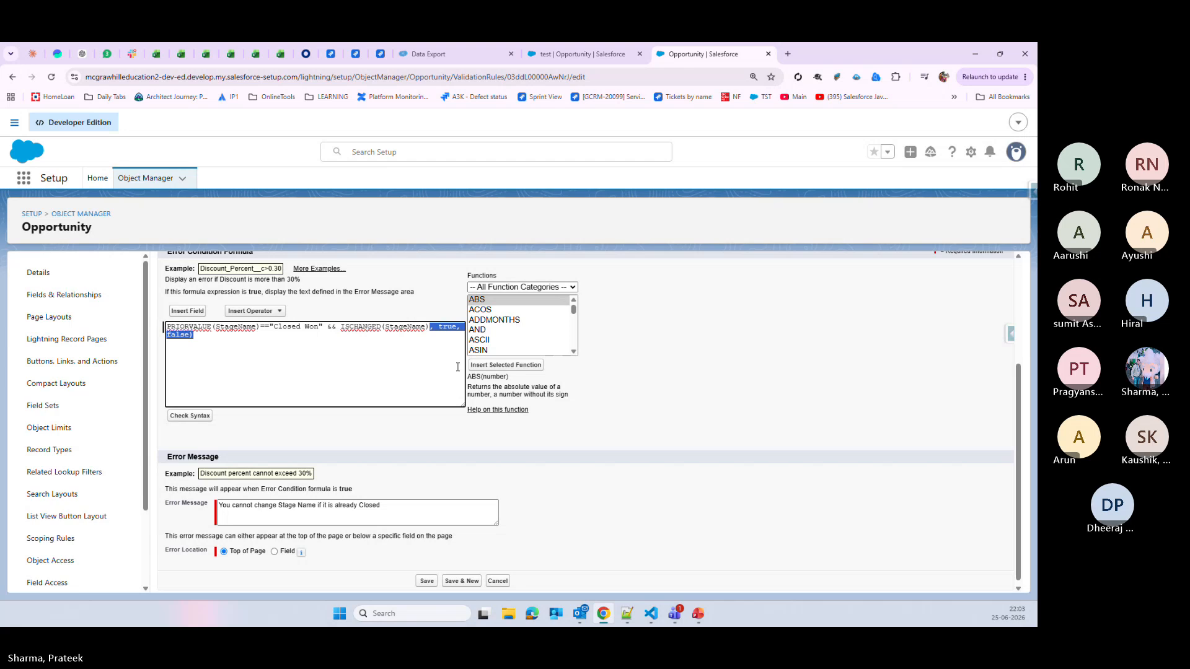
key("BackSpace")
left_click(190, 416)
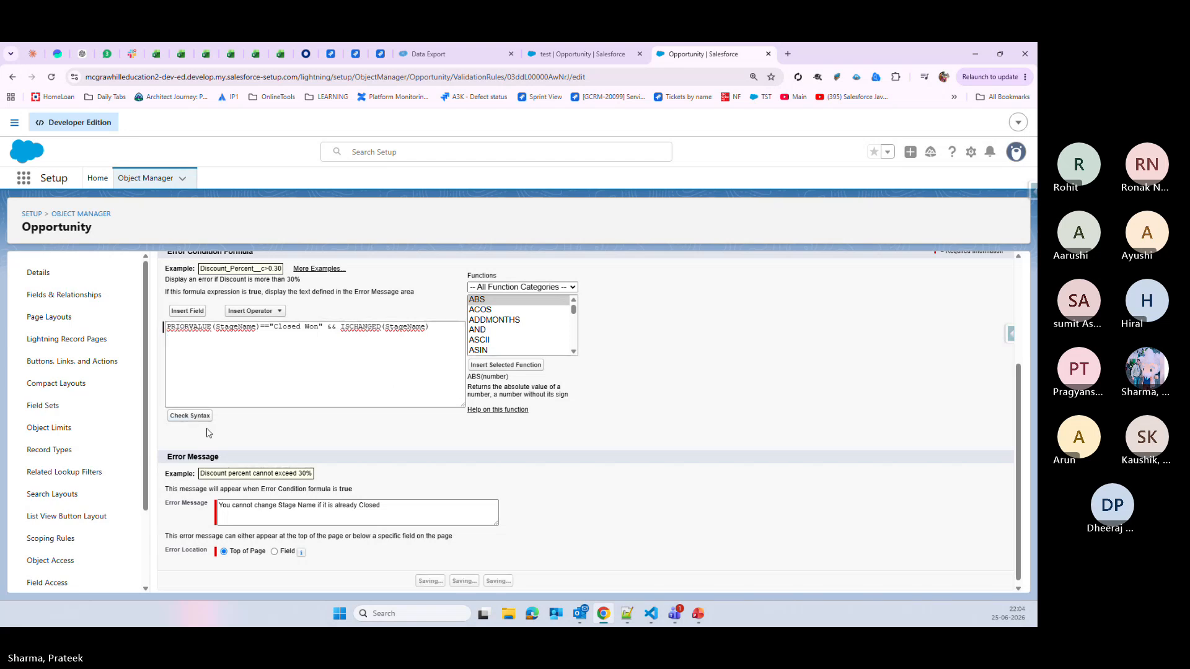
scroll(407, 470, "down", 3)
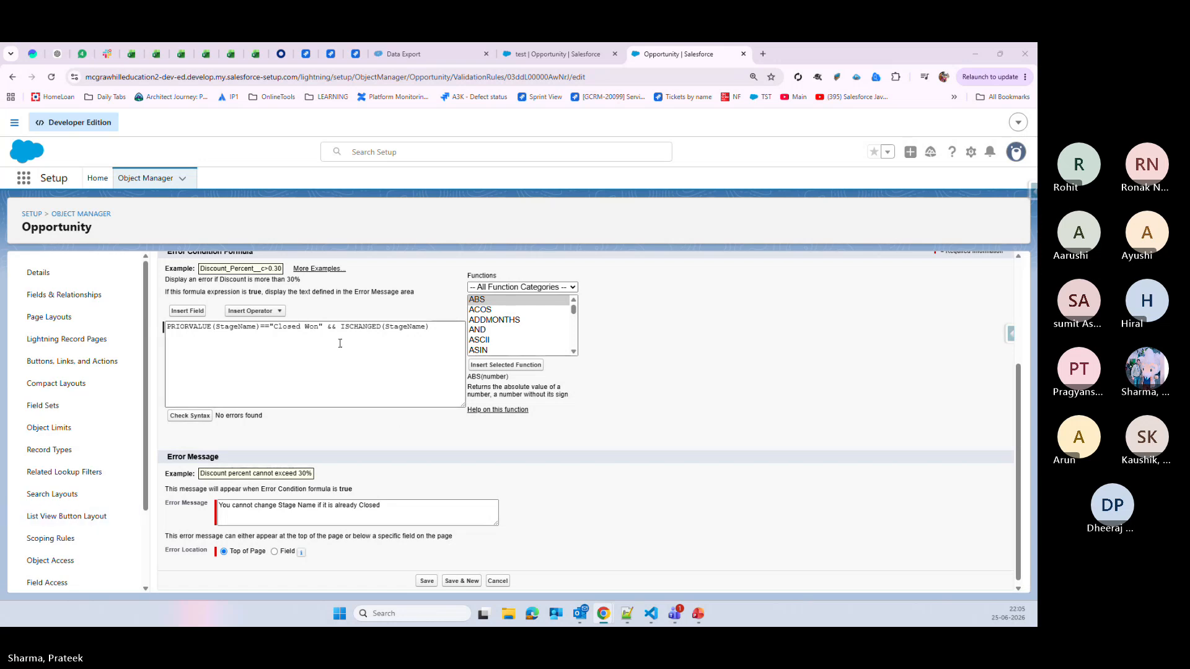
- Add an empty AND() block above the existing condition, with blank lines between its parentheses
left_click_drag(437, 327, 162, 326)
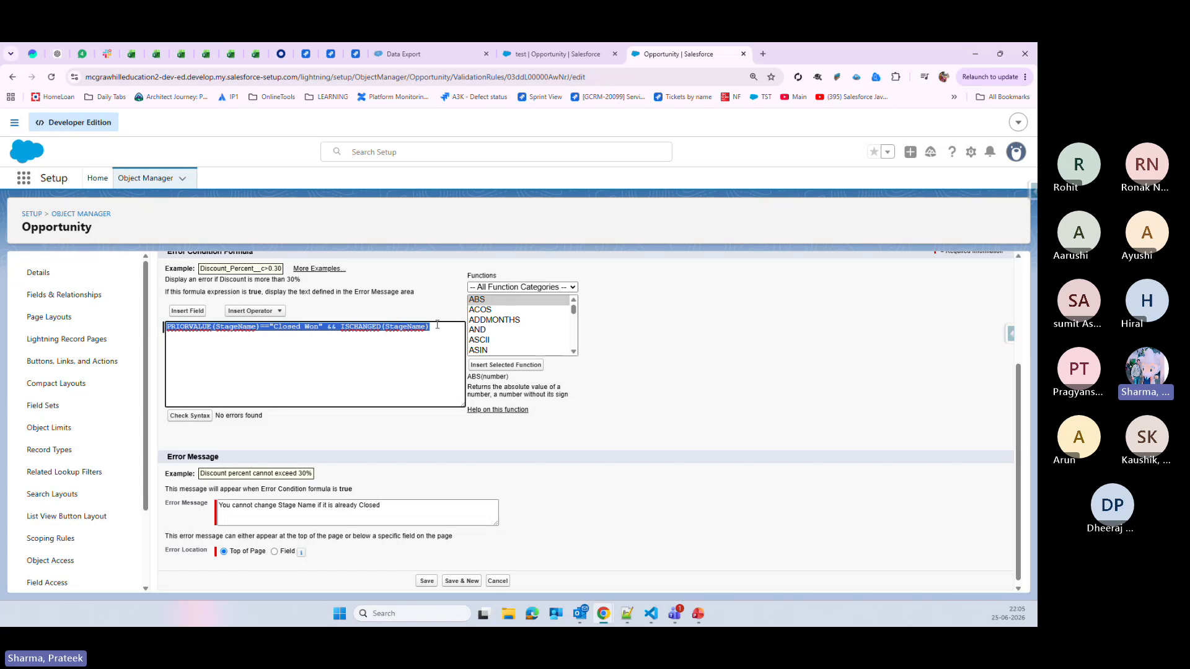
left_click_drag(437, 325, 312, 327)
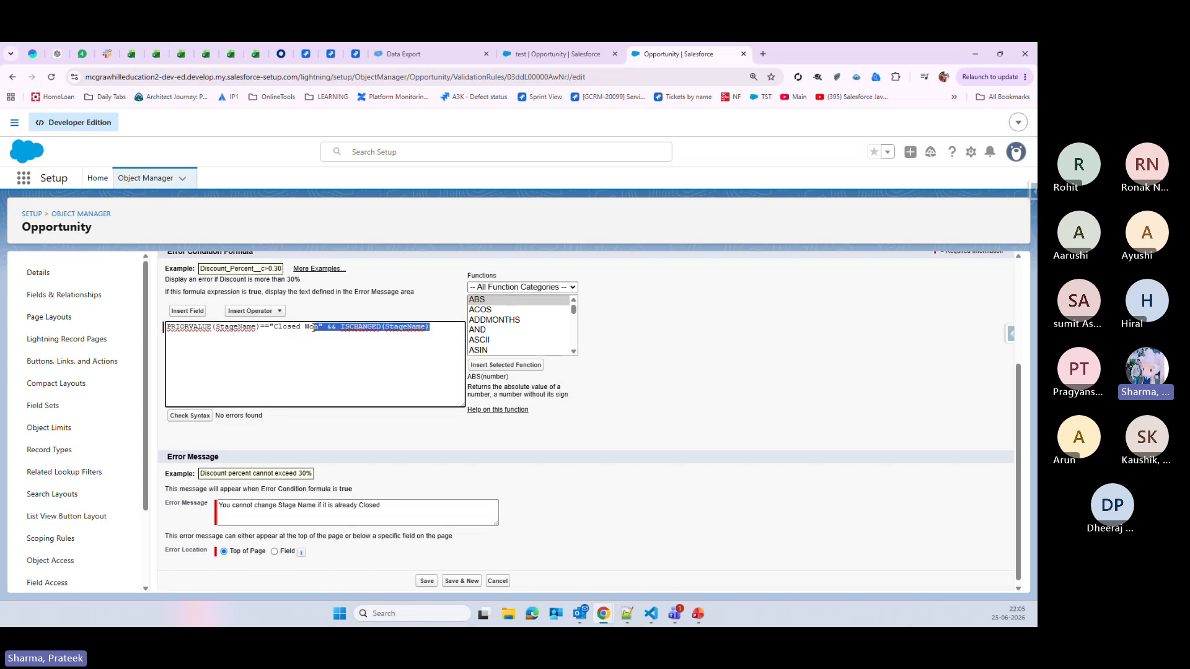
left_click(168, 328)
key("Return")
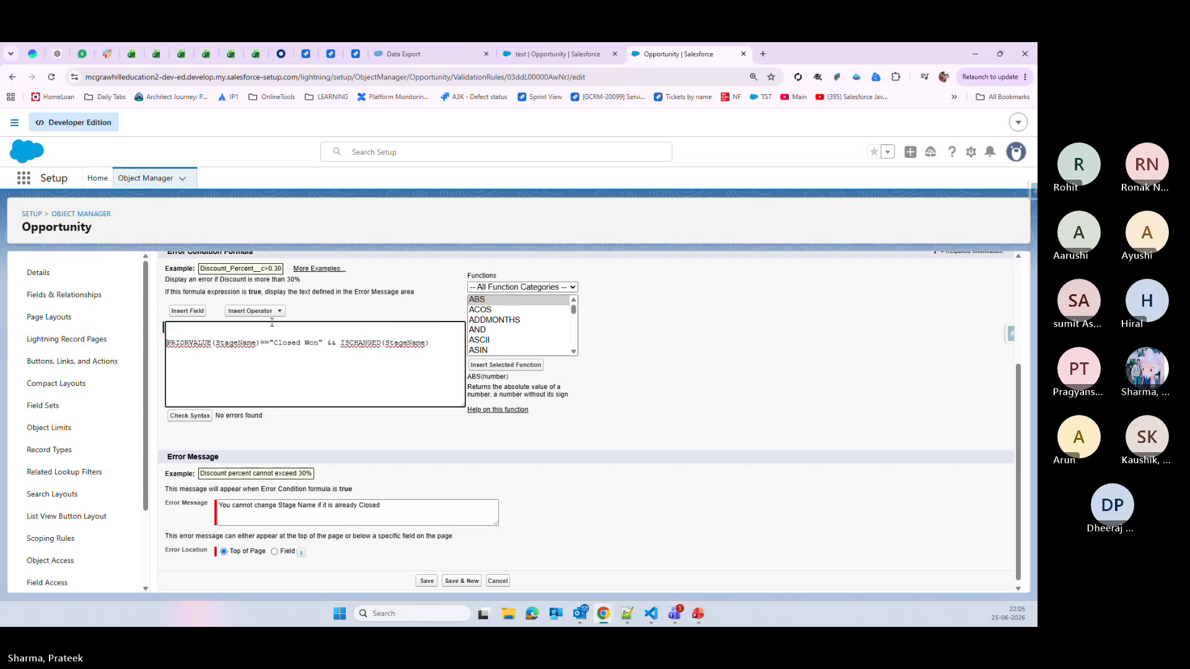
key("Return")
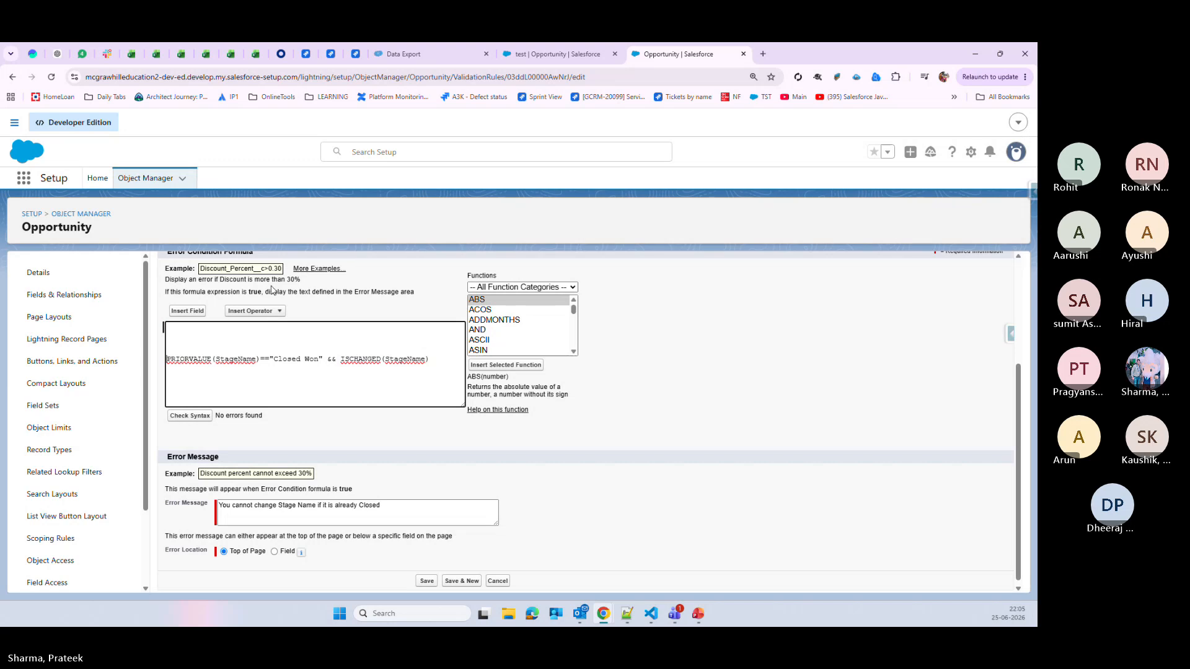
left_click(225, 335)
type("AN")
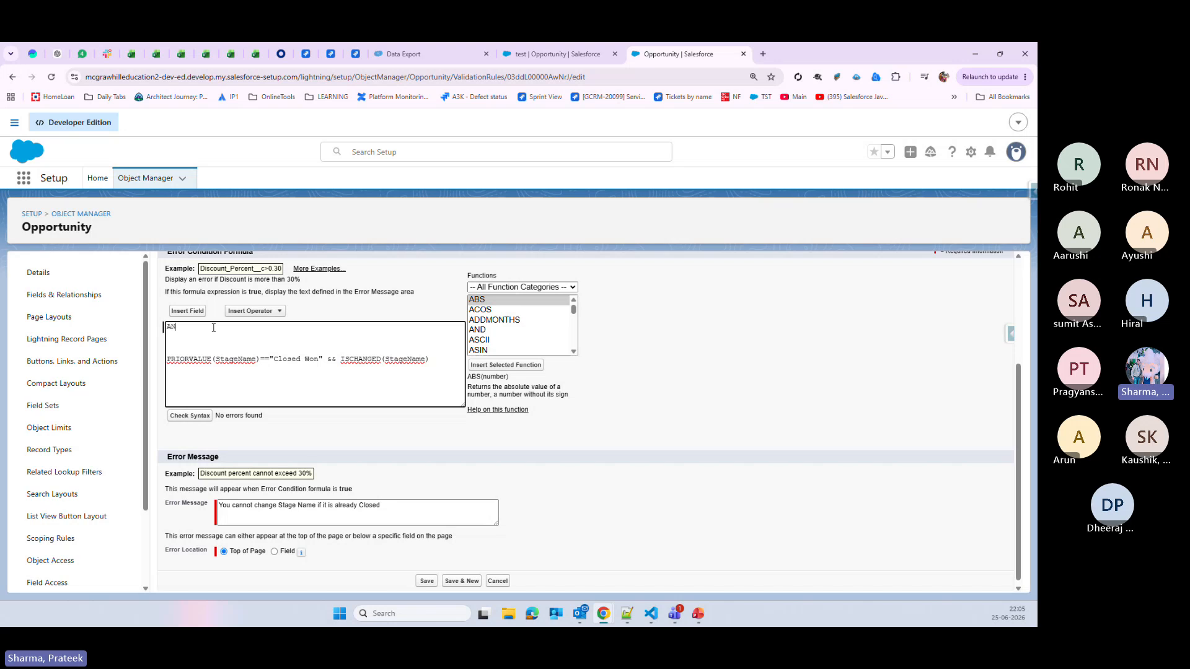
type("D()")
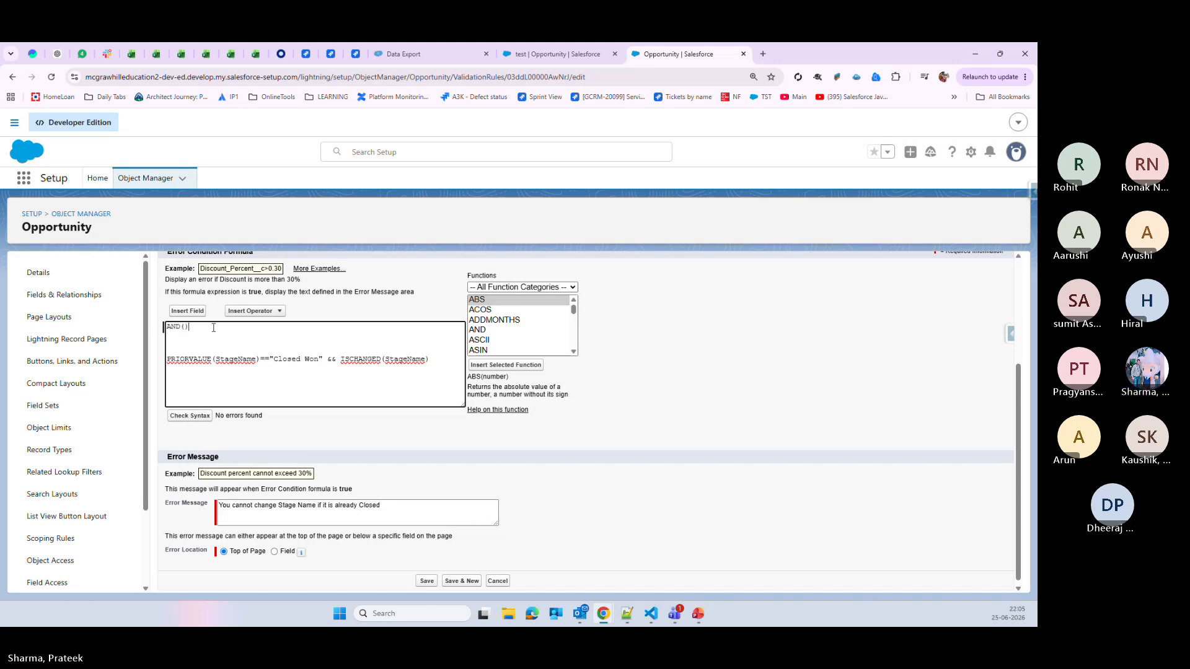
key("Return")
key("Return")
key("Return")
key("Return")
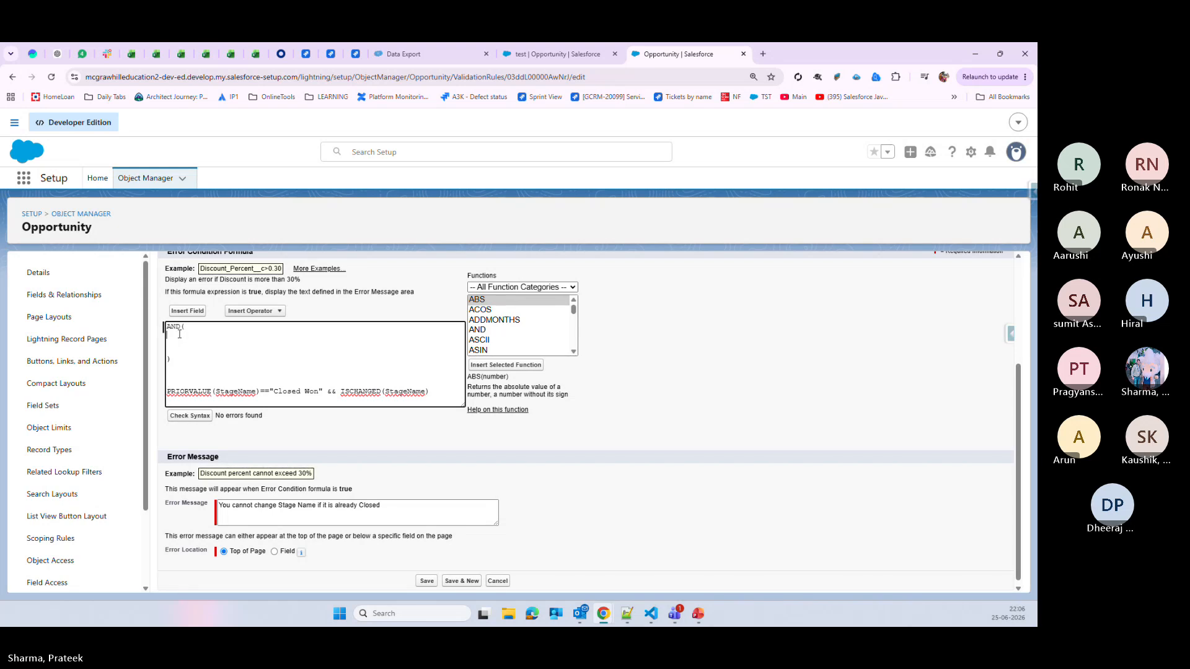
- Find ISPICKVAL in the function list and insert it inside the AND block
left_click(500, 301)
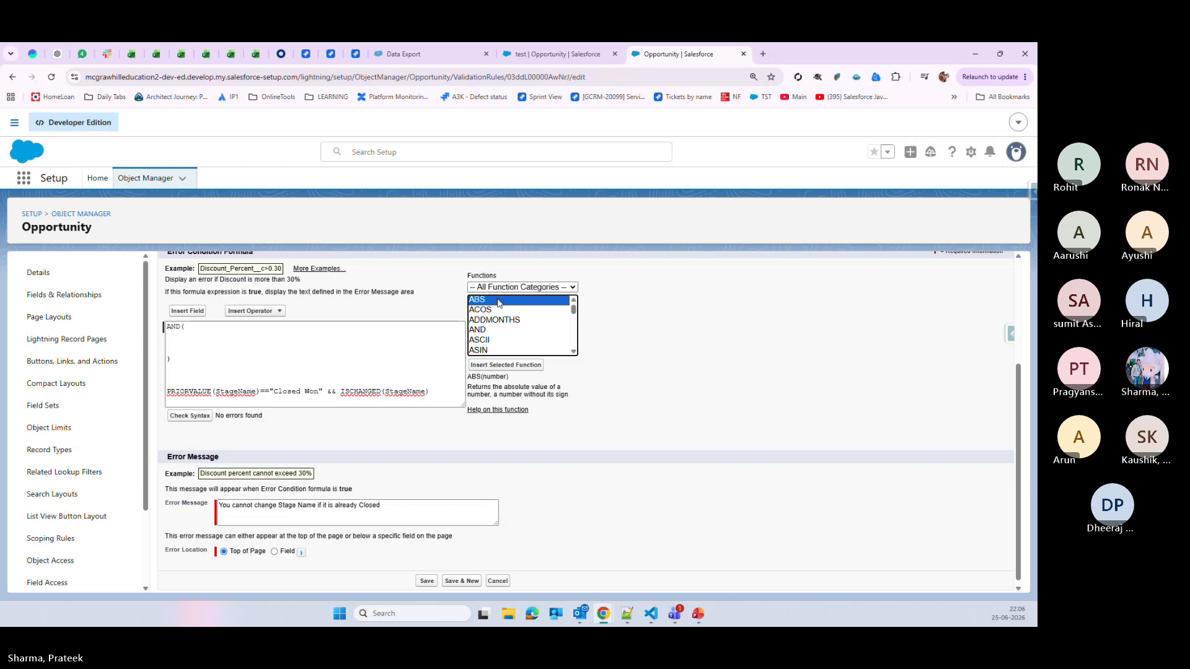
key("i")
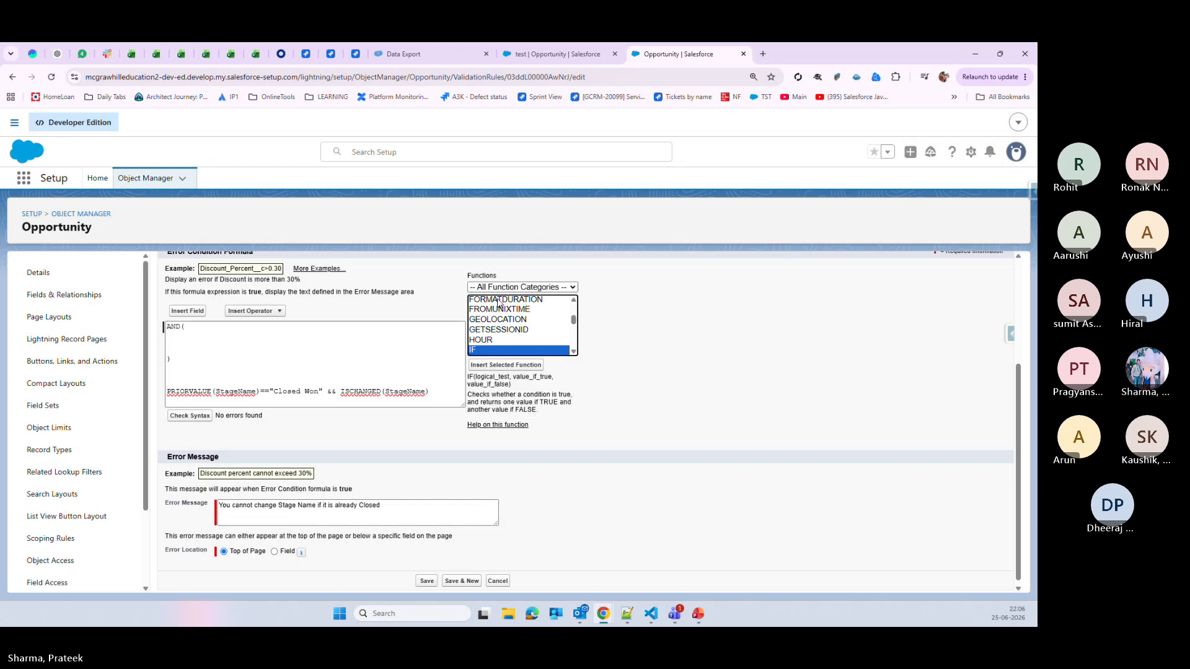
key("Down")
key("Down")
key("Down")
key("Down")
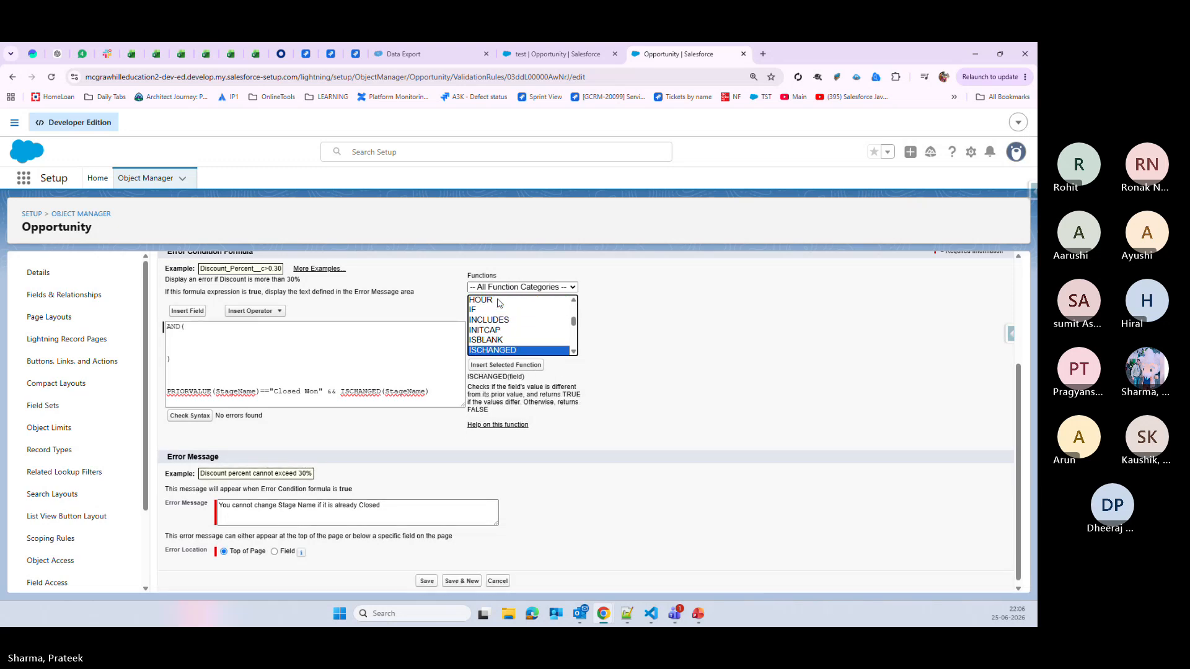
key("Down")
key("Down")
key("Down")
key("Down")
key("Down")
key("Down")
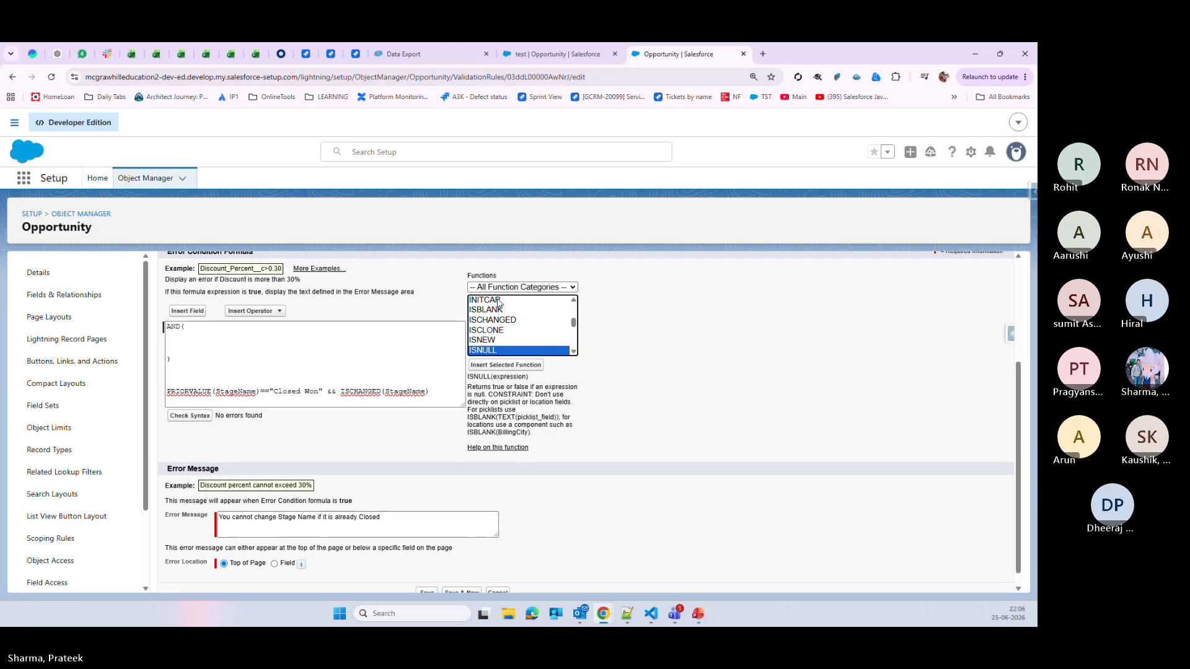
key("Up")
key("Up")
key("Up")
key("Up")
key("Up")
key("Up")
key("Up")
key("Up")
key("Up")
key("Up")
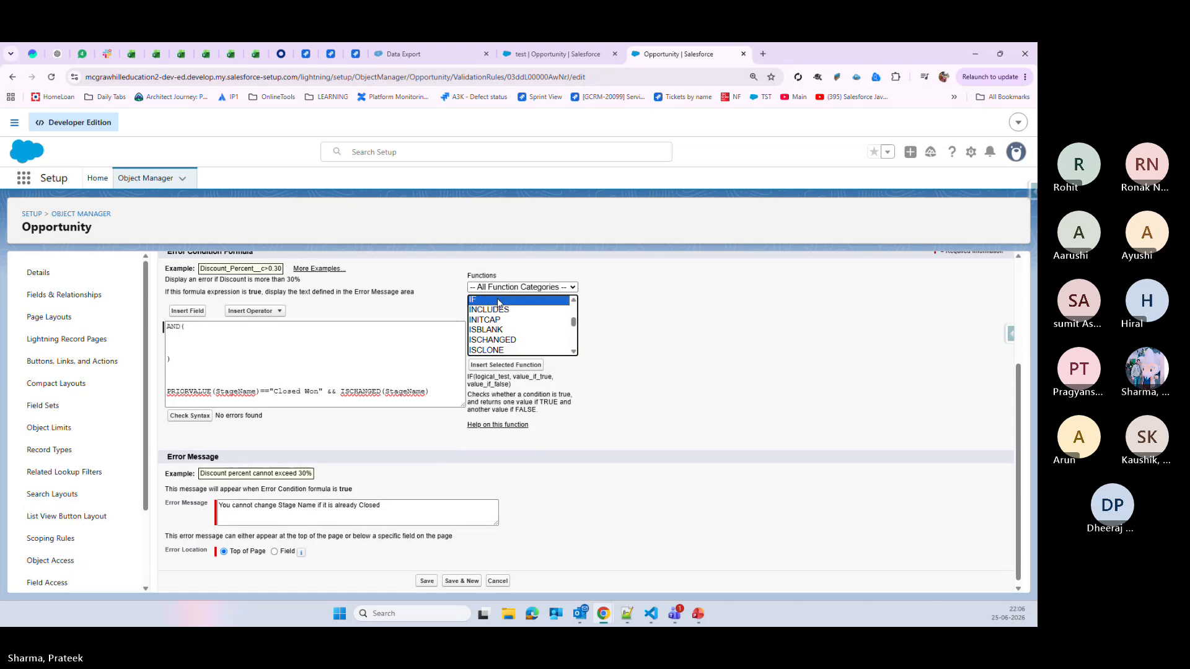
key("Down")
key("Down")
key("Down")
key("Down")
key("Down")
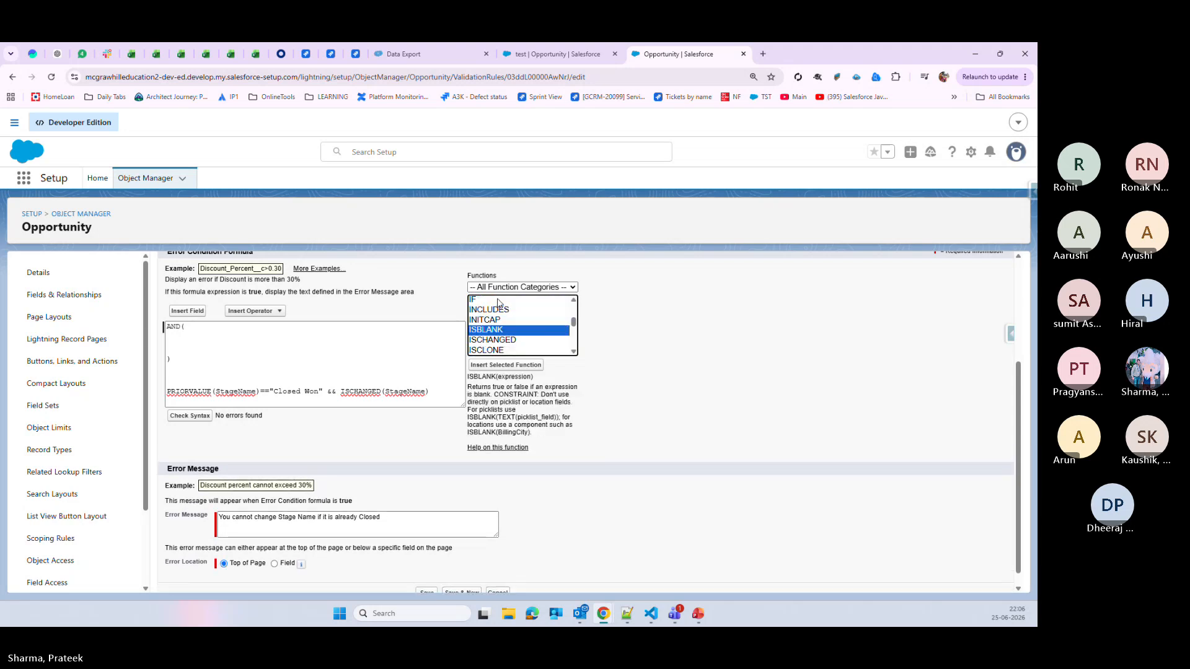
key("Down")
key("Down")
key("Down")
key("Down")
key("Down")
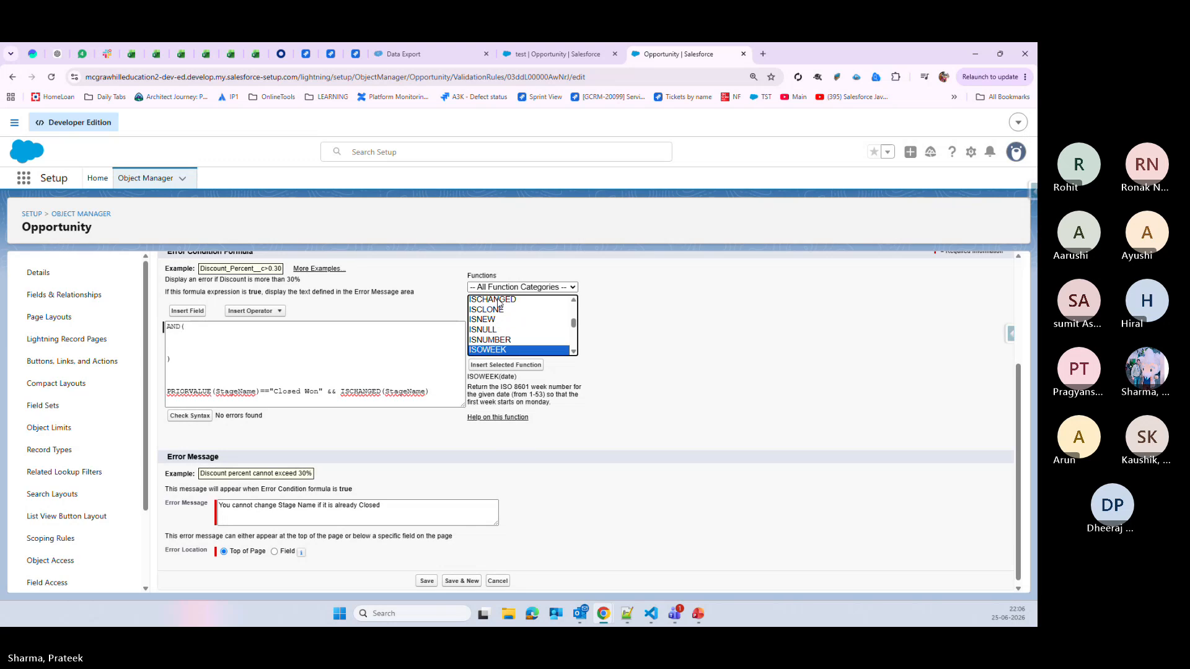
key("Up")
key("Up")
key("Up")
key("Up")
key("Up")
key("Up")
key("Up")
key("Up")
key("Up")
key("Up")
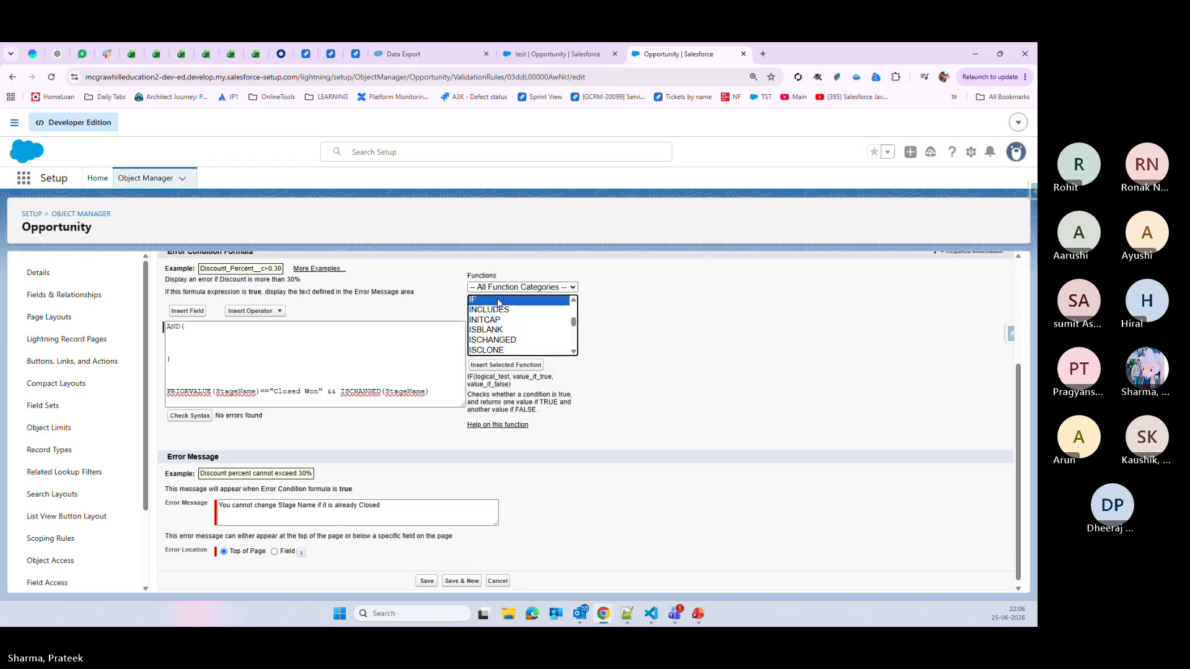
key("Down")
key("Down")
key("Down")
key("Down")
key("Down")
key("Down")
key("Down")
key("Down")
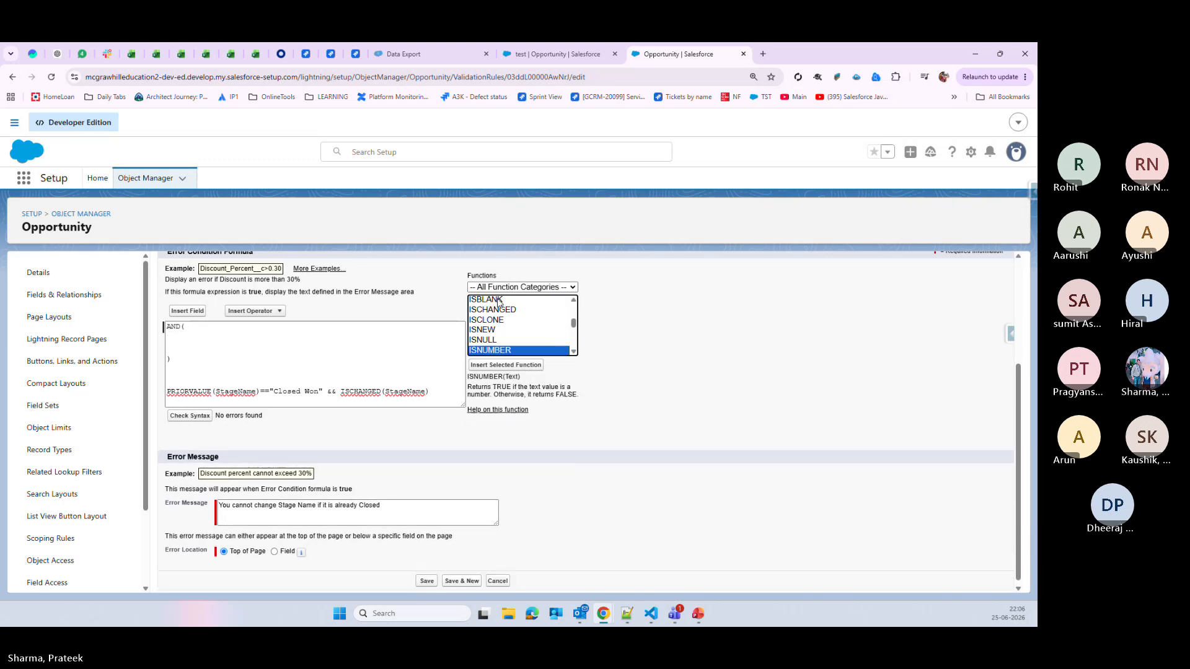
key("Down")
key("Down")
key("Down")
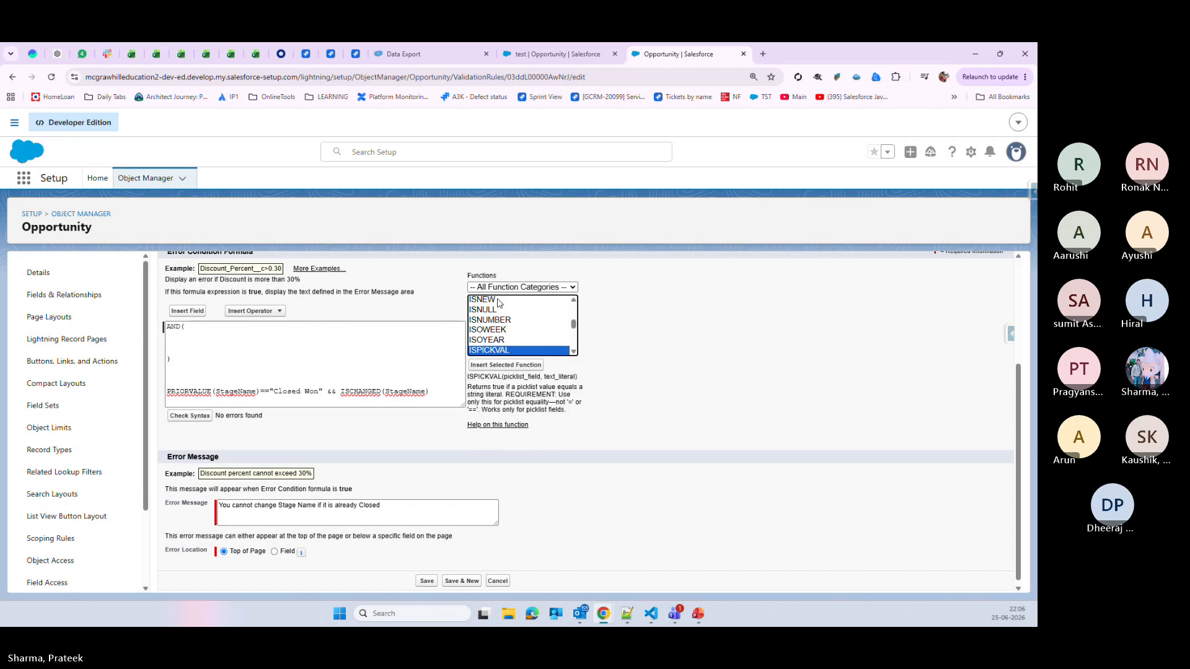
left_click(514, 366)
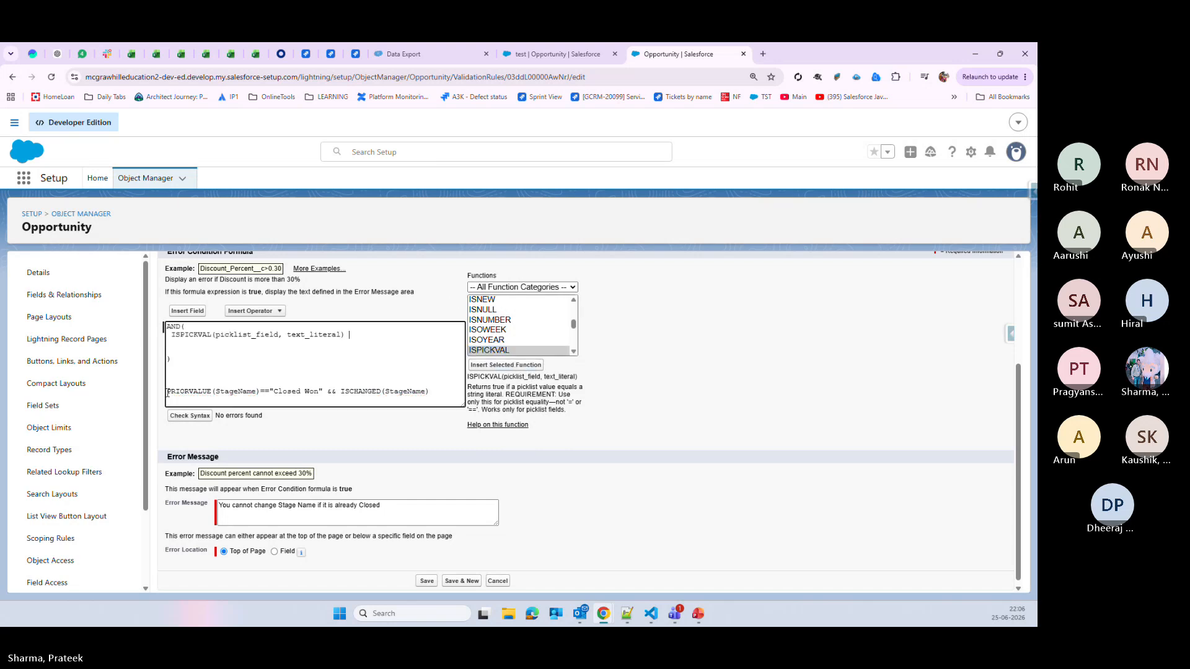
- Move PRIORVALUE(StageName)=="Closed Won" from the old condition into ISPICKVAL, replacing its picklist_field placeholder
left_click_drag(167, 393, 323, 390)
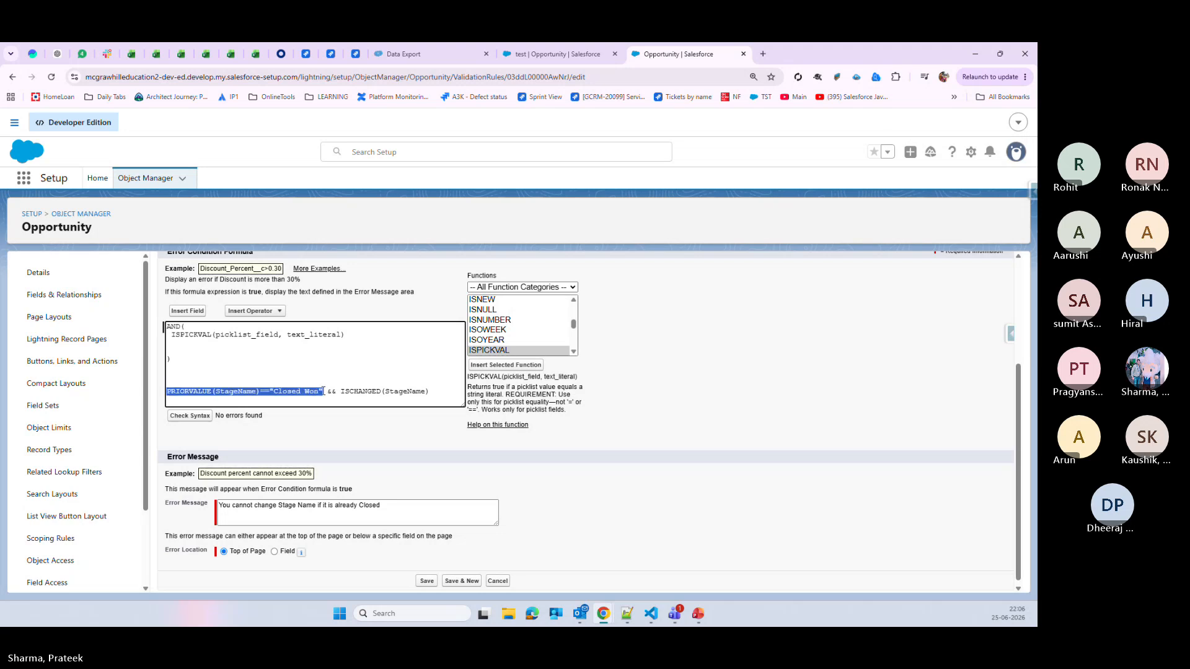
key("ctrl+x")
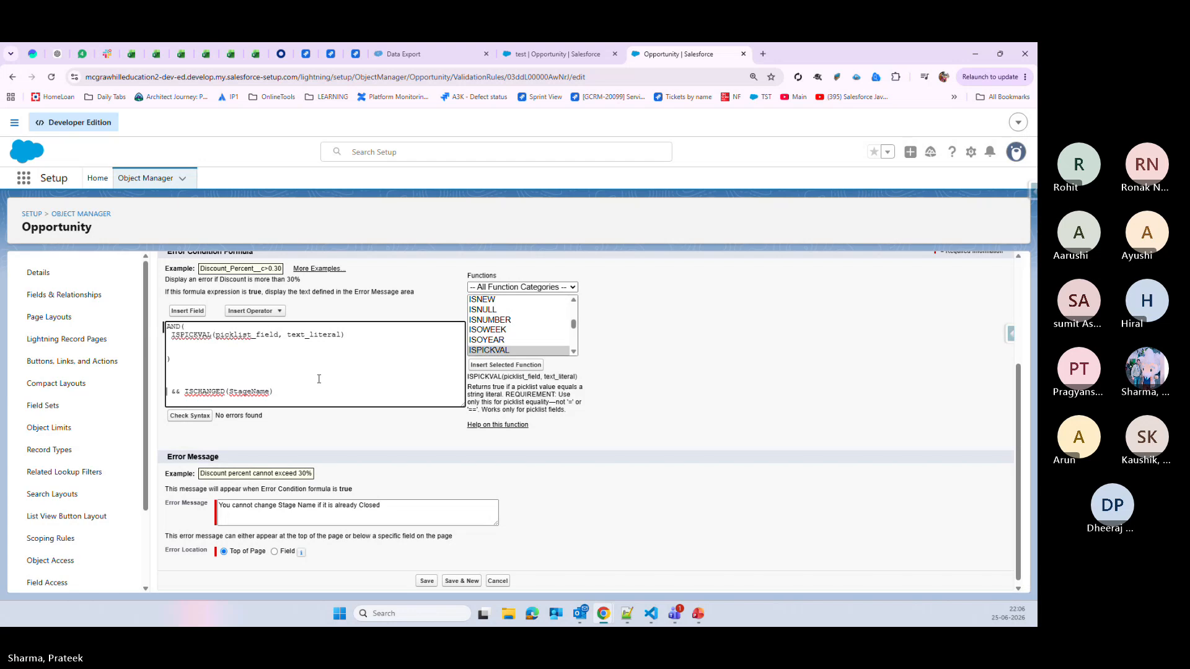
double_click(244, 334)
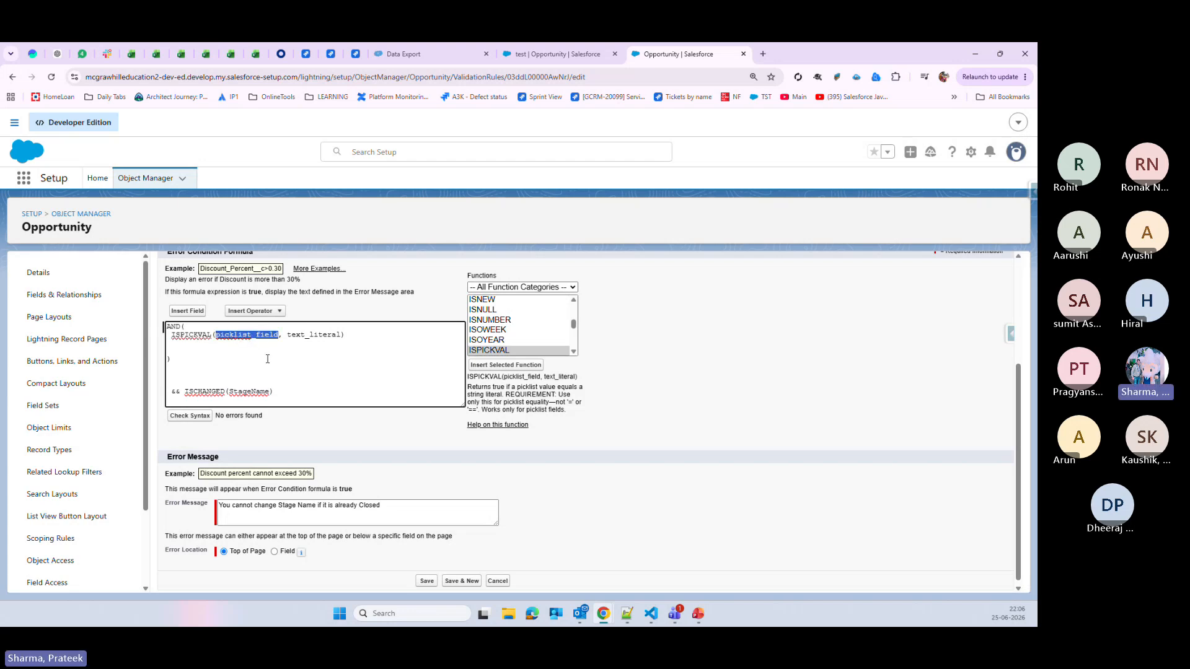
key("ctrl+v")
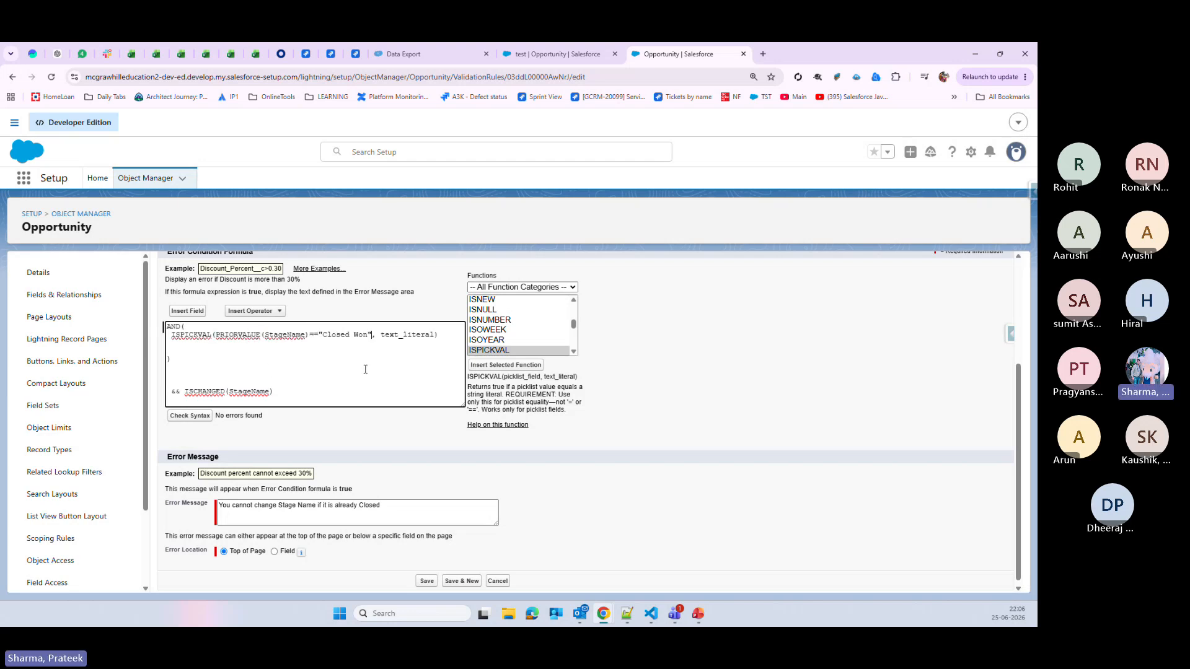
- Rewrite the arguments as ISPICKVAL(PRIORVALUE(StageName),"Closed Won"), replacing the equality operator with a comma and removing the text_literal placeholder
left_click_drag(167, 327, 184, 327)
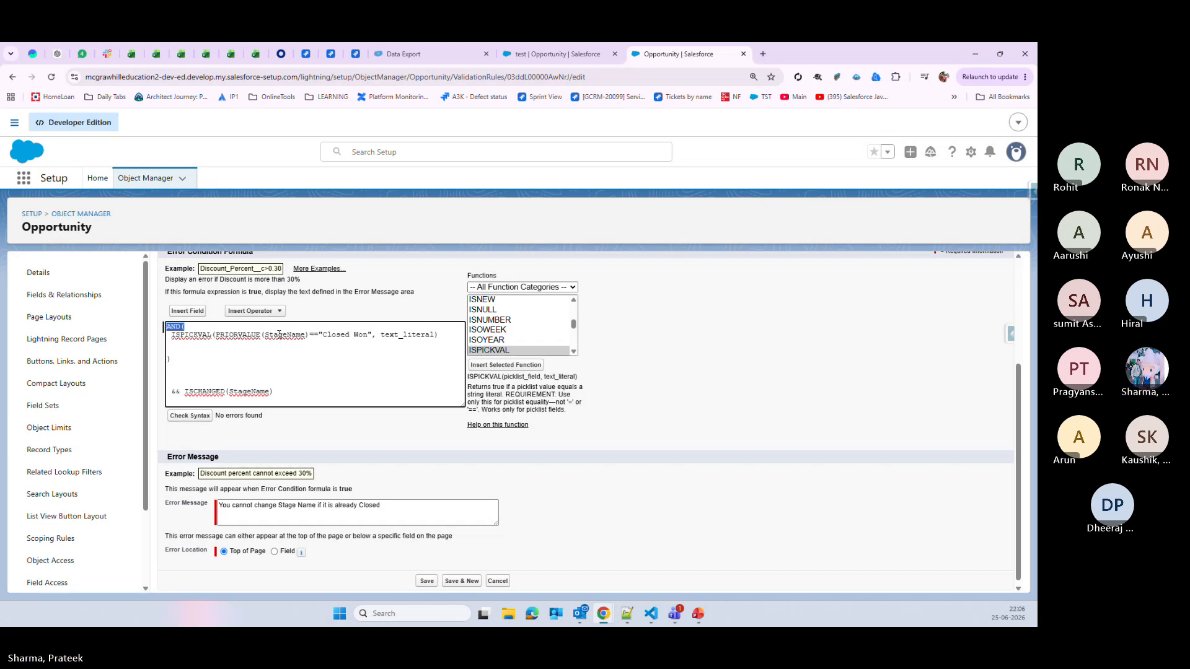
left_click(319, 336)
key("BackSpace")
key("BackSpace")
key("BackSpace")
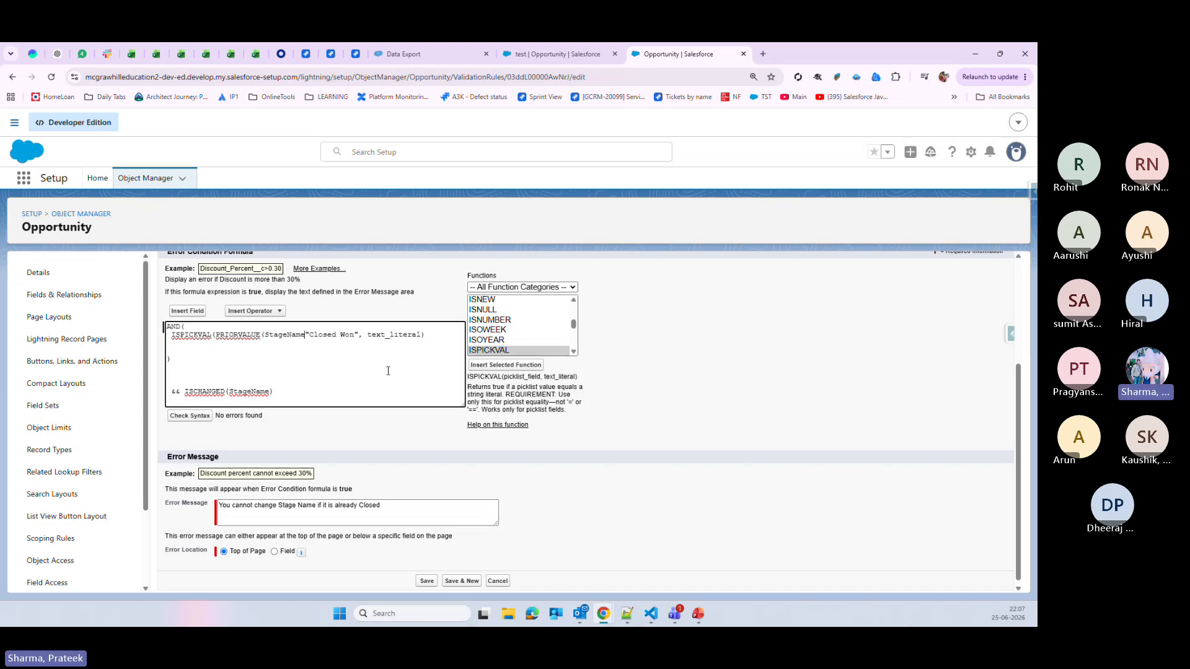
type("),")
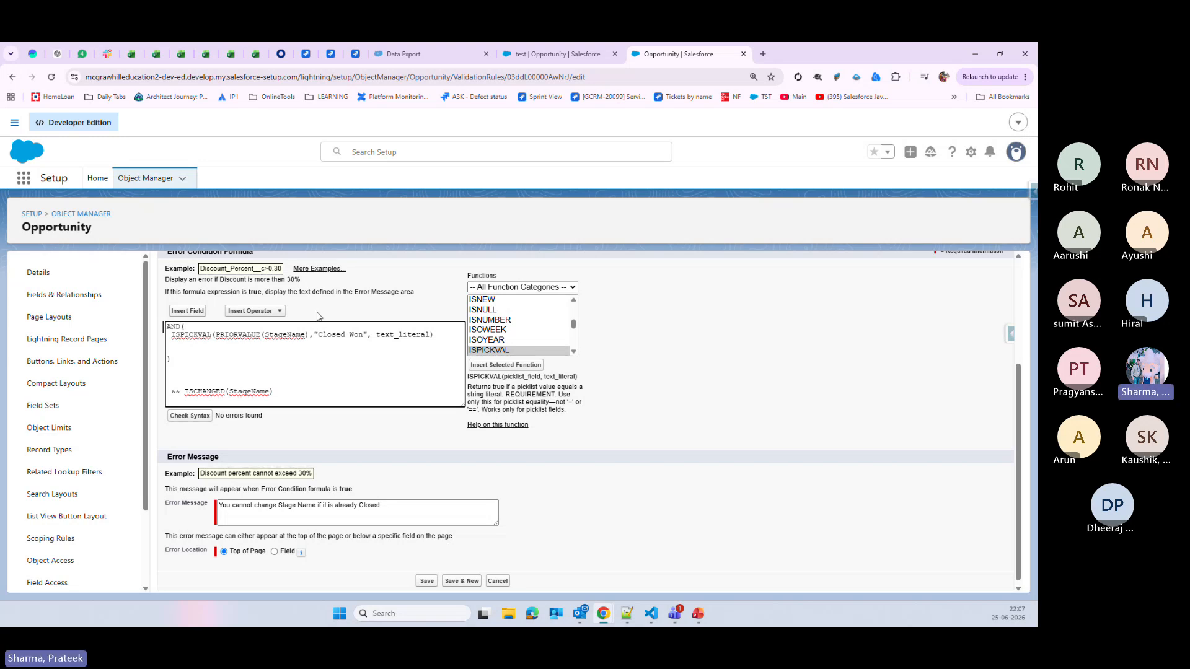
left_click_drag(367, 336, 430, 336)
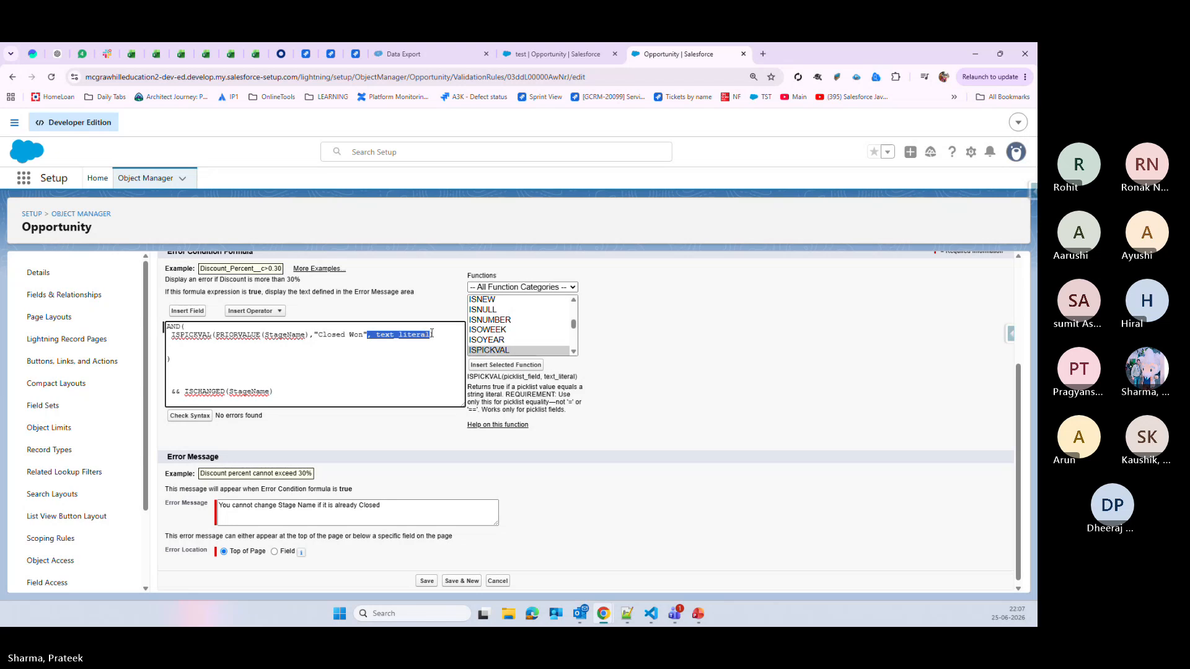
key("BackSpace")
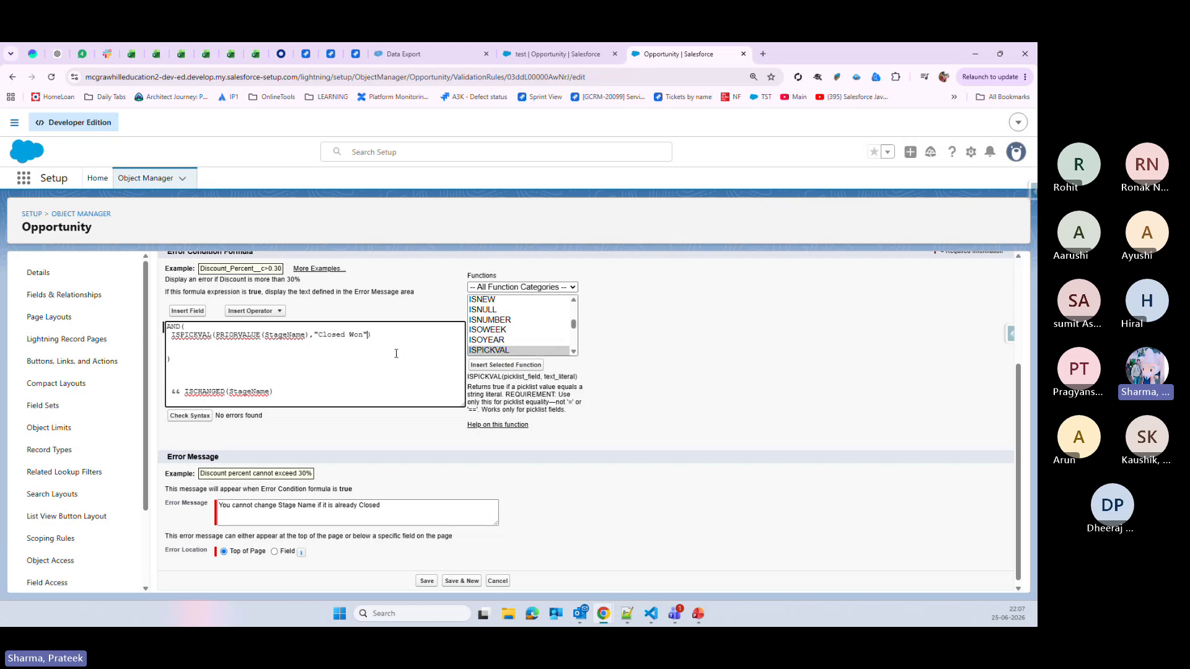
- Add a comma after the ISPICKVAL condition, move ISCHANGED(StageName) below it inside AND, and delete the leftover && operator and blank lines
left_click(383, 337)
type(",")
left_click_drag(184, 393, 270, 392)
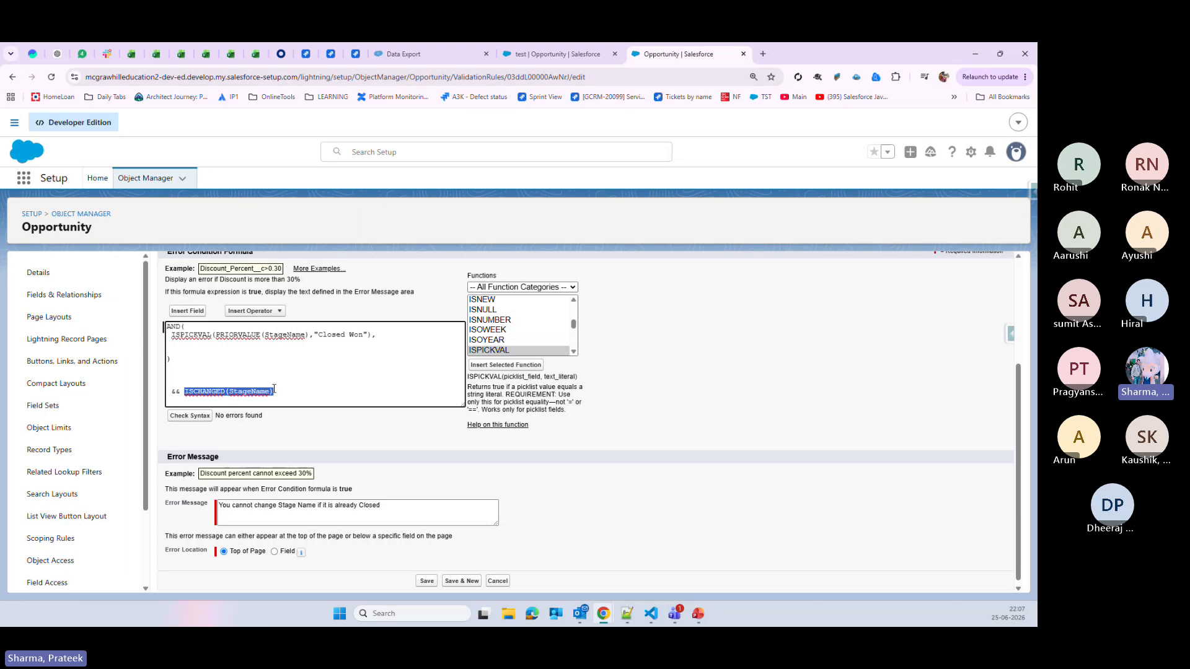
key("BackSpace")
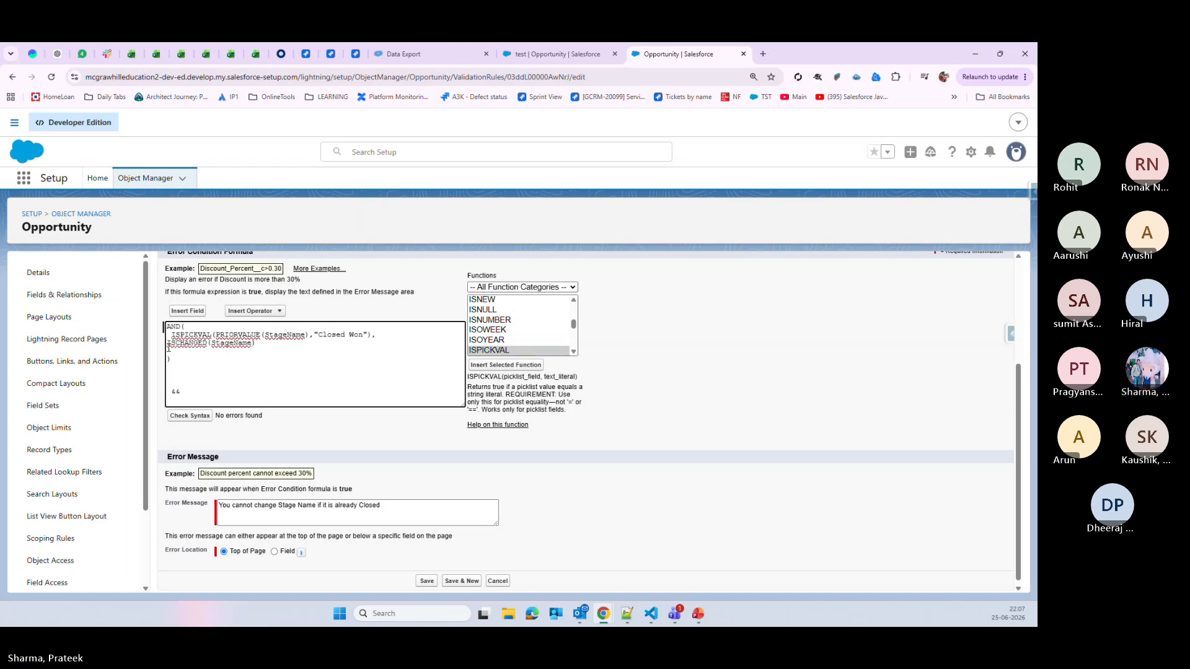
key("ctrl+v")
left_click_drag(187, 392, 161, 394)
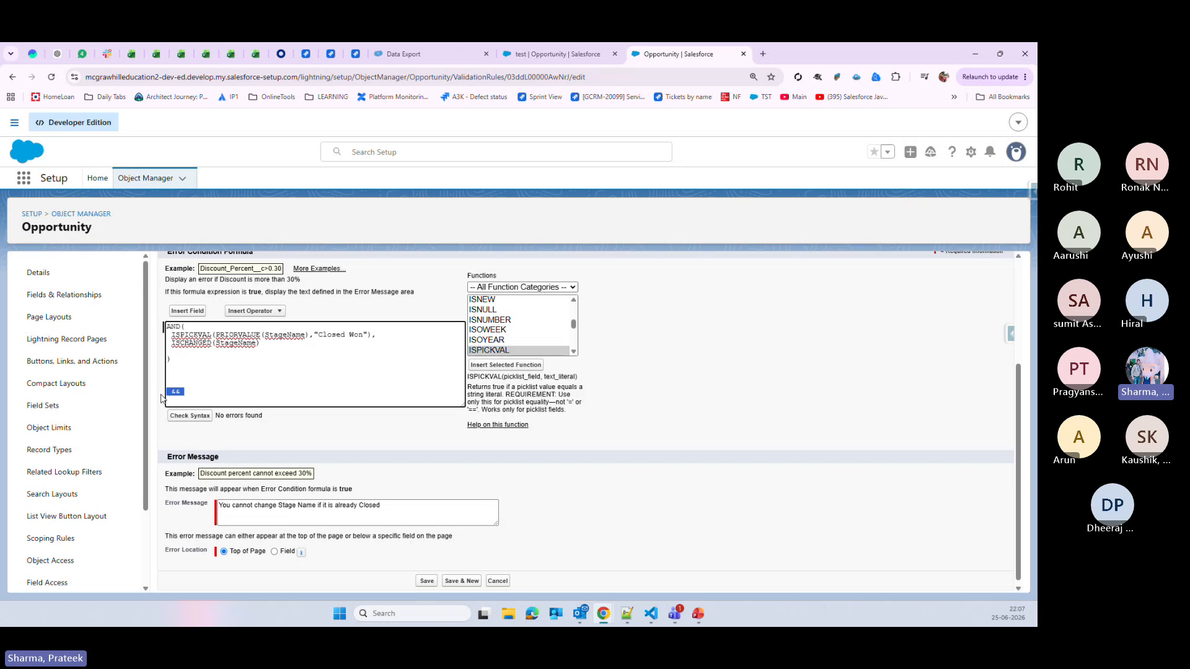
key("BackSpace")
key("BackSpace")
- Check the syntax of the rewritten error condition formula and save the ValidateStage rule
left_click(188, 415)
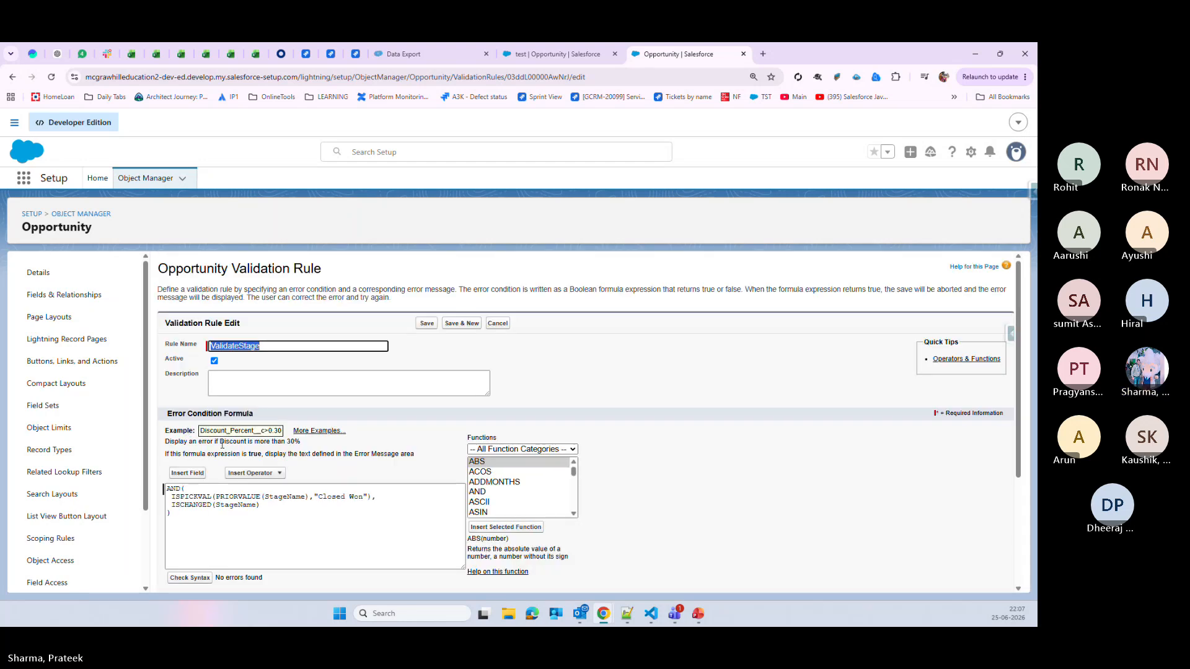
scroll(222, 444, "down", 3)
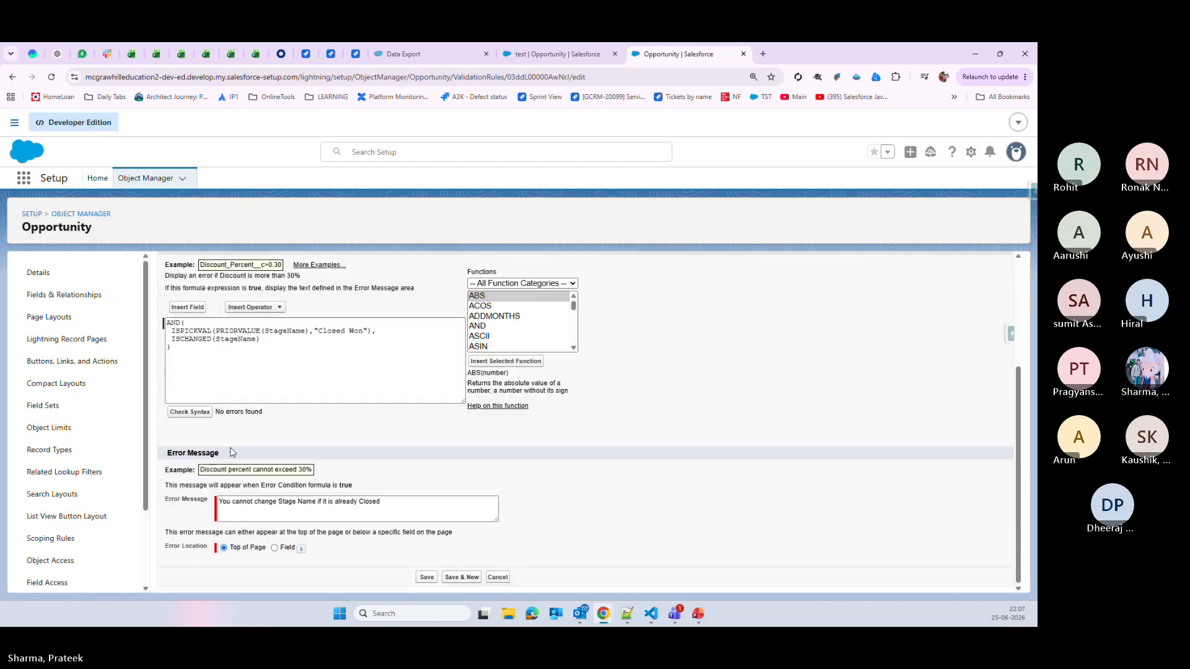
left_click(427, 577)
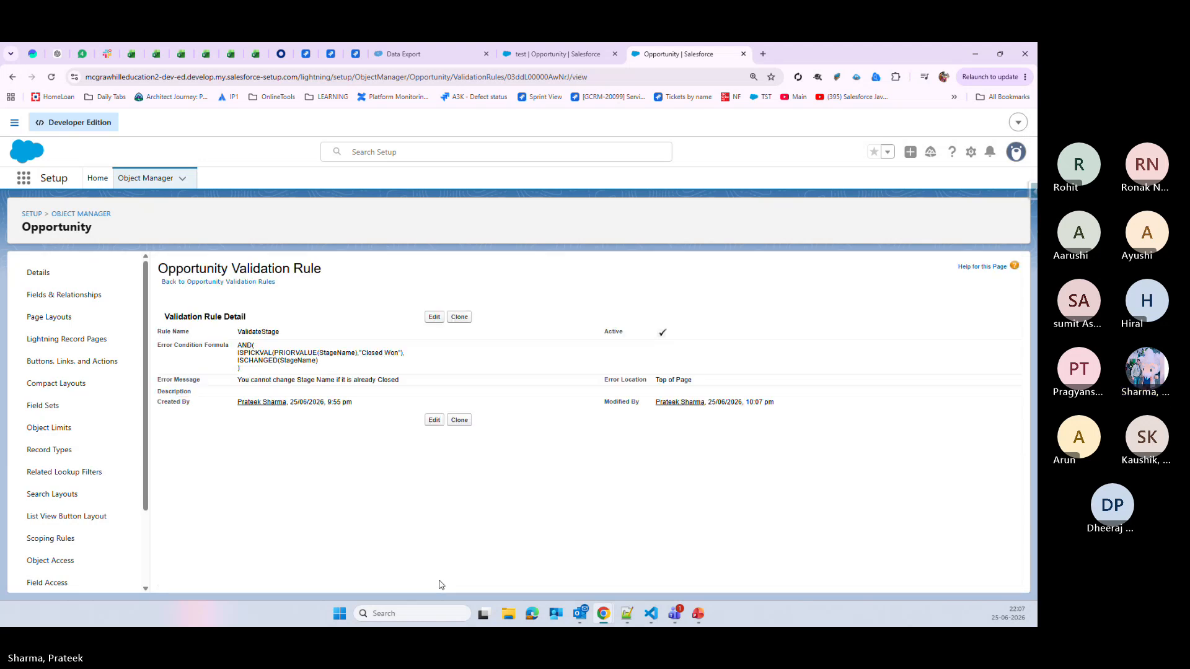
- Set the Stage of the test opportunity record to Closed Won and save it
left_click(551, 54)
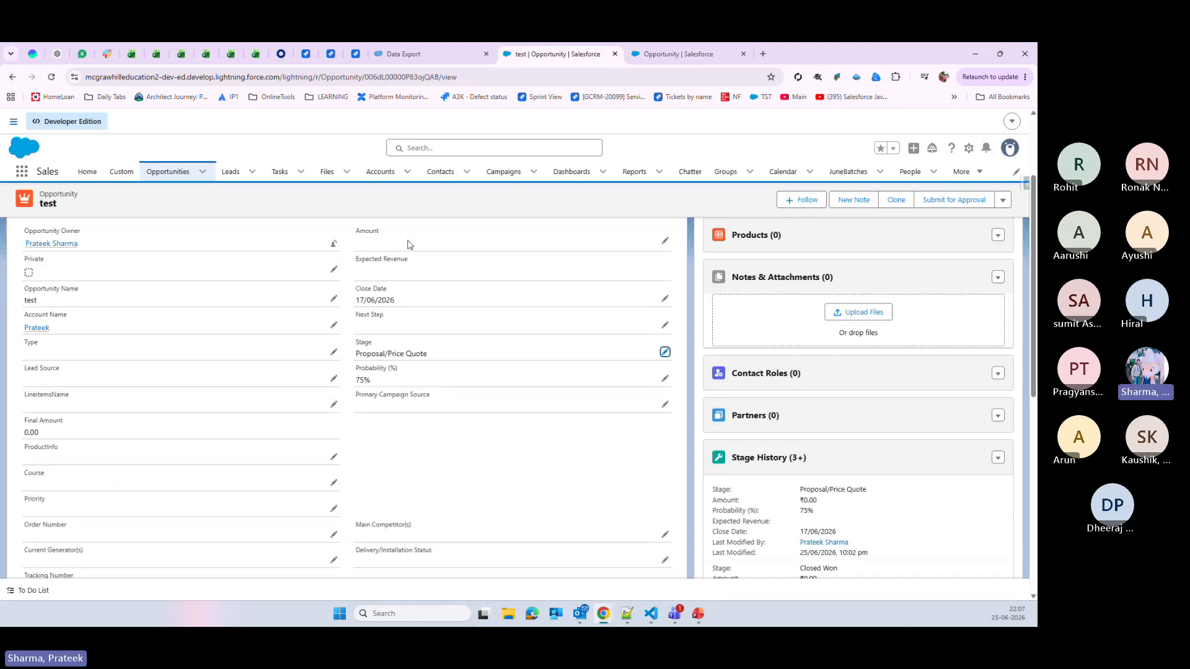
left_click(664, 352)
left_click(450, 362)
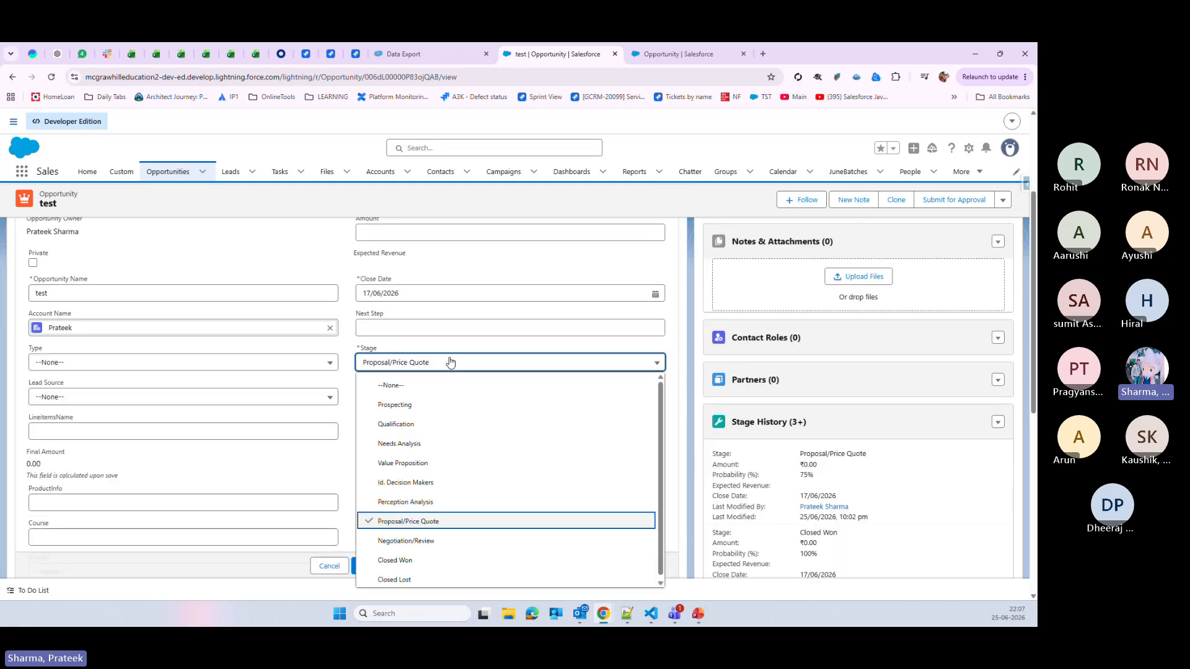
left_click(397, 560)
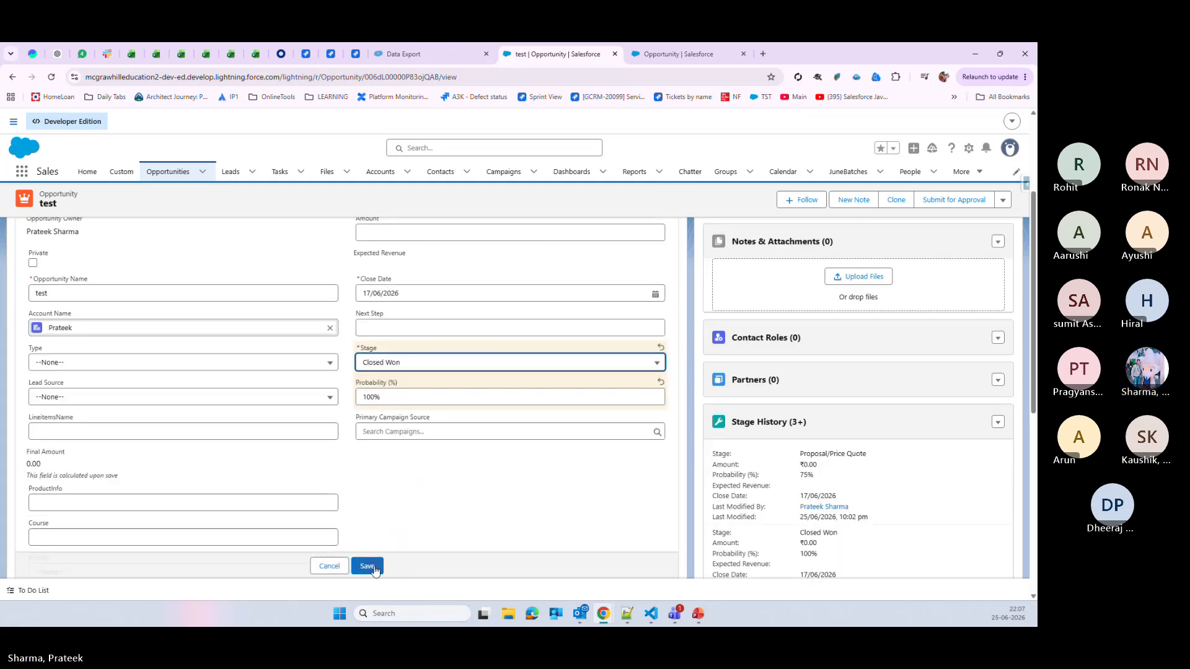
left_click(372, 566)
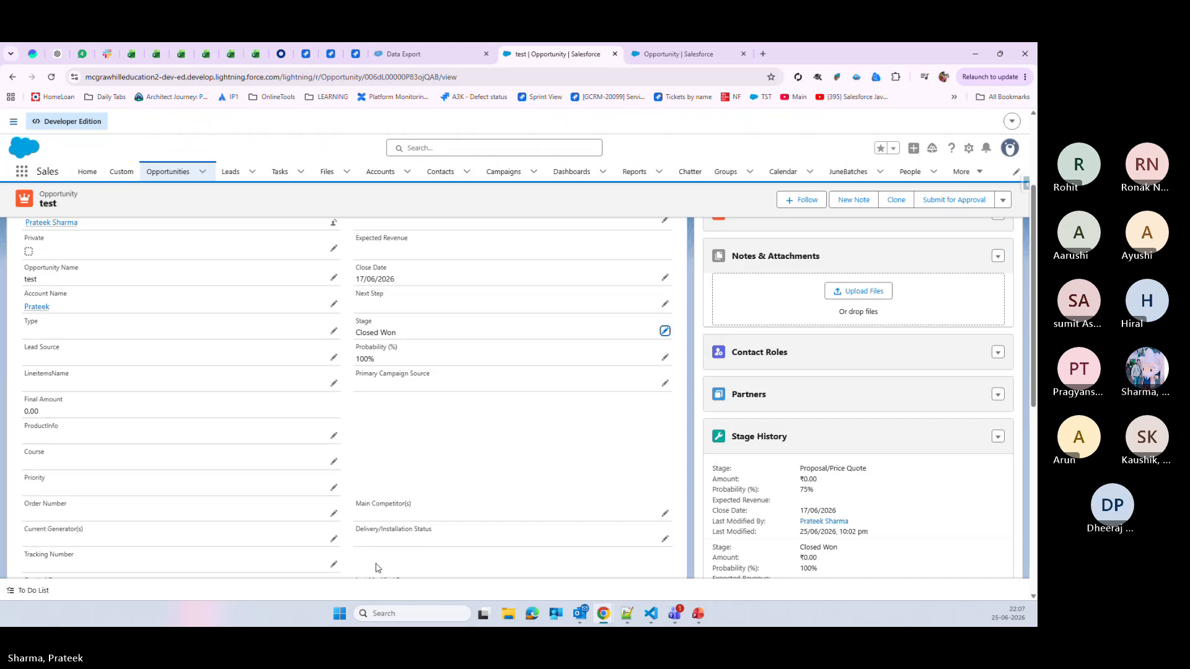
left_click_drag(355, 333, 415, 335)
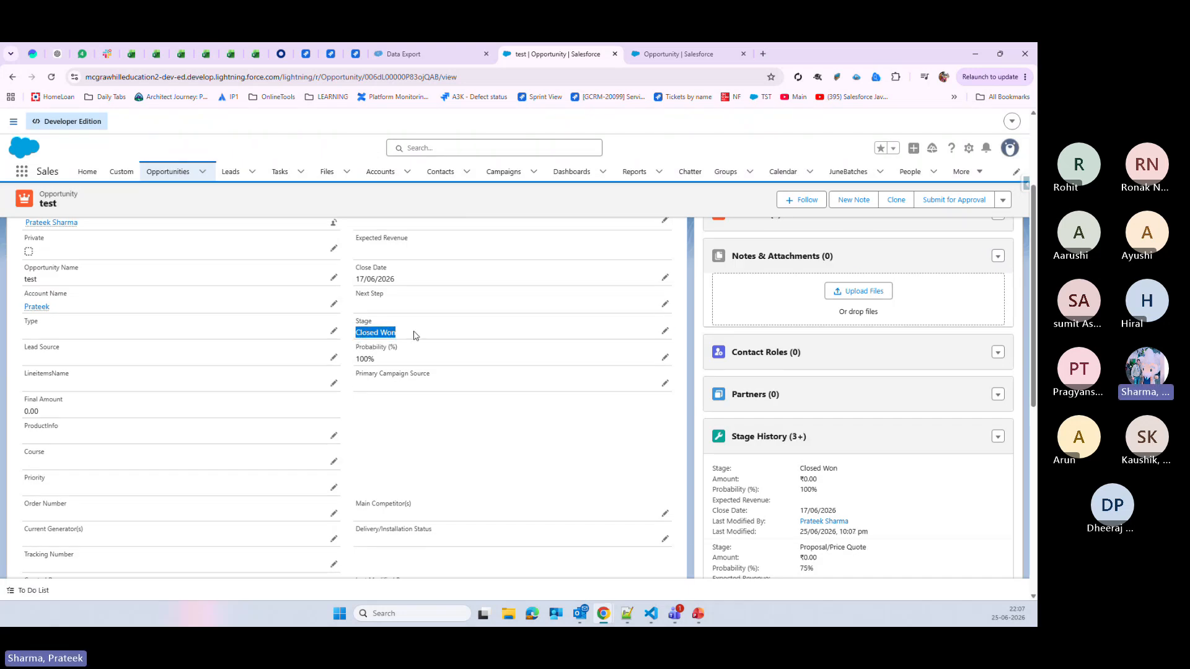
- Try to save the closed test opportunity with its Stage changed to Qualification and review the validation response
left_click(665, 331)
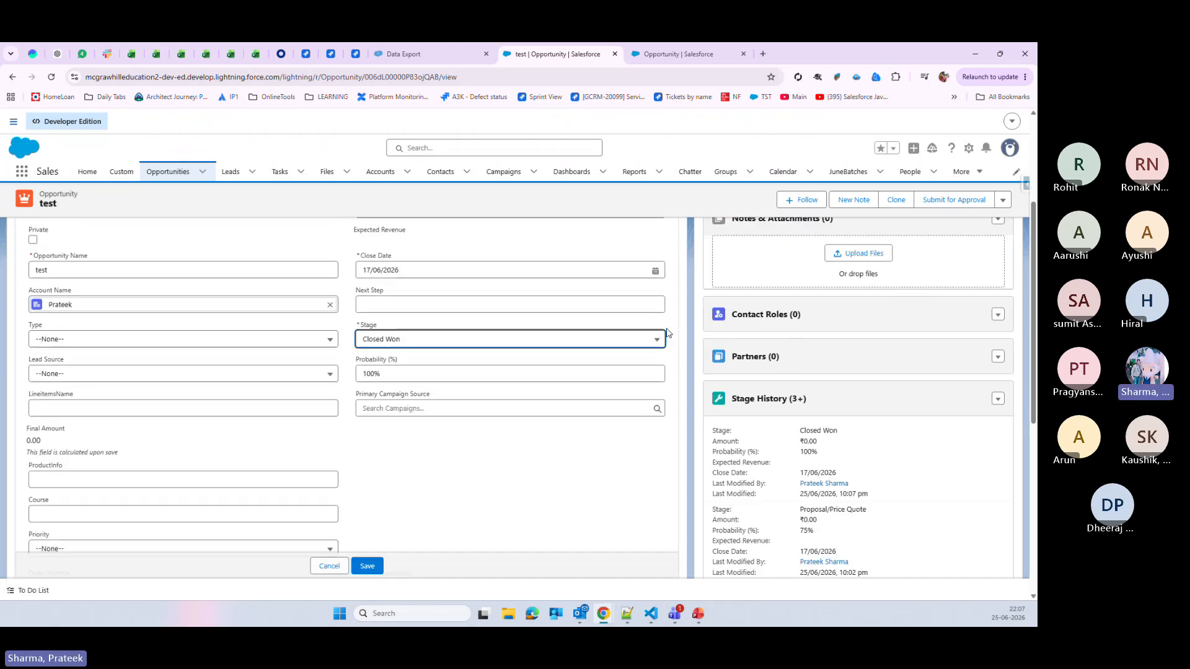
left_click(419, 343)
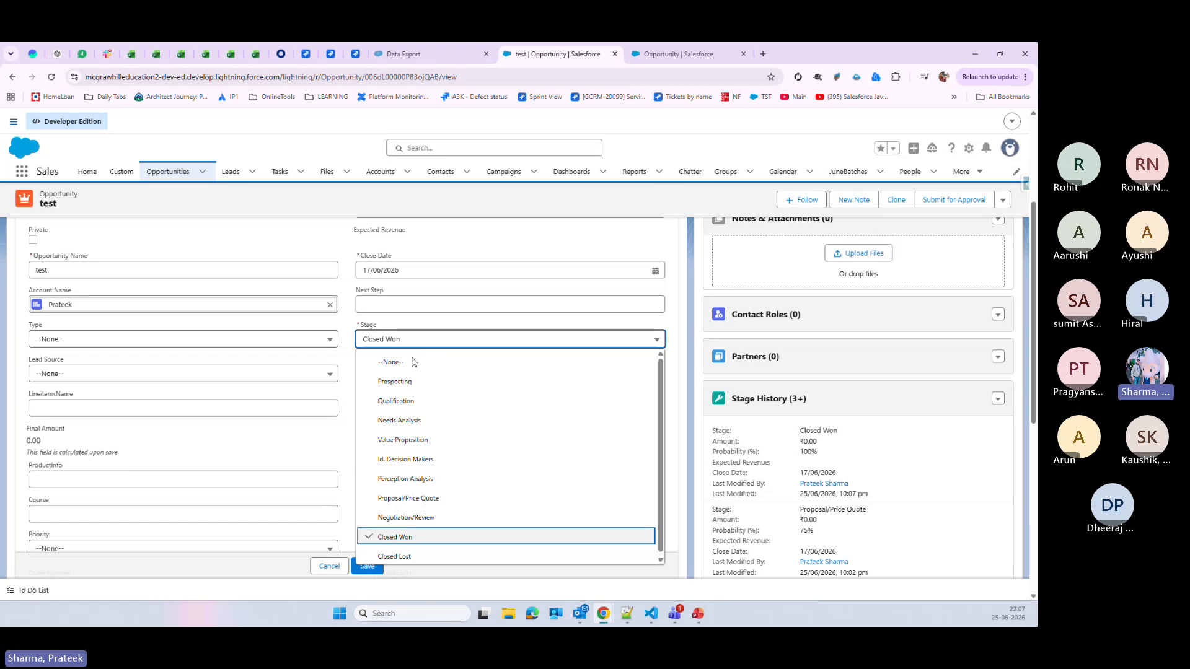
left_click(397, 401)
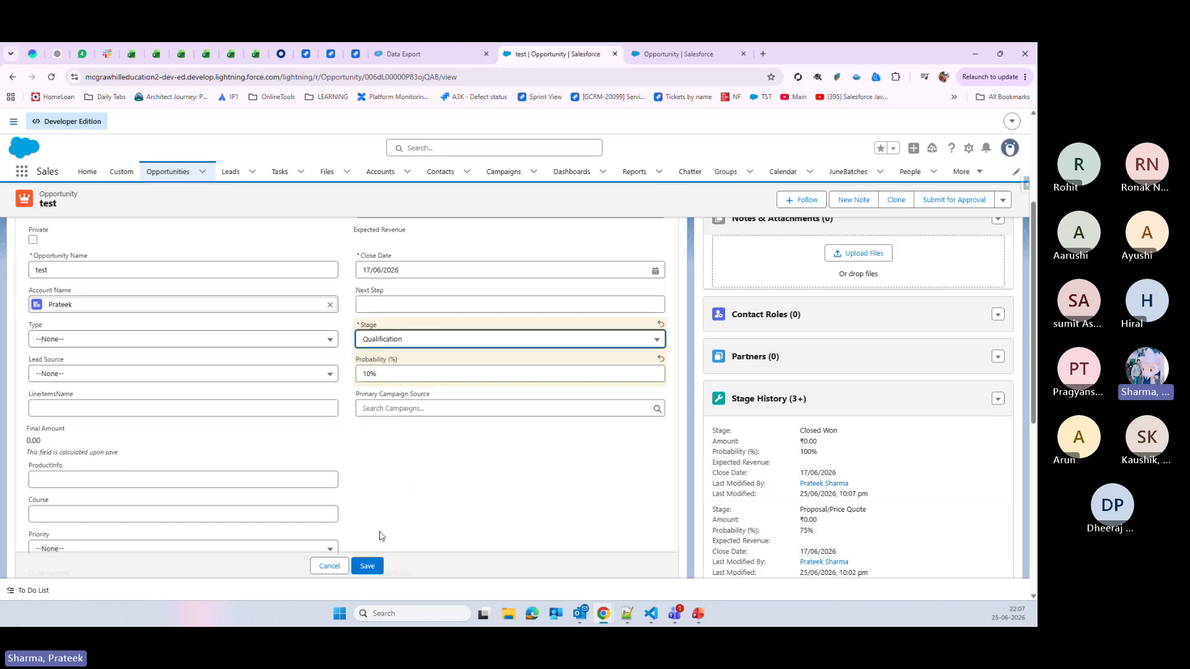
left_click(357, 567)
left_click_drag(256, 530, 298, 542)
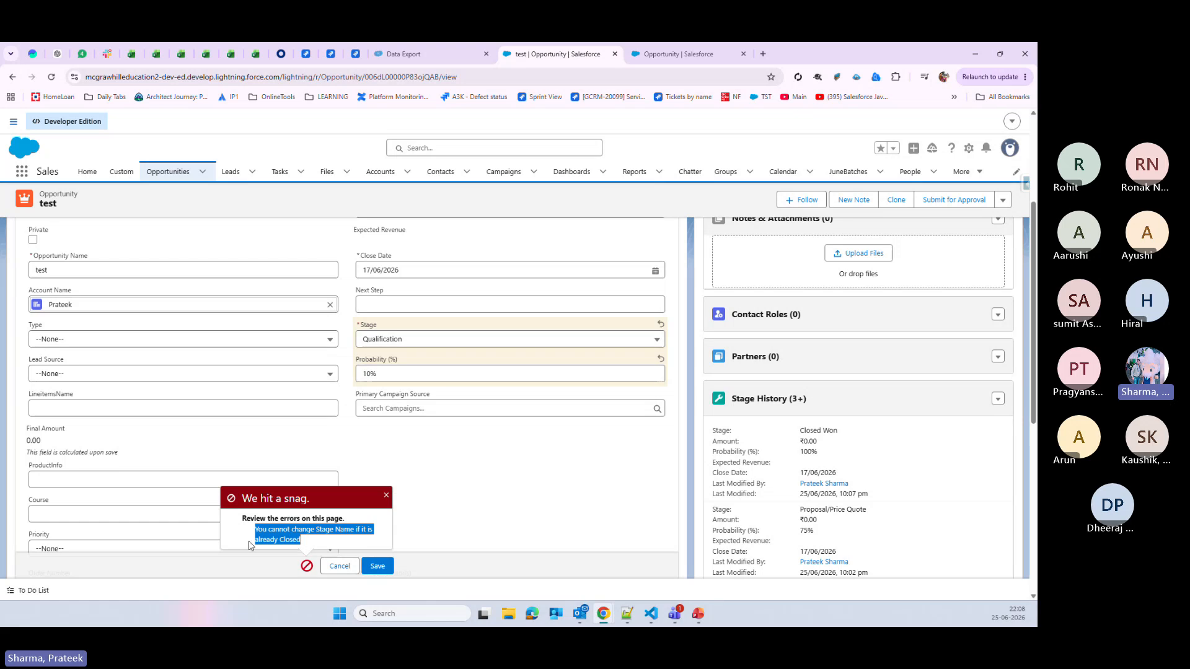
left_click(491, 478)
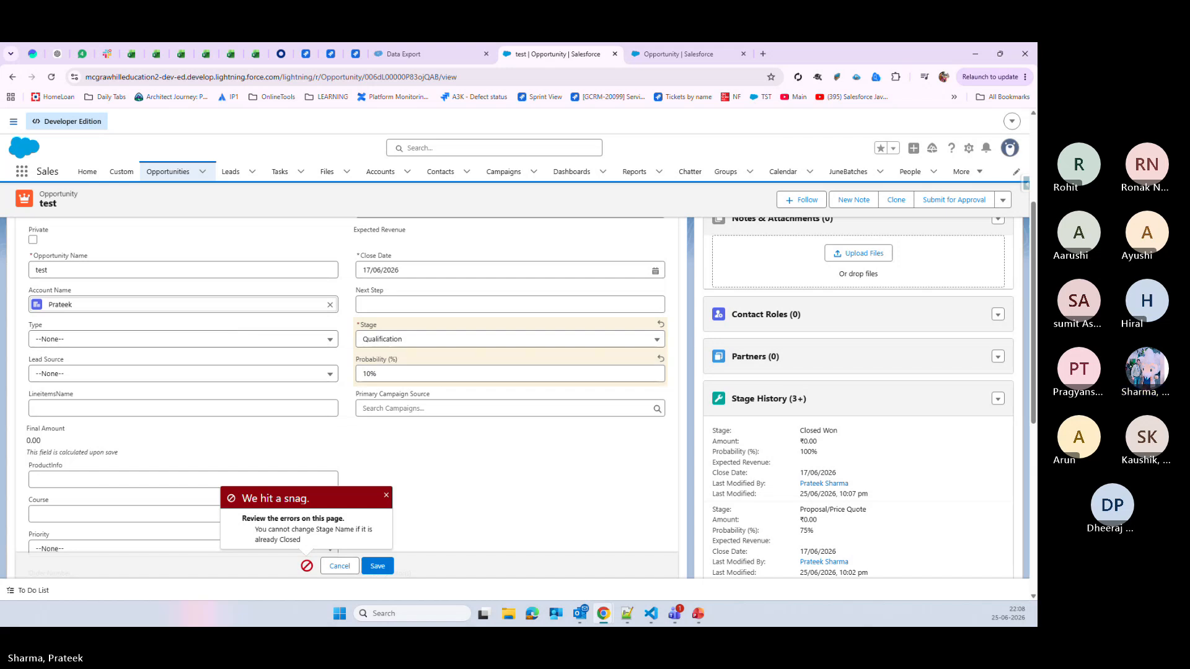
- Switch to the Microsoft Teams meeting window and stop the recording and transcription
key("alt+Tab")
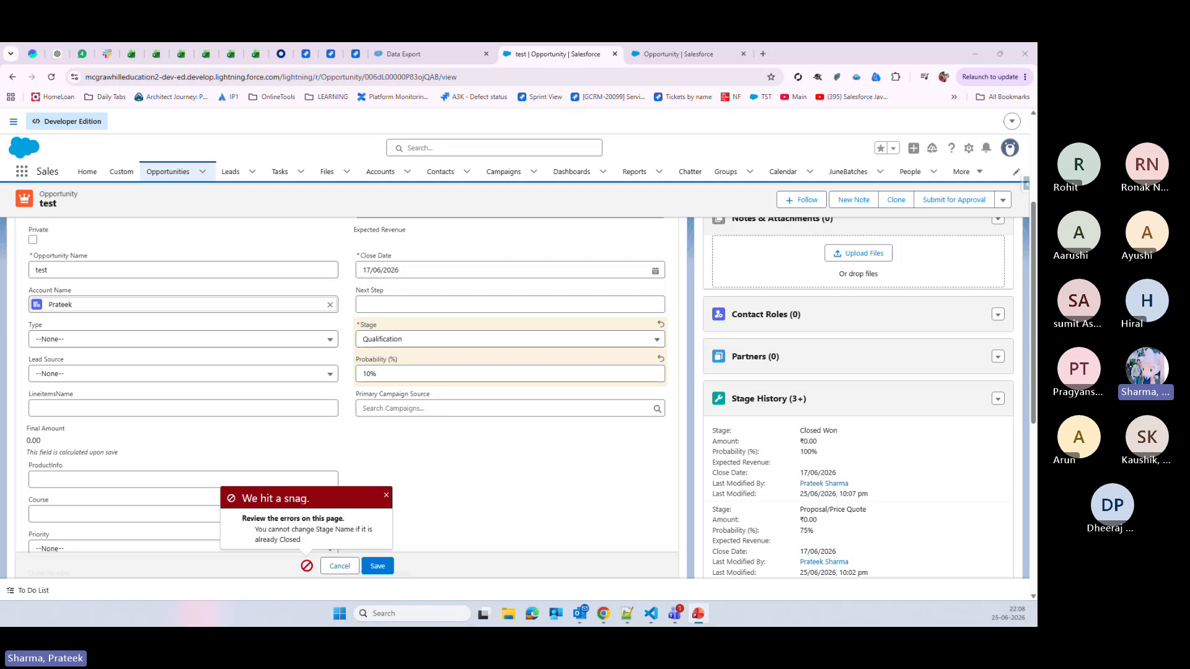
left_click(975, 54)
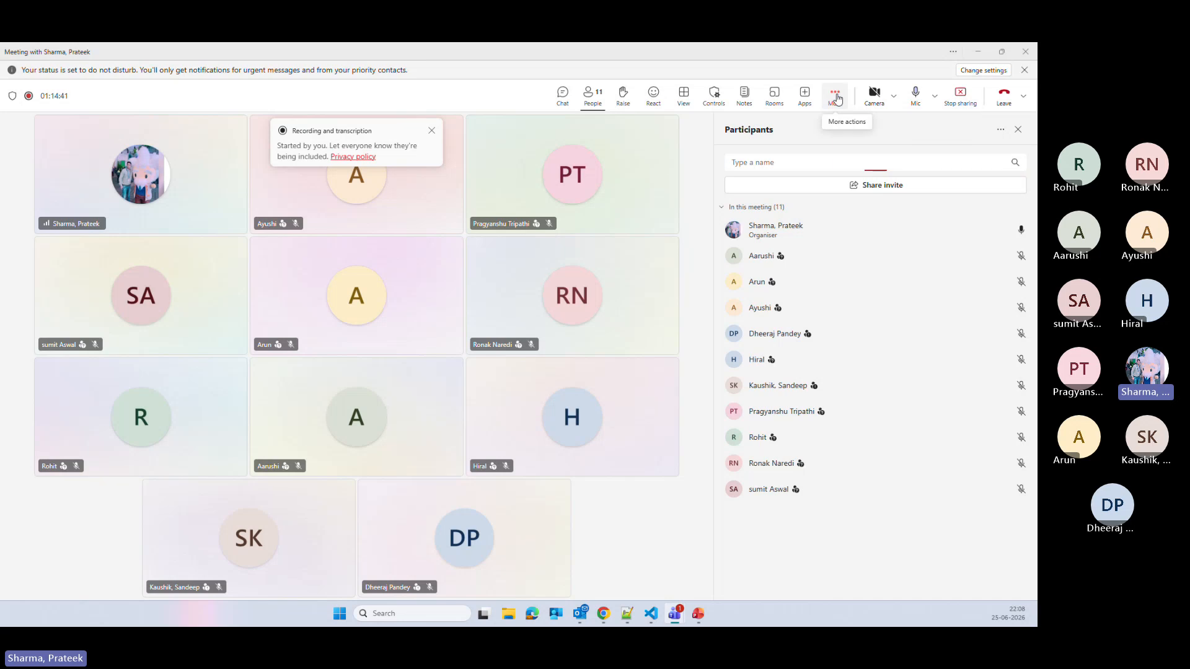
left_click(835, 94)
mouse_move(858, 130)
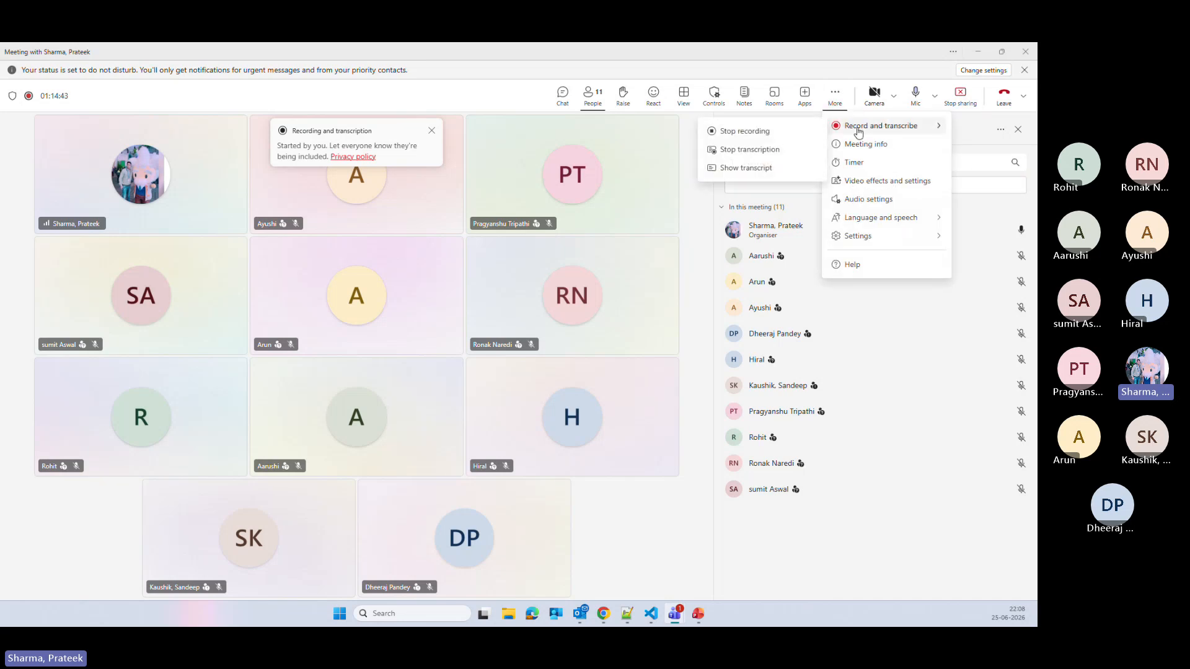
left_click(761, 131)
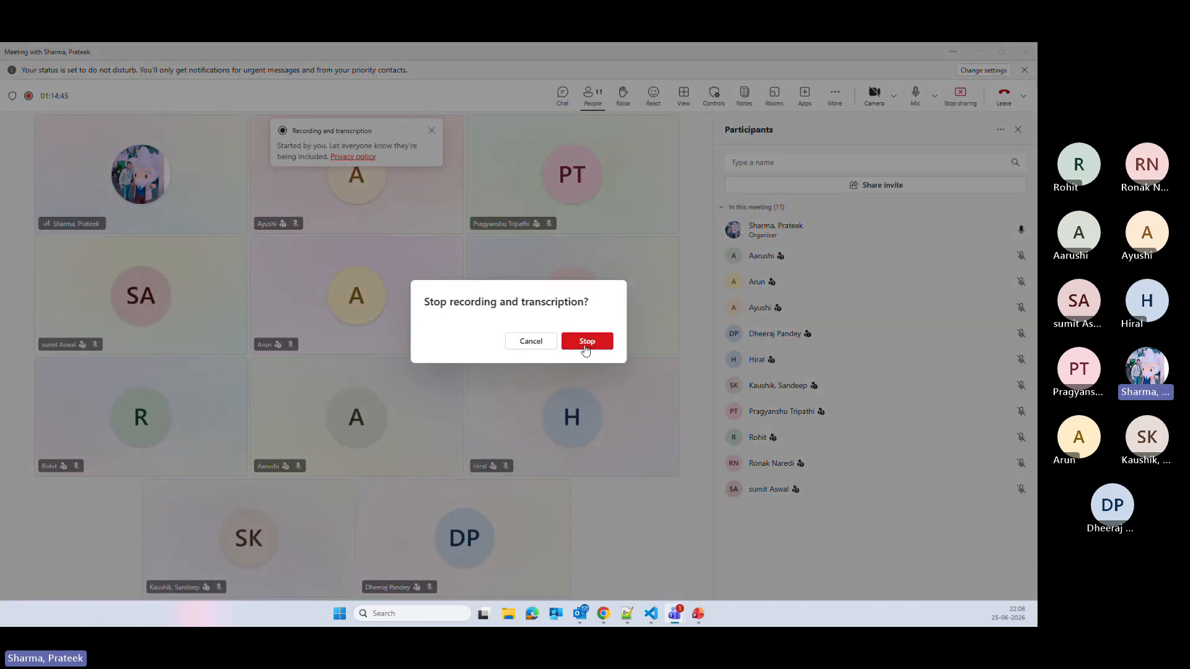